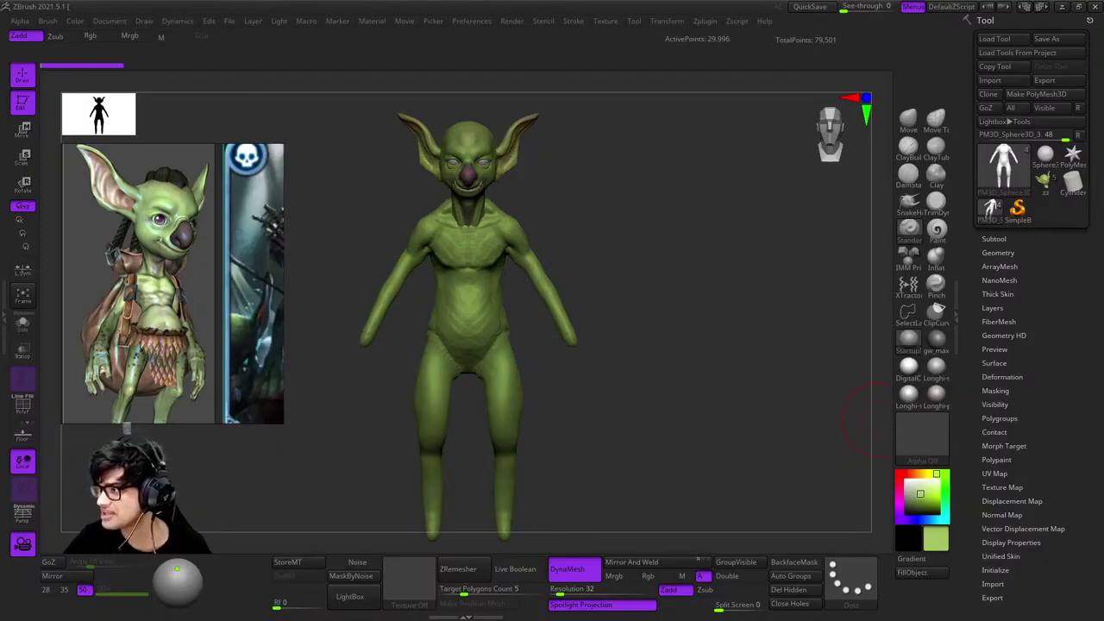
# Switch to the big-headed, short-bodied goblin version and examine its proportions against the green goblin reference
pyautogui.keyDown('ctrl'); pyautogui.moveTo(749, 317); pyautogui.dragTo(750, 321); pyautogui.keyUp('ctrl')
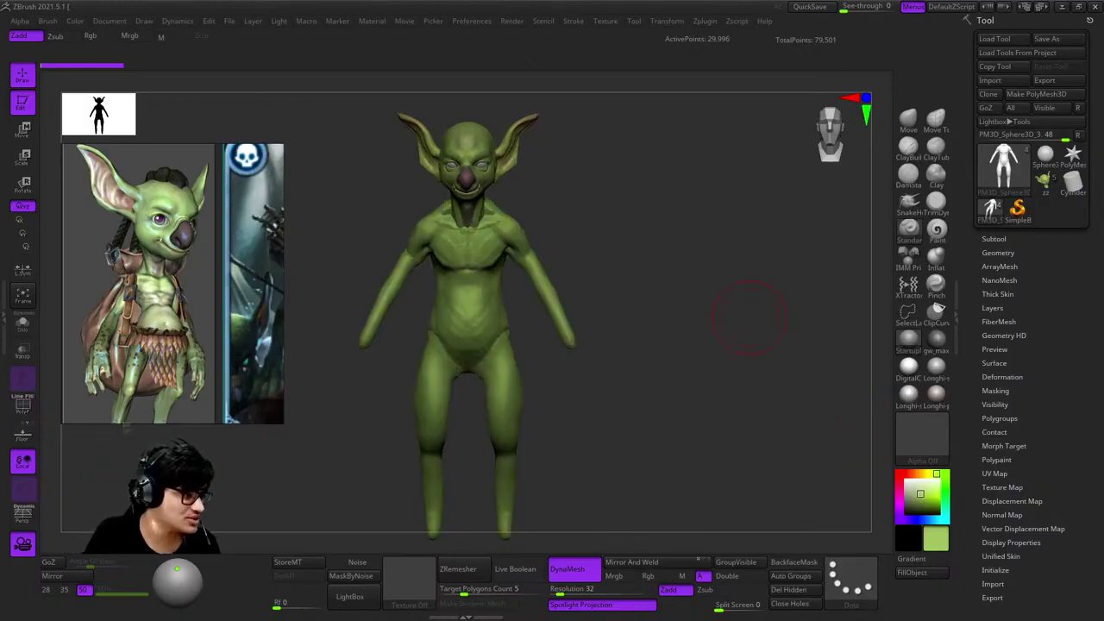
pyautogui.keyDown('alt'); pyautogui.moveTo(752, 369); pyautogui.dragTo(233, 444); pyautogui.keyUp('alt')
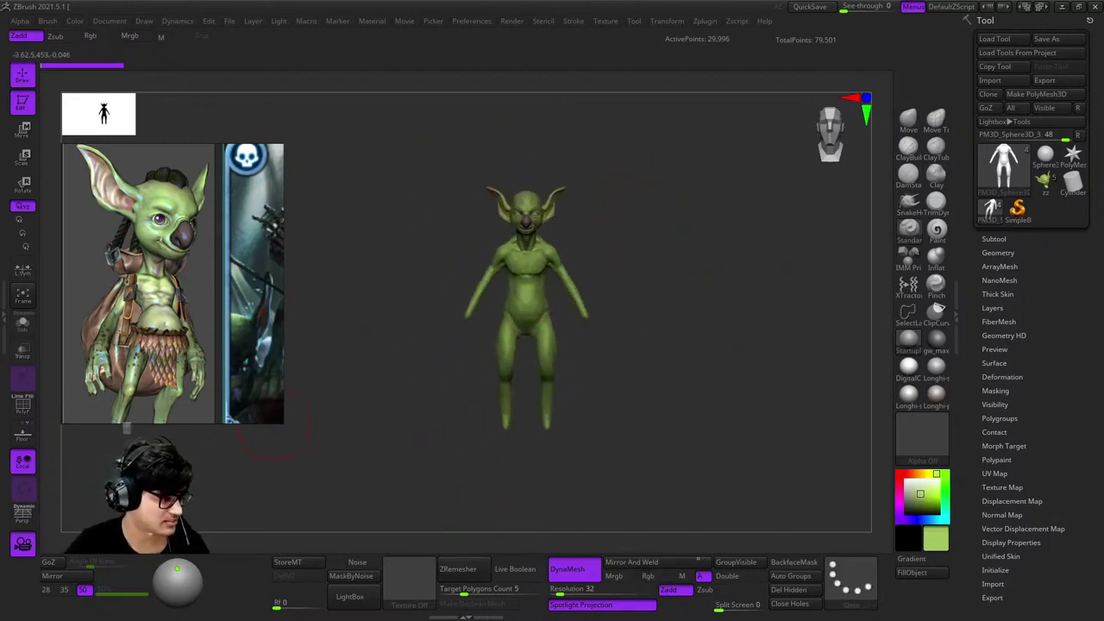
pyautogui.moveTo(356, 333); pyautogui.dragTo(379, 337)
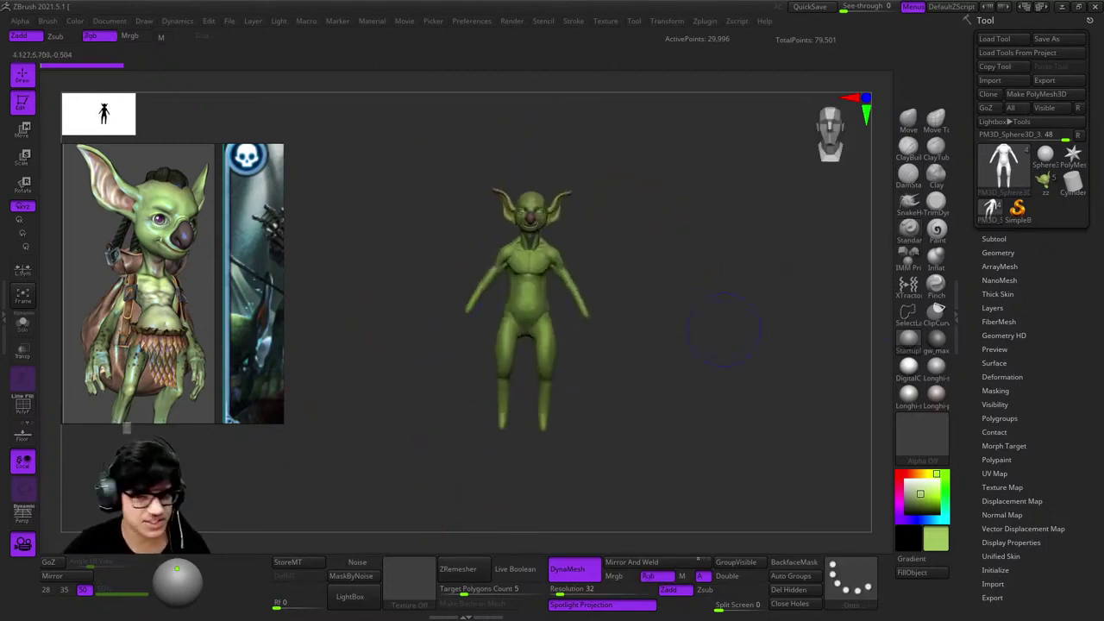
pyautogui.hotkey('shift', 'f')
pyautogui.press('f')
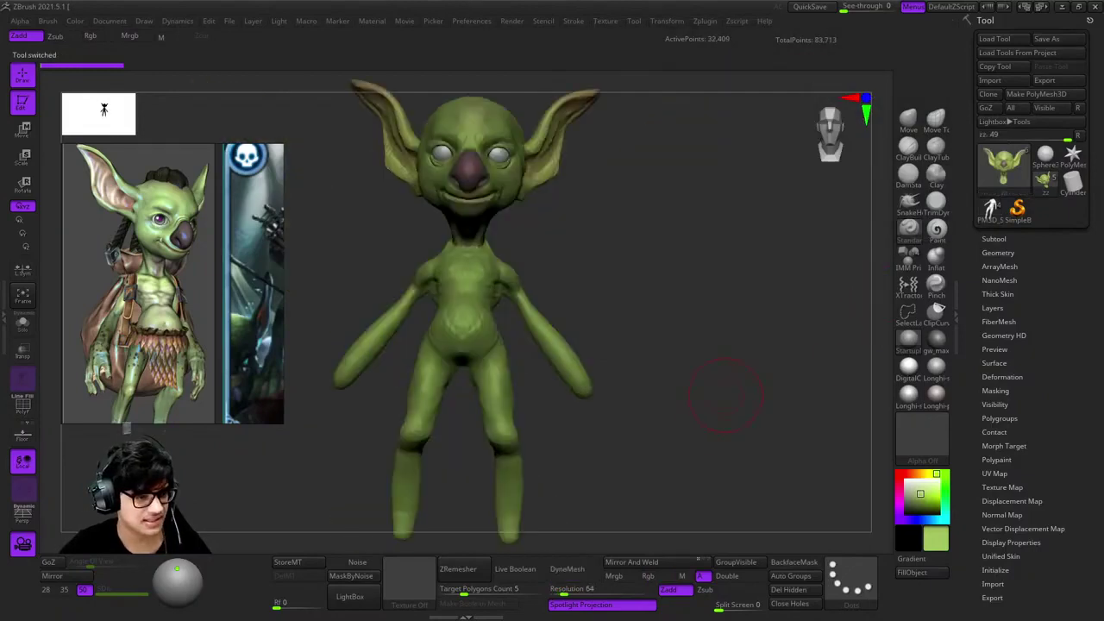
pyautogui.keyDown('alt'); pyautogui.moveTo(759, 387); pyautogui.dragTo(641, 306); pyautogui.keyUp('alt')
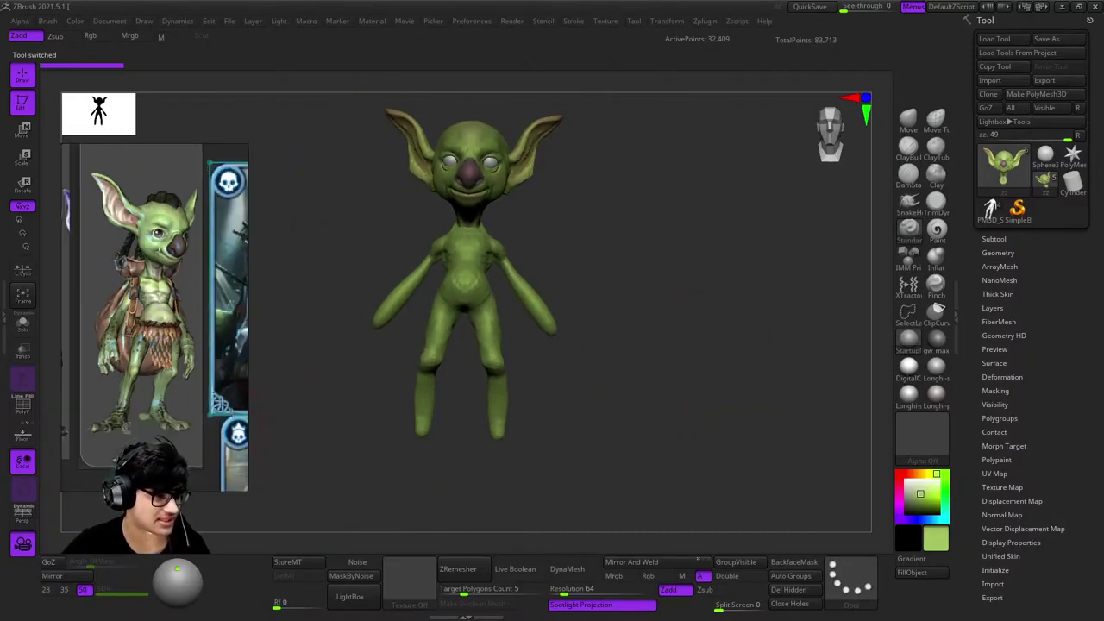
pyautogui.moveTo(681, 448); pyautogui.dragTo(670, 438)
pyautogui.moveTo(682, 374); pyautogui.dragTo(690, 345)
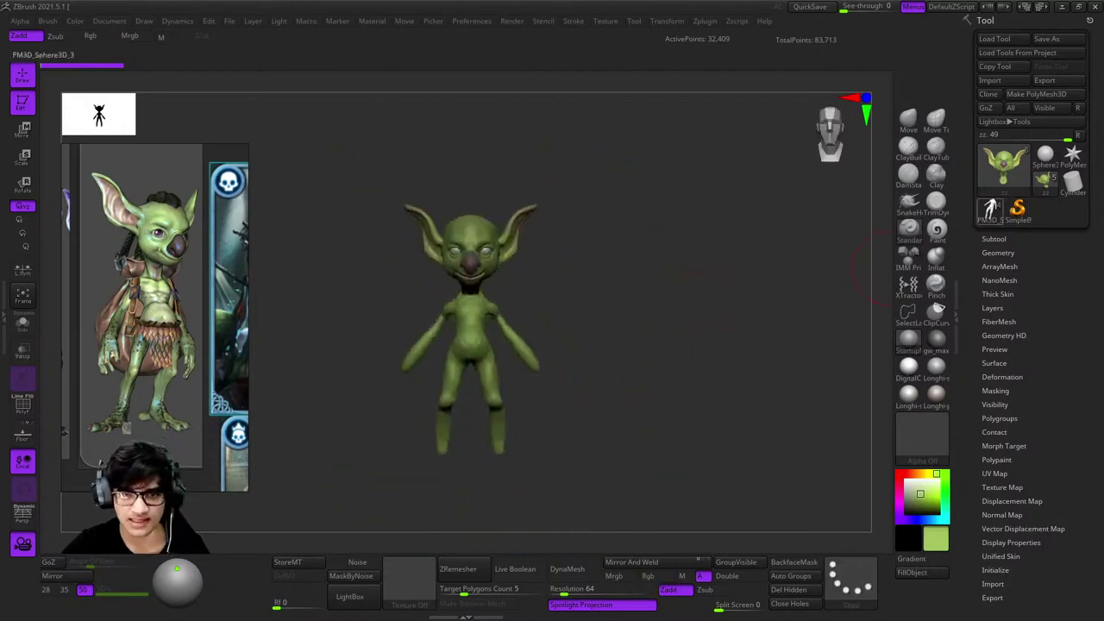
# Alternate between the muscular long-bodied goblin and the big-headed version to compare their proportions, ending on the long-bodied one
pyautogui.click(990, 209)
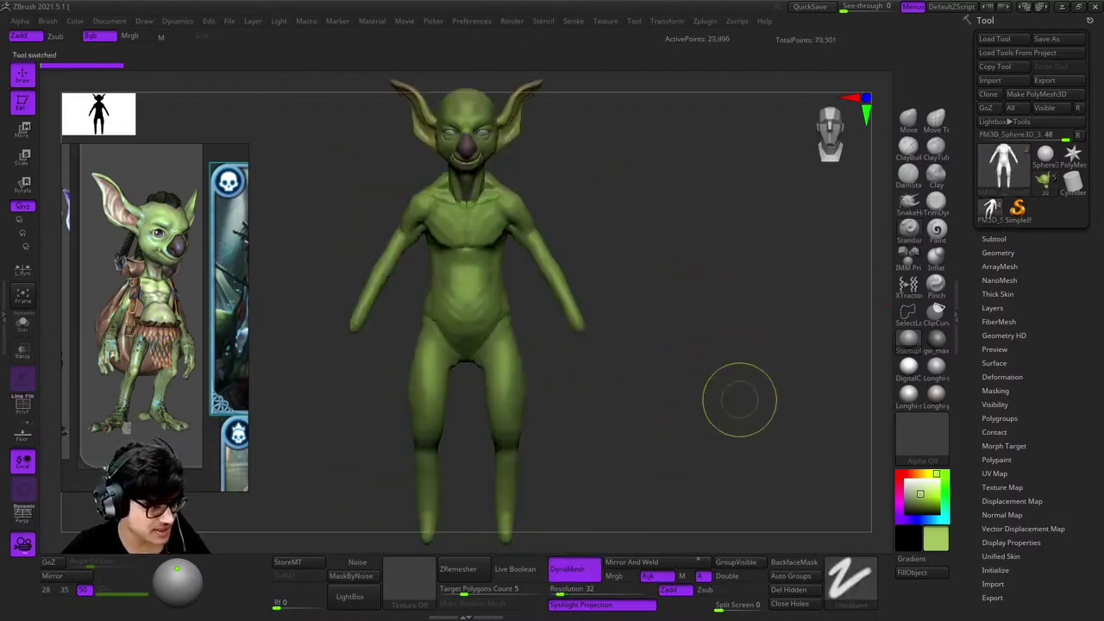
pyautogui.moveTo(749, 376)
pyautogui.mouseDown()
pyautogui.moveTo(776, 362)
pyautogui.moveTo(759, 371)
pyautogui.mouseUp()
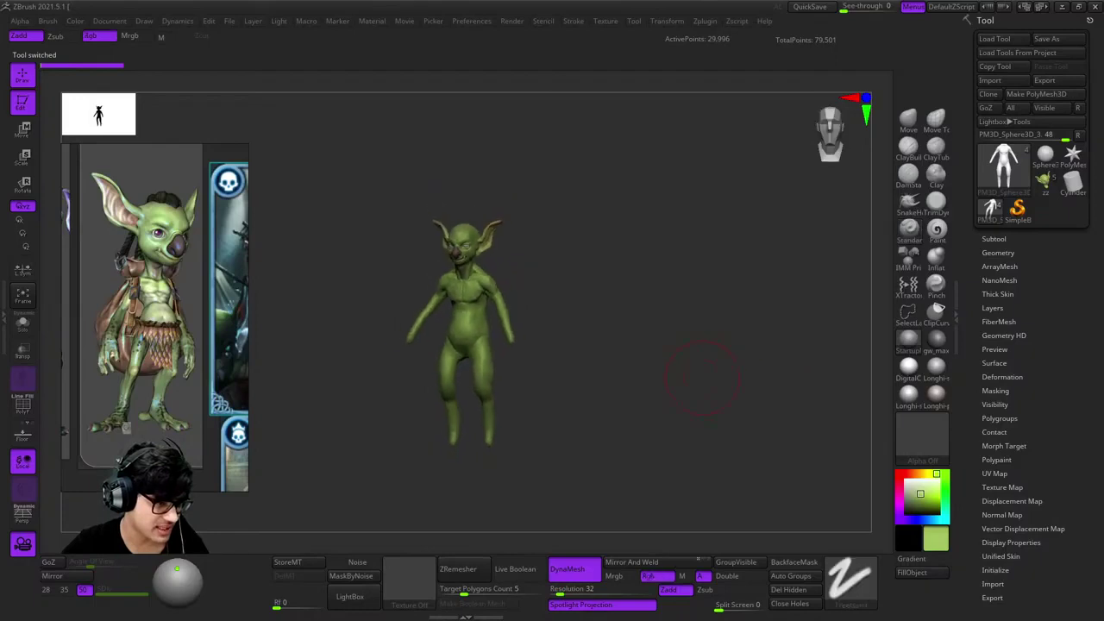
pyautogui.scroll(5, 714, 320)
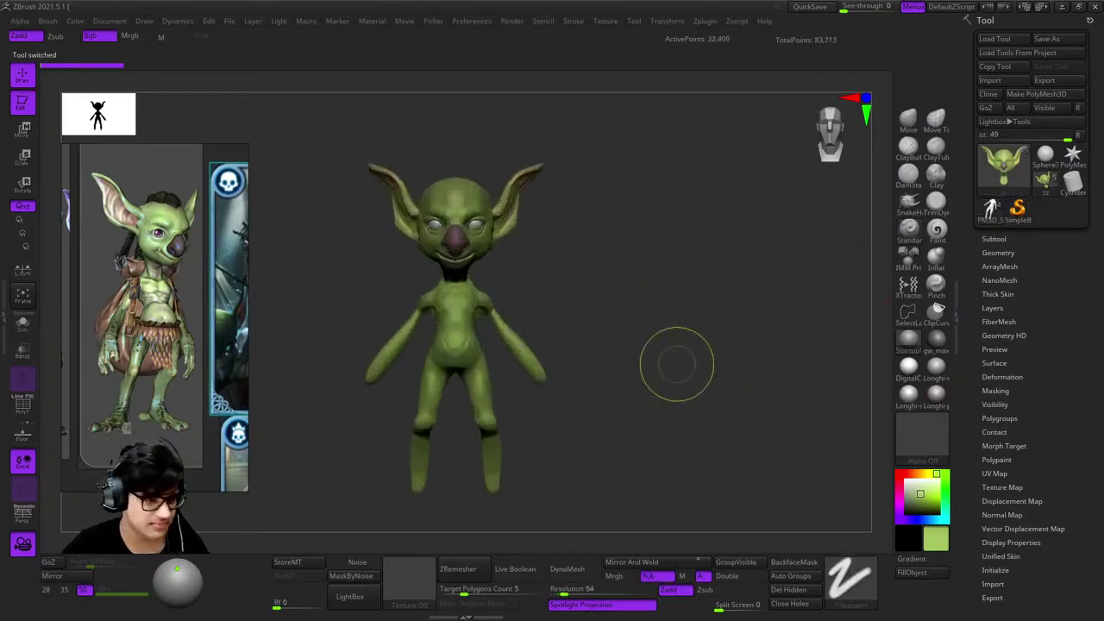
pyautogui.moveTo(770, 370)
pyautogui.mouseDown()
pyautogui.moveTo(733, 373)
pyautogui.moveTo(754, 370)
pyautogui.moveTo(750, 347)
pyautogui.moveTo(781, 345)
pyautogui.moveTo(716, 352)
pyautogui.moveTo(618, 338)
pyautogui.moveTo(660, 371)
pyautogui.mouseUp()
pyautogui.moveTo(625, 250)
pyautogui.mouseDown()
pyautogui.moveTo(681, 243)
pyautogui.moveTo(690, 263)
pyautogui.mouseUp()
pyautogui.keyDown('ctrl'); pyautogui.moveTo(690, 263); pyautogui.dragTo(679, 268, button='right'); pyautogui.keyUp('ctrl')
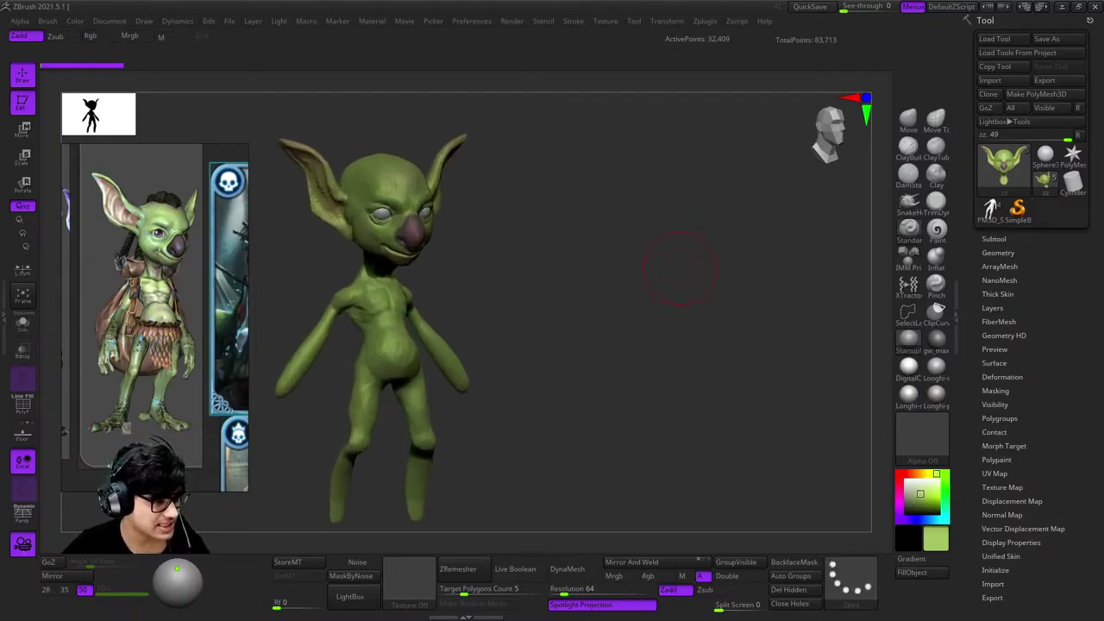
pyautogui.click(990, 207)
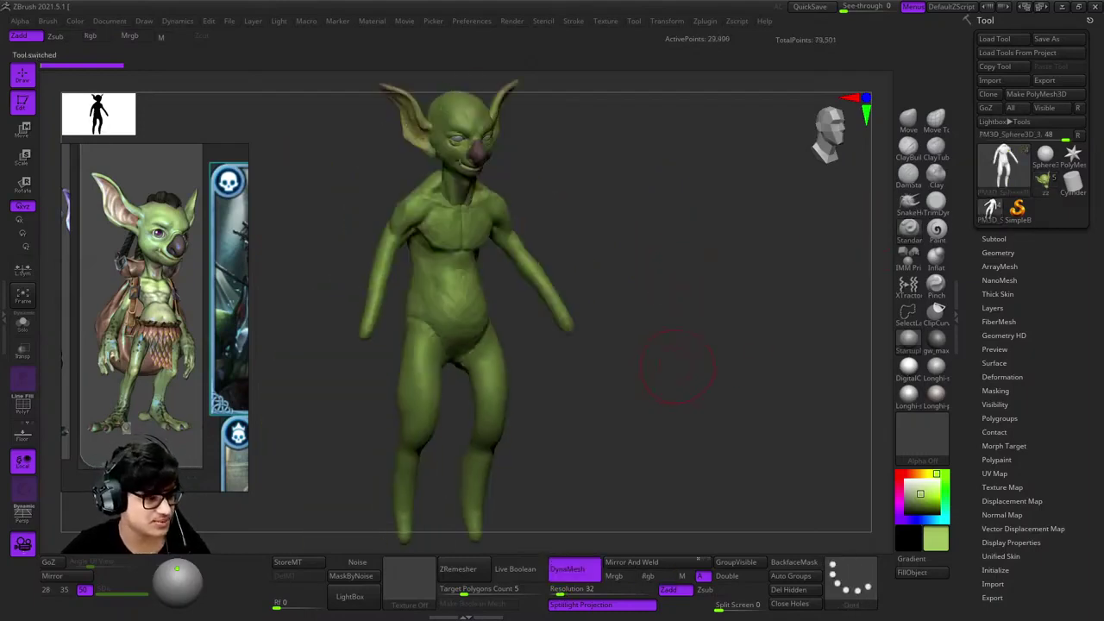
pyautogui.keyDown('shift'); pyautogui.moveTo(687, 345); pyautogui.dragTo(695, 302); pyautogui.keyUp('shift')
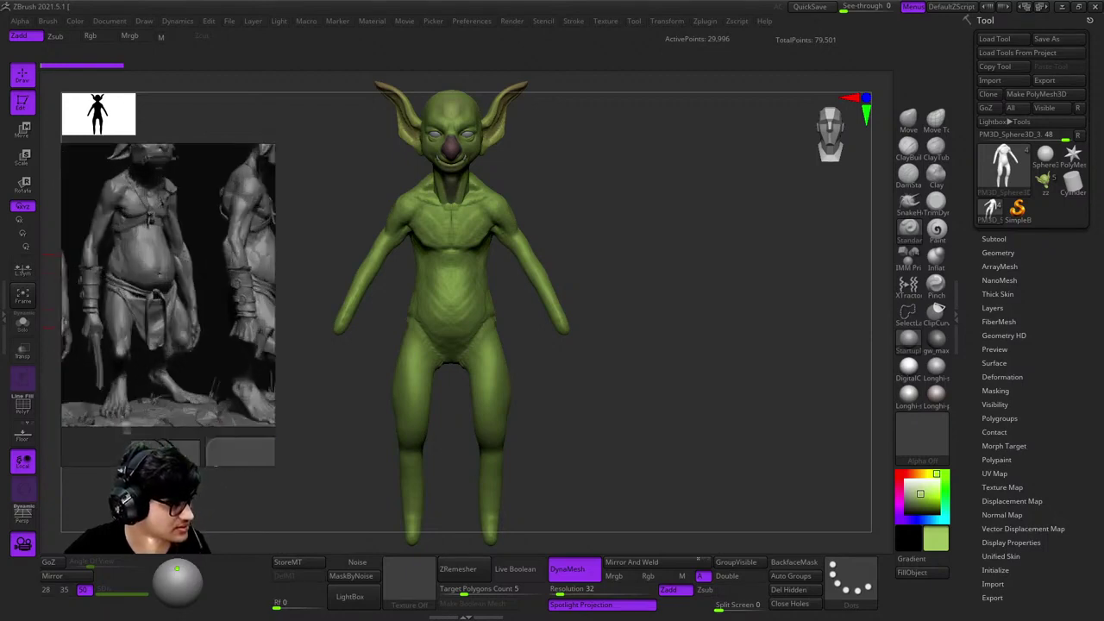
# Examine the long-bodied goblin's anatomy from the front and three-quarter angles against the grey goblin sculpture reference
pyautogui.moveTo(595, 388)
pyautogui.mouseDown()
pyautogui.moveTo(643, 390)
pyautogui.moveTo(616, 390)
pyautogui.mouseUp()
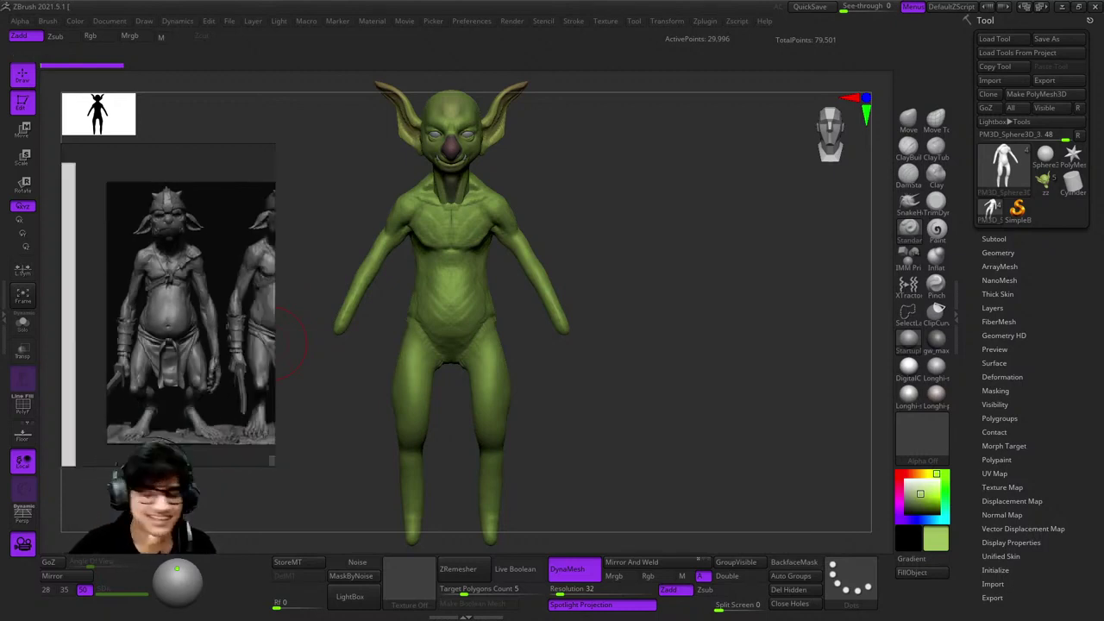
pyautogui.scroll(1, 180, 302)
pyautogui.moveTo(271, 342)
pyautogui.mouseDown()
pyautogui.moveTo(328, 327)
pyautogui.moveTo(277, 284)
pyautogui.mouseUp()
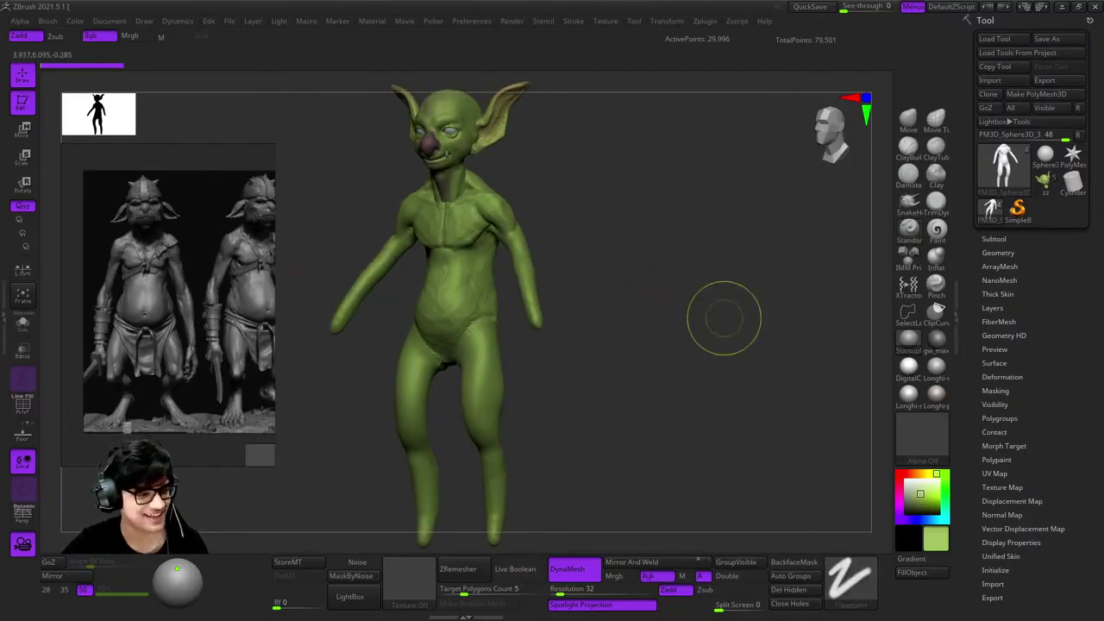
pyautogui.moveTo(719, 316); pyautogui.dragTo(658, 301)
pyautogui.hotkey('shift', 'f')
pyautogui.hotkey('shift', 'f')
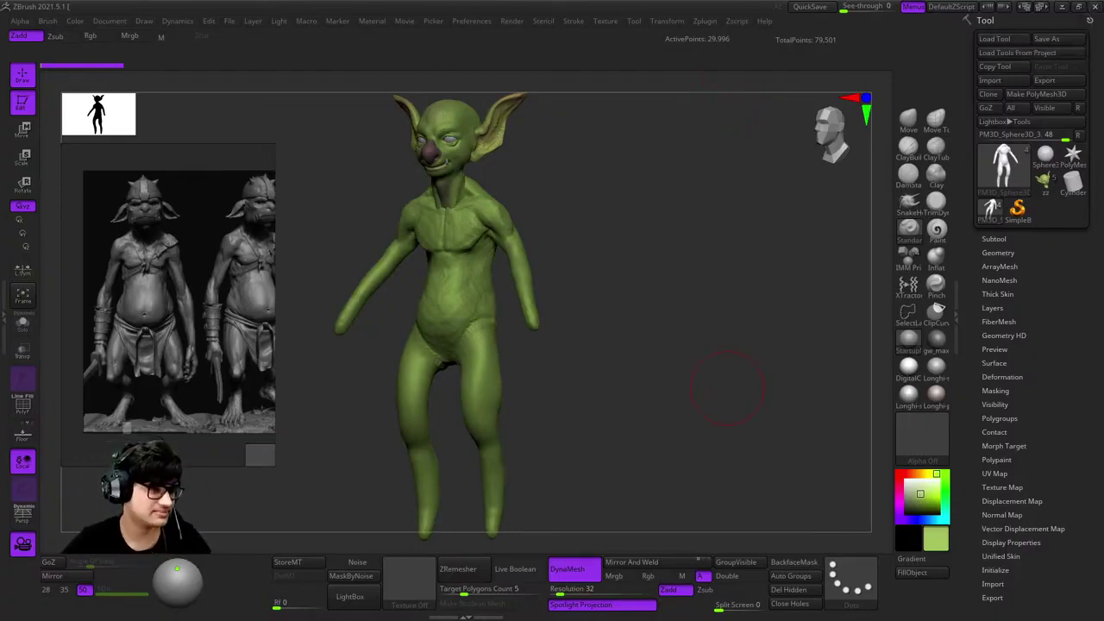
# Select the Goblin head subtool and adjust the nose with the Move Topological brush
pyautogui.moveTo(662, 295); pyautogui.dragTo(575, 214)
pyautogui.keyDown('alt'); pyautogui.click(546, 330); pyautogui.keyUp('alt')
pyautogui.press('space')
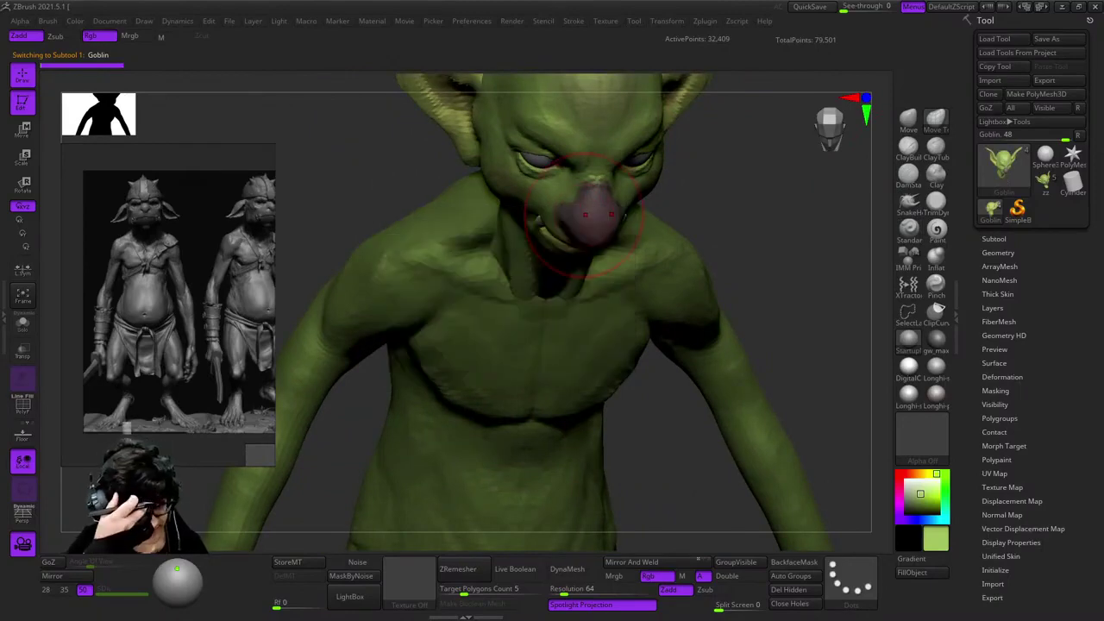
pyautogui.moveTo(584, 214)
pyautogui.mouseDown()
pyautogui.moveTo(579, 284)
pyautogui.moveTo(580, 228)
pyautogui.mouseUp()
pyautogui.press('space')
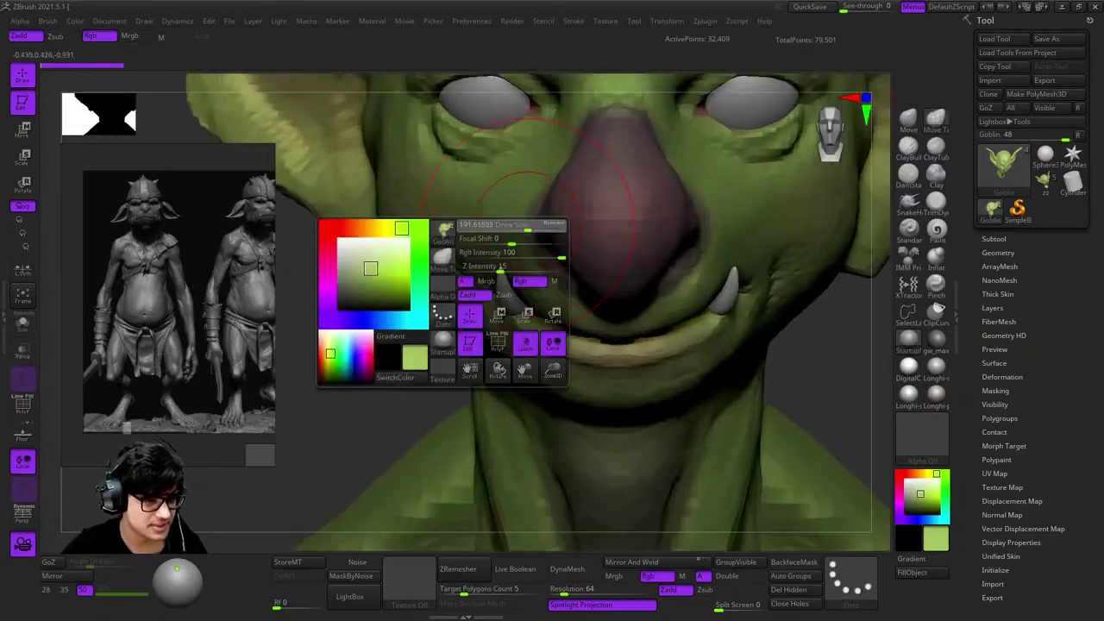
# Reshape the nose with the Move Topological brush, using the dark goblin with cyan markings as the face reference
pyautogui.scroll(-3, 169, 302)
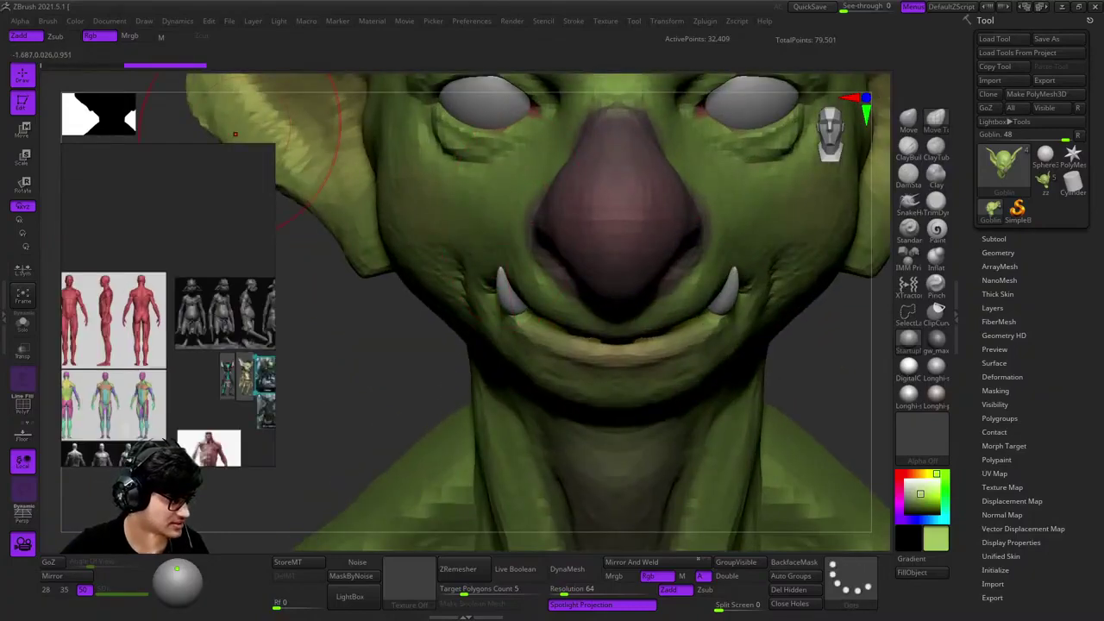
pyautogui.scroll(5, 207, 215)
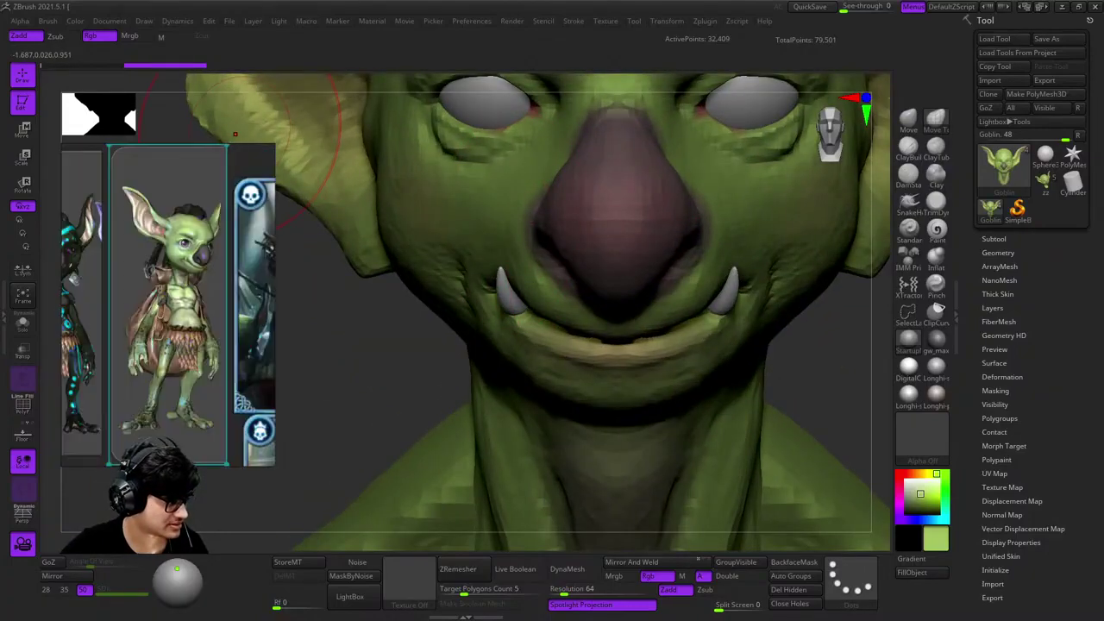
pyautogui.scroll(-2, 168, 304)
pyautogui.scroll(5, 130, 259)
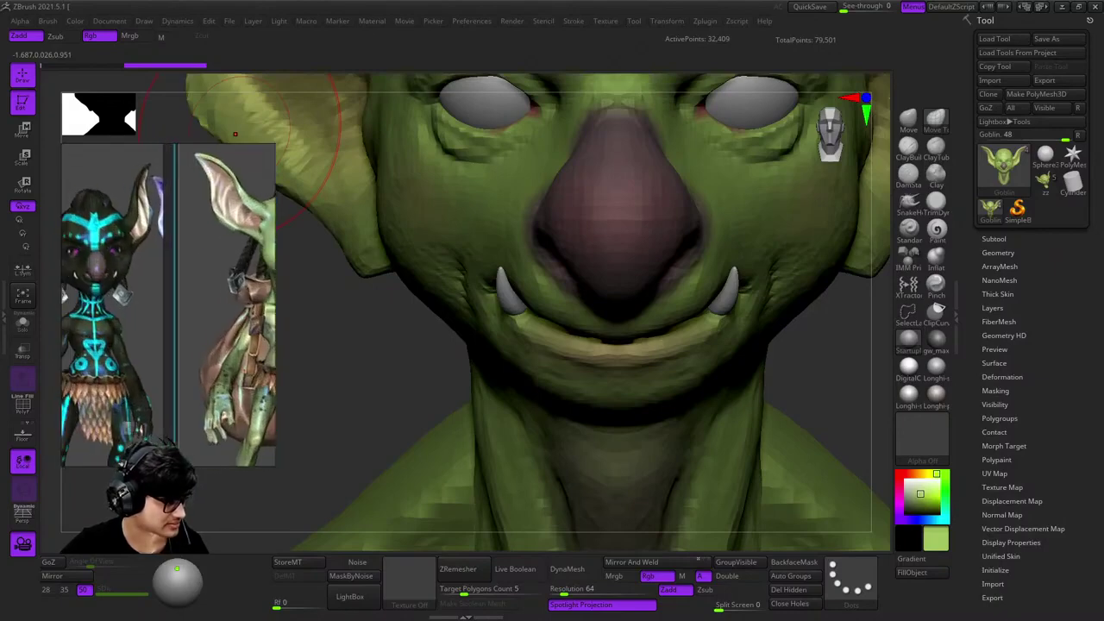
pyautogui.scroll(2, 168, 304)
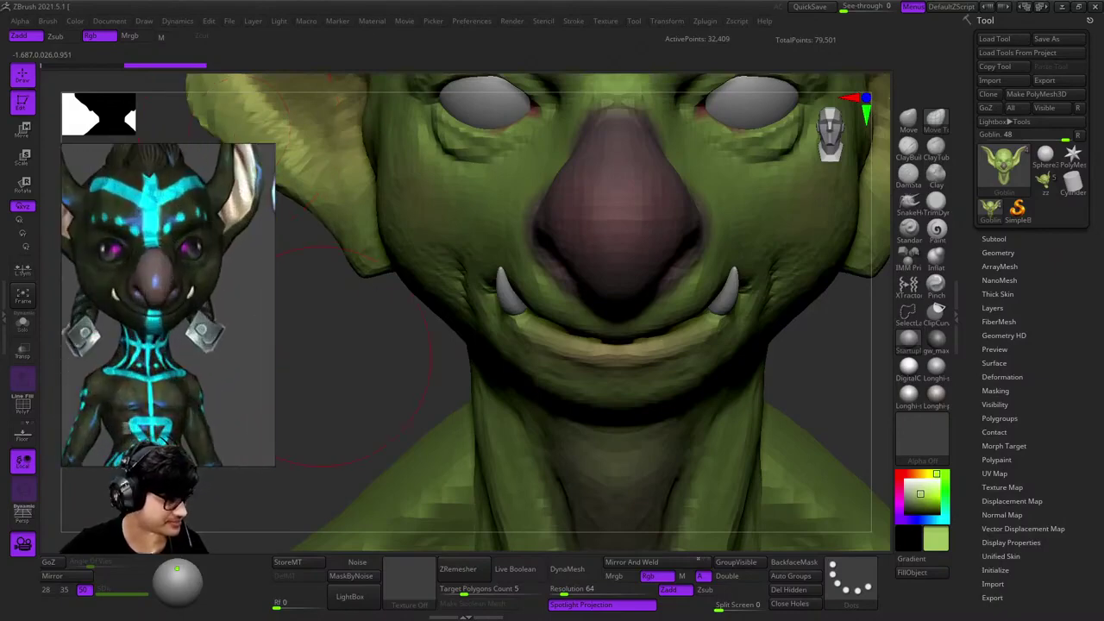
pyautogui.moveTo(326, 350)
pyautogui.mouseDown()
pyautogui.moveTo(529, 259)
pyautogui.moveTo(529, 283)
pyautogui.moveTo(552, 229)
pyautogui.mouseUp()
pyautogui.press('space')
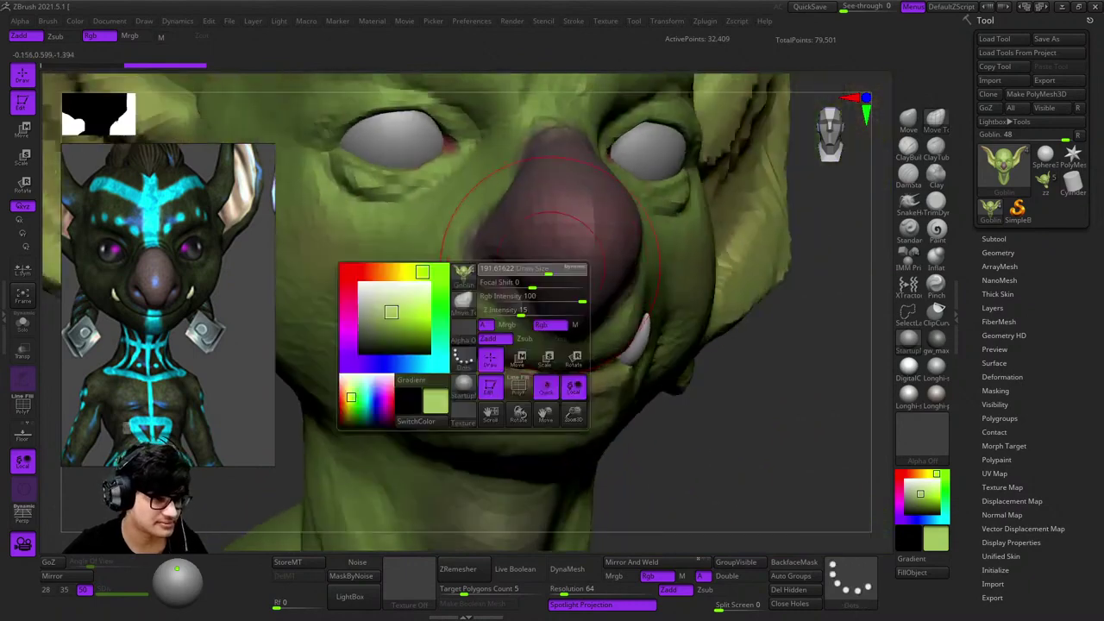
pyautogui.moveTo(552, 229); pyautogui.dragTo(483, 293, button='right')
pyautogui.hotkey('ctrl', 'shift', 'z')
pyautogui.press('space')
pyautogui.hotkey('ctrl', 'shift', 'z')
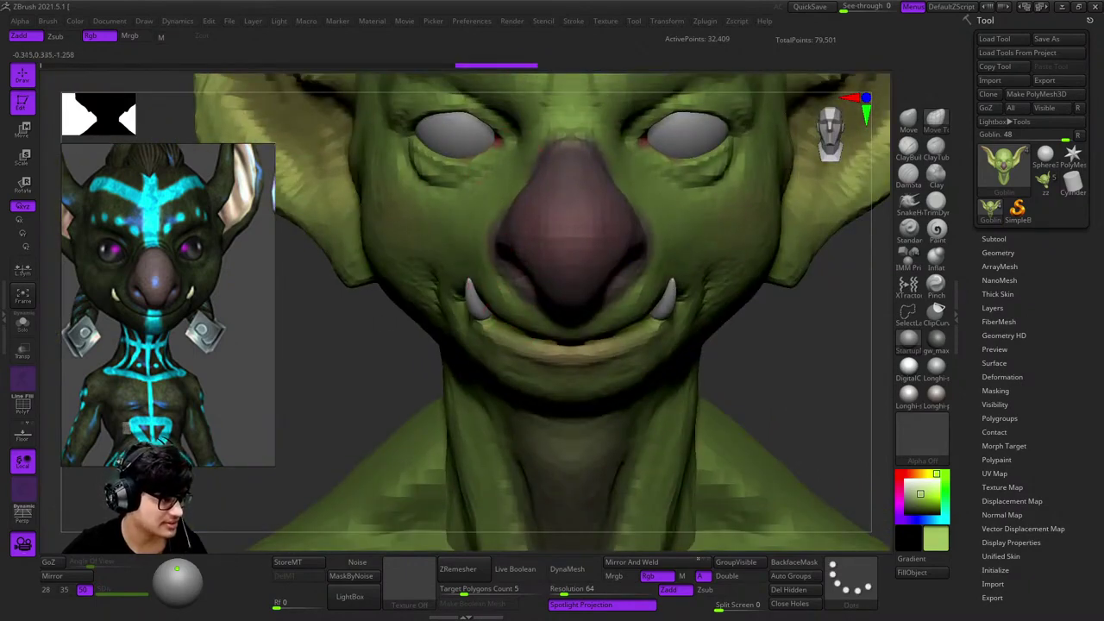
# Refine the nose's width and volume from the front and from above
pyautogui.keyDown('ctrl'); pyautogui.moveTo(500, 335); pyautogui.dragTo(501, 293, button='right'); pyautogui.keyUp('ctrl')
pyautogui.hotkey('ctrl', 'shift', 'z')
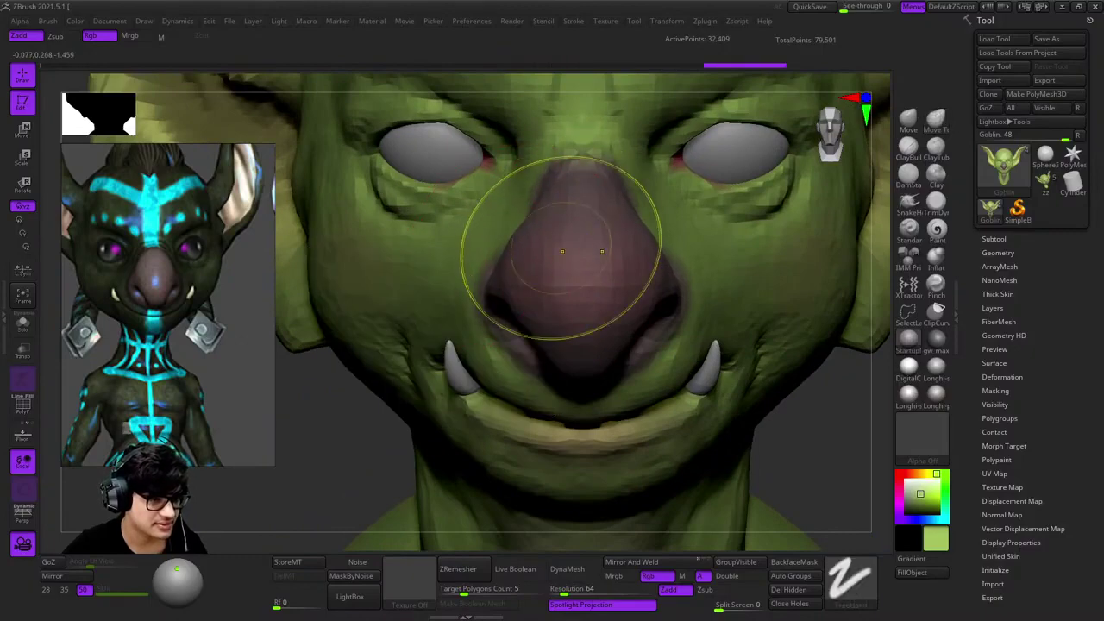
pyautogui.moveTo(567, 233); pyautogui.dragTo(598, 276, button='right')
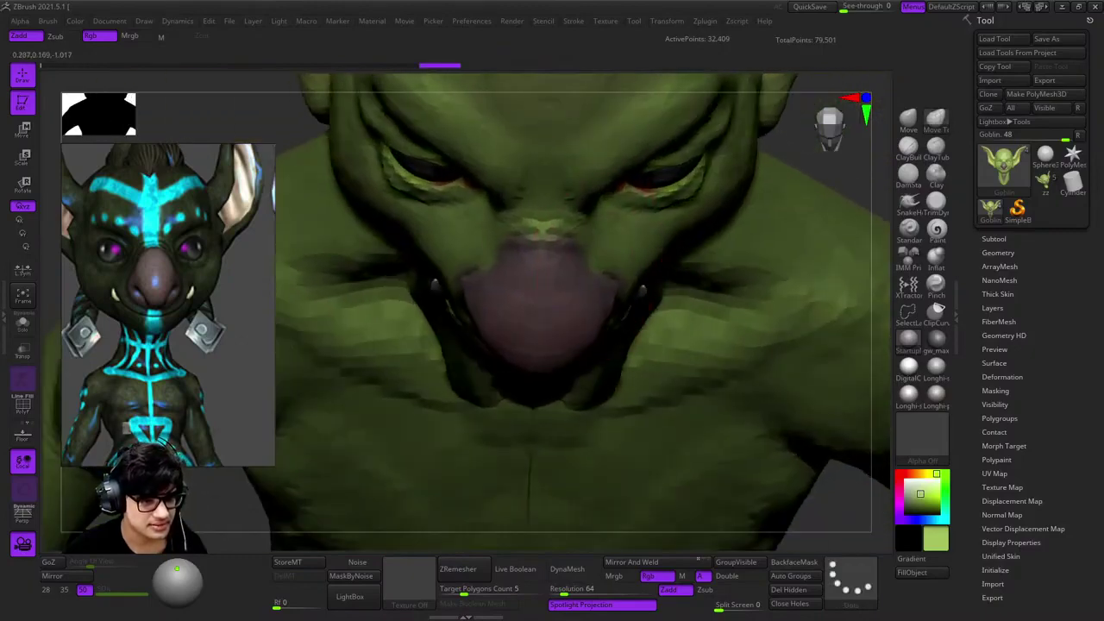
pyautogui.hotkey('ctrl', 'shift', 'z')
pyautogui.hotkey('ctrl', 'shift', 'z')
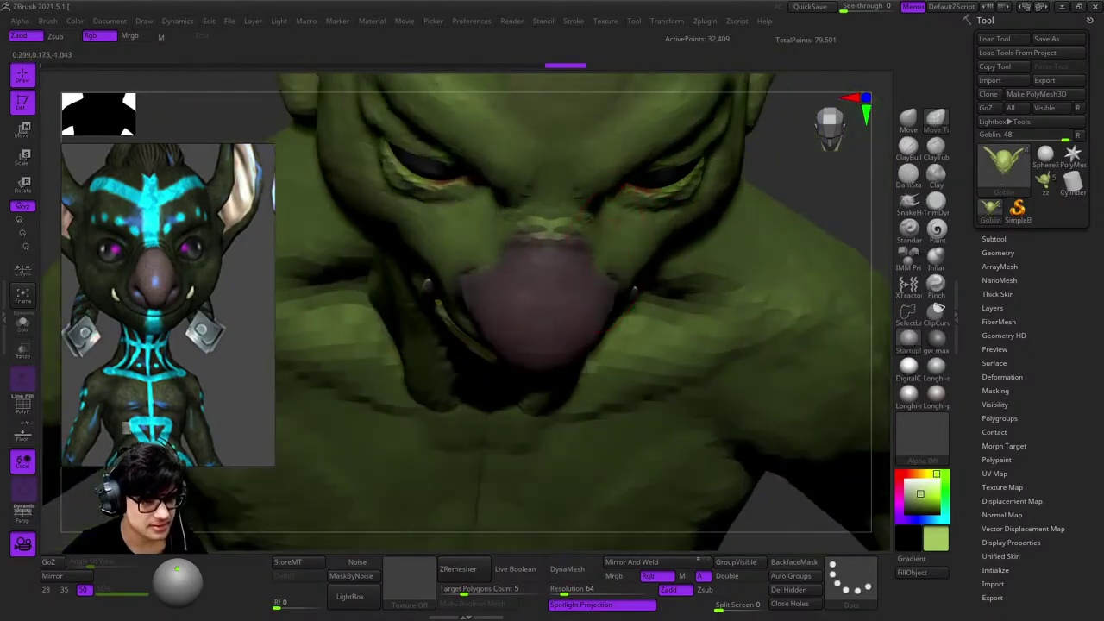
pyautogui.hotkey('ctrl', 'shift', 'z')
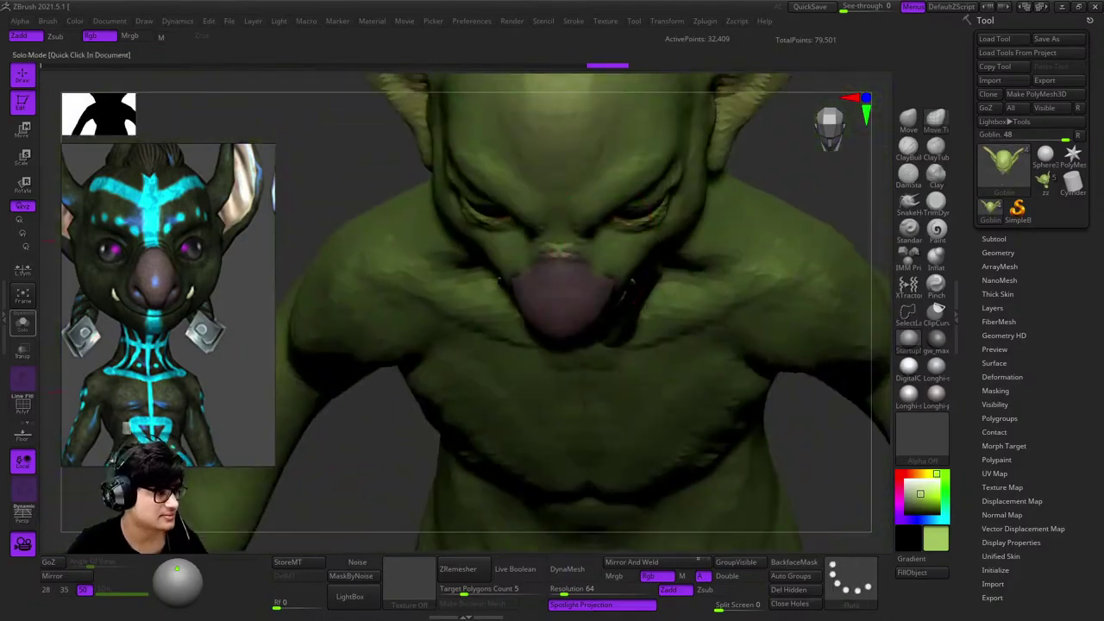
# Isolate the head in Solo mode and refine the nose and mouth profile from the side
pyautogui.moveTo(552, 215)
pyautogui.mouseDown(button='right')
pyautogui.moveTo(575, 185)
pyautogui.moveTo(552, 258)
pyautogui.moveTo(530, 271)
pyautogui.mouseUp(button='right')
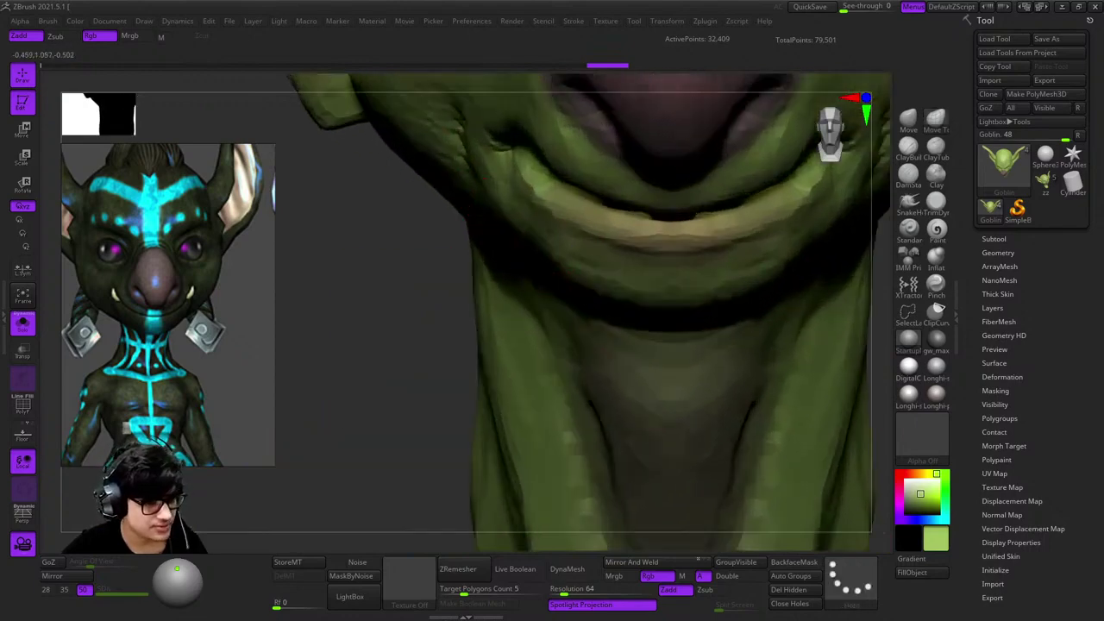
pyautogui.keyDown('shift'); pyautogui.moveTo(595, 320); pyautogui.dragTo(591, 363, button='right'); pyautogui.keyUp('shift')
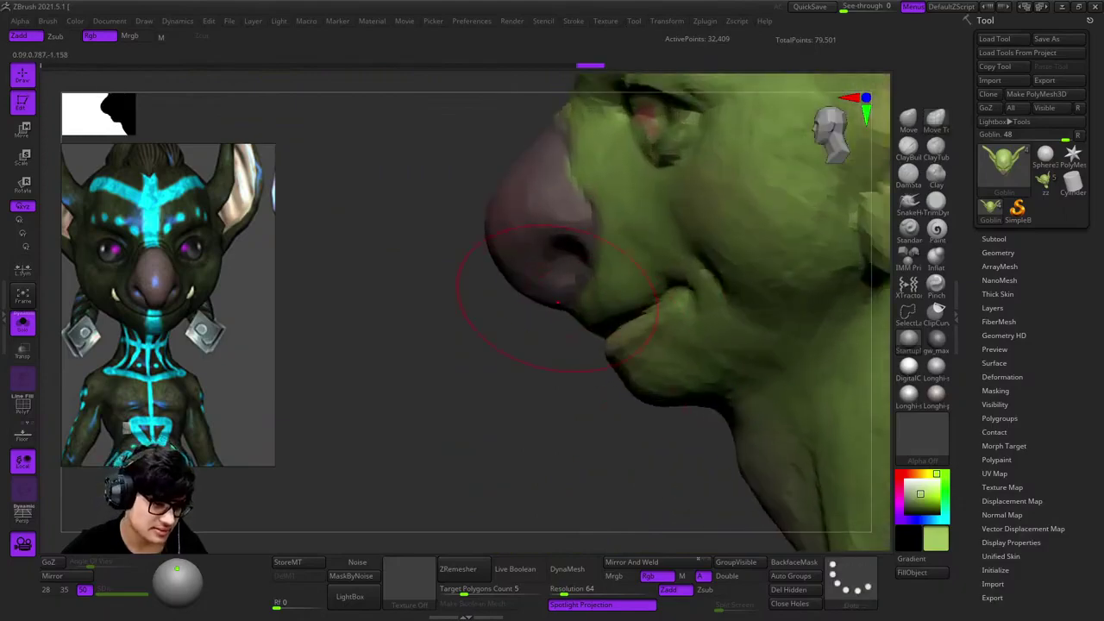
pyautogui.moveTo(557, 302); pyautogui.dragTo(527, 284, button='right')
pyautogui.press('space')
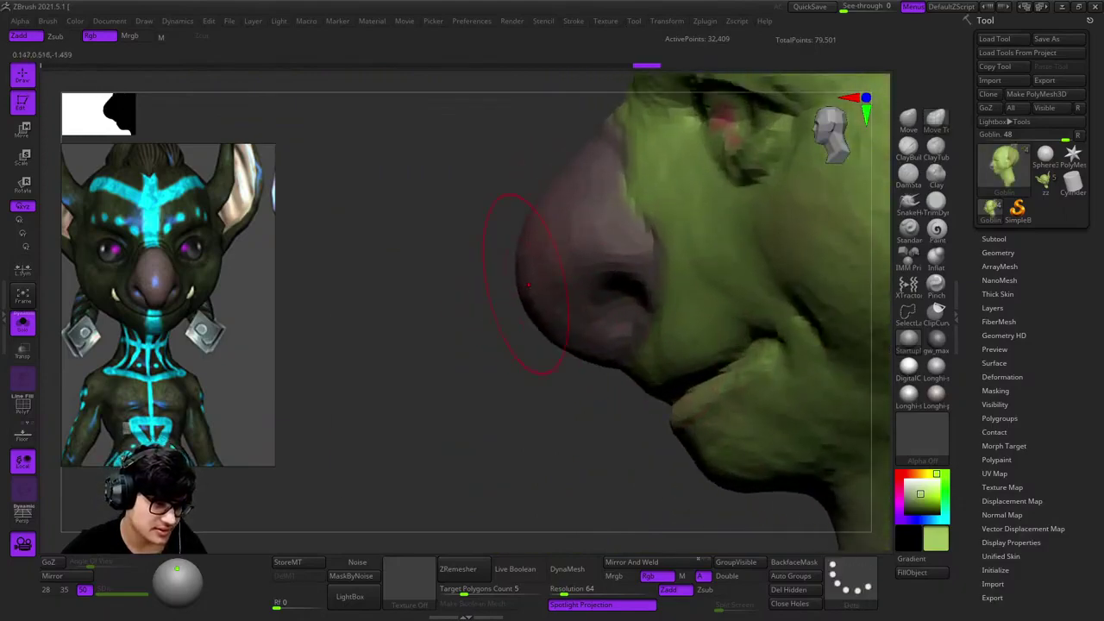
pyautogui.moveTo(538, 198)
pyautogui.mouseDown(button='right')
pyautogui.moveTo(669, 329)
pyautogui.moveTo(616, 345)
pyautogui.moveTo(677, 380)
pyautogui.moveTo(597, 345)
pyautogui.moveTo(652, 259)
pyautogui.moveTo(655, 224)
pyautogui.moveTo(698, 327)
pyautogui.moveTo(628, 161)
pyautogui.moveTo(742, 328)
pyautogui.moveTo(793, 382)
pyautogui.moveTo(688, 253)
pyautogui.mouseUp(button='right')
pyautogui.press('space')
pyautogui.moveTo(689, 253); pyautogui.dragTo(641, 247)
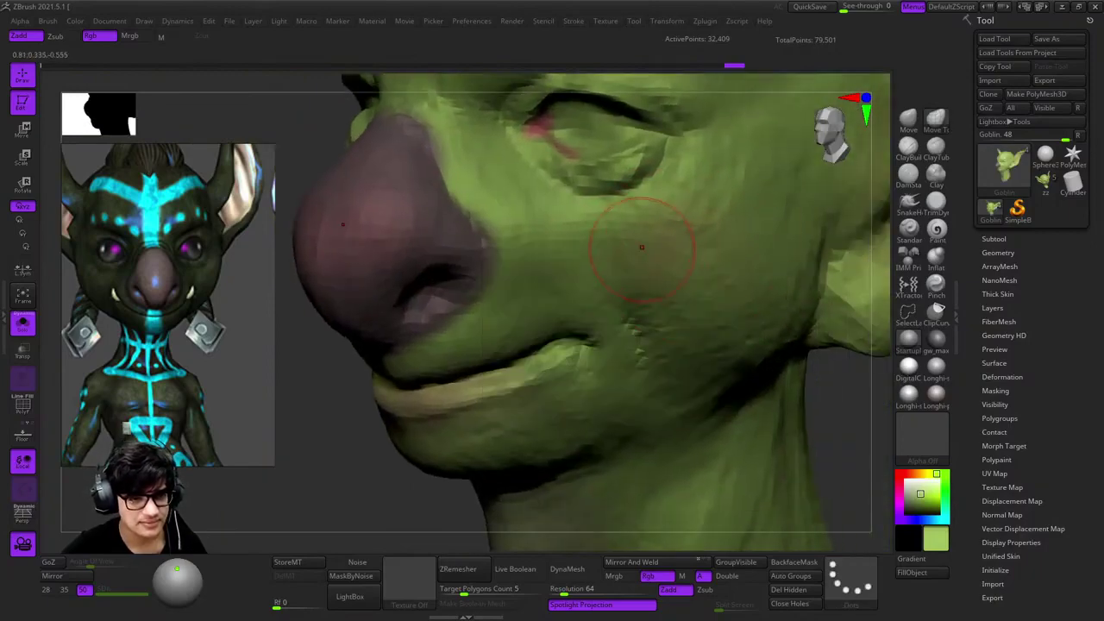
# Adjust the forms of the cheek, temple and eye area on the isolated head
pyautogui.moveTo(686, 228)
pyautogui.mouseDown(button='right')
pyautogui.moveTo(712, 226)
pyautogui.moveTo(734, 247)
pyautogui.moveTo(729, 239)
pyautogui.moveTo(650, 306)
pyautogui.mouseUp(button='right')
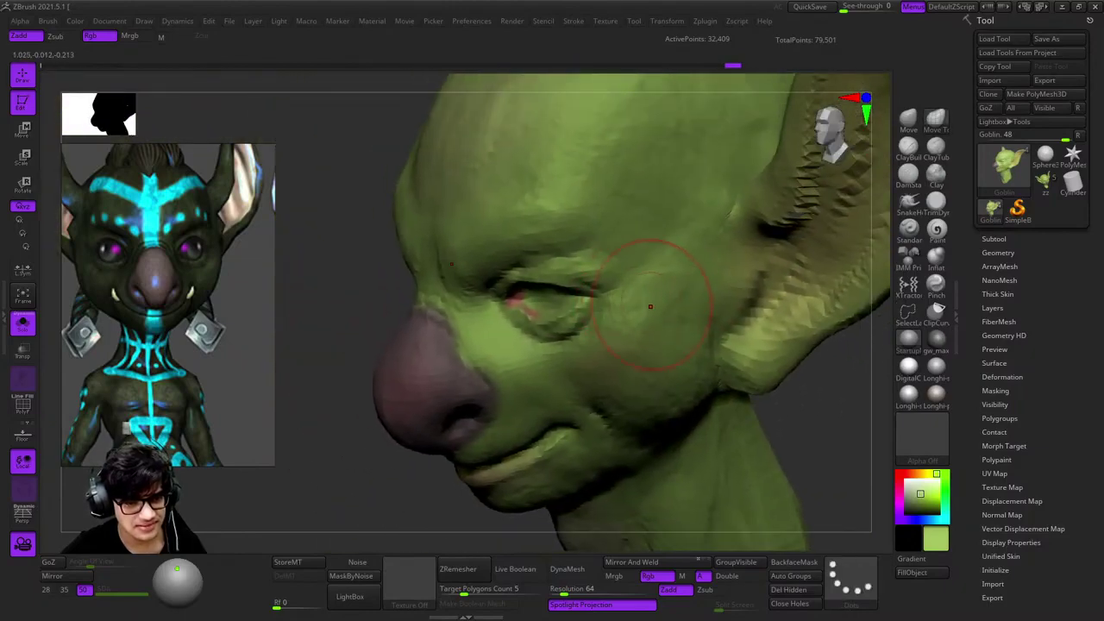
pyautogui.moveTo(700, 275)
pyautogui.mouseDown(button='right')
pyautogui.moveTo(665, 234)
pyautogui.moveTo(569, 281)
pyautogui.moveTo(764, 456)
pyautogui.moveTo(636, 234)
pyautogui.moveTo(679, 226)
pyautogui.moveTo(690, 284)
pyautogui.moveTo(653, 184)
pyautogui.mouseUp(button='right')
pyautogui.press('space')
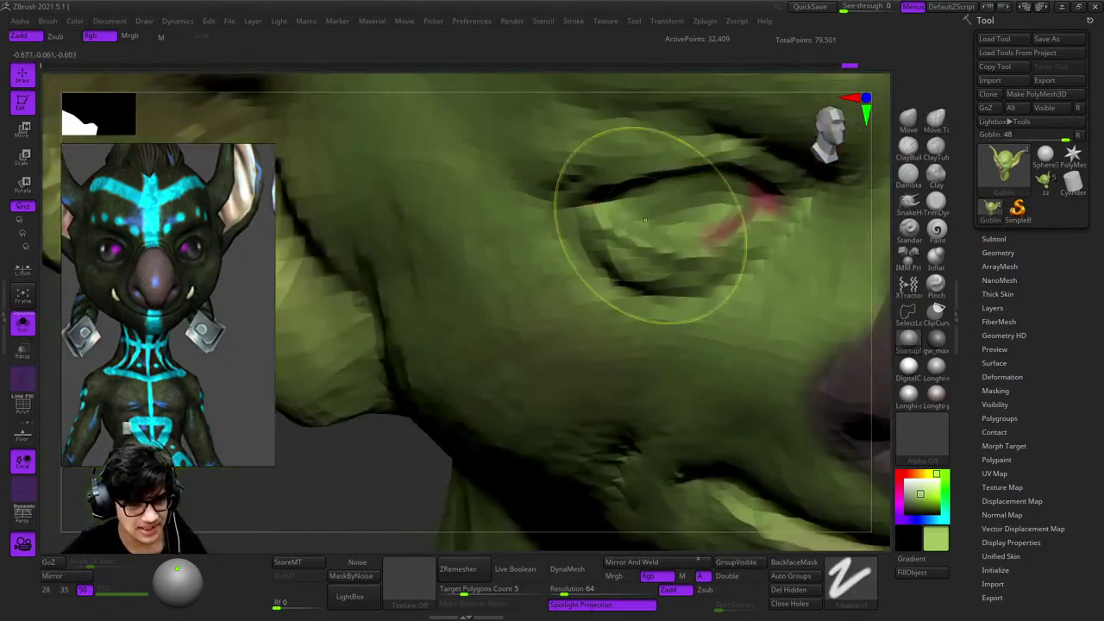
pyautogui.moveTo(665, 233)
pyautogui.mouseDown(button='right')
pyautogui.moveTo(719, 286)
pyautogui.moveTo(703, 233)
pyautogui.moveTo(670, 247)
pyautogui.moveTo(646, 283)
pyautogui.moveTo(599, 217)
pyautogui.moveTo(611, 343)
pyautogui.moveTo(595, 172)
pyautogui.moveTo(616, 333)
pyautogui.moveTo(604, 297)
pyautogui.moveTo(643, 286)
pyautogui.moveTo(623, 318)
pyautogui.moveTo(608, 297)
pyautogui.moveTo(681, 259)
pyautogui.mouseUp(button='right')
# Adjust the isolated head's overall shape with the Move Topological brush, checking it from the back and front
pyautogui.press('f')
pyautogui.hotkey('shift', 'f')
pyautogui.hotkey('shift', 'f')
pyautogui.press('space')
pyautogui.press('space')
pyautogui.moveTo(715, 222)
pyautogui.mouseDown(button='right')
pyautogui.moveTo(621, 234)
pyautogui.moveTo(629, 241)
pyautogui.moveTo(554, 320)
pyautogui.moveTo(669, 186)
pyautogui.moveTo(622, 300)
pyautogui.mouseUp(button='right')
pyautogui.press('f')
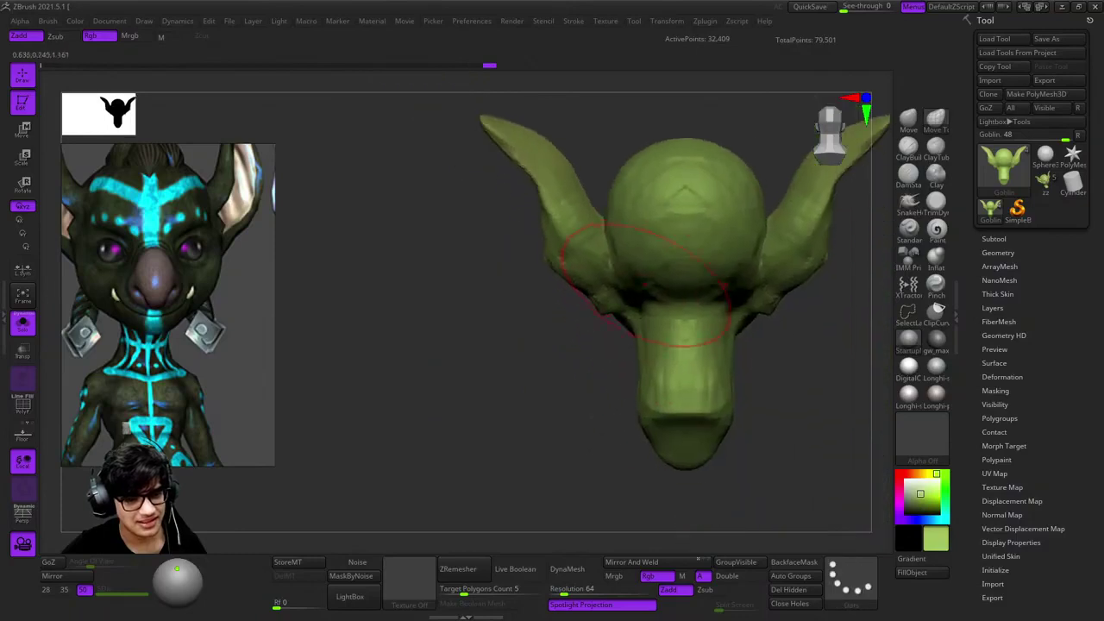
pyautogui.moveTo(667, 303); pyautogui.dragTo(595, 307)
pyautogui.press('space')
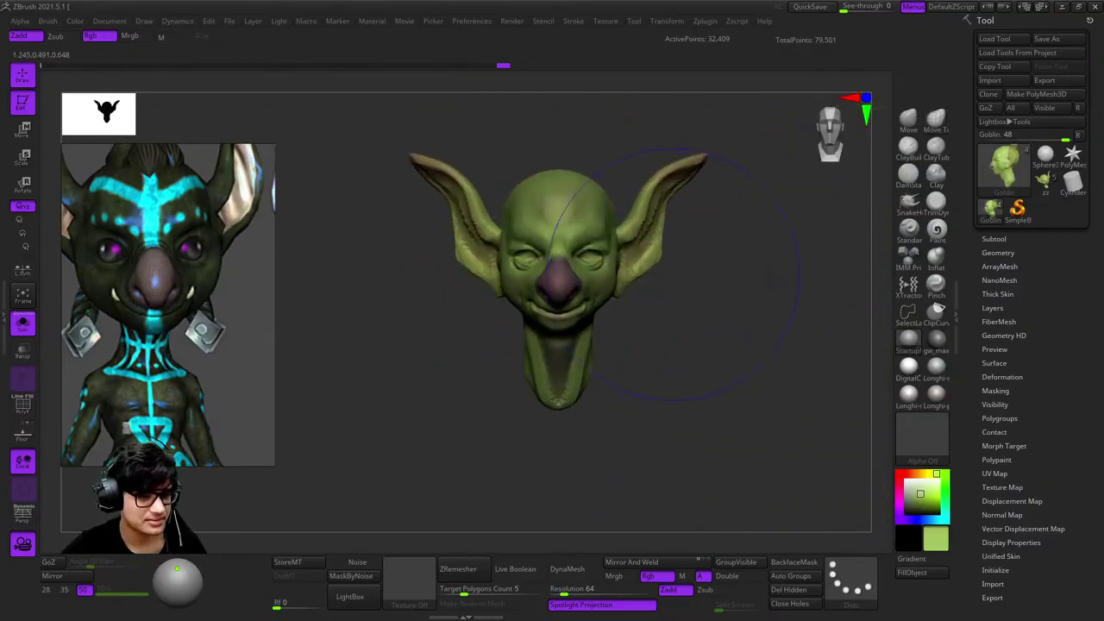
# Check the isolated head's polyframe from the front and leave Solo mode to show the whole goblin
pyautogui.moveTo(699, 274)
pyautogui.mouseDown()
pyautogui.moveTo(759, 241)
pyautogui.moveTo(725, 259)
pyautogui.moveTo(741, 327)
pyautogui.moveTo(655, 337)
pyautogui.moveTo(639, 302)
pyautogui.moveTo(653, 270)
pyautogui.moveTo(676, 348)
pyautogui.moveTo(655, 320)
pyautogui.moveTo(665, 345)
pyautogui.moveTo(661, 291)
pyautogui.moveTo(500, 306)
pyautogui.mouseUp()
pyautogui.hotkey('shift', 'f')
pyautogui.hotkey('shift', 'f')
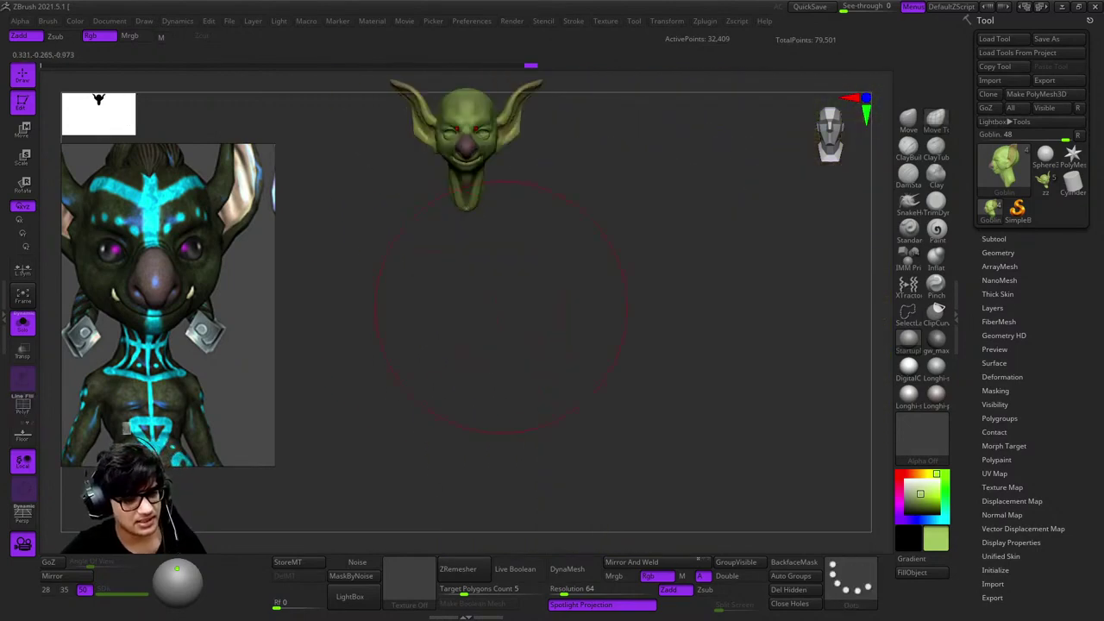
pyautogui.moveTo(641, 227)
pyautogui.keyDown('alt'); pyautogui.mouseDown()
pyautogui.moveTo(638, 284)
pyautogui.moveTo(604, 294)
pyautogui.moveTo(664, 307)
pyautogui.moveTo(668, 267)
pyautogui.moveTo(656, 250)
pyautogui.moveTo(685, 246)
pyautogui.mouseUp(); pyautogui.keyUp('alt')
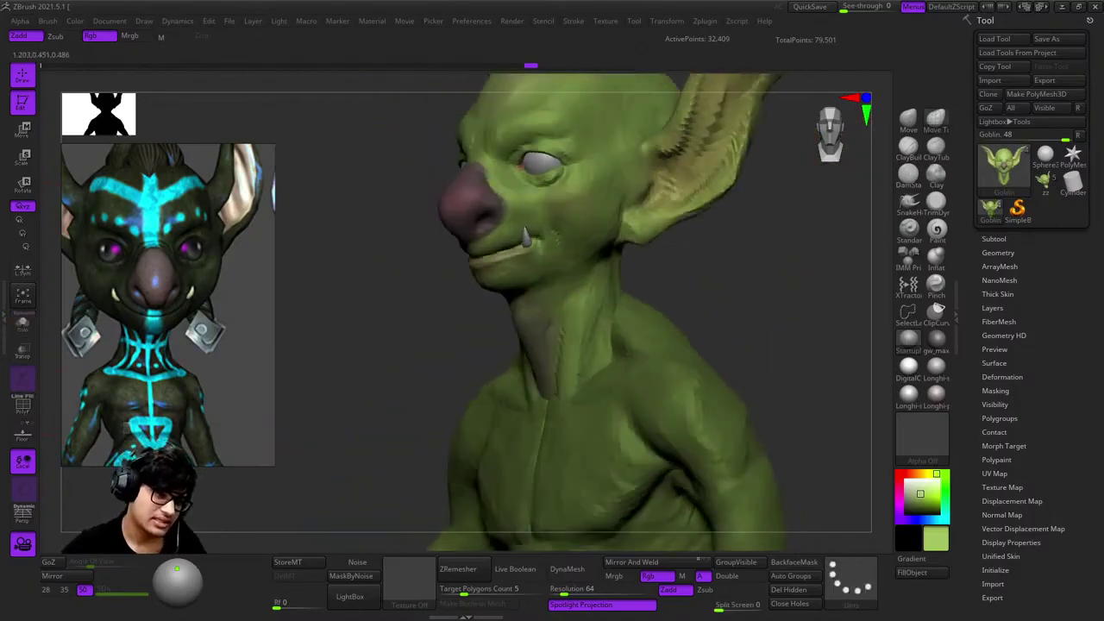
# Refine the nose bridge and the face around the eyes and mouth, with the eyes and tusks shown
pyautogui.press('f')
pyautogui.press('space')
pyautogui.moveTo(666, 193)
pyautogui.keyDown('alt'); pyautogui.mouseDown()
pyautogui.moveTo(656, 193)
pyautogui.moveTo(664, 258)
pyautogui.moveTo(658, 204)
pyautogui.moveTo(621, 298)
pyautogui.moveTo(648, 214)
pyautogui.mouseUp(); pyautogui.keyUp('alt')
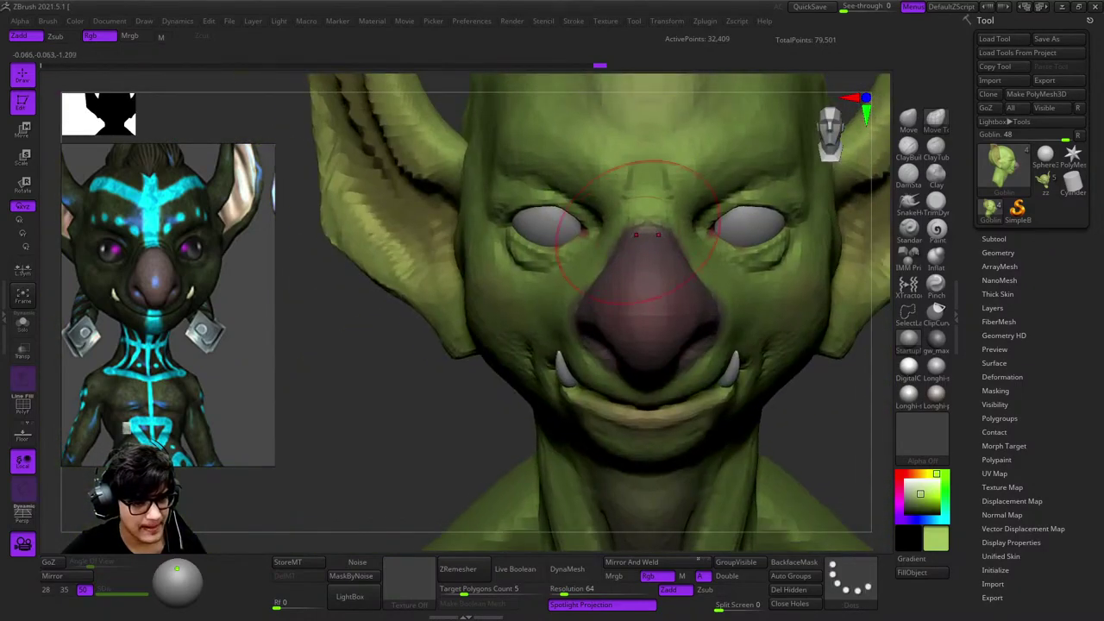
pyautogui.moveTo(634, 256)
pyautogui.mouseDown()
pyautogui.moveTo(608, 250)
pyautogui.moveTo(536, 328)
pyautogui.moveTo(604, 259)
pyautogui.moveTo(655, 172)
pyautogui.moveTo(449, 215)
pyautogui.moveTo(431, 258)
pyautogui.moveTo(621, 259)
pyautogui.mouseUp()
pyautogui.press('space')
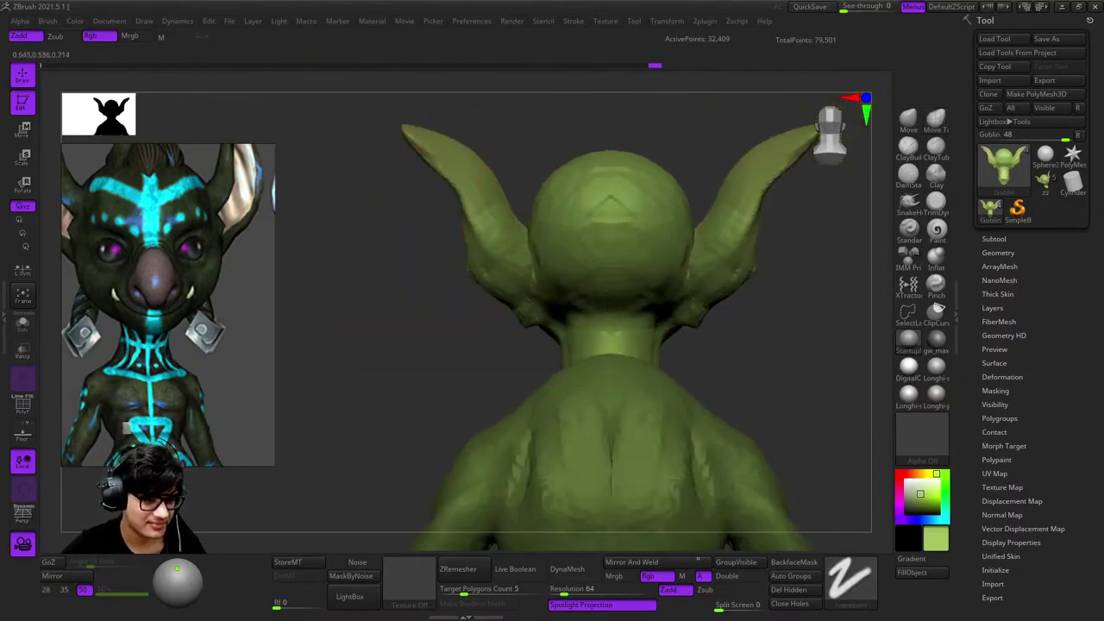
# Select the goblin's body subtool for sculpting and undo the last change to it
pyautogui.moveTo(483, 319)
pyautogui.mouseDown()
pyautogui.moveTo(656, 310)
pyautogui.moveTo(596, 321)
pyautogui.mouseUp()
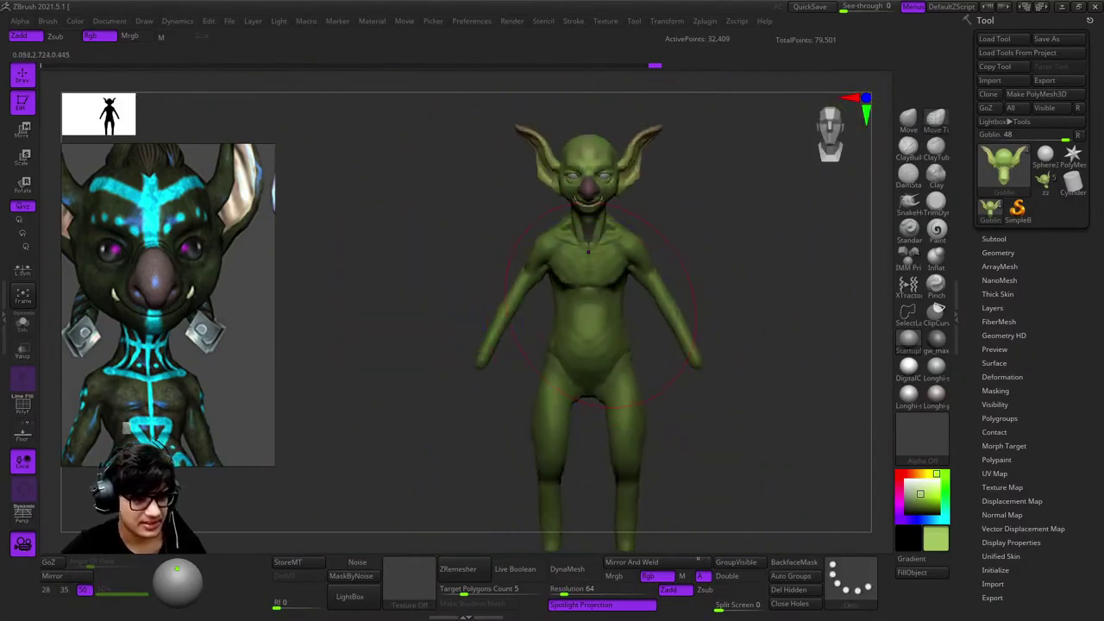
pyautogui.keyDown('alt'); pyautogui.click(588, 313); pyautogui.keyUp('alt')
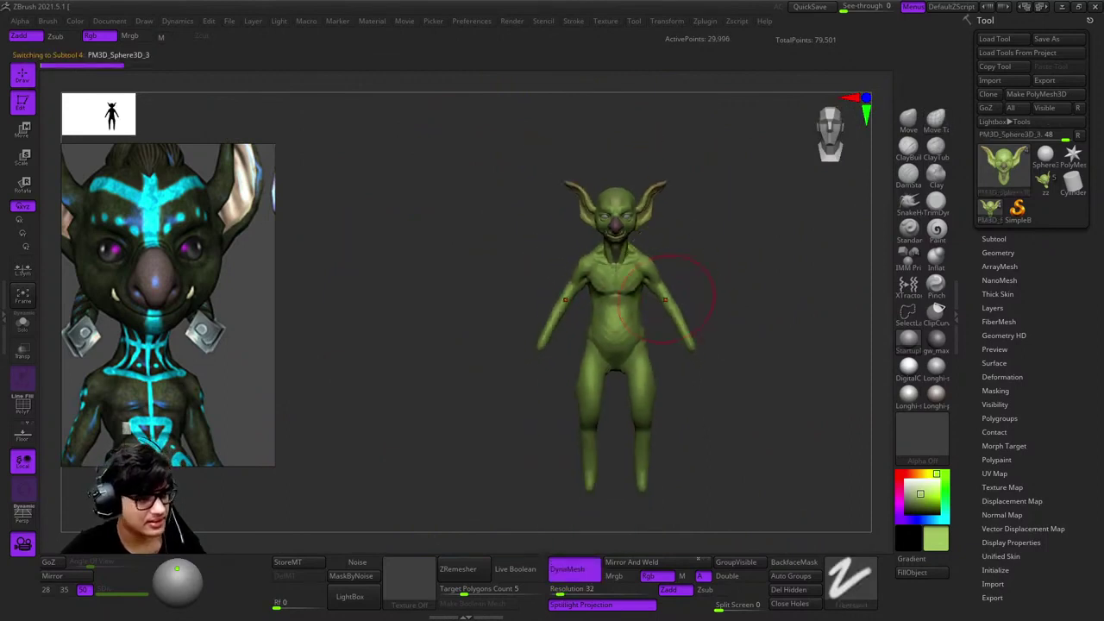
pyautogui.moveTo(696, 247)
pyautogui.mouseDown()
pyautogui.moveTo(742, 293)
pyautogui.moveTo(693, 319)
pyautogui.moveTo(690, 311)
pyautogui.moveTo(662, 356)
pyautogui.mouseUp()
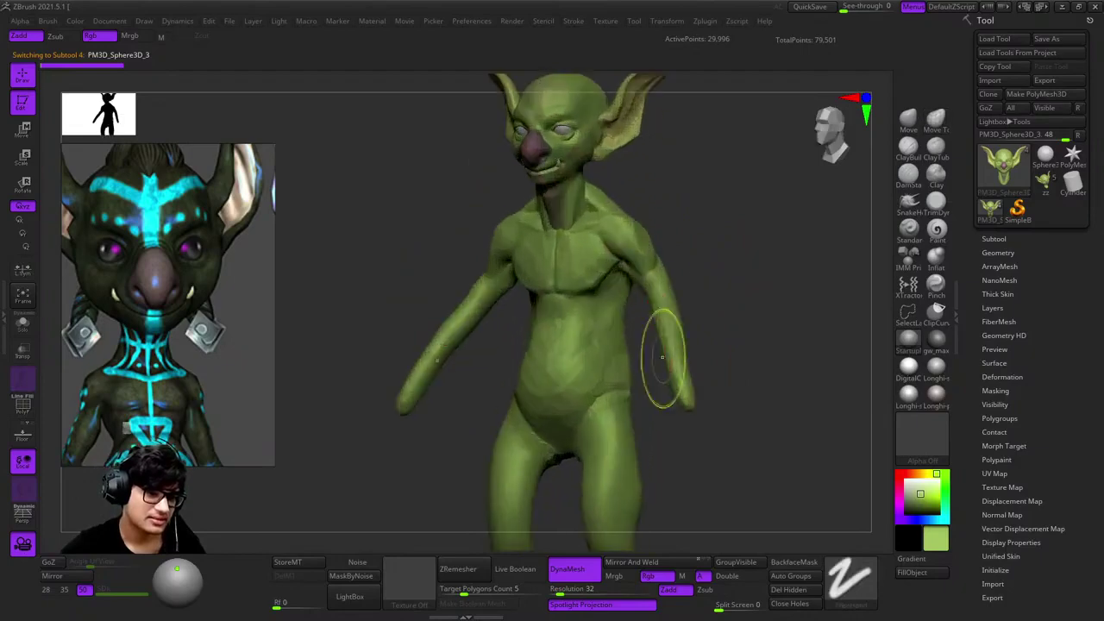
pyautogui.hotkey('ctrl', 'z')
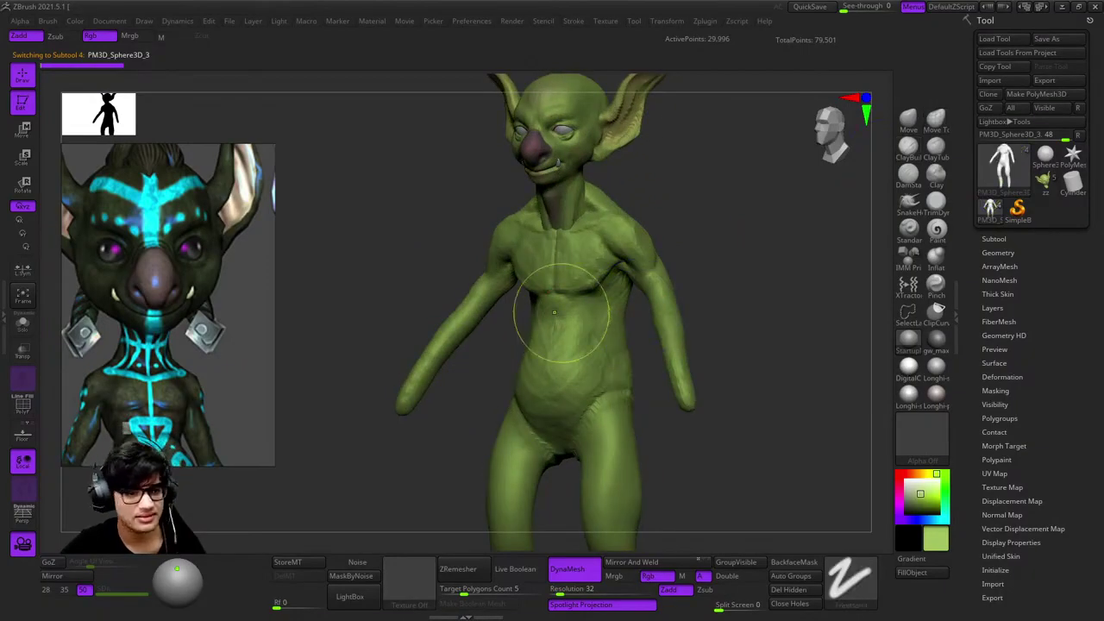
# Build up the lower edge of the rib cage and the side of the abdomen with the ClayBuildup brush
pyautogui.moveTo(554, 312)
pyautogui.mouseDown()
pyautogui.moveTo(587, 333)
pyautogui.moveTo(572, 320)
pyautogui.moveTo(621, 284)
pyautogui.moveTo(505, 297)
pyautogui.mouseUp()
pyautogui.press('space')
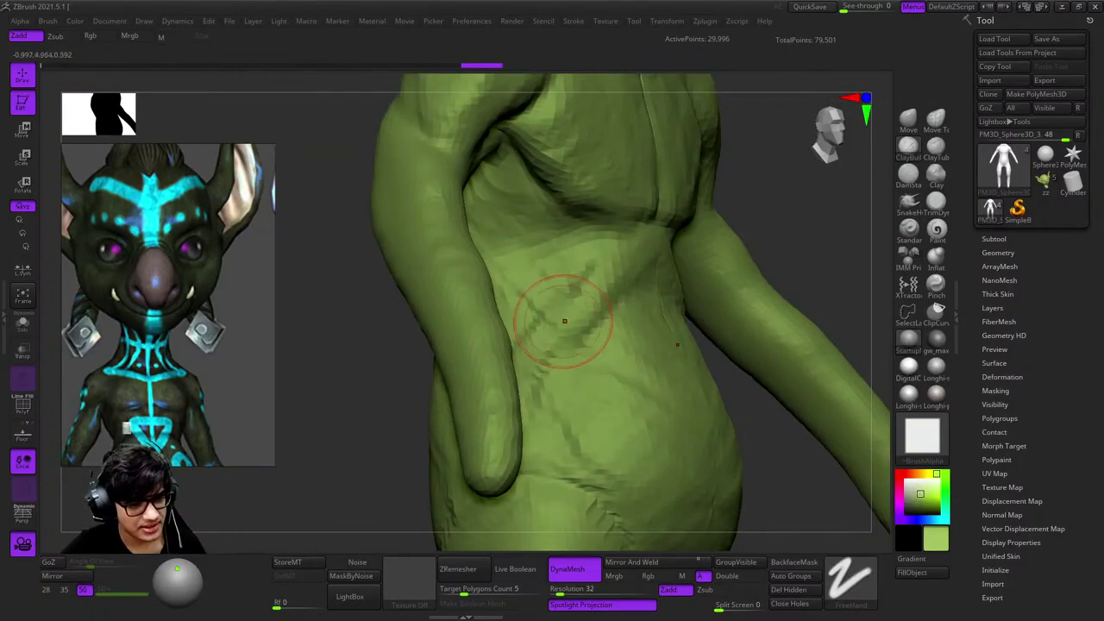
pyautogui.moveTo(564, 320); pyautogui.dragTo(566, 297)
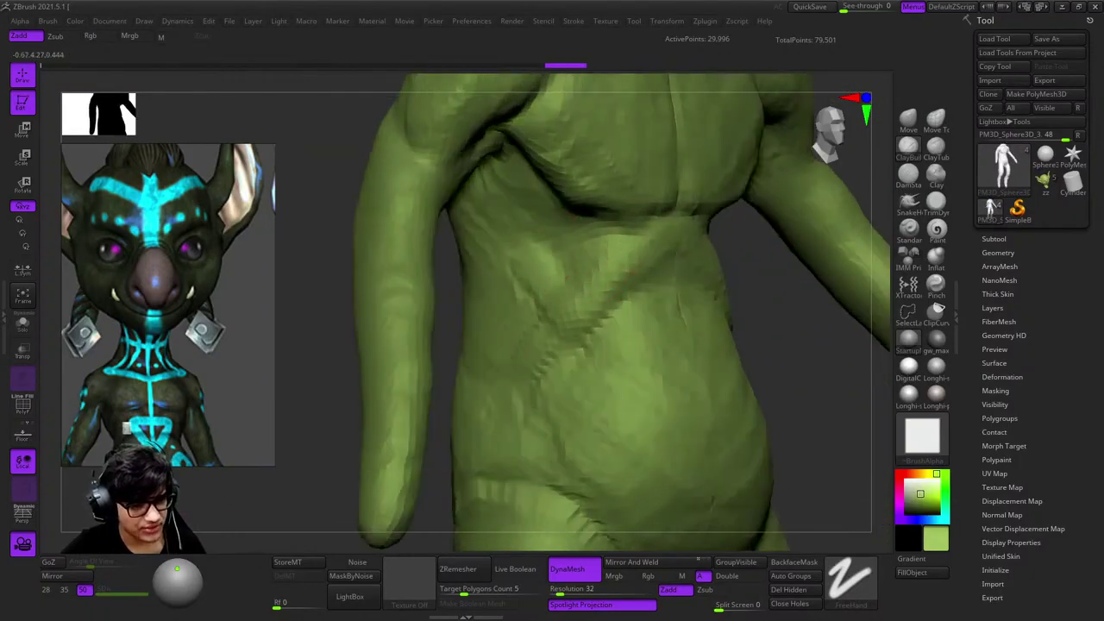
pyautogui.moveTo(511, 362)
pyautogui.mouseDown()
pyautogui.moveTo(646, 271)
pyautogui.moveTo(636, 345)
pyautogui.moveTo(603, 362)
pyautogui.moveTo(628, 320)
pyautogui.moveTo(518, 349)
pyautogui.moveTo(640, 247)
pyautogui.moveTo(690, 310)
pyautogui.moveTo(664, 276)
pyautogui.moveTo(610, 305)
pyautogui.mouseUp()
pyautogui.press('space')
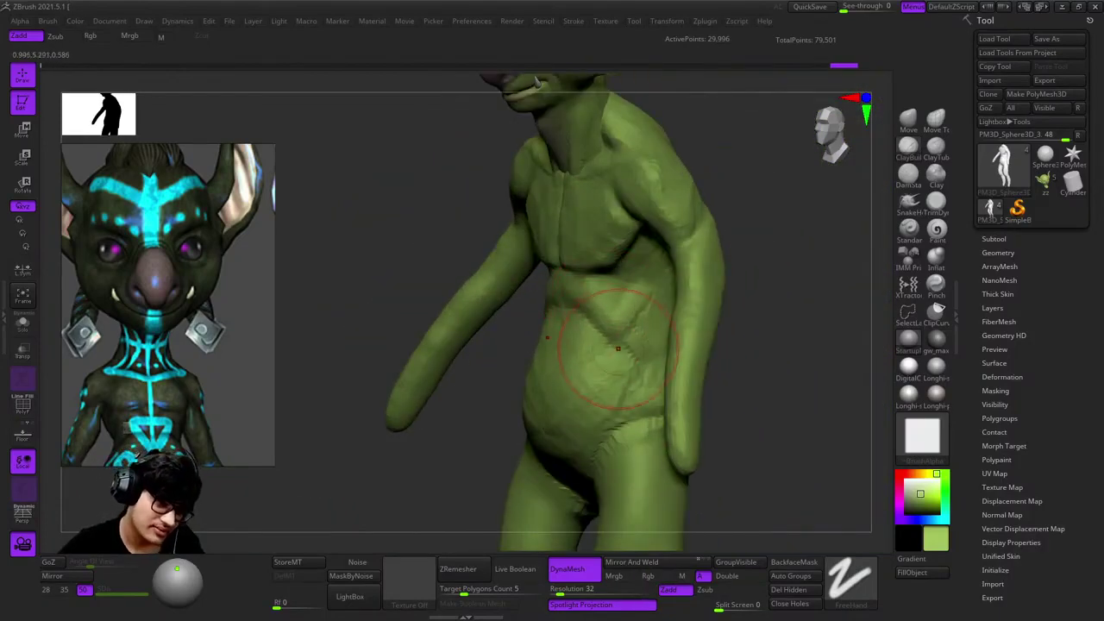
# Define the rib arch and the upper belly below the chest muscles
pyautogui.moveTo(605, 362); pyautogui.dragTo(595, 279)
pyautogui.moveTo(660, 342)
pyautogui.mouseDown()
pyautogui.moveTo(592, 247)
pyautogui.moveTo(603, 283)
pyautogui.moveTo(547, 258)
pyautogui.moveTo(591, 308)
pyautogui.moveTo(614, 265)
pyautogui.moveTo(541, 196)
pyautogui.moveTo(653, 221)
pyautogui.moveTo(638, 276)
pyautogui.moveTo(652, 320)
pyautogui.moveTo(595, 276)
pyautogui.moveTo(604, 267)
pyautogui.moveTo(628, 320)
pyautogui.moveTo(739, 258)
pyautogui.moveTo(702, 333)
pyautogui.moveTo(665, 247)
pyautogui.moveTo(690, 276)
pyautogui.mouseUp()
pyautogui.press('space')
pyautogui.press('space')
pyautogui.press('space')
pyautogui.press('space')
pyautogui.press('space')
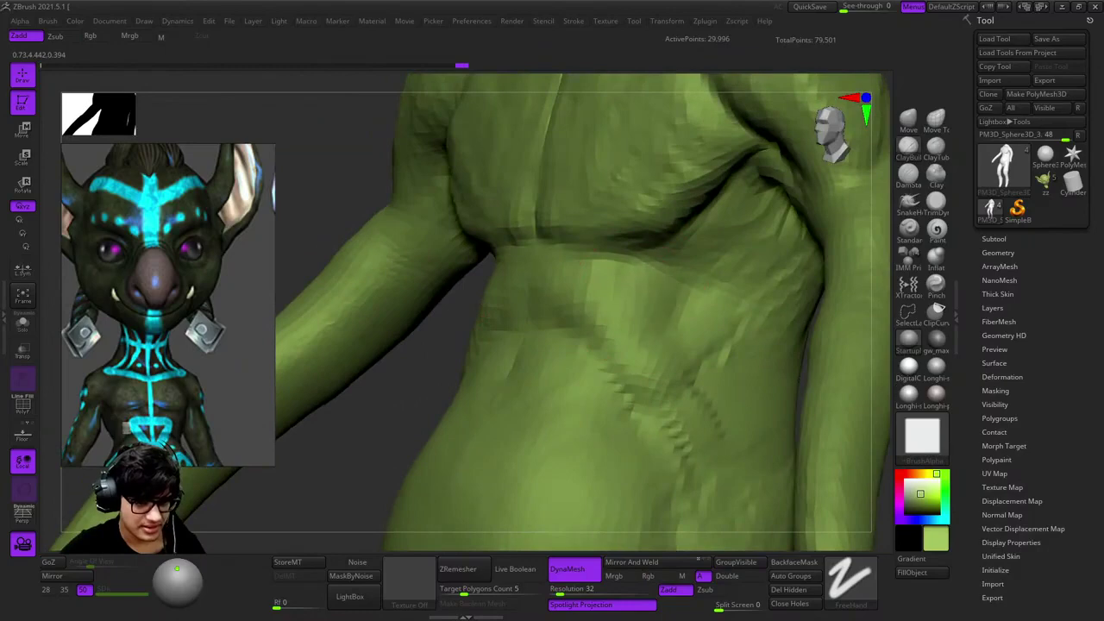
# Sculpt the flank and the area between the armpit and the rib cage
pyautogui.moveTo(696, 280)
pyautogui.mouseDown(button='right')
pyautogui.moveTo(567, 247)
pyautogui.moveTo(661, 308)
pyautogui.moveTo(647, 316)
pyautogui.moveTo(653, 345)
pyautogui.moveTo(678, 247)
pyautogui.moveTo(687, 278)
pyautogui.moveTo(713, 252)
pyautogui.mouseUp(button='right')
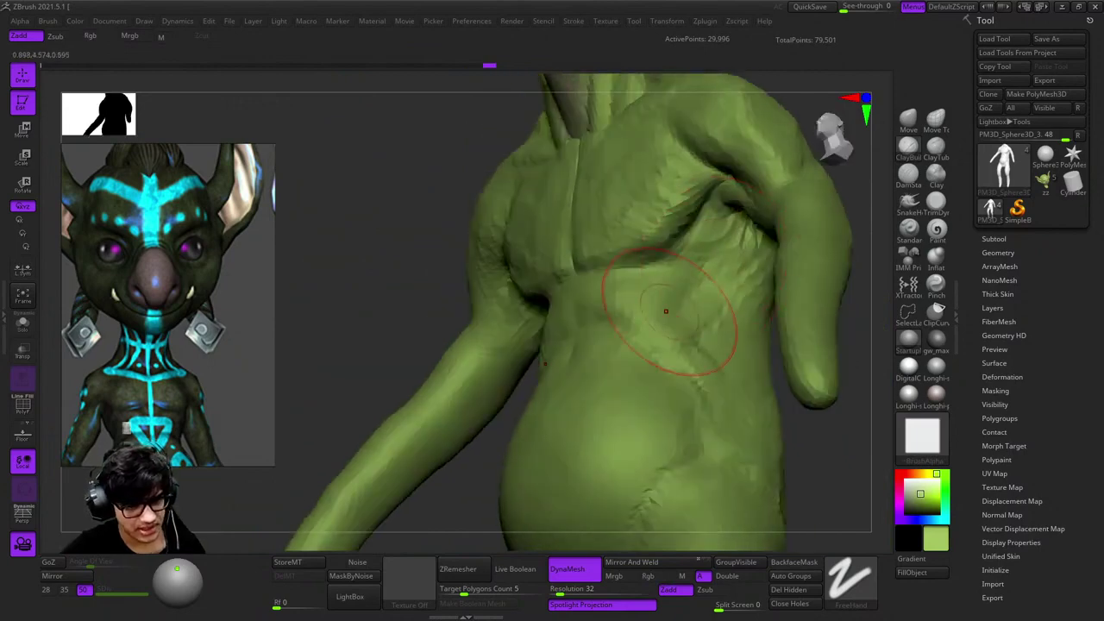
pyautogui.moveTo(666, 310)
pyautogui.mouseDown(button='right')
pyautogui.moveTo(653, 197)
pyautogui.moveTo(624, 227)
pyautogui.moveTo(640, 204)
pyautogui.moveTo(653, 234)
pyautogui.moveTo(628, 275)
pyautogui.moveTo(639, 289)
pyautogui.moveTo(598, 316)
pyautogui.moveTo(629, 221)
pyautogui.moveTo(600, 230)
pyautogui.moveTo(629, 203)
pyautogui.moveTo(646, 210)
pyautogui.moveTo(652, 172)
pyautogui.moveTo(637, 279)
pyautogui.mouseUp(button='right')
pyautogui.press('space')
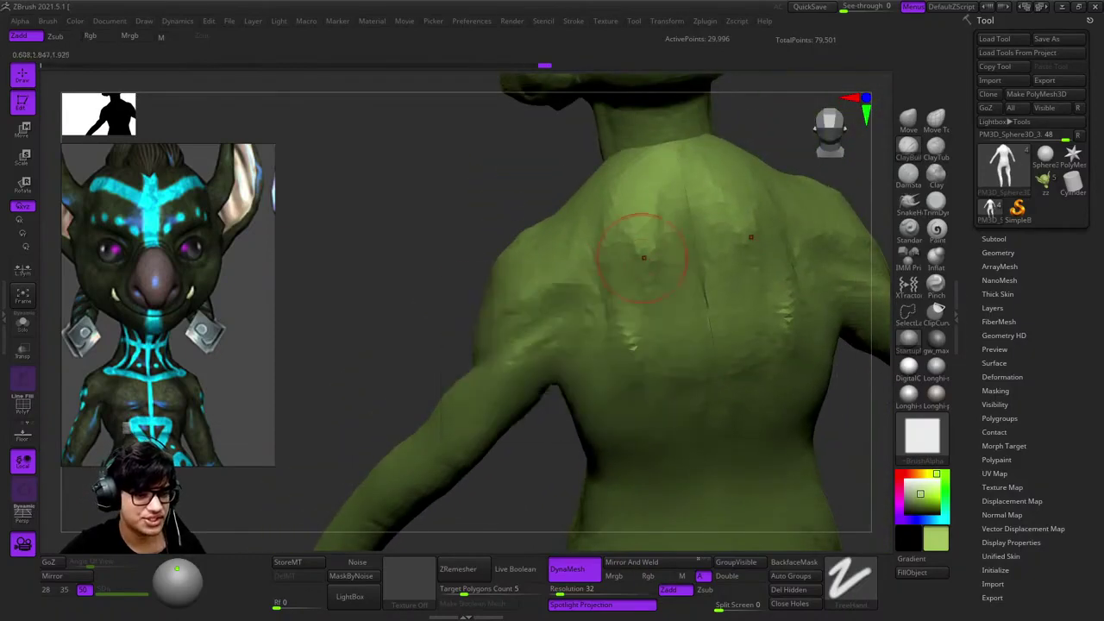
# Build up the shoulder blades and the upper back muscles on both sides of the spine
pyautogui.moveTo(629, 401)
pyautogui.mouseDown(button='right')
pyautogui.moveTo(637, 306)
pyautogui.moveTo(599, 306)
pyautogui.moveTo(613, 306)
pyautogui.moveTo(644, 245)
pyautogui.mouseUp(button='right')
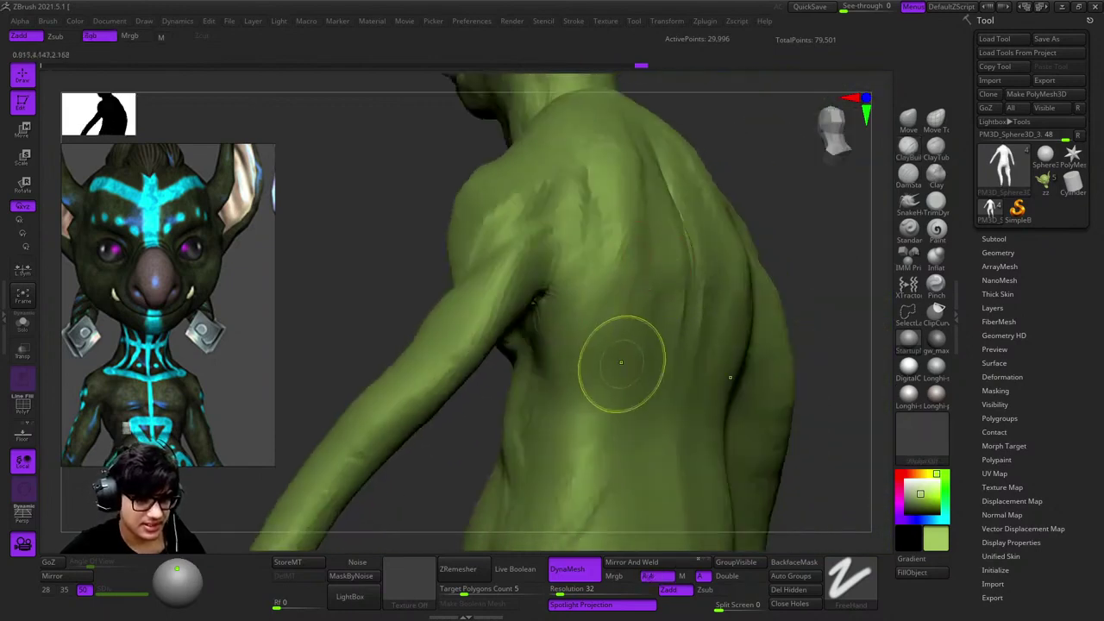
pyautogui.press('f')
pyautogui.moveTo(621, 362)
pyautogui.mouseDown(button='right')
pyautogui.moveTo(636, 320)
pyautogui.moveTo(636, 233)
pyautogui.moveTo(661, 253)
pyautogui.moveTo(552, 249)
pyautogui.moveTo(621, 254)
pyautogui.mouseUp(button='right')
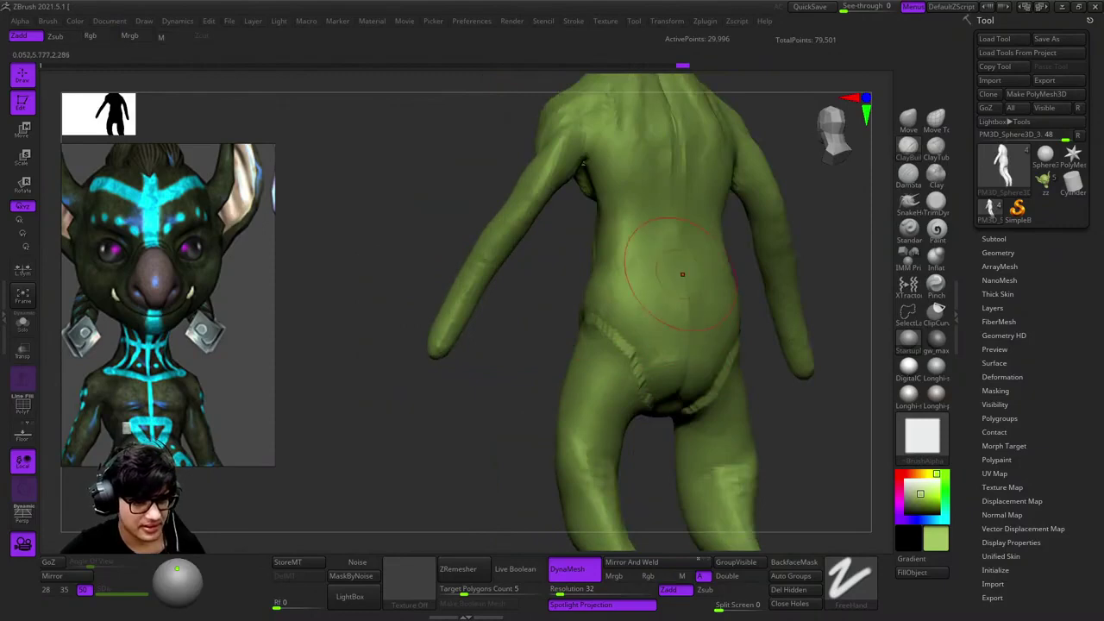
# Shape the lower back and waist, and begin blocking in the buttocks from behind
pyautogui.moveTo(682, 274); pyautogui.dragTo(658, 429, button='right')
pyautogui.moveTo(641, 365)
pyautogui.mouseDown(button='right')
pyautogui.moveTo(681, 277)
pyautogui.moveTo(671, 202)
pyautogui.moveTo(638, 327)
pyautogui.moveTo(595, 370)
pyautogui.moveTo(646, 348)
pyautogui.mouseUp(button='right')
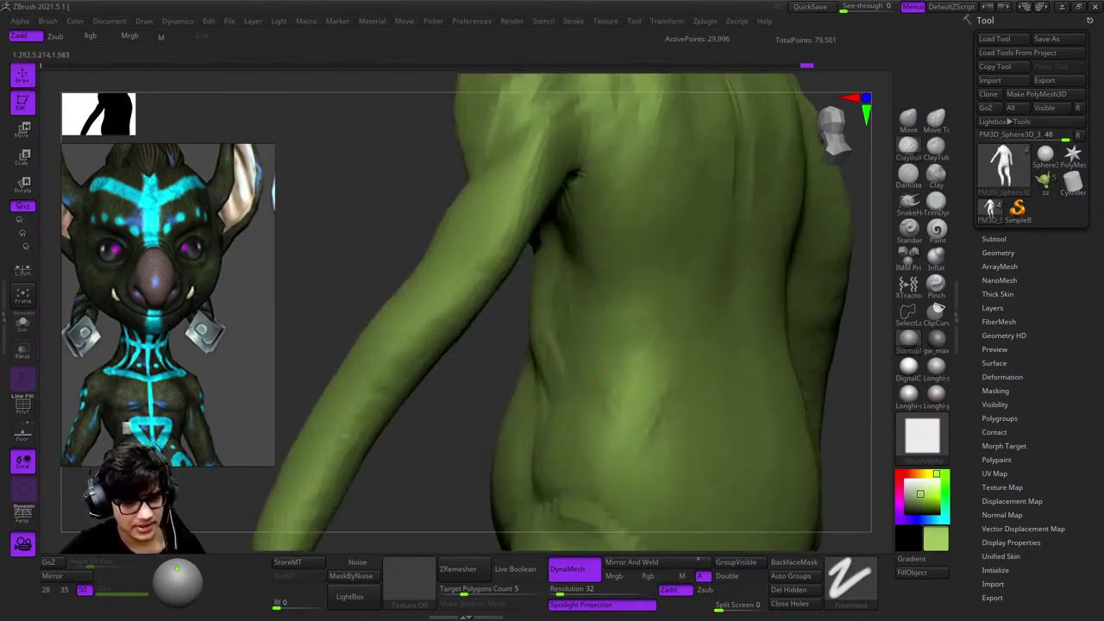
pyautogui.moveTo(658, 422)
pyautogui.mouseDown(button='right')
pyautogui.moveTo(649, 418)
pyautogui.moveTo(653, 235)
pyautogui.mouseUp(button='right')
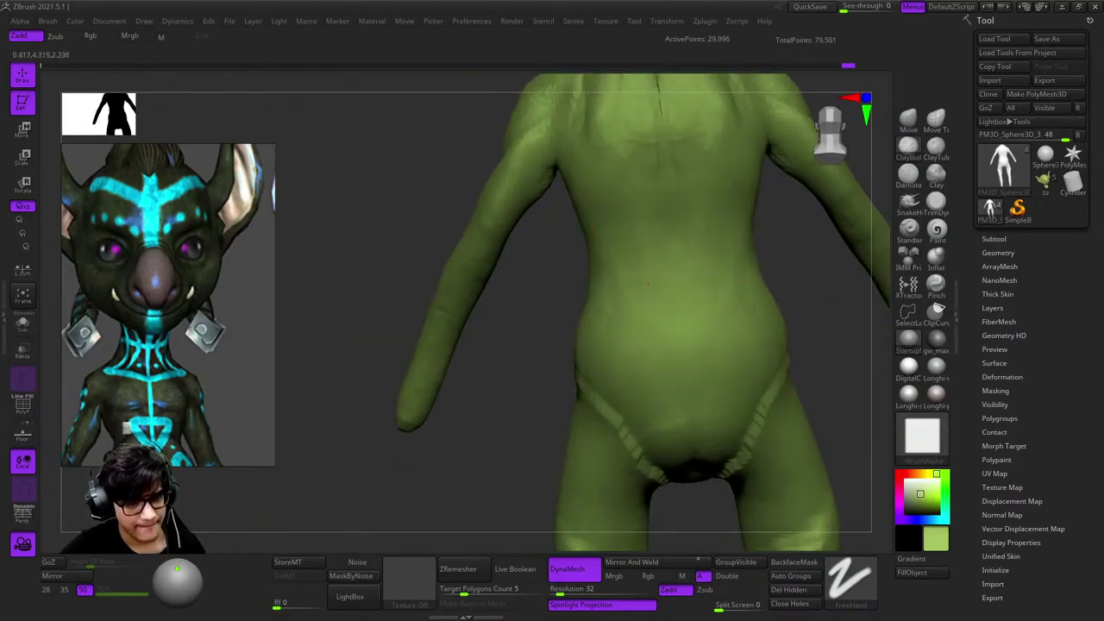
pyautogui.moveTo(648, 283); pyautogui.dragTo(665, 238, button='right')
pyautogui.moveTo(635, 357)
pyautogui.mouseDown(button='right')
pyautogui.moveTo(647, 259)
pyautogui.moveTo(685, 258)
pyautogui.moveTo(690, 296)
pyautogui.moveTo(629, 209)
pyautogui.moveTo(693, 252)
pyautogui.moveTo(670, 247)
pyautogui.moveTo(670, 221)
pyautogui.mouseUp(button='right')
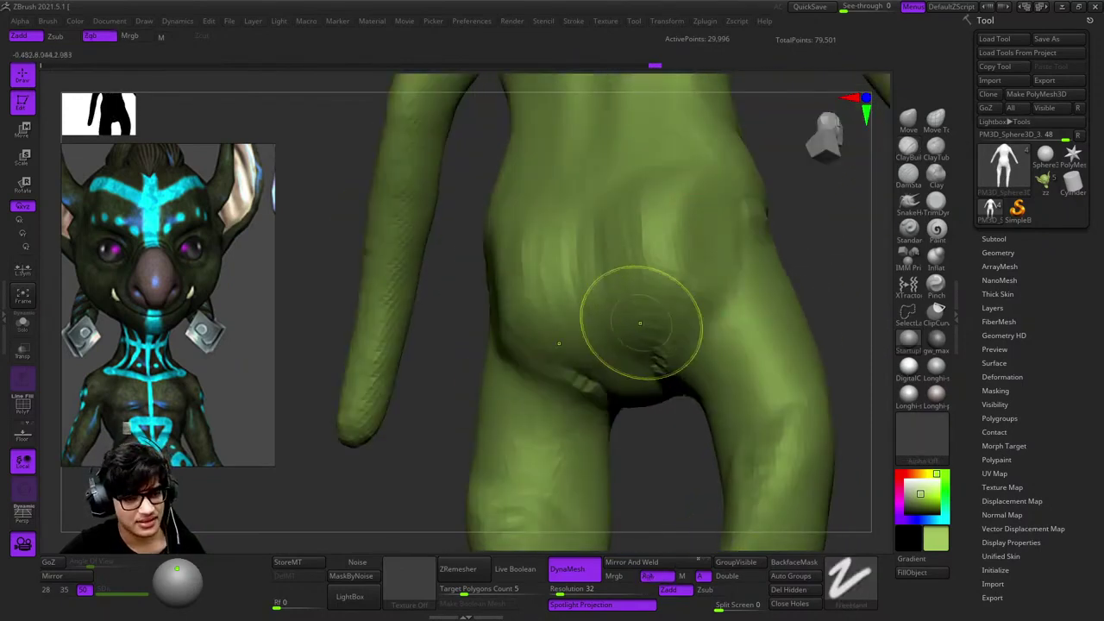
# Add volume to the buttocks and soften their transition into the hips and thighs
pyautogui.moveTo(640, 324)
pyautogui.mouseDown(button='right')
pyautogui.moveTo(593, 257)
pyautogui.moveTo(618, 261)
pyautogui.moveTo(621, 287)
pyautogui.moveTo(599, 256)
pyautogui.moveTo(665, 457)
pyautogui.mouseUp(button='right')
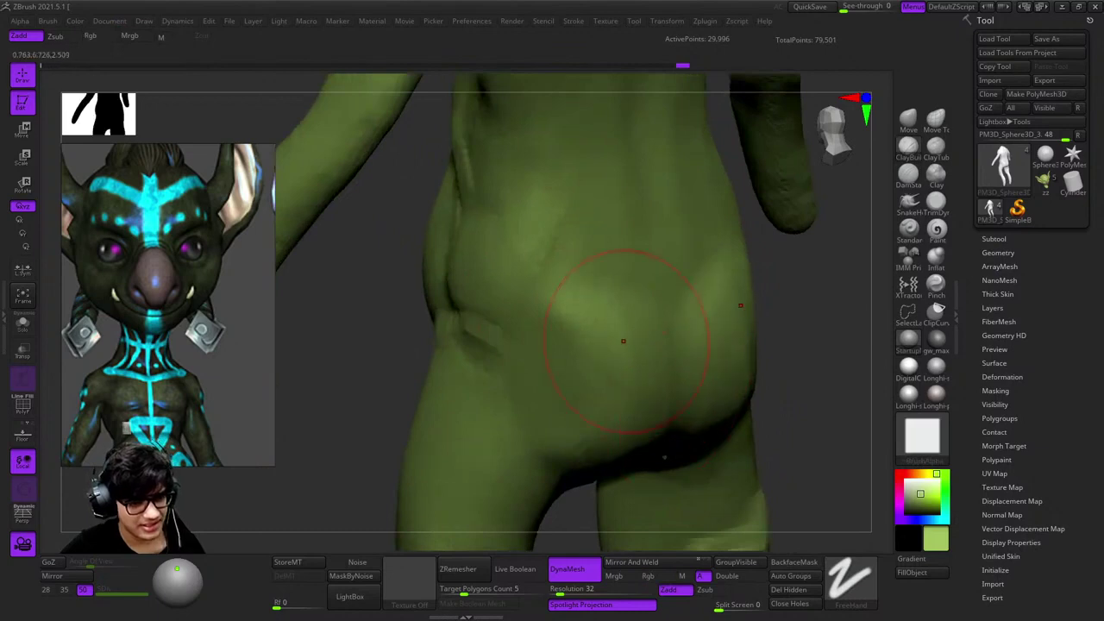
pyautogui.moveTo(623, 340)
pyautogui.mouseDown(button='right')
pyautogui.moveTo(569, 284)
pyautogui.moveTo(607, 342)
pyautogui.mouseUp(button='right')
pyautogui.moveTo(584, 423)
pyautogui.mouseDown(button='right')
pyautogui.moveTo(850, 197)
pyautogui.moveTo(638, 302)
pyautogui.moveTo(604, 285)
pyautogui.moveTo(656, 293)
pyautogui.moveTo(675, 364)
pyautogui.moveTo(714, 309)
pyautogui.mouseUp(button='right')
pyautogui.press('f')
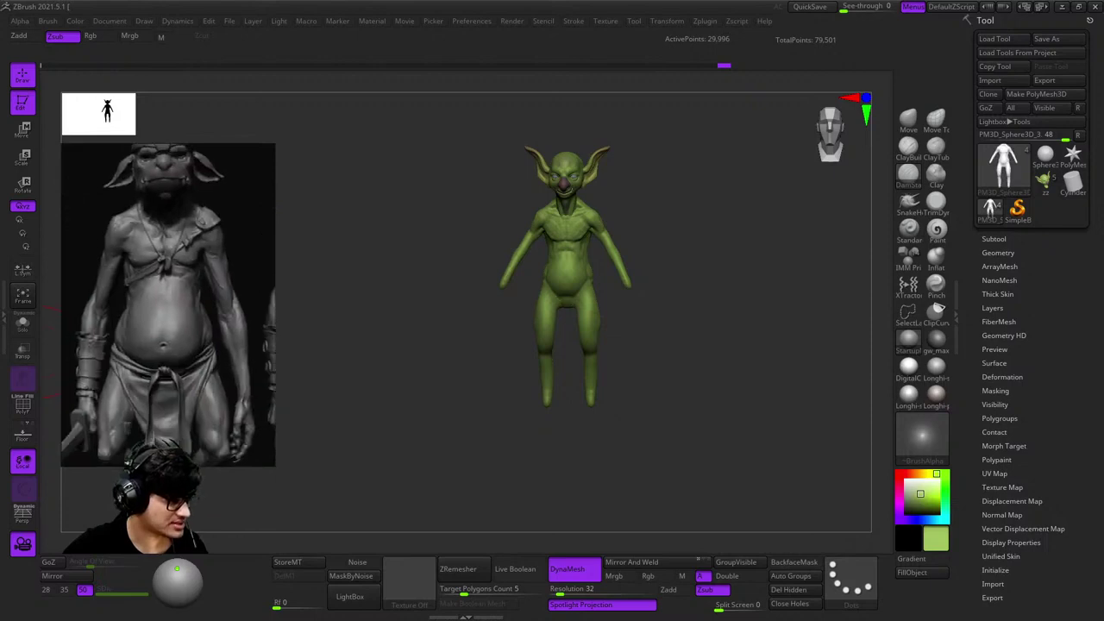
# Adjust the chest sides and armpits with the polyframe shown, and check the overall body proportions against the grey goblin reference
pyautogui.keyDown('alt'); pyautogui.moveTo(660, 328); pyautogui.dragTo(873, 168, button='right'); pyautogui.keyUp('alt')
pyautogui.hotkey('shift', 'f')
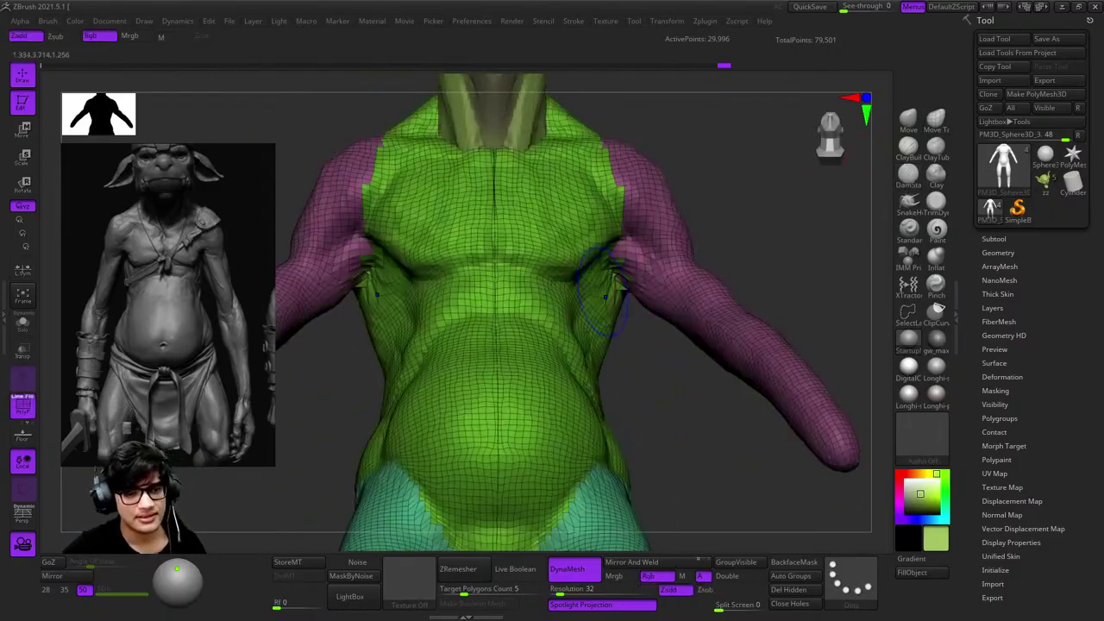
pyautogui.press('f')
pyautogui.keyDown('alt'); pyautogui.moveTo(634, 257); pyautogui.dragTo(648, 360, button='right'); pyautogui.keyUp('alt')
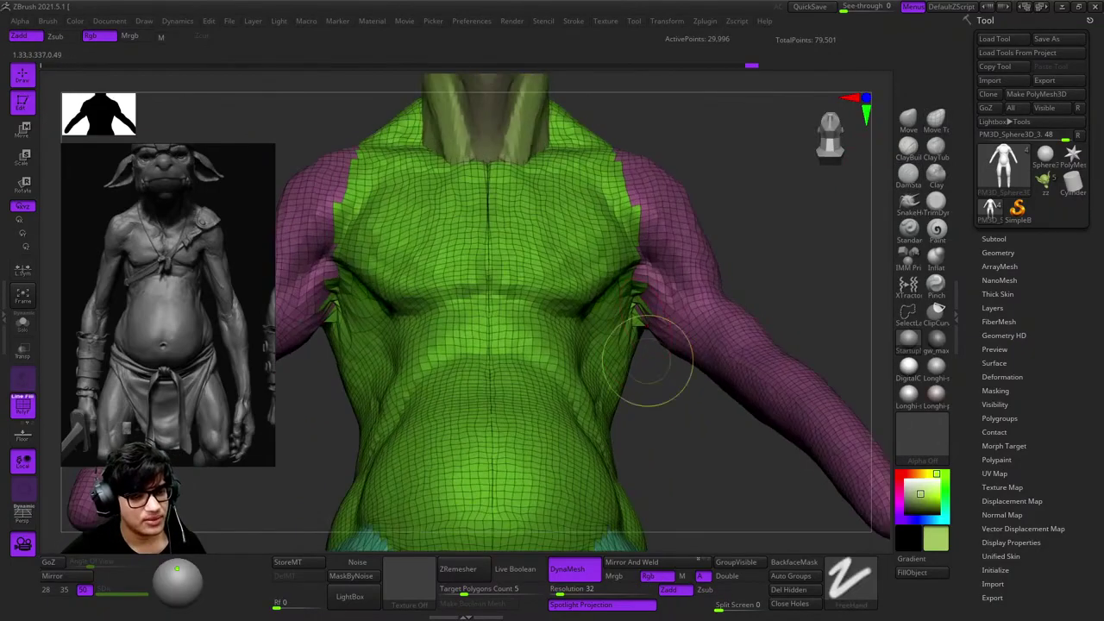
pyautogui.press('f')
pyautogui.moveTo(639, 312); pyautogui.dragTo(655, 366, button='right')
pyautogui.hotkey('shift', 'f')
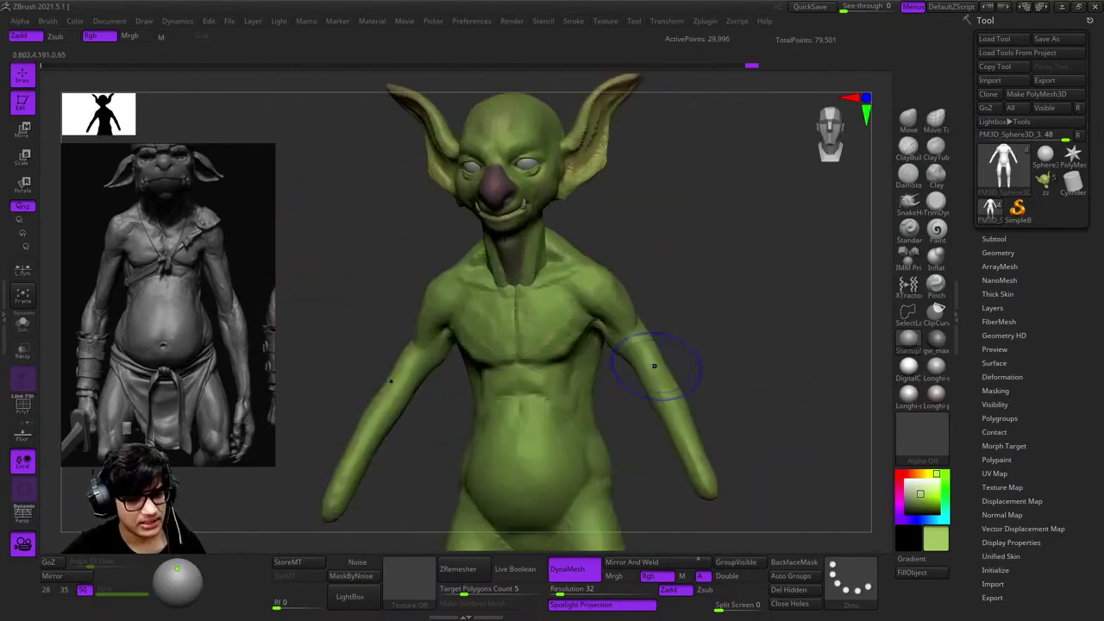
pyautogui.press('f')
pyautogui.hotkey('shift', 'f')
pyautogui.hotkey('shift', 'f')
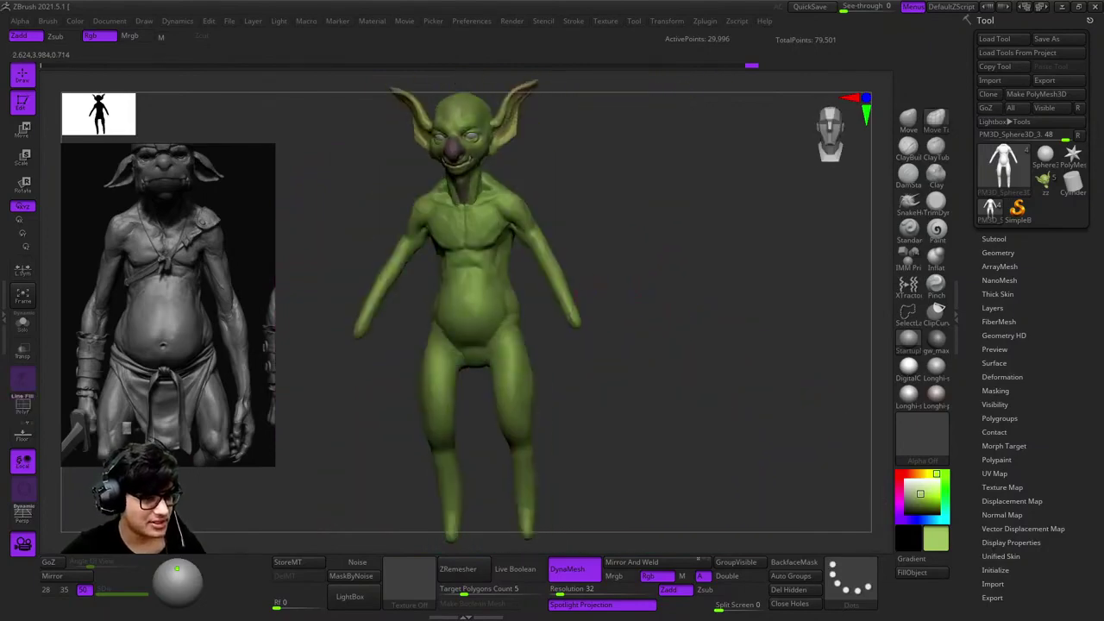
# Build up the pelvis area below the belly between the thighs with the ClayBuildup brush
pyautogui.moveTo(626, 321)
pyautogui.mouseDown(button='right')
pyautogui.moveTo(517, 242)
pyautogui.moveTo(587, 302)
pyautogui.moveTo(579, 247)
pyautogui.moveTo(622, 361)
pyautogui.moveTo(615, 271)
pyautogui.moveTo(623, 320)
pyautogui.moveTo(854, 169)
pyautogui.mouseUp(button='right')
pyautogui.press('b')
pyautogui.press('c')
pyautogui.press('b')
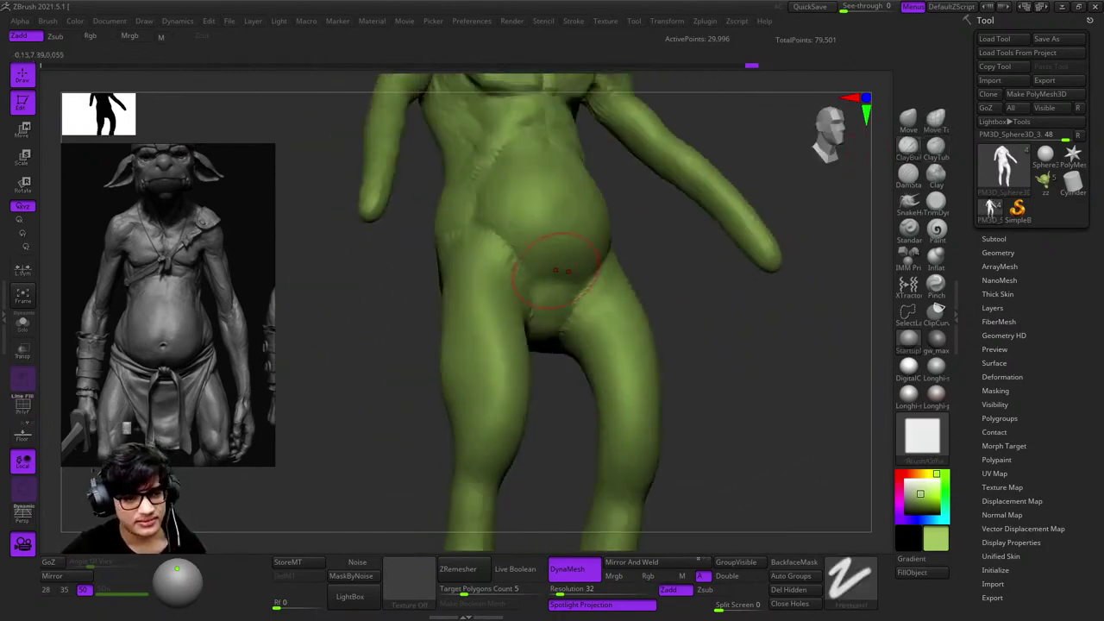
pyautogui.press('space')
pyautogui.moveTo(556, 270); pyautogui.dragTo(526, 289, button='right')
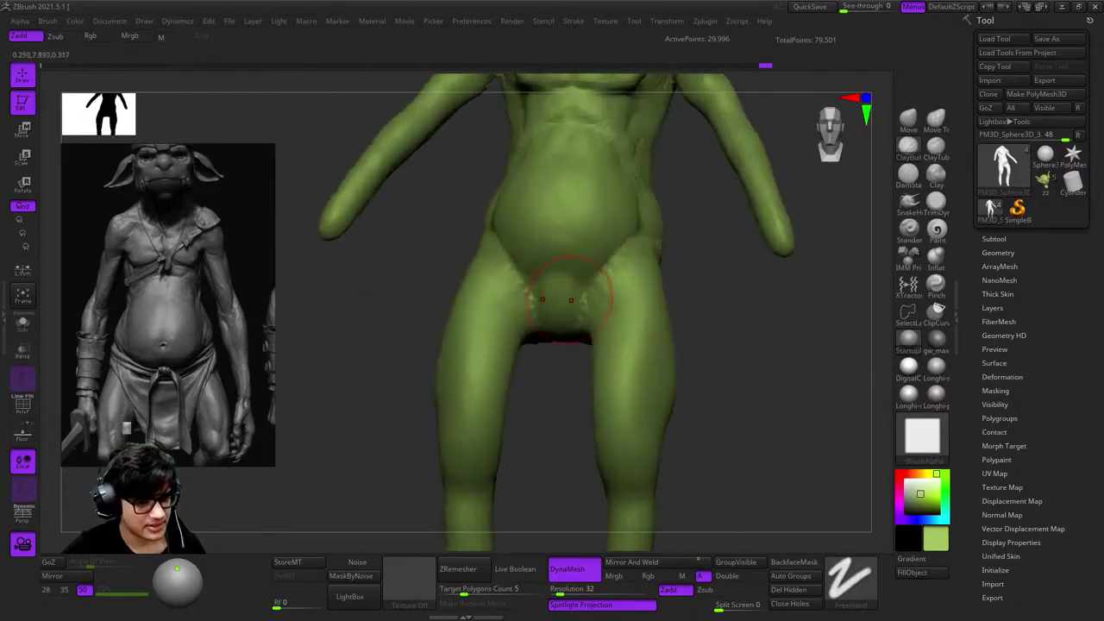
pyautogui.press('space')
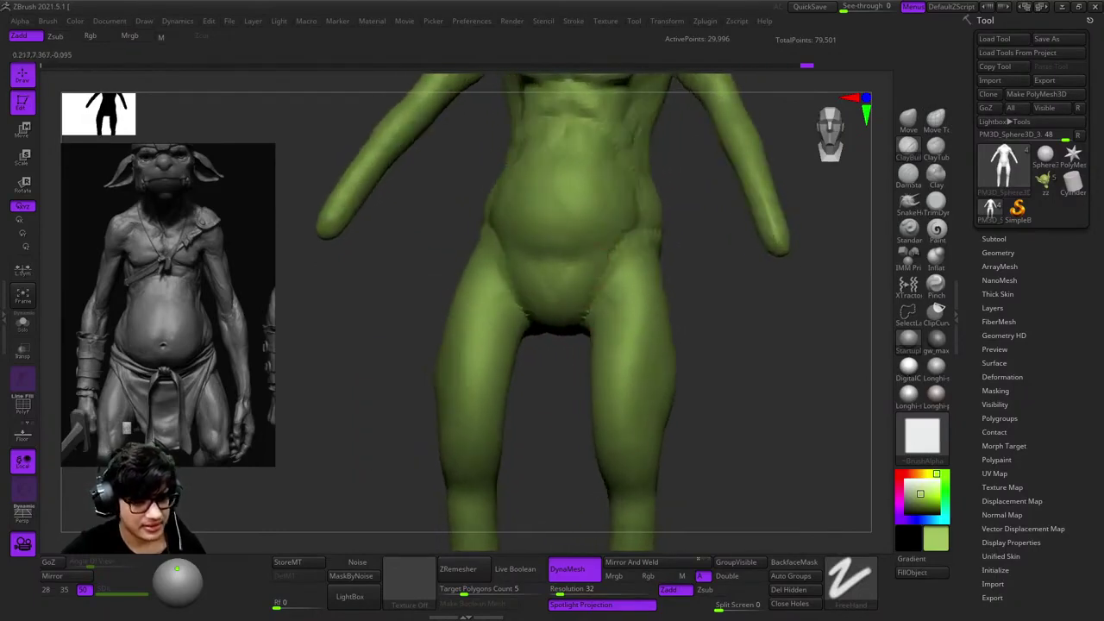
# Refine the creases between the pelvis and thighs and the fold under the belly
pyautogui.press('f')
pyautogui.moveTo(592, 246); pyautogui.dragTo(620, 320)
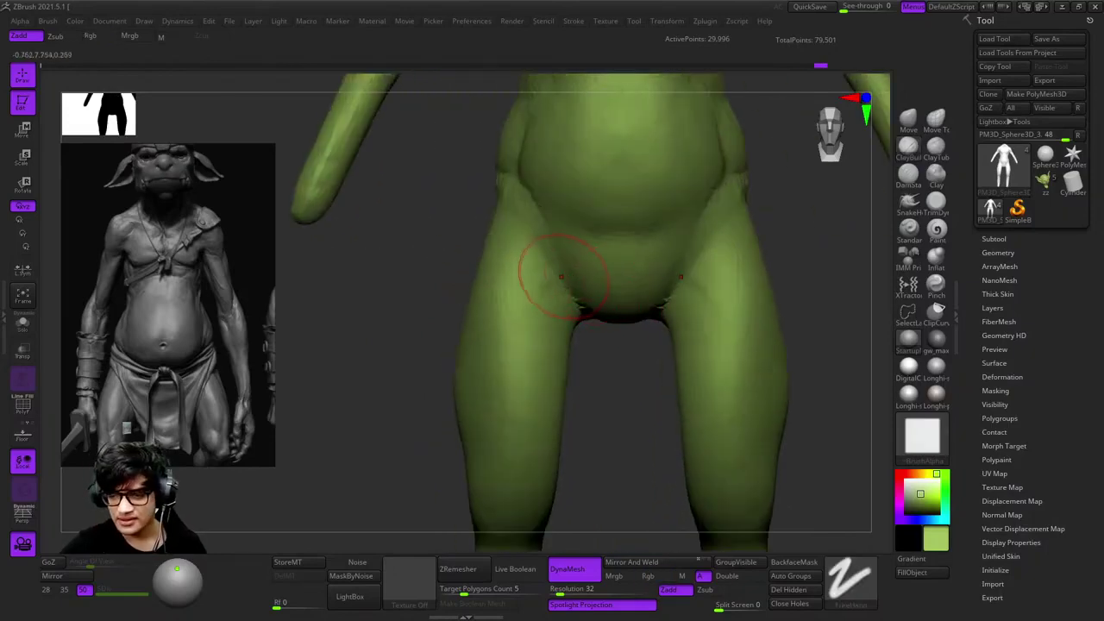
pyautogui.moveTo(561, 276); pyautogui.dragTo(770, 245, button='right')
pyautogui.press('f')
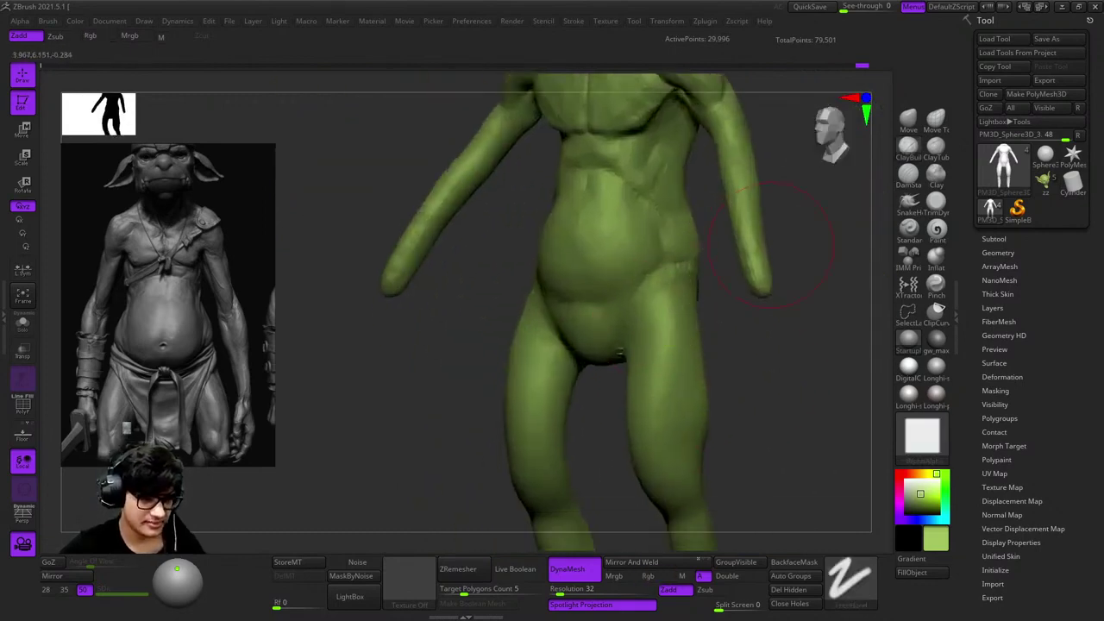
pyautogui.keyDown('alt'); pyautogui.moveTo(815, 211); pyautogui.dragTo(621, 319, button='right'); pyautogui.keyUp('alt')
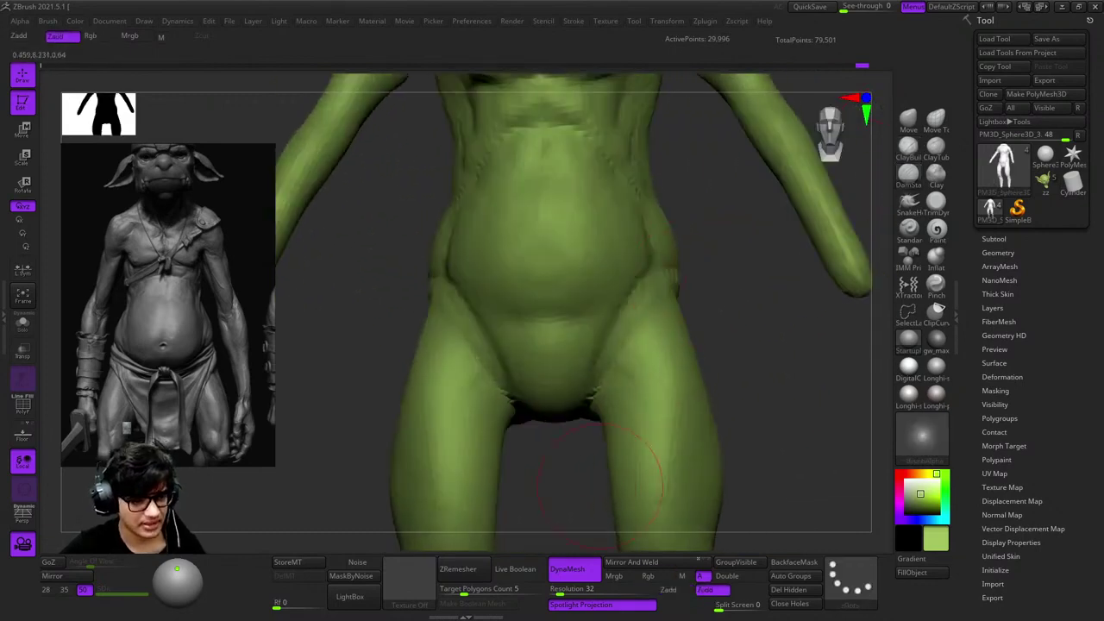
# Carve the spine groove down the back and the separation between the buttocks
pyautogui.moveTo(634, 406)
pyautogui.mouseDown(button='right')
pyautogui.moveTo(535, 397)
pyautogui.moveTo(583, 347)
pyautogui.moveTo(604, 284)
pyautogui.moveTo(547, 247)
pyautogui.moveTo(697, 345)
pyautogui.moveTo(750, 268)
pyautogui.moveTo(665, 192)
pyautogui.moveTo(668, 342)
pyautogui.moveTo(653, 192)
pyautogui.mouseUp(button='right')
pyautogui.press('space')
pyautogui.press('space')
pyautogui.moveTo(657, 272); pyautogui.dragTo(665, 210, button='right')
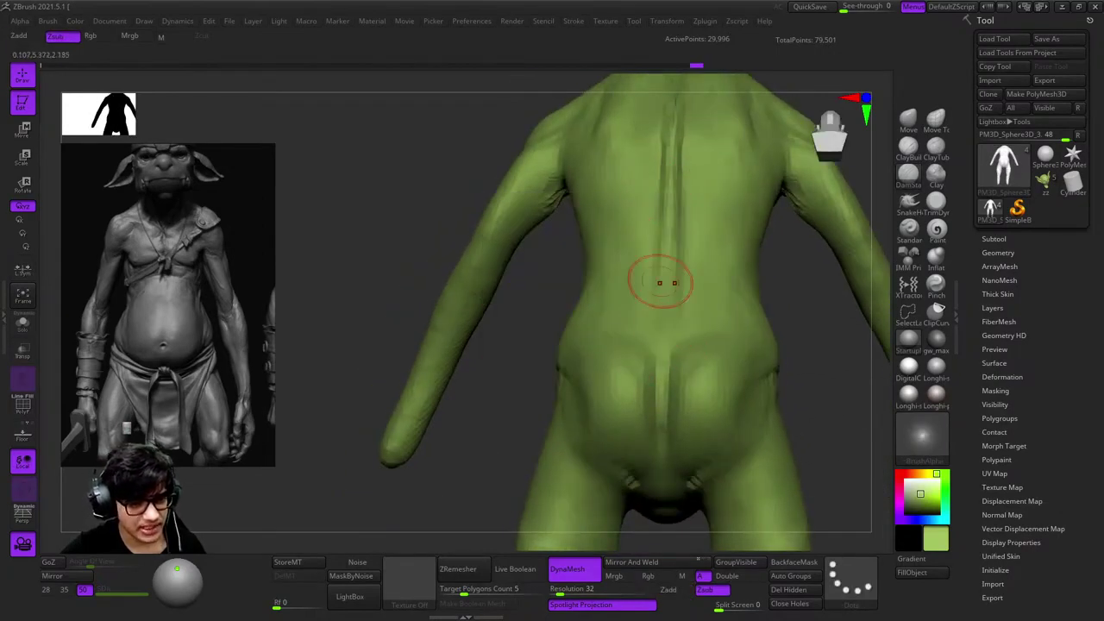
# Sculpt the rear shoulder muscles and shoulder blade forms on the goblin's upper back
pyautogui.press('f')
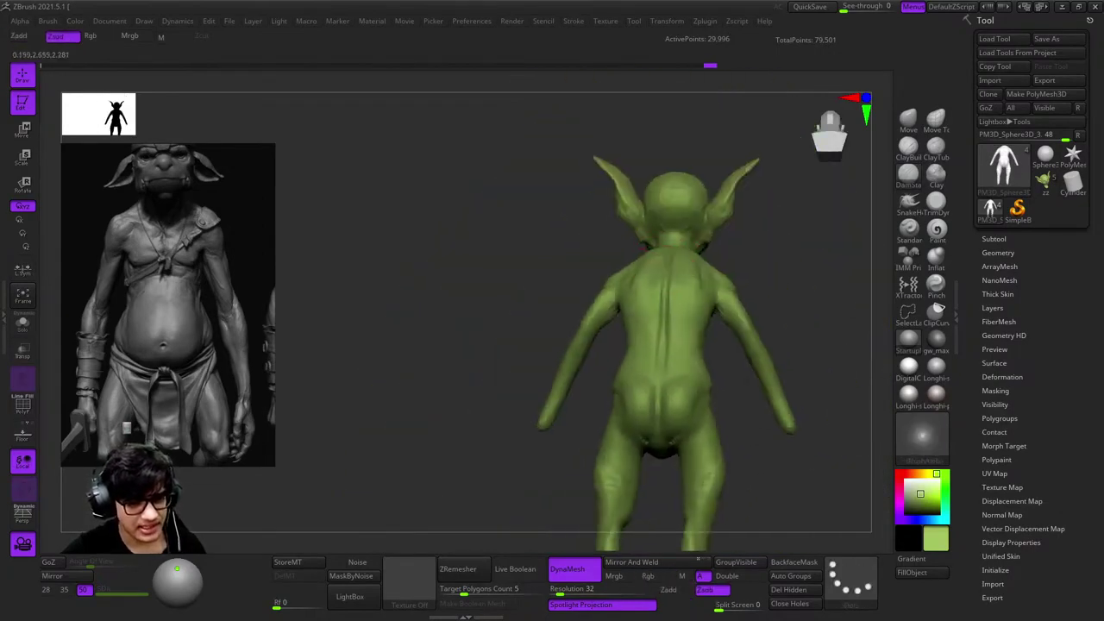
pyautogui.moveTo(656, 285)
pyautogui.mouseDown(button='right')
pyautogui.moveTo(665, 362)
pyautogui.moveTo(556, 307)
pyautogui.moveTo(682, 296)
pyautogui.moveTo(505, 271)
pyautogui.moveTo(635, 320)
pyautogui.moveTo(629, 258)
pyautogui.moveTo(673, 212)
pyautogui.mouseUp(button='right')
pyautogui.press('space')
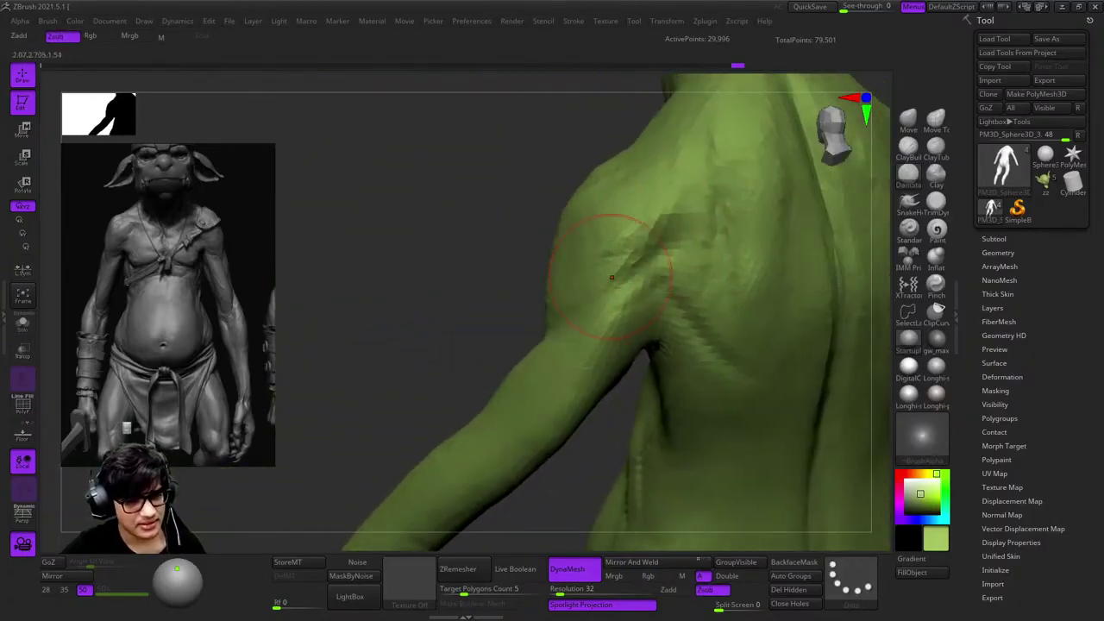
pyautogui.moveTo(611, 276); pyautogui.dragTo(702, 228, button='right')
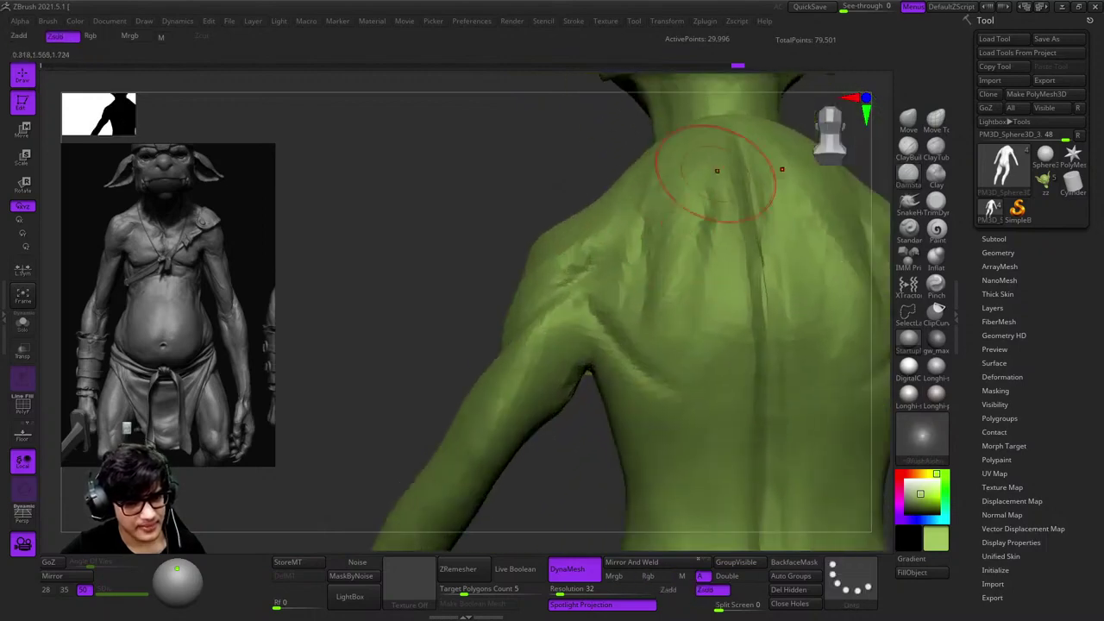
pyautogui.moveTo(617, 336); pyautogui.dragTo(697, 186, button='right')
pyautogui.moveTo(645, 280)
pyautogui.mouseDown(button='right')
pyautogui.moveTo(661, 318)
pyautogui.moveTo(656, 293)
pyautogui.moveTo(679, 214)
pyautogui.mouseUp(button='right')
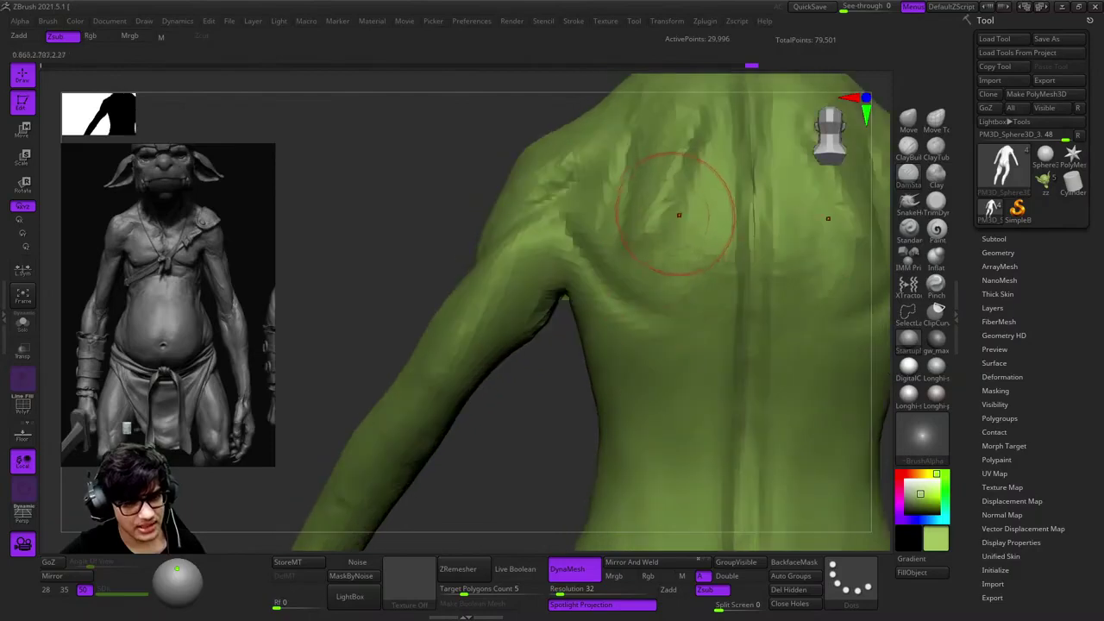
pyautogui.moveTo(802, 274)
pyautogui.mouseDown(button='right')
pyautogui.moveTo(664, 419)
pyautogui.moveTo(653, 217)
pyautogui.moveTo(642, 258)
pyautogui.moveTo(618, 278)
pyautogui.mouseUp(button='right')
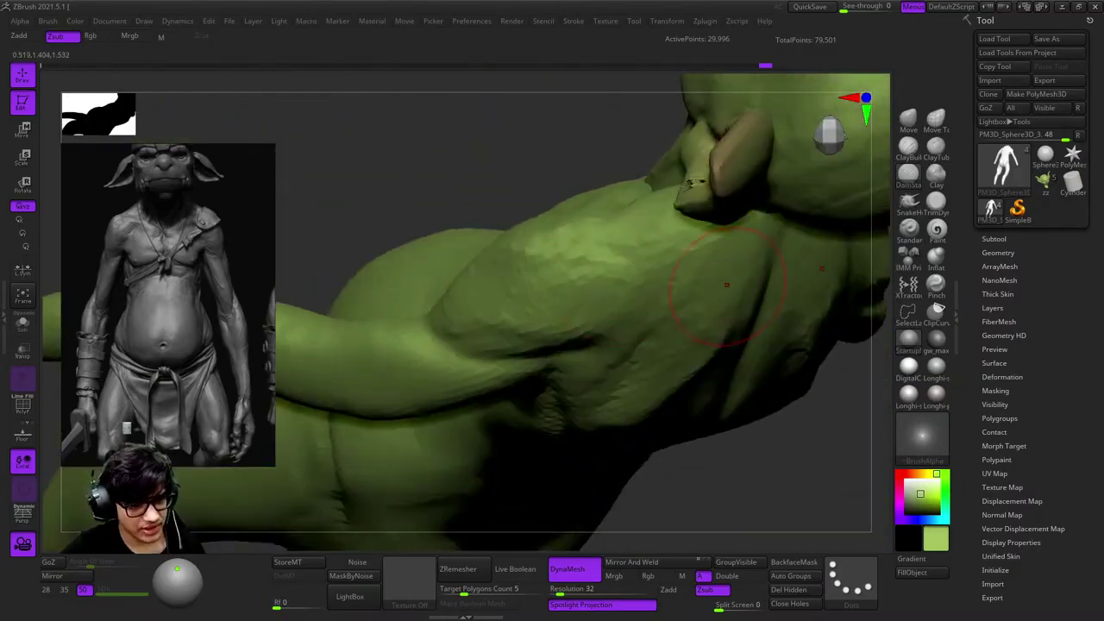
pyautogui.moveTo(741, 308)
pyautogui.mouseDown(button='right')
pyautogui.moveTo(665, 222)
pyautogui.moveTo(645, 216)
pyautogui.mouseUp(button='right')
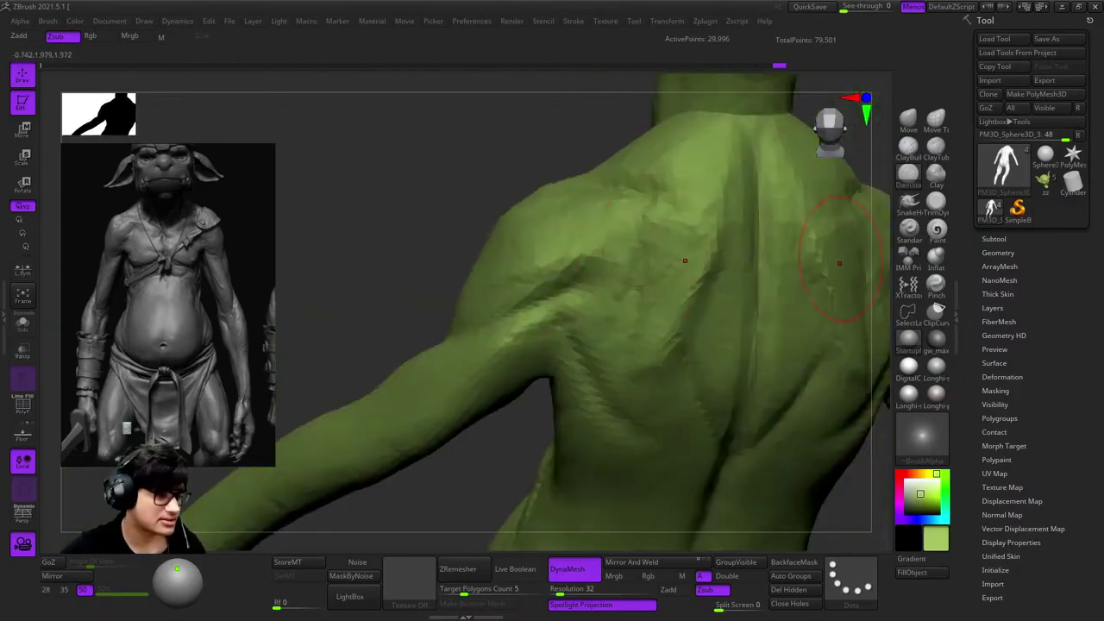
# Show the grey goblin's back view in the reference board and smooth the sculpt around the rear armpit
pyautogui.scroll(-3, 169, 307)
pyautogui.scroll(4, 168, 306)
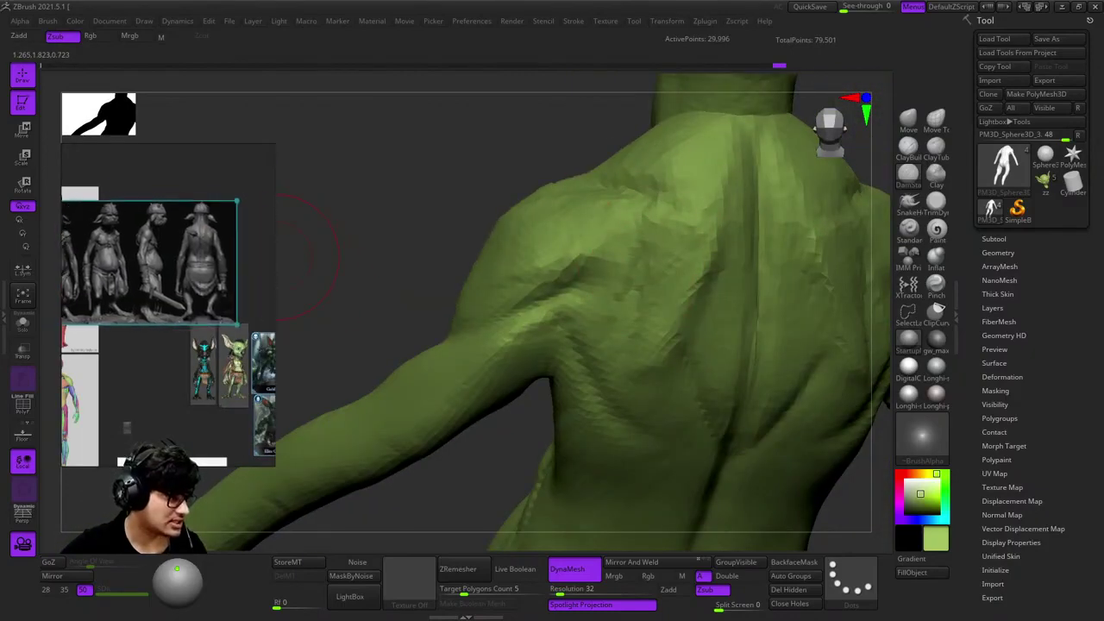
pyautogui.scroll(2, 168, 306)
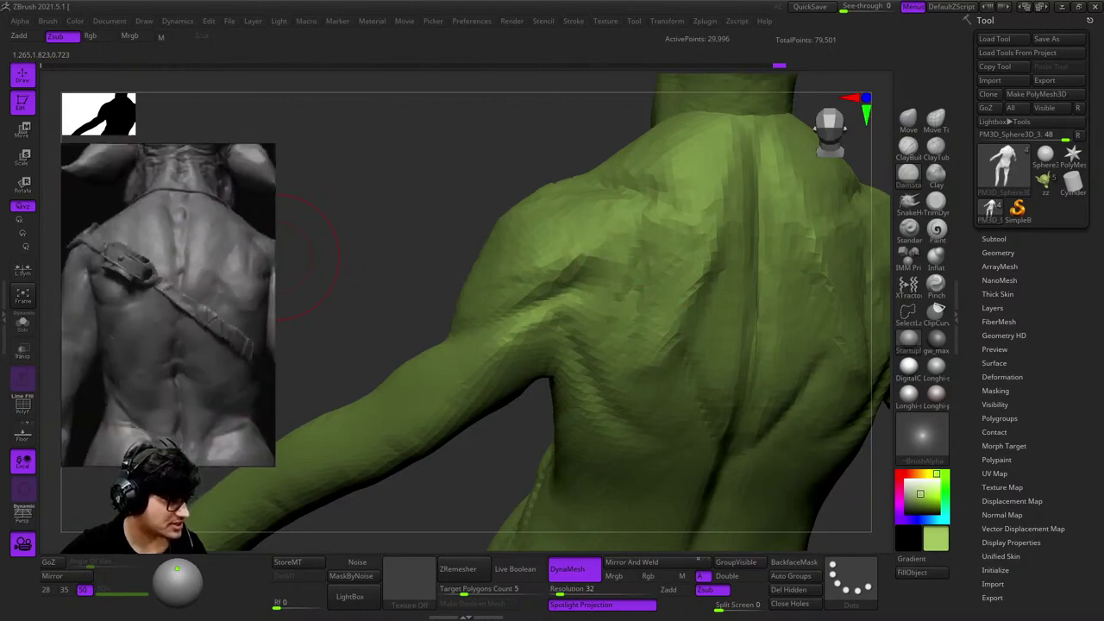
pyautogui.scroll(-1, 168, 306)
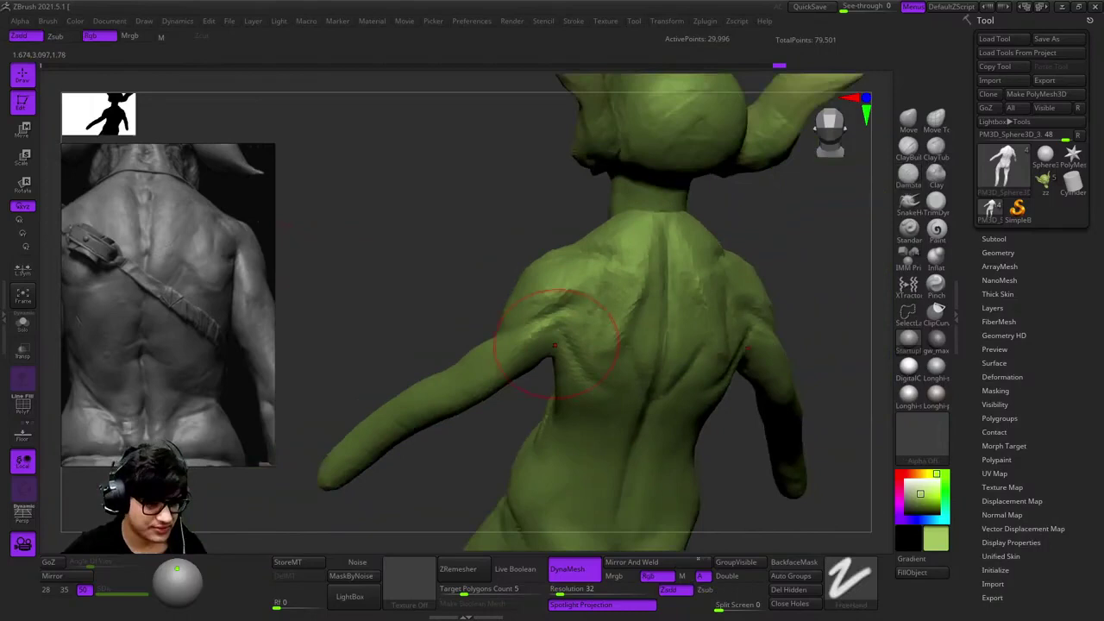
pyautogui.moveTo(530, 320)
pyautogui.mouseDown()
pyautogui.moveTo(592, 365)
pyautogui.moveTo(544, 274)
pyautogui.mouseUp()
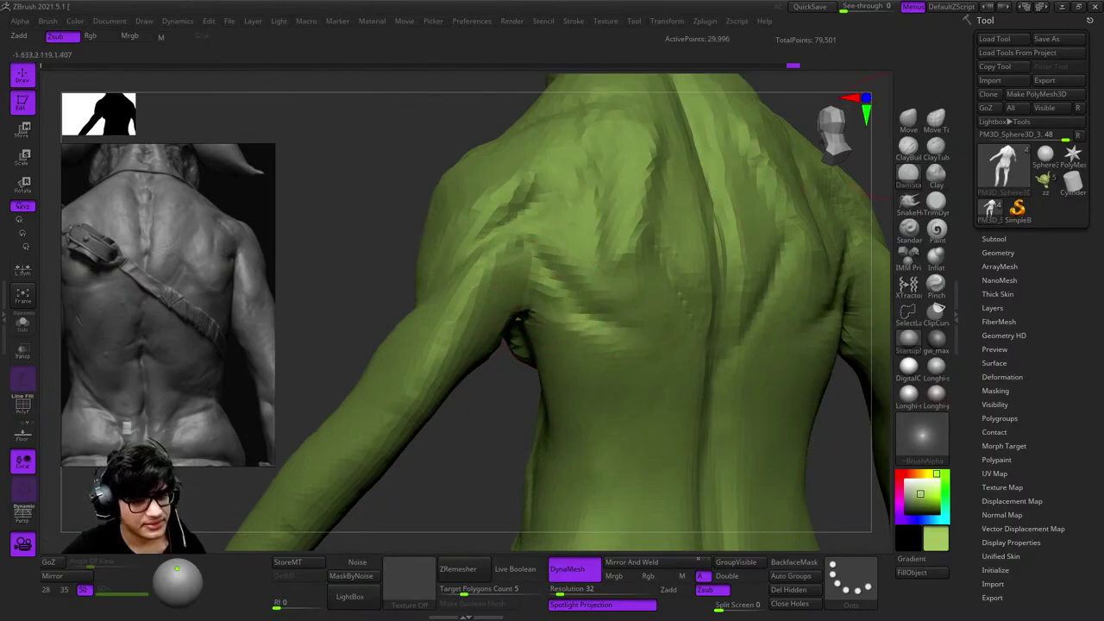
# Build up the shoulder blades and the back muscles below the armpits with the ClayBuildup brush
pyautogui.press('b')
pyautogui.press('c')
pyautogui.press('b')
pyautogui.moveTo(535, 198); pyautogui.dragTo(587, 250)
pyautogui.press('space')
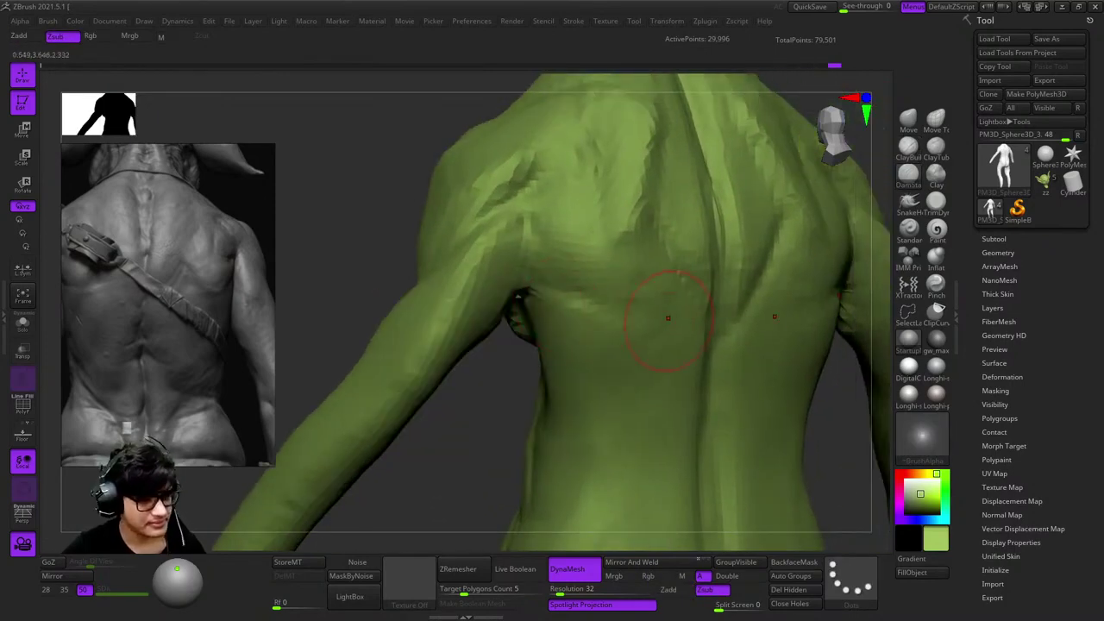
pyautogui.moveTo(664, 263)
pyautogui.mouseDown()
pyautogui.moveTo(604, 345)
pyautogui.moveTo(618, 338)
pyautogui.moveTo(566, 209)
pyautogui.moveTo(652, 253)
pyautogui.mouseUp()
pyautogui.moveTo(613, 193)
pyautogui.mouseDown()
pyautogui.moveTo(747, 164)
pyautogui.moveTo(674, 191)
pyautogui.mouseUp()
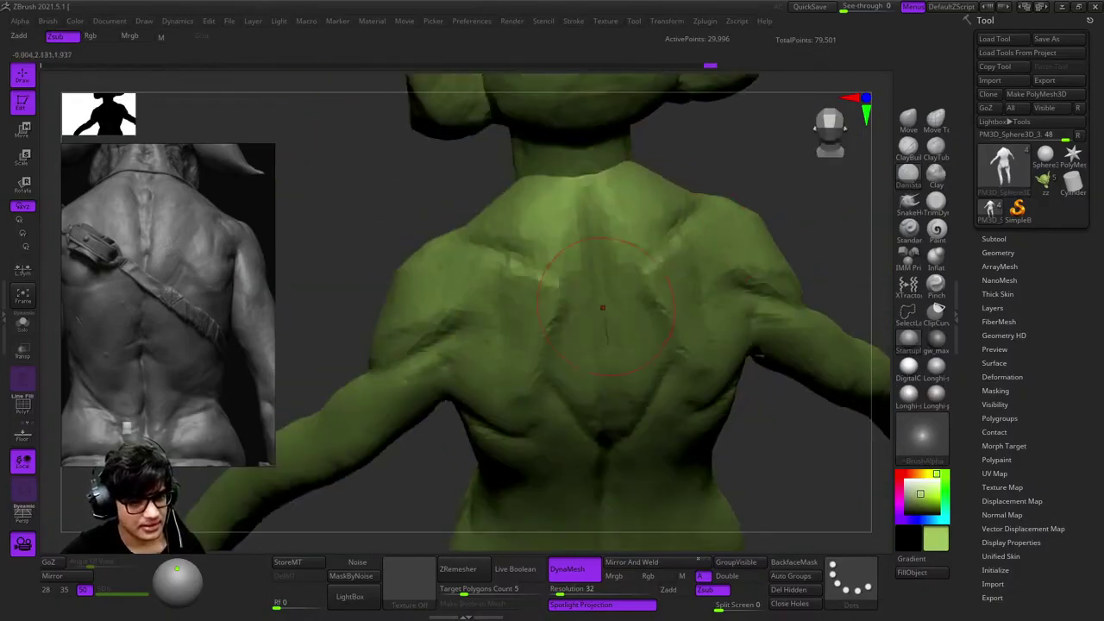
pyautogui.moveTo(603, 307); pyautogui.dragTo(664, 251)
pyautogui.press('f')
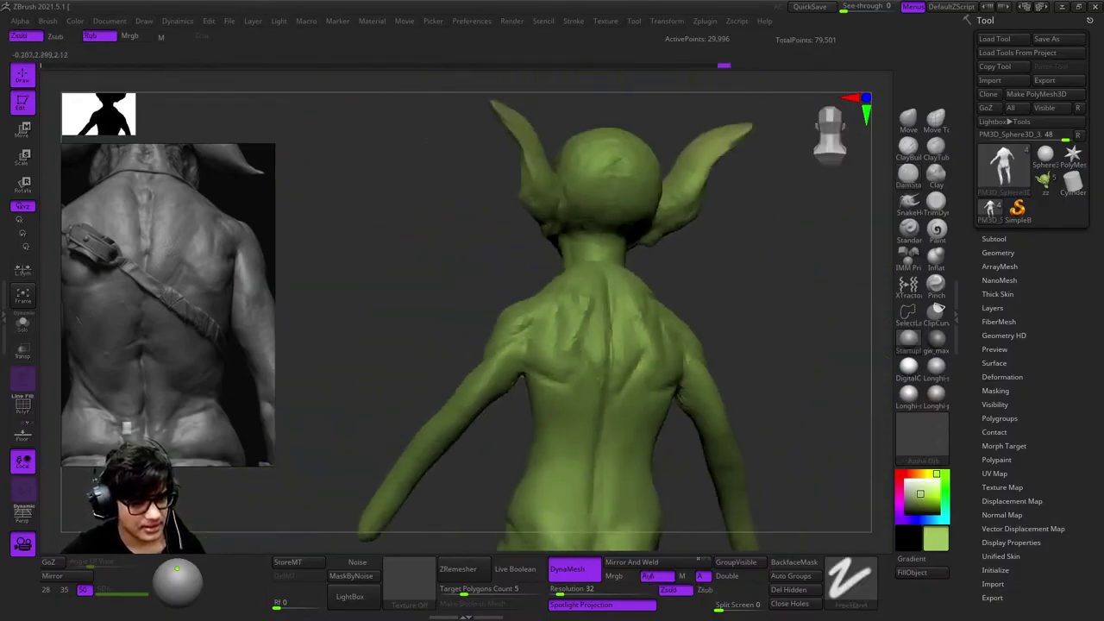
# Carve the lower spine groove and the muscle columns of the lower back with the DamStandard brush
pyautogui.moveTo(643, 385)
pyautogui.mouseDown()
pyautogui.moveTo(604, 362)
pyautogui.moveTo(621, 370)
pyautogui.moveTo(655, 311)
pyautogui.mouseUp()
pyautogui.press('b')
pyautogui.press('d')
pyautogui.press('s')
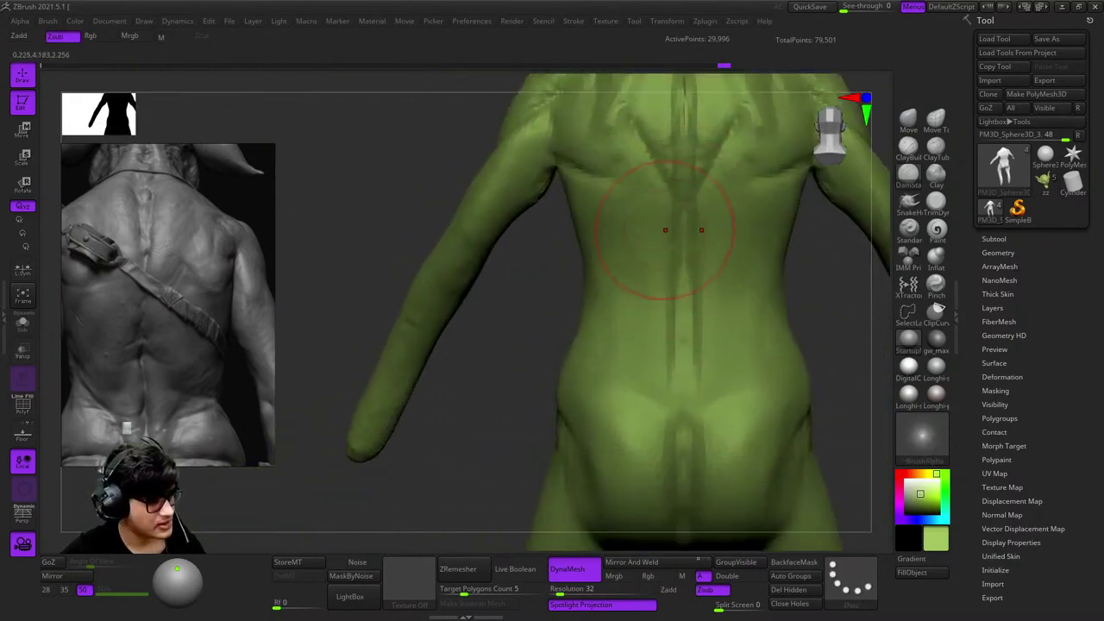
pyautogui.moveTo(583, 297); pyautogui.dragTo(687, 284, button='right')
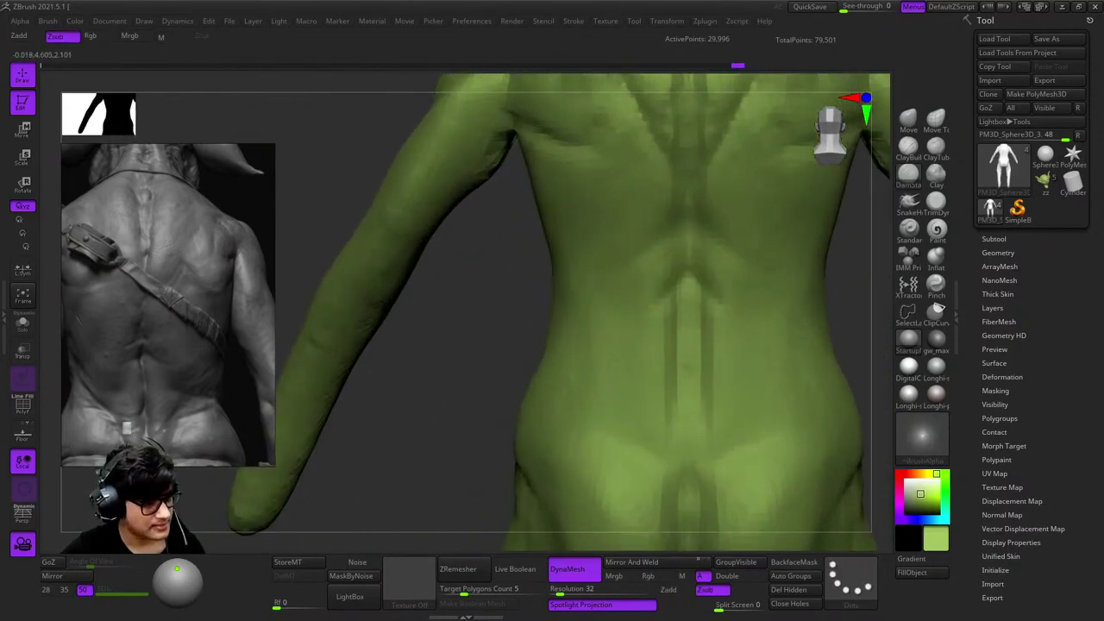
pyautogui.moveTo(623, 399); pyautogui.dragTo(664, 393, button='right')
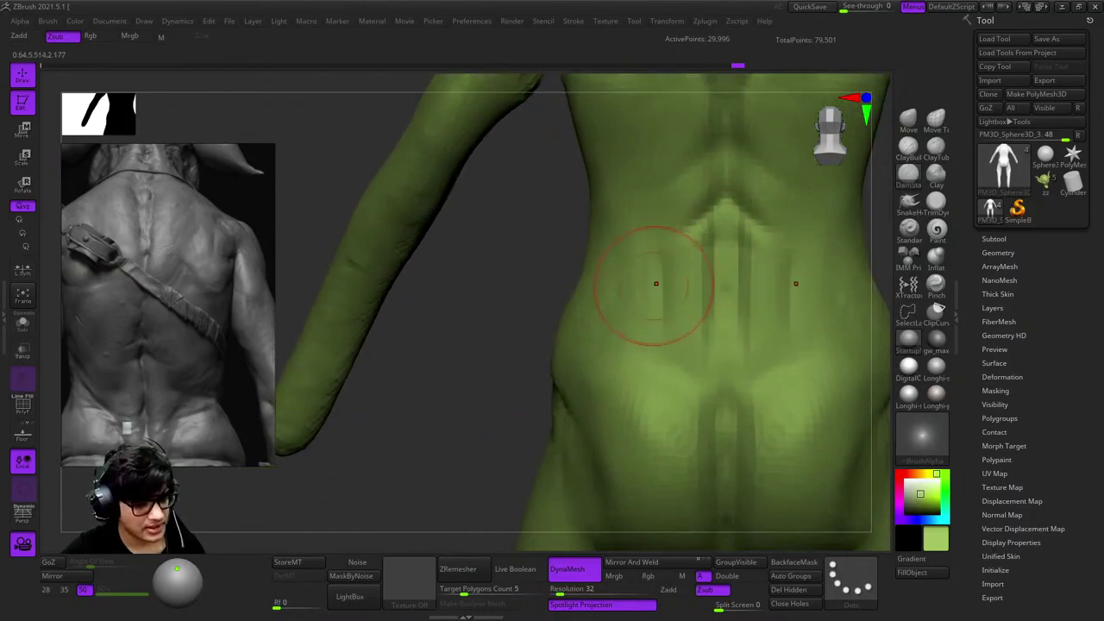
pyautogui.keyDown('ctrl'); pyautogui.moveTo(655, 282); pyautogui.dragTo(609, 329, button='right'); pyautogui.keyUp('ctrl')
pyautogui.moveTo(643, 371); pyautogui.dragTo(669, 369, button='right')
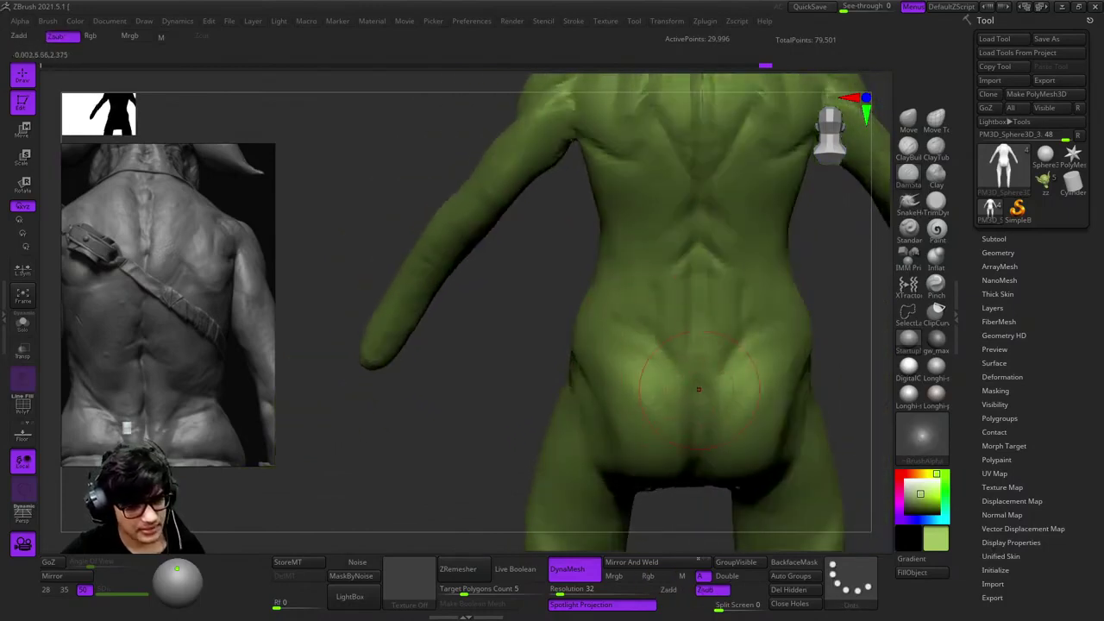
# Refine the buttocks and side hip forms with the DamStandard brush and smooth the back muscles
pyautogui.press('space')
pyautogui.click(695, 394)
pyautogui.press('f')
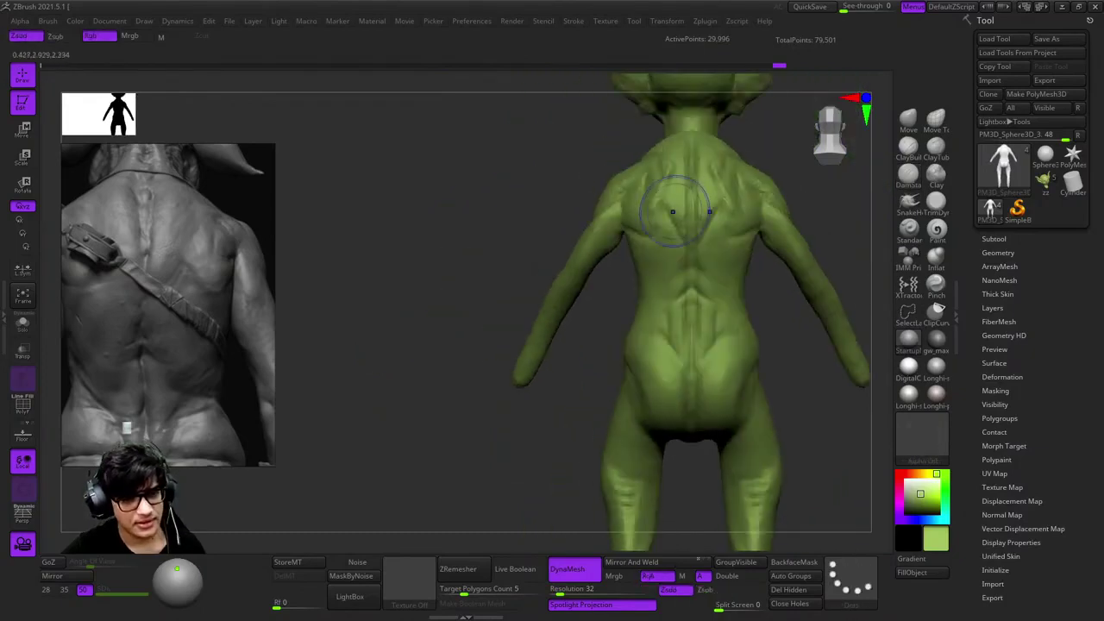
pyautogui.moveTo(695, 394)
pyautogui.keyDown('ctrl'); pyautogui.mouseDown(button='right')
pyautogui.moveTo(655, 287)
pyautogui.moveTo(665, 259)
pyautogui.moveTo(636, 246)
pyautogui.mouseUp(button='right'); pyautogui.keyUp('ctrl')
pyautogui.press('space')
pyautogui.keyDown('alt'); pyautogui.moveTo(615, 320); pyautogui.dragTo(542, 483, button='right'); pyautogui.keyUp('alt')
pyautogui.press('space')
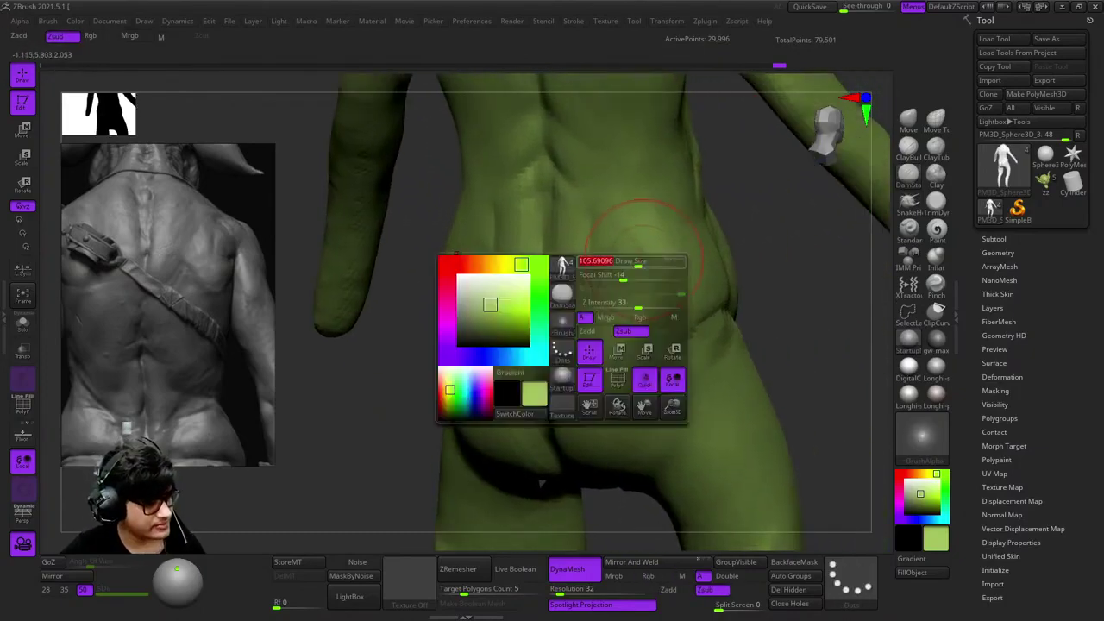
pyautogui.moveTo(638, 220)
pyautogui.mouseDown(button='right')
pyautogui.moveTo(647, 267)
pyautogui.moveTo(652, 210)
pyautogui.moveTo(690, 290)
pyautogui.moveTo(668, 262)
pyautogui.mouseUp(button='right')
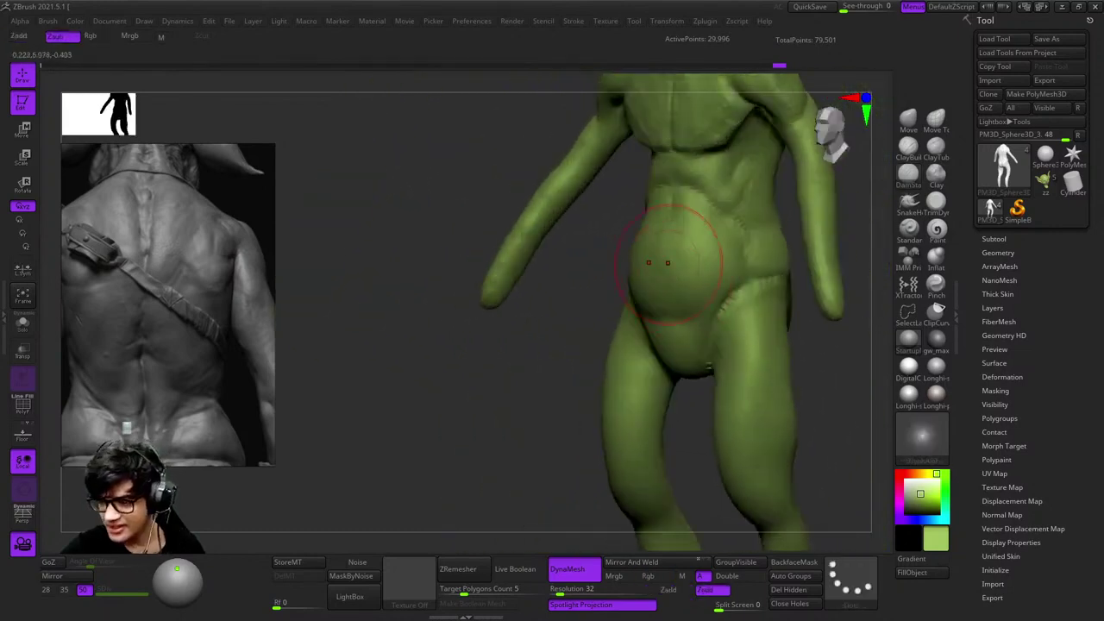
# Rework the fold under the belly and the creases between the pelvis and front thighs
pyautogui.moveTo(697, 317); pyautogui.dragTo(681, 249, button='right')
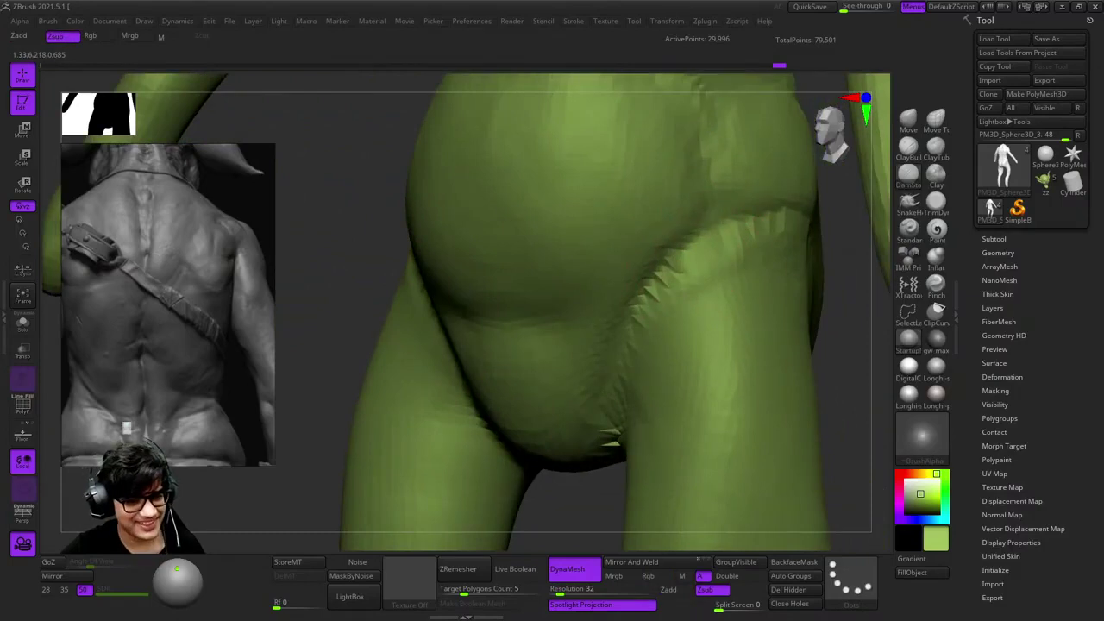
pyautogui.moveTo(598, 394)
pyautogui.mouseDown(button='right')
pyautogui.moveTo(648, 237)
pyautogui.moveTo(646, 298)
pyautogui.moveTo(653, 210)
pyautogui.moveTo(615, 259)
pyautogui.moveTo(652, 283)
pyautogui.moveTo(641, 413)
pyautogui.moveTo(645, 269)
pyautogui.moveTo(634, 298)
pyautogui.mouseUp(button='right')
pyautogui.press('d')
pyautogui.press('b')
pyautogui.press('s')
pyautogui.press('t')
pyautogui.moveTo(729, 369)
pyautogui.mouseDown(button='right')
pyautogui.moveTo(739, 382)
pyautogui.moveTo(682, 247)
pyautogui.moveTo(702, 296)
pyautogui.moveTo(623, 221)
pyautogui.moveTo(621, 268)
pyautogui.mouseUp(button='right')
# Define the side of the torso between the ribcage, belly and hip, including the area below the armpit
pyautogui.press('d')
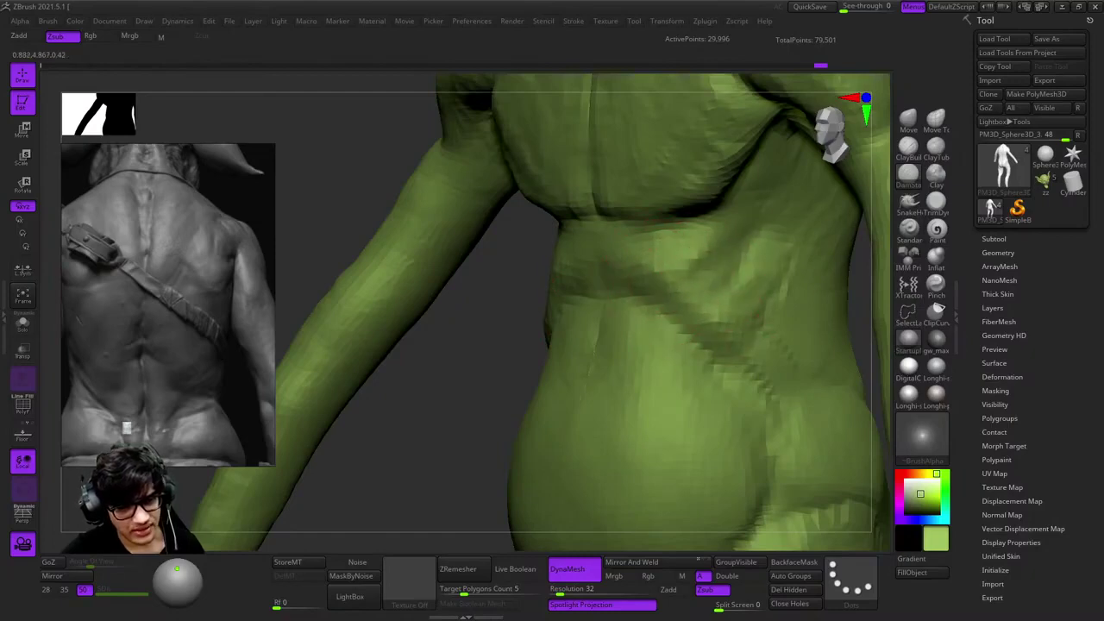
pyautogui.moveTo(810, 277)
pyautogui.mouseDown(button='right')
pyautogui.moveTo(712, 365)
pyautogui.moveTo(612, 319)
pyautogui.moveTo(636, 325)
pyautogui.moveTo(604, 276)
pyautogui.moveTo(690, 185)
pyautogui.moveTo(647, 263)
pyautogui.moveTo(702, 320)
pyautogui.moveTo(692, 290)
pyautogui.mouseUp(button='right')
pyautogui.press('space')
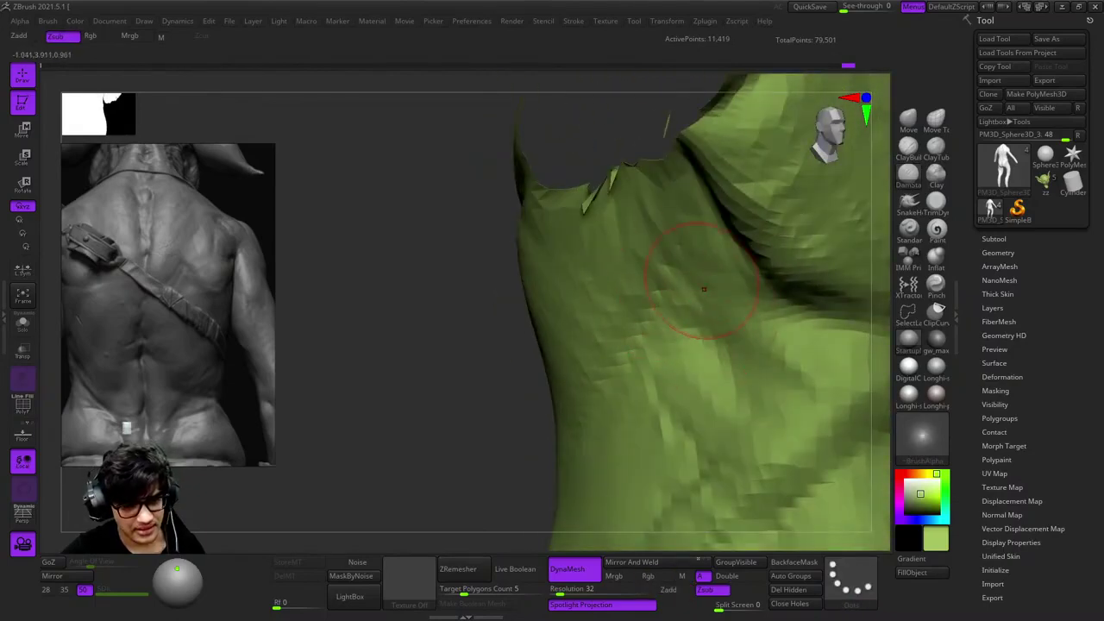
pyautogui.moveTo(691, 290)
pyautogui.mouseDown(button='right')
pyautogui.moveTo(657, 282)
pyautogui.moveTo(629, 234)
pyautogui.moveTo(703, 303)
pyautogui.moveTo(771, 211)
pyautogui.moveTo(757, 216)
pyautogui.moveTo(794, 233)
pyautogui.moveTo(664, 185)
pyautogui.moveTo(681, 194)
pyautogui.mouseUp(button='right')
# Select the goblin's head and refine its lower face and neck area from below
pyautogui.press('f')
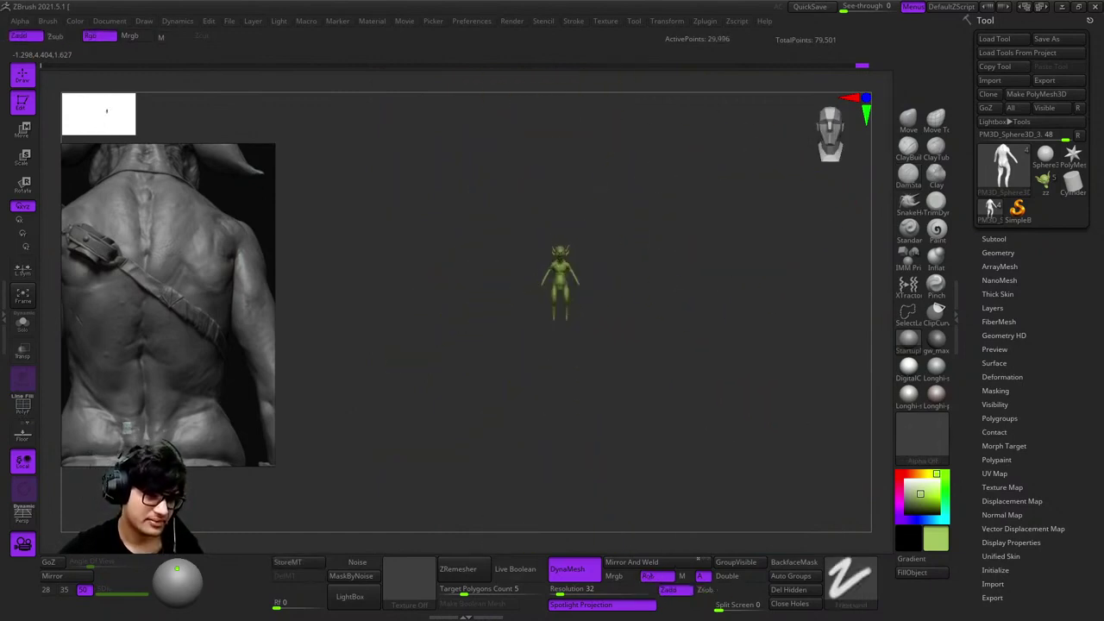
pyautogui.moveTo(750, 243)
pyautogui.keyDown('alt'); pyautogui.mouseDown(button='right')
pyautogui.moveTo(722, 301)
pyautogui.moveTo(673, 302)
pyautogui.moveTo(841, 224)
pyautogui.moveTo(740, 316)
pyautogui.moveTo(585, 144)
pyautogui.moveTo(770, 290)
pyautogui.mouseUp(button='right'); pyautogui.keyUp('alt')
pyautogui.keyDown('alt'); pyautogui.click(841, 224); pyautogui.keyUp('alt')
pyautogui.press('space')
pyautogui.moveTo(743, 251); pyautogui.dragTo(755, 231, button='right')
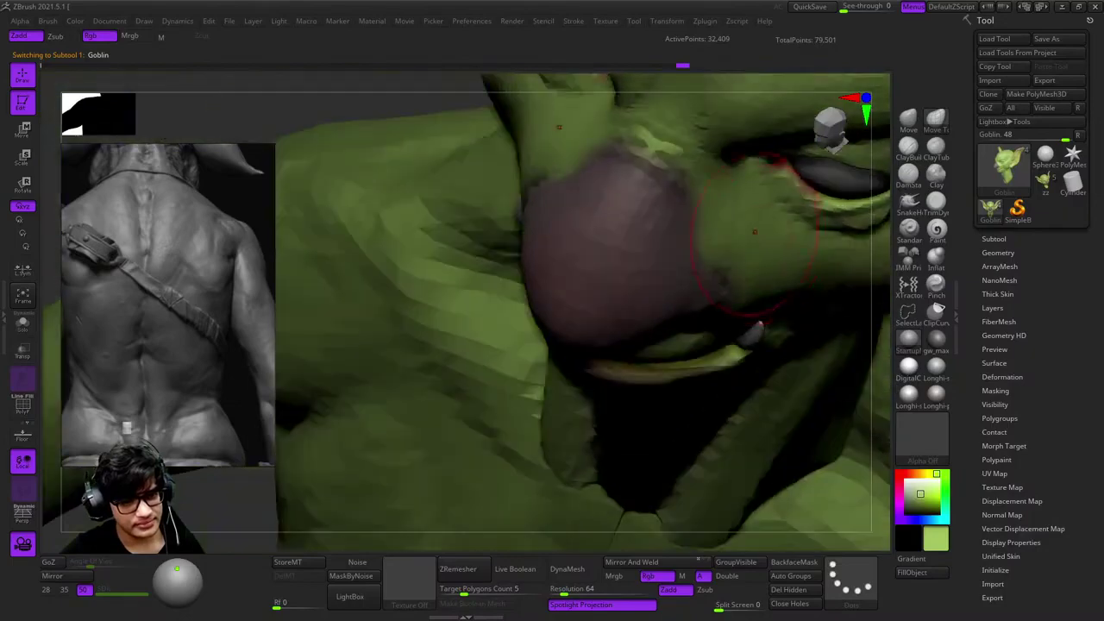
pyautogui.moveTo(714, 186)
pyautogui.mouseDown(button='right')
pyautogui.moveTo(654, 251)
pyautogui.moveTo(660, 234)
pyautogui.moveTo(642, 226)
pyautogui.moveTo(702, 197)
pyautogui.moveTo(709, 207)
pyautogui.moveTo(702, 170)
pyautogui.moveTo(679, 170)
pyautogui.moveTo(776, 113)
pyautogui.moveTo(652, 284)
pyautogui.moveTo(677, 204)
pyautogui.moveTo(707, 211)
pyautogui.moveTo(635, 198)
pyautogui.moveTo(660, 210)
pyautogui.mouseUp(button='right')
# Examine the full figure's proportions from the front against the grey goblin reference sheet
pyautogui.moveTo(644, 255)
pyautogui.mouseDown(button='right')
pyautogui.moveTo(672, 222)
pyautogui.moveTo(655, 216)
pyautogui.moveTo(630, 233)
pyautogui.moveTo(678, 194)
pyautogui.moveTo(655, 267)
pyautogui.moveTo(581, 256)
pyautogui.moveTo(707, 235)
pyautogui.moveTo(681, 197)
pyautogui.moveTo(702, 197)
pyautogui.moveTo(714, 316)
pyautogui.moveTo(715, 217)
pyautogui.moveTo(665, 320)
pyautogui.moveTo(664, 233)
pyautogui.moveTo(651, 265)
pyautogui.moveTo(680, 279)
pyautogui.moveTo(694, 313)
pyautogui.moveTo(754, 225)
pyautogui.moveTo(698, 207)
pyautogui.moveTo(664, 147)
pyautogui.mouseUp(button='right')
pyautogui.hotkey('shift', 'f')
pyautogui.press('f')
pyautogui.hotkey('shift', 'f')
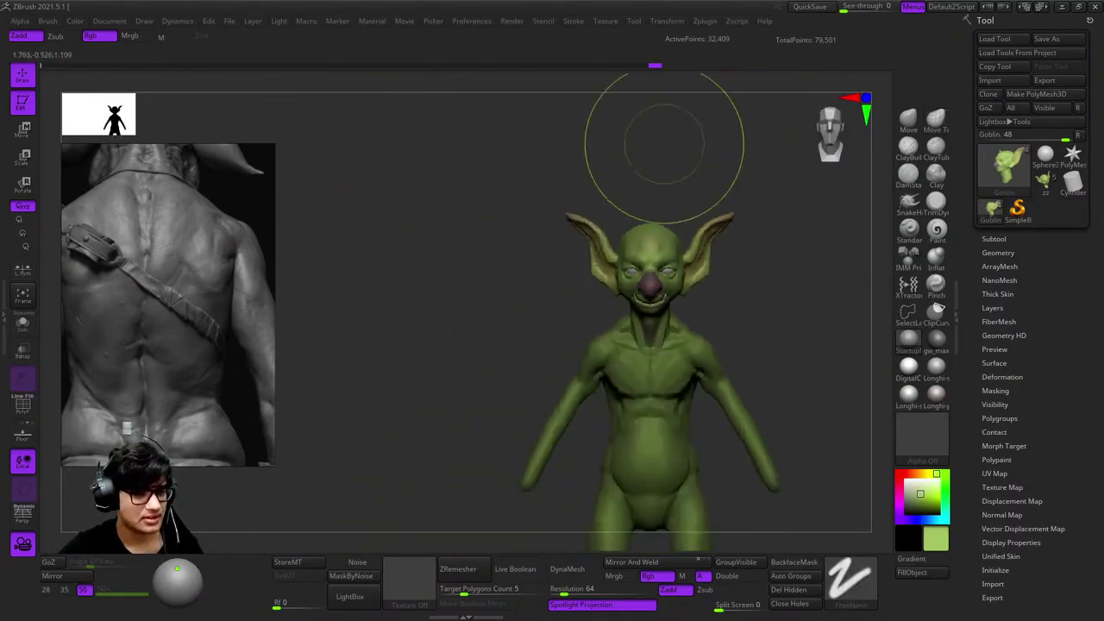
pyautogui.moveTo(729, 219)
pyautogui.keyDown('ctrl'); pyautogui.mouseDown(button='right')
pyautogui.moveTo(751, 406)
pyautogui.moveTo(678, 370)
pyautogui.moveTo(619, 288)
pyautogui.moveTo(671, 382)
pyautogui.moveTo(667, 152)
pyautogui.mouseUp(button='right'); pyautogui.keyUp('ctrl')
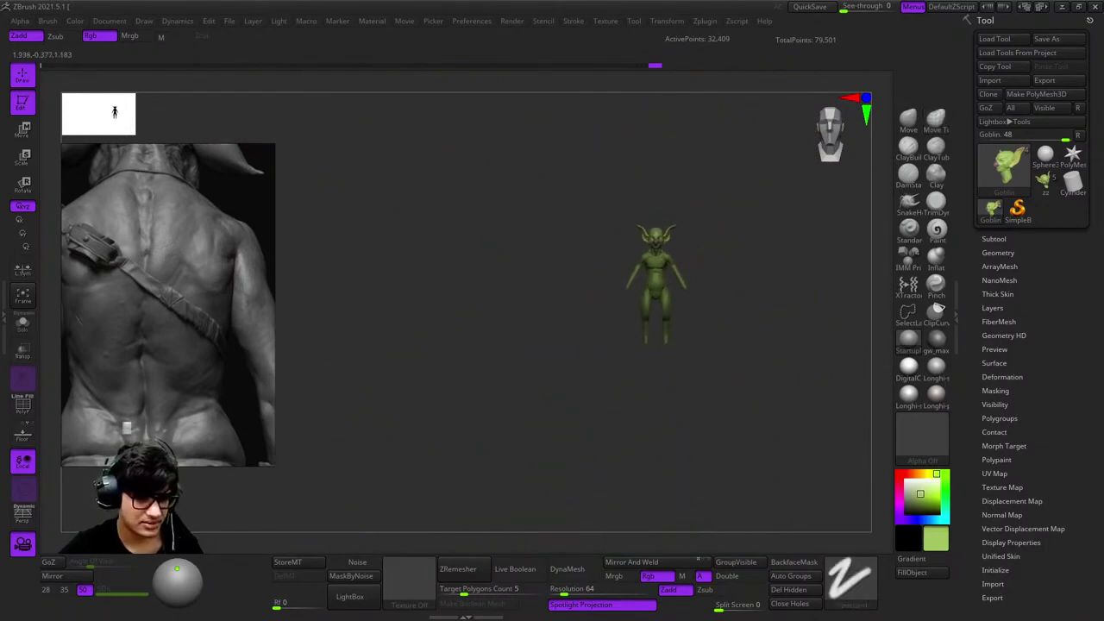
pyautogui.keyDown('ctrl'); pyautogui.moveTo(666, 153); pyautogui.dragTo(689, 380, button='right'); pyautogui.keyUp('ctrl')
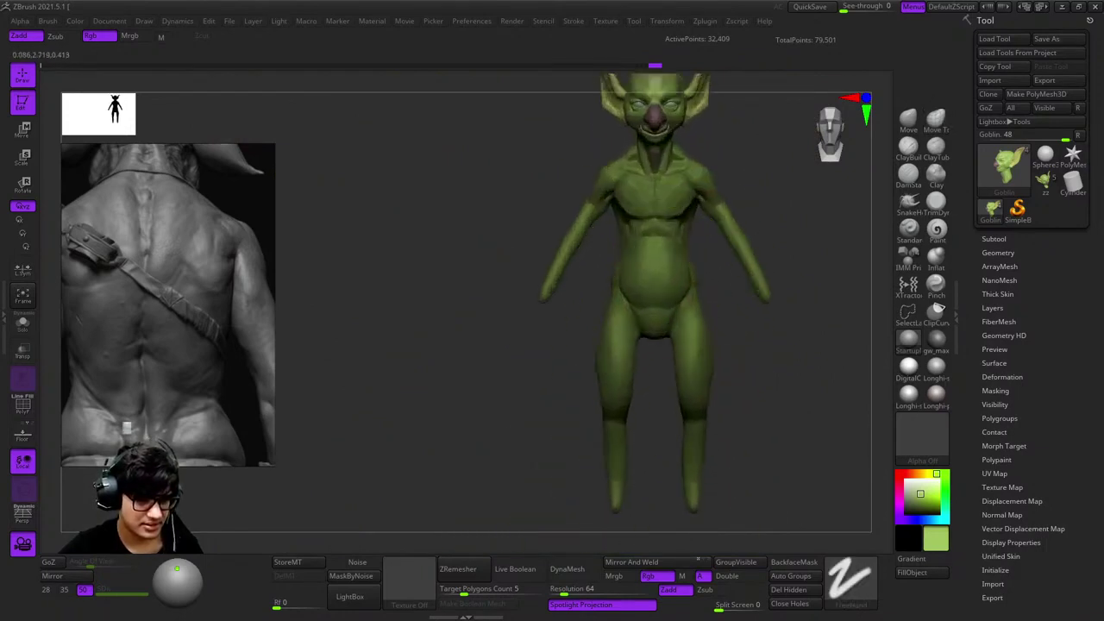
pyautogui.keyDown('alt'); pyautogui.click(675, 226); pyautogui.keyUp('alt')
pyautogui.moveTo(675, 226)
pyautogui.keyDown('ctrl'); pyautogui.mouseDown(button='right')
pyautogui.moveTo(675, 173)
pyautogui.moveTo(698, 181)
pyautogui.moveTo(698, 121)
pyautogui.moveTo(681, 285)
pyautogui.moveTo(655, 250)
pyautogui.moveTo(638, 268)
pyautogui.moveTo(643, 280)
pyautogui.mouseUp(button='right'); pyautogui.keyUp('ctrl')
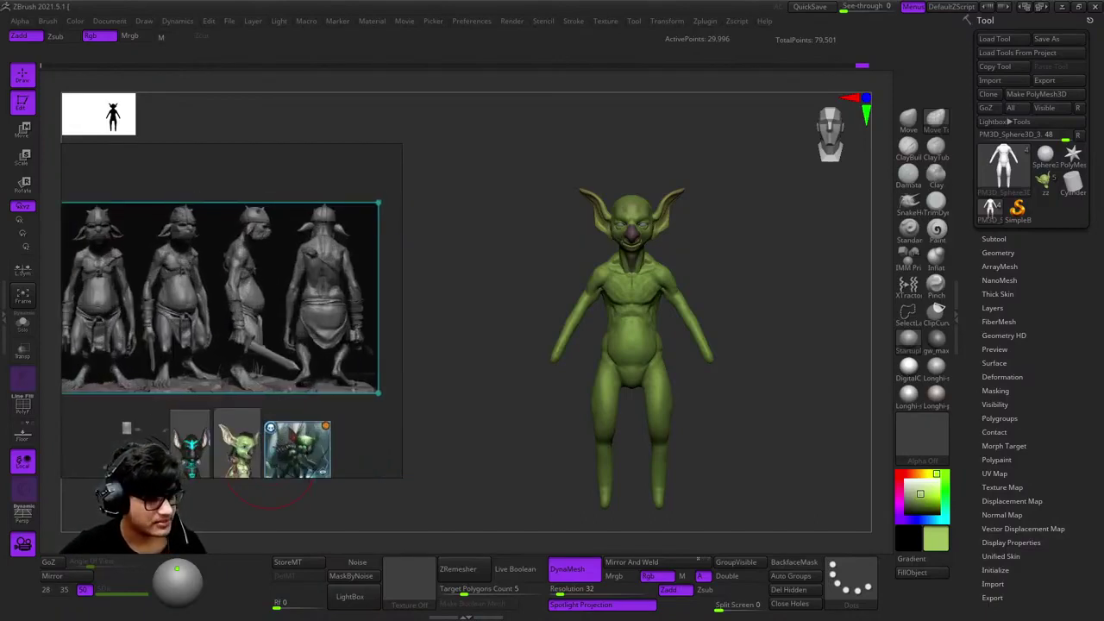
# Duplicate the goblin's head and place the copy beside the body
pyautogui.keyDown('alt'); pyautogui.click(684, 203); pyautogui.keyUp('alt')
pyautogui.press('w')
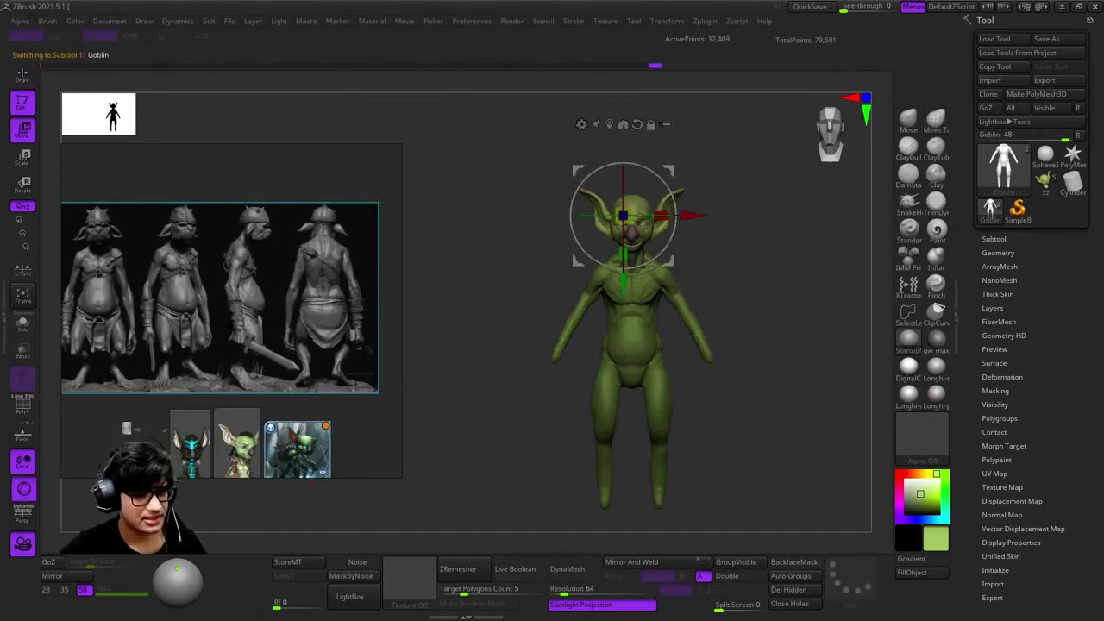
pyautogui.moveTo(623, 215); pyautogui.dragTo(545, 222)
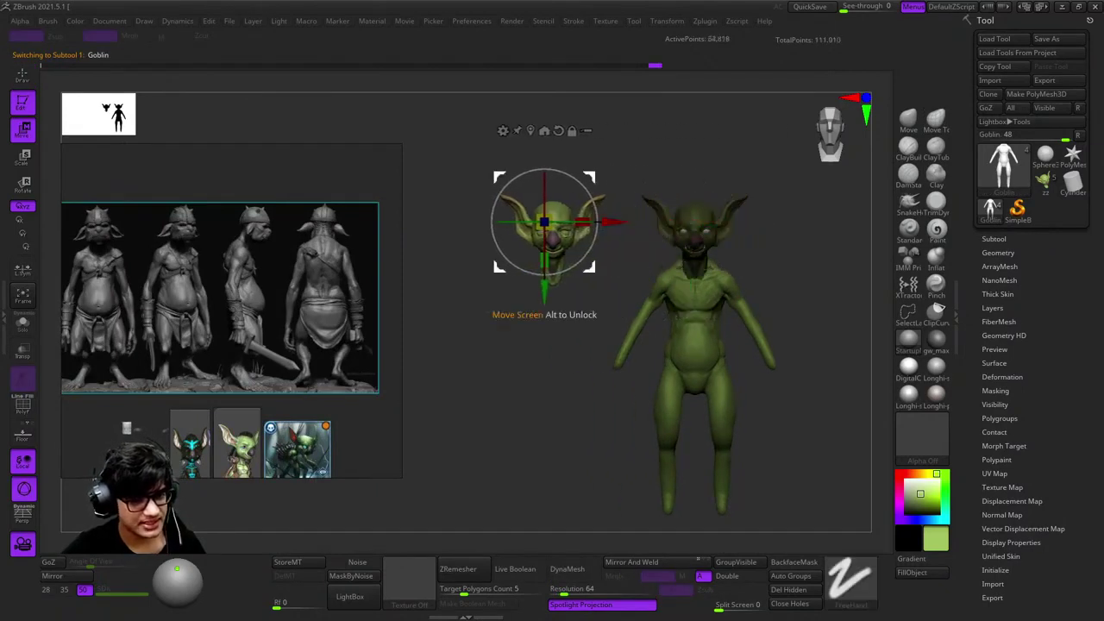
pyautogui.keyDown('ctrl'); pyautogui.moveTo(544, 223); pyautogui.dragTo(604, 198, button='right'); pyautogui.keyUp('ctrl')
# Cut the neck off the separated head with a lasso selection from the side
pyautogui.press('q')
pyautogui.moveTo(707, 345)
pyautogui.mouseDown(button='right')
pyautogui.moveTo(776, 259)
pyautogui.moveTo(843, 82)
pyautogui.mouseUp(button='right')
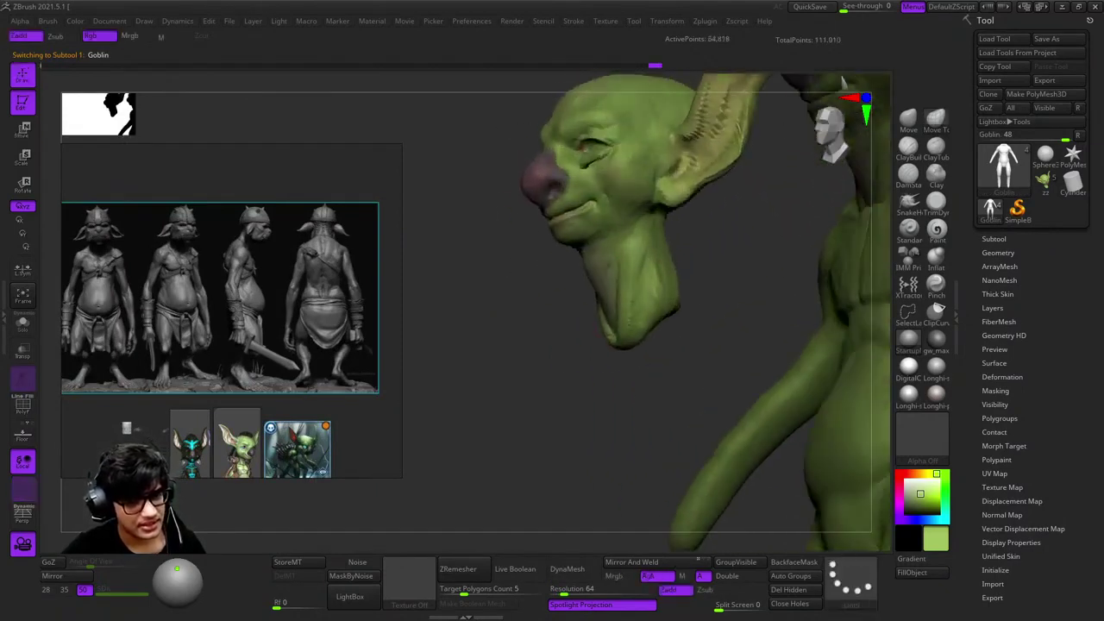
pyautogui.hotkey('ctrl', 'shift')
pyautogui.click(849, 580)
pyautogui.click(850, 483)
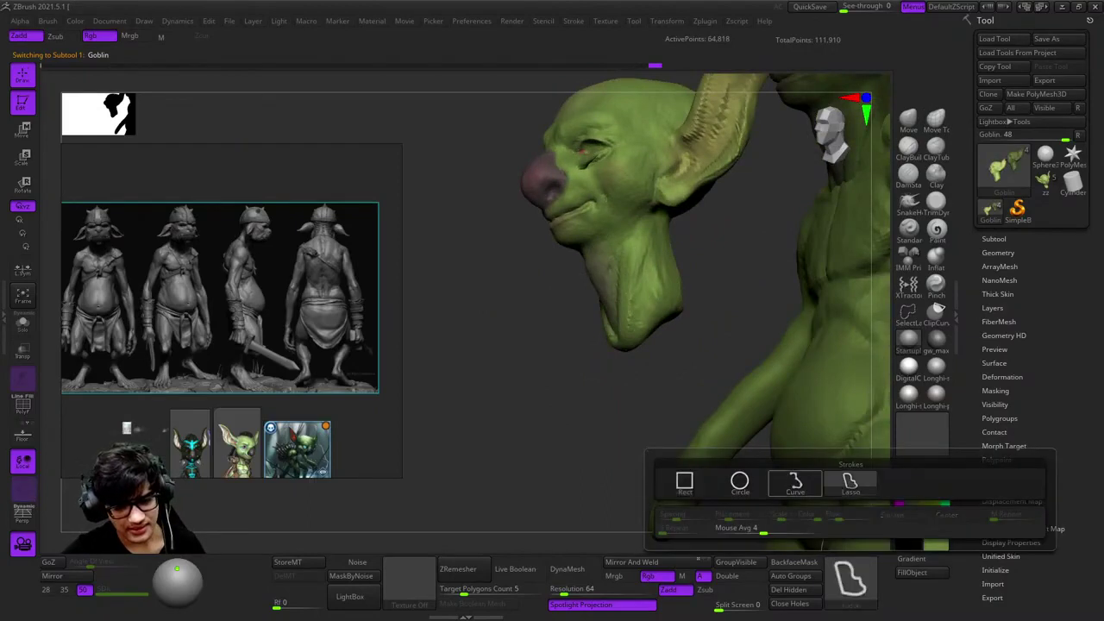
pyautogui.moveTo(551, 386)
pyautogui.keyDown('ctrl'); pyautogui.keyDown('alt'); pyautogui.keyDown('shift'); pyautogui.mouseDown()
pyautogui.moveTo(651, 341)
pyautogui.moveTo(625, 250)
pyautogui.moveTo(565, 369)
pyautogui.mouseUp(); pyautogui.keyUp('shift'); pyautogui.keyUp('alt'); pyautogui.keyUp('ctrl')
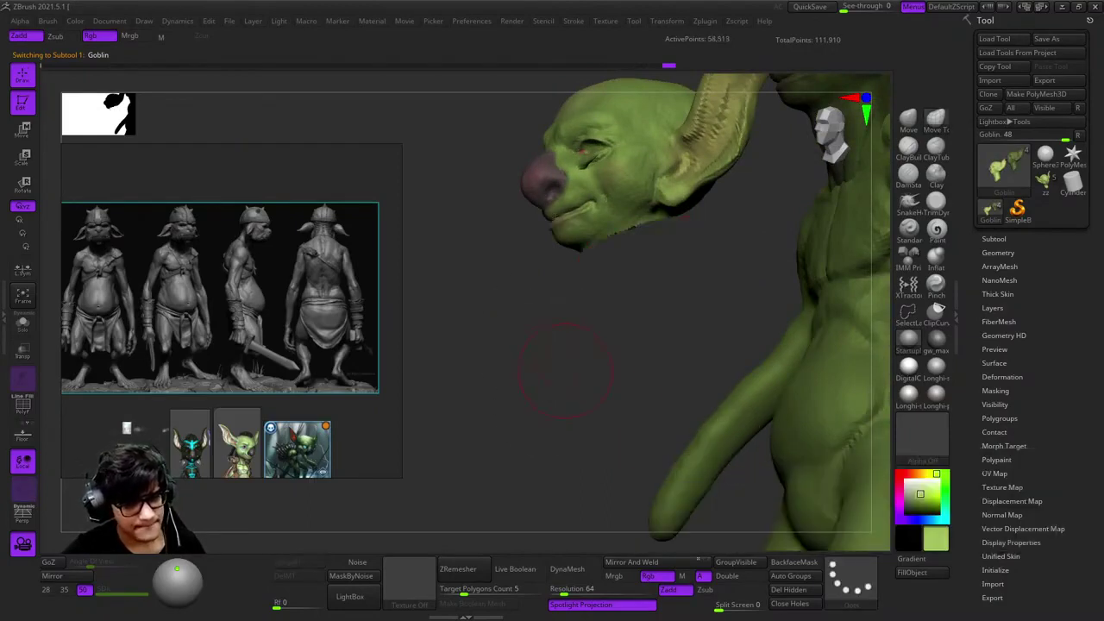
pyautogui.moveTo(565, 369)
pyautogui.keyDown('shift'); pyautogui.mouseDown(button='right')
pyautogui.moveTo(608, 220)
pyautogui.moveTo(509, 205)
pyautogui.mouseUp(button='right'); pyautogui.keyUp('shift')
pyautogui.press('w')
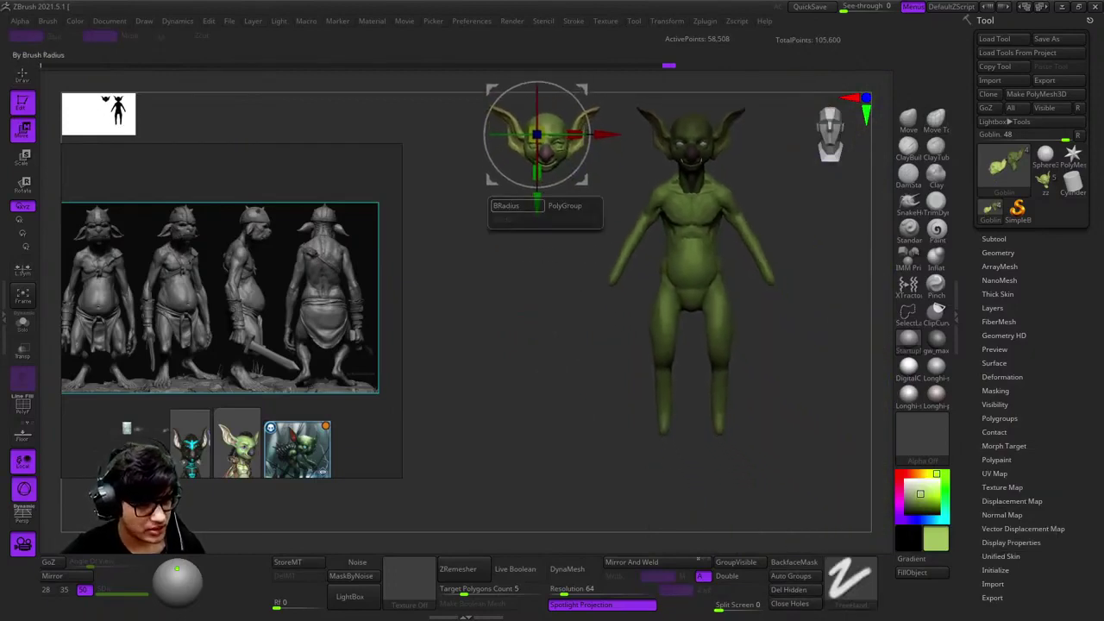
# Repeat the neckless head downward into a column of six heads beside the body and compare the column with the body's height
pyautogui.keyDown('ctrl'); pyautogui.moveTo(536, 177); pyautogui.dragTo(537, 533); pyautogui.keyUp('ctrl')
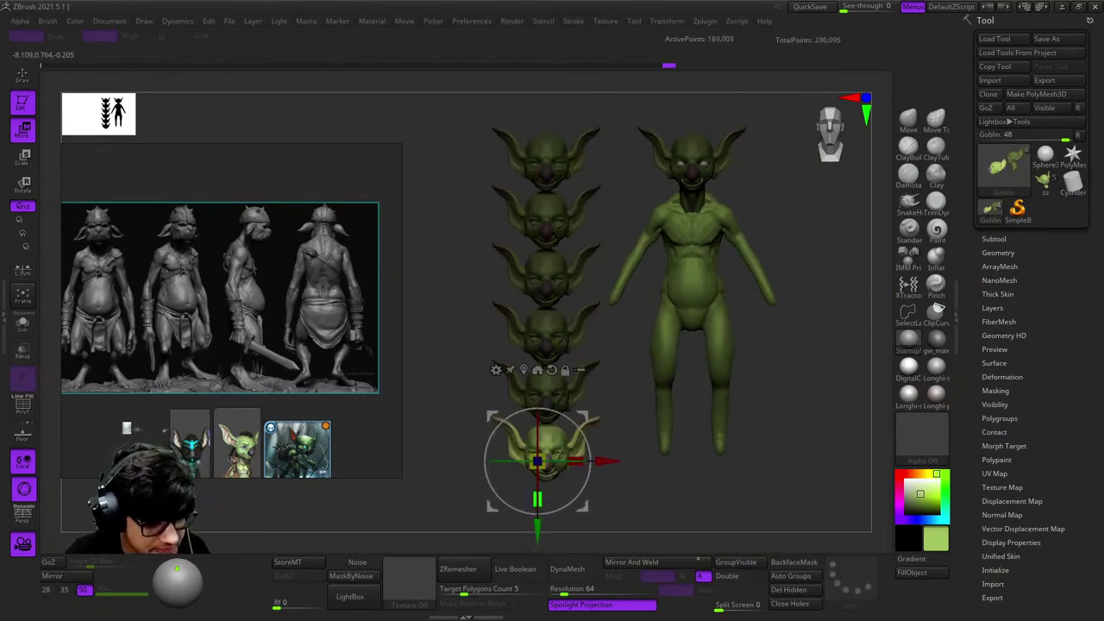
pyautogui.press('q')
pyautogui.keyDown('ctrl'); pyautogui.moveTo(698, 320); pyautogui.dragTo(645, 406, button='right'); pyautogui.keyUp('ctrl')
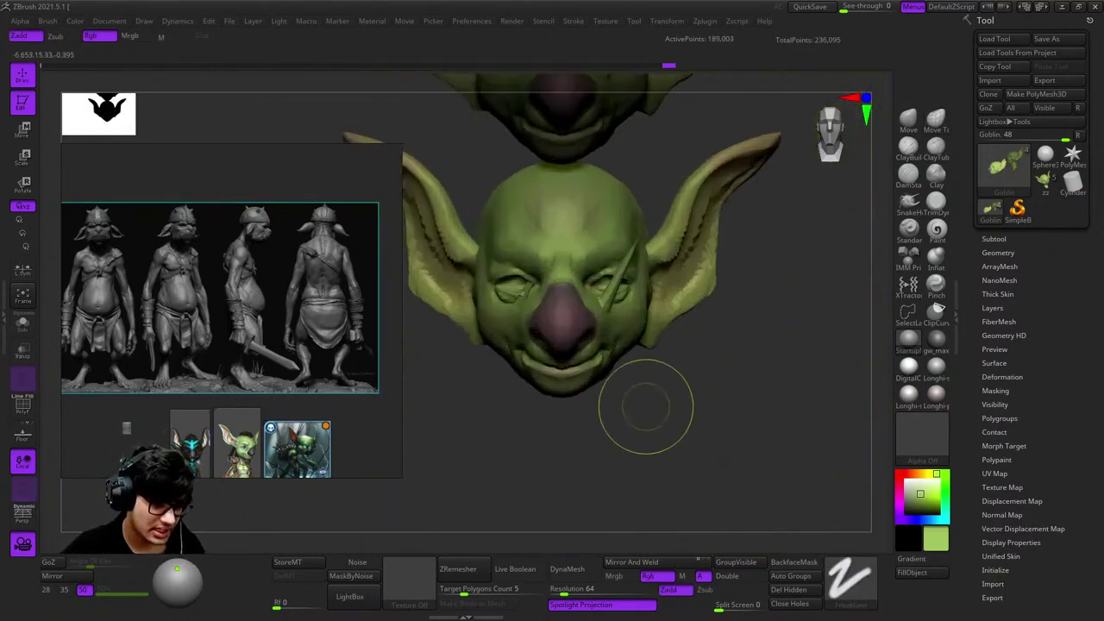
pyautogui.moveTo(645, 406)
pyautogui.mouseDown()
pyautogui.moveTo(595, 406)
pyautogui.moveTo(638, 401)
pyautogui.moveTo(643, 419)
pyautogui.mouseUp()
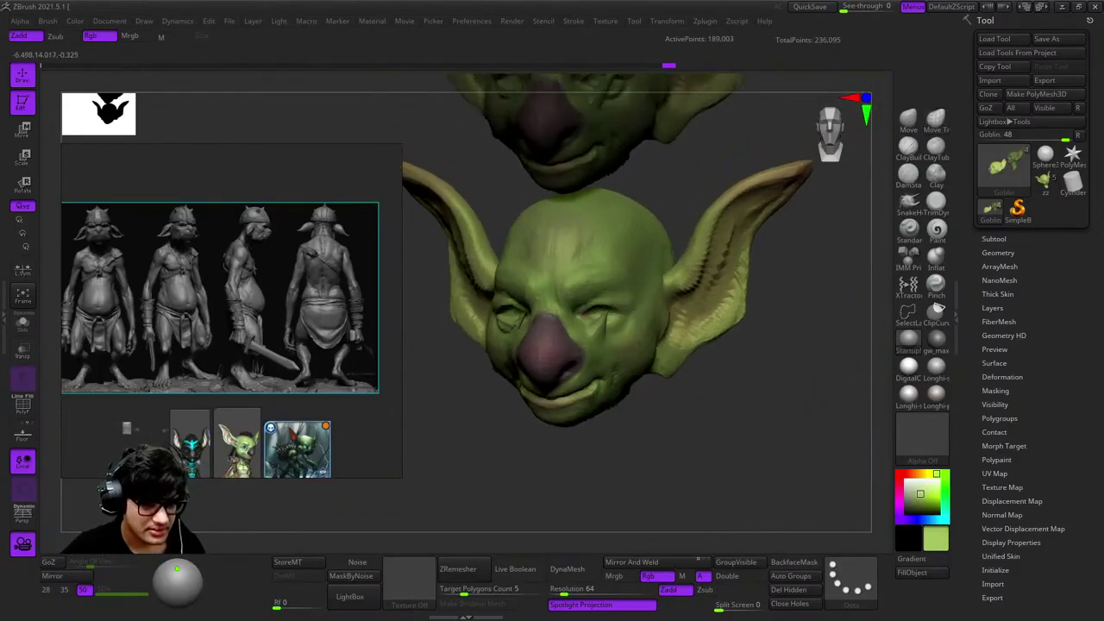
pyautogui.keyDown('ctrl'); pyautogui.moveTo(643, 419); pyautogui.dragTo(656, 328, button='right'); pyautogui.keyUp('ctrl')
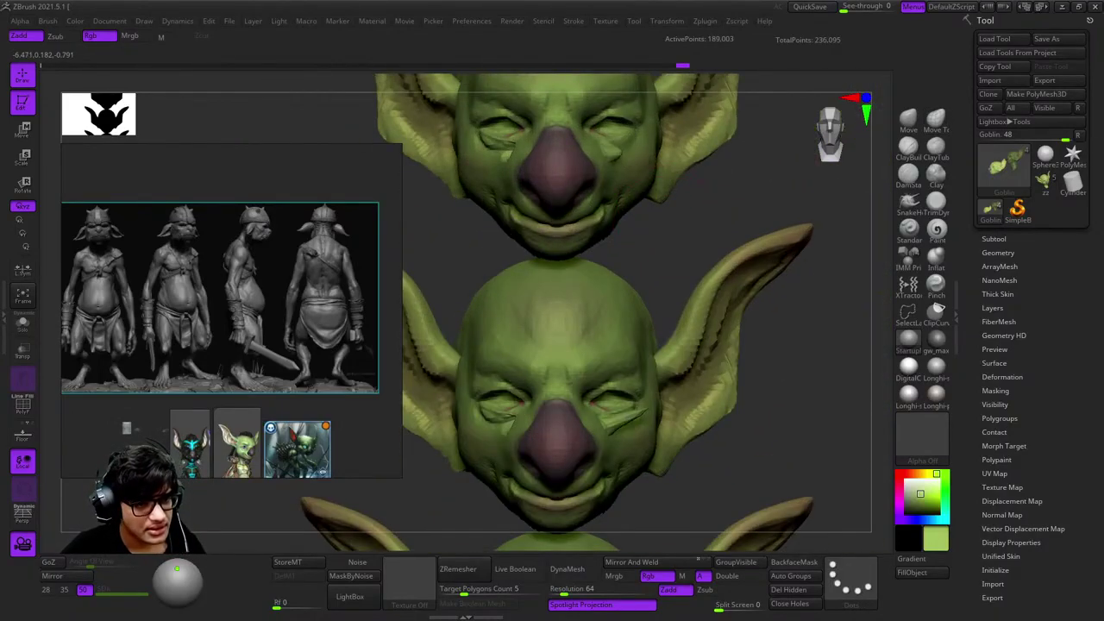
pyautogui.moveTo(656, 328); pyautogui.dragTo(561, 291)
pyautogui.keyDown('ctrl'); pyautogui.moveTo(562, 291); pyautogui.dragTo(648, 337, button='right'); pyautogui.keyUp('ctrl')
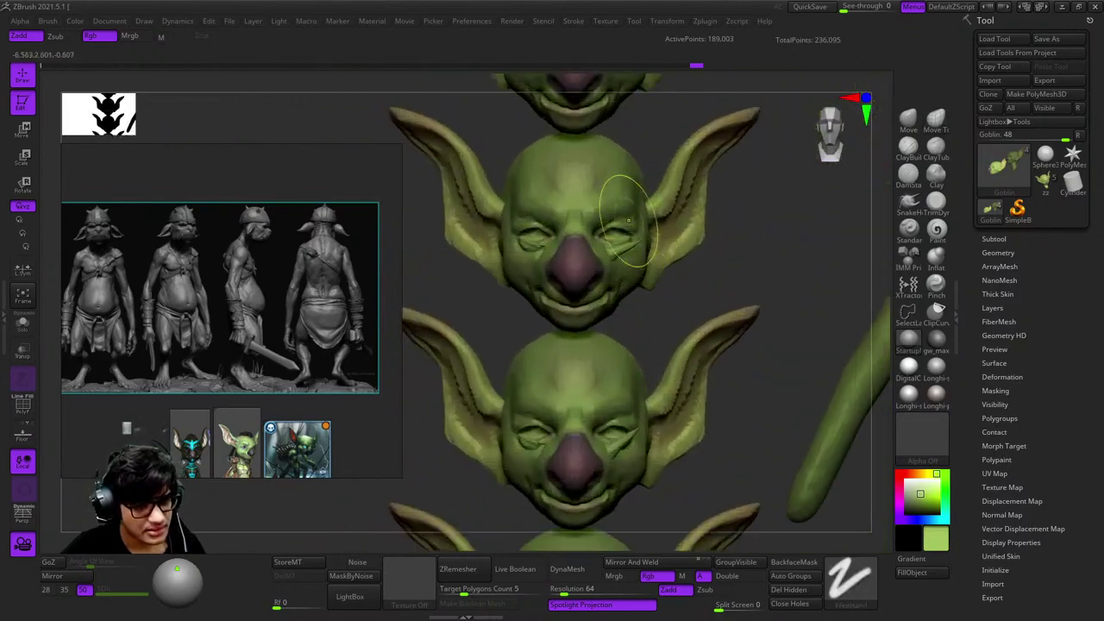
pyautogui.keyDown('ctrl'); pyautogui.moveTo(628, 220); pyautogui.dragTo(595, 276, button='right'); pyautogui.keyUp('ctrl')
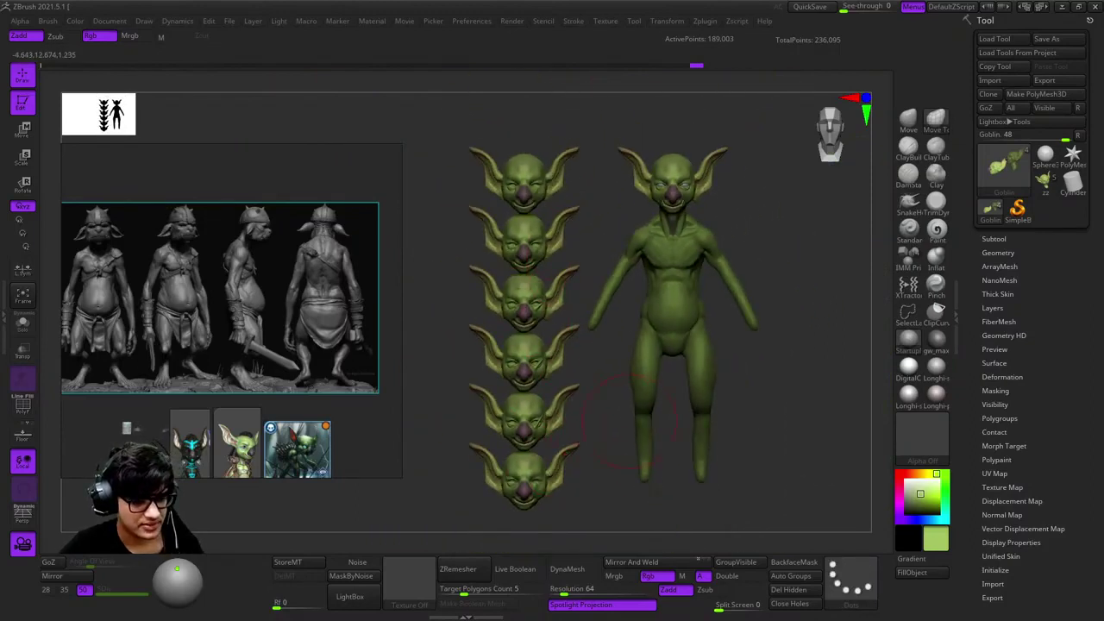
# Hide the column of head copies so only the goblin's own head and body are shown
pyautogui.keyDown('alt'); pyautogui.click(638, 414); pyautogui.keyUp('alt')
pyautogui.moveTo(638, 414)
pyautogui.keyDown('alt'); pyautogui.mouseDown(button='right')
pyautogui.moveTo(605, 332)
pyautogui.moveTo(601, 284)
pyautogui.moveTo(652, 469)
pyautogui.moveTo(651, 336)
pyautogui.moveTo(639, 396)
pyautogui.mouseUp(button='right'); pyautogui.keyUp('alt')
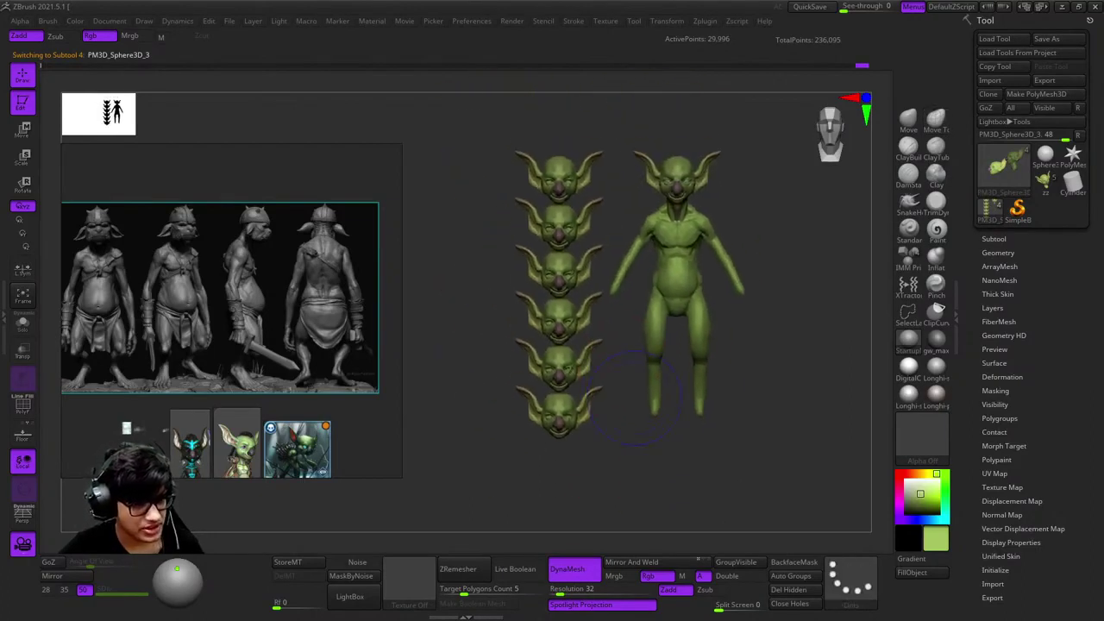
pyautogui.moveTo(443, 88)
pyautogui.keyDown('ctrl'); pyautogui.keyDown('shift'); pyautogui.mouseDown()
pyautogui.moveTo(603, 214)
pyautogui.moveTo(594, 478)
pyautogui.mouseUp(); pyautogui.keyUp('shift'); pyautogui.keyUp('ctrl')
pyautogui.moveTo(427, 116)
pyautogui.keyDown('ctrl'); pyautogui.keyDown('alt'); pyautogui.keyDown('shift'); pyautogui.mouseDown()
pyautogui.moveTo(626, 200)
pyautogui.moveTo(638, 185)
pyautogui.mouseUp(); pyautogui.keyUp('shift'); pyautogui.keyUp('alt'); pyautogui.keyUp('ctrl')
pyautogui.moveTo(436, 134)
pyautogui.keyDown('ctrl'); pyautogui.keyDown('alt'); pyautogui.keyDown('shift'); pyautogui.mouseDown()
pyautogui.moveTo(604, 140)
pyautogui.moveTo(602, 303)
pyautogui.moveTo(570, 595)
pyautogui.moveTo(529, 345)
pyautogui.mouseUp(); pyautogui.keyUp('shift'); pyautogui.keyUp('alt'); pyautogui.keyUp('ctrl')
pyautogui.keyDown('alt'); pyautogui.click(664, 184); pyautogui.keyUp('alt')
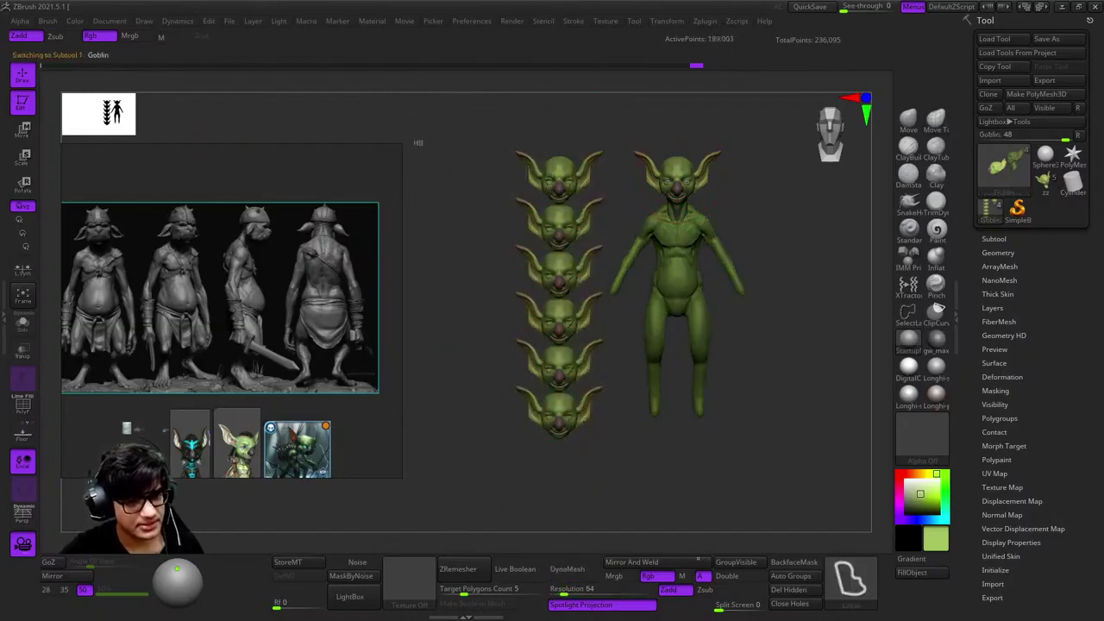
pyautogui.moveTo(419, 123)
pyautogui.keyDown('ctrl'); pyautogui.keyDown('alt'); pyautogui.keyDown('shift'); pyautogui.mouseDown()
pyautogui.moveTo(579, 112)
pyautogui.moveTo(591, 367)
pyautogui.moveTo(572, 438)
pyautogui.moveTo(563, 402)
pyautogui.moveTo(483, 380)
pyautogui.moveTo(613, 187)
pyautogui.moveTo(642, 168)
pyautogui.mouseUp(); pyautogui.keyUp('shift'); pyautogui.keyUp('alt'); pyautogui.keyUp('ctrl')
# Inspect the head and eyes with the polyframe display and make the head the active subtool again
pyautogui.hotkey('shift', 'f')
pyautogui.hotkey('shift', 'f')
pyautogui.keyDown('alt'); pyautogui.click(652, 164); pyautogui.keyUp('alt')
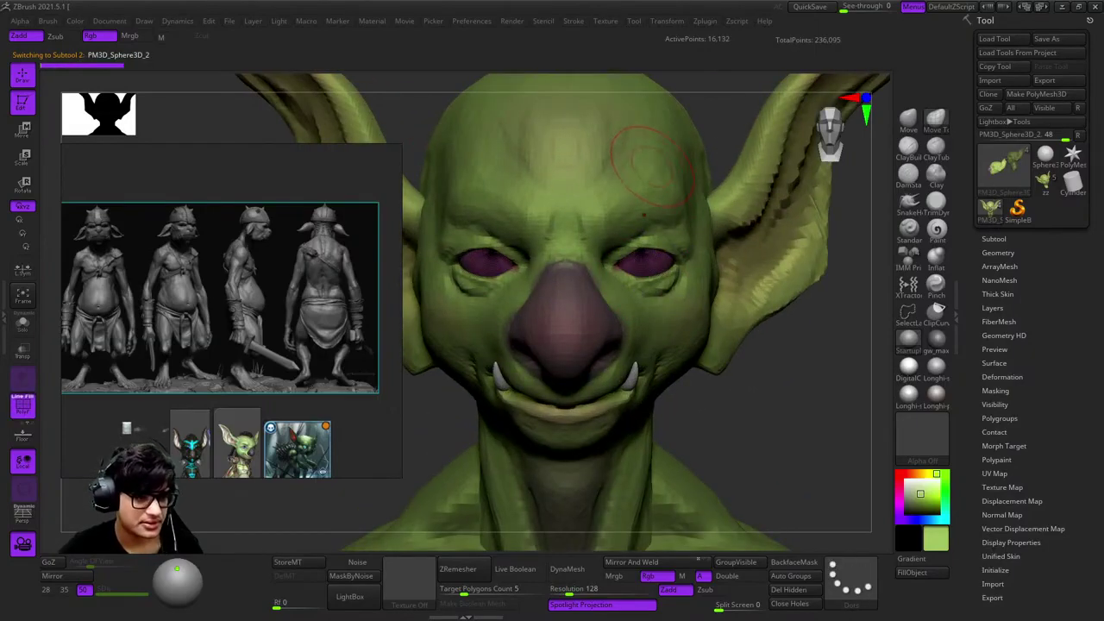
pyautogui.hotkey('shift', 'f')
pyautogui.hotkey('shift', 'f')
pyautogui.hotkey('shift', 'f')
pyautogui.keyDown('alt'); pyautogui.click(741, 274); pyautogui.keyUp('alt')
pyautogui.hotkey('shift', 'f')
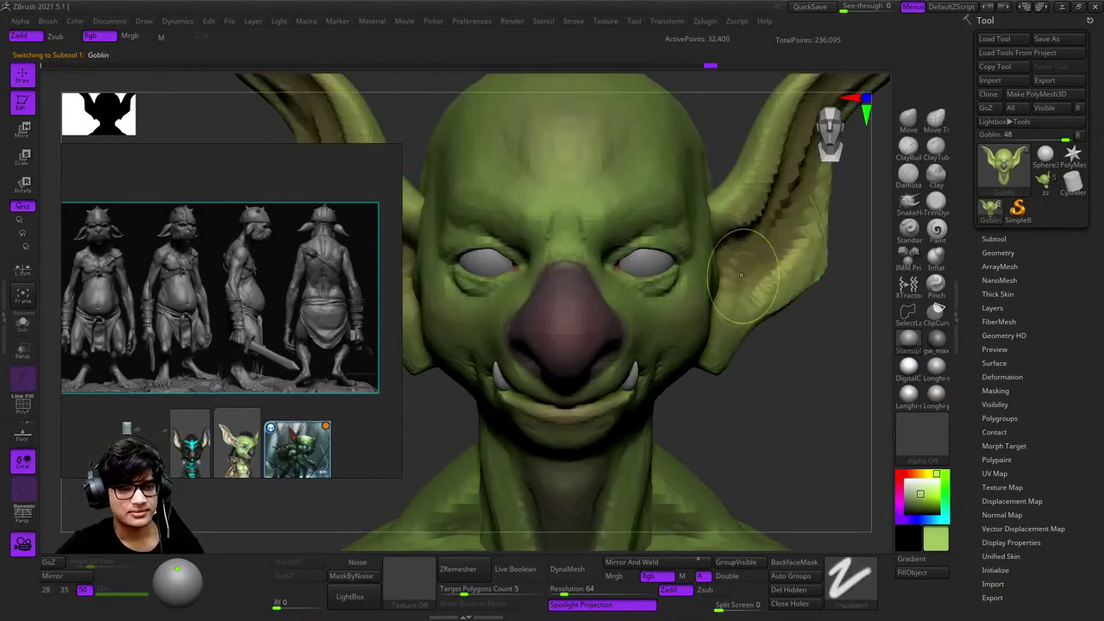
# Examine the head, neck and upper body from behind and from the front
pyautogui.moveTo(741, 275)
pyautogui.mouseDown(button='right')
pyautogui.moveTo(655, 259)
pyautogui.moveTo(635, 198)
pyautogui.moveTo(605, 222)
pyautogui.mouseUp(button='right')
pyautogui.press('space')
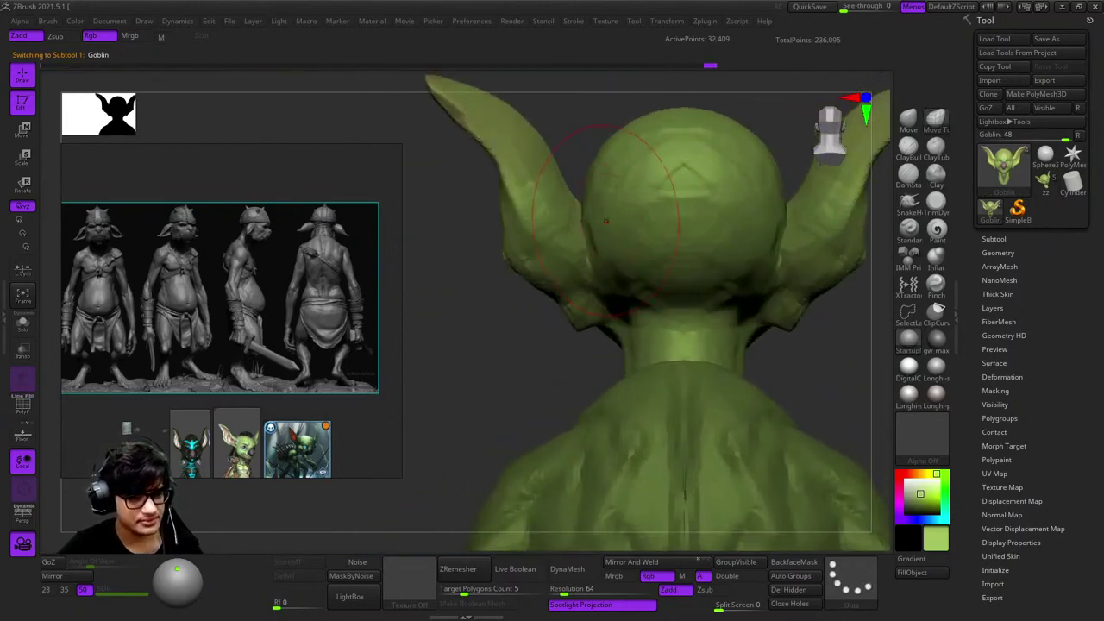
pyautogui.keyDown('ctrl'); pyautogui.moveTo(697, 329); pyautogui.dragTo(642, 283, button='right'); pyautogui.keyUp('ctrl')
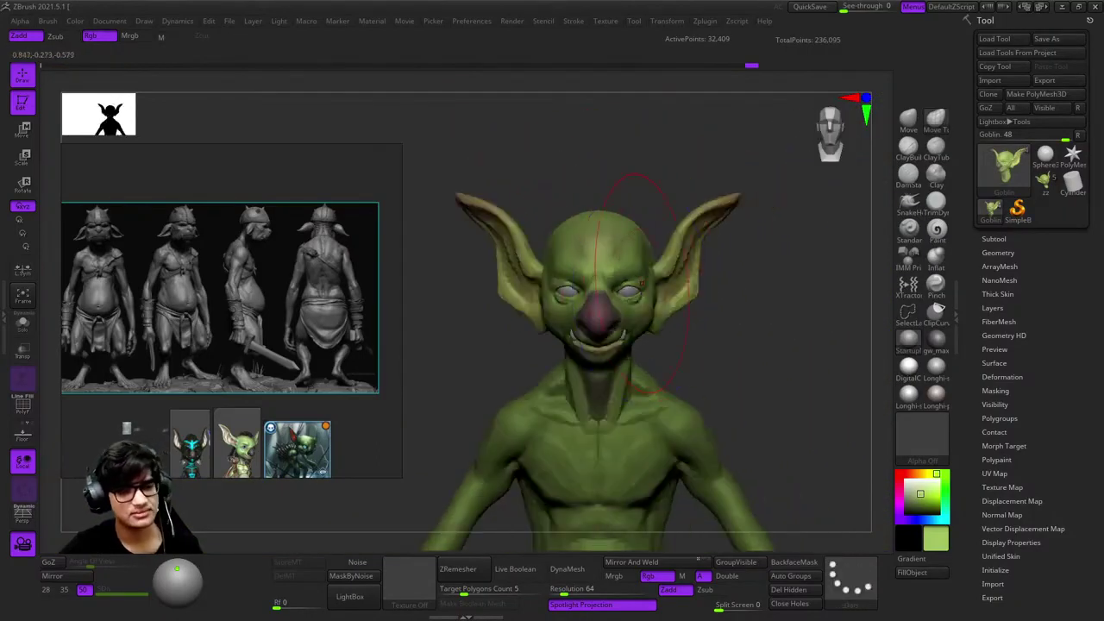
pyautogui.keyDown('ctrl'); pyautogui.moveTo(635, 379); pyautogui.dragTo(673, 222, button='right'); pyautogui.keyUp('ctrl')
pyautogui.press('f')
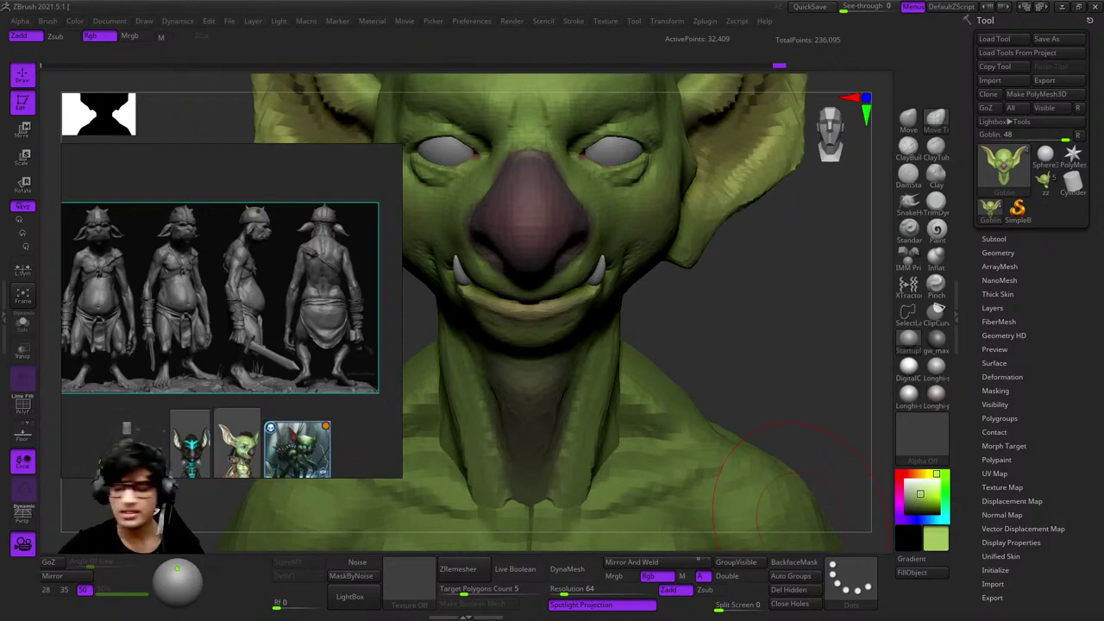
# Switch to the ClayBuildup brush and check the head and neck in profile and from the front
pyautogui.press('b')
pyautogui.press('c')
pyautogui.press('b')
pyautogui.moveTo(666, 298)
pyautogui.mouseDown(button='right')
pyautogui.moveTo(643, 238)
pyautogui.moveTo(571, 207)
pyautogui.moveTo(577, 166)
pyautogui.mouseUp(button='right')
pyautogui.moveTo(440, 233)
pyautogui.keyDown('alt'); pyautogui.mouseDown(button='right')
pyautogui.moveTo(543, 258)
pyautogui.moveTo(544, 207)
pyautogui.mouseUp(button='right'); pyautogui.keyUp('alt')
pyautogui.keyDown('ctrl'); pyautogui.moveTo(681, 177); pyautogui.dragTo(570, 264, button='right'); pyautogui.keyUp('ctrl')
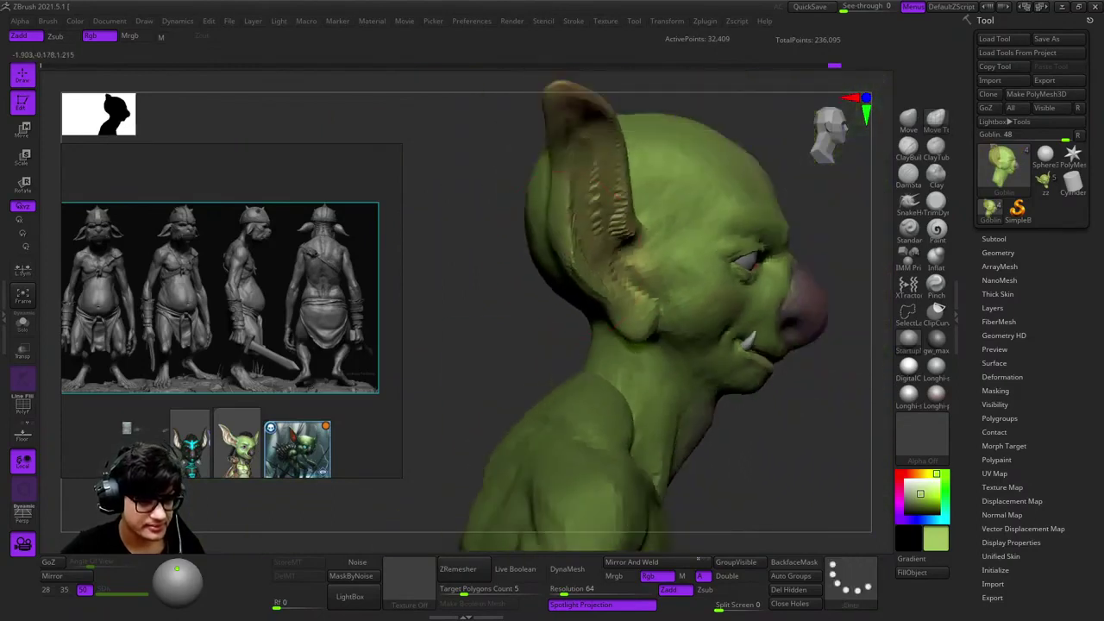
pyautogui.moveTo(561, 173)
pyautogui.keyDown('ctrl'); pyautogui.mouseDown(button='right')
pyautogui.moveTo(549, 227)
pyautogui.moveTo(492, 241)
pyautogui.moveTo(585, 276)
pyautogui.mouseUp(button='right'); pyautogui.keyUp('ctrl')
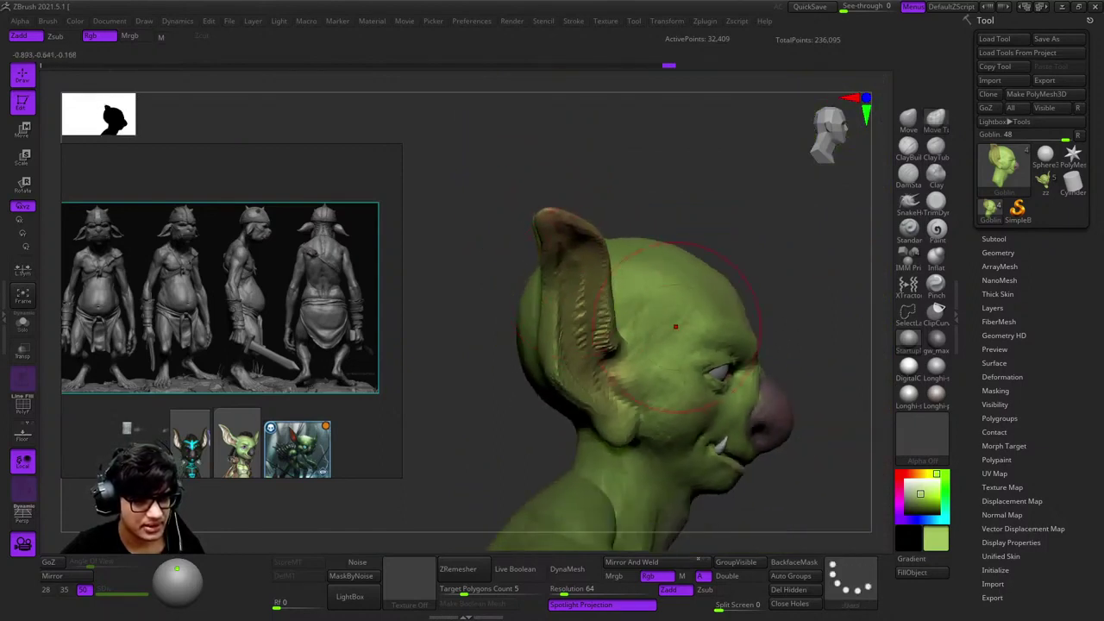
pyautogui.moveTo(675, 326); pyautogui.dragTo(533, 362, button='right')
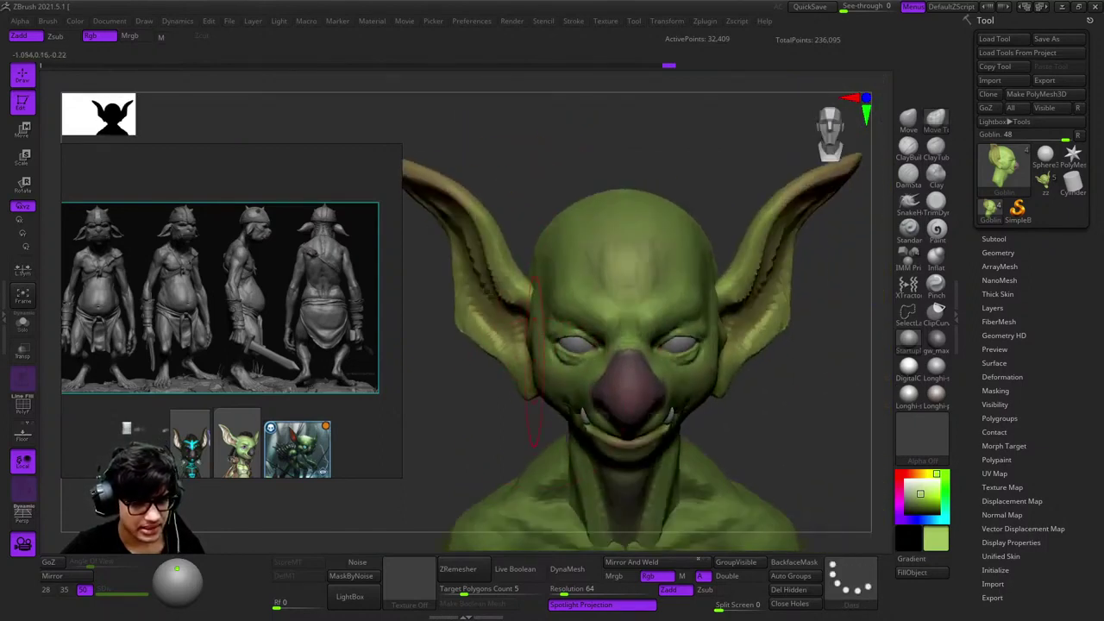
pyautogui.click(639, 561)
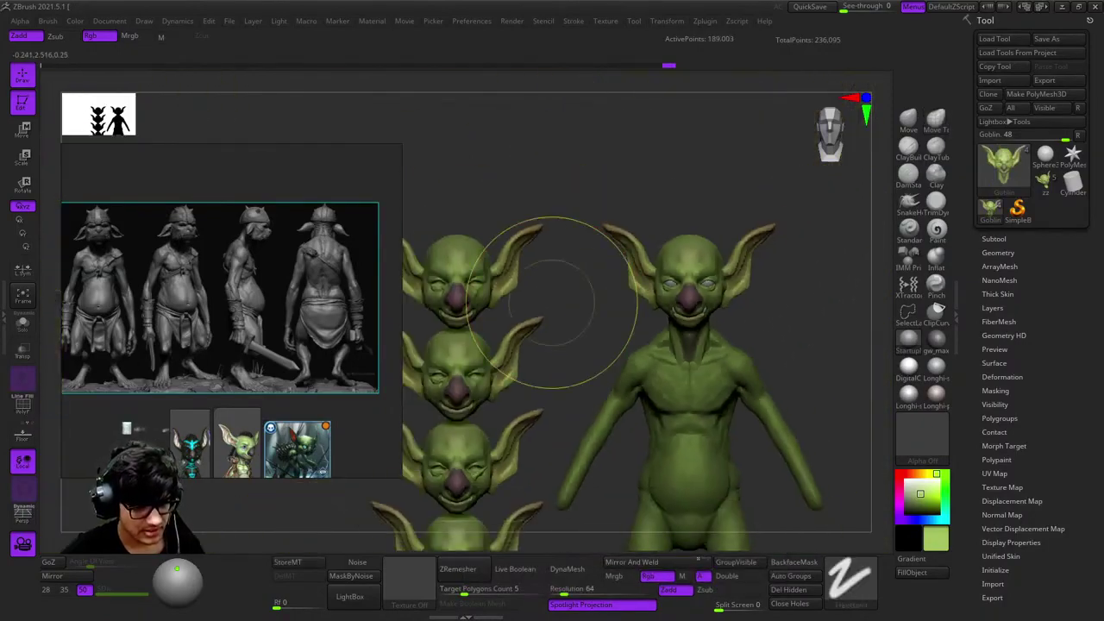
pyautogui.press('f')
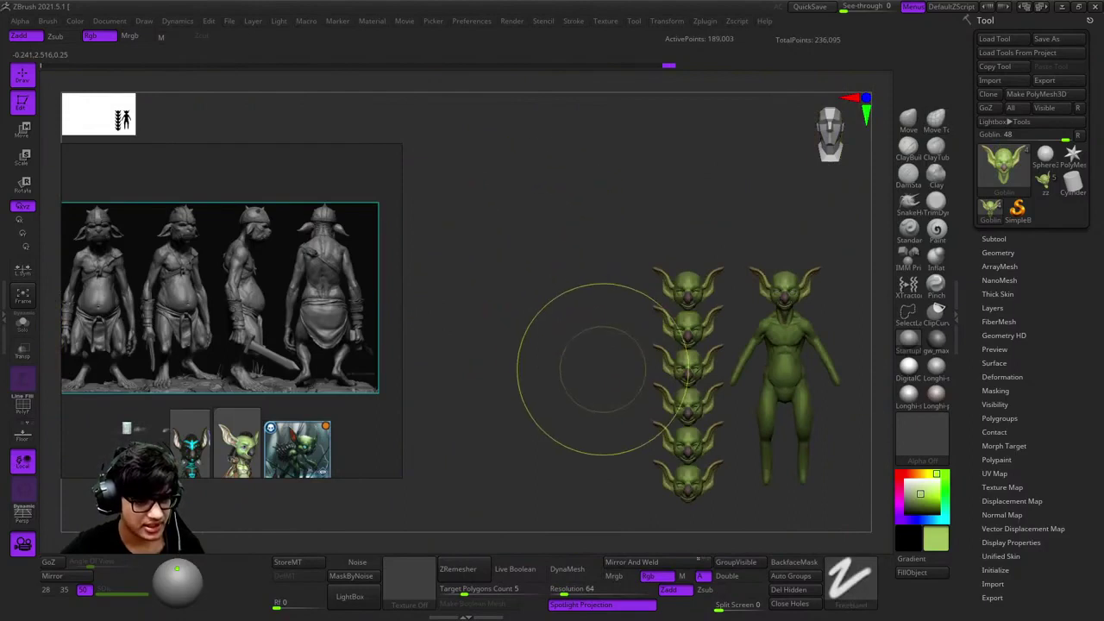
pyautogui.hotkey('ctrl', 'z')
# Delete the hidden head copies from the head subtool and mirror and weld the remaining head
pyautogui.click(788, 589)
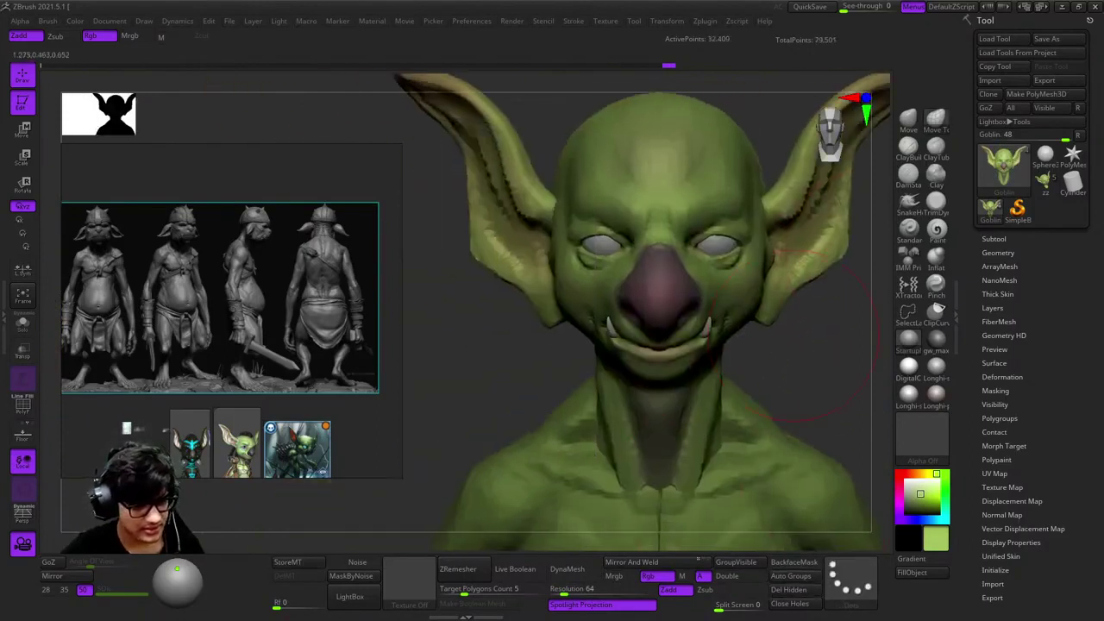
pyautogui.click(653, 562)
pyautogui.press('f')
pyautogui.moveTo(603, 362)
pyautogui.mouseDown()
pyautogui.moveTo(733, 362)
pyautogui.moveTo(714, 333)
pyautogui.moveTo(638, 338)
pyautogui.moveTo(664, 310)
pyautogui.mouseUp()
pyautogui.press('f')
# Make the body the active subtool and isolate its two arms with a lasso selection
pyautogui.press('space')
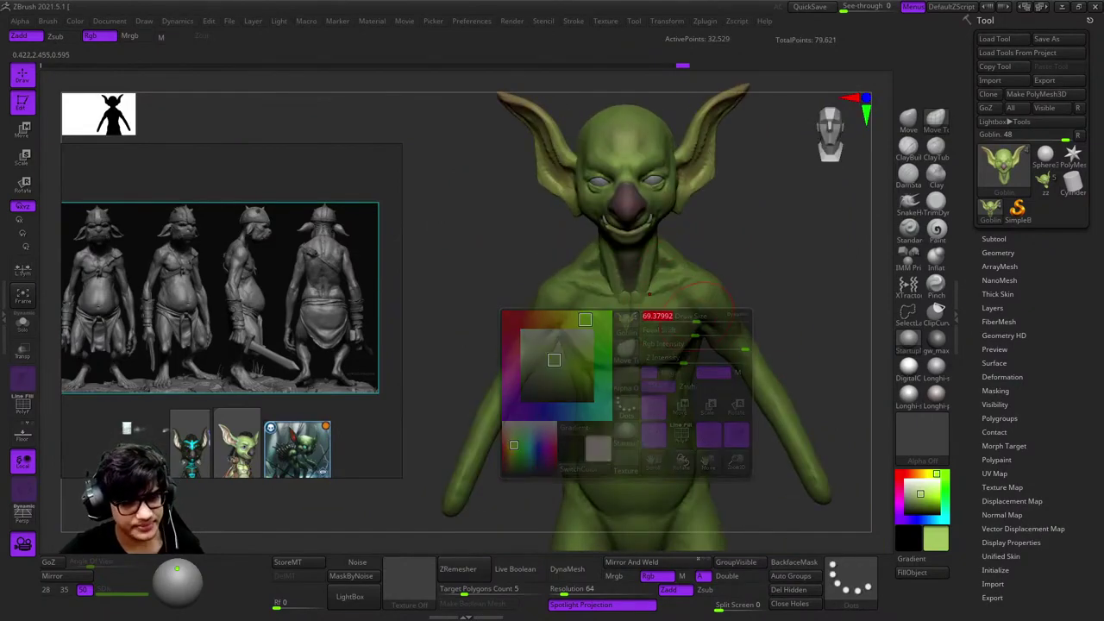
pyautogui.keyDown('alt'); pyautogui.click(616, 362); pyautogui.keyUp('alt')
pyautogui.keyDown('alt'); pyautogui.moveTo(854, 181); pyautogui.dragTo(776, 284); pyautogui.keyUp('alt')
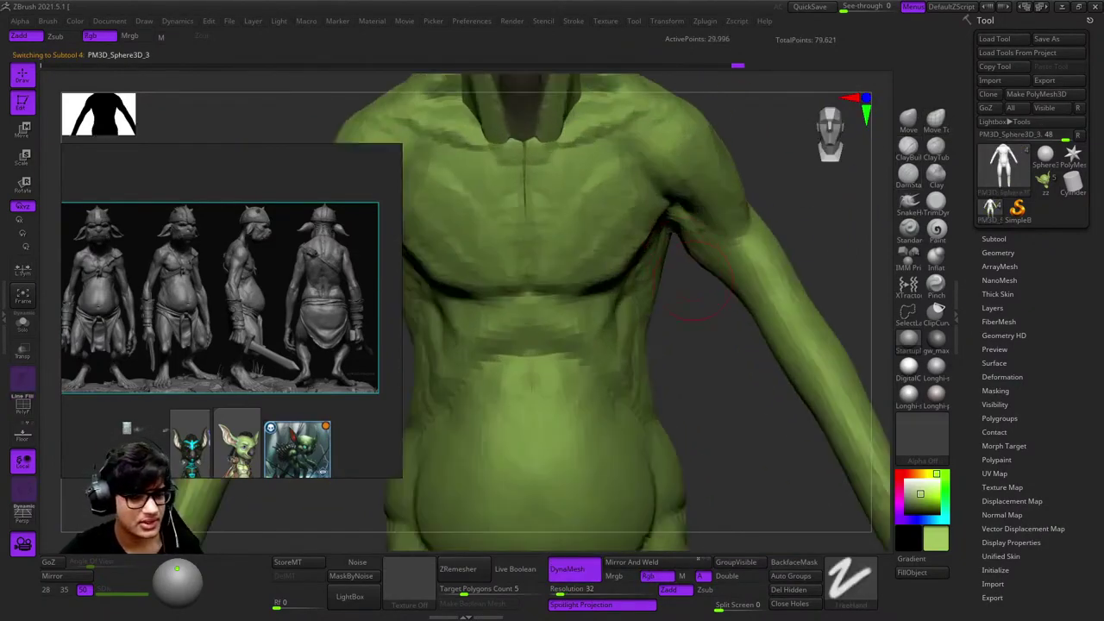
pyautogui.press('space')
pyautogui.moveTo(720, 233)
pyautogui.keyDown('alt'); pyautogui.mouseDown()
pyautogui.moveTo(734, 291)
pyautogui.moveTo(805, 370)
pyautogui.mouseUp(); pyautogui.keyUp('alt')
pyautogui.click(850, 579)
pyautogui.click(739, 481)
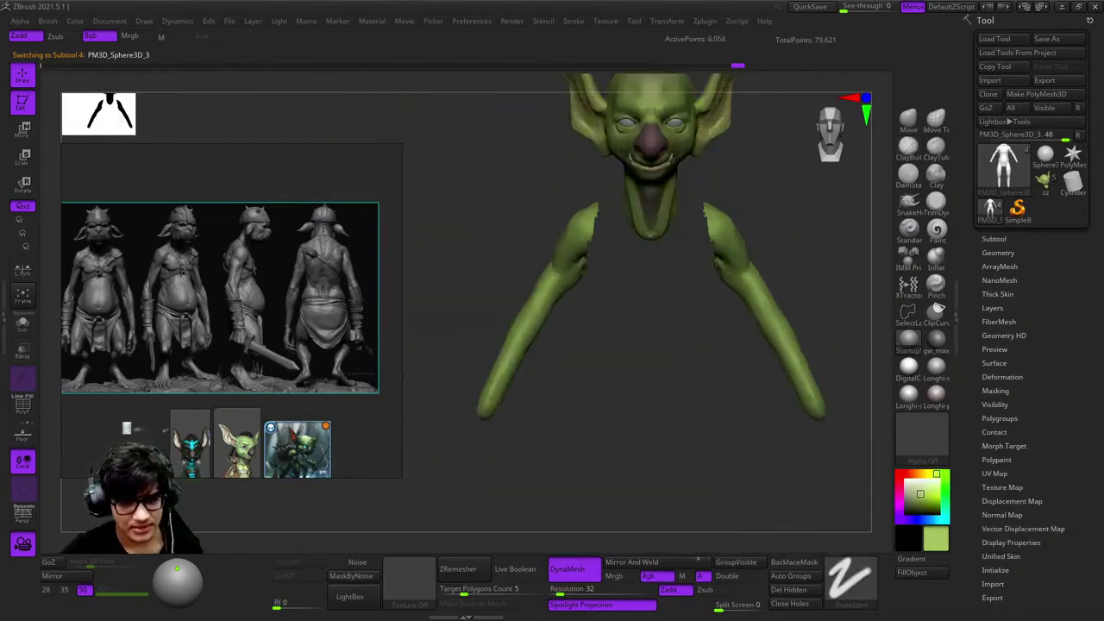
# Enlarge the grey goblin reference to study the front figure's torso, shoulders and arms
pyautogui.moveTo(552, 259)
pyautogui.mouseDown()
pyautogui.moveTo(656, 230)
pyautogui.moveTo(776, 358)
pyautogui.moveTo(717, 256)
pyautogui.mouseUp()
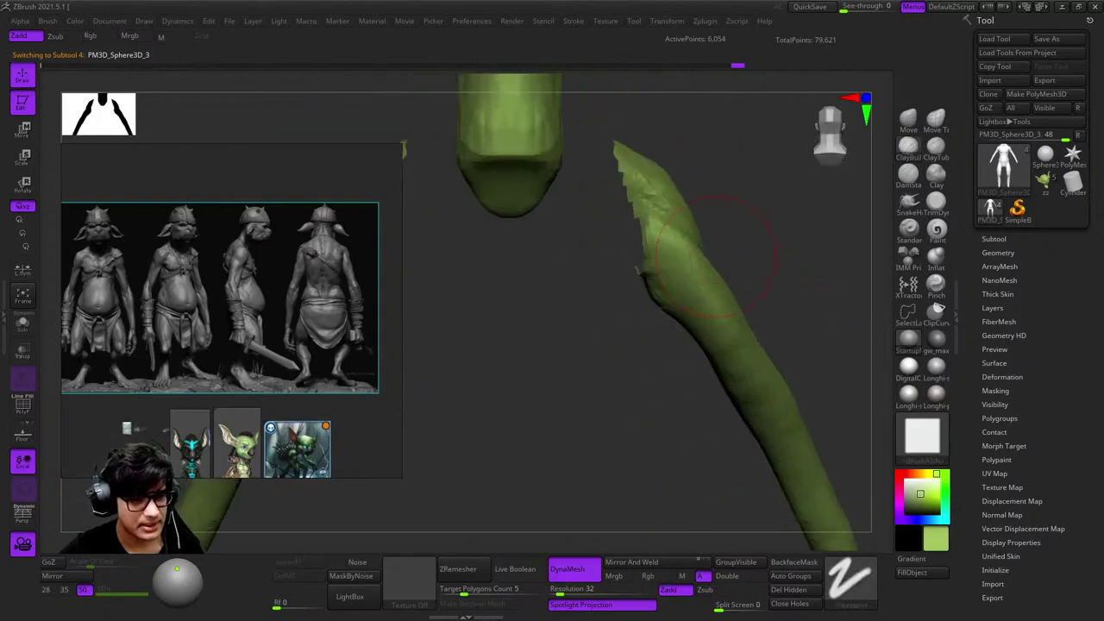
pyautogui.scroll(5, 231, 312)
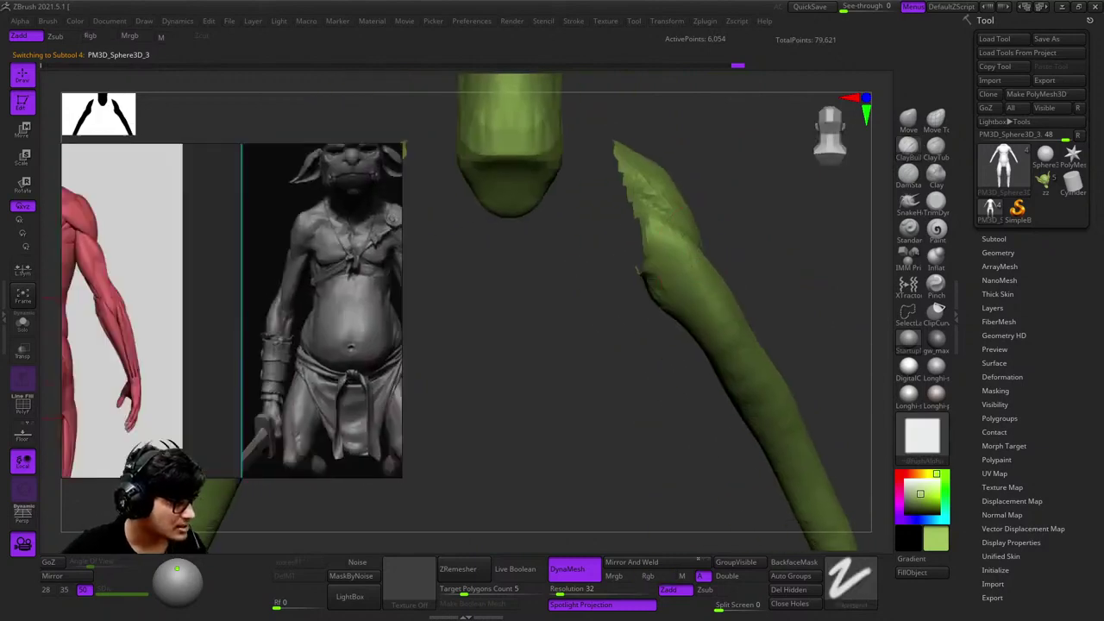
pyautogui.hscroll(2, 250, 311)
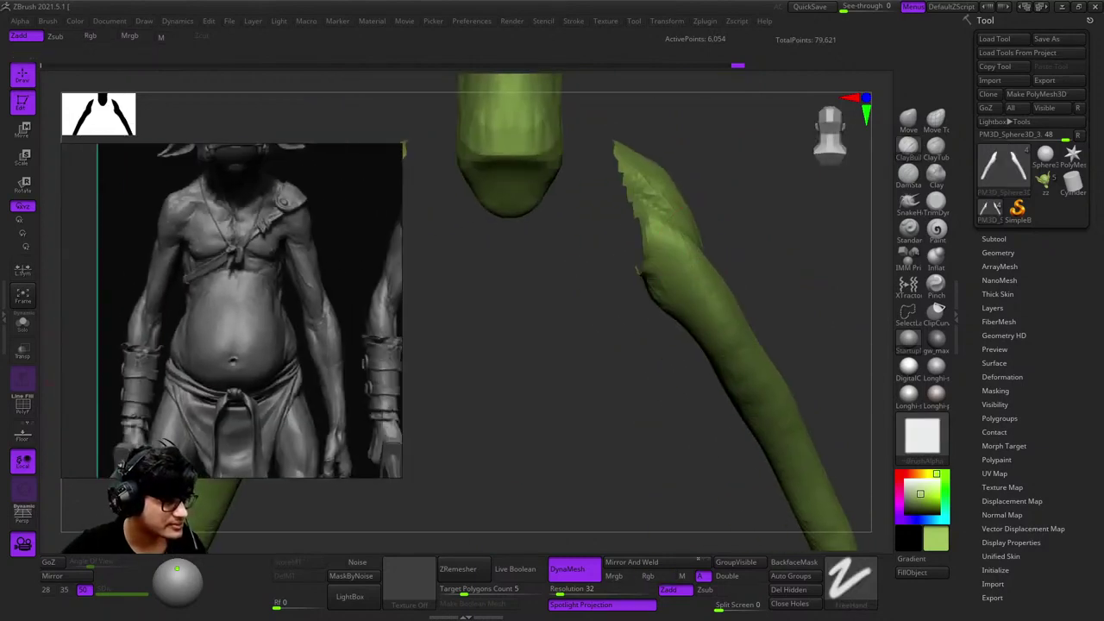
# Isolate the arms again by lasso, including the shoulders and the adjoining parts of the chest and back
pyautogui.moveTo(563, 285)
pyautogui.mouseDown()
pyautogui.moveTo(509, 259)
pyautogui.moveTo(483, 267)
pyautogui.mouseUp()
pyautogui.keyDown('ctrl'); pyautogui.keyDown('shift'); pyautogui.click(604, 259); pyautogui.keyUp('shift'); pyautogui.keyUp('ctrl')
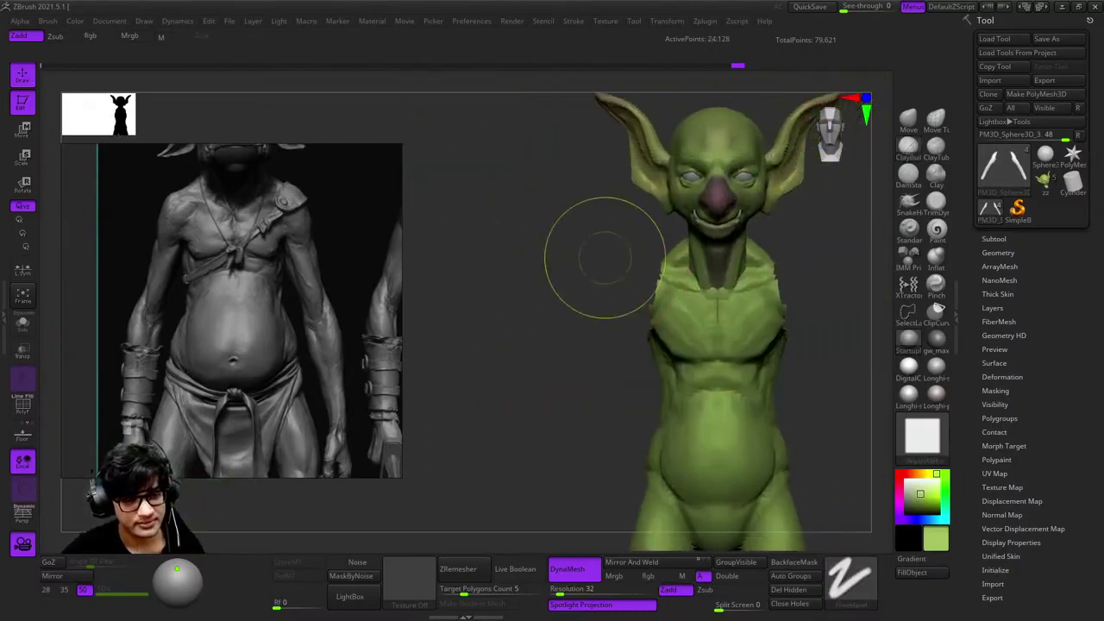
pyautogui.click(849, 577)
pyautogui.click(849, 483)
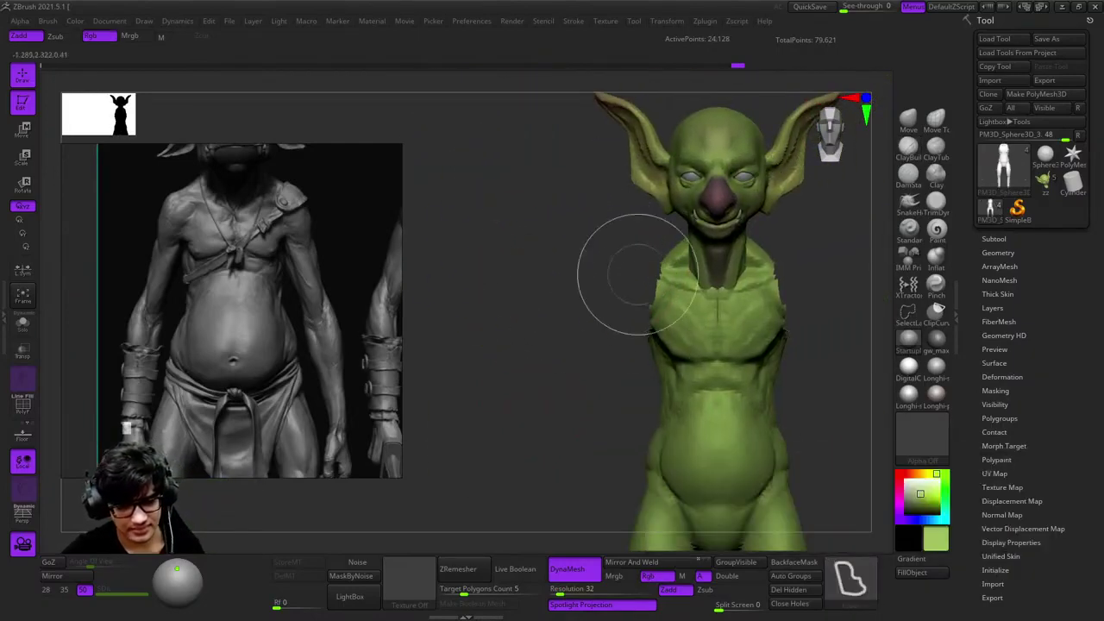
pyautogui.keyDown('ctrl'); pyautogui.keyDown('shift'); pyautogui.moveTo(656, 231); pyautogui.dragTo(604, 235); pyautogui.keyUp('shift'); pyautogui.keyUp('ctrl')
# Sculpt the shoulder muscles and armpit transitions of the isolated arms from the front and back
pyautogui.moveTo(578, 382)
pyautogui.mouseDown()
pyautogui.moveTo(621, 320)
pyautogui.moveTo(690, 259)
pyautogui.mouseUp()
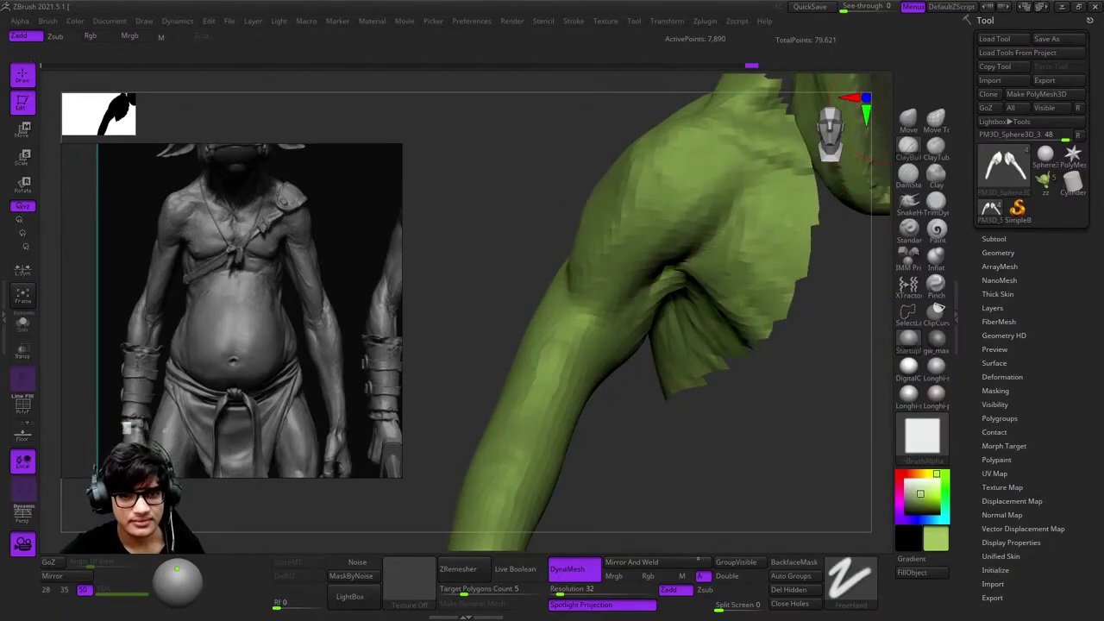
pyautogui.moveTo(638, 185)
pyautogui.mouseDown()
pyautogui.moveTo(660, 250)
pyautogui.moveTo(737, 185)
pyautogui.mouseUp()
pyautogui.moveTo(625, 321); pyautogui.dragTo(673, 263)
pyautogui.moveTo(642, 310)
pyautogui.mouseDown()
pyautogui.moveTo(724, 233)
pyautogui.moveTo(681, 299)
pyautogui.moveTo(690, 233)
pyautogui.moveTo(662, 284)
pyautogui.mouseUp()
pyautogui.press('space')
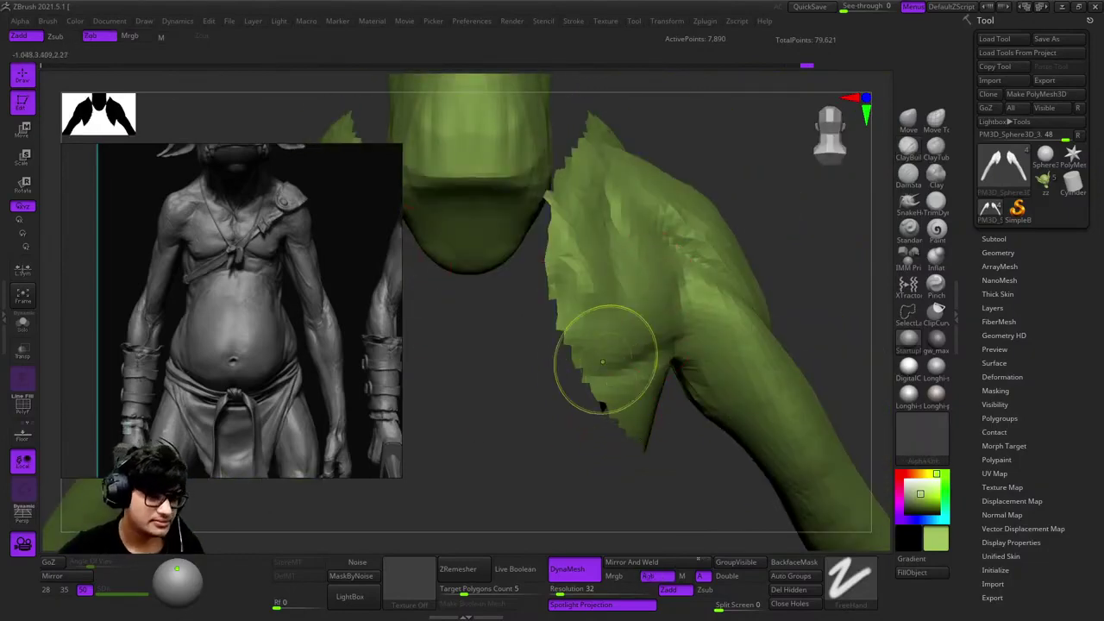
pyautogui.moveTo(604, 345)
pyautogui.mouseDown()
pyautogui.moveTo(608, 442)
pyautogui.moveTo(638, 414)
pyautogui.moveTo(724, 388)
pyautogui.moveTo(815, 341)
pyautogui.mouseUp()
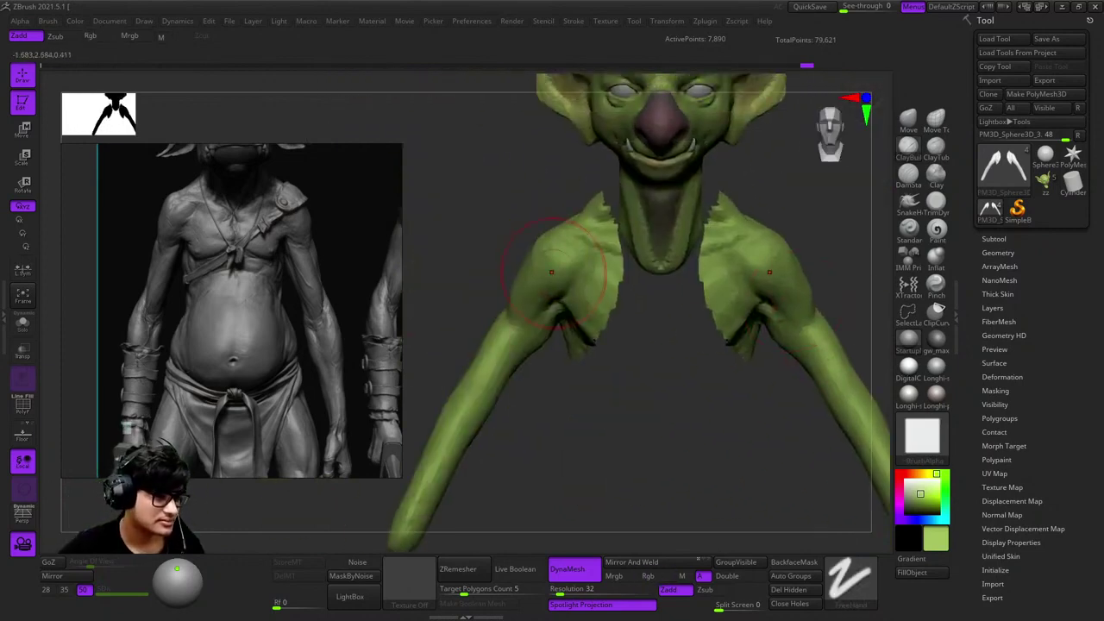
# Thicken the forearms and shape the upper arms with the Inflat brush, following the grey goblin reference
pyautogui.scroll(-2, 397, 276)
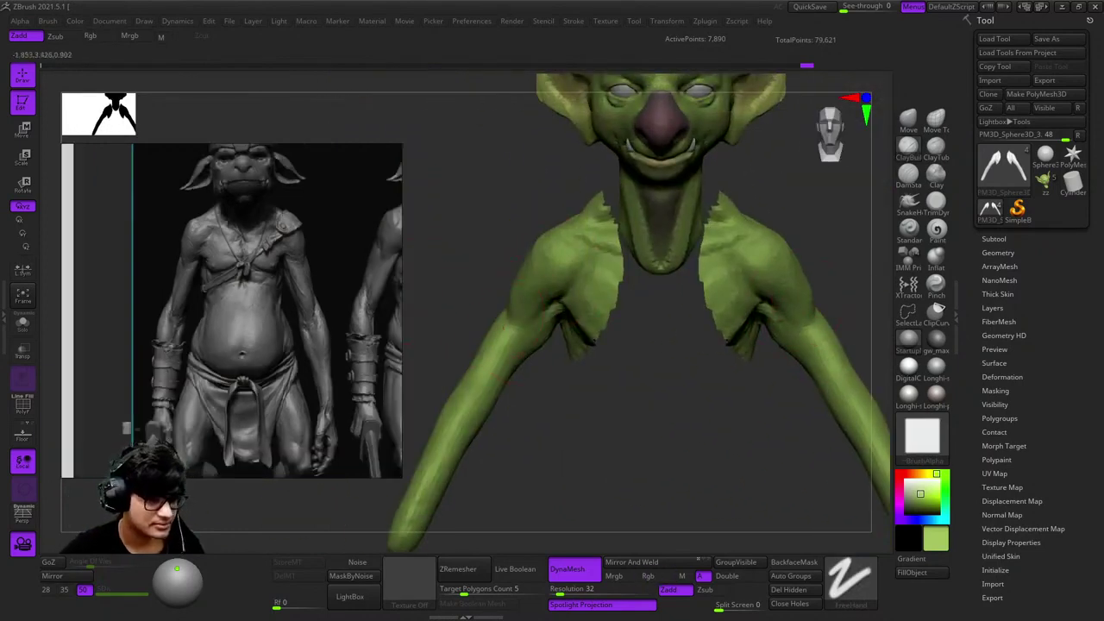
pyautogui.moveTo(672, 284)
pyautogui.mouseDown()
pyautogui.moveTo(657, 183)
pyautogui.moveTo(621, 284)
pyautogui.mouseUp()
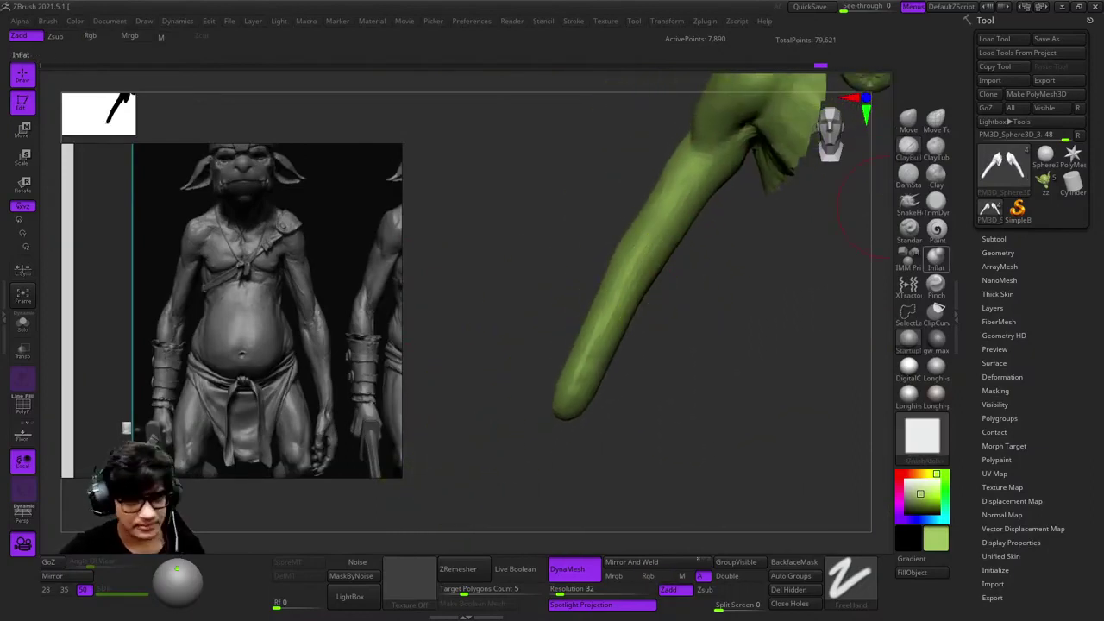
pyautogui.press('space')
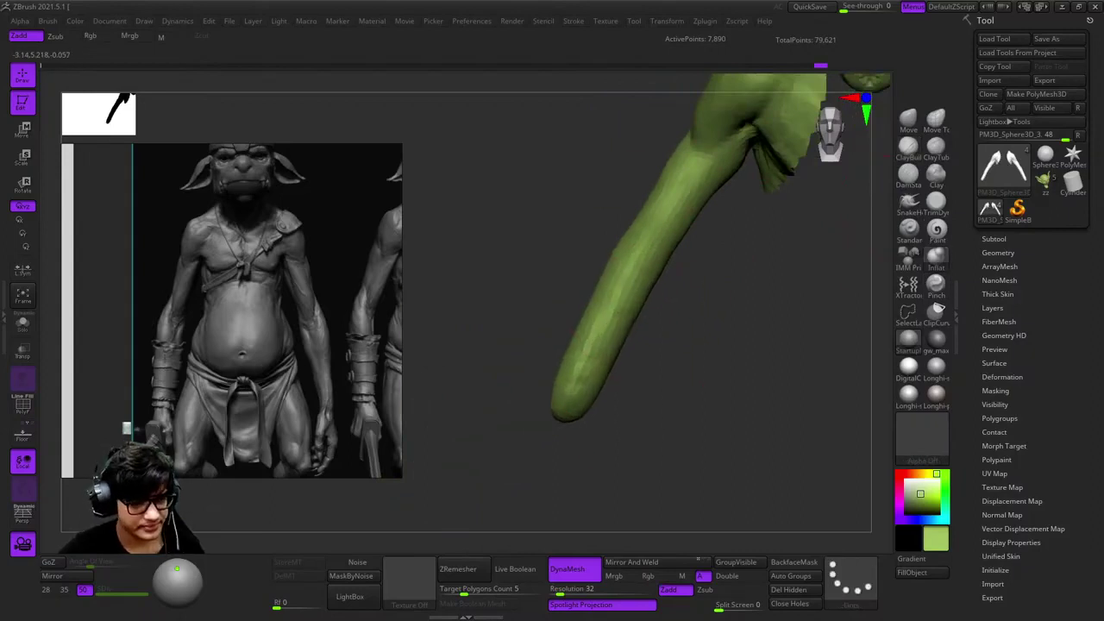
pyautogui.moveTo(562, 394)
pyautogui.mouseDown()
pyautogui.moveTo(595, 345)
pyautogui.moveTo(697, 436)
pyautogui.moveTo(710, 288)
pyautogui.moveTo(740, 304)
pyautogui.moveTo(665, 271)
pyautogui.moveTo(673, 284)
pyautogui.moveTo(614, 341)
pyautogui.moveTo(653, 308)
pyautogui.moveTo(690, 320)
pyautogui.mouseUp()
pyautogui.press('space')
pyautogui.press('space')
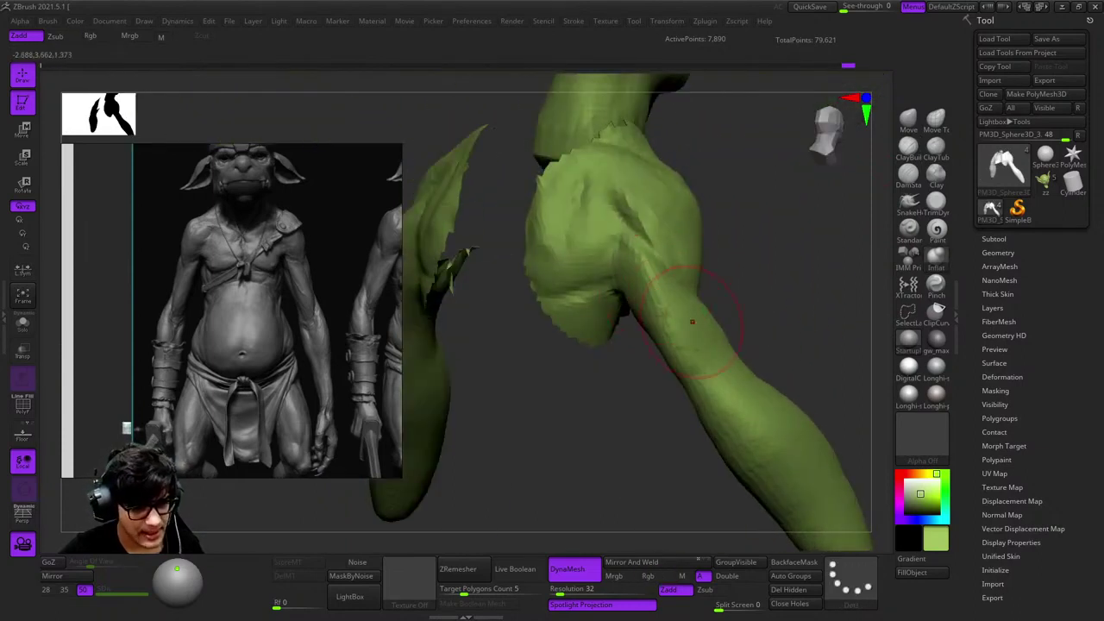
pyautogui.moveTo(715, 284)
pyautogui.mouseDown()
pyautogui.moveTo(689, 297)
pyautogui.moveTo(633, 298)
pyautogui.moveTo(604, 323)
pyautogui.moveTo(681, 384)
pyautogui.mouseUp()
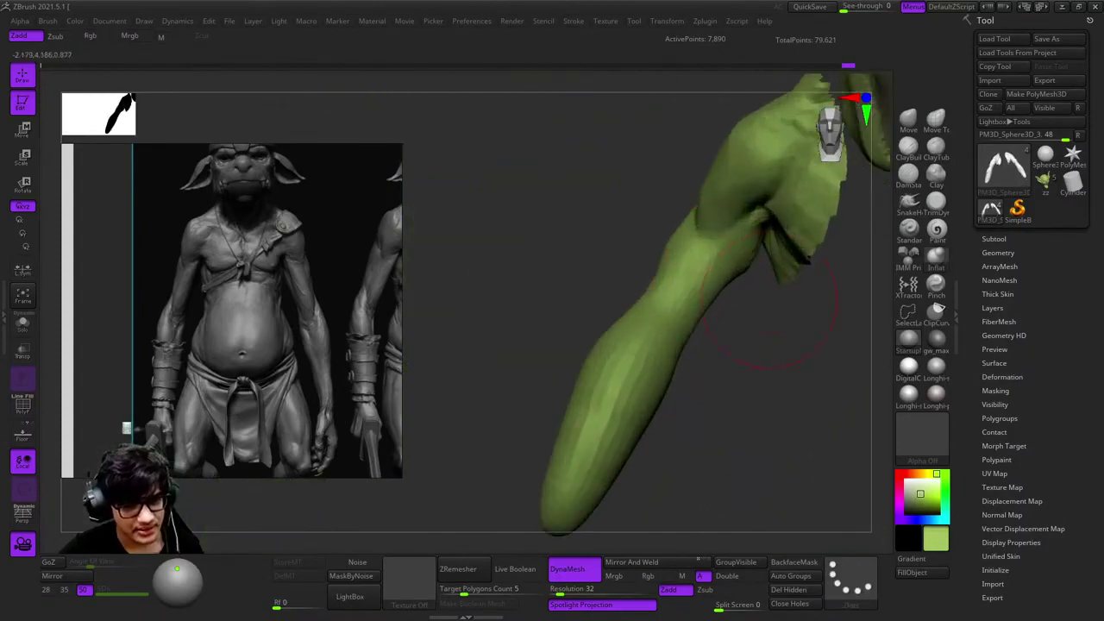
# Carve the muscle separations around the armpit and upper arm of the isolated arms with the DamStandard brush
pyautogui.click(909, 174)
pyautogui.moveTo(776, 388); pyautogui.dragTo(725, 371)
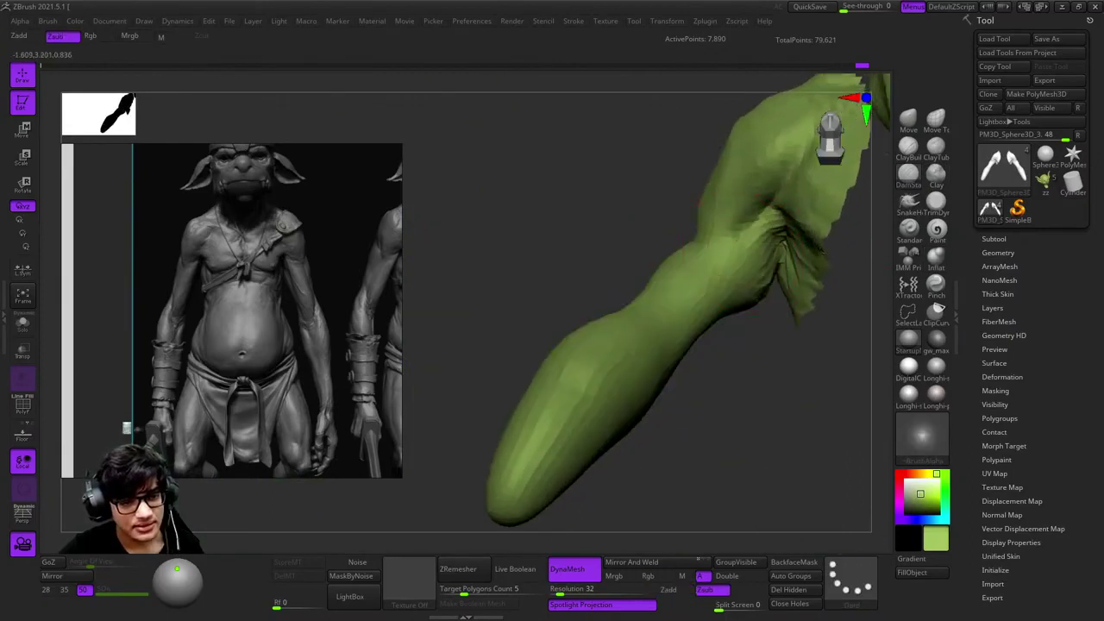
pyautogui.press('space')
pyautogui.moveTo(623, 355)
pyautogui.mouseDown()
pyautogui.moveTo(653, 345)
pyautogui.moveTo(681, 353)
pyautogui.mouseUp()
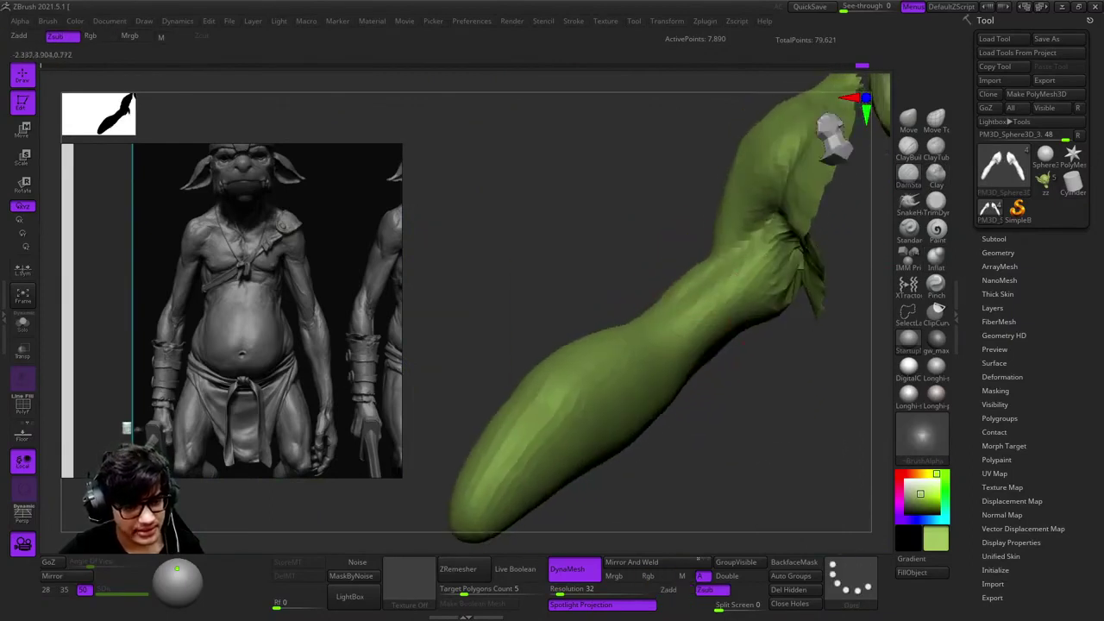
pyautogui.moveTo(712, 314); pyautogui.dragTo(755, 328)
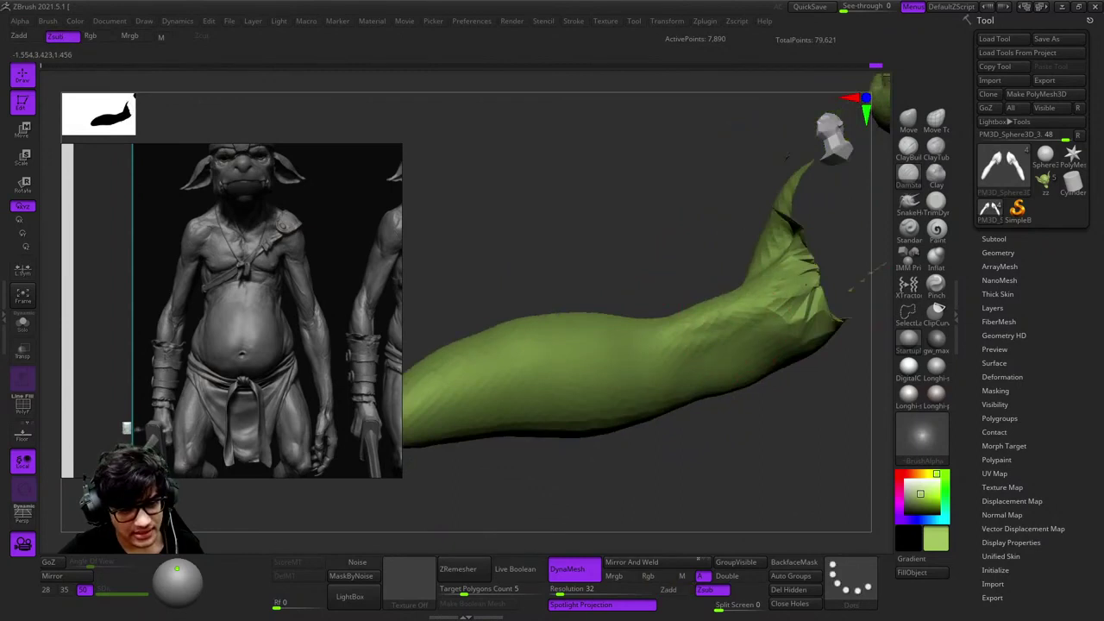
pyautogui.moveTo(631, 377); pyautogui.dragTo(660, 340)
pyautogui.moveTo(682, 284); pyautogui.dragTo(711, 298)
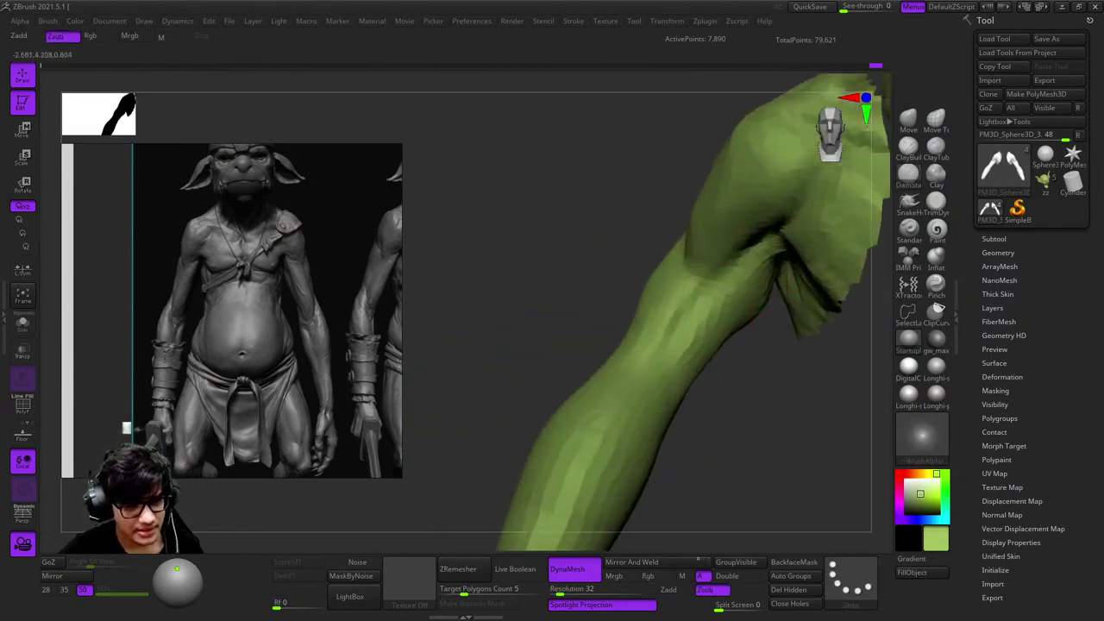
# Carve the long muscle grooves running from the elbow down the forearm of the isolated arms
pyautogui.press('b')
pyautogui.press('p')
pyautogui.press('a')
pyautogui.moveTo(517, 284)
pyautogui.mouseDown()
pyautogui.moveTo(518, 271)
pyautogui.moveTo(595, 284)
pyautogui.moveTo(673, 328)
pyautogui.moveTo(673, 263)
pyautogui.mouseUp()
pyautogui.press('b')
pyautogui.press('s')
pyautogui.press('t')
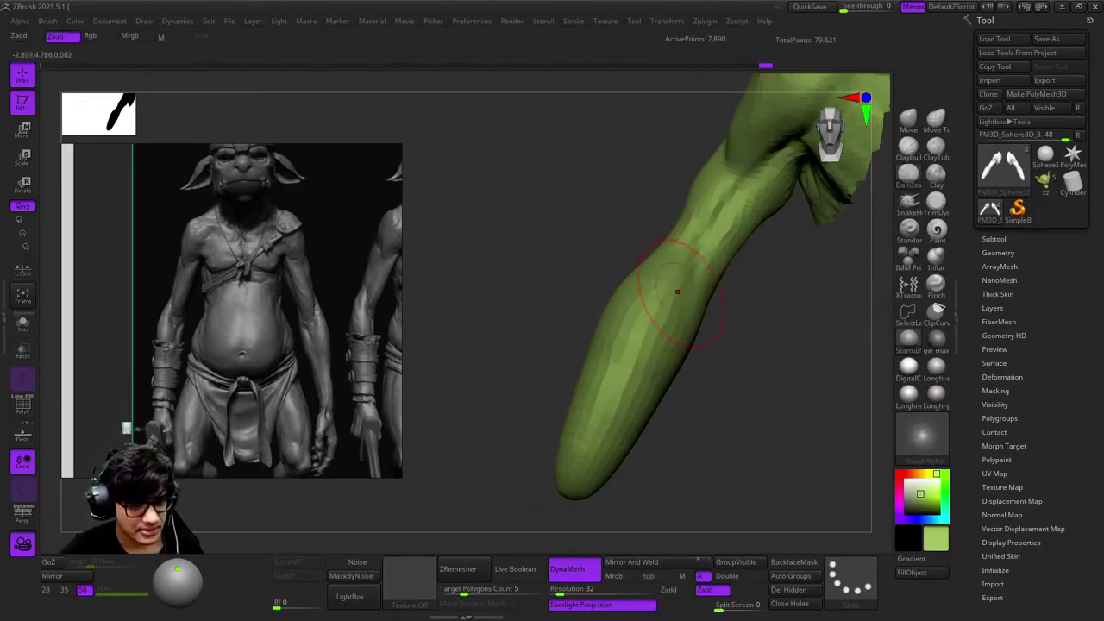
pyautogui.moveTo(604, 452)
pyautogui.mouseDown()
pyautogui.moveTo(700, 276)
pyautogui.moveTo(664, 259)
pyautogui.moveTo(692, 319)
pyautogui.mouseUp()
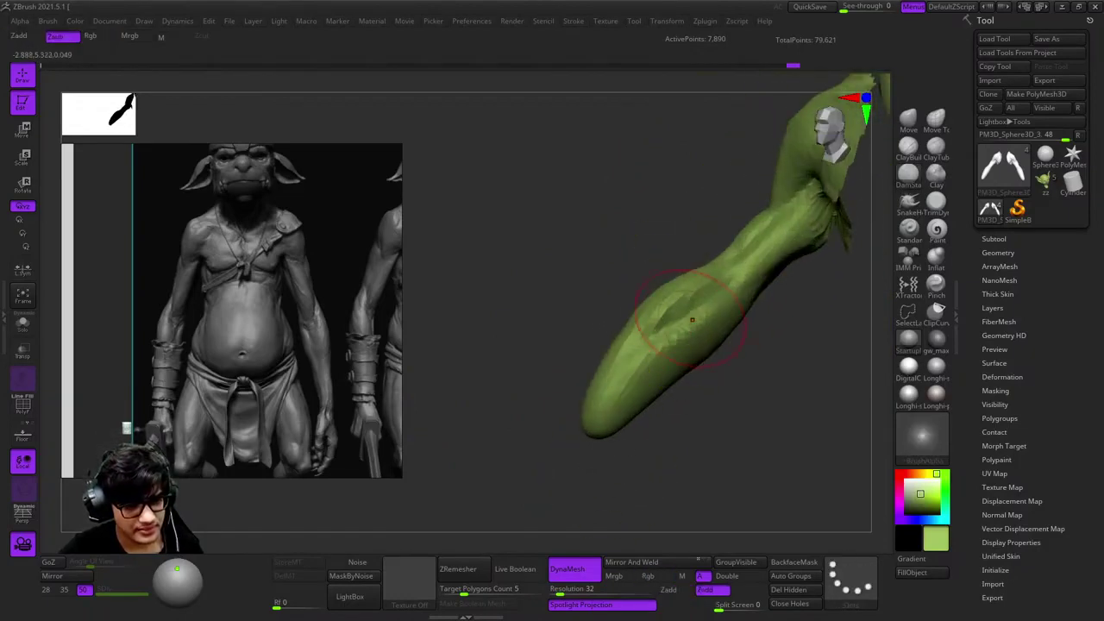
pyautogui.moveTo(754, 226)
pyautogui.mouseDown()
pyautogui.moveTo(665, 320)
pyautogui.moveTo(603, 332)
pyautogui.moveTo(714, 325)
pyautogui.moveTo(608, 305)
pyautogui.moveTo(638, 276)
pyautogui.moveTo(666, 309)
pyautogui.mouseUp()
# Reshape the upper arm, elbow and forearm contours with the Move Topological brush, working from the back and front
pyautogui.press('space')
pyautogui.press('space')
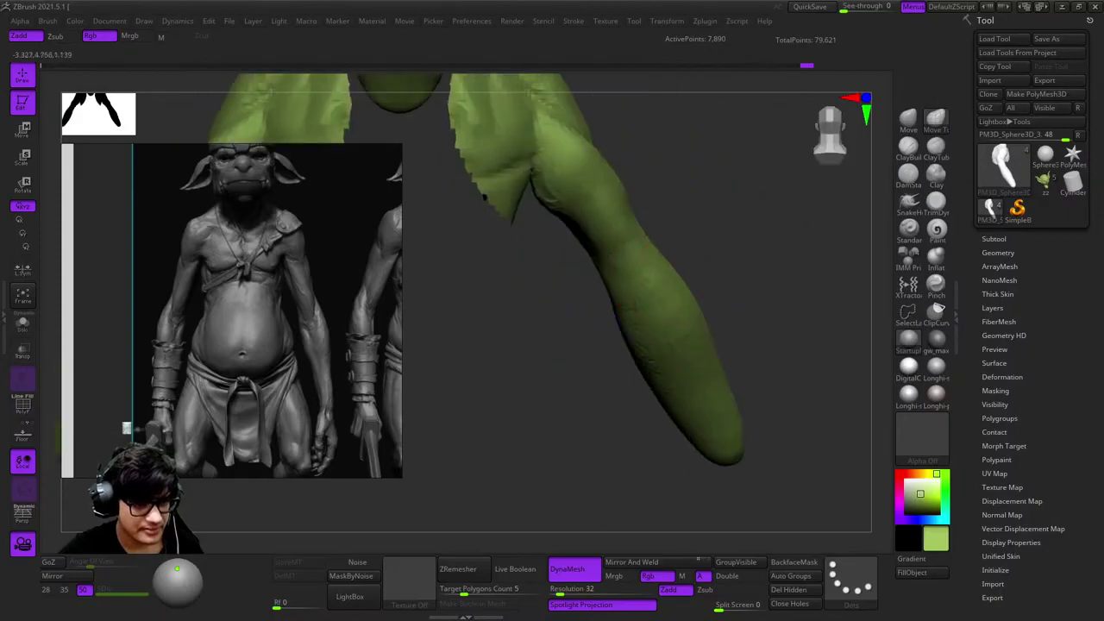
pyautogui.press('space')
pyautogui.moveTo(696, 363)
pyautogui.mouseDown()
pyautogui.moveTo(660, 303)
pyautogui.moveTo(658, 367)
pyautogui.moveTo(690, 328)
pyautogui.moveTo(670, 301)
pyautogui.moveTo(695, 316)
pyautogui.moveTo(697, 348)
pyautogui.moveTo(670, 290)
pyautogui.moveTo(702, 320)
pyautogui.moveTo(655, 354)
pyautogui.mouseUp()
pyautogui.press('space')
pyautogui.moveTo(645, 264)
pyautogui.mouseDown()
pyautogui.moveTo(714, 285)
pyautogui.moveTo(662, 362)
pyautogui.mouseUp()
pyautogui.moveTo(741, 355); pyautogui.dragTo(729, 319)
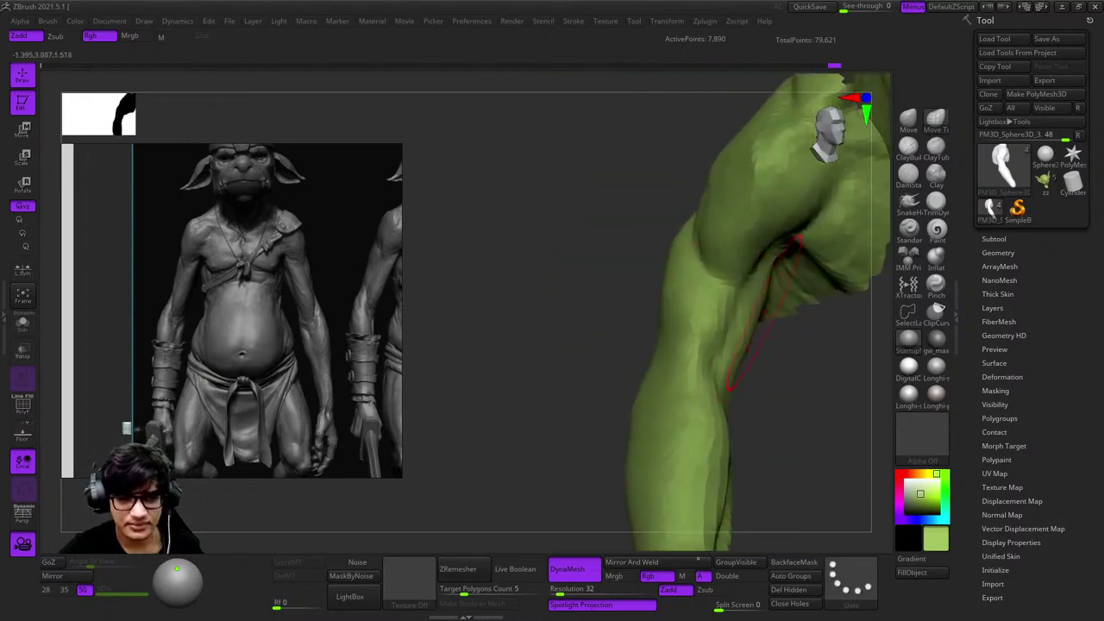
pyautogui.moveTo(759, 276)
pyautogui.mouseDown()
pyautogui.moveTo(677, 308)
pyautogui.moveTo(662, 289)
pyautogui.mouseUp()
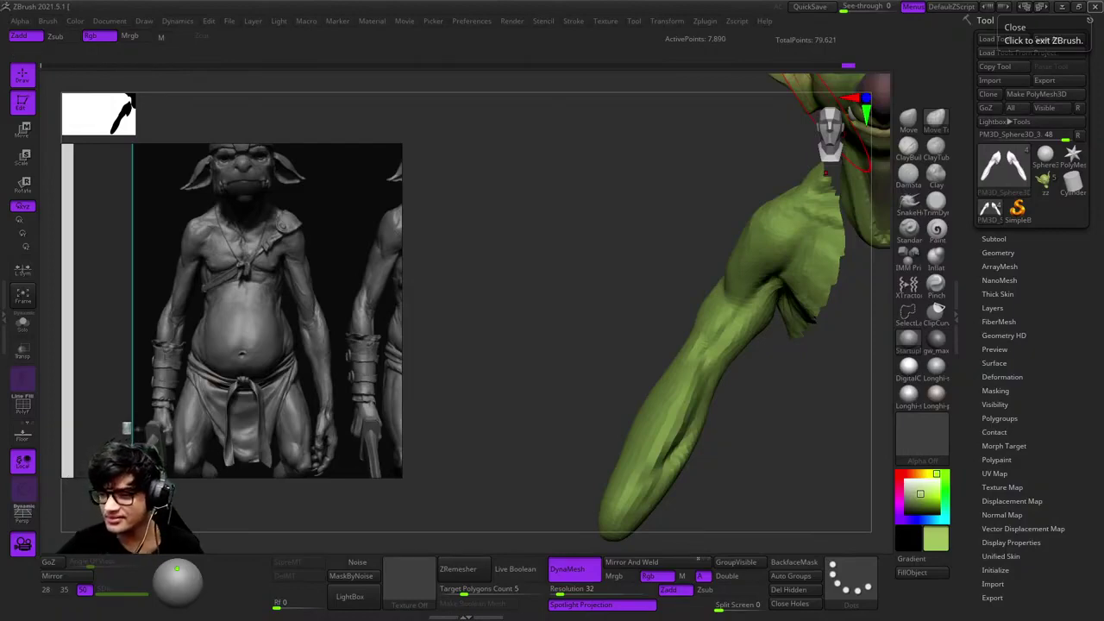
# Carve the muscle forms on the underside and back of the upper arm, from the armpit to the elbow
pyautogui.moveTo(483, 362)
pyautogui.mouseDown()
pyautogui.moveTo(535, 215)
pyautogui.moveTo(616, 320)
pyautogui.moveTo(601, 325)
pyautogui.mouseUp()
pyautogui.press('space')
pyautogui.press('shift')
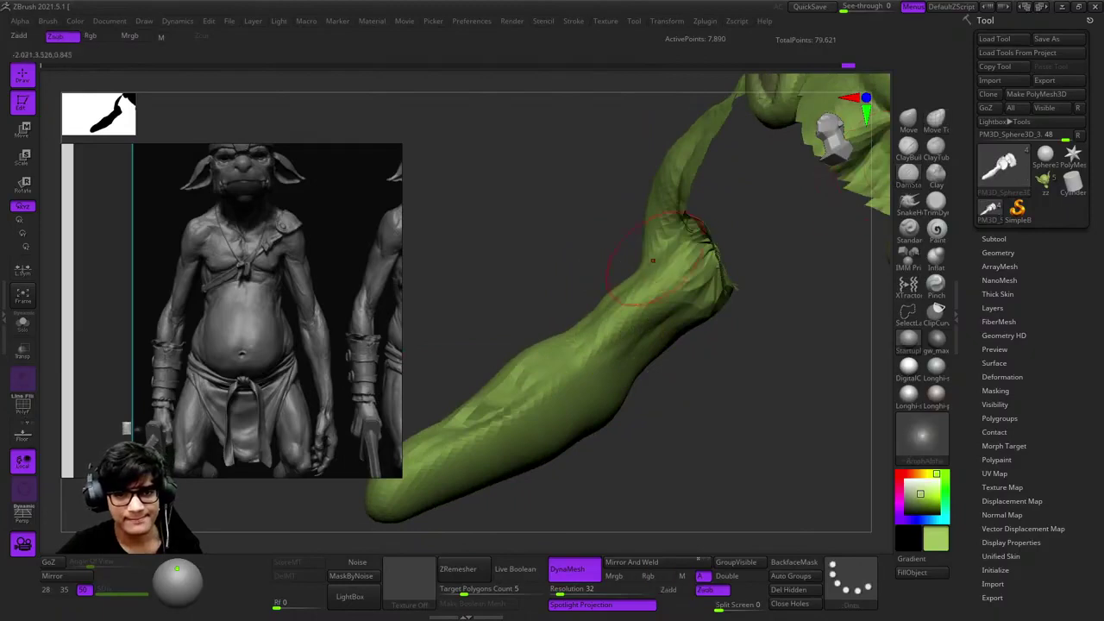
pyautogui.moveTo(832, 168)
pyautogui.mouseDown()
pyautogui.moveTo(591, 308)
pyautogui.moveTo(630, 290)
pyautogui.moveTo(628, 320)
pyautogui.moveTo(690, 216)
pyautogui.moveTo(647, 315)
pyautogui.moveTo(681, 268)
pyautogui.moveTo(717, 264)
pyautogui.moveTo(757, 367)
pyautogui.mouseUp()
pyautogui.scroll(5, 758, 366)
pyautogui.moveTo(798, 282); pyautogui.dragTo(604, 362)
pyautogui.press('space')
pyautogui.moveTo(753, 318)
pyautogui.mouseDown()
pyautogui.moveTo(640, 300)
pyautogui.moveTo(653, 320)
pyautogui.moveTo(722, 205)
pyautogui.mouseUp()
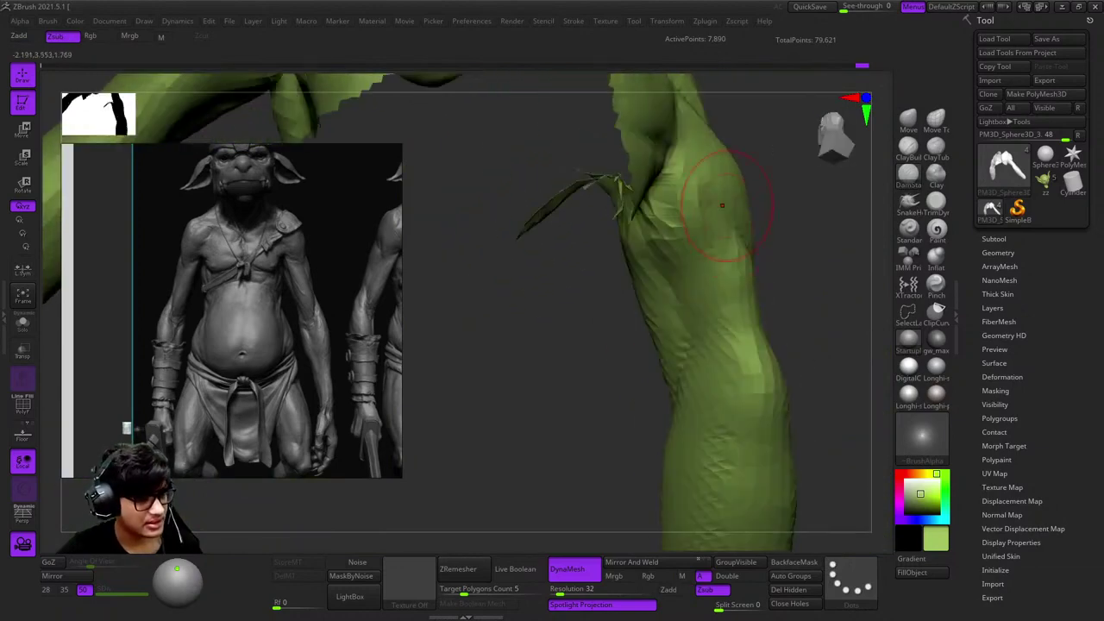
pyautogui.moveTo(687, 267); pyautogui.dragTo(632, 256)
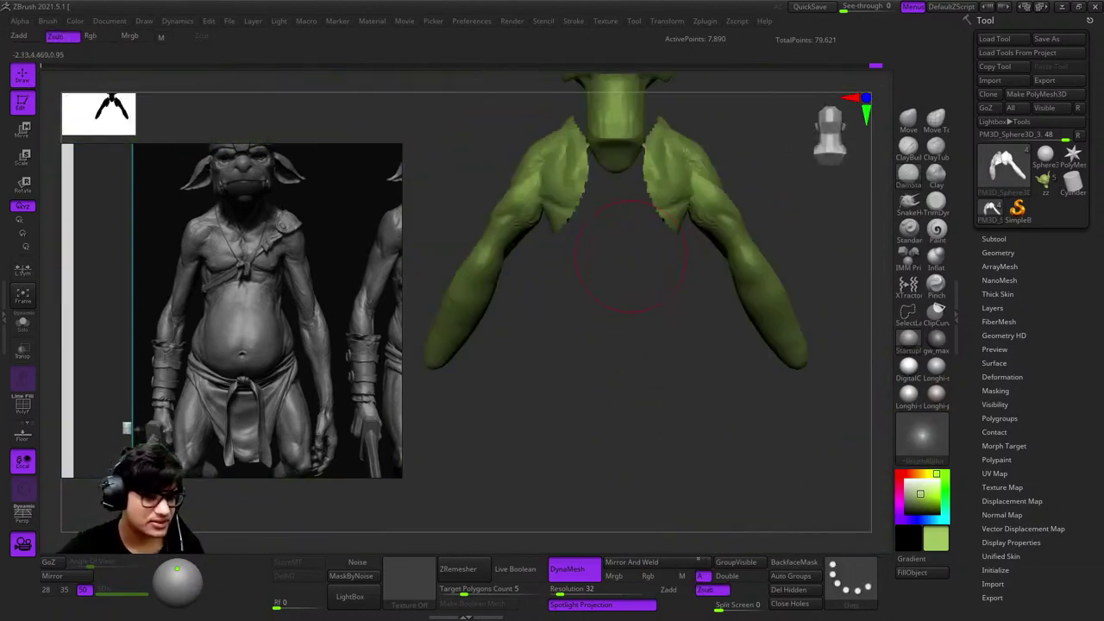
# Examine the red muscle anatomy references for the back, shoulders, upper arms and forearms in back and front views
pyautogui.scroll(-3, 231, 310)
pyautogui.moveTo(231, 311); pyautogui.dragTo(251, 353, button='middle')
pyautogui.scroll(5, 173, 284)
pyautogui.scroll(-5, 231, 311)
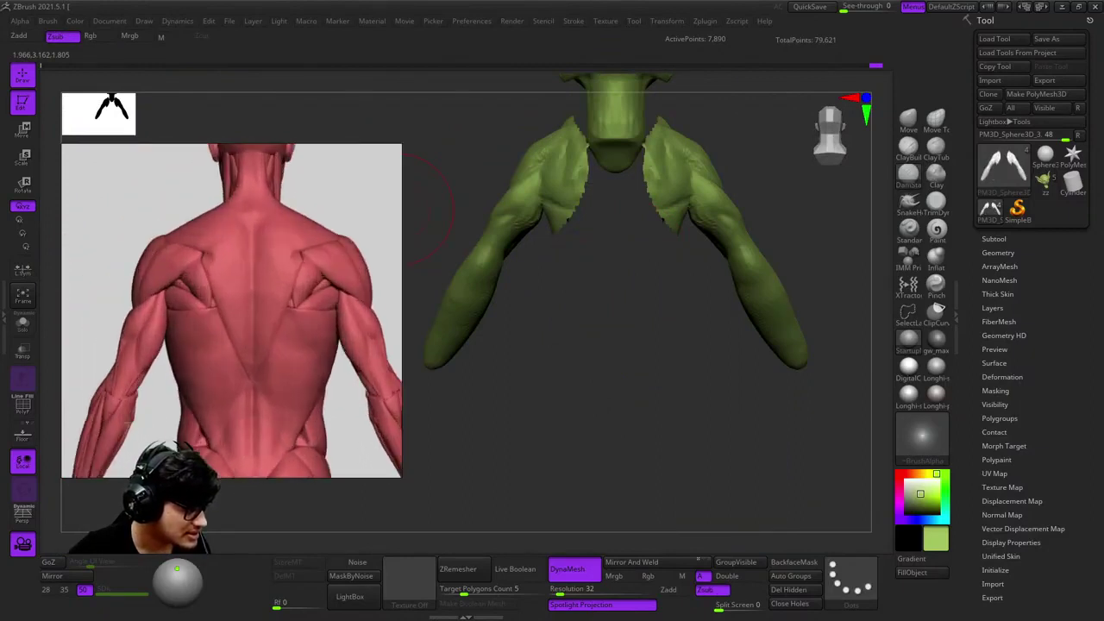
pyautogui.moveTo(232, 311); pyautogui.dragTo(126, 428, button='middle')
pyautogui.scroll(6, 126, 427)
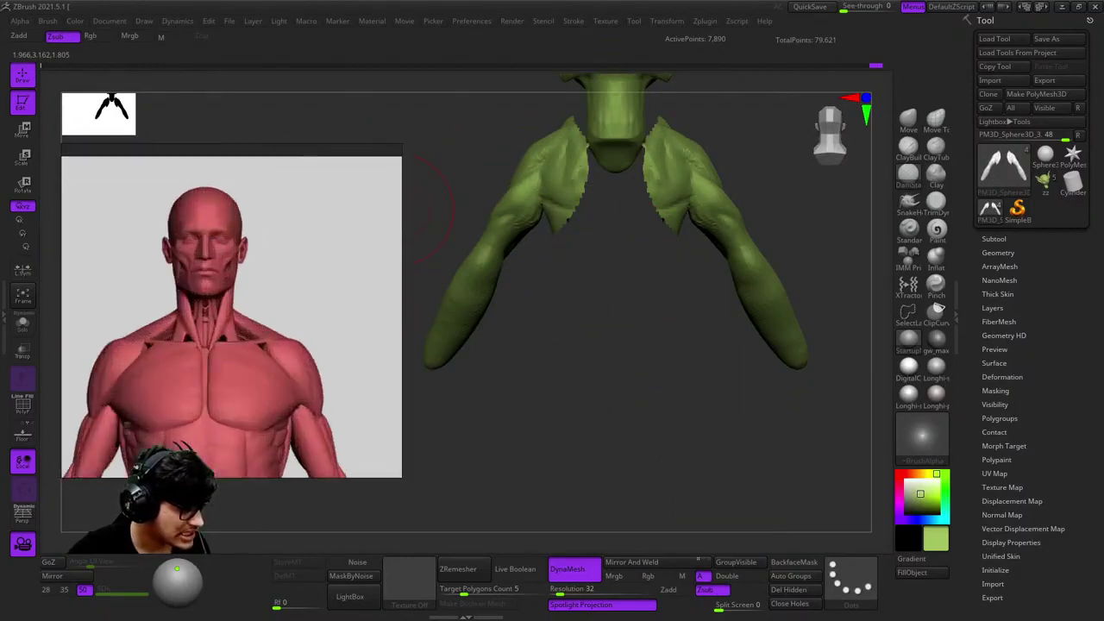
pyautogui.scroll(-2, 126, 426)
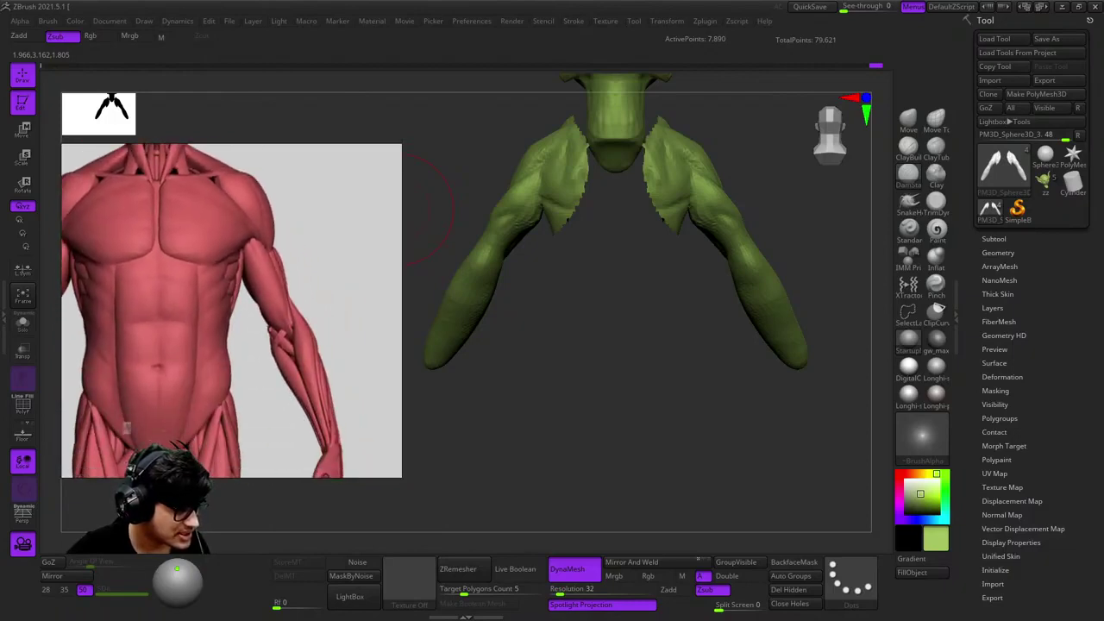
pyautogui.scroll(-3, 126, 427)
pyautogui.scroll(5, 126, 427)
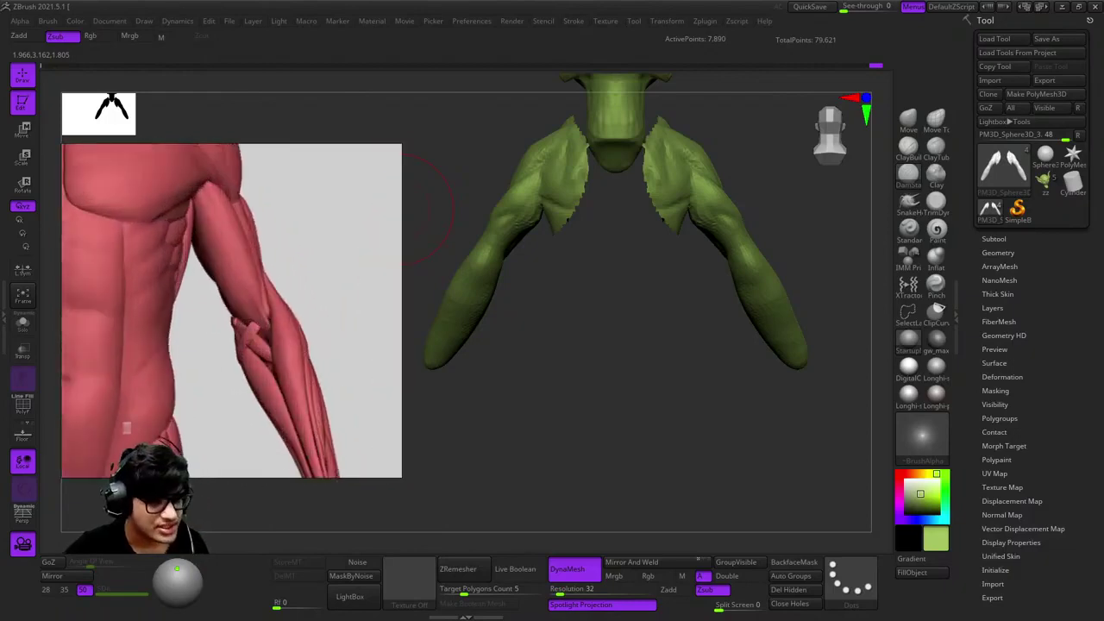
pyautogui.moveTo(426, 208); pyautogui.dragTo(513, 237)
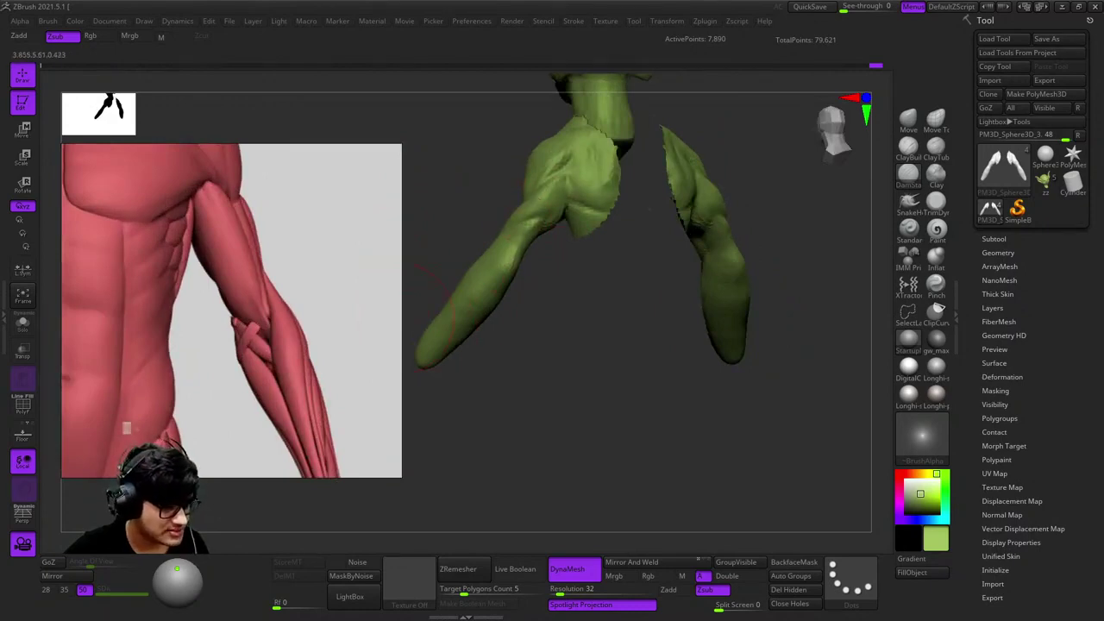
pyautogui.scroll(1, 126, 427)
pyautogui.scroll(-4, 126, 427)
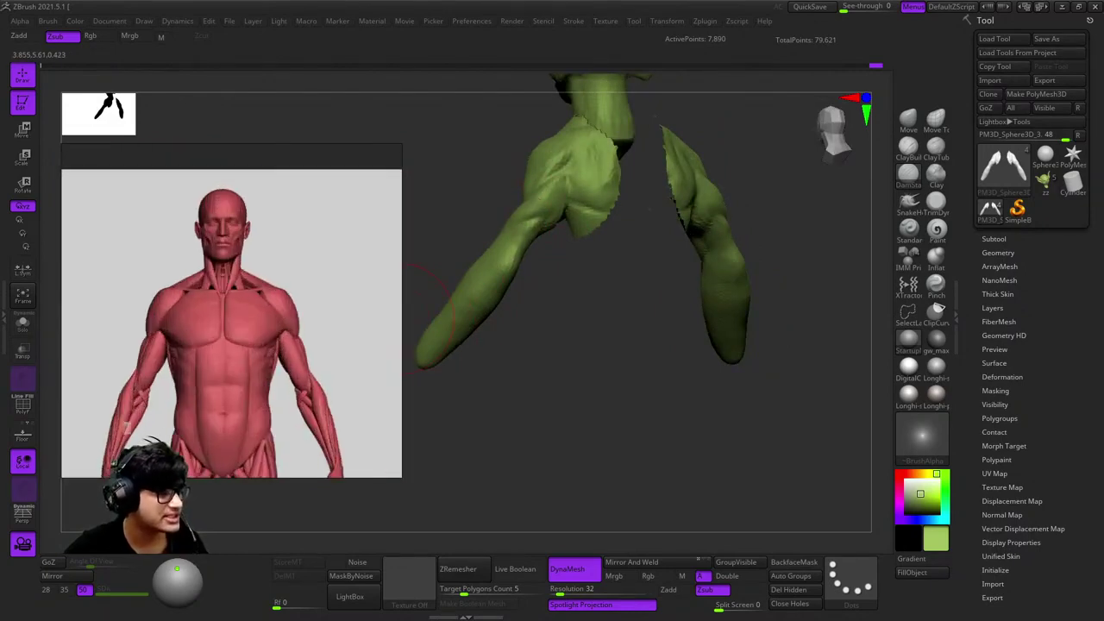
pyautogui.scroll(2, 126, 427)
pyautogui.scroll(-1, 126, 427)
pyautogui.scroll(3, 126, 427)
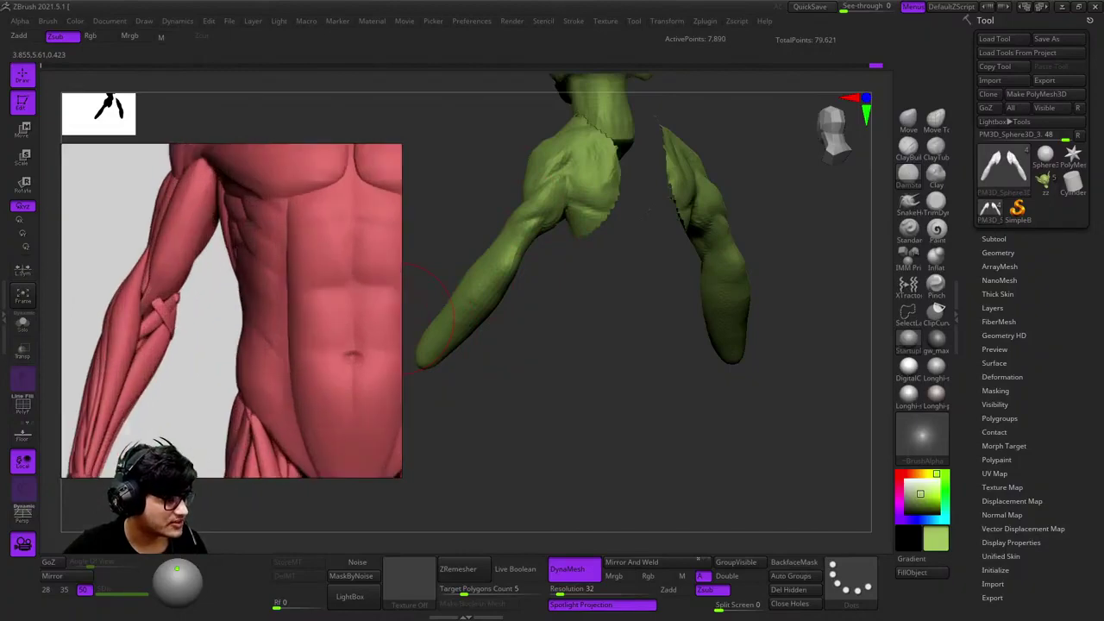
pyautogui.scroll(-1, 126, 427)
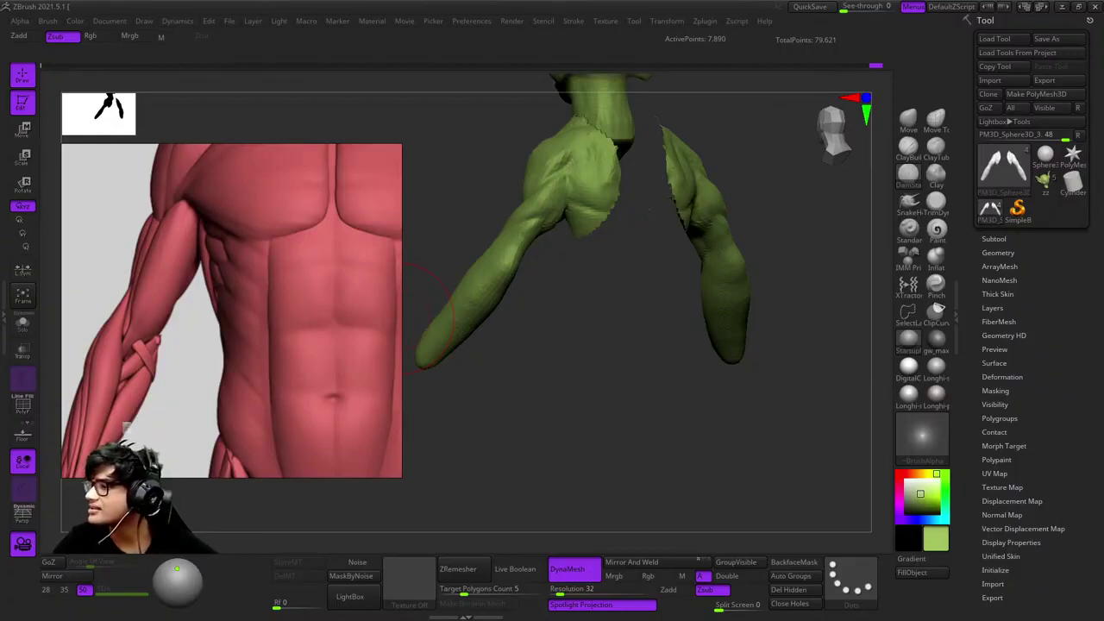
# Sculpt the biceps and the muscles at the back of the upper arm, following the red anatomy reference
pyautogui.moveTo(577, 228)
pyautogui.mouseDown()
pyautogui.moveTo(529, 290)
pyautogui.moveTo(551, 293)
pyautogui.moveTo(592, 357)
pyautogui.moveTo(645, 308)
pyautogui.moveTo(645, 285)
pyautogui.moveTo(571, 313)
pyautogui.moveTo(784, 247)
pyautogui.moveTo(819, 259)
pyautogui.mouseUp()
pyautogui.moveTo(701, 249); pyautogui.dragTo(716, 225)
pyautogui.moveTo(732, 276); pyautogui.dragTo(739, 261)
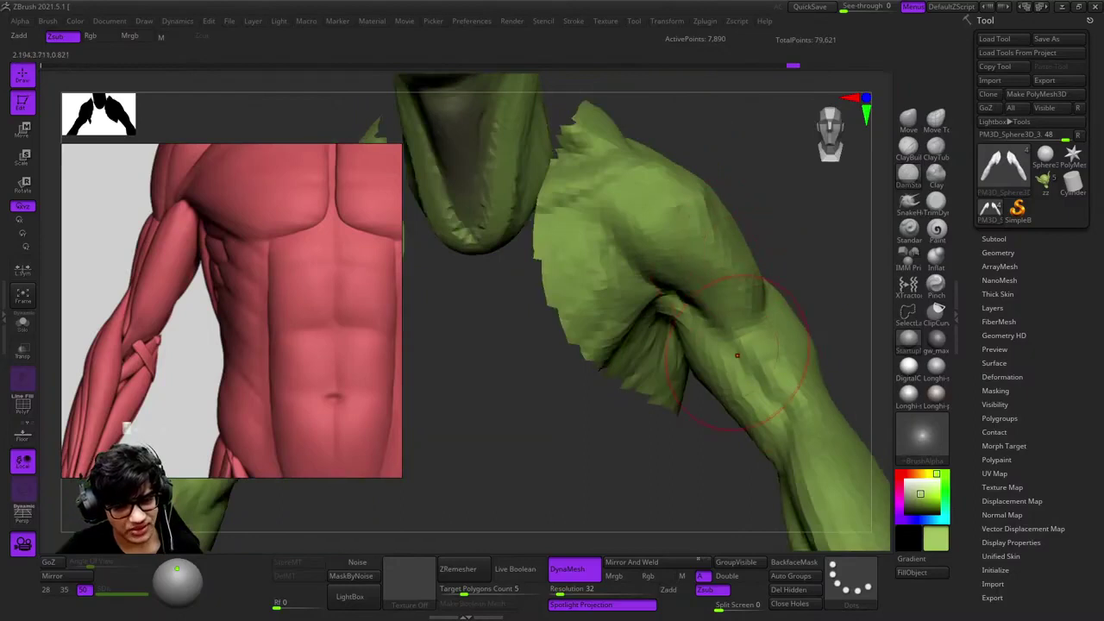
pyautogui.moveTo(738, 355)
pyautogui.mouseDown()
pyautogui.moveTo(629, 271)
pyautogui.moveTo(690, 250)
pyautogui.moveTo(651, 329)
pyautogui.moveTo(638, 285)
pyautogui.moveTo(672, 258)
pyautogui.moveTo(698, 311)
pyautogui.moveTo(664, 276)
pyautogui.moveTo(604, 247)
pyautogui.moveTo(620, 258)
pyautogui.moveTo(688, 249)
pyautogui.moveTo(665, 221)
pyautogui.moveTo(483, 351)
pyautogui.mouseUp()
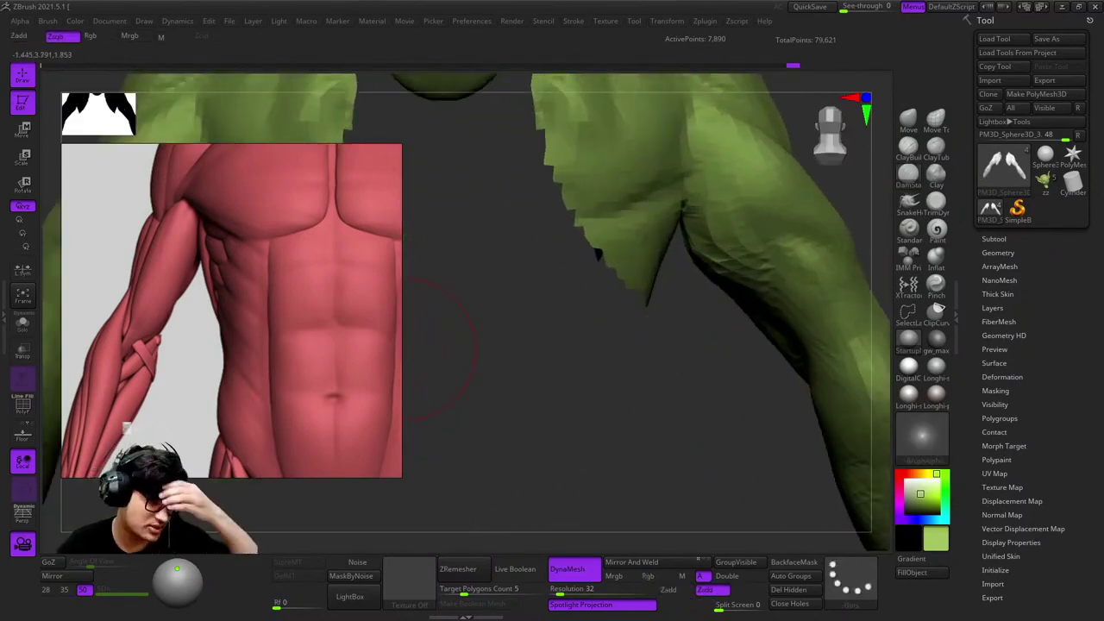
pyautogui.moveTo(541, 291); pyautogui.dragTo(578, 255)
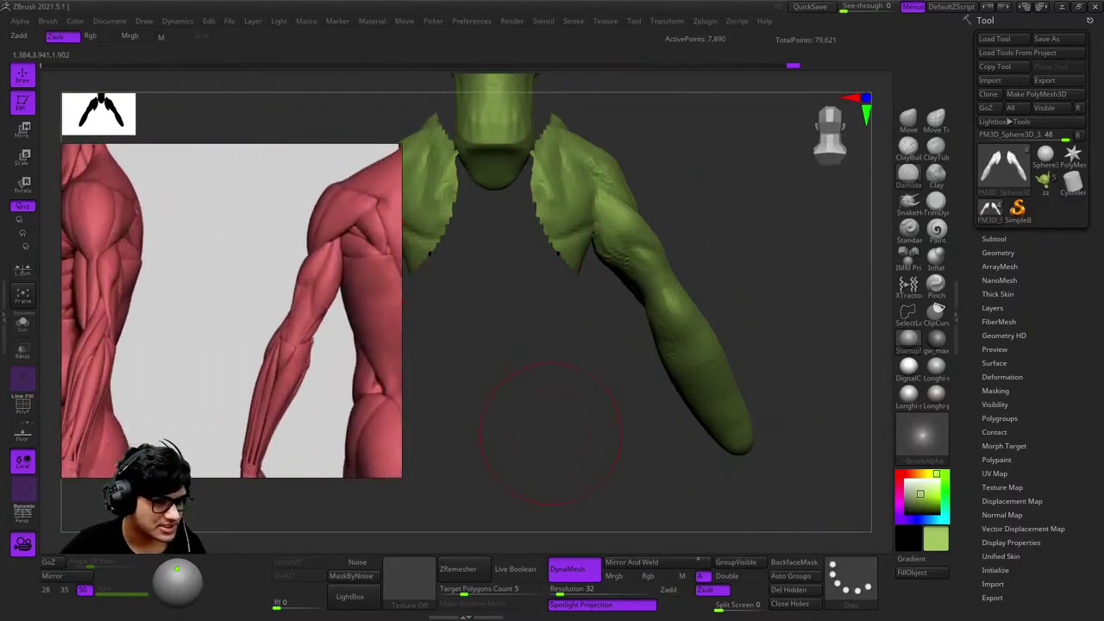
# Reshape the deltoid, upper arm and elbow in side view with the Move Topological brush, following the side and back anatomy references
pyautogui.moveTo(552, 431); pyautogui.dragTo(534, 479)
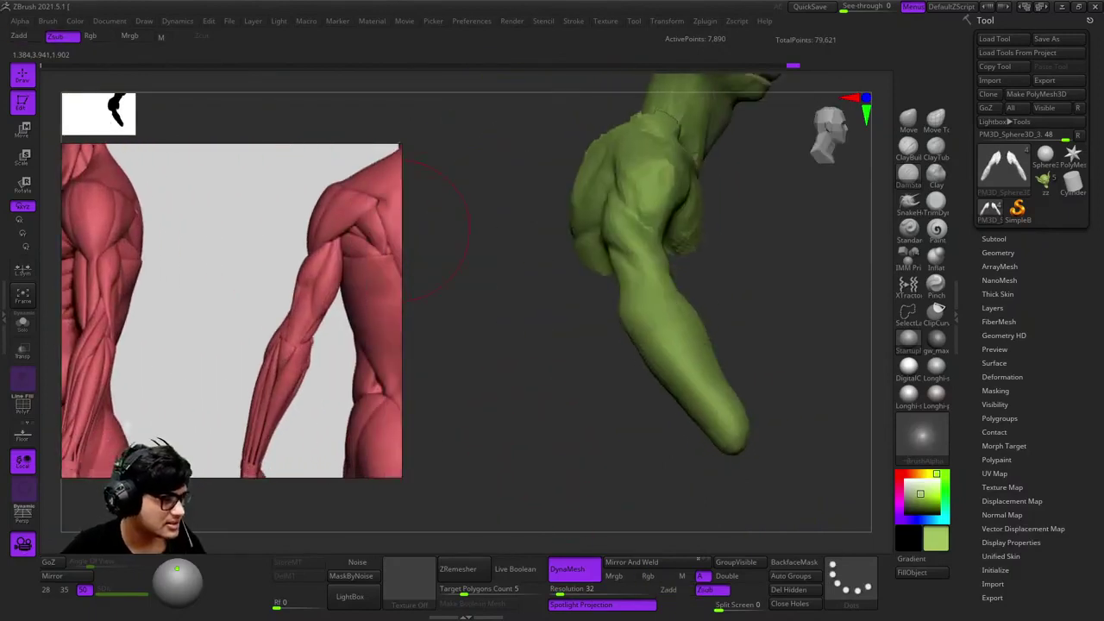
pyautogui.moveTo(431, 226)
pyautogui.mouseDown()
pyautogui.moveTo(665, 259)
pyautogui.moveTo(858, 177)
pyautogui.moveTo(603, 320)
pyautogui.moveTo(690, 246)
pyautogui.moveTo(653, 246)
pyautogui.moveTo(751, 234)
pyautogui.moveTo(759, 246)
pyautogui.moveTo(776, 233)
pyautogui.moveTo(802, 247)
pyautogui.moveTo(726, 215)
pyautogui.moveTo(702, 259)
pyautogui.moveTo(727, 320)
pyautogui.moveTo(759, 336)
pyautogui.moveTo(802, 327)
pyautogui.mouseUp()
pyautogui.press('space')
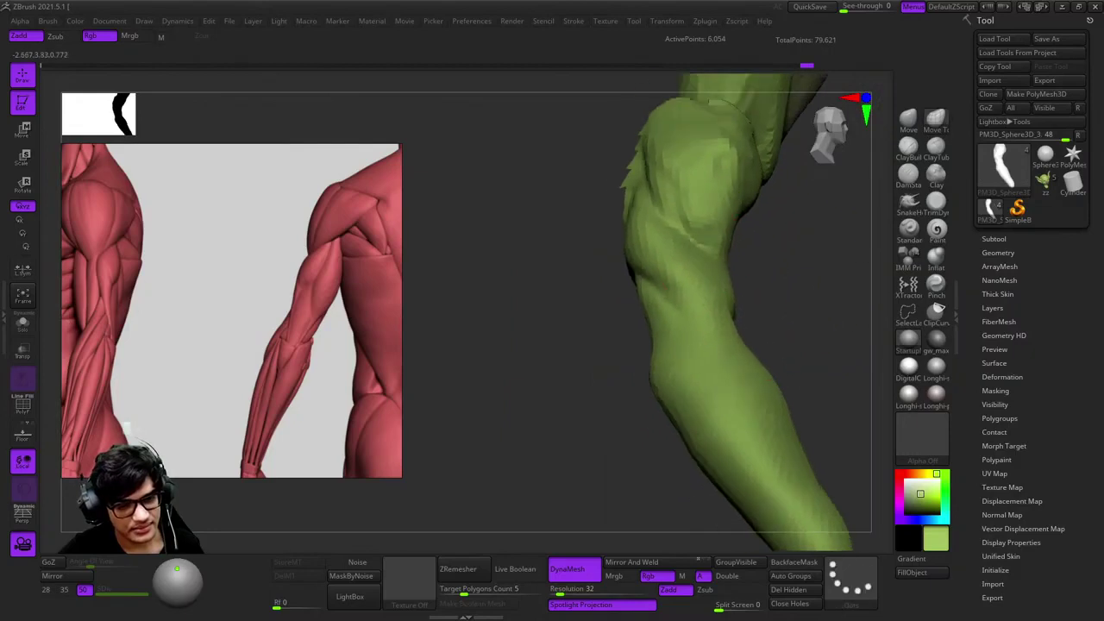
pyautogui.moveTo(735, 270); pyautogui.dragTo(709, 300)
pyautogui.moveTo(637, 312); pyautogui.dragTo(681, 284)
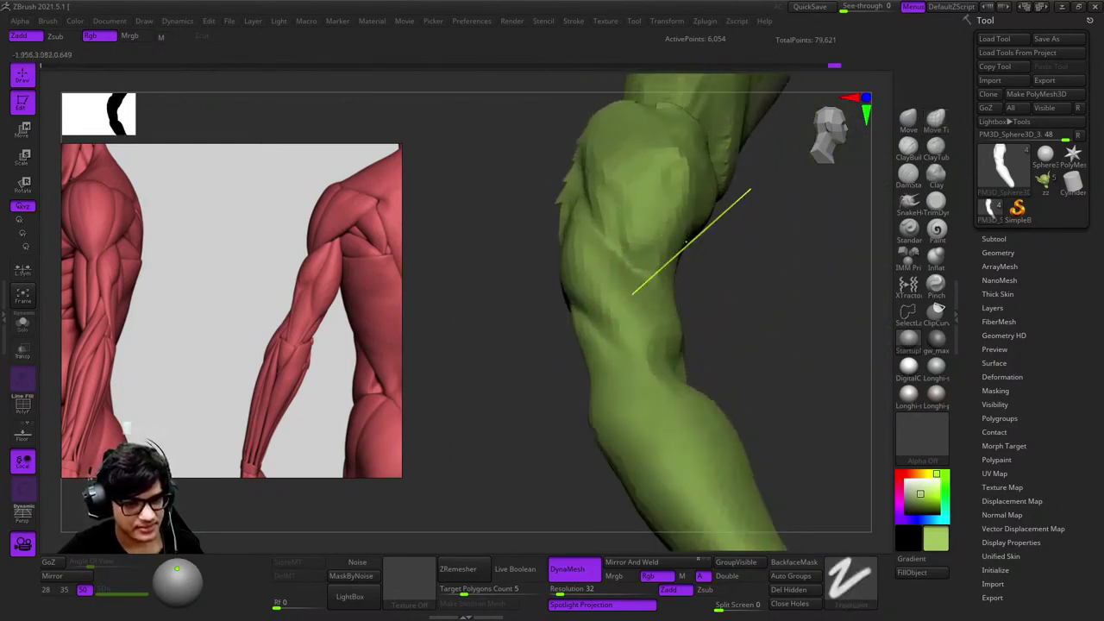
# Show the whole body again and adjust the shoulders, chest and upper back with the Move Topological brush
pyautogui.moveTo(685, 244)
pyautogui.mouseDown()
pyautogui.moveTo(715, 270)
pyautogui.moveTo(750, 224)
pyautogui.moveTo(592, 323)
pyautogui.moveTo(724, 351)
pyautogui.moveTo(716, 327)
pyautogui.moveTo(821, 332)
pyautogui.mouseUp()
pyautogui.press('space')
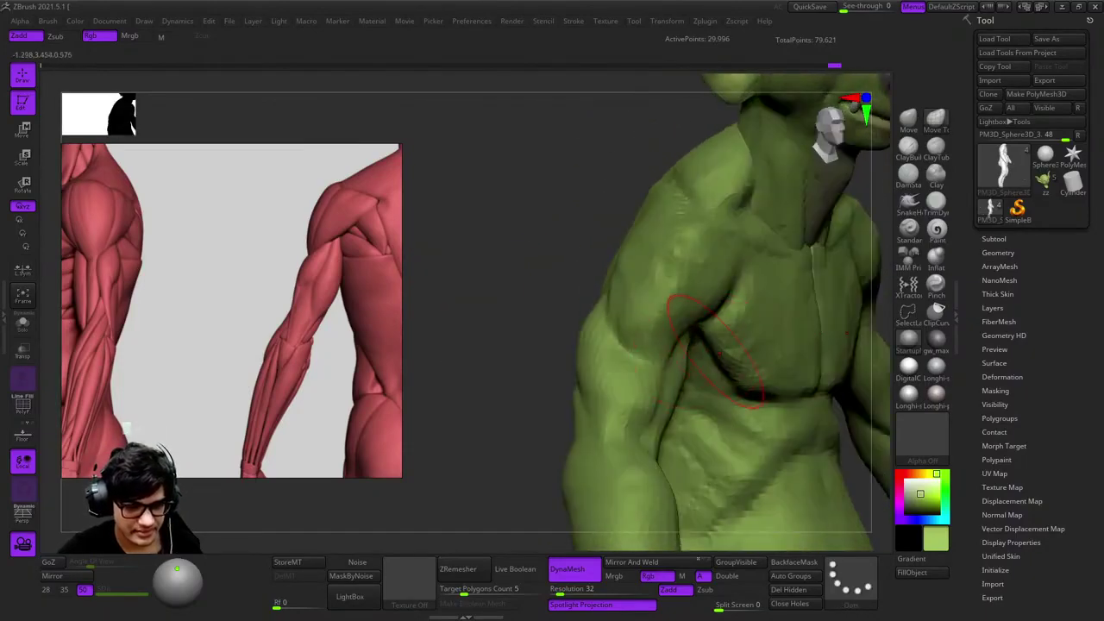
pyautogui.moveTo(715, 345)
pyautogui.mouseDown()
pyautogui.moveTo(702, 320)
pyautogui.moveTo(643, 342)
pyautogui.mouseUp()
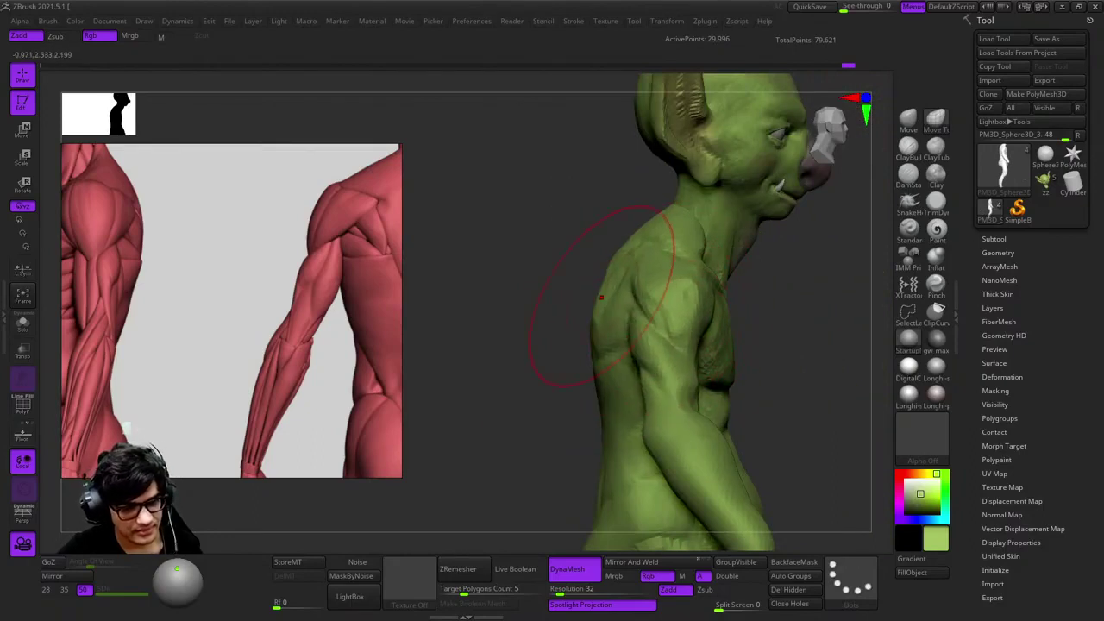
pyautogui.moveTo(618, 323)
pyautogui.mouseDown()
pyautogui.moveTo(595, 301)
pyautogui.moveTo(653, 357)
pyautogui.moveTo(638, 371)
pyautogui.moveTo(655, 353)
pyautogui.moveTo(673, 363)
pyautogui.mouseUp()
pyautogui.press('f')
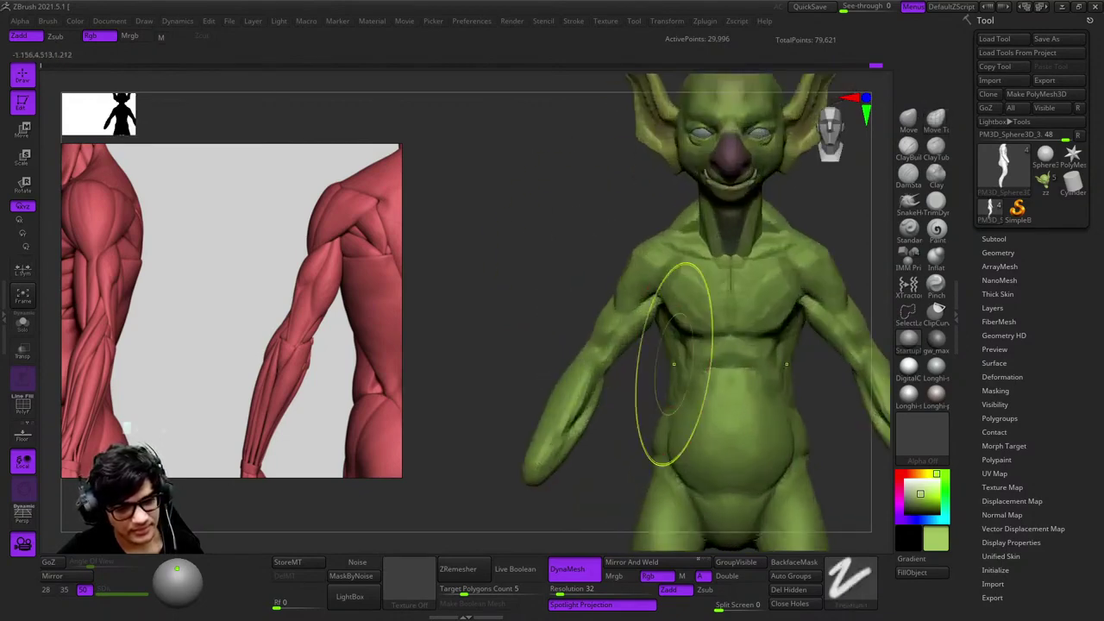
# Examine the full figure's proportions and silhouette in front view, both from far away and close up
pyautogui.press('f')
pyautogui.moveTo(742, 345)
pyautogui.keyDown('alt'); pyautogui.mouseDown()
pyautogui.moveTo(470, 336)
pyautogui.moveTo(643, 345)
pyautogui.moveTo(647, 388)
pyautogui.moveTo(653, 345)
pyautogui.moveTo(714, 357)
pyautogui.moveTo(638, 293)
pyautogui.moveTo(725, 311)
pyautogui.moveTo(702, 234)
pyautogui.moveTo(714, 357)
pyautogui.moveTo(742, 272)
pyautogui.moveTo(764, 327)
pyautogui.moveTo(692, 213)
pyautogui.moveTo(758, 277)
pyautogui.mouseUp(); pyautogui.keyUp('alt')
pyautogui.hotkey('shift', 'f')
pyautogui.hotkey('shift', 'f')
pyautogui.press('space')
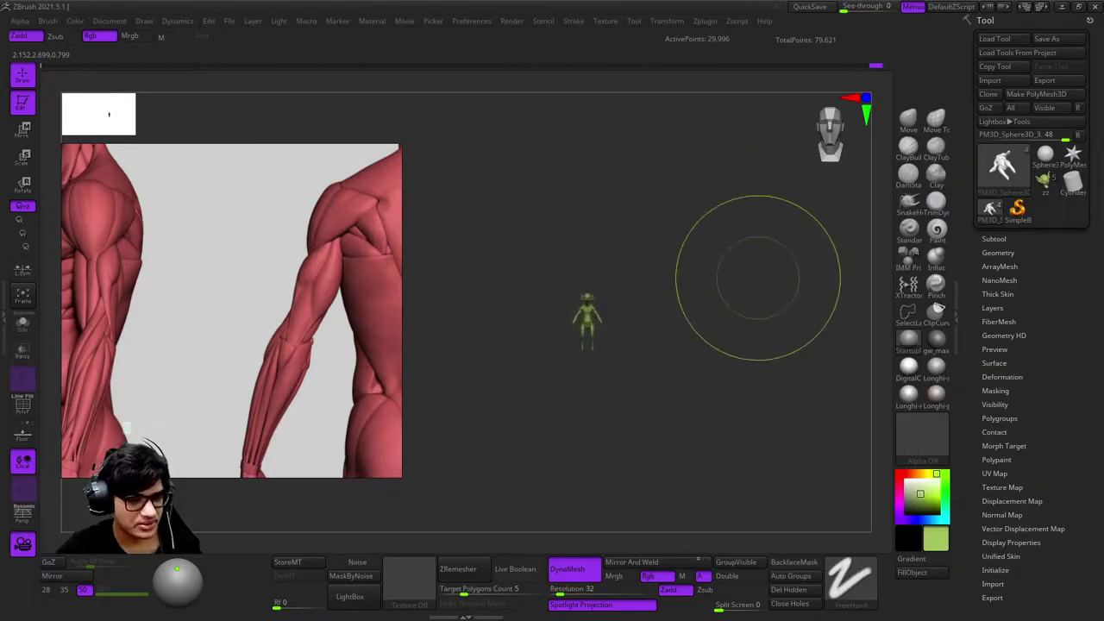
pyautogui.press('d')
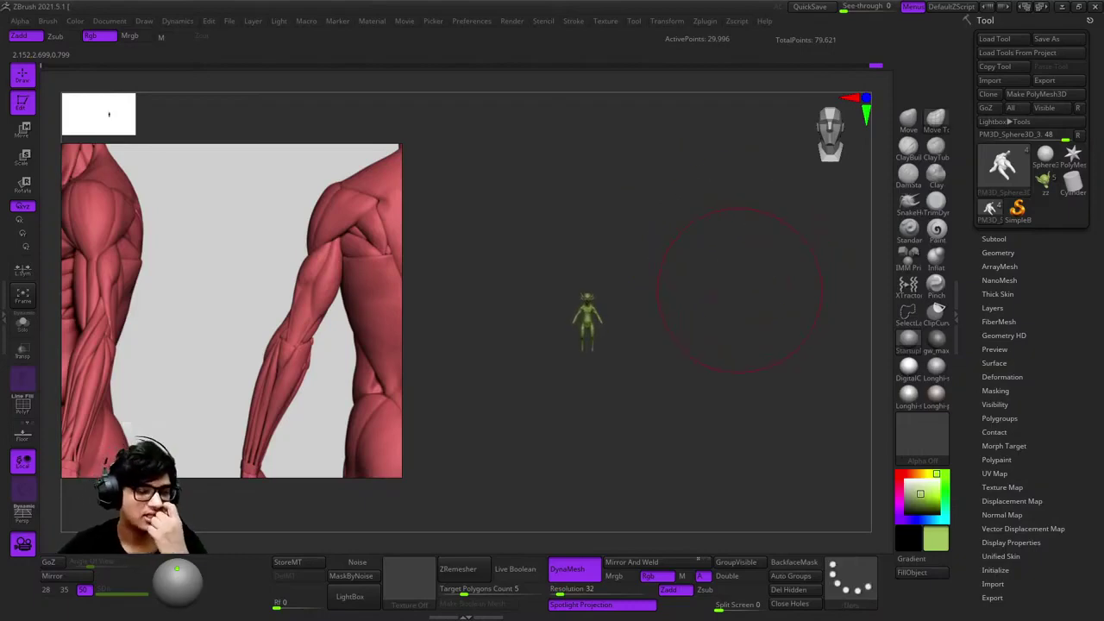
pyautogui.press('space')
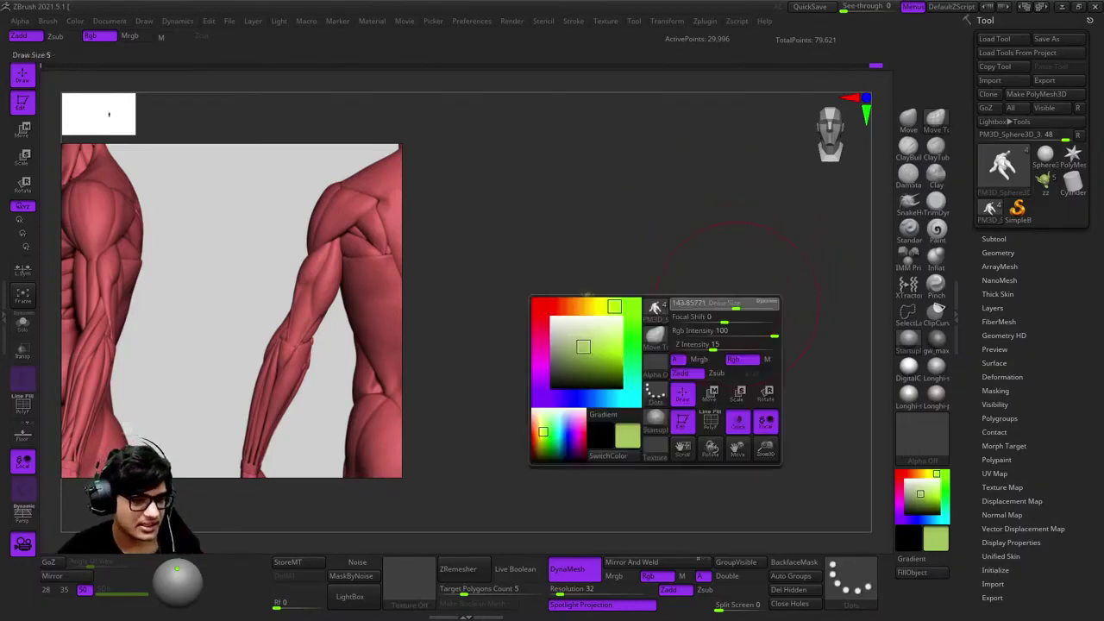
pyautogui.press('space')
pyautogui.press('d')
pyautogui.moveTo(638, 288)
pyautogui.keyDown('alt'); pyautogui.mouseDown()
pyautogui.moveTo(710, 345)
pyautogui.moveTo(681, 250)
pyautogui.mouseUp(); pyautogui.keyUp('alt')
pyautogui.press('d')
pyautogui.press('f')
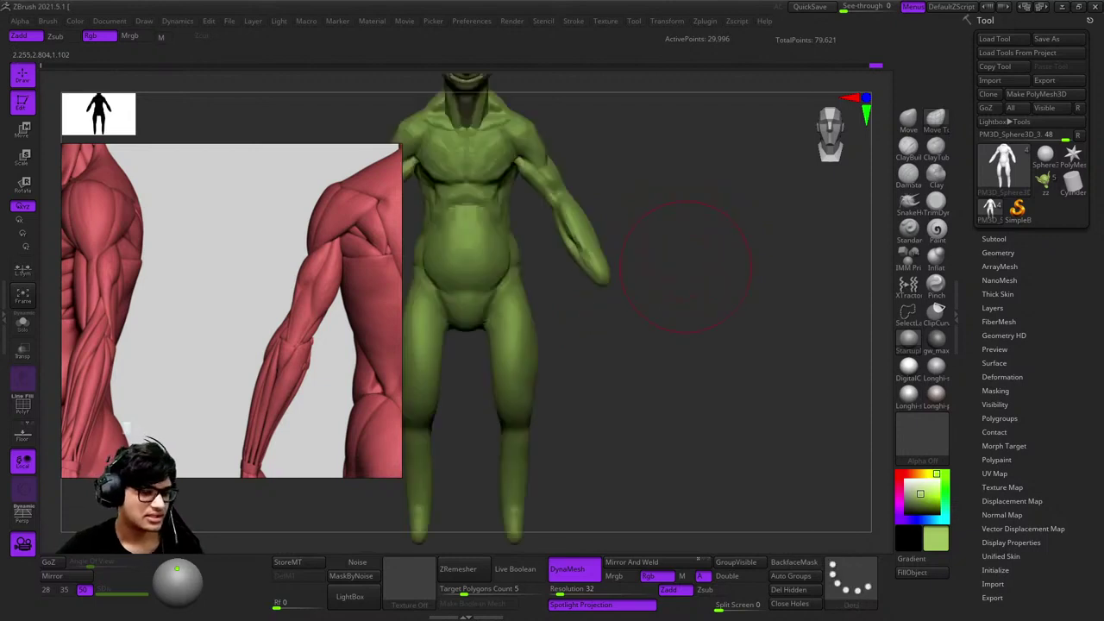
# Enlarge the silhouette thumbnail to size 232 and check the whole goblin's outline from a distance
pyautogui.moveTo(136, 116); pyautogui.dragTo(196, 116)
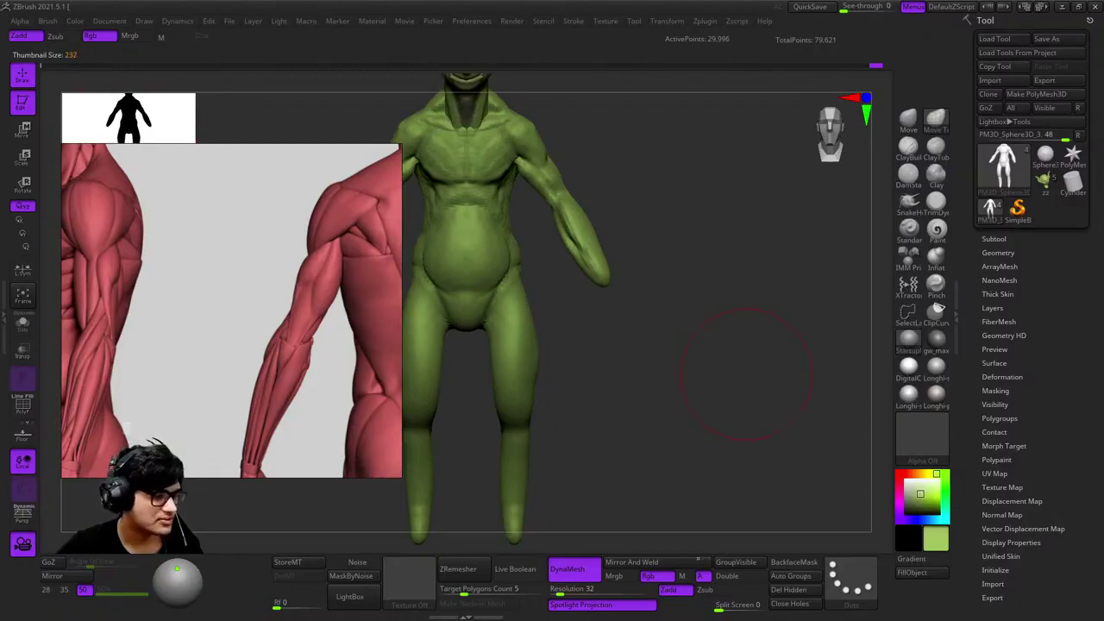
pyautogui.press('f')
pyautogui.keyDown('alt'); pyautogui.moveTo(702, 345); pyautogui.dragTo(721, 369); pyautogui.keyUp('alt')
pyautogui.moveTo(651, 274)
pyautogui.mouseDown()
pyautogui.moveTo(690, 298)
pyautogui.moveTo(673, 302)
pyautogui.moveTo(747, 343)
pyautogui.moveTo(707, 349)
pyautogui.moveTo(740, 353)
pyautogui.moveTo(697, 320)
pyautogui.moveTo(717, 330)
pyautogui.moveTo(727, 285)
pyautogui.moveTo(712, 295)
pyautogui.moveTo(706, 332)
pyautogui.moveTo(729, 345)
pyautogui.moveTo(715, 345)
pyautogui.mouseUp()
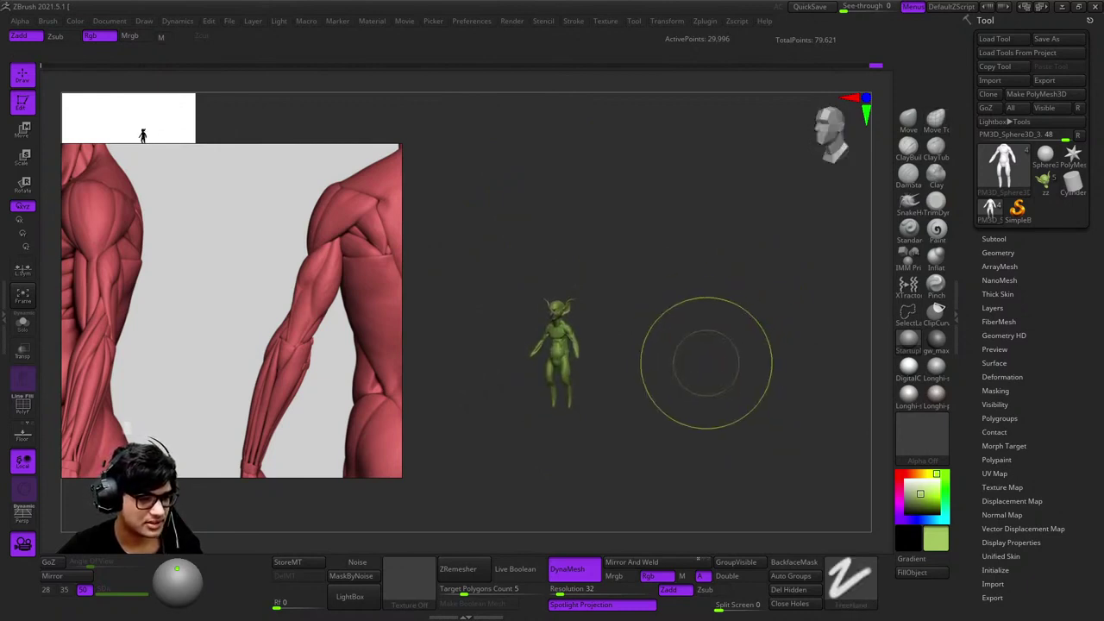
# Carve the separations between the deltoid, triceps and armpit on the back of the upper arm with the DamStandard brush
pyautogui.press('f')
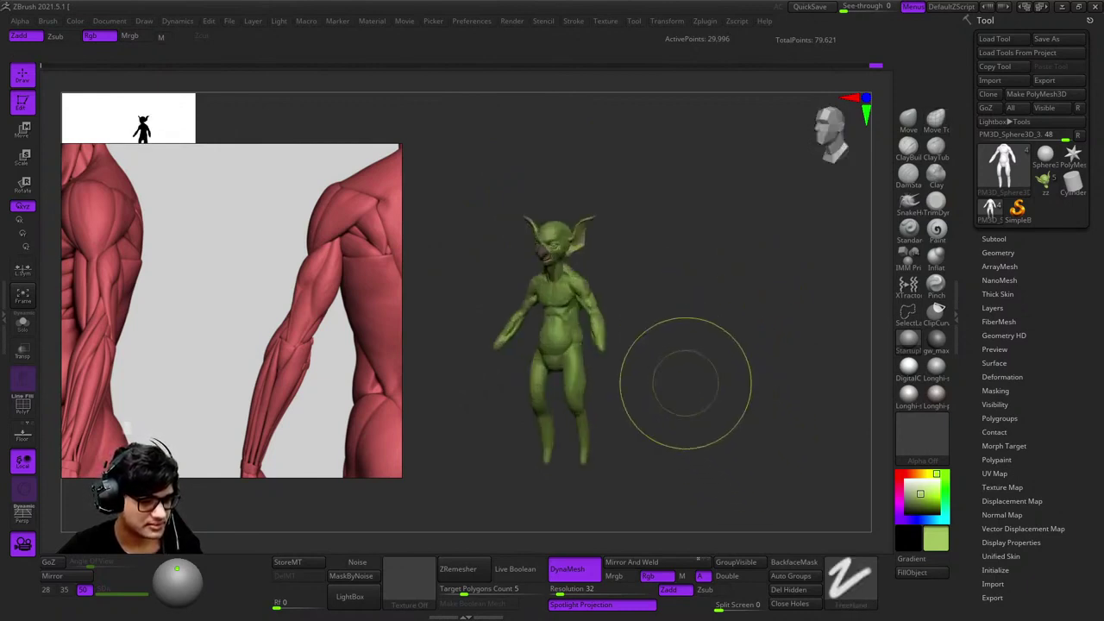
pyautogui.moveTo(682, 375)
pyautogui.keyDown('alt'); pyautogui.mouseDown()
pyautogui.moveTo(672, 308)
pyautogui.moveTo(656, 293)
pyautogui.moveTo(702, 333)
pyautogui.moveTo(665, 320)
pyautogui.moveTo(740, 291)
pyautogui.moveTo(689, 310)
pyautogui.mouseUp(); pyautogui.keyUp('alt')
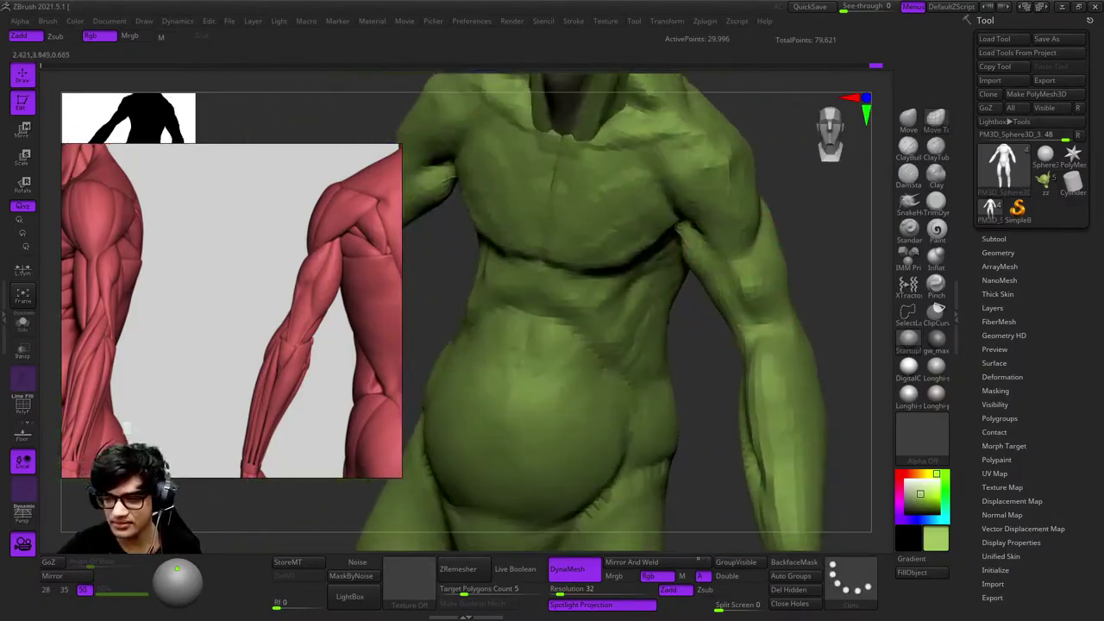
pyautogui.rightClick(681, 319)
pyautogui.moveTo(681, 319)
pyautogui.mouseDown(button='right')
pyautogui.moveTo(721, 263)
pyautogui.moveTo(770, 285)
pyautogui.mouseUp(button='right')
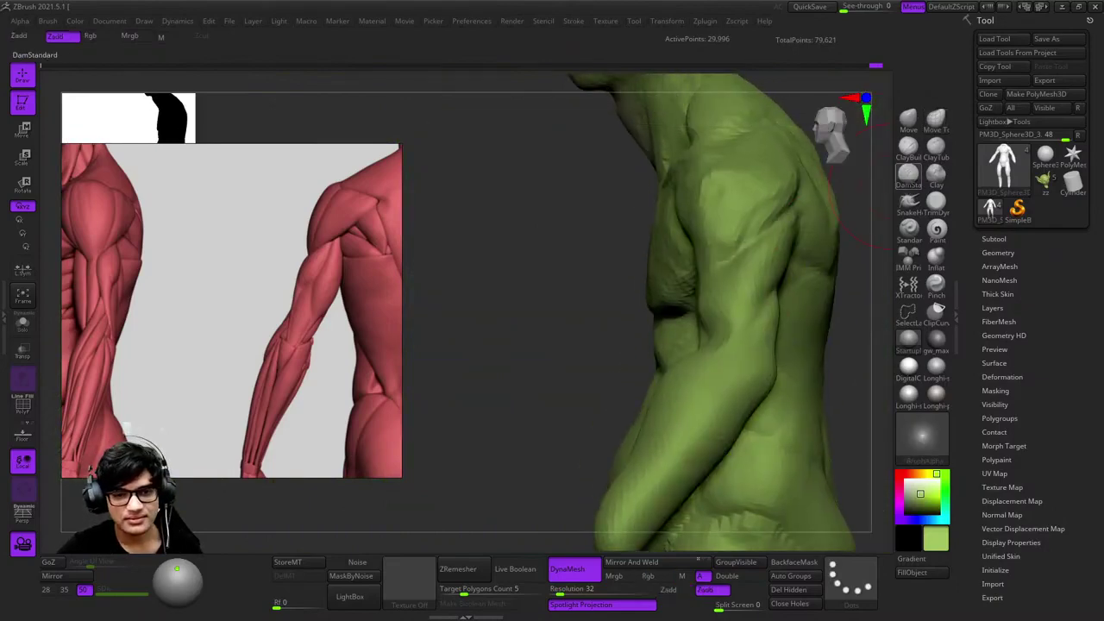
pyautogui.moveTo(850, 216)
pyautogui.mouseDown(button='right')
pyautogui.moveTo(776, 285)
pyautogui.moveTo(761, 250)
pyautogui.moveTo(707, 303)
pyautogui.moveTo(693, 285)
pyautogui.moveTo(704, 240)
pyautogui.mouseUp(button='right')
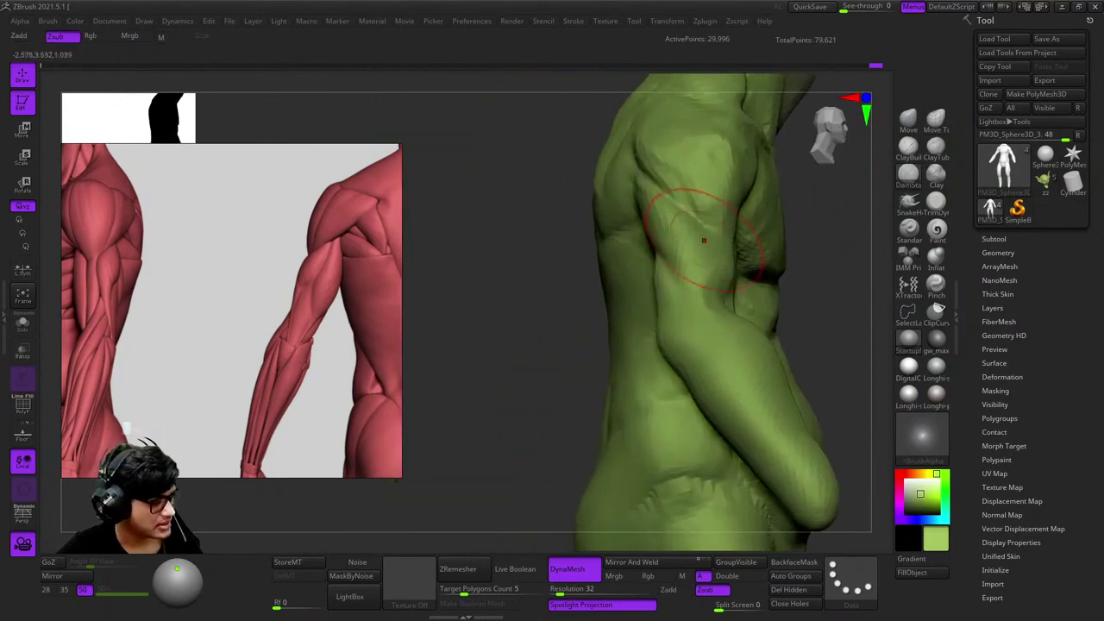
pyautogui.moveTo(687, 373); pyautogui.dragTo(643, 260, button='right')
pyautogui.moveTo(690, 327); pyautogui.dragTo(663, 290, button='right')
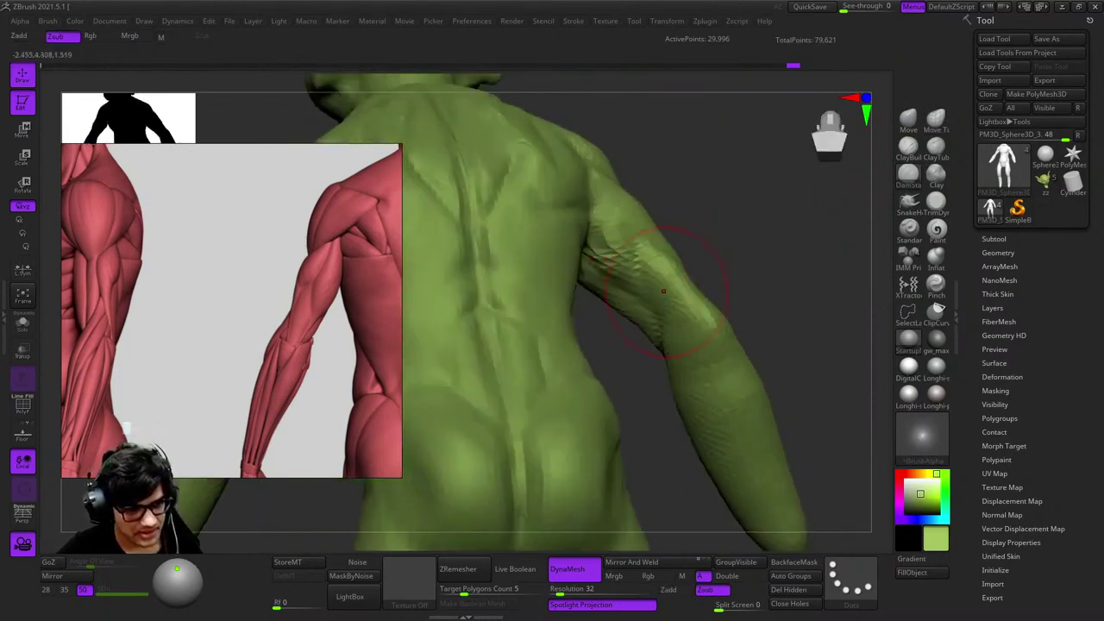
pyautogui.moveTo(731, 349); pyautogui.dragTo(715, 320, button='right')
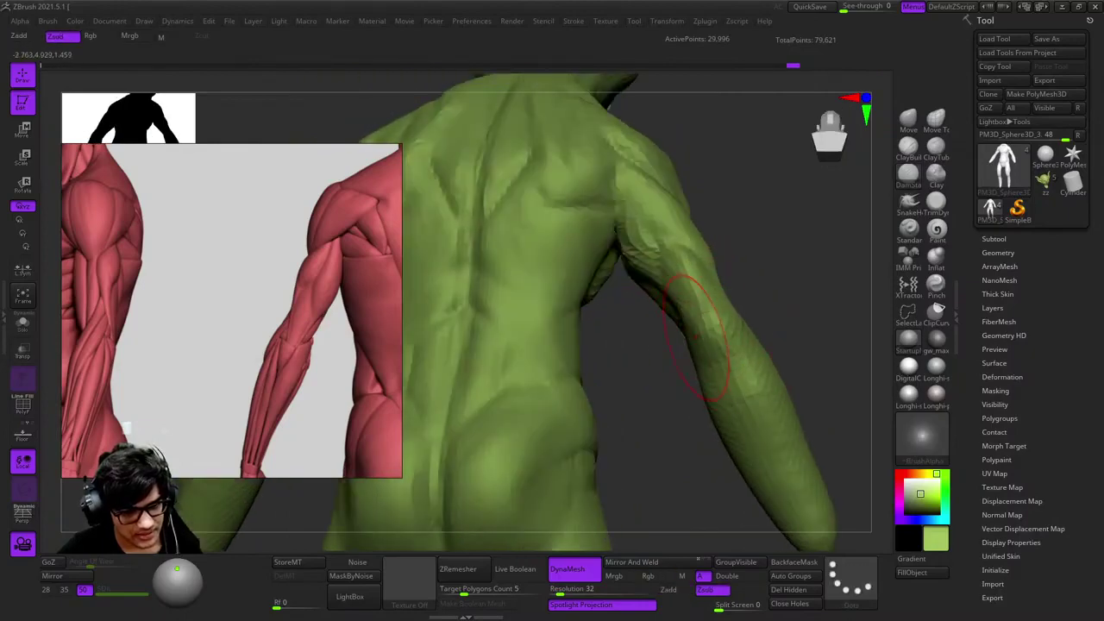
pyautogui.moveTo(770, 296)
pyautogui.mouseDown(button='right')
pyautogui.moveTo(742, 318)
pyautogui.moveTo(652, 283)
pyautogui.moveTo(690, 315)
pyautogui.moveTo(630, 261)
pyautogui.moveTo(715, 320)
pyautogui.moveTo(695, 293)
pyautogui.mouseUp(button='right')
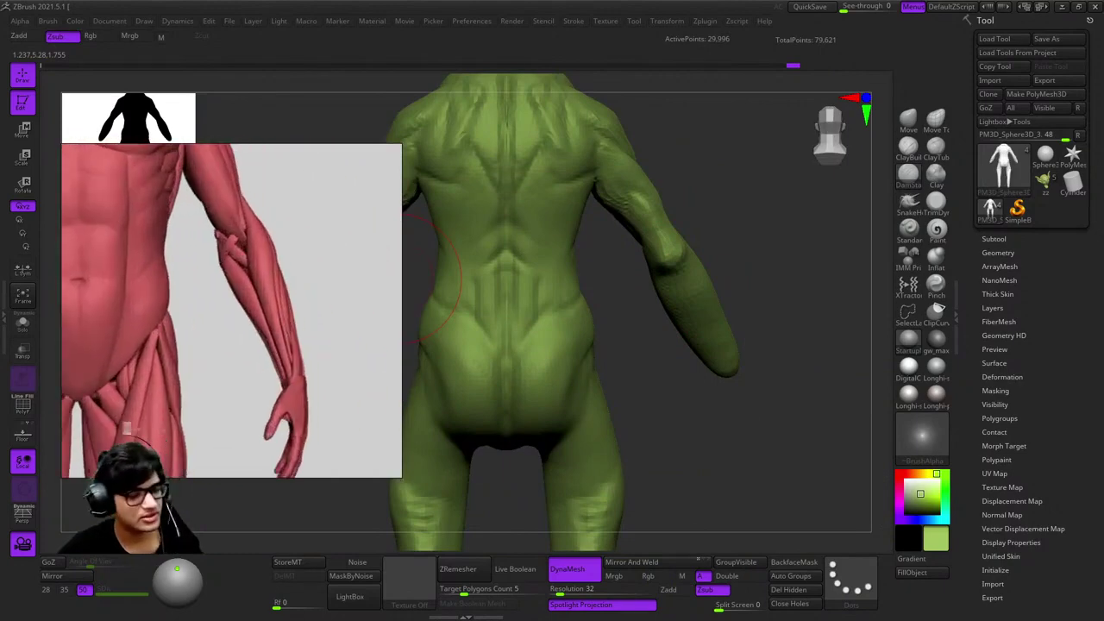
# Define the elbow and the back planes of the forearm with the DamStandard brush, following the arm muscle reference
pyautogui.moveTo(435, 276); pyautogui.dragTo(690, 242, button='right')
pyautogui.press('space')
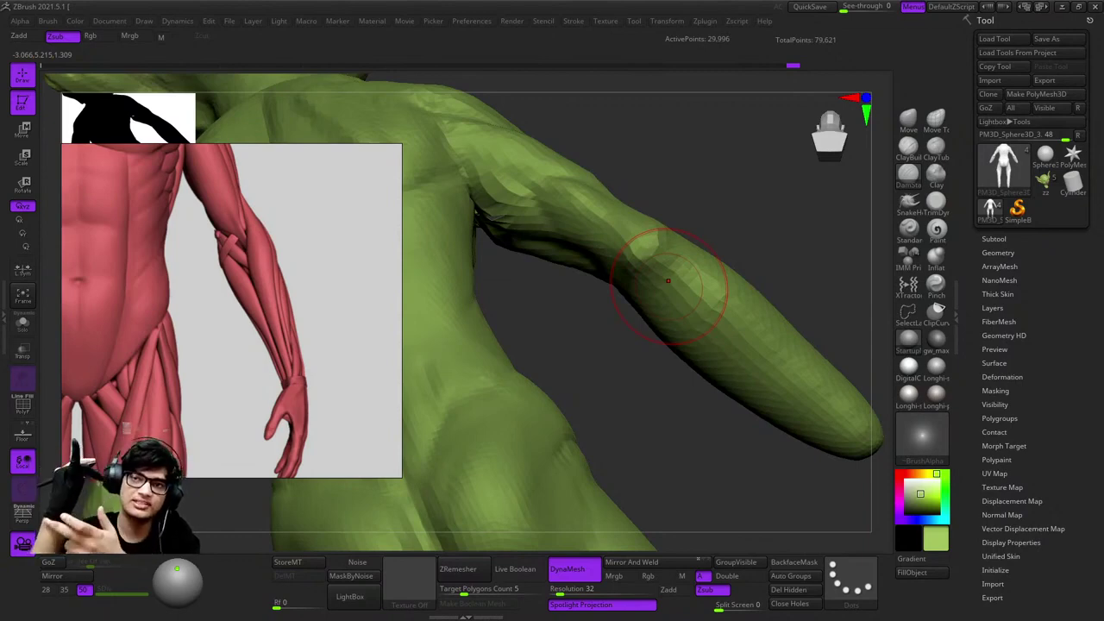
pyautogui.moveTo(690, 181)
pyautogui.mouseDown(button='right')
pyautogui.moveTo(673, 224)
pyautogui.moveTo(569, 336)
pyautogui.mouseUp(button='right')
pyautogui.moveTo(716, 212)
pyautogui.mouseDown(button='right')
pyautogui.moveTo(655, 242)
pyautogui.moveTo(666, 247)
pyautogui.moveTo(680, 204)
pyautogui.mouseUp(button='right')
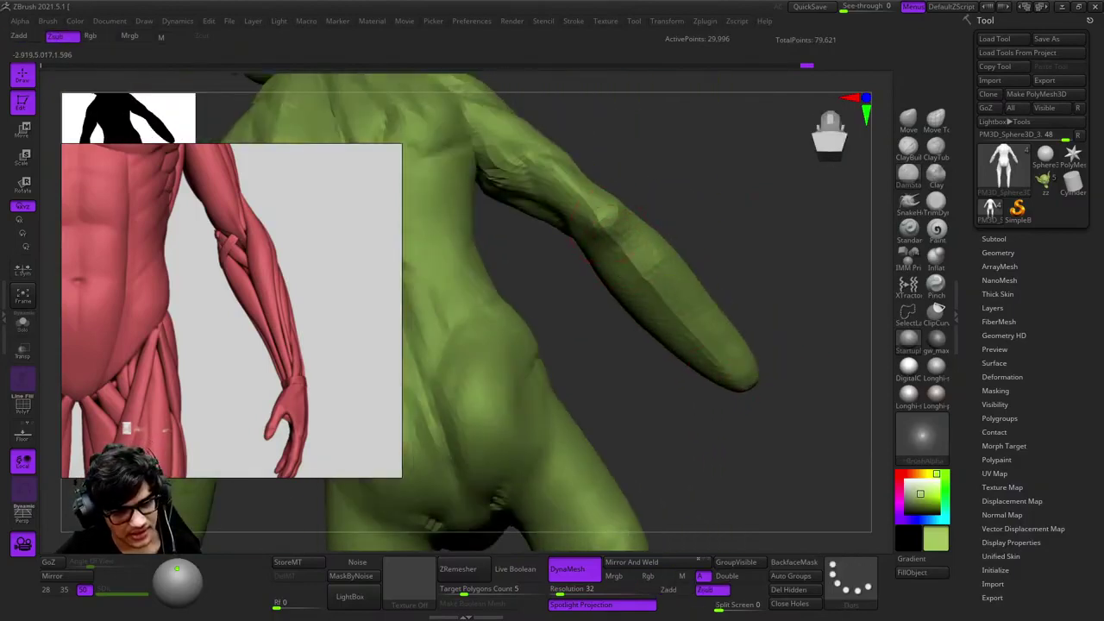
pyautogui.moveTo(604, 245); pyautogui.dragTo(702, 276, button='right')
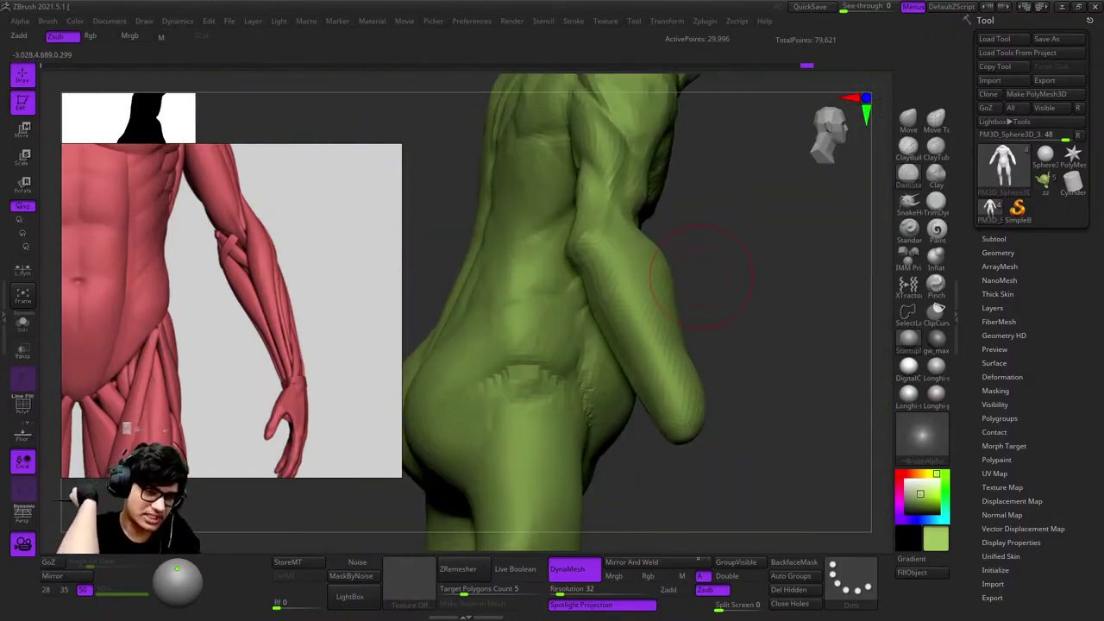
# Carve the muscle grooves along the front and inner side of the forearm with the DamStandard brush
pyautogui.moveTo(703, 276); pyautogui.dragTo(681, 270, button='right')
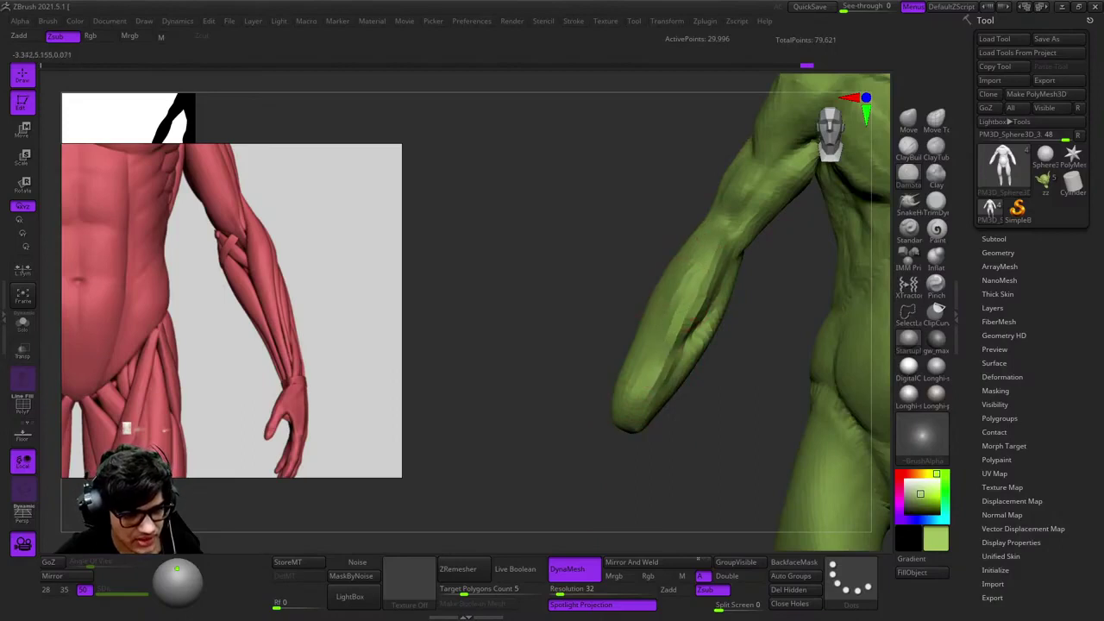
pyautogui.moveTo(681, 271); pyautogui.dragTo(670, 247, button='right')
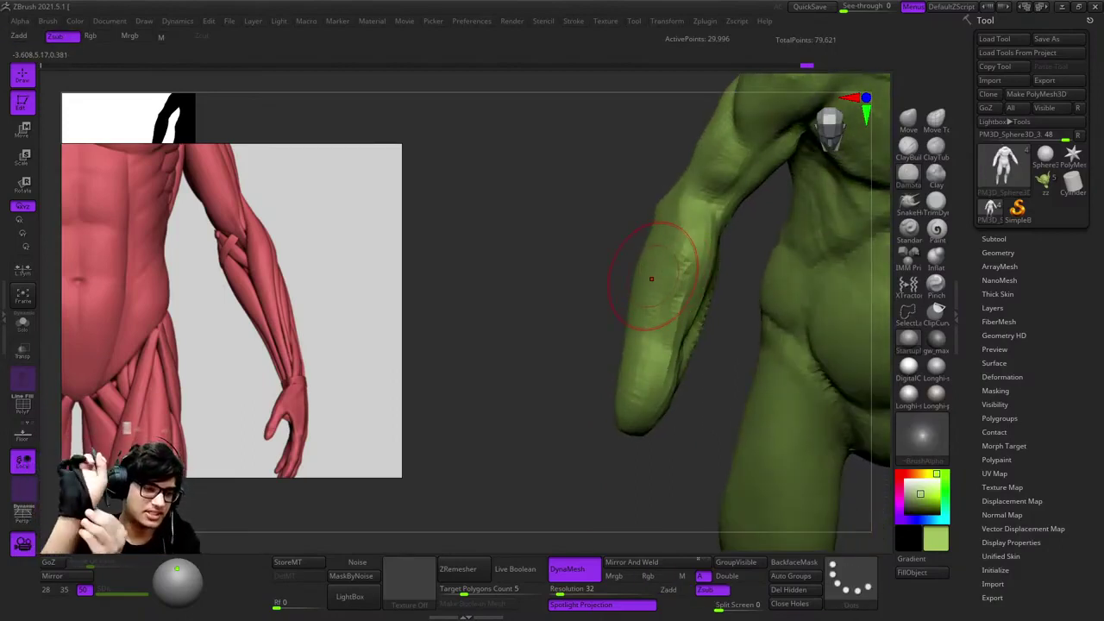
pyautogui.moveTo(651, 279); pyautogui.dragTo(601, 231, button='right')
pyautogui.moveTo(637, 362)
pyautogui.mouseDown(button='right')
pyautogui.moveTo(661, 333)
pyautogui.moveTo(708, 312)
pyautogui.moveTo(641, 250)
pyautogui.mouseUp(button='right')
pyautogui.press('b')
pyautogui.press('d')
pyautogui.press('s')
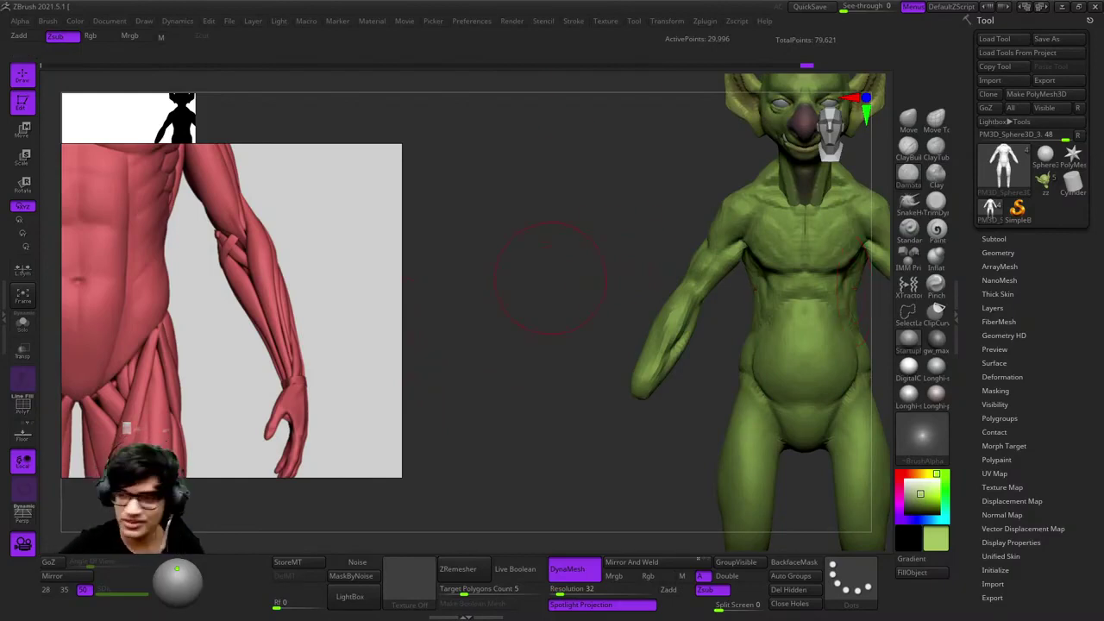
# Reshape the forearm in front view with the Move Topological brush, slimming it toward the wrist
pyautogui.press('b')
pyautogui.press('s')
pyautogui.press('t')
pyautogui.press('f')
pyautogui.hotkey('shift', 'f')
pyautogui.hotkey('shift', 'f')
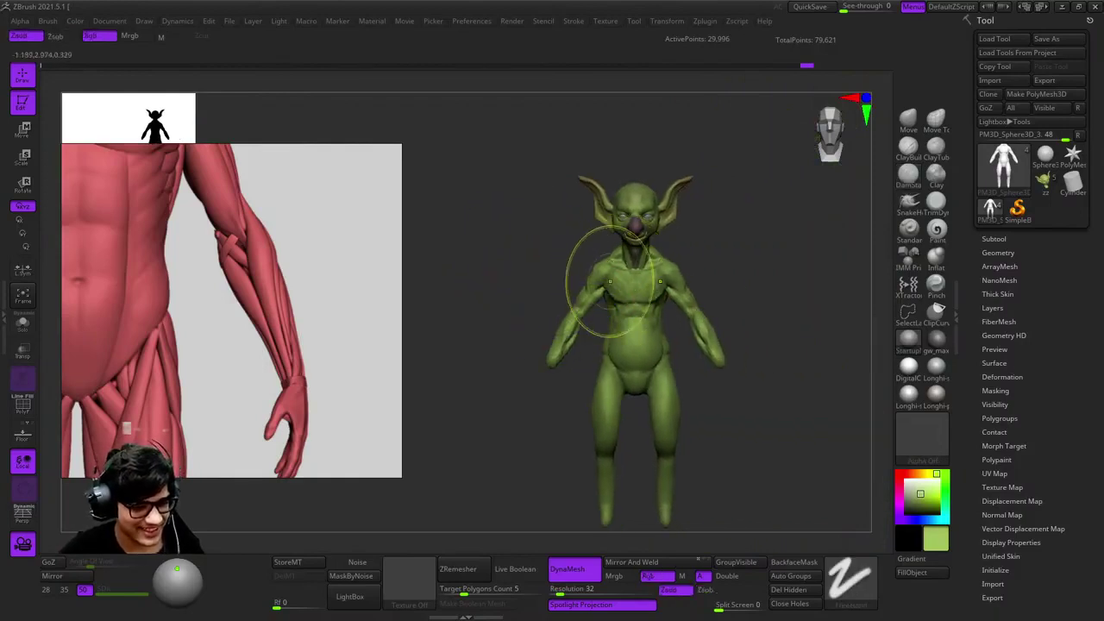
pyautogui.keyDown('alt'); pyautogui.moveTo(610, 281); pyautogui.dragTo(578, 250, button='right'); pyautogui.keyUp('alt')
pyautogui.moveTo(710, 265); pyautogui.dragTo(652, 297)
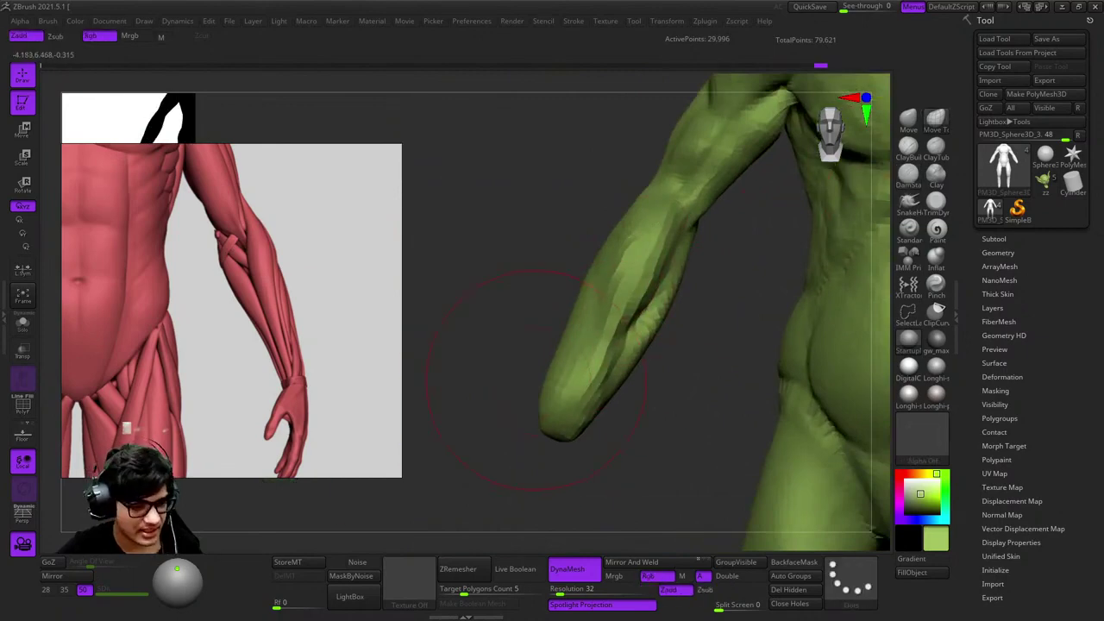
pyautogui.moveTo(536, 358); pyautogui.dragTo(604, 394)
pyautogui.press('space')
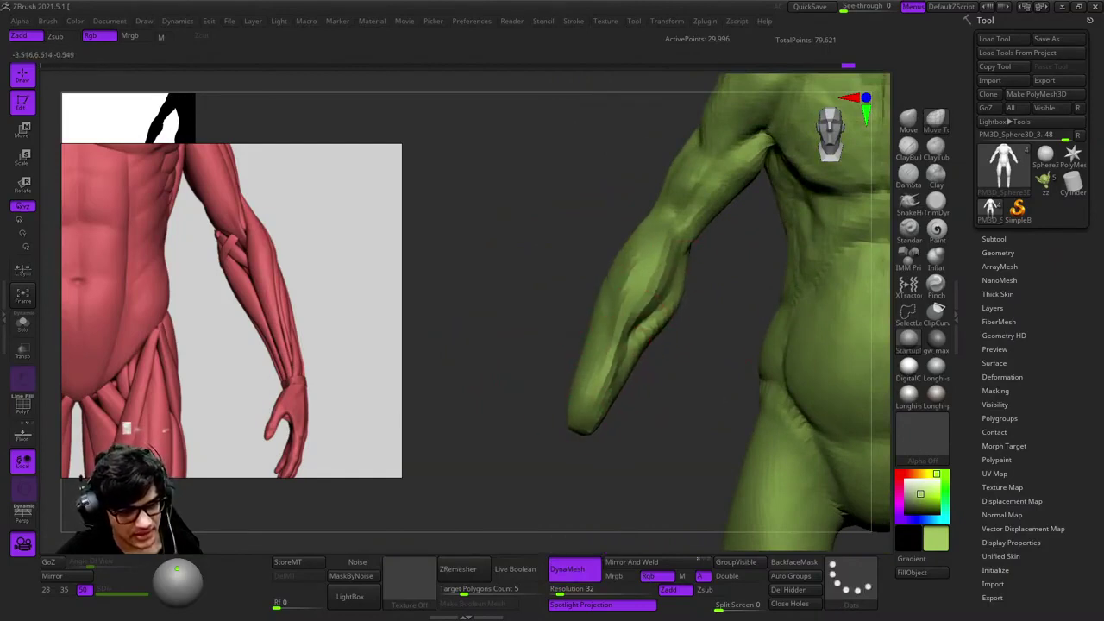
pyautogui.moveTo(604, 394); pyautogui.dragTo(634, 379)
# Refine the forearm and elbow contours from several angles with Move Topological and check the whole figure from behind
pyautogui.moveTo(612, 334); pyautogui.dragTo(774, 270)
pyautogui.moveTo(697, 335)
pyautogui.mouseDown()
pyautogui.moveTo(739, 296)
pyautogui.moveTo(724, 310)
pyautogui.mouseUp()
pyautogui.press('space')
pyautogui.moveTo(772, 268)
pyautogui.mouseDown()
pyautogui.moveTo(785, 233)
pyautogui.moveTo(697, 307)
pyautogui.moveTo(715, 320)
pyautogui.mouseUp()
pyautogui.press('space')
pyautogui.press('f')
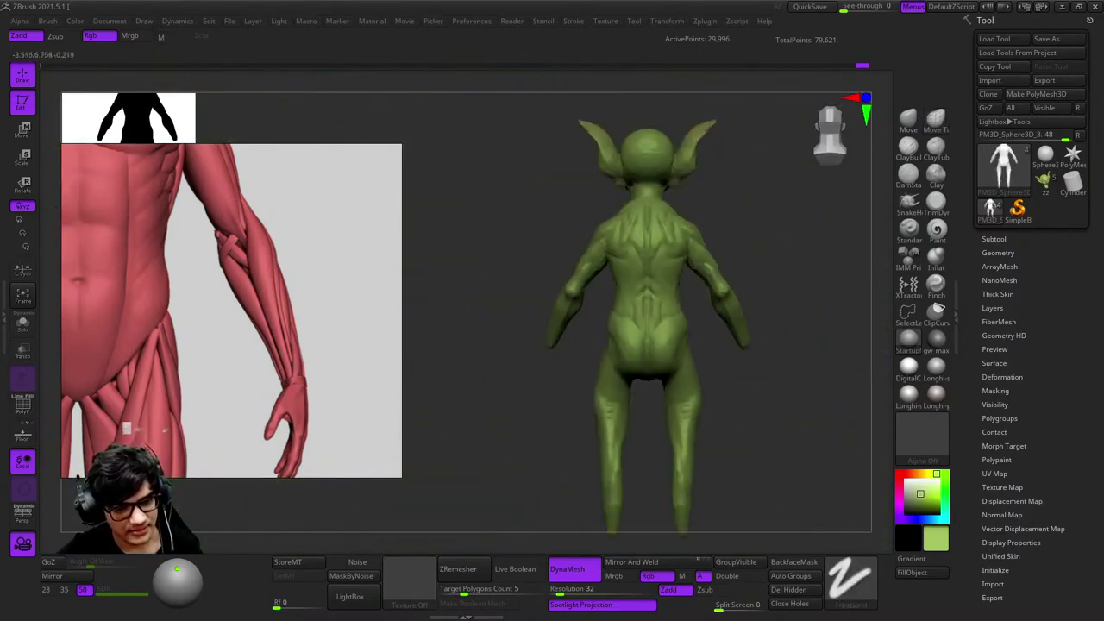
# Isolate the arms by hiding the rest of the body
pyautogui.moveTo(739, 370)
pyautogui.keyDown('alt'); pyautogui.mouseDown()
pyautogui.moveTo(730, 327)
pyautogui.moveTo(711, 345)
pyautogui.moveTo(592, 333)
pyautogui.moveTo(683, 275)
pyautogui.moveTo(621, 302)
pyautogui.moveTo(702, 258)
pyautogui.moveTo(677, 321)
pyautogui.moveTo(530, 318)
pyautogui.moveTo(681, 241)
pyautogui.mouseUp(); pyautogui.keyUp('alt')
pyautogui.press('space')
pyautogui.press('space')
pyautogui.keyDown('ctrl'); pyautogui.keyDown('shift'); pyautogui.click(672, 285); pyautogui.keyUp('shift'); pyautogui.keyUp('ctrl')
pyautogui.moveTo(652, 285); pyautogui.dragTo(609, 313)
pyautogui.hotkey('shift', 'f')
pyautogui.hotkey('shift', 'f')
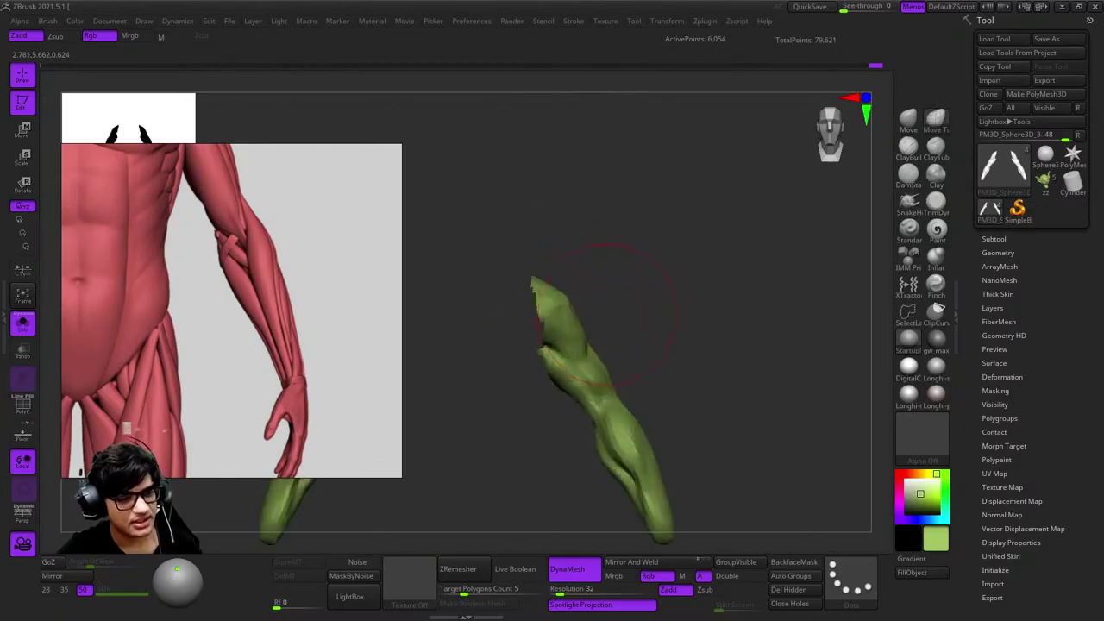
# Reshape the isolated forearm's inner contour and elbow area with the Move Topological brush at varied brush sizes
pyautogui.moveTo(712, 420); pyautogui.dragTo(781, 276)
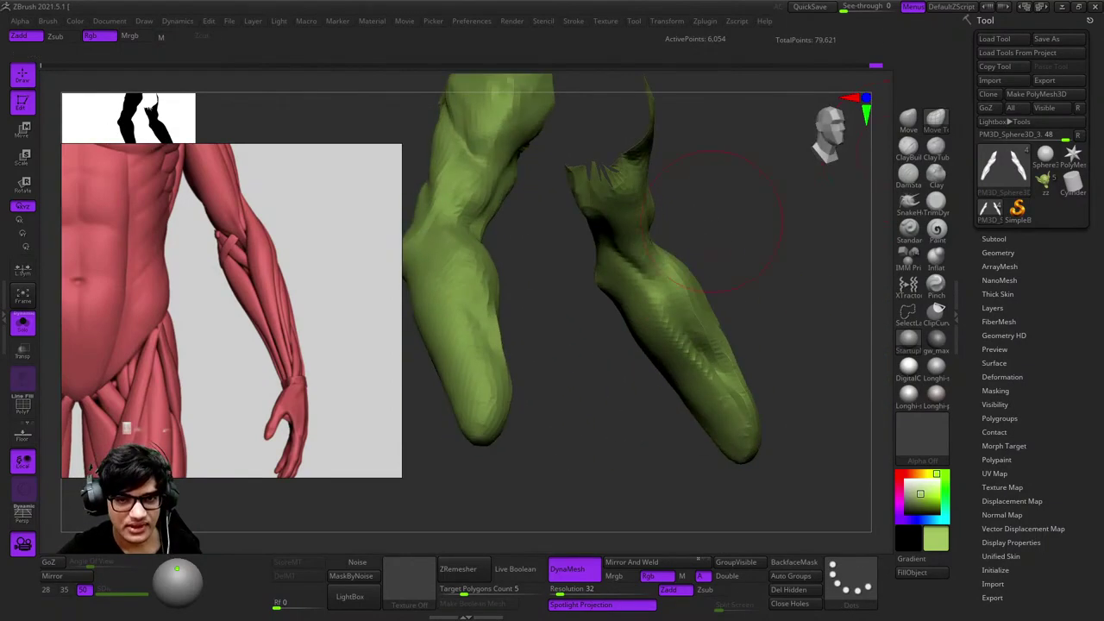
pyautogui.moveTo(854, 186); pyautogui.dragTo(627, 284)
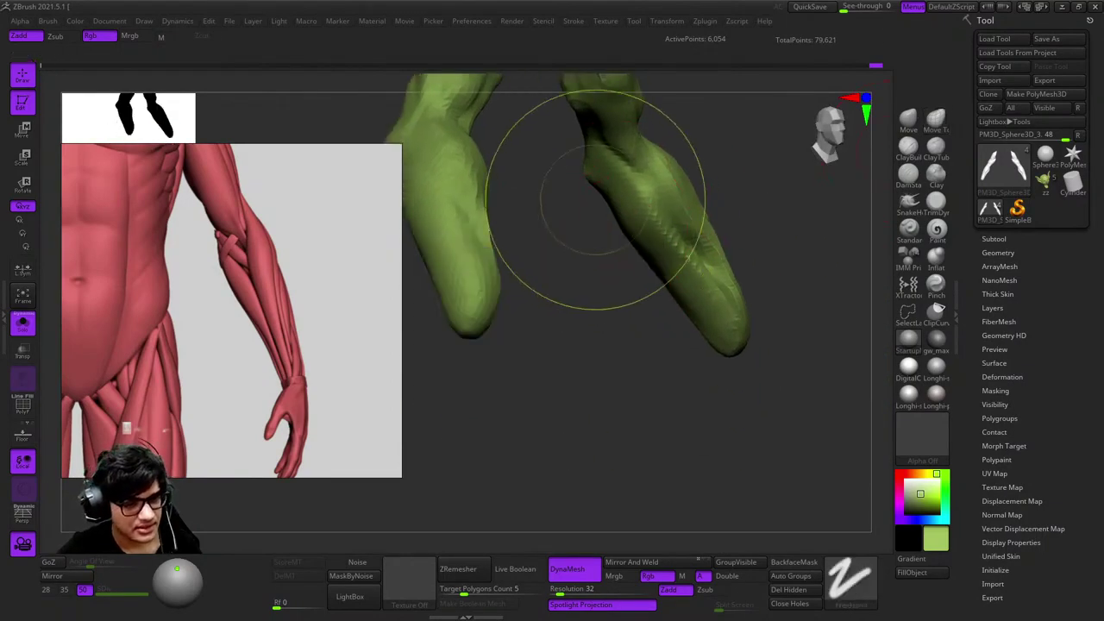
pyautogui.moveTo(578, 197); pyautogui.dragTo(619, 211)
pyautogui.press('space')
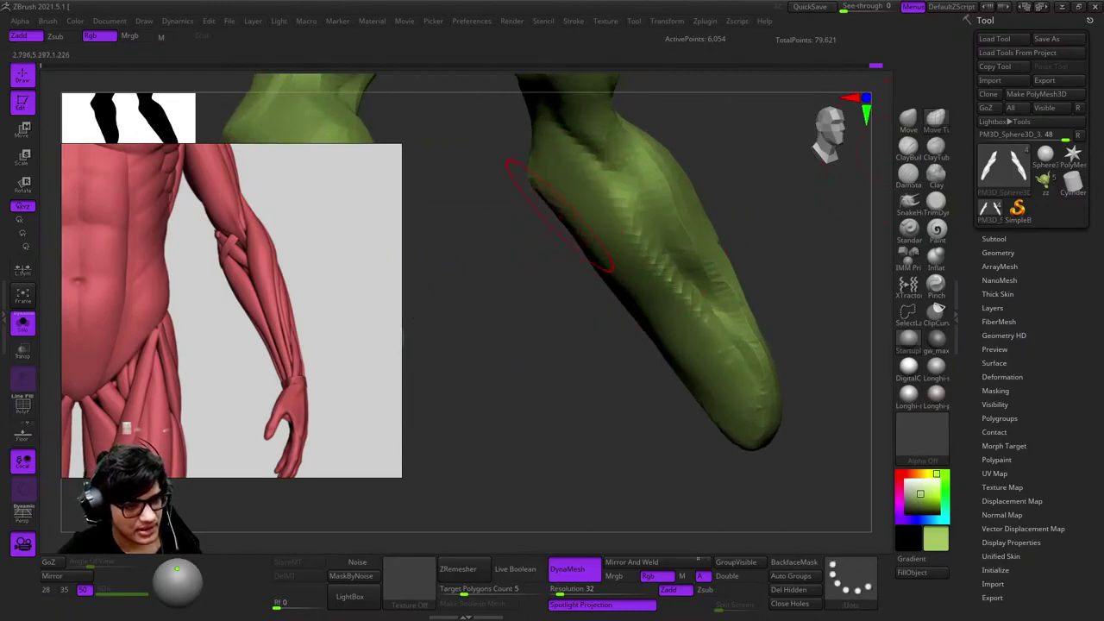
pyautogui.moveTo(533, 185); pyautogui.dragTo(569, 226)
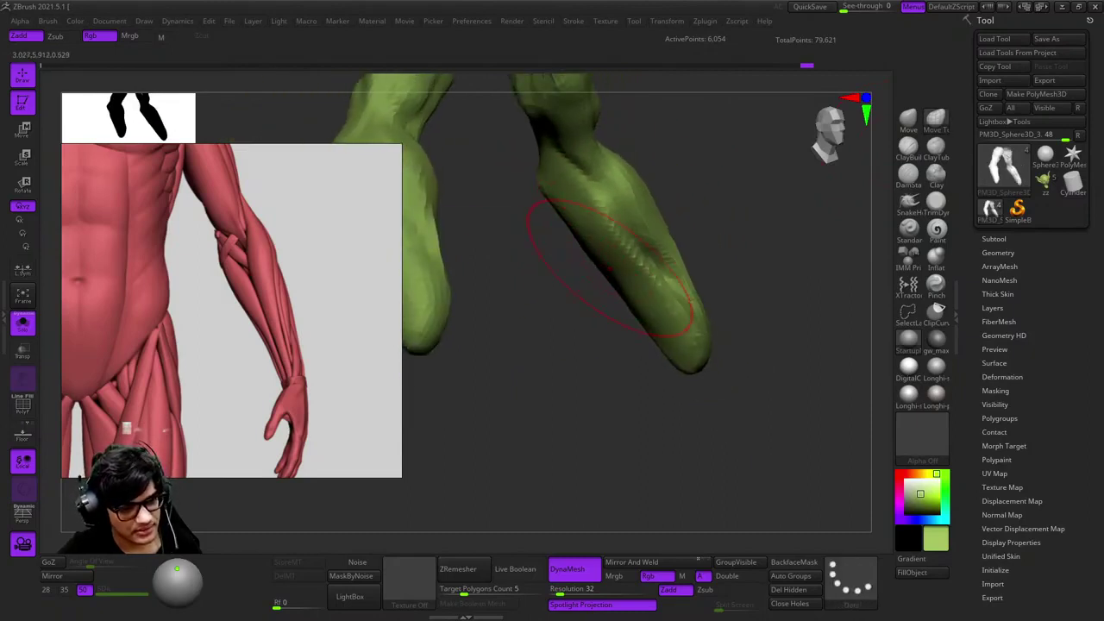
pyautogui.moveTo(668, 269)
pyautogui.mouseDown()
pyautogui.moveTo(680, 268)
pyautogui.moveTo(690, 353)
pyautogui.moveTo(664, 250)
pyautogui.moveTo(665, 210)
pyautogui.moveTo(686, 177)
pyautogui.moveTo(690, 250)
pyautogui.moveTo(665, 296)
pyautogui.moveTo(702, 283)
pyautogui.moveTo(679, 349)
pyautogui.moveTo(646, 308)
pyautogui.moveTo(686, 339)
pyautogui.mouseUp()
pyautogui.press('space')
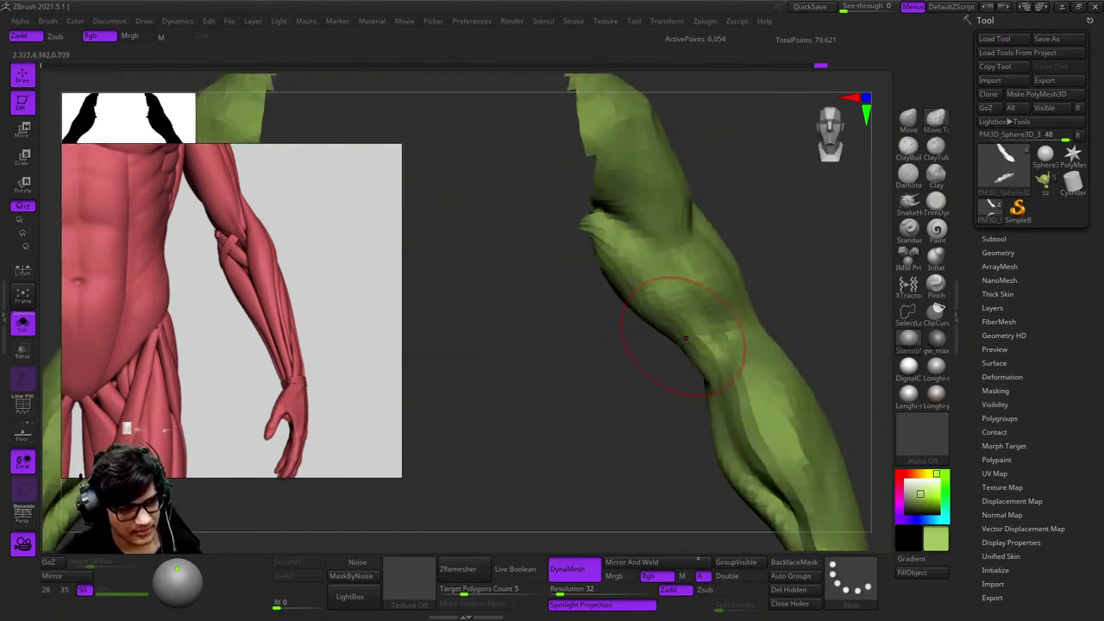
# Build up the upper arm muscles between deltoid and elbow with the ClayBuildup brush, following the side-view muscle reference
pyautogui.moveTo(623, 317); pyautogui.dragTo(677, 255)
pyautogui.press('space')
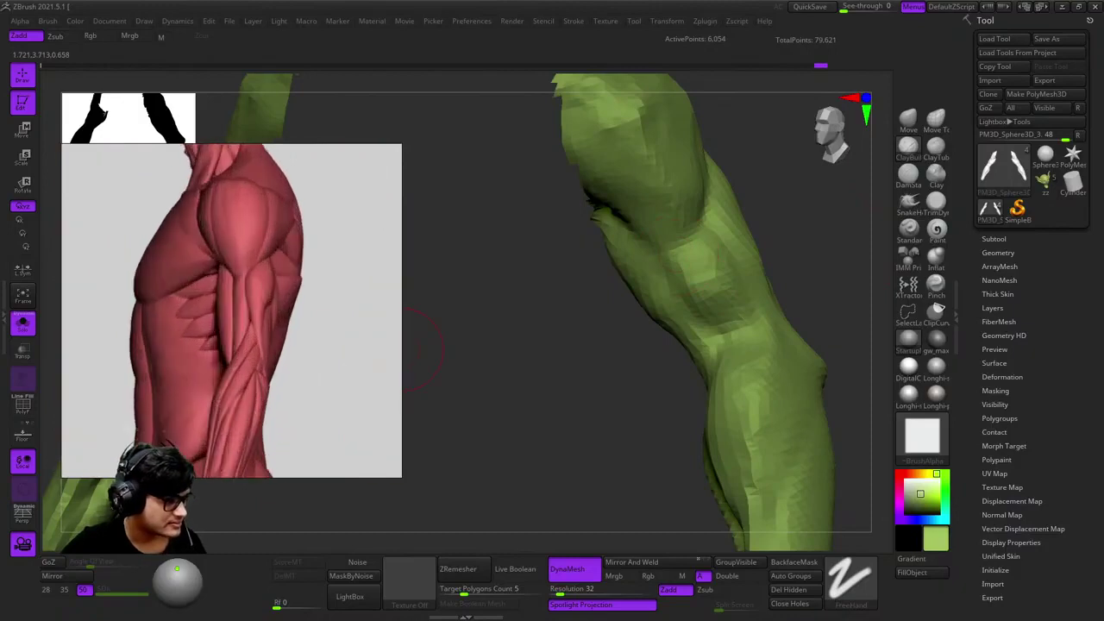
pyautogui.moveTo(588, 390)
pyautogui.mouseDown()
pyautogui.moveTo(707, 215)
pyautogui.moveTo(664, 310)
pyautogui.moveTo(670, 192)
pyautogui.moveTo(645, 247)
pyautogui.moveTo(707, 291)
pyautogui.moveTo(709, 329)
pyautogui.moveTo(733, 358)
pyautogui.mouseUp()
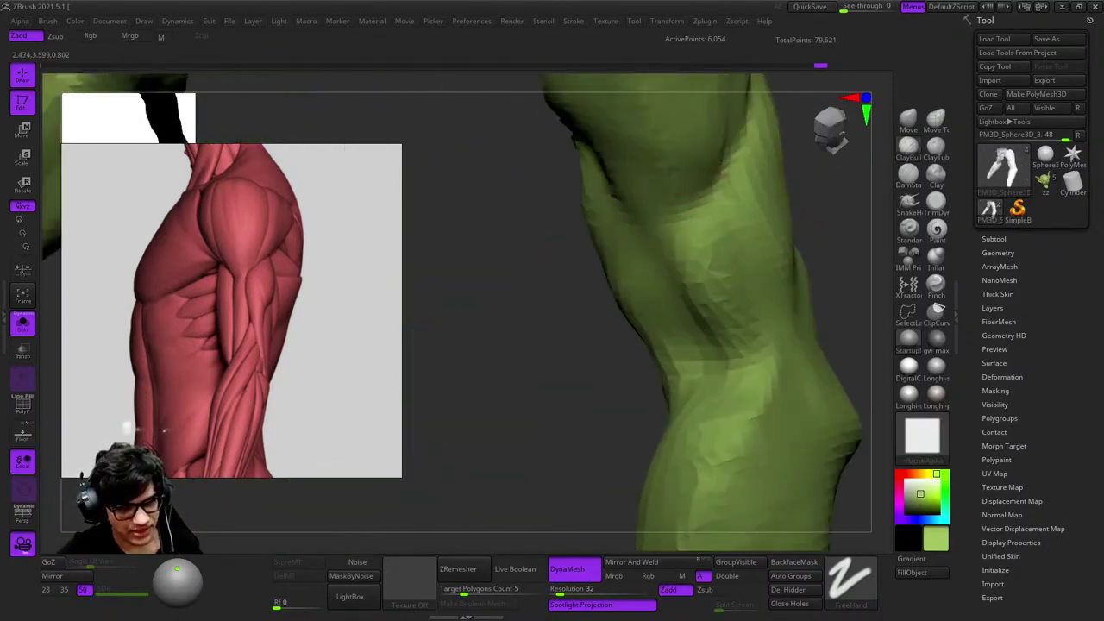
pyautogui.moveTo(705, 303); pyautogui.dragTo(711, 405)
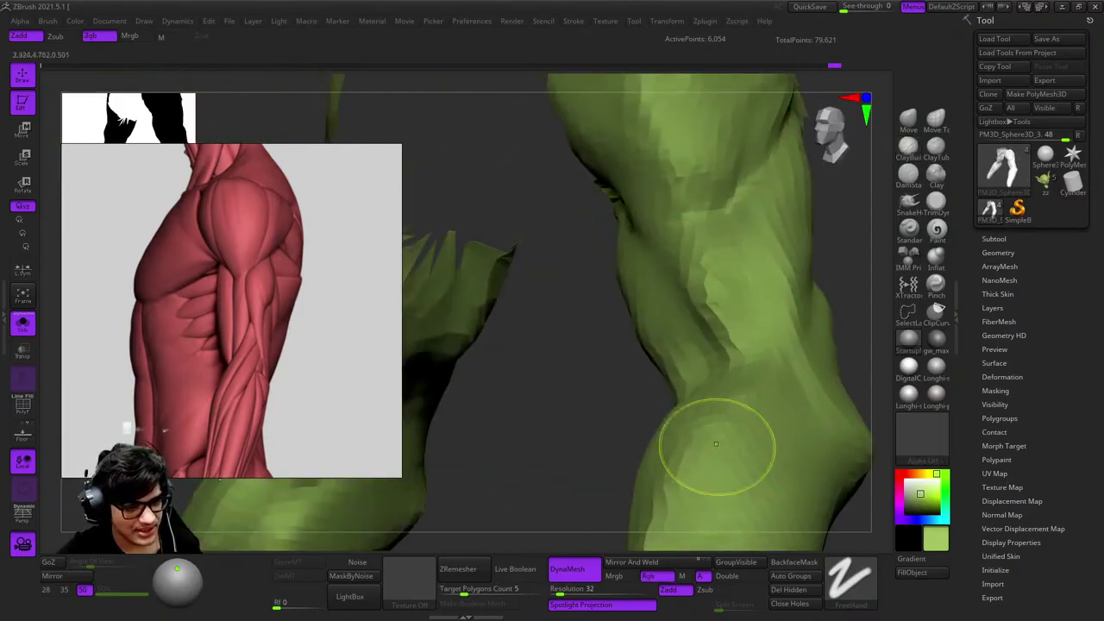
pyautogui.moveTo(715, 443)
pyautogui.mouseDown()
pyautogui.moveTo(702, 394)
pyautogui.moveTo(759, 328)
pyautogui.moveTo(715, 333)
pyautogui.moveTo(703, 306)
pyautogui.mouseUp()
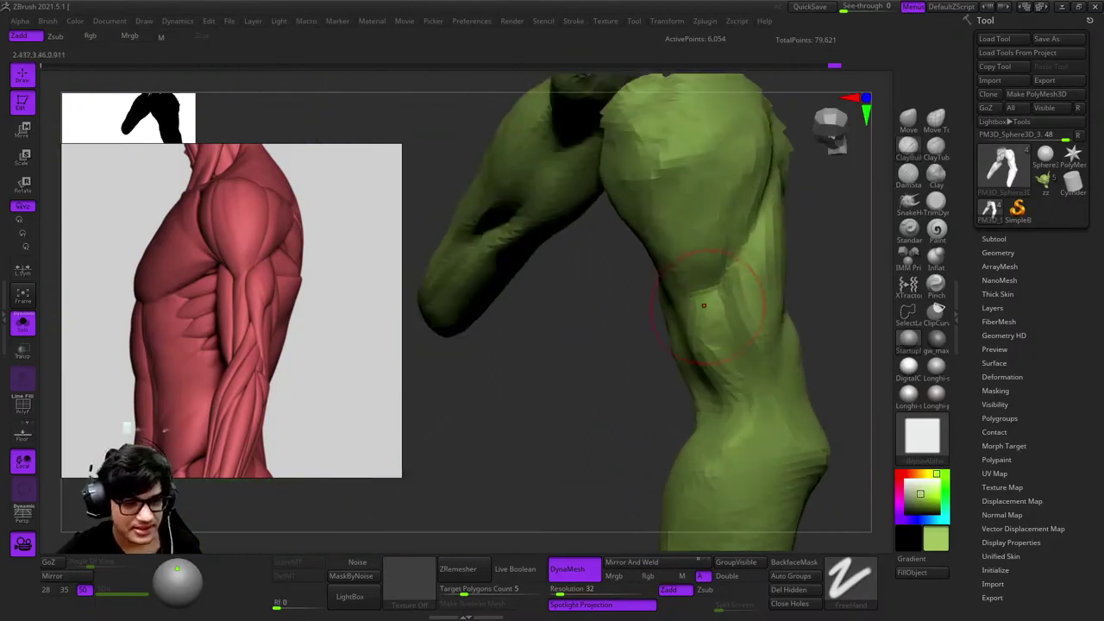
pyautogui.moveTo(712, 349)
pyautogui.mouseDown()
pyautogui.moveTo(727, 370)
pyautogui.moveTo(702, 233)
pyautogui.moveTo(681, 199)
pyautogui.moveTo(729, 227)
pyautogui.moveTo(707, 242)
pyautogui.moveTo(794, 289)
pyautogui.moveTo(665, 320)
pyautogui.moveTo(701, 278)
pyautogui.mouseUp()
# Carve the creases around the bony elbow point and the top of the outer forearm with the DamStandard brush
pyautogui.moveTo(853, 216)
pyautogui.mouseDown()
pyautogui.moveTo(675, 241)
pyautogui.moveTo(719, 296)
pyautogui.mouseUp()
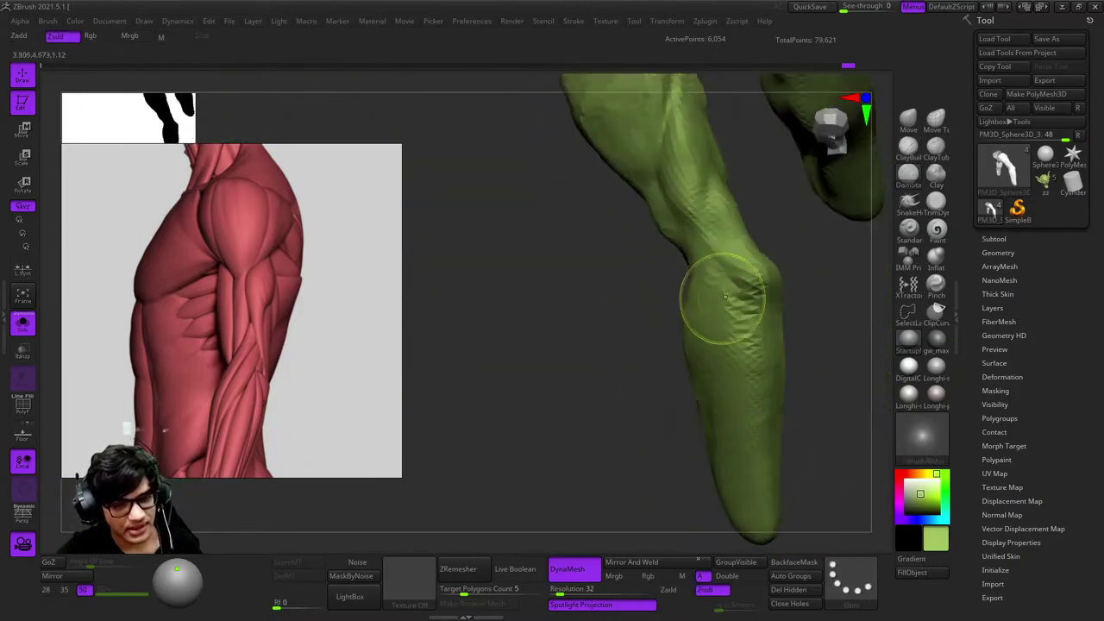
pyautogui.press('space')
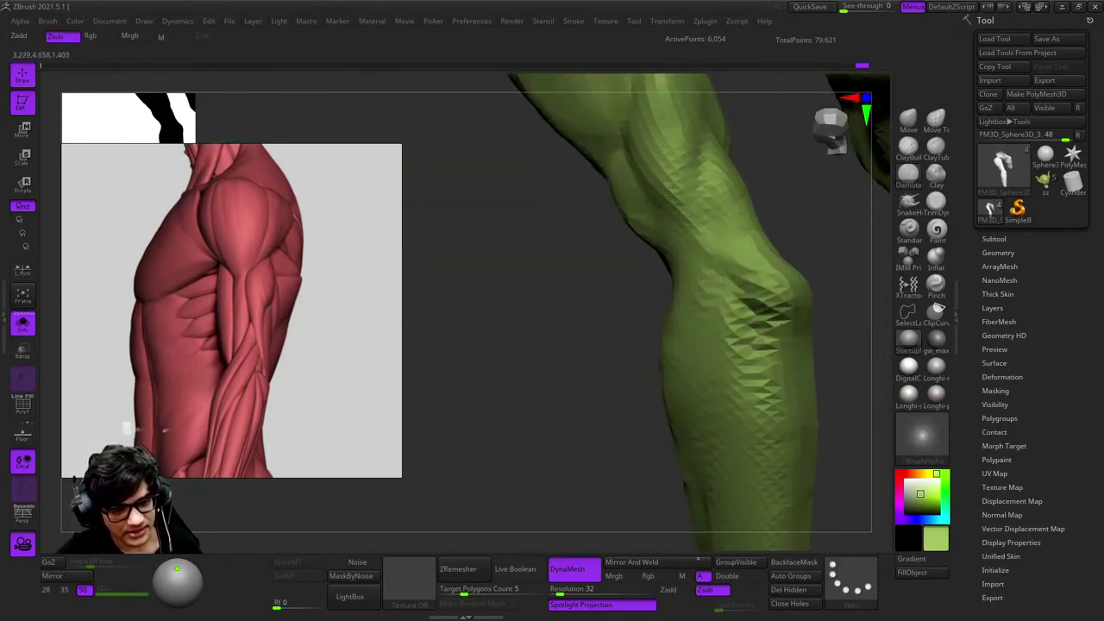
pyautogui.moveTo(727, 420)
pyautogui.mouseDown()
pyautogui.moveTo(768, 227)
pyautogui.moveTo(679, 284)
pyautogui.moveTo(682, 317)
pyautogui.mouseUp()
pyautogui.moveTo(728, 370)
pyautogui.mouseDown()
pyautogui.moveTo(714, 273)
pyautogui.moveTo(753, 302)
pyautogui.moveTo(659, 303)
pyautogui.moveTo(737, 315)
pyautogui.moveTo(815, 362)
pyautogui.moveTo(716, 181)
pyautogui.moveTo(756, 296)
pyautogui.moveTo(739, 371)
pyautogui.moveTo(785, 332)
pyautogui.moveTo(832, 334)
pyautogui.moveTo(744, 349)
pyautogui.mouseUp()
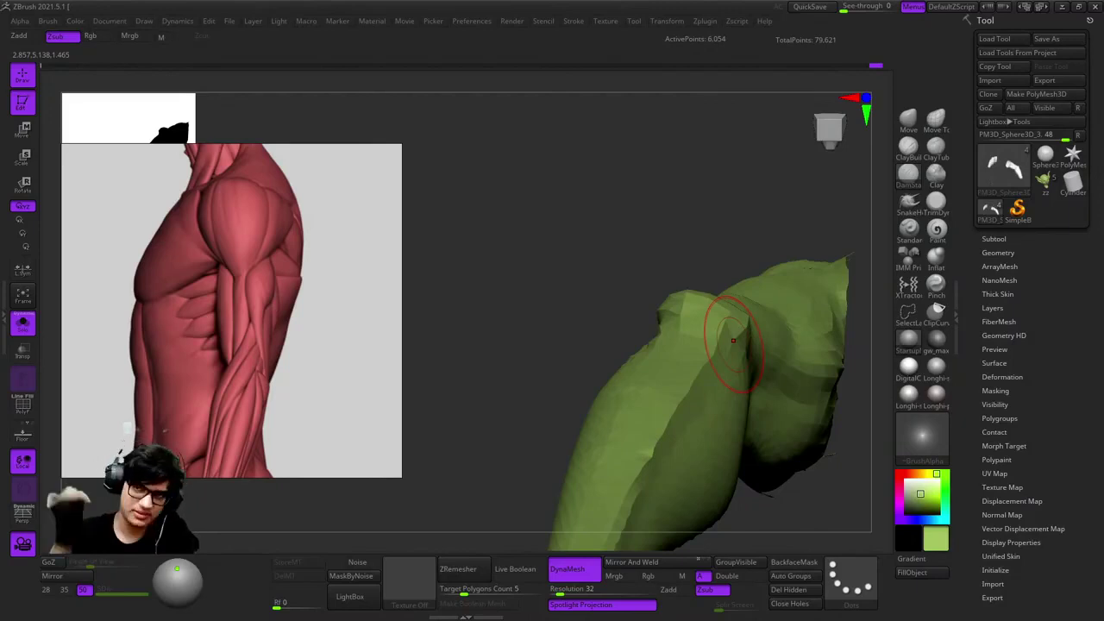
pyautogui.moveTo(733, 341); pyautogui.dragTo(701, 325)
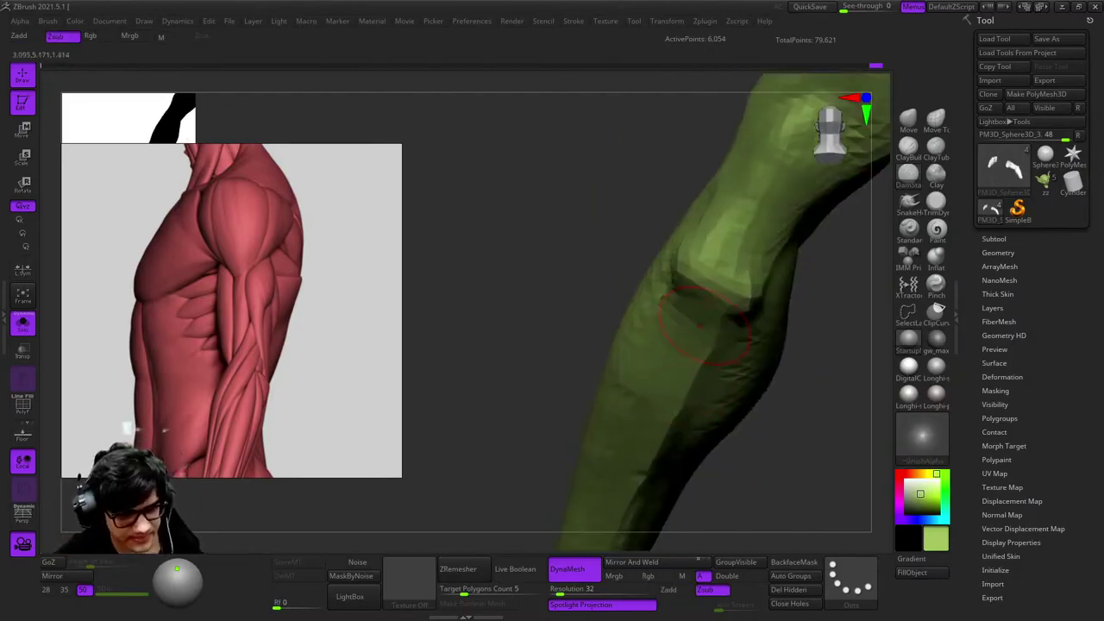
# Adjust the shape of the elbow point with the Move Topological brush
pyautogui.moveTo(666, 269); pyautogui.dragTo(690, 266)
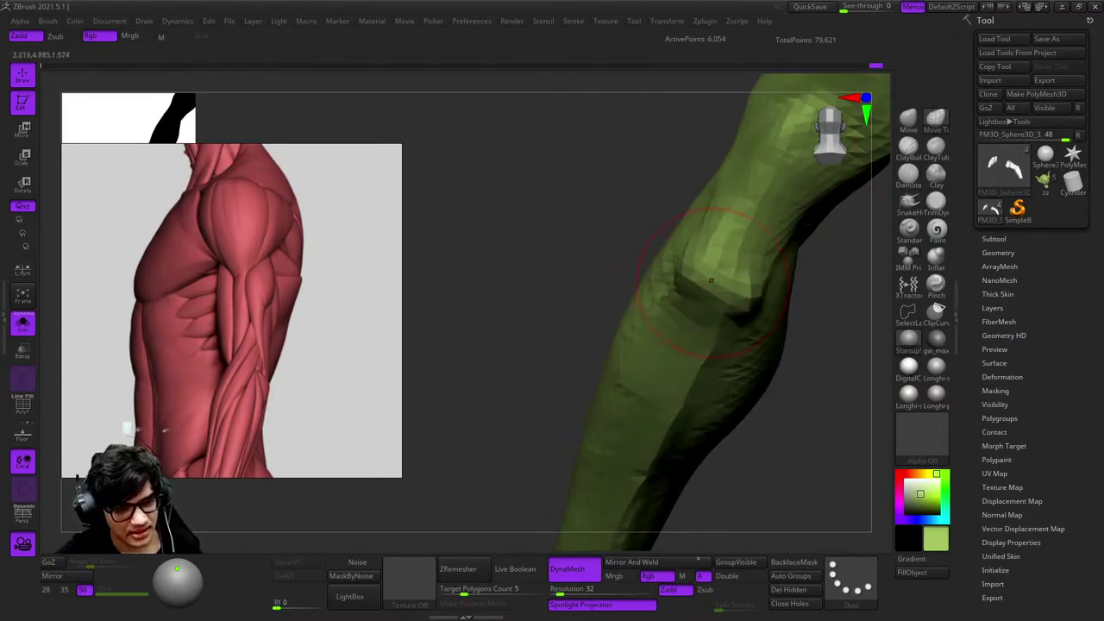
pyautogui.moveTo(819, 388); pyautogui.dragTo(863, 151)
pyautogui.moveTo(828, 285)
pyautogui.mouseDown()
pyautogui.moveTo(751, 222)
pyautogui.moveTo(737, 190)
pyautogui.mouseUp()
pyautogui.moveTo(777, 276)
pyautogui.mouseDown()
pyautogui.moveTo(715, 273)
pyautogui.moveTo(725, 245)
pyautogui.mouseUp()
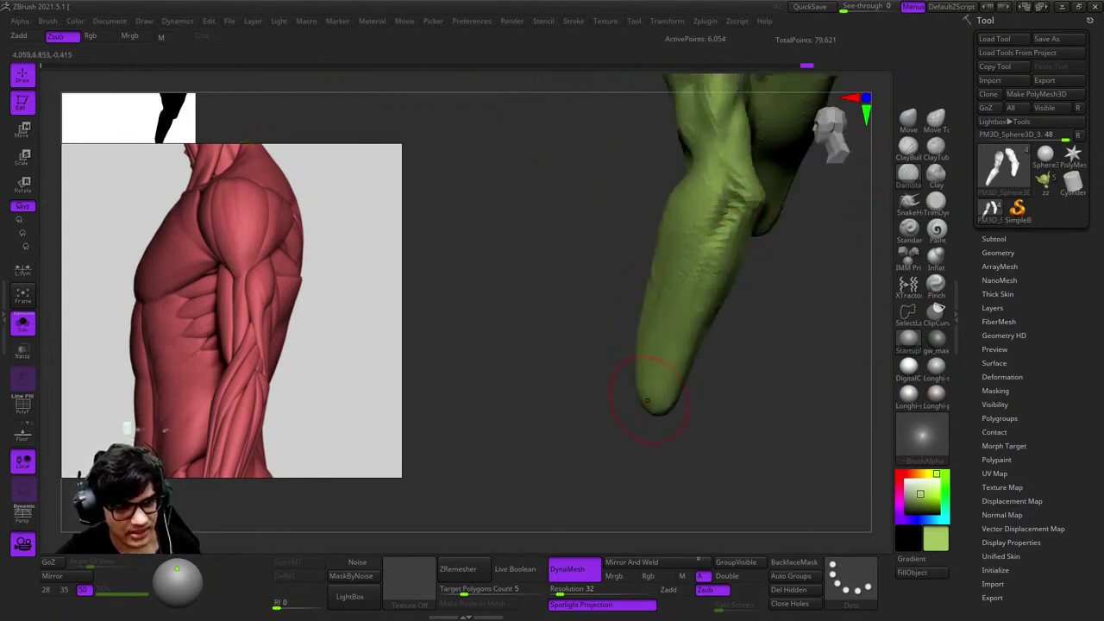
# Refine the outer forearm muscles and their transition into the upper arm, following the enlarged side-view forearm reference
pyautogui.moveTo(647, 399)
pyautogui.mouseDown()
pyautogui.moveTo(752, 256)
pyautogui.moveTo(690, 275)
pyautogui.moveTo(630, 319)
pyautogui.mouseUp()
pyautogui.moveTo(690, 293)
pyautogui.mouseDown()
pyautogui.moveTo(761, 260)
pyautogui.moveTo(715, 222)
pyautogui.moveTo(690, 259)
pyautogui.moveTo(746, 297)
pyautogui.mouseUp()
pyautogui.moveTo(634, 302)
pyautogui.mouseDown()
pyautogui.moveTo(681, 316)
pyautogui.moveTo(664, 309)
pyautogui.moveTo(726, 355)
pyautogui.mouseUp()
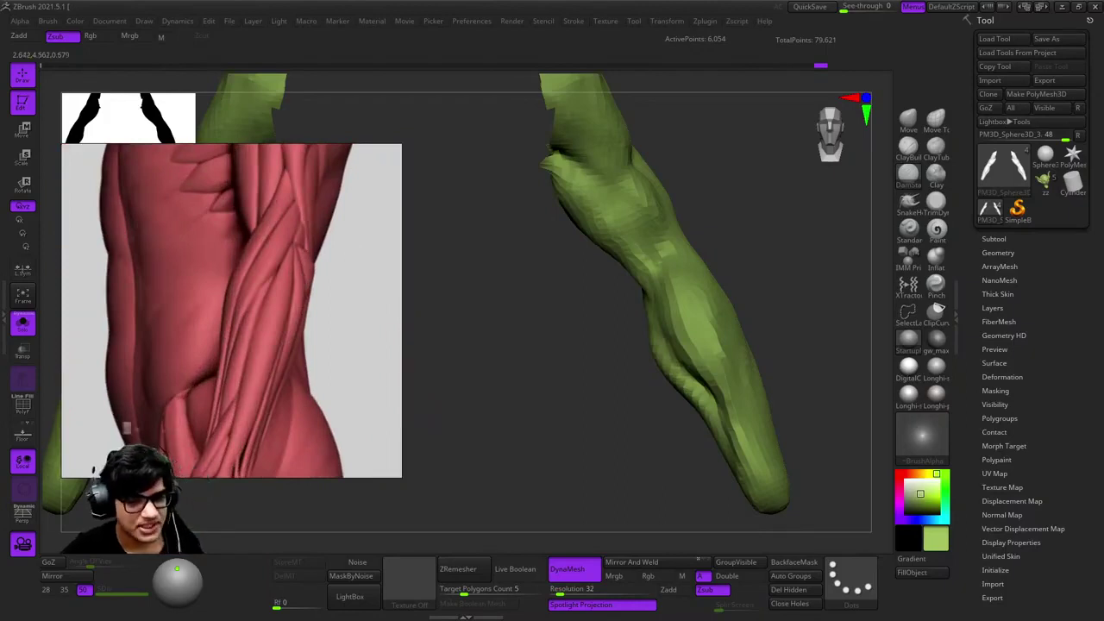
pyautogui.moveTo(670, 233)
pyautogui.mouseDown()
pyautogui.moveTo(621, 259)
pyautogui.moveTo(678, 194)
pyautogui.mouseUp()
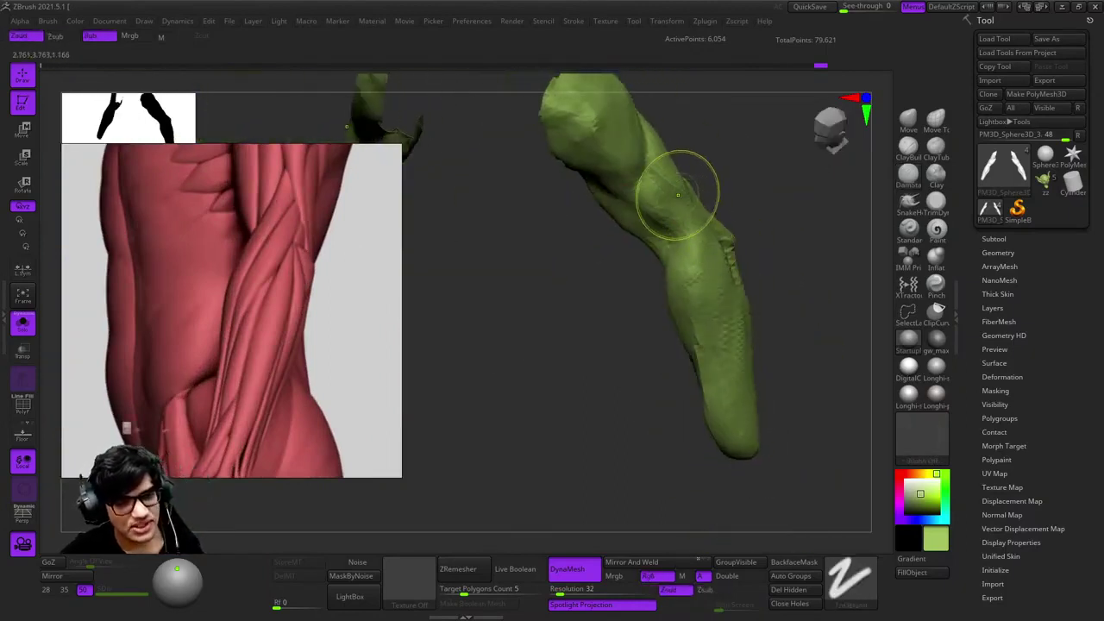
# Carve the creases between the forearm muscles and below the elbow point with the DamStandard brush
pyautogui.moveTo(678, 195)
pyautogui.mouseDown(button='right')
pyautogui.moveTo(665, 247)
pyautogui.moveTo(653, 247)
pyautogui.moveTo(695, 255)
pyautogui.moveTo(687, 283)
pyautogui.moveTo(579, 185)
pyautogui.moveTo(715, 308)
pyautogui.moveTo(729, 289)
pyautogui.moveTo(646, 371)
pyautogui.moveTo(629, 285)
pyautogui.moveTo(699, 218)
pyautogui.mouseUp(button='right')
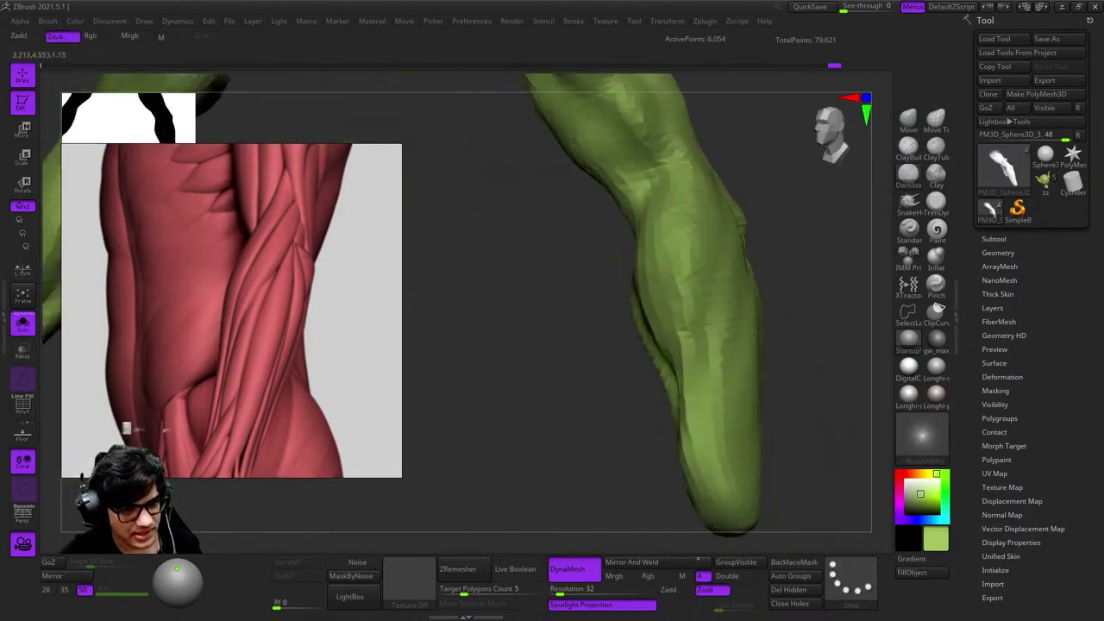
pyautogui.rightClick(624, 394)
pyautogui.moveTo(623, 394); pyautogui.dragTo(706, 207, button='right')
pyautogui.moveTo(690, 262)
pyautogui.mouseDown(button='right')
pyautogui.moveTo(703, 401)
pyautogui.moveTo(689, 326)
pyautogui.mouseUp(button='right')
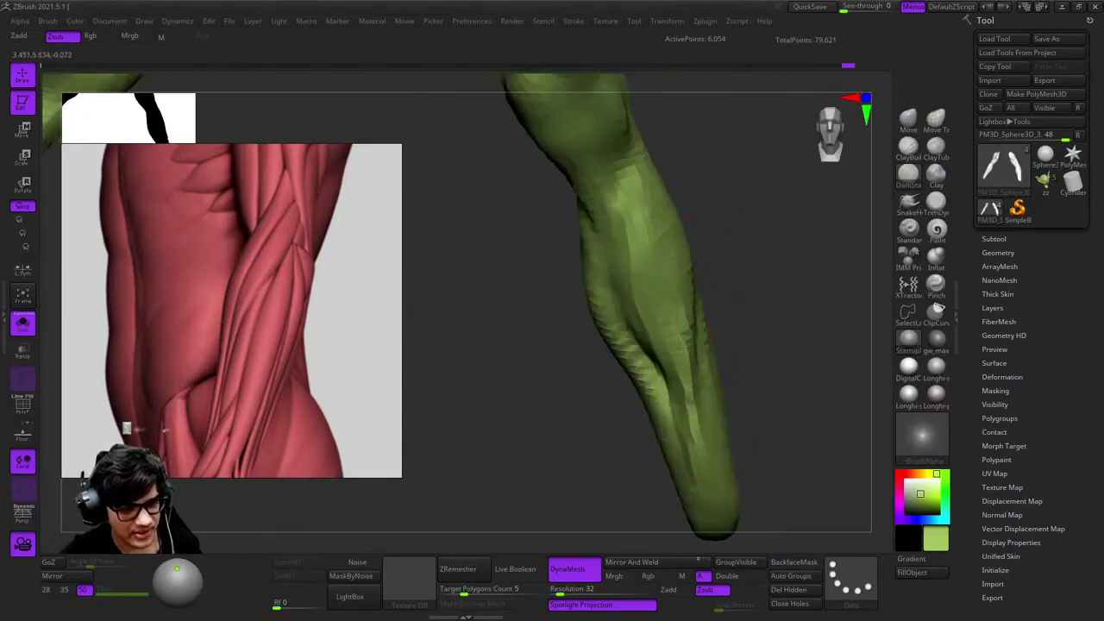
pyautogui.moveTo(694, 427)
pyautogui.mouseDown(button='right')
pyautogui.moveTo(616, 320)
pyautogui.moveTo(595, 311)
pyautogui.moveTo(690, 222)
pyautogui.moveTo(707, 296)
pyautogui.moveTo(702, 247)
pyautogui.moveTo(664, 273)
pyautogui.moveTo(703, 185)
pyautogui.moveTo(675, 224)
pyautogui.mouseUp(button='right')
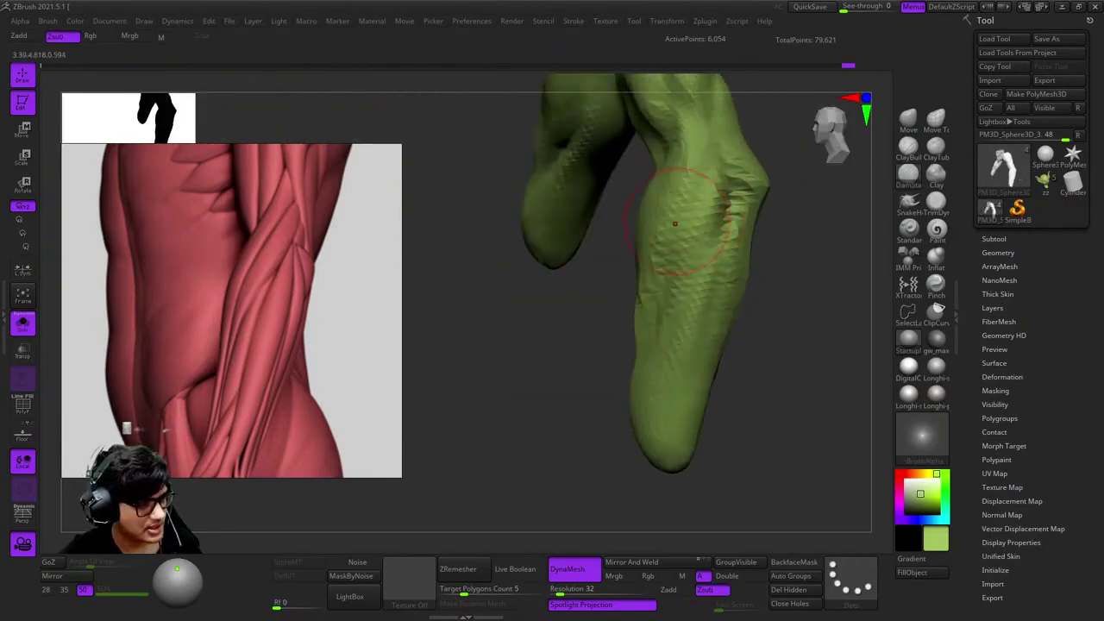
pyautogui.press('space')
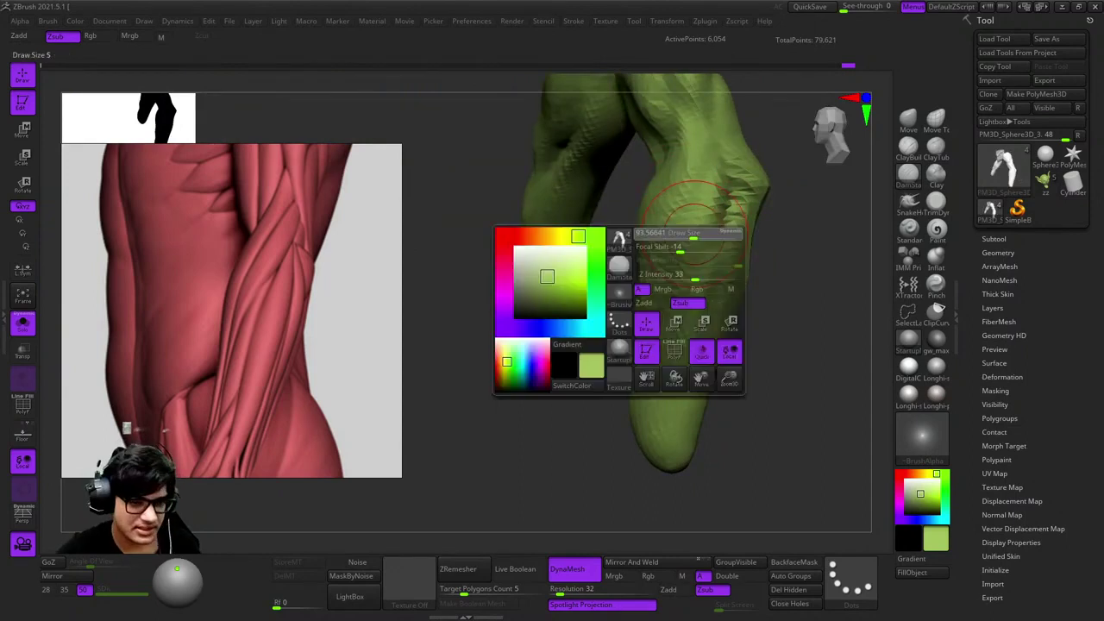
pyautogui.moveTo(649, 423); pyautogui.dragTo(700, 196, button='right')
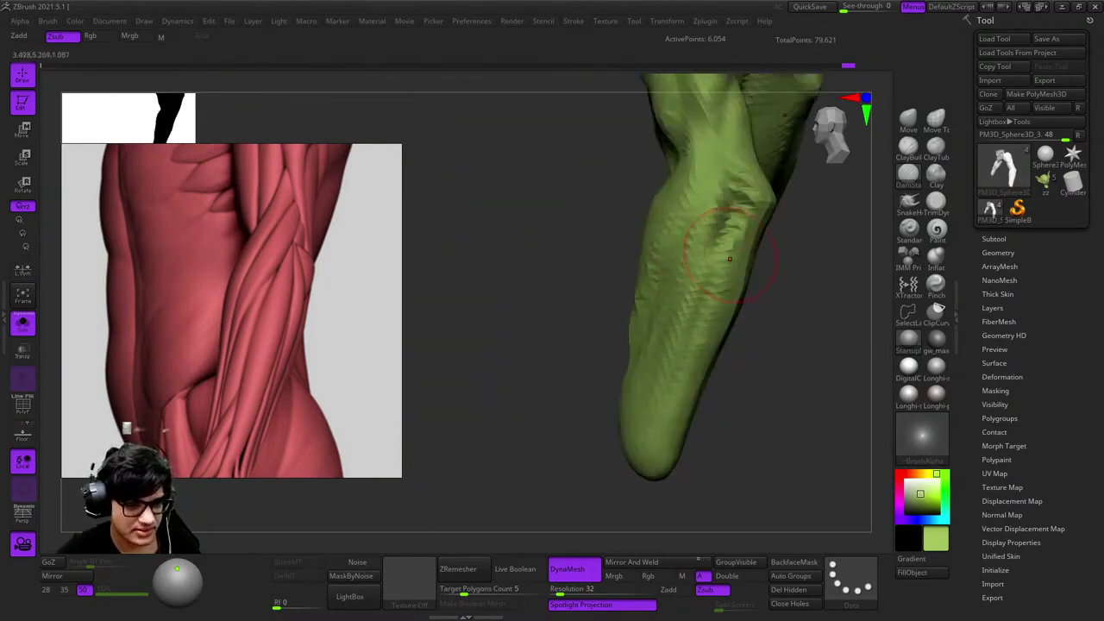
pyautogui.moveTo(728, 258); pyautogui.dragTo(667, 269, button='right')
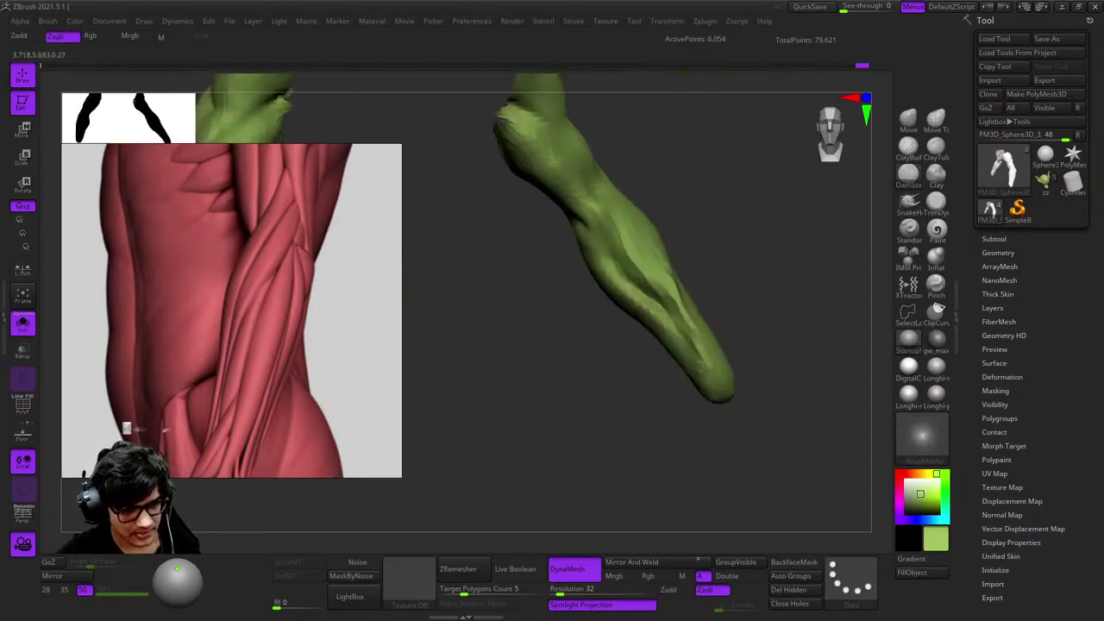
# Bring up the enlarged front three-quarter arm muscle reference and compare it with the goblin's front upper arm
pyautogui.moveTo(699, 374); pyautogui.dragTo(657, 272, button='right')
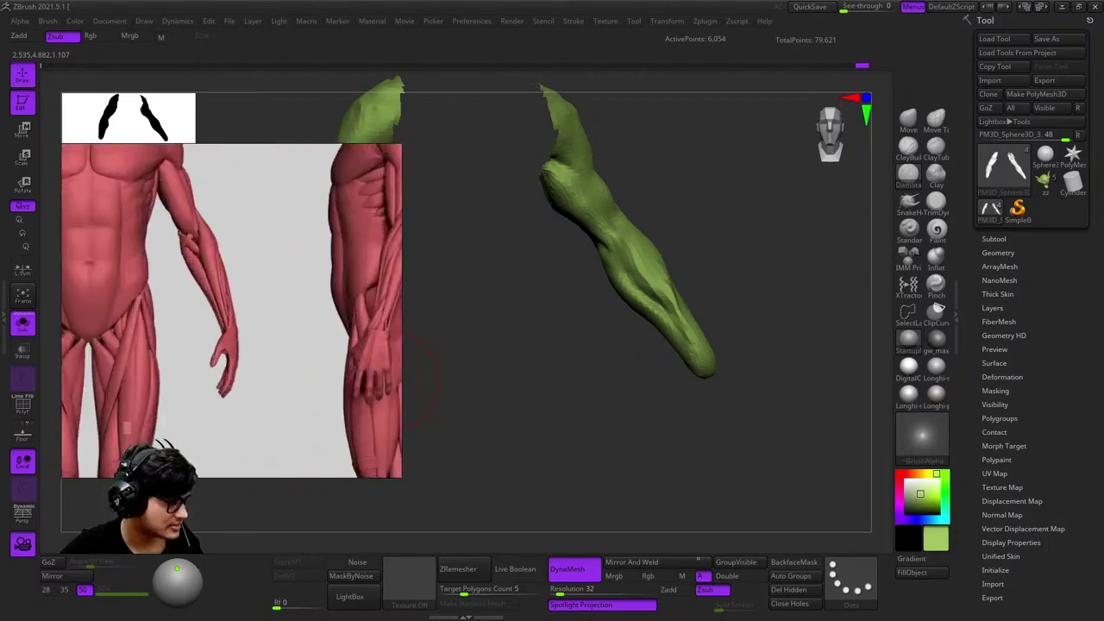
pyautogui.moveTo(421, 380); pyautogui.dragTo(466, 383)
pyautogui.moveTo(581, 457); pyautogui.dragTo(621, 431)
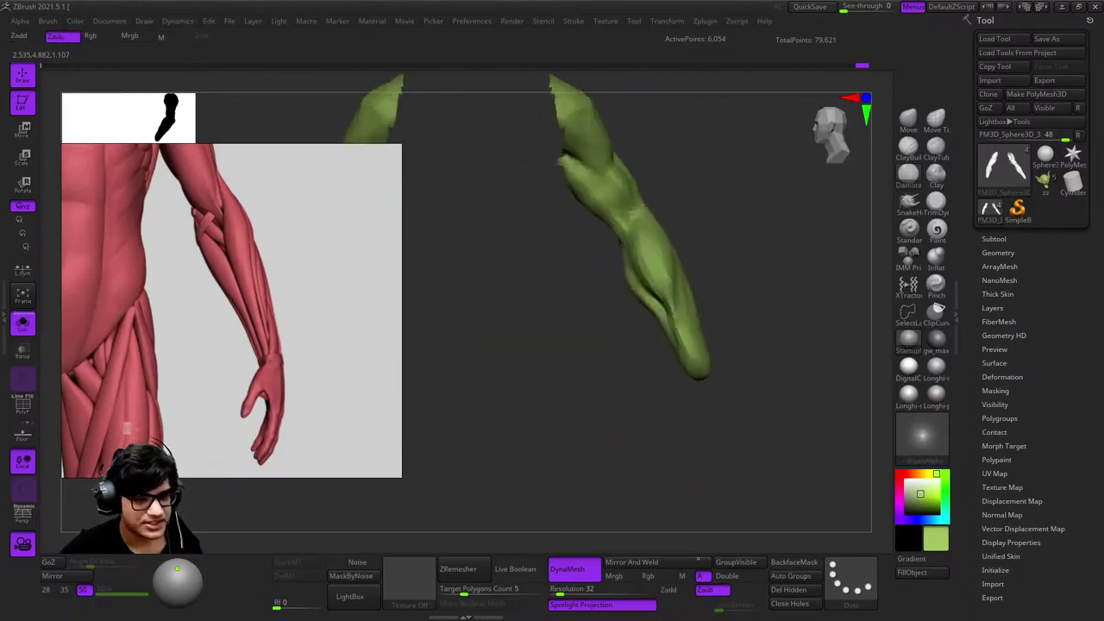
pyautogui.moveTo(492, 211); pyautogui.dragTo(589, 284)
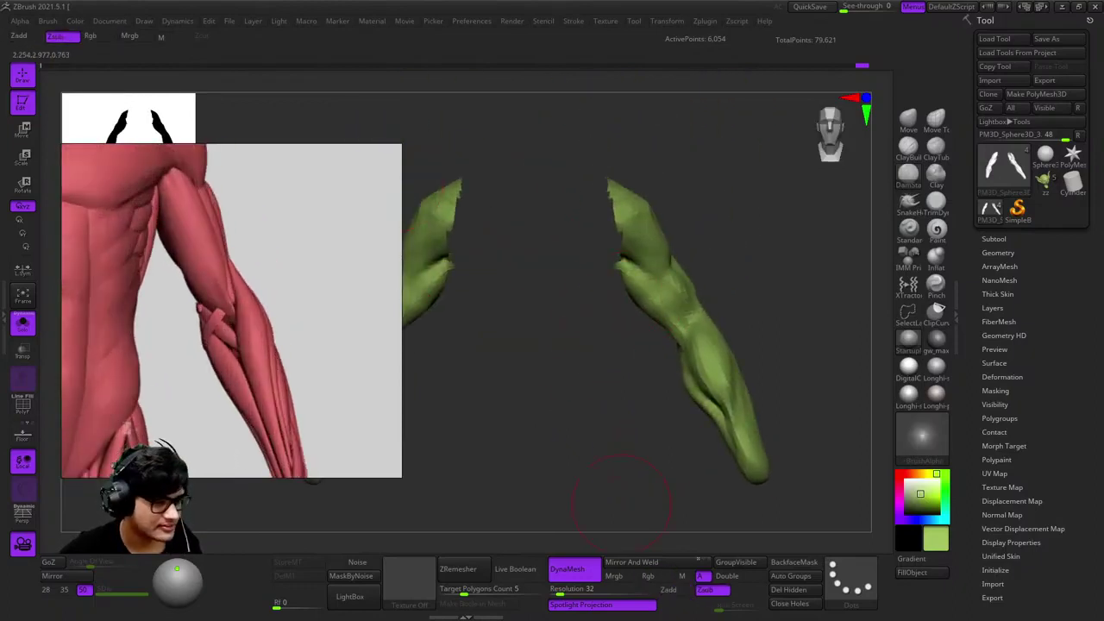
pyautogui.moveTo(656, 308)
pyautogui.mouseDown(button='right')
pyautogui.moveTo(684, 320)
pyautogui.moveTo(628, 247)
pyautogui.moveTo(523, 288)
pyautogui.moveTo(581, 208)
pyautogui.mouseUp(button='right')
pyautogui.rightClick(522, 289)
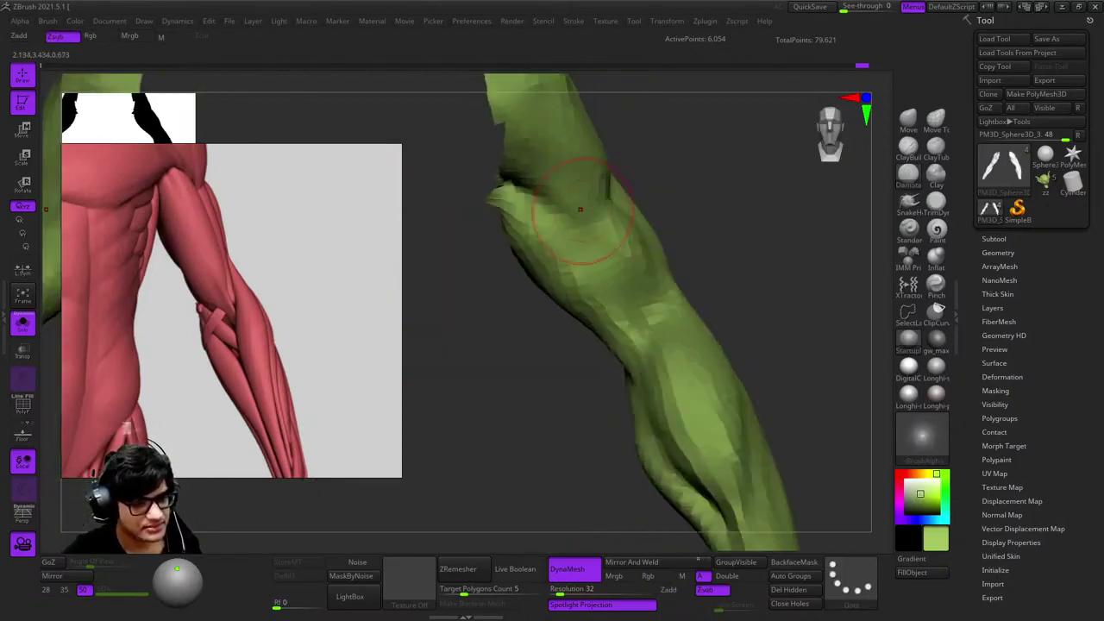
# Build up the biceps and its transition into the forearm with the ClayBuildup brush, following the front arm reference
pyautogui.moveTo(704, 392); pyautogui.dragTo(641, 225, button='right')
pyautogui.rightClick(576, 336)
pyautogui.moveTo(810, 164); pyautogui.dragTo(659, 285, button='right')
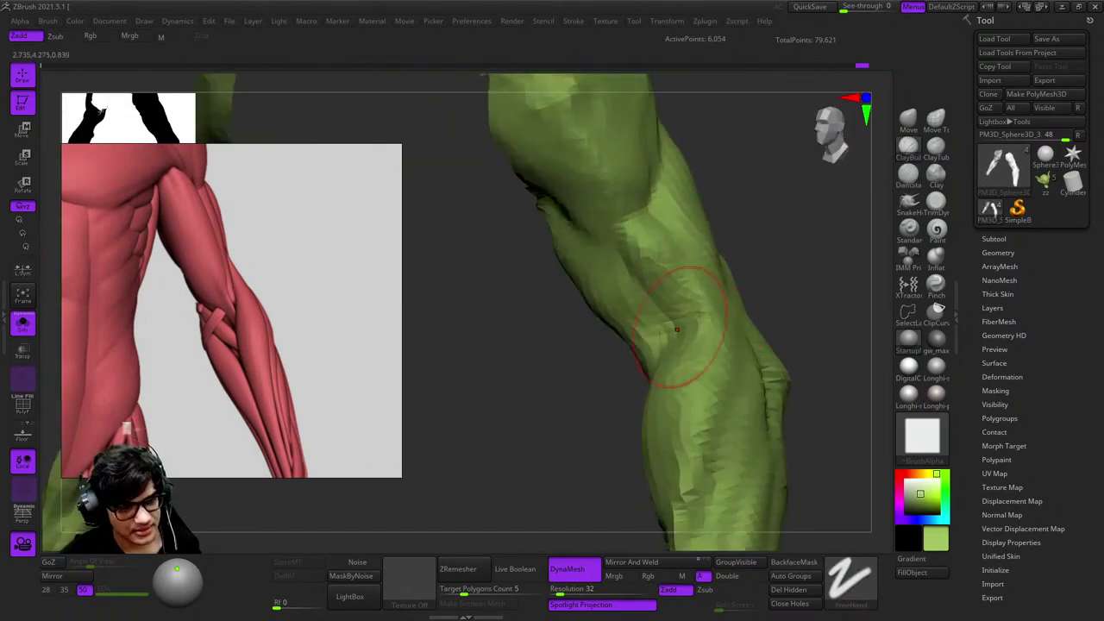
pyautogui.moveTo(677, 329)
pyautogui.mouseDown(button='right')
pyautogui.moveTo(709, 253)
pyautogui.moveTo(646, 262)
pyautogui.moveTo(669, 325)
pyautogui.moveTo(715, 284)
pyautogui.moveTo(645, 232)
pyautogui.mouseUp(button='right')
pyautogui.moveTo(672, 285)
pyautogui.mouseDown(button='right')
pyautogui.moveTo(652, 284)
pyautogui.moveTo(665, 271)
pyautogui.moveTo(673, 338)
pyautogui.moveTo(653, 259)
pyautogui.moveTo(646, 265)
pyautogui.mouseUp(button='right')
pyautogui.moveTo(702, 312)
pyautogui.mouseDown(button='right')
pyautogui.moveTo(742, 372)
pyautogui.moveTo(712, 288)
pyautogui.moveTo(742, 258)
pyautogui.mouseUp(button='right')
pyautogui.moveTo(734, 346)
pyautogui.mouseDown(button='right')
pyautogui.moveTo(684, 254)
pyautogui.moveTo(604, 197)
pyautogui.moveTo(691, 356)
pyautogui.moveTo(672, 336)
pyautogui.mouseUp(button='right')
pyautogui.moveTo(690, 459)
pyautogui.mouseDown(button='right')
pyautogui.moveTo(702, 258)
pyautogui.moveTo(664, 302)
pyautogui.moveTo(682, 239)
pyautogui.mouseUp(button='right')
pyautogui.rightClick(702, 258)
pyautogui.moveTo(698, 405)
pyautogui.keyDown('alt'); pyautogui.mouseDown(button='right')
pyautogui.moveTo(693, 232)
pyautogui.moveTo(660, 277)
pyautogui.moveTo(641, 216)
pyautogui.moveTo(691, 263)
pyautogui.moveTo(688, 327)
pyautogui.moveTo(690, 293)
pyautogui.mouseUp(button='right'); pyautogui.keyUp('alt')
pyautogui.rightClick(643, 258)
# Adjust the contour of the inner forearm and inner elbow with the Move Topological brush
pyautogui.click(935, 120)
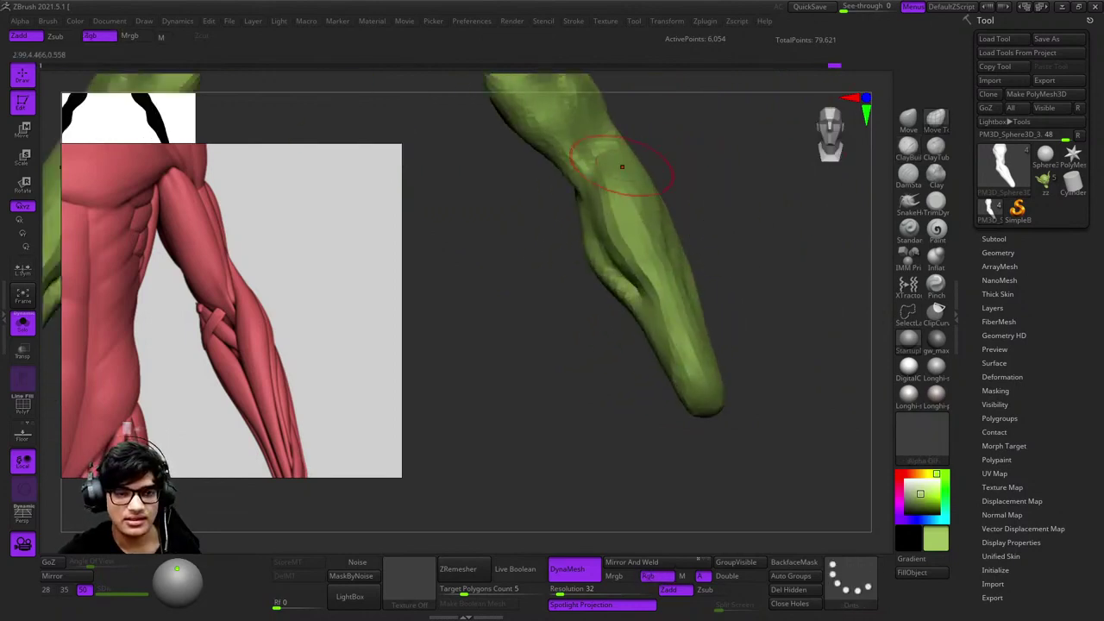
pyautogui.moveTo(621, 166); pyautogui.dragTo(615, 282, button='right')
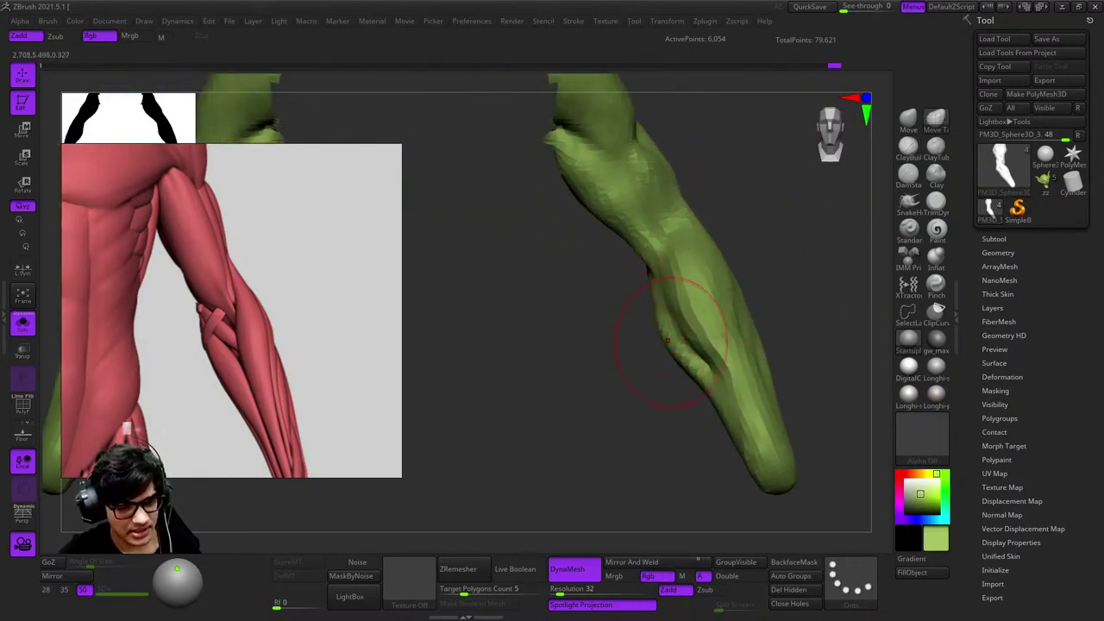
pyautogui.moveTo(667, 341)
pyautogui.mouseDown(button='right')
pyautogui.moveTo(704, 294)
pyautogui.moveTo(721, 237)
pyautogui.moveTo(764, 308)
pyautogui.moveTo(734, 276)
pyautogui.moveTo(783, 309)
pyautogui.moveTo(661, 333)
pyautogui.moveTo(664, 319)
pyautogui.moveTo(670, 329)
pyautogui.moveTo(716, 294)
pyautogui.moveTo(700, 260)
pyautogui.moveTo(686, 294)
pyautogui.mouseUp(button='right')
pyautogui.press('space')
pyautogui.hotkey('shift', 'f')
pyautogui.hotkey('shift', 'f')
pyautogui.hotkey('shift', 'f')
pyautogui.hotkey('shift', 'f')
pyautogui.moveTo(595, 276); pyautogui.dragTo(684, 269, button='right')
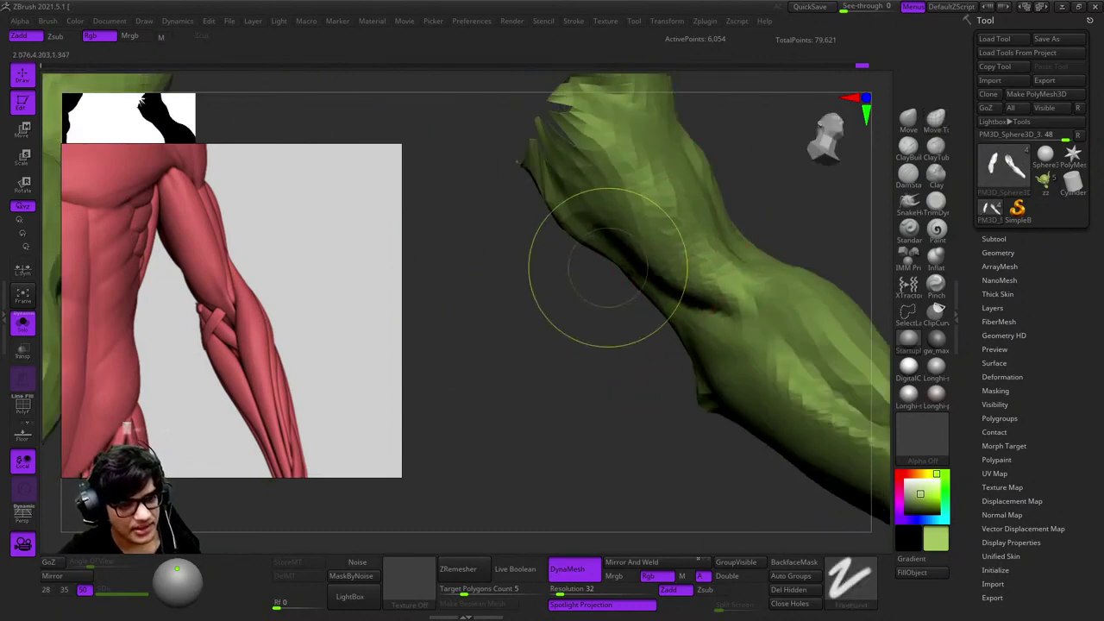
# Refine the shape of the biceps and inner upper arm with the Move Topological brush
pyautogui.moveTo(608, 267); pyautogui.dragTo(701, 276, button='right')
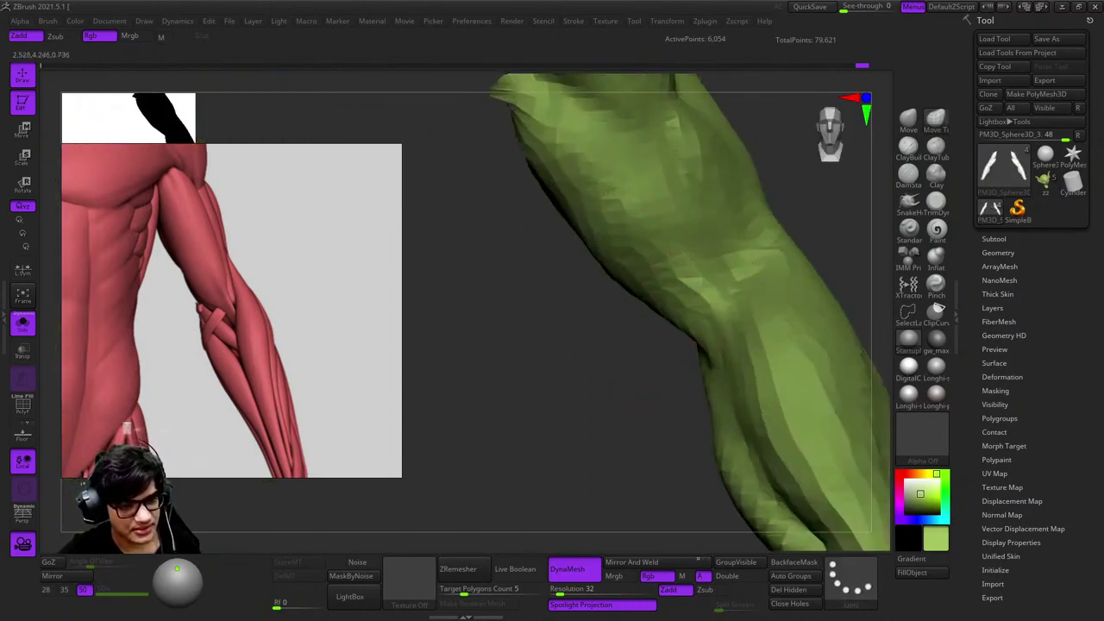
pyautogui.moveTo(621, 242)
pyautogui.mouseDown(button='right')
pyautogui.moveTo(660, 212)
pyautogui.moveTo(722, 306)
pyautogui.mouseUp(button='right')
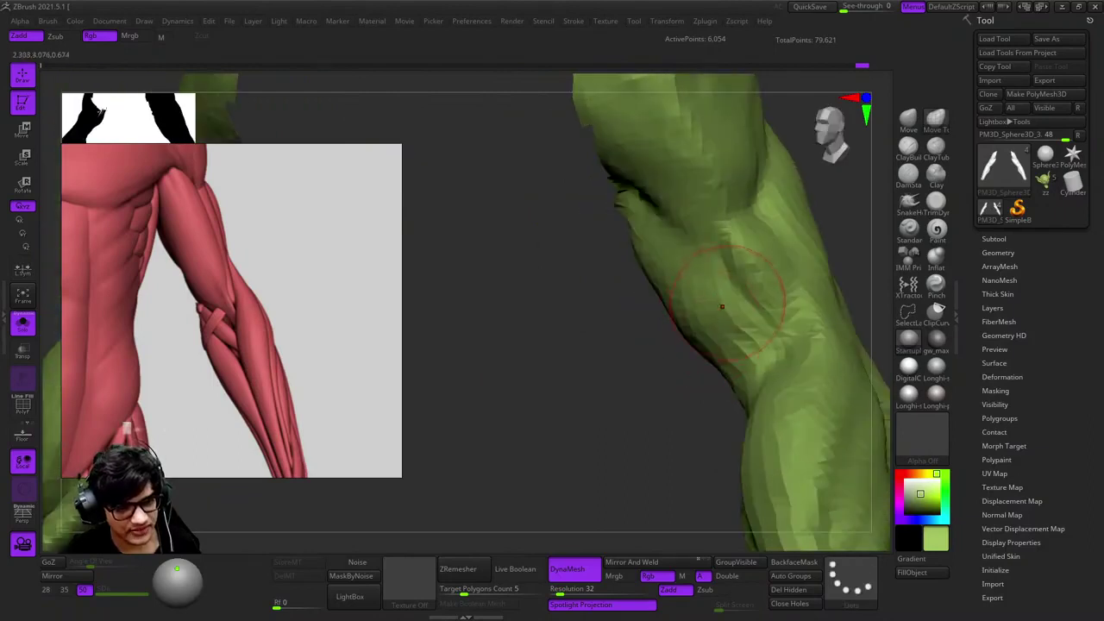
pyautogui.moveTo(729, 267)
pyautogui.mouseDown(button='right')
pyautogui.moveTo(730, 315)
pyautogui.moveTo(744, 298)
pyautogui.moveTo(737, 312)
pyautogui.moveTo(714, 251)
pyautogui.moveTo(685, 223)
pyautogui.moveTo(690, 184)
pyautogui.moveTo(719, 246)
pyautogui.moveTo(765, 219)
pyautogui.moveTo(741, 216)
pyautogui.moveTo(776, 222)
pyautogui.moveTo(715, 222)
pyautogui.mouseUp(button='right')
pyautogui.rightClick(690, 225)
pyautogui.moveTo(736, 261)
pyautogui.mouseDown(button='right')
pyautogui.moveTo(776, 237)
pyautogui.moveTo(639, 259)
pyautogui.moveTo(702, 271)
pyautogui.moveTo(690, 246)
pyautogui.moveTo(665, 259)
pyautogui.moveTo(707, 298)
pyautogui.moveTo(707, 259)
pyautogui.moveTo(569, 371)
pyautogui.moveTo(655, 272)
pyautogui.moveTo(670, 271)
pyautogui.moveTo(628, 283)
pyautogui.mouseUp(button='right')
pyautogui.hotkey('shift', 'f')
pyautogui.press('space')
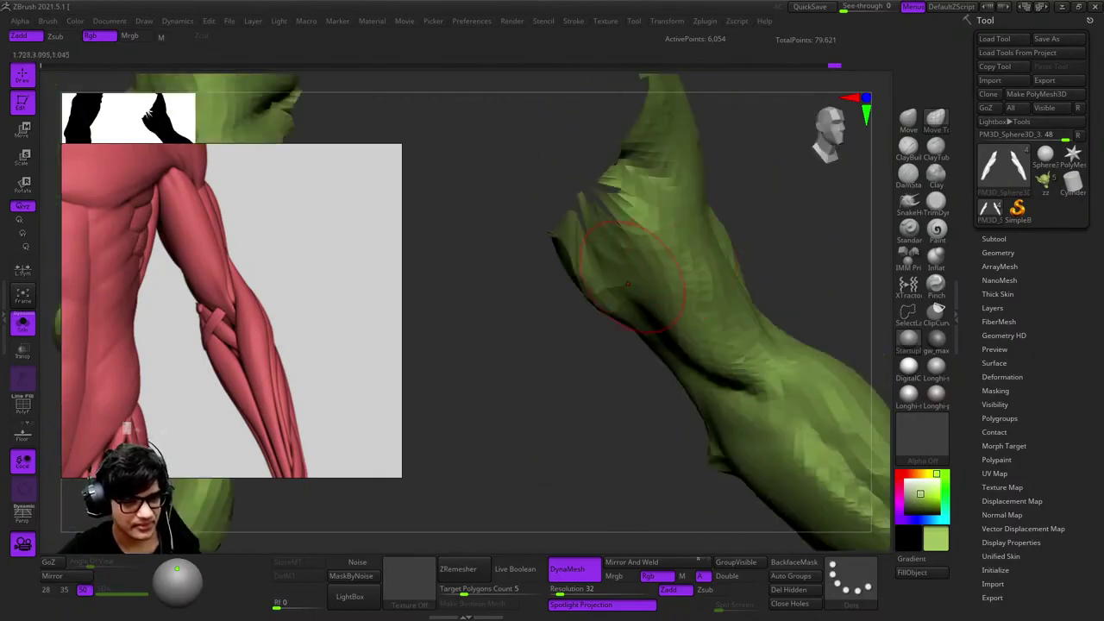
pyautogui.moveTo(608, 320)
pyautogui.mouseDown(button='right')
pyautogui.moveTo(603, 294)
pyautogui.moveTo(664, 280)
pyautogui.moveTo(592, 193)
pyautogui.moveTo(668, 254)
pyautogui.moveTo(690, 226)
pyautogui.moveTo(653, 319)
pyautogui.moveTo(657, 298)
pyautogui.moveTo(601, 331)
pyautogui.mouseUp(button='right')
pyautogui.rightClick(636, 288)
# Build up and smooth the inner forearm, elbow and back of the upper arm with the ClayBuildup brush
pyautogui.moveTo(651, 279)
pyautogui.mouseDown(button='right')
pyautogui.moveTo(655, 226)
pyautogui.moveTo(677, 271)
pyautogui.moveTo(634, 248)
pyautogui.mouseUp(button='right')
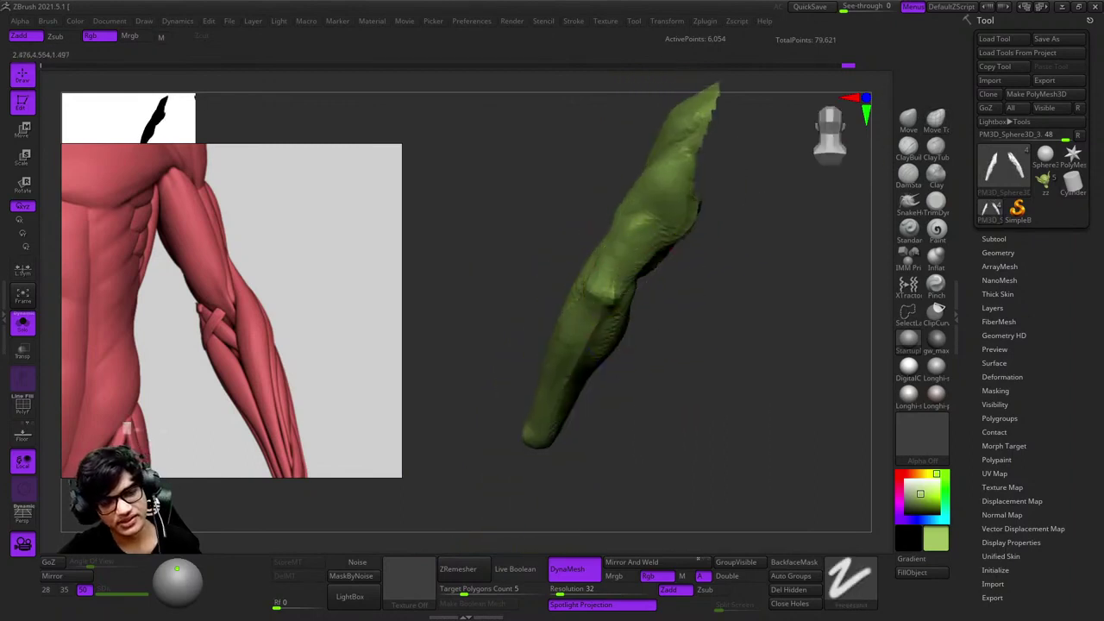
pyautogui.moveTo(534, 311)
pyautogui.keyDown('ctrl'); pyautogui.mouseDown(button='right')
pyautogui.moveTo(522, 296)
pyautogui.moveTo(625, 319)
pyautogui.moveTo(621, 259)
pyautogui.moveTo(580, 216)
pyautogui.moveTo(603, 258)
pyautogui.moveTo(569, 380)
pyautogui.moveTo(604, 241)
pyautogui.moveTo(637, 204)
pyautogui.moveTo(653, 316)
pyautogui.moveTo(689, 259)
pyautogui.moveTo(616, 296)
pyautogui.moveTo(692, 253)
pyautogui.mouseUp(button='right'); pyautogui.keyUp('ctrl')
pyautogui.press('b')
pyautogui.press('Escape')
pyautogui.press('space')
pyautogui.press('space')
pyautogui.keyDown('shift'); pyautogui.moveTo(692, 253); pyautogui.dragTo(682, 276); pyautogui.keyUp('shift')
pyautogui.moveTo(681, 276)
pyautogui.mouseDown(button='right')
pyautogui.moveTo(702, 221)
pyautogui.moveTo(725, 276)
pyautogui.moveTo(726, 212)
pyautogui.mouseUp(button='right')
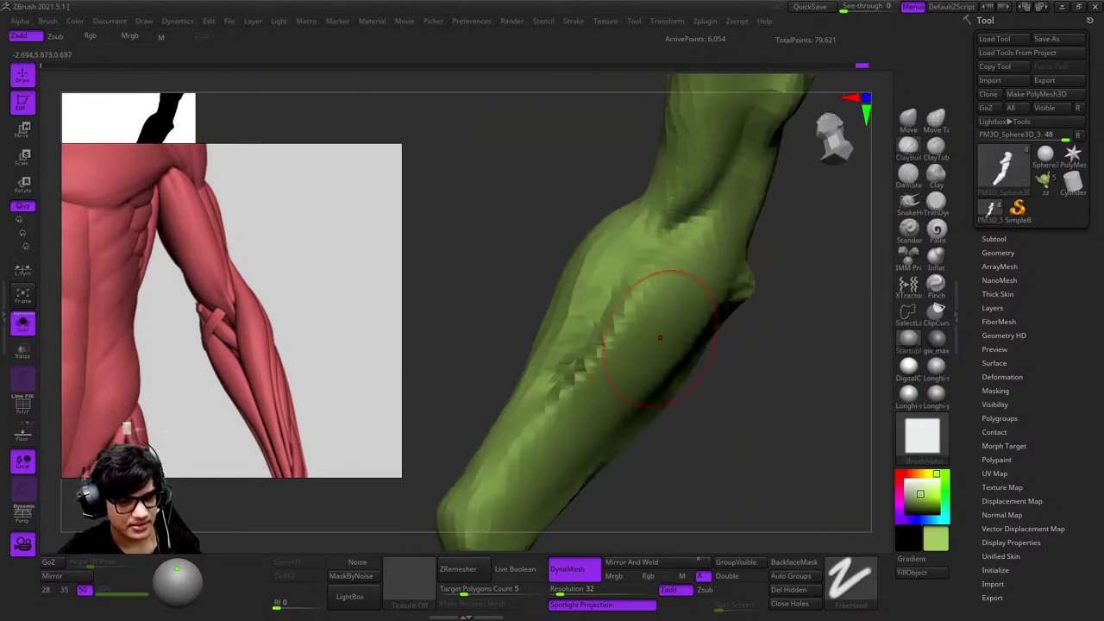
pyautogui.moveTo(726, 211)
pyautogui.mouseDown(button='right')
pyautogui.moveTo(642, 352)
pyautogui.moveTo(690, 246)
pyautogui.moveTo(630, 342)
pyautogui.moveTo(668, 272)
pyautogui.moveTo(691, 379)
pyautogui.mouseUp(button='right')
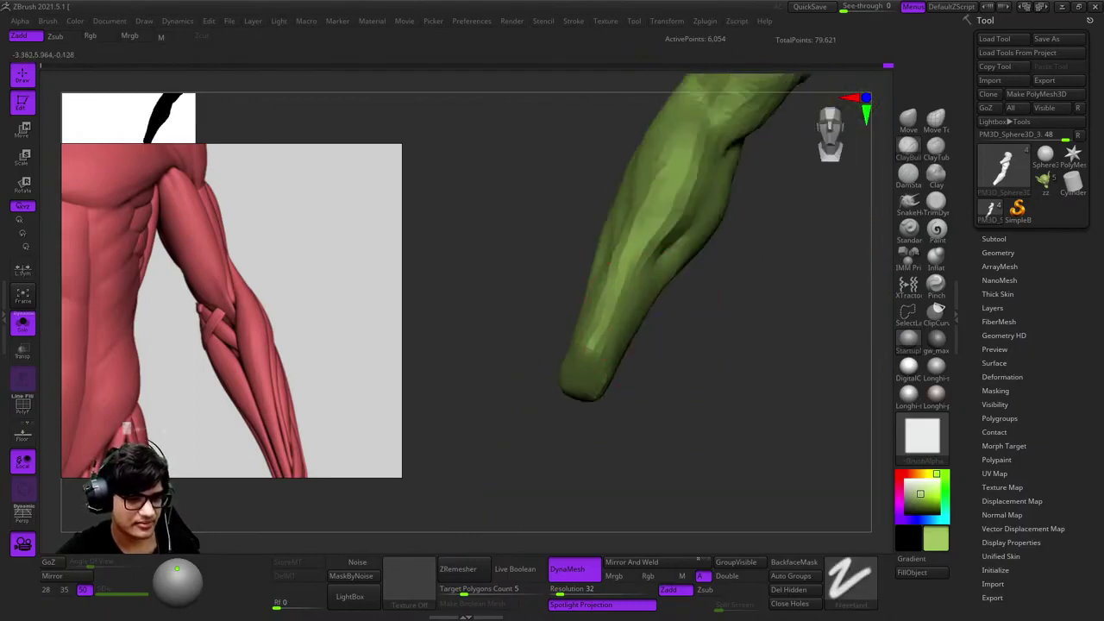
pyautogui.moveTo(637, 339); pyautogui.dragTo(647, 285, button='right')
pyautogui.moveTo(631, 363)
pyautogui.mouseDown(button='right')
pyautogui.moveTo(638, 262)
pyautogui.moveTo(525, 253)
pyautogui.moveTo(707, 394)
pyautogui.moveTo(742, 345)
pyautogui.moveTo(670, 328)
pyautogui.mouseUp(button='right')
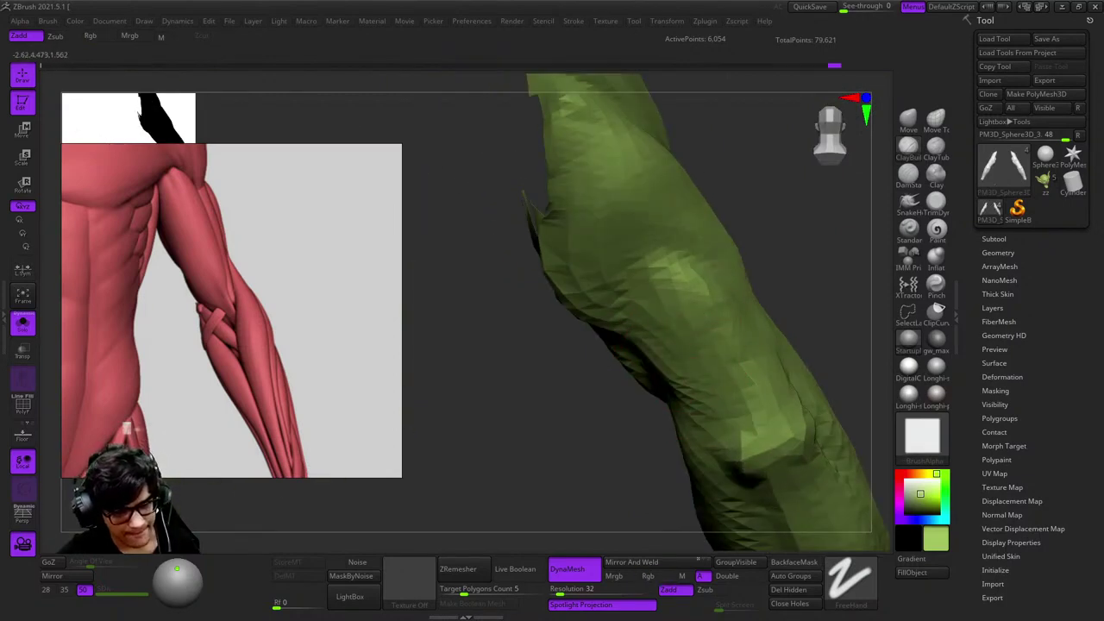
# Undo the last strokes on the arm and show the goblin's whole body again
pyautogui.moveTo(706, 260)
pyautogui.mouseDown(button='right')
pyautogui.moveTo(672, 284)
pyautogui.moveTo(655, 259)
pyautogui.moveTo(698, 233)
pyautogui.moveTo(709, 242)
pyautogui.moveTo(700, 290)
pyautogui.moveTo(758, 269)
pyautogui.mouseUp(button='right')
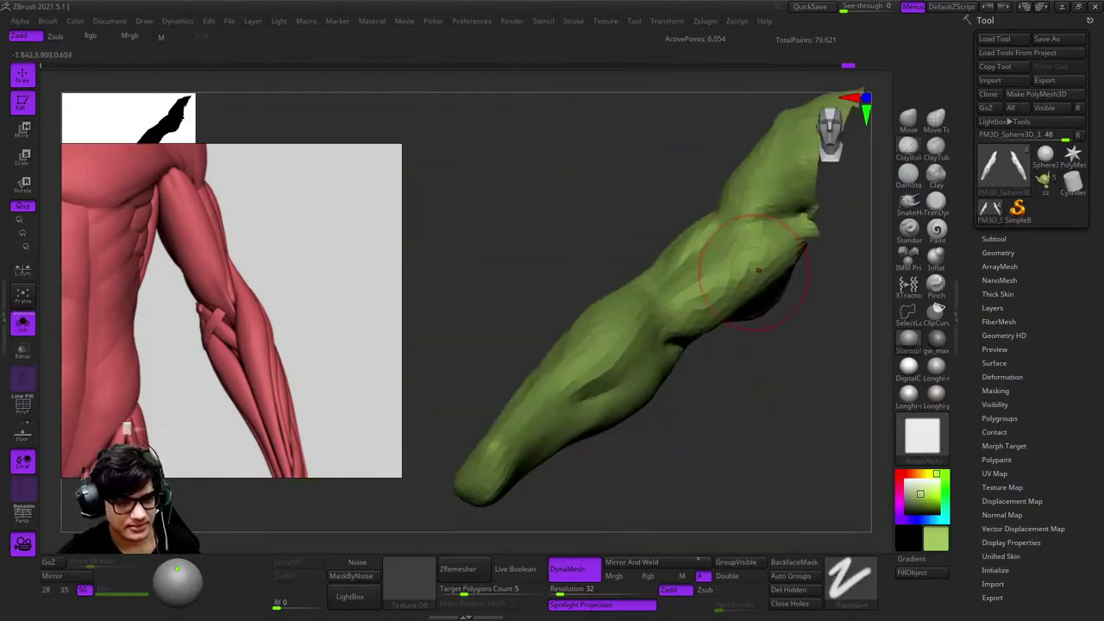
pyautogui.hotkey('ctrl', 'z')
pyautogui.hotkey('ctrl', 'z')
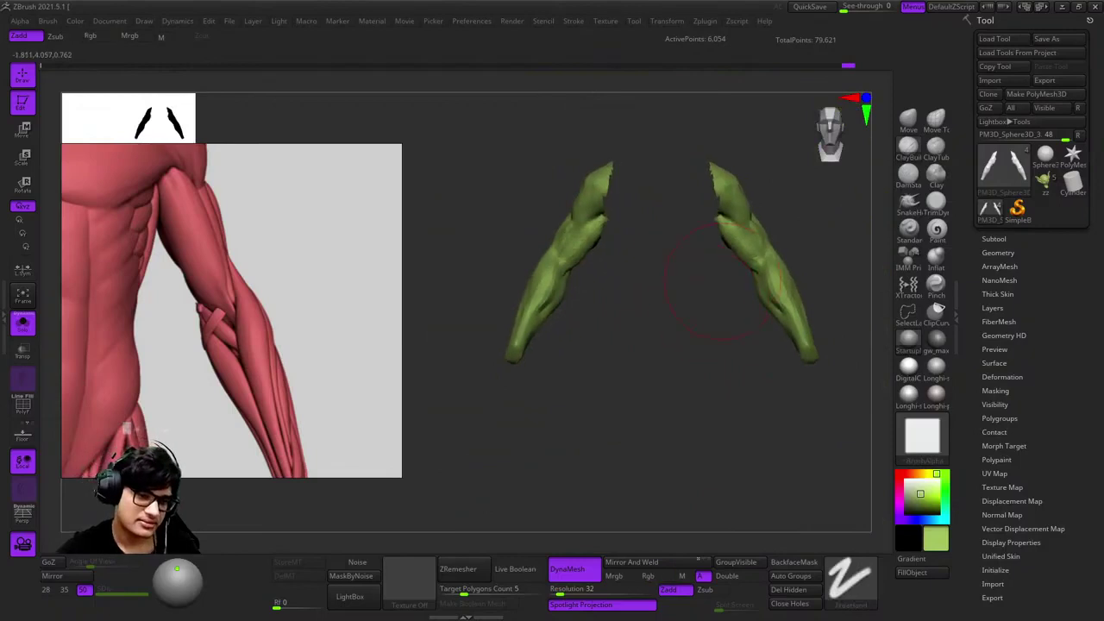
pyautogui.hotkey('ctrl', 'z')
pyautogui.moveTo(717, 181)
pyautogui.mouseDown(button='right')
pyautogui.moveTo(716, 259)
pyautogui.moveTo(716, 225)
pyautogui.moveTo(755, 385)
pyautogui.mouseUp(button='right')
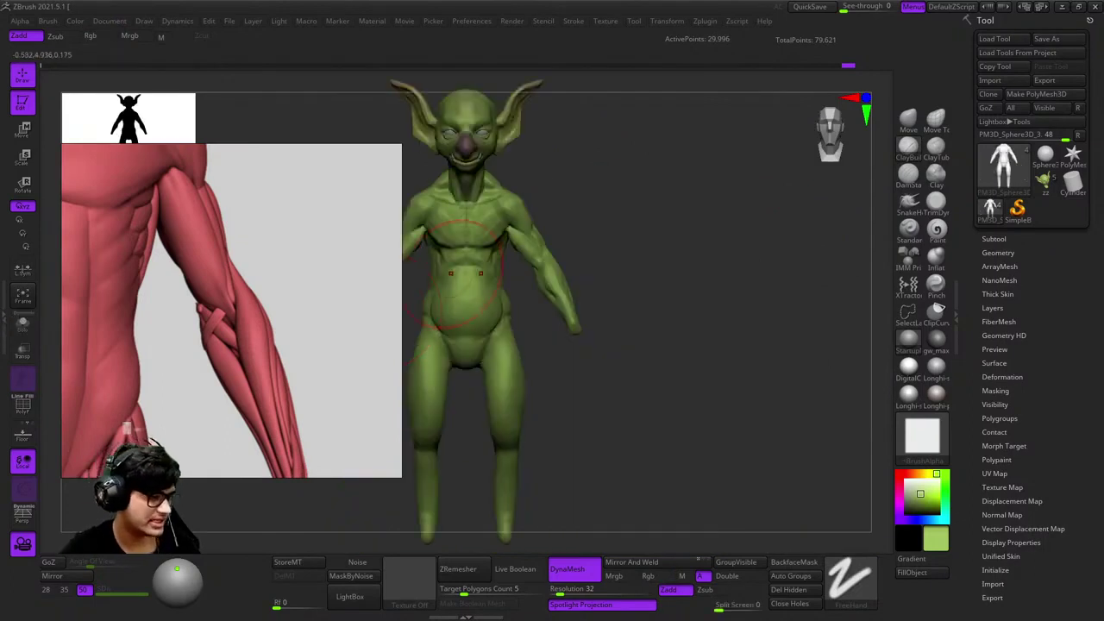
pyautogui.moveTo(658, 203); pyautogui.dragTo(677, 289, button='right')
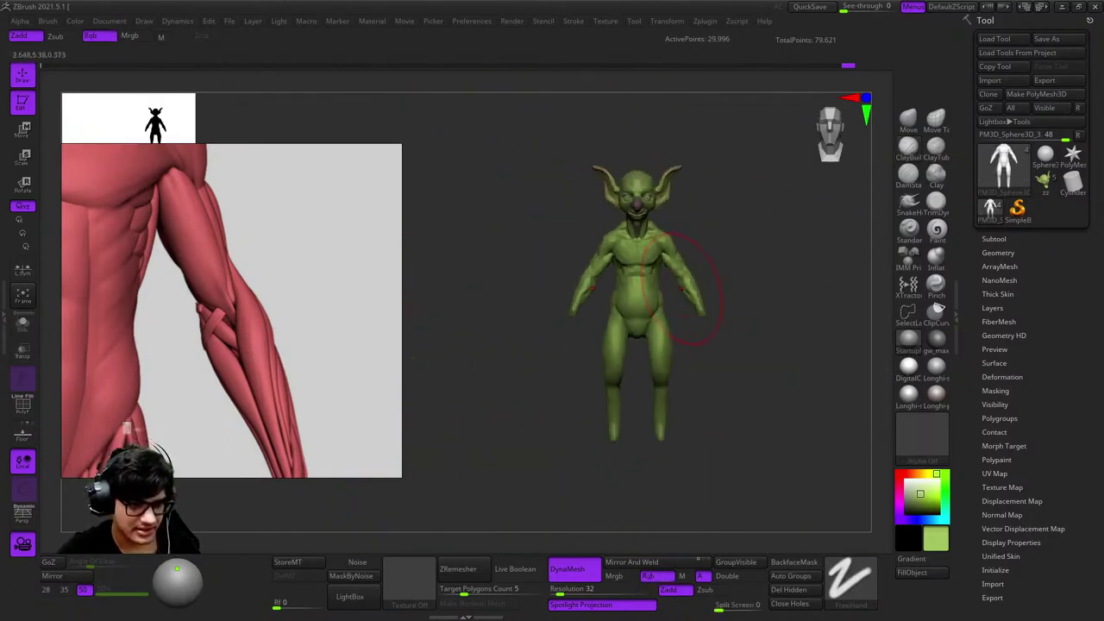
# Adjust the armpit area where the biceps meets the chest and deltoid with the Move Topological brush
pyautogui.moveTo(632, 235)
pyautogui.mouseDown(button='right')
pyautogui.moveTo(698, 397)
pyautogui.moveTo(682, 379)
pyautogui.moveTo(716, 397)
pyautogui.moveTo(664, 229)
pyautogui.moveTo(690, 259)
pyautogui.moveTo(715, 210)
pyautogui.moveTo(656, 181)
pyautogui.moveTo(862, 198)
pyautogui.moveTo(727, 357)
pyautogui.moveTo(681, 242)
pyautogui.moveTo(655, 209)
pyautogui.moveTo(655, 240)
pyautogui.mouseUp(button='right')
pyautogui.hotkey('shift', 'f')
pyautogui.hotkey('shift', 'f')
pyautogui.press('space')
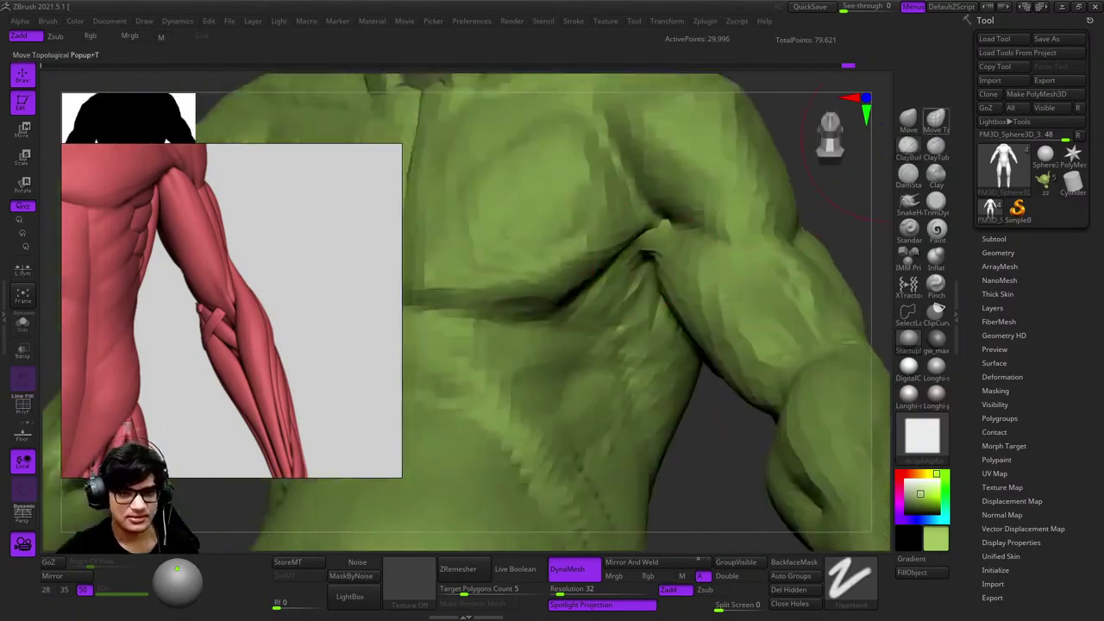
pyautogui.moveTo(692, 199); pyautogui.dragTo(586, 285, button='right')
pyautogui.press('space')
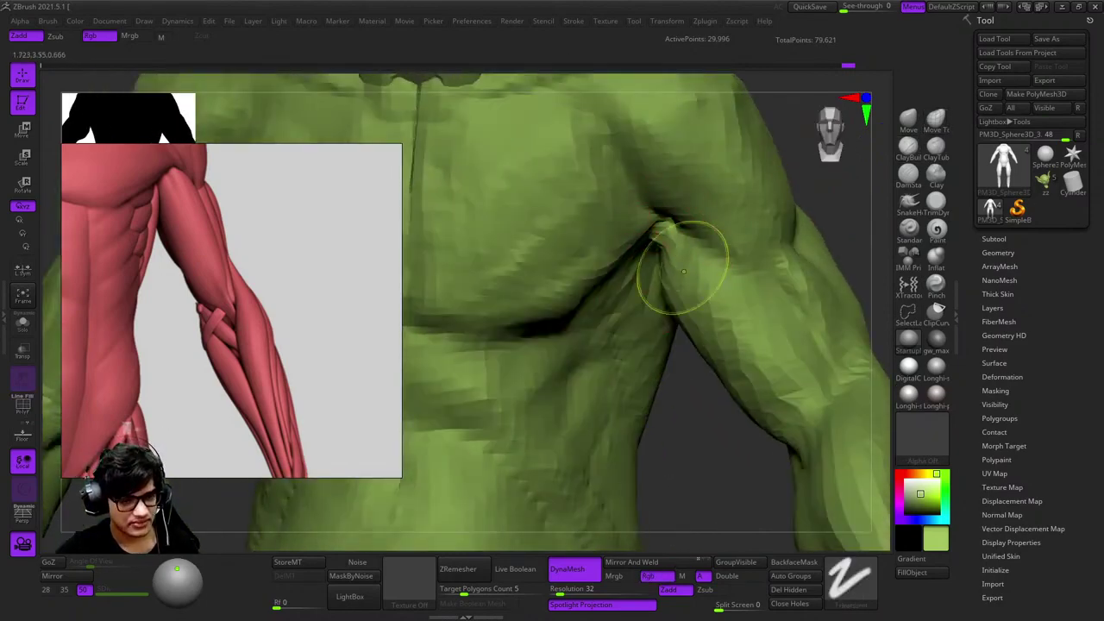
pyautogui.press('f')
pyautogui.moveTo(683, 272)
pyautogui.mouseDown(button='right')
pyautogui.moveTo(709, 339)
pyautogui.moveTo(641, 270)
pyautogui.mouseUp(button='right')
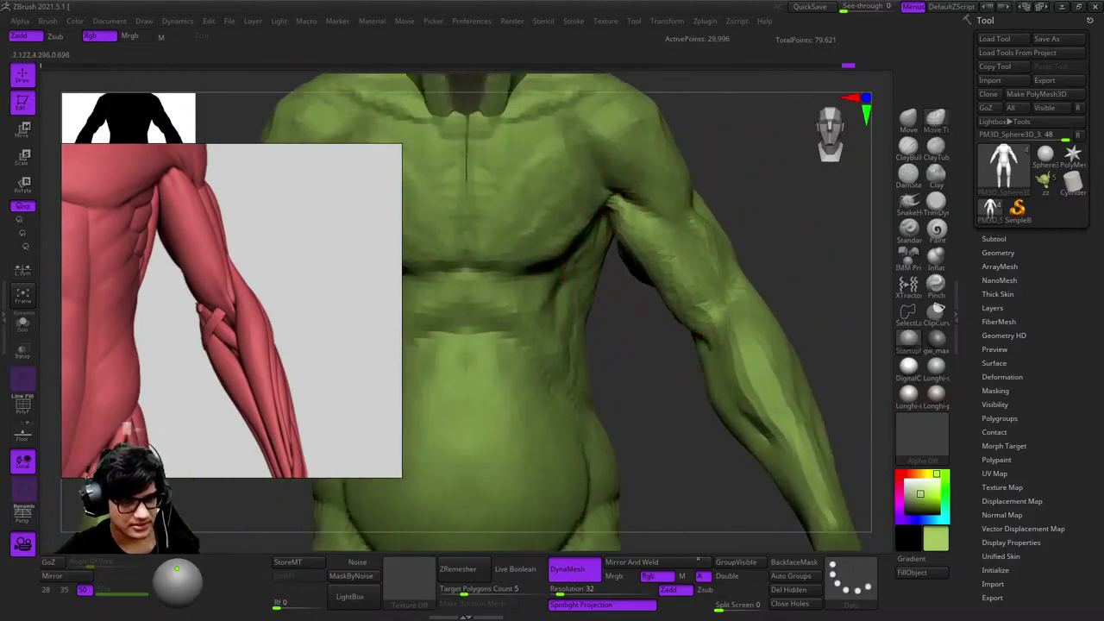
pyautogui.moveTo(563, 277)
pyautogui.mouseDown(button='right')
pyautogui.moveTo(595, 354)
pyautogui.moveTo(552, 410)
pyautogui.moveTo(573, 383)
pyautogui.mouseUp(button='right')
pyautogui.press('space')
pyautogui.press('f')
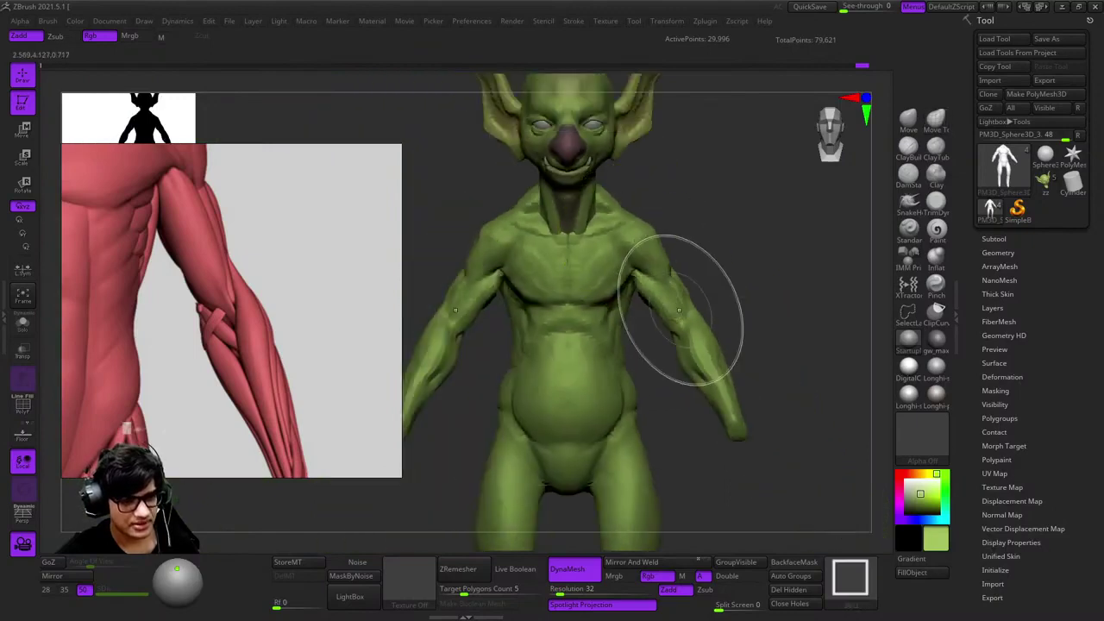
# Adjust the arm's side and front silhouette around the elbow and forearm with the Move Topological brush
pyautogui.keyDown('ctrl'); pyautogui.keyDown('shift'); pyautogui.click(652, 332); pyautogui.keyUp('shift'); pyautogui.keyUp('ctrl')
pyautogui.moveTo(683, 266)
pyautogui.mouseDown(button='right')
pyautogui.moveTo(697, 431)
pyautogui.moveTo(653, 414)
pyautogui.moveTo(655, 397)
pyautogui.moveTo(603, 379)
pyautogui.moveTo(669, 233)
pyautogui.moveTo(646, 234)
pyautogui.moveTo(663, 283)
pyautogui.moveTo(697, 271)
pyautogui.moveTo(689, 284)
pyautogui.moveTo(673, 216)
pyautogui.moveTo(682, 173)
pyautogui.mouseUp(button='right')
pyautogui.rightClick(603, 380)
pyautogui.keyDown('ctrl'); pyautogui.keyDown('shift'); pyautogui.click(656, 259); pyautogui.keyUp('shift'); pyautogui.keyUp('ctrl')
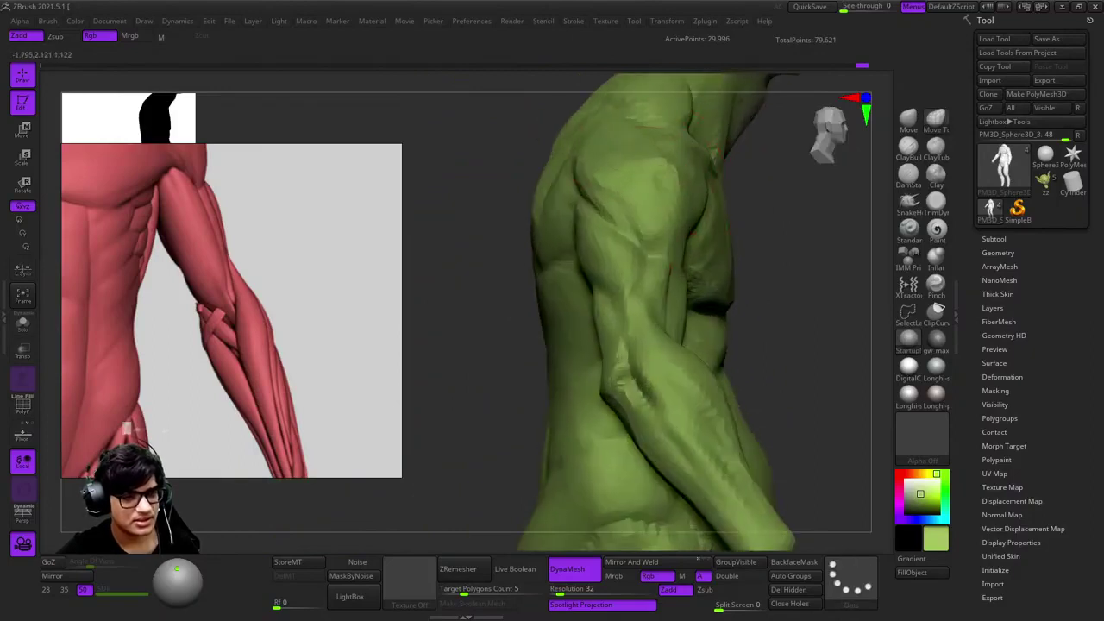
pyautogui.moveTo(618, 239)
pyautogui.mouseDown(button='right')
pyautogui.moveTo(584, 239)
pyautogui.moveTo(617, 276)
pyautogui.moveTo(569, 285)
pyautogui.moveTo(587, 252)
pyautogui.mouseUp(button='right')
pyautogui.rightClick(505, 314)
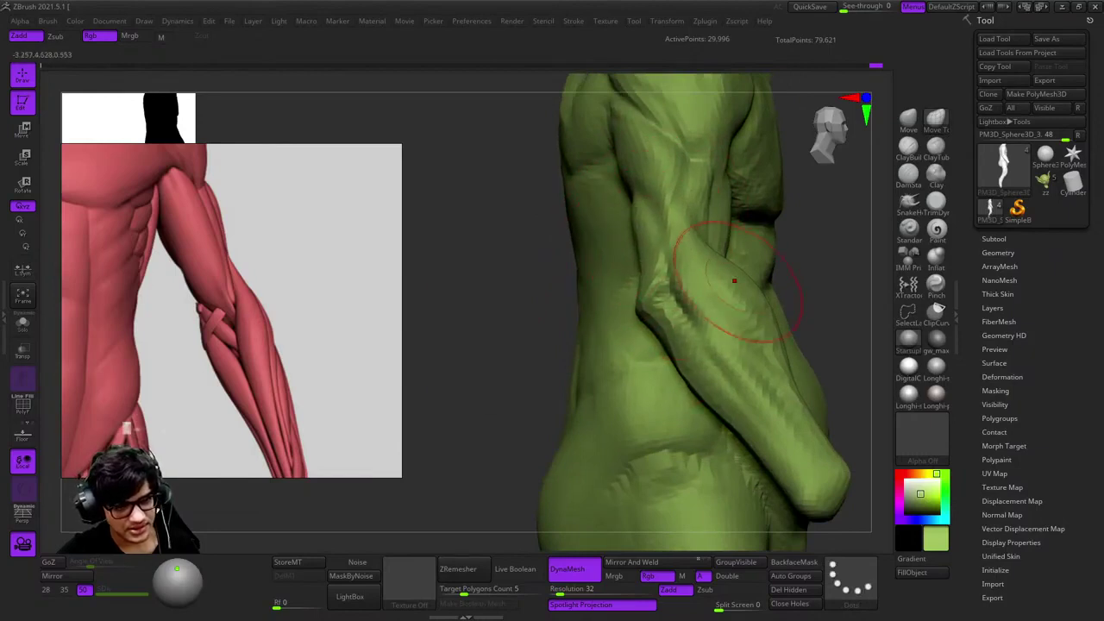
pyautogui.moveTo(713, 401); pyautogui.dragTo(693, 227, button='right')
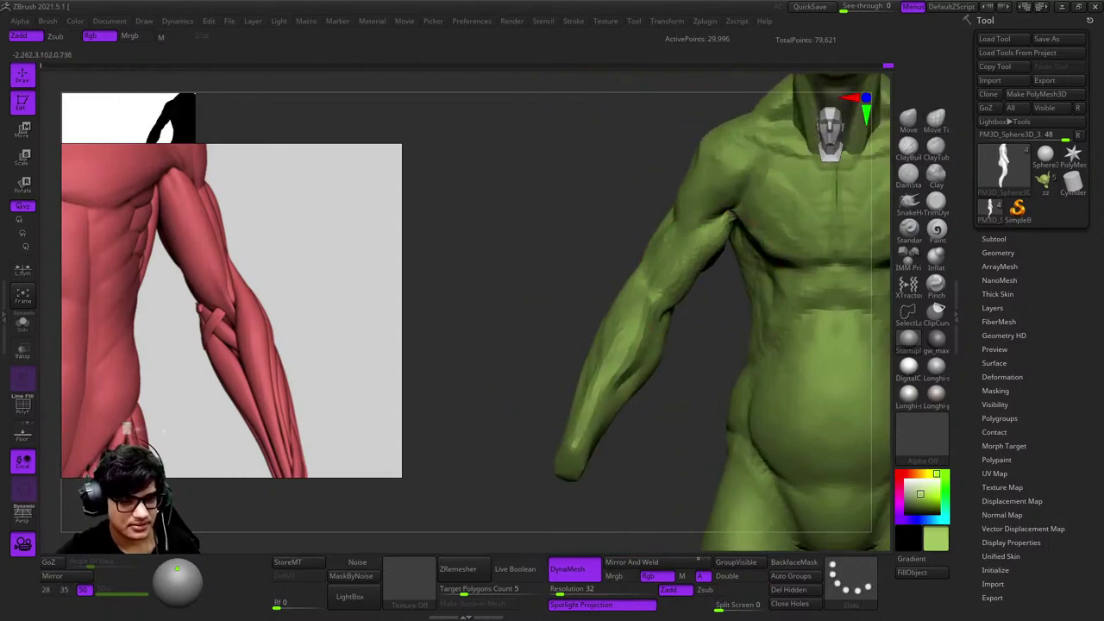
pyautogui.moveTo(550, 497)
pyautogui.mouseDown(button='right')
pyautogui.moveTo(670, 258)
pyautogui.moveTo(768, 233)
pyautogui.moveTo(750, 207)
pyautogui.moveTo(722, 252)
pyautogui.moveTo(752, 262)
pyautogui.mouseUp(button='right')
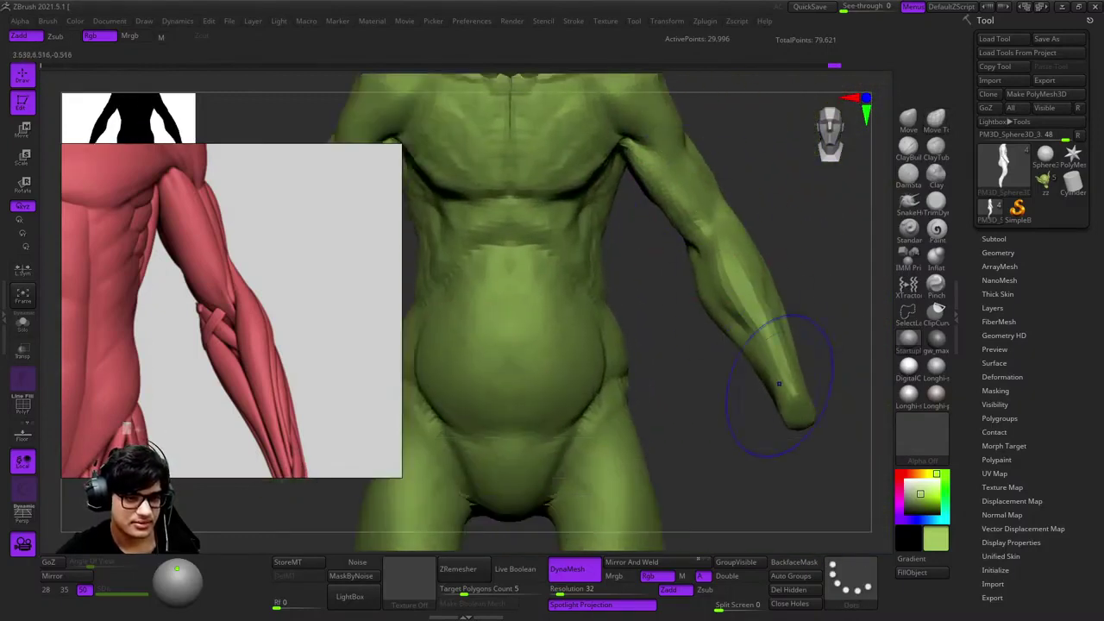
# Bring up the back-view muscle reference and compare it with the goblin's rear shoulder and upper arm
pyautogui.press('f')
pyautogui.keyDown('alt'); pyautogui.moveTo(779, 383); pyautogui.dragTo(517, 388); pyautogui.keyUp('alt')
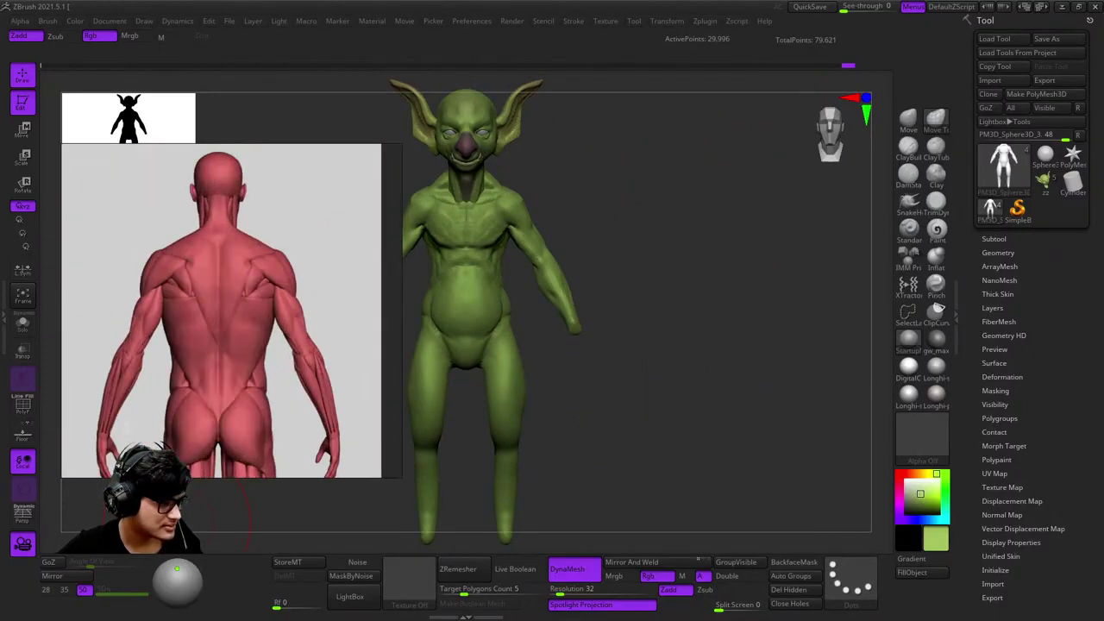
pyautogui.moveTo(656, 284); pyautogui.dragTo(698, 308)
pyautogui.press('space')
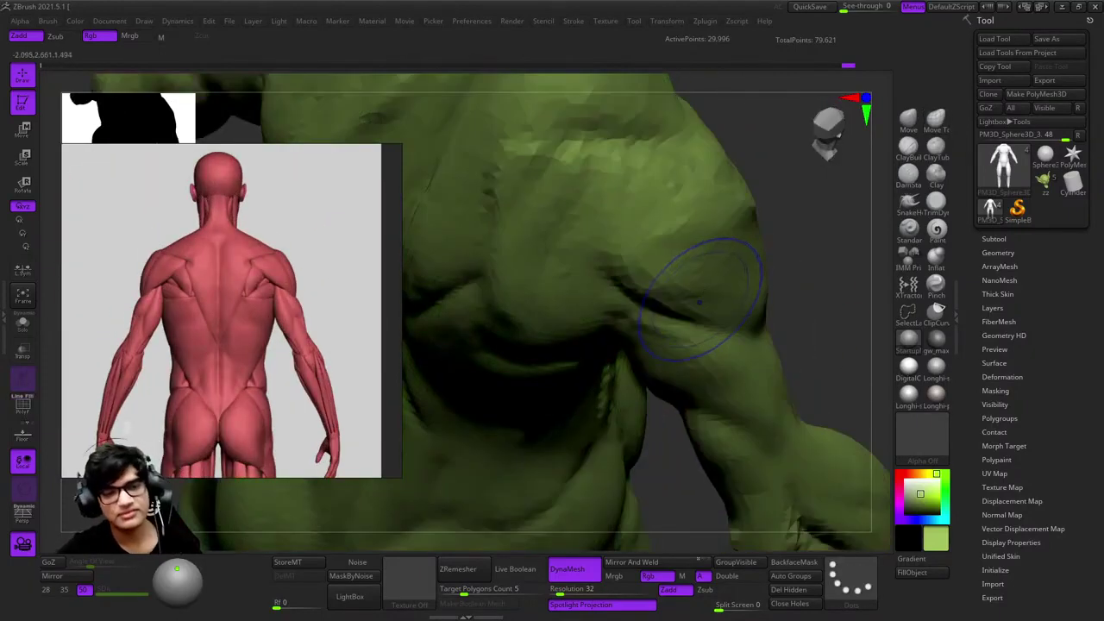
# Build up the rear deltoid and the back of the upper arm with the ClayBuildup brush, following the back-view muscle reference
pyautogui.click(908, 147)
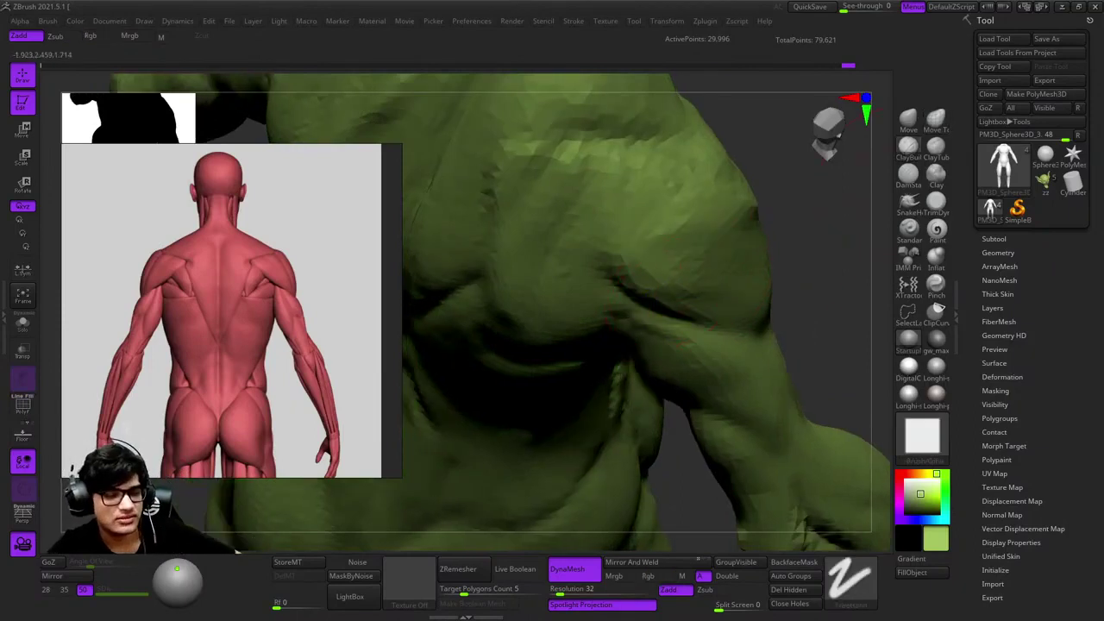
pyautogui.moveTo(733, 482)
pyautogui.mouseDown()
pyautogui.moveTo(661, 270)
pyautogui.moveTo(703, 274)
pyautogui.moveTo(742, 341)
pyautogui.moveTo(555, 221)
pyautogui.moveTo(665, 185)
pyautogui.mouseUp()
pyautogui.press('space')
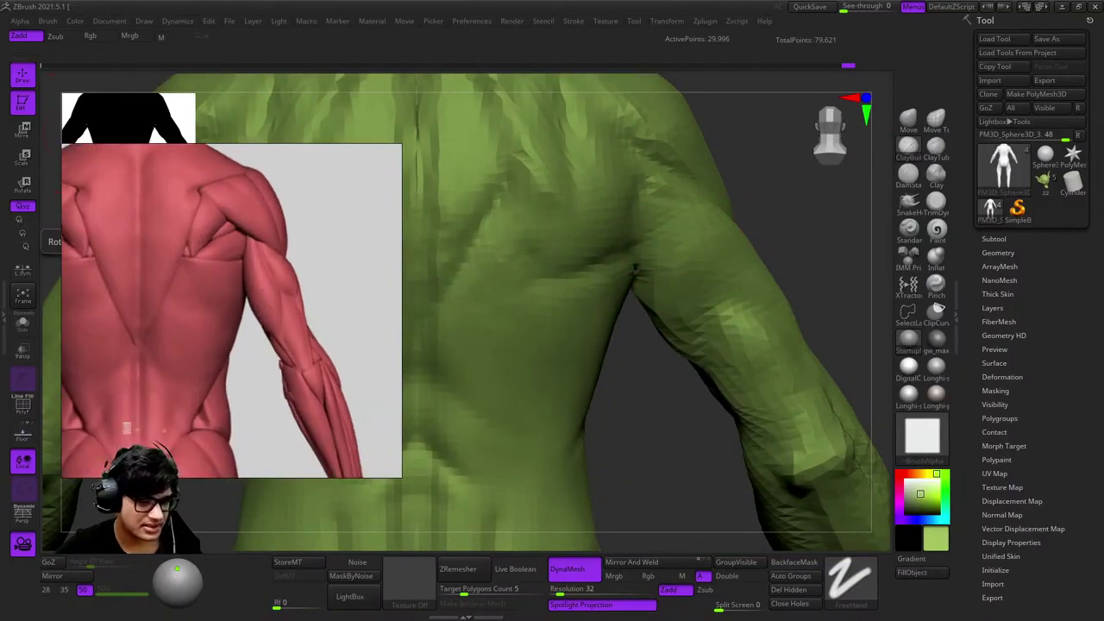
pyautogui.moveTo(651, 478)
pyautogui.mouseDown()
pyautogui.moveTo(629, 222)
pyautogui.moveTo(665, 234)
pyautogui.mouseUp()
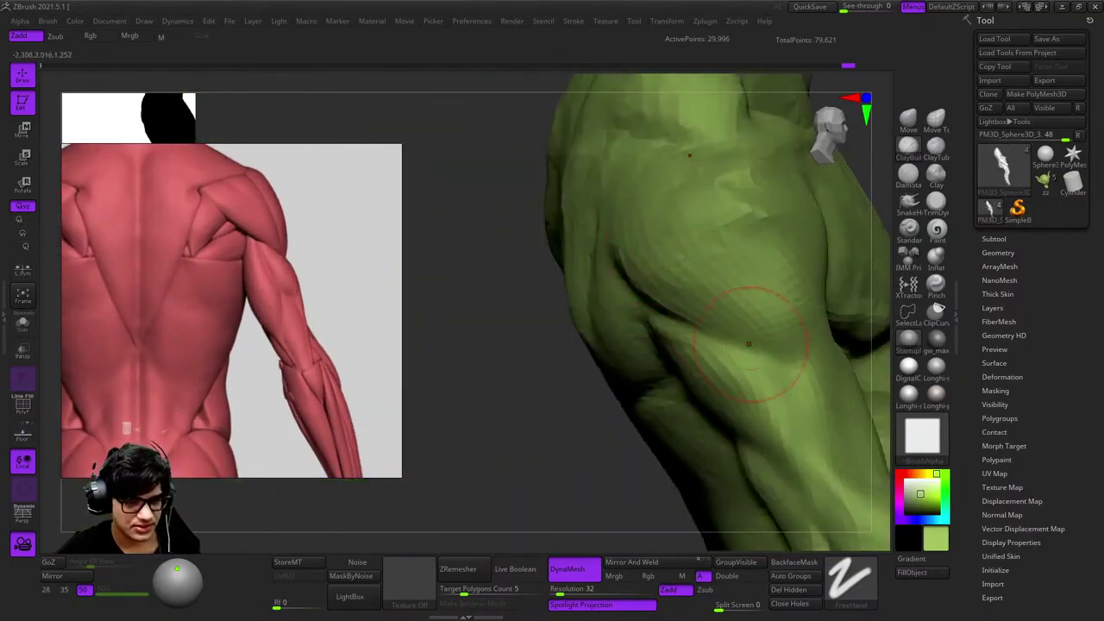
pyautogui.moveTo(748, 344); pyautogui.dragTo(561, 337)
pyautogui.press('space')
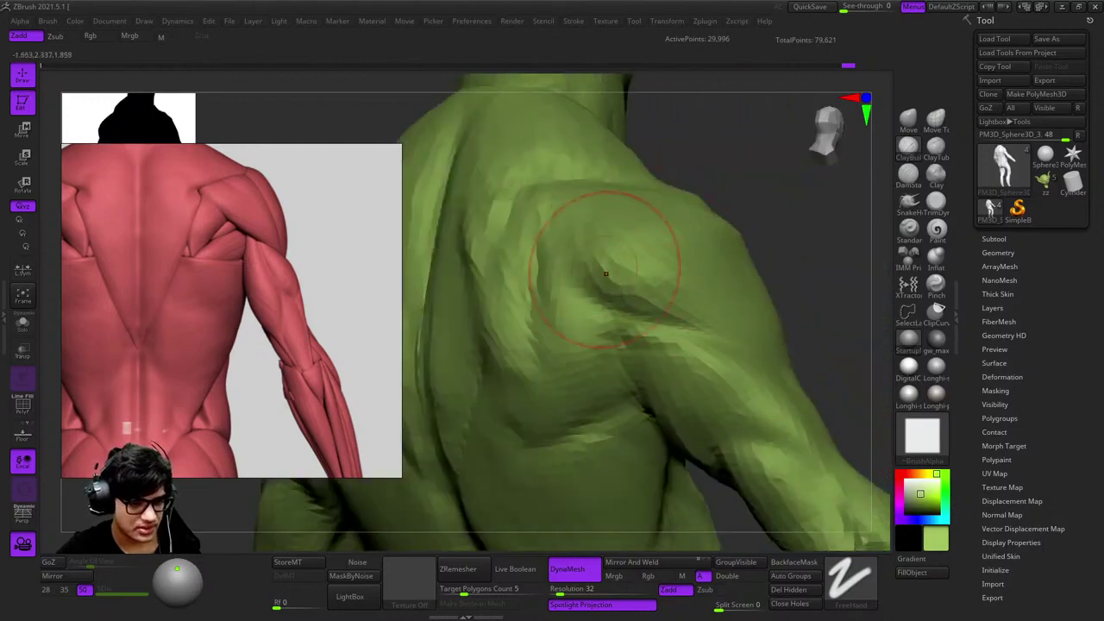
pyautogui.moveTo(605, 274); pyautogui.dragTo(653, 197)
pyautogui.press('space')
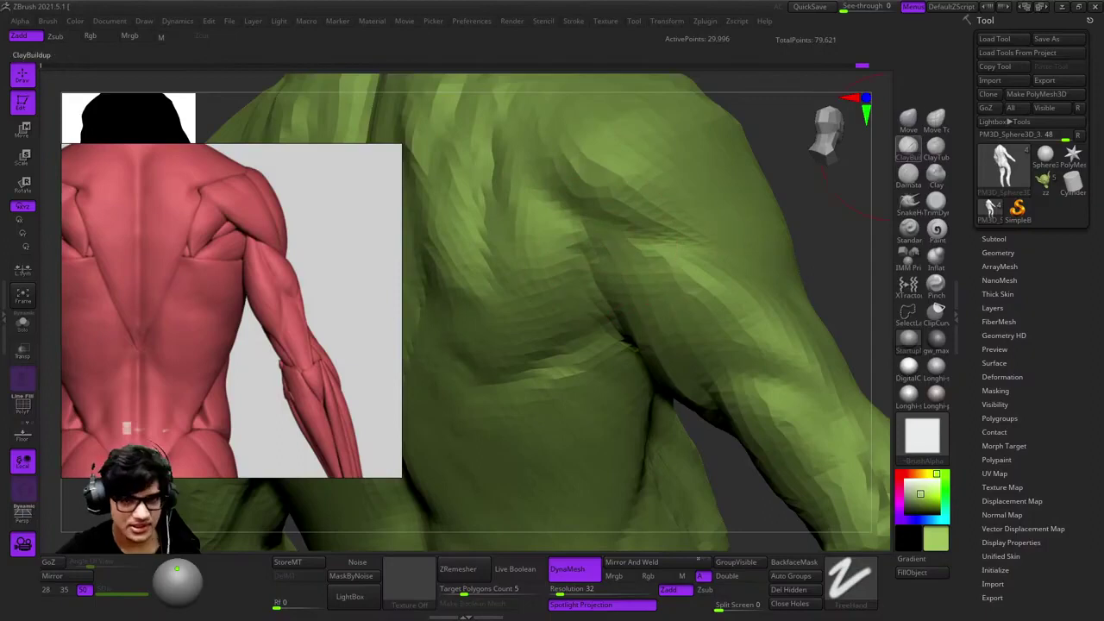
# Carve the creases separating the rear deltoid, shoulder blade and triceps with the DamStandard brush
pyautogui.click(908, 172)
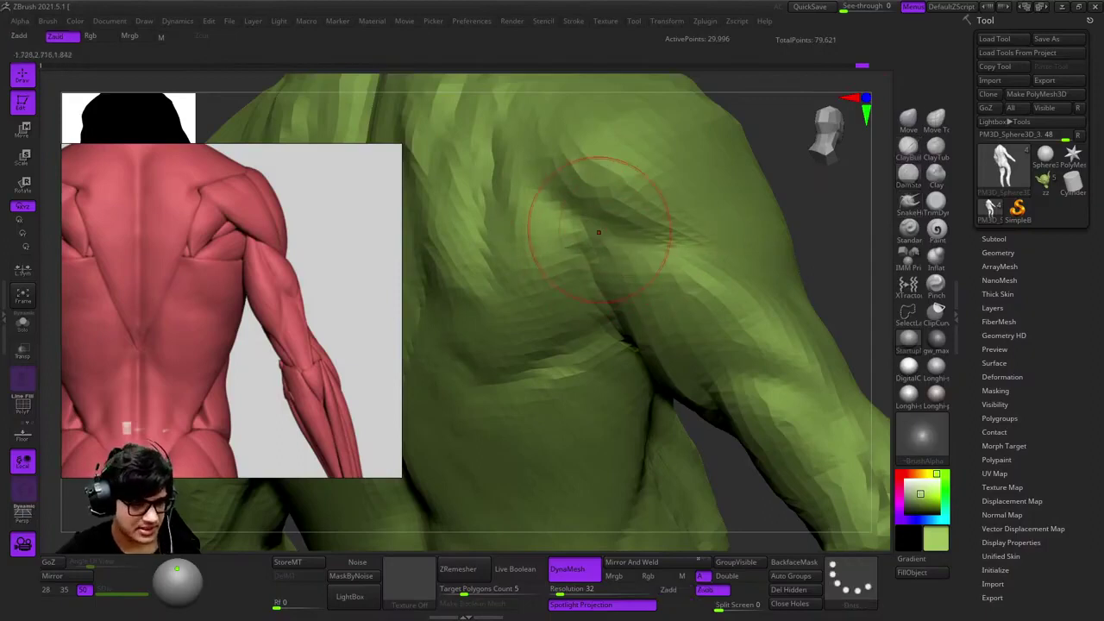
pyautogui.moveTo(653, 209); pyautogui.dragTo(579, 161)
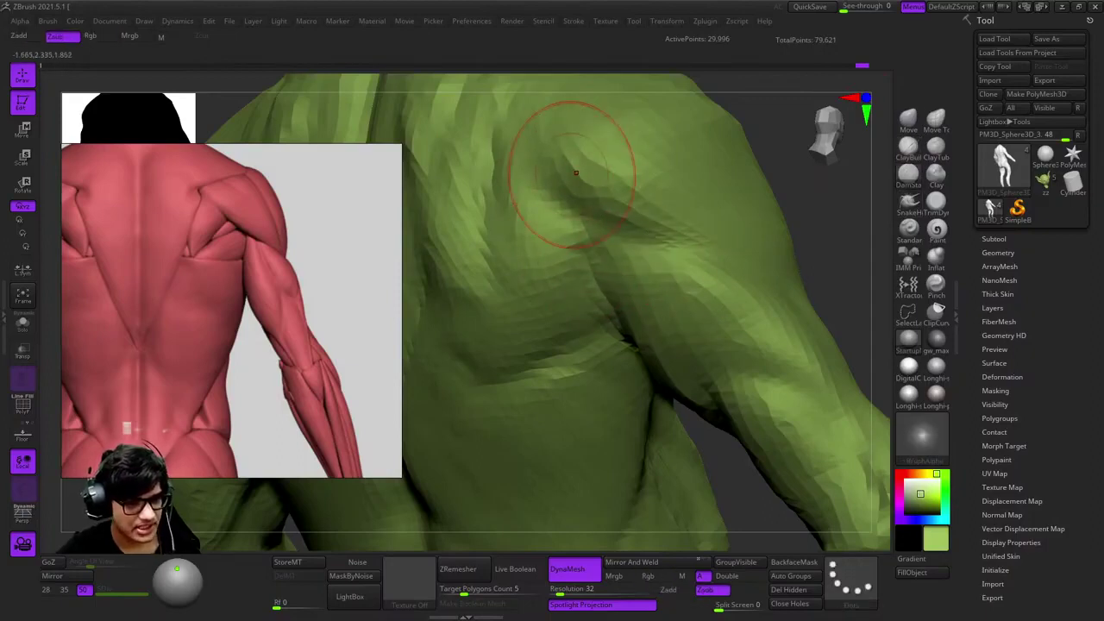
pyautogui.moveTo(770, 240); pyautogui.dragTo(646, 275, button='right')
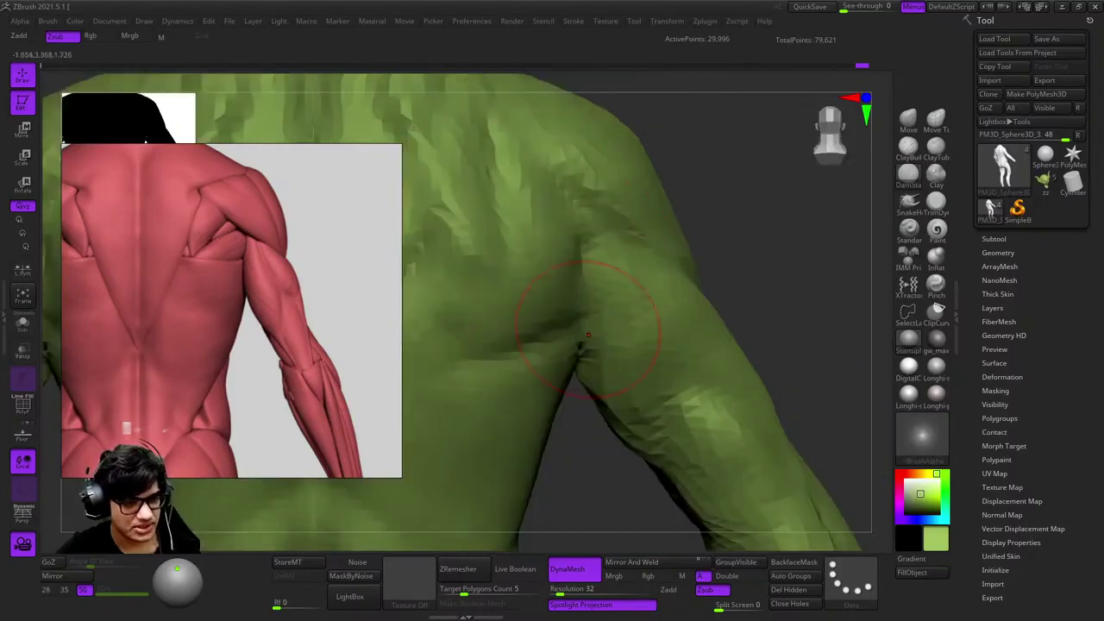
pyautogui.moveTo(587, 335)
pyautogui.mouseDown(button='right')
pyautogui.moveTo(604, 148)
pyautogui.moveTo(624, 250)
pyautogui.mouseUp(button='right')
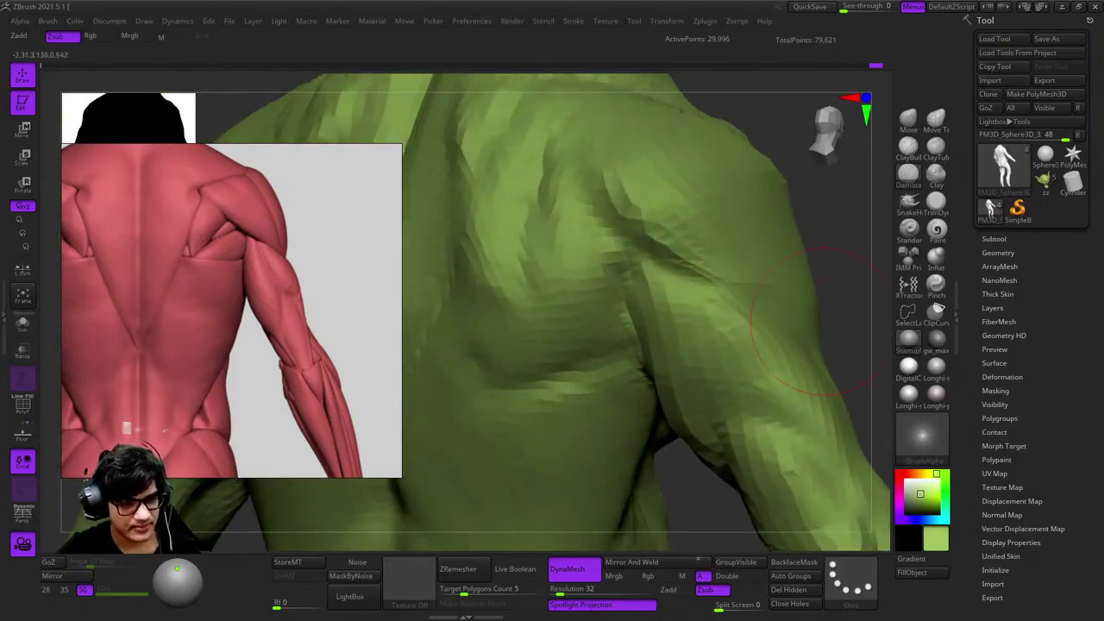
pyautogui.moveTo(764, 308)
pyautogui.mouseDown(button='right')
pyautogui.moveTo(715, 221)
pyautogui.moveTo(724, 319)
pyautogui.mouseUp(button='right')
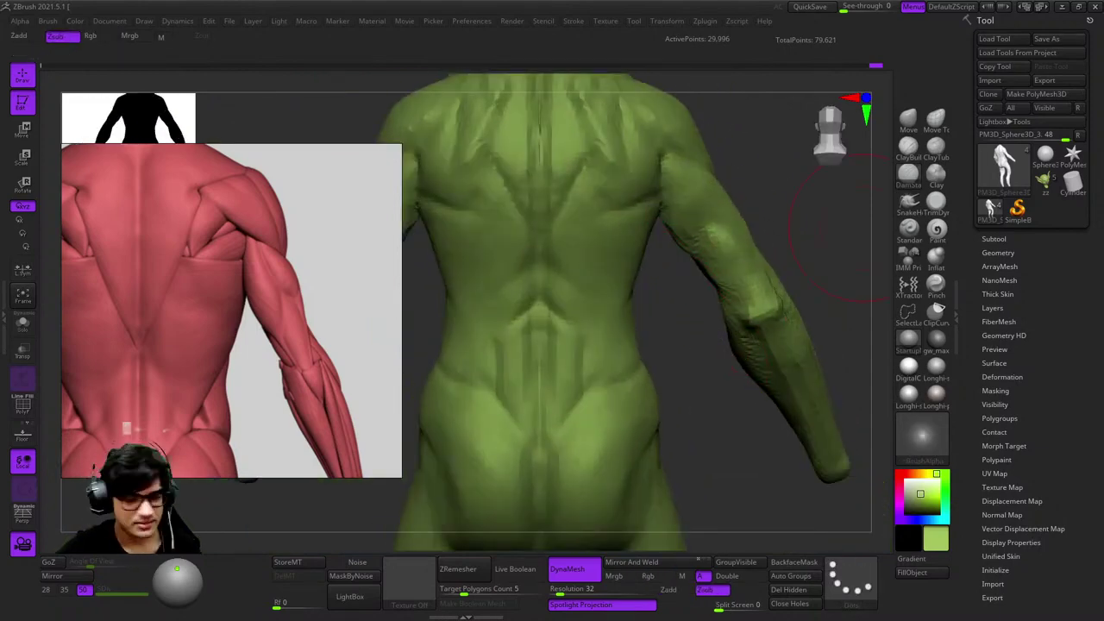
# Adjust the outer forearm below the elbow with the Move Topological brush and bring the whole goblin back into view
pyautogui.moveTo(701, 296)
pyautogui.mouseDown(button='right')
pyautogui.moveTo(841, 181)
pyautogui.moveTo(687, 246)
pyautogui.moveTo(739, 197)
pyautogui.moveTo(707, 259)
pyautogui.moveTo(715, 325)
pyautogui.moveTo(628, 198)
pyautogui.moveTo(705, 262)
pyautogui.mouseUp(button='right')
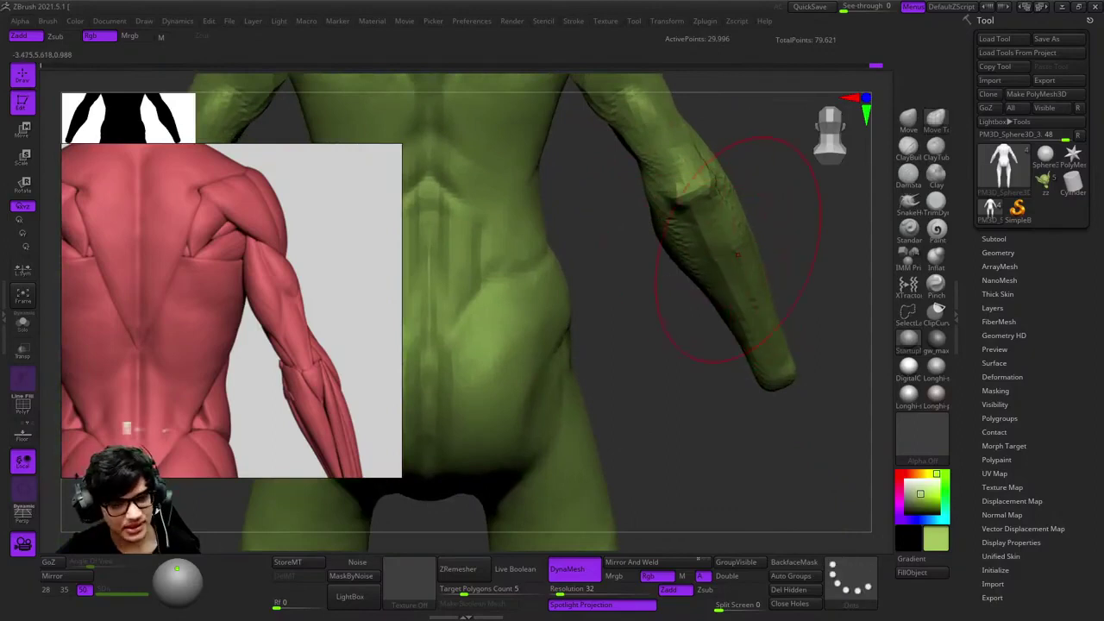
pyautogui.press('space')
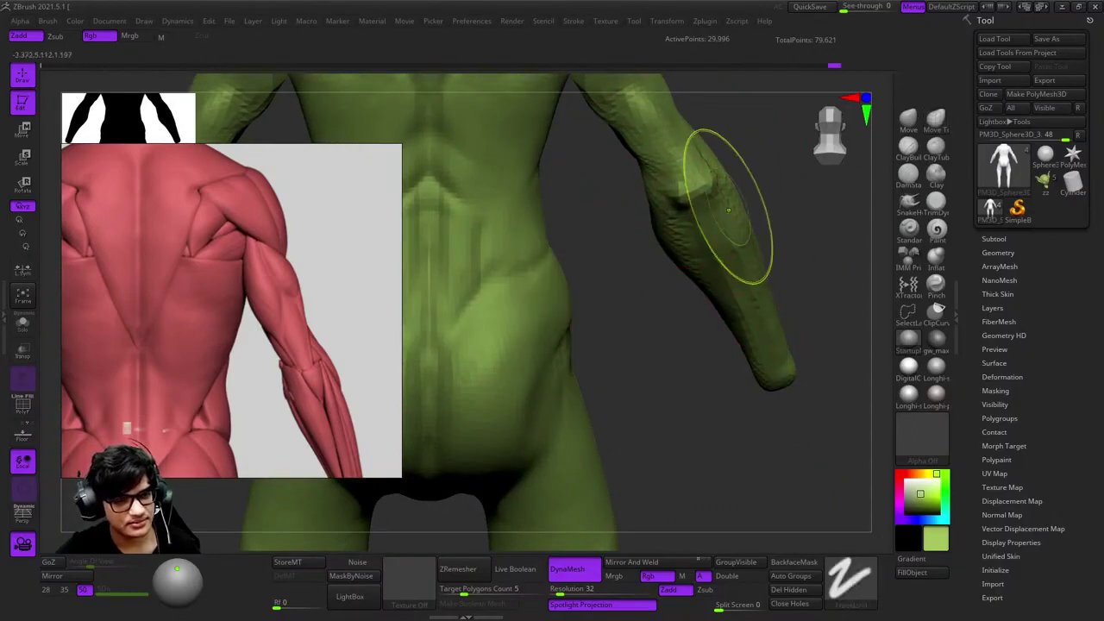
pyautogui.press('f')
pyautogui.moveTo(777, 320)
pyautogui.mouseDown(button='right')
pyautogui.moveTo(764, 332)
pyautogui.moveTo(552, 266)
pyautogui.moveTo(699, 420)
pyautogui.moveTo(808, 418)
pyautogui.moveTo(695, 315)
pyautogui.moveTo(715, 308)
pyautogui.moveTo(687, 247)
pyautogui.mouseUp(button='right')
pyautogui.hotkey('shift', 'f')
pyautogui.hotkey('shift', 'f')
pyautogui.press('f')
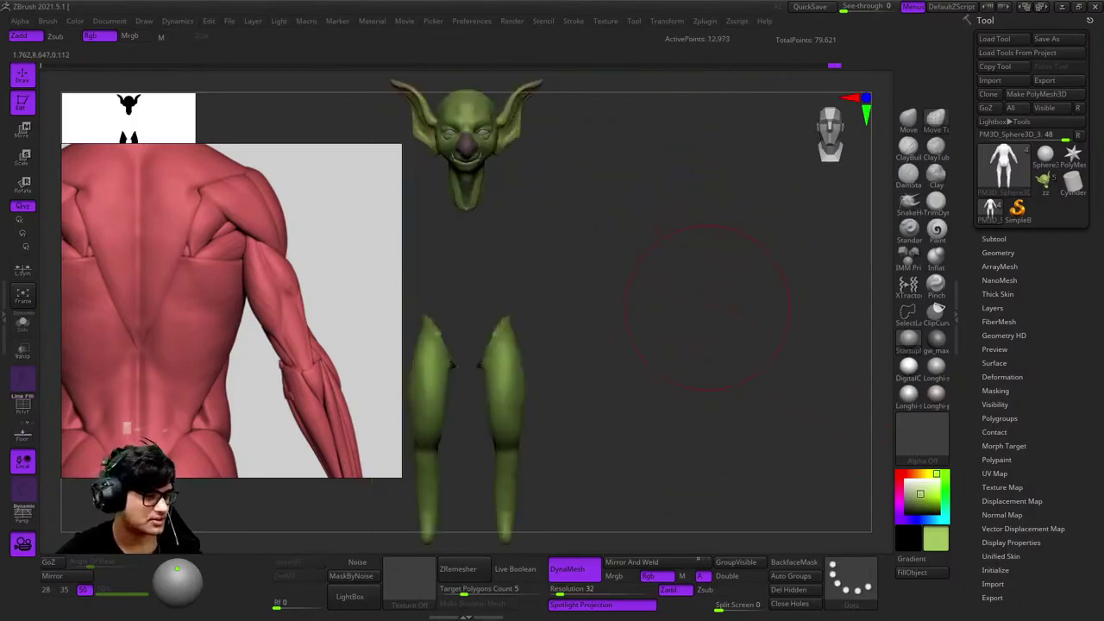
pyautogui.keyDown('alt'); pyautogui.moveTo(734, 339); pyautogui.dragTo(698, 332, button='right'); pyautogui.keyUp('alt')
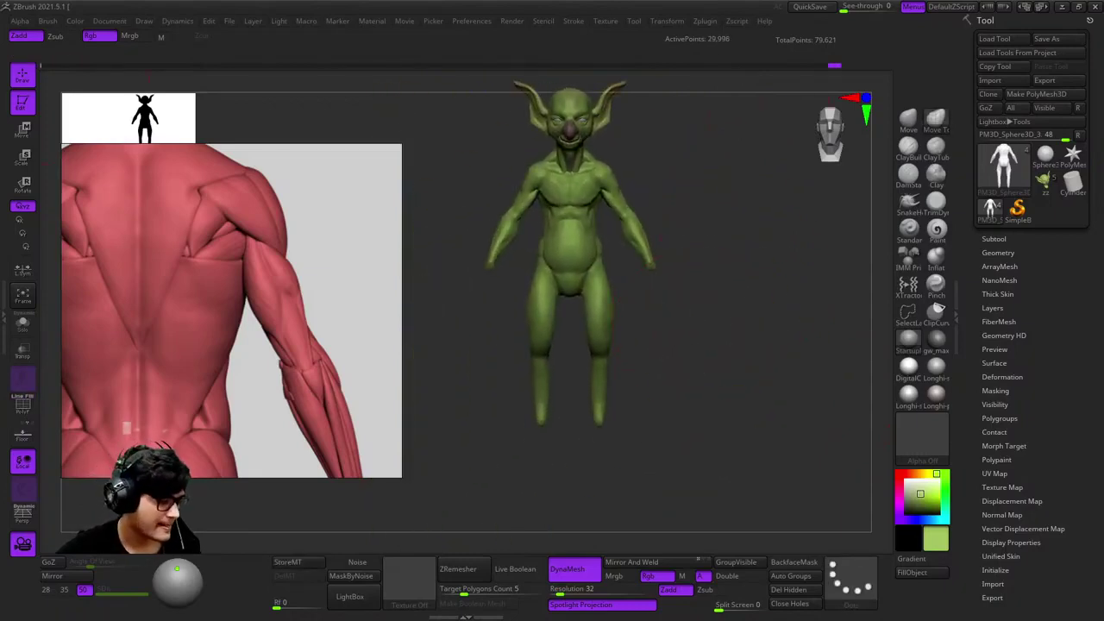
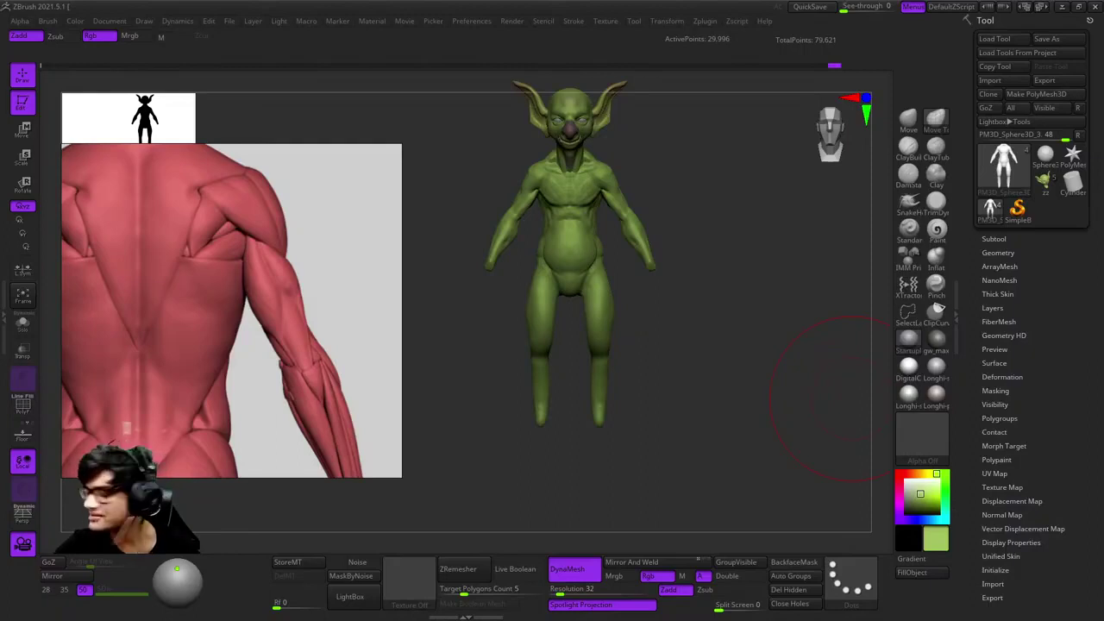
# Isolate the goblin's legs and rough in the knees with the ClayBuildup brush
pyautogui.moveTo(819, 396)
pyautogui.keyDown('ctrl'); pyautogui.mouseDown(button='right')
pyautogui.moveTo(665, 308)
pyautogui.moveTo(707, 254)
pyautogui.moveTo(715, 308)
pyautogui.moveTo(656, 261)
pyautogui.mouseUp(button='right'); pyautogui.keyUp('ctrl')
pyautogui.keyDown('ctrl'); pyautogui.keyDown('shift'); pyautogui.click(706, 254); pyautogui.keyUp('shift'); pyautogui.keyUp('ctrl')
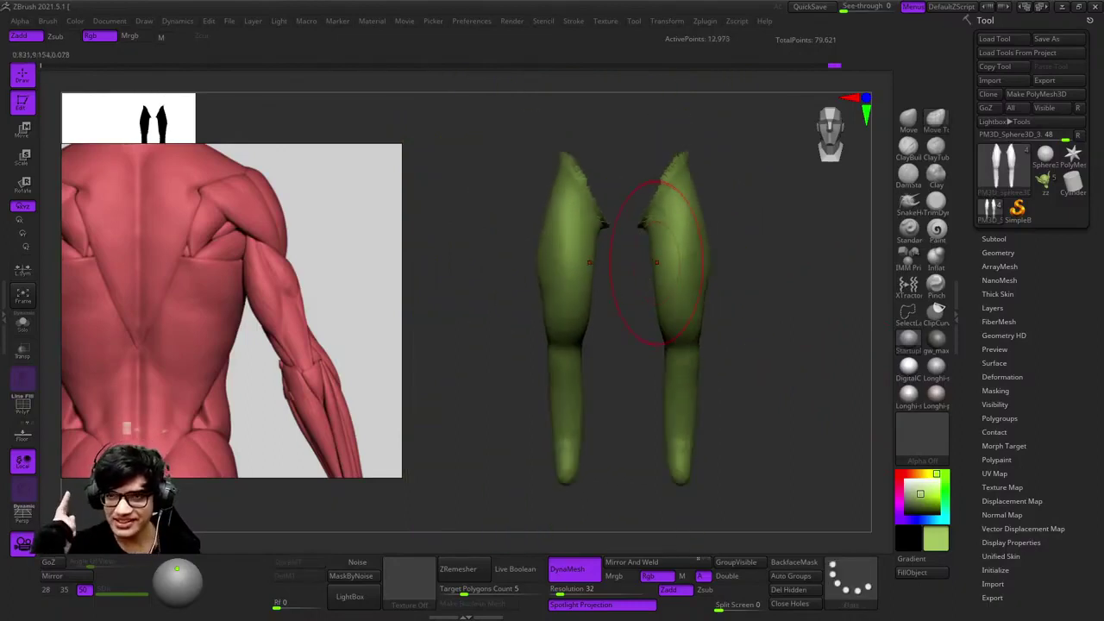
pyautogui.moveTo(751, 333)
pyautogui.keyDown('ctrl'); pyautogui.mouseDown(button='right')
pyautogui.moveTo(728, 314)
pyautogui.moveTo(628, 345)
pyautogui.moveTo(665, 345)
pyautogui.moveTo(675, 248)
pyautogui.moveTo(724, 255)
pyautogui.moveTo(677, 250)
pyautogui.moveTo(656, 198)
pyautogui.moveTo(662, 316)
pyautogui.mouseUp(button='right'); pyautogui.keyUp('ctrl')
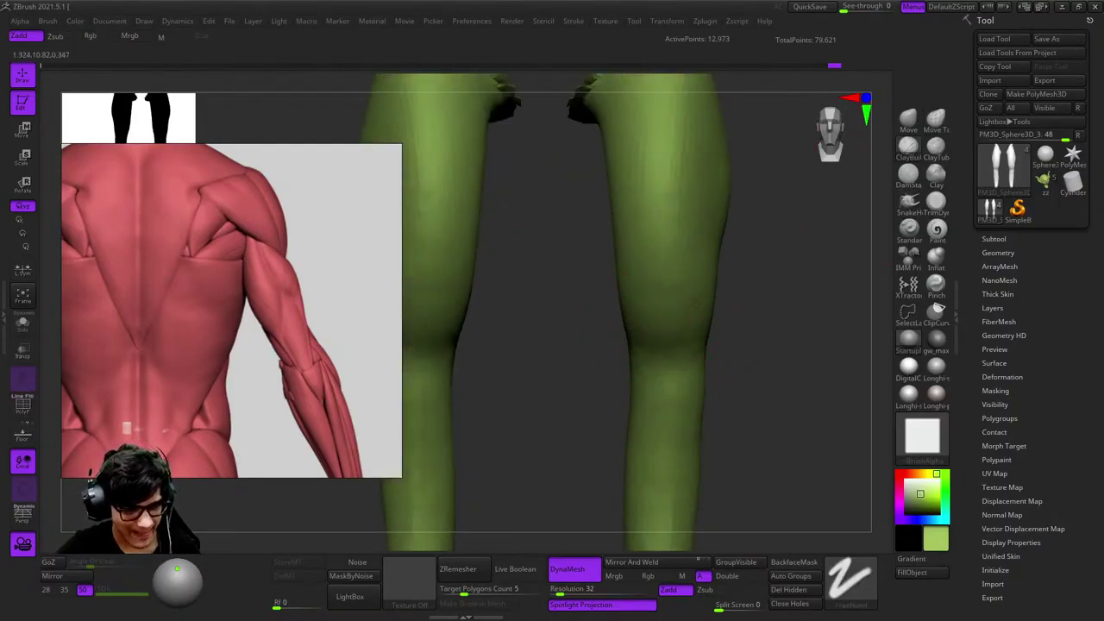
pyautogui.moveTo(664, 353)
pyautogui.mouseDown(button='right')
pyautogui.moveTo(681, 293)
pyautogui.moveTo(668, 367)
pyautogui.moveTo(697, 382)
pyautogui.moveTo(700, 358)
pyautogui.mouseUp(button='right')
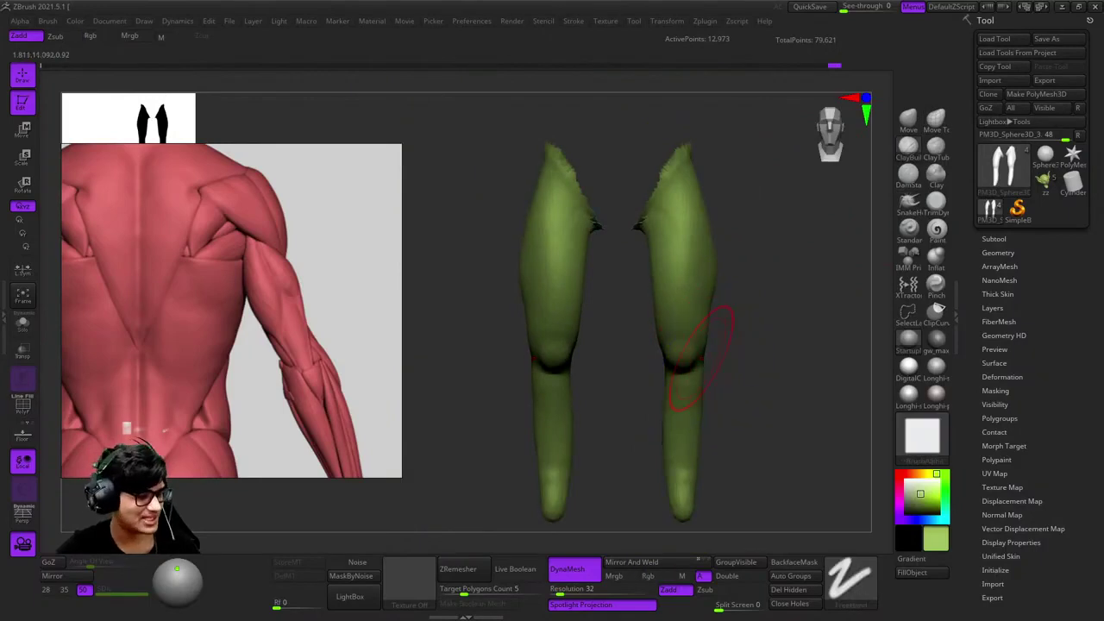
# Look through the reference board for leg anatomy and enlarge the front-view muscle figure's thighs and knees
pyautogui.scroll(-5, 232, 310)
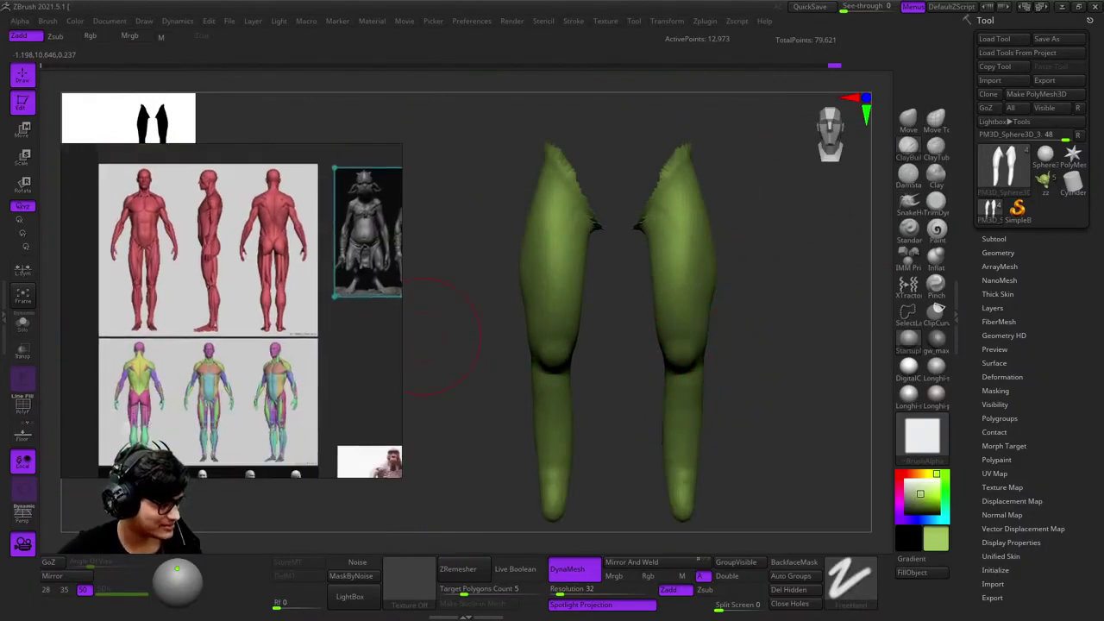
pyautogui.moveTo(231, 310); pyautogui.dragTo(129, 252, button='middle')
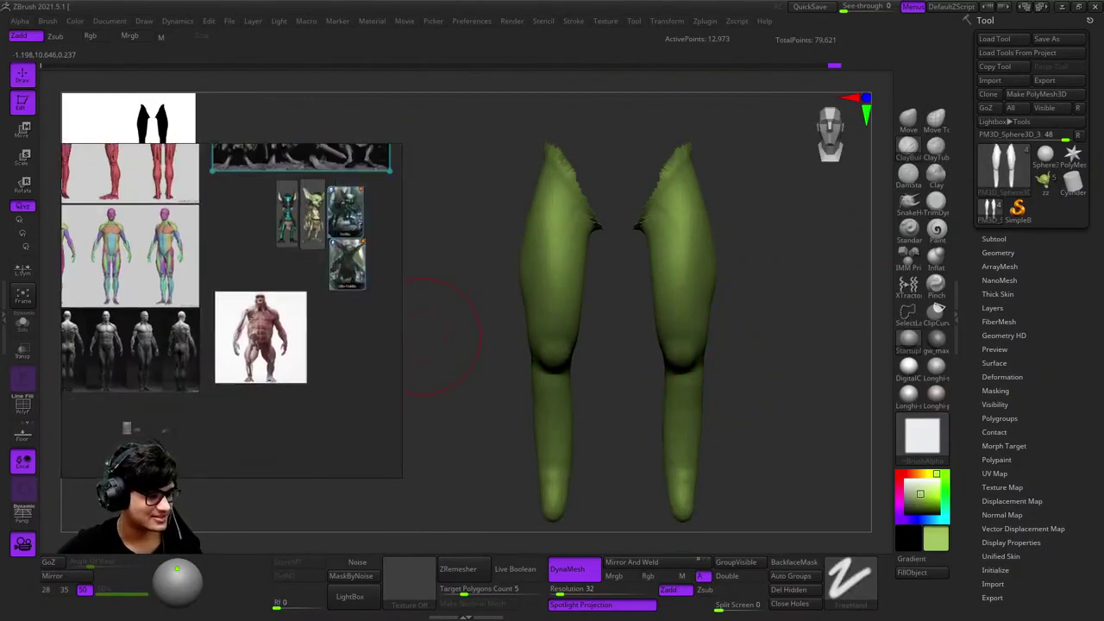
pyautogui.scroll(-2, 126, 429)
pyautogui.scroll(3, 126, 429)
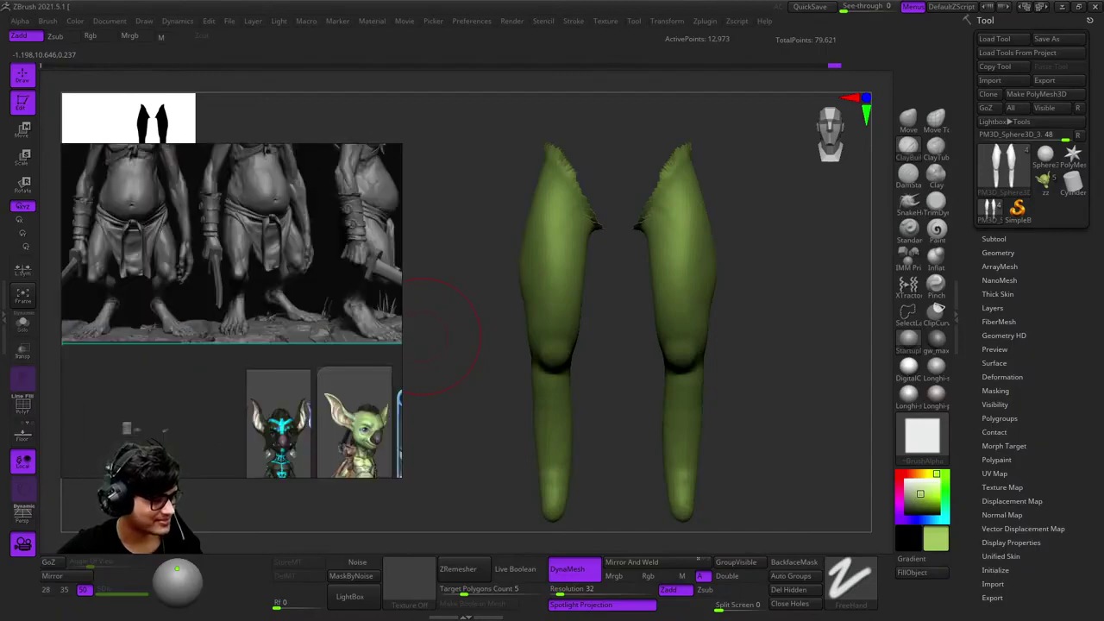
pyautogui.scroll(2, 126, 428)
pyautogui.scroll(-3, 125, 428)
pyautogui.scroll(2, 126, 429)
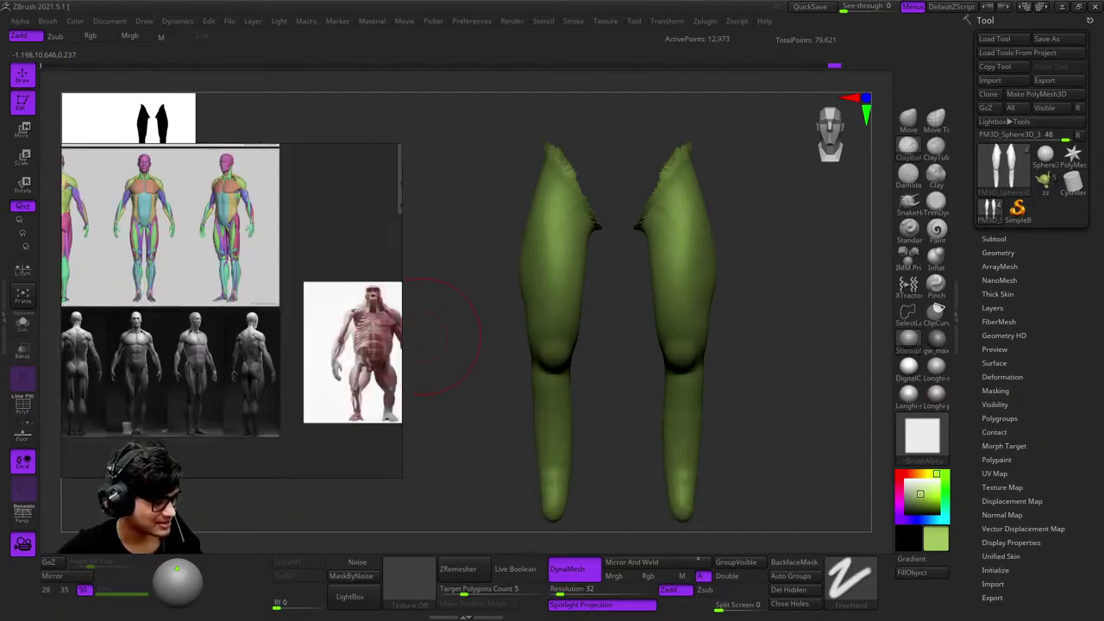
pyautogui.scroll(5, 126, 429)
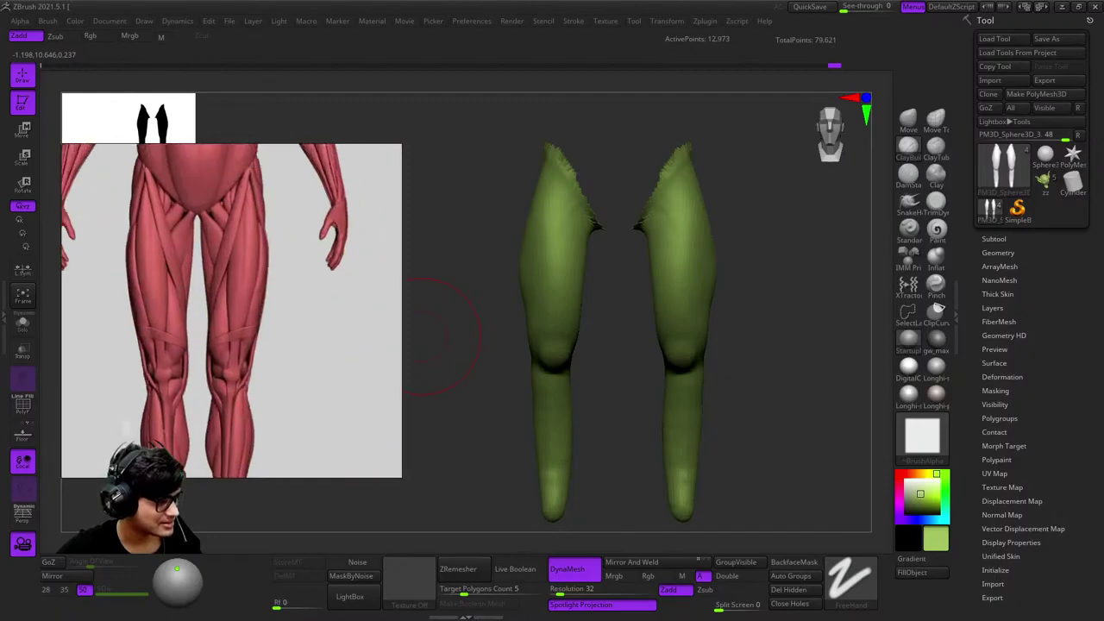
pyautogui.scroll(3, 126, 426)
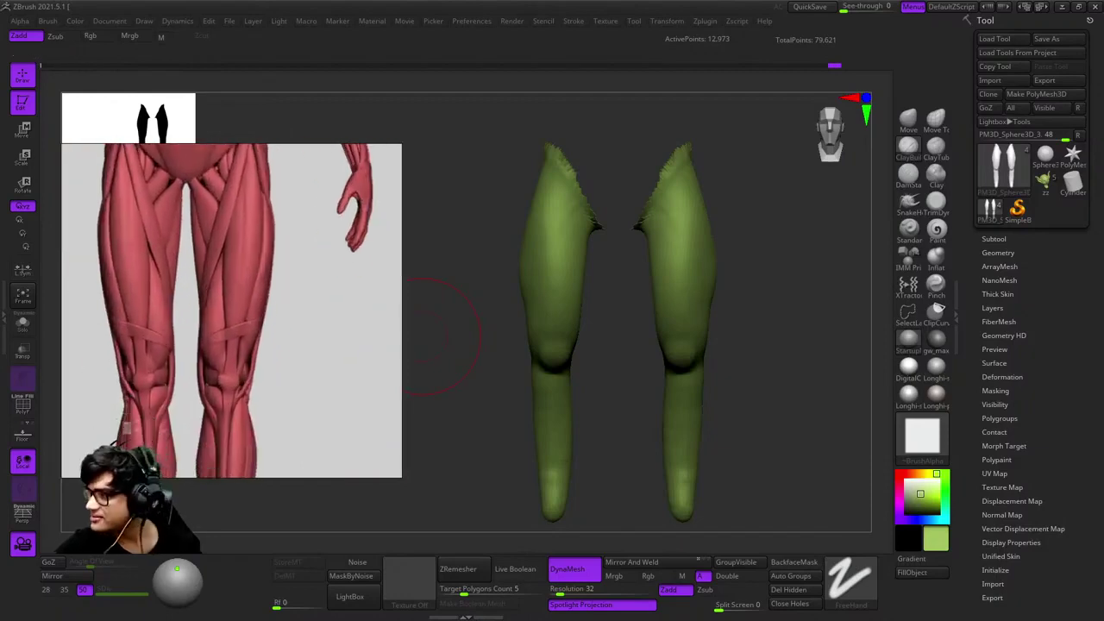
pyautogui.scroll(3, 518, 353)
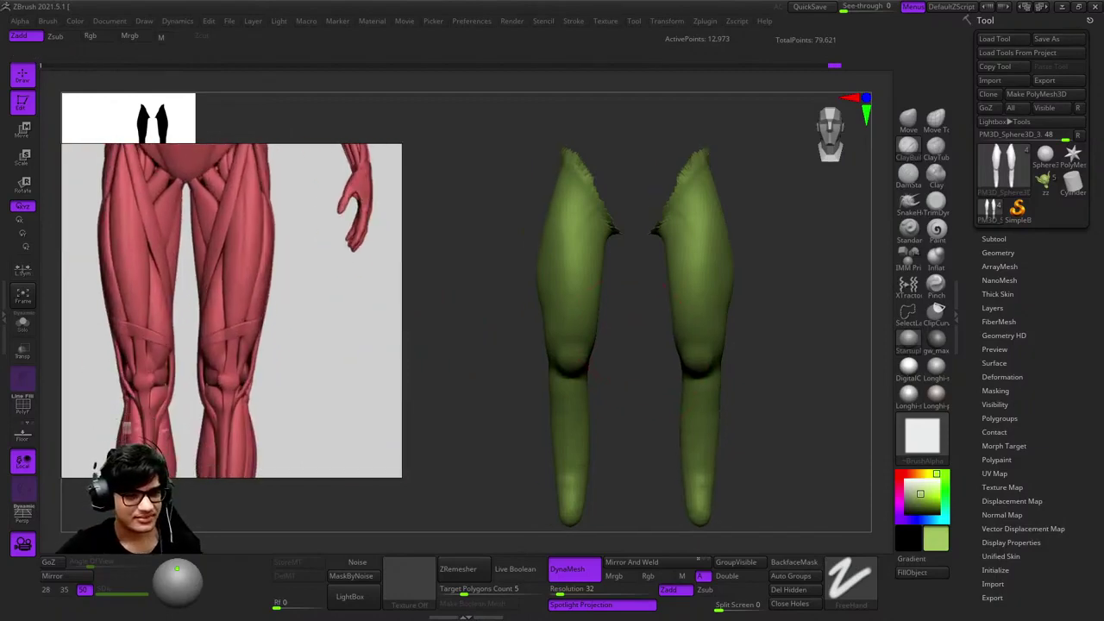
# Build up the front of the knees with the ClayBuildup brush, following the front-view leg reference
pyautogui.scroll(3, 582, 345)
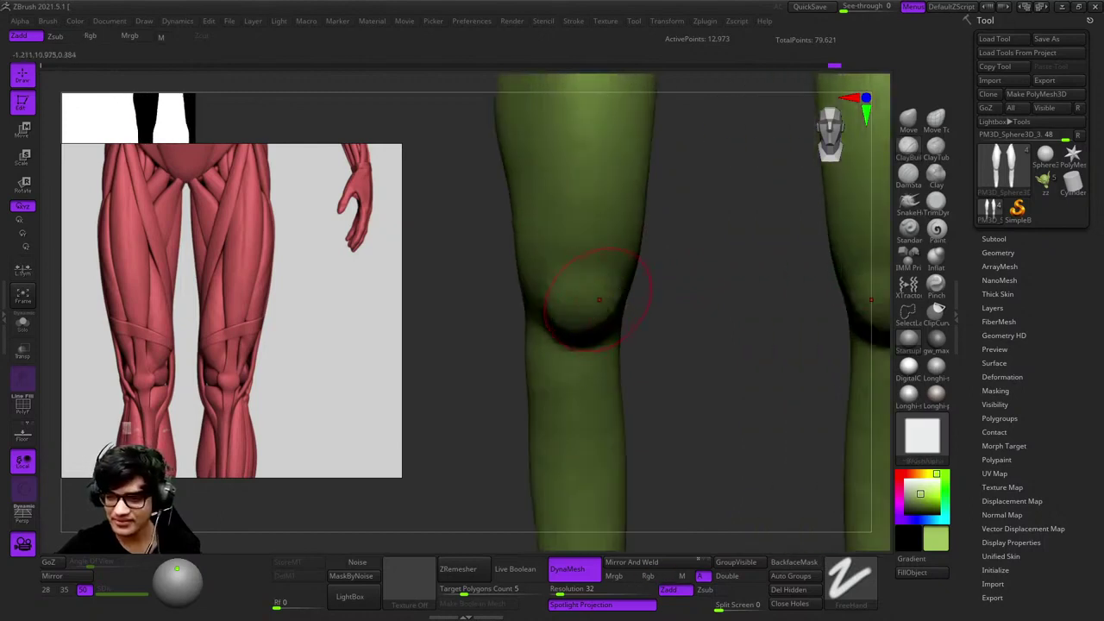
pyautogui.scroll(3, 591, 221)
pyautogui.scroll(-3, 604, 320)
pyautogui.moveTo(604, 319); pyautogui.dragTo(583, 330)
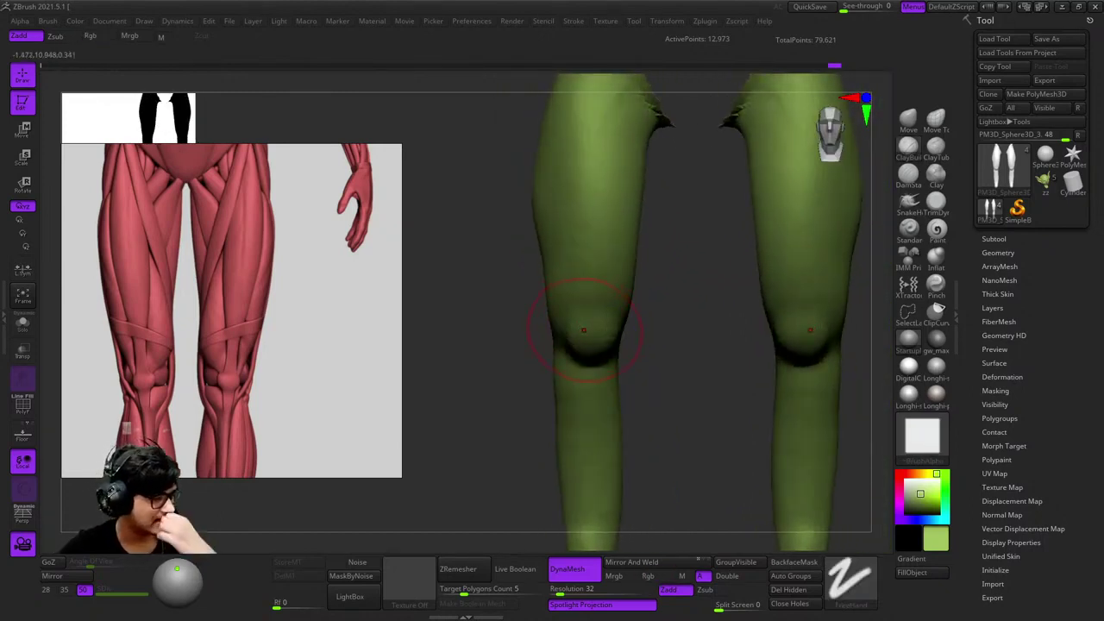
# Examine the leg muscles in the front, side and back reference figures, ending on the front view of the knees
pyautogui.scroll(-3, 232, 310)
pyautogui.scroll(4, 231, 310)
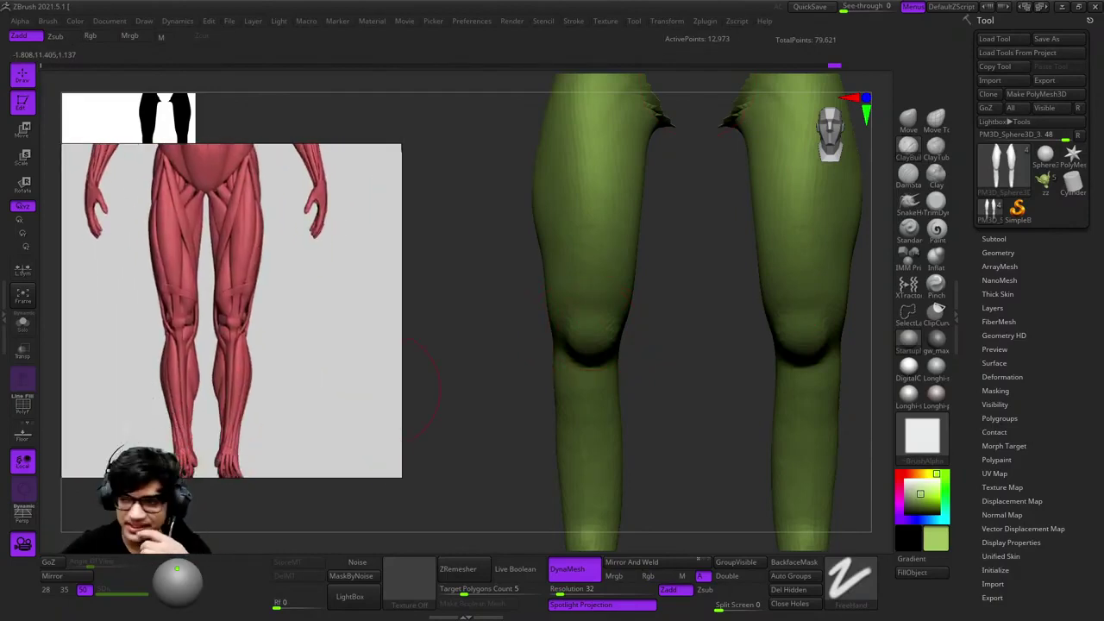
pyautogui.moveTo(259, 310); pyautogui.dragTo(95, 306)
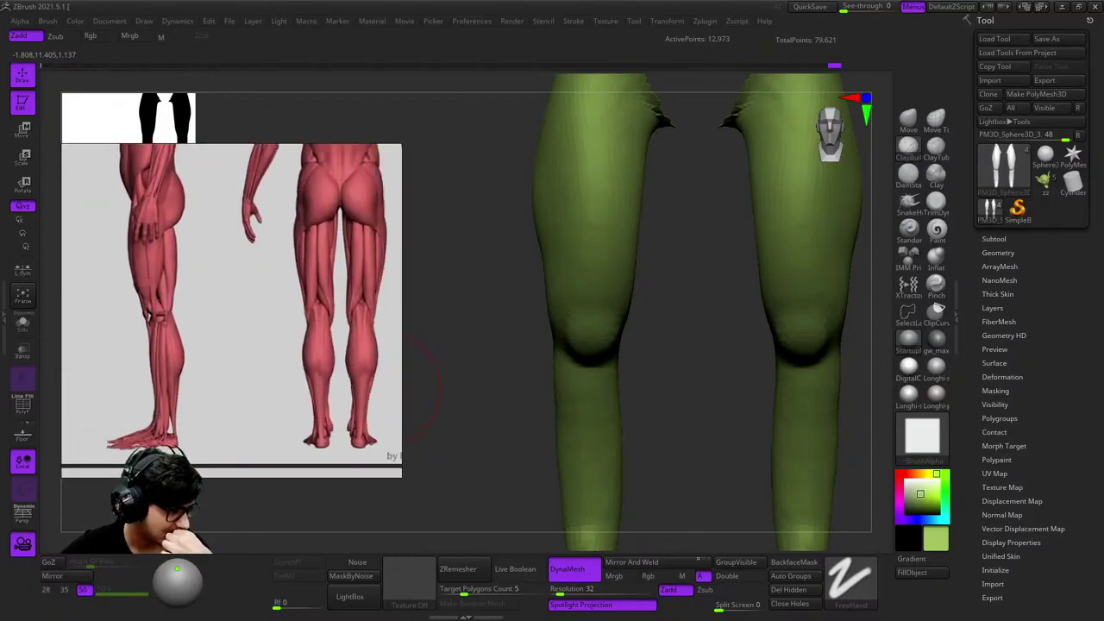
pyautogui.scroll(2, 232, 311)
pyautogui.scroll(-3, 231, 311)
pyautogui.scroll(2, 231, 310)
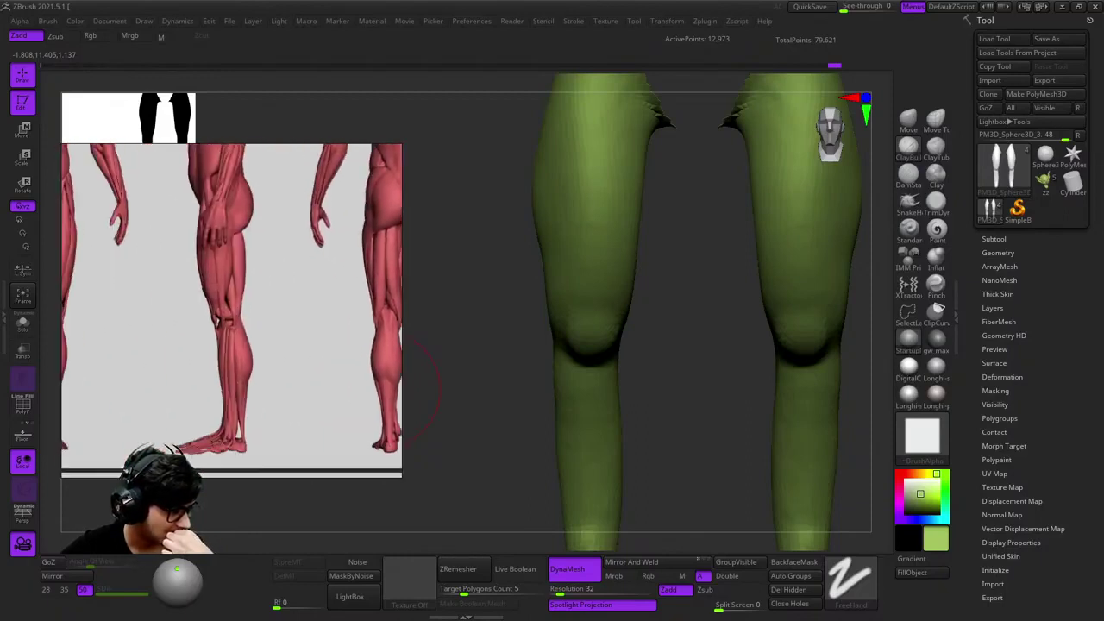
pyautogui.scroll(1, 231, 310)
pyautogui.moveTo(232, 311); pyautogui.dragTo(284, 314)
pyautogui.scroll(3, 231, 310)
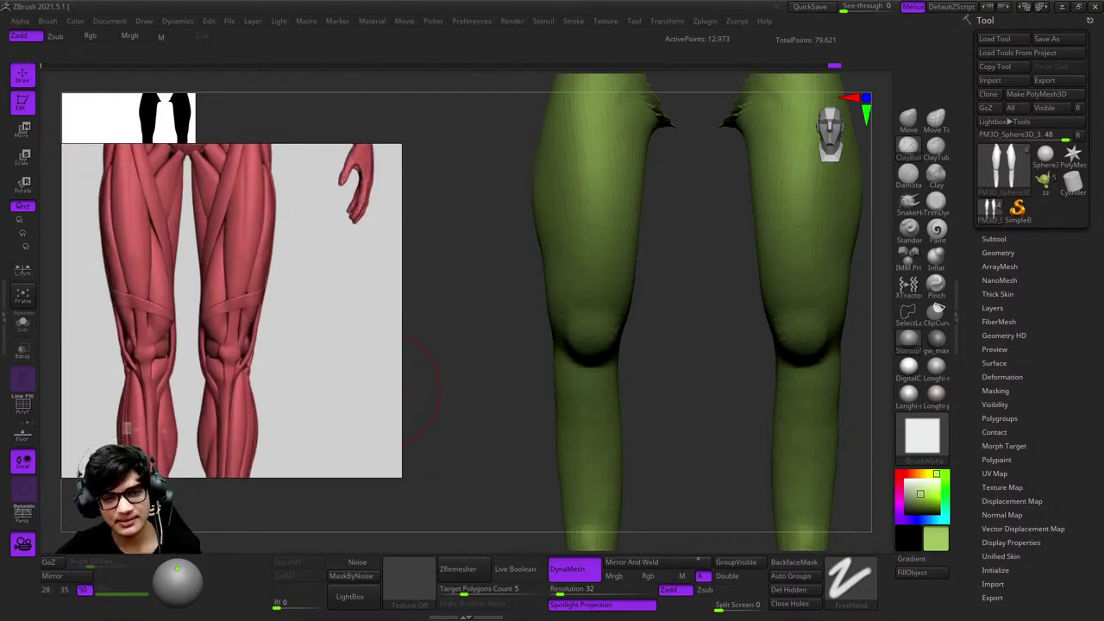
# Sculpt the muscle forms on the front of the thighs, using the DamStandard brush for the separating lines
pyautogui.hotkey('shift', 'f')
pyautogui.hotkey('shift', 'f')
pyautogui.moveTo(673, 345)
pyautogui.mouseDown()
pyautogui.moveTo(759, 347)
pyautogui.moveTo(616, 202)
pyautogui.mouseUp()
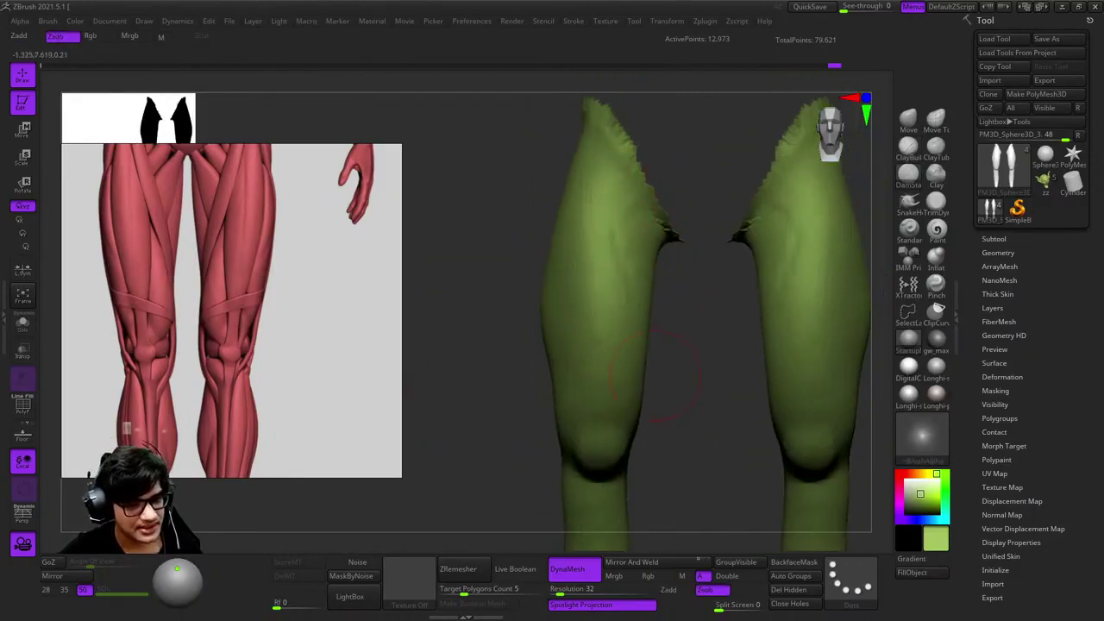
pyautogui.moveTo(656, 380); pyautogui.dragTo(668, 392)
# Shape the kneecaps and the lower thighs around them, and smooth the transitions
pyautogui.moveTo(615, 287); pyautogui.dragTo(591, 278)
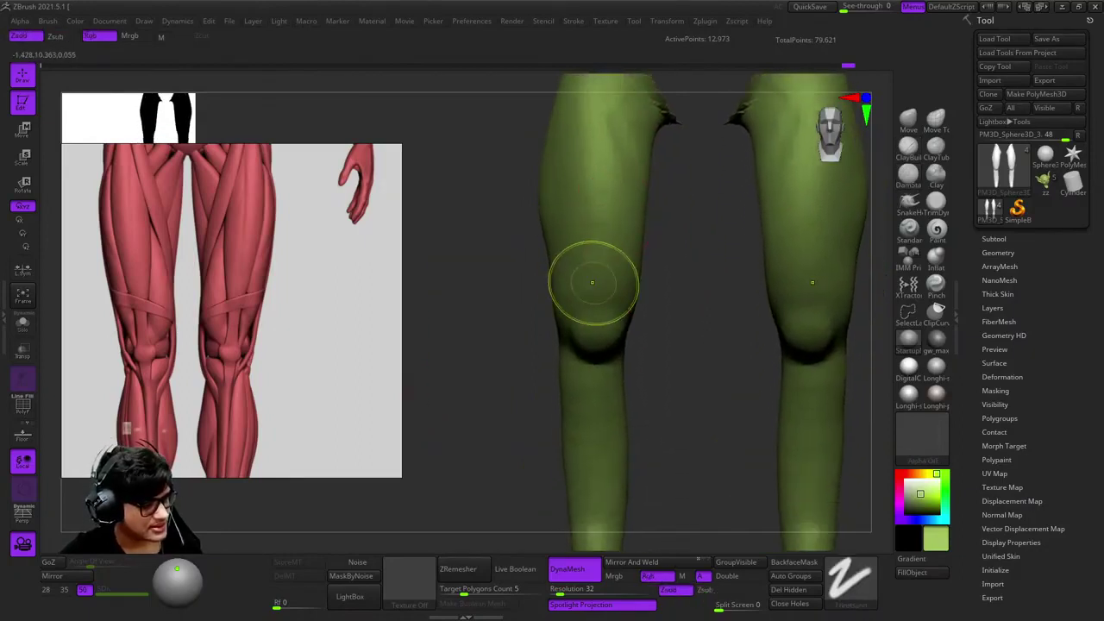
pyautogui.moveTo(517, 284); pyautogui.dragTo(600, 272)
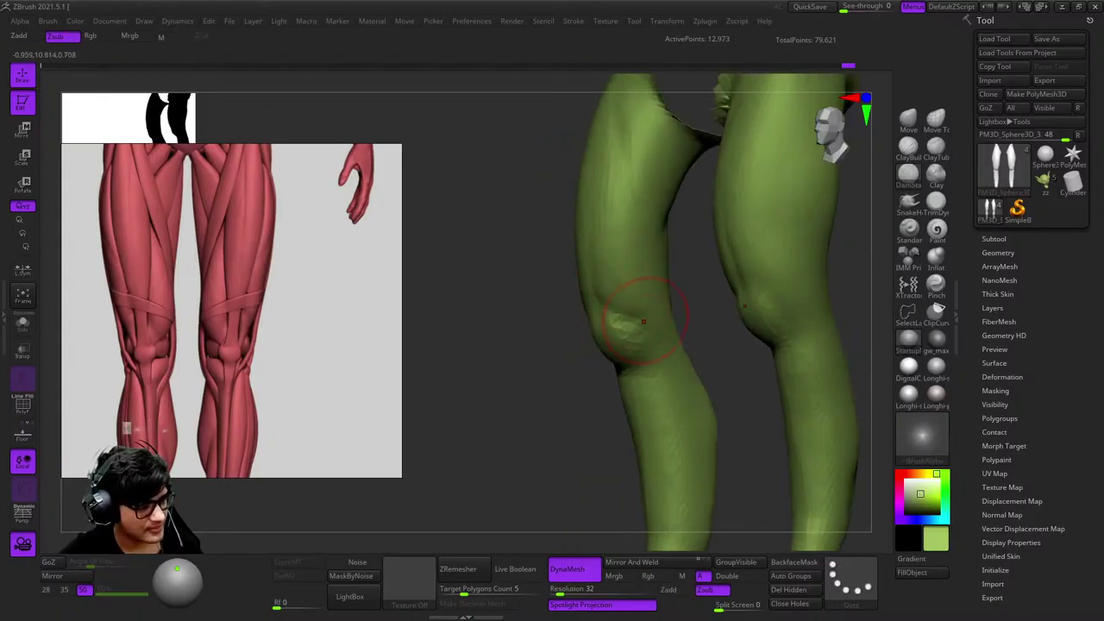
pyautogui.keyDown('shift'); pyautogui.moveTo(599, 273); pyautogui.dragTo(609, 341); pyautogui.keyUp('shift')
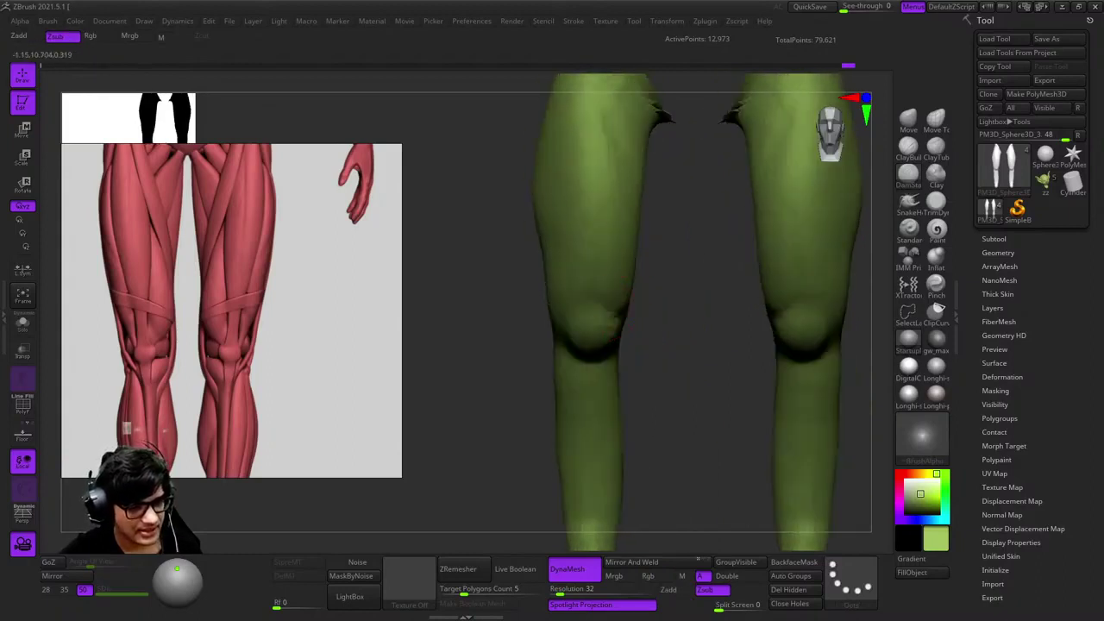
# Carve the diagonal muscle separations into the front of the thighs and build up the forms between them, following the front-view reference
pyautogui.keyDown('alt'); pyautogui.moveTo(690, 344); pyautogui.dragTo(733, 388); pyautogui.keyUp('alt')
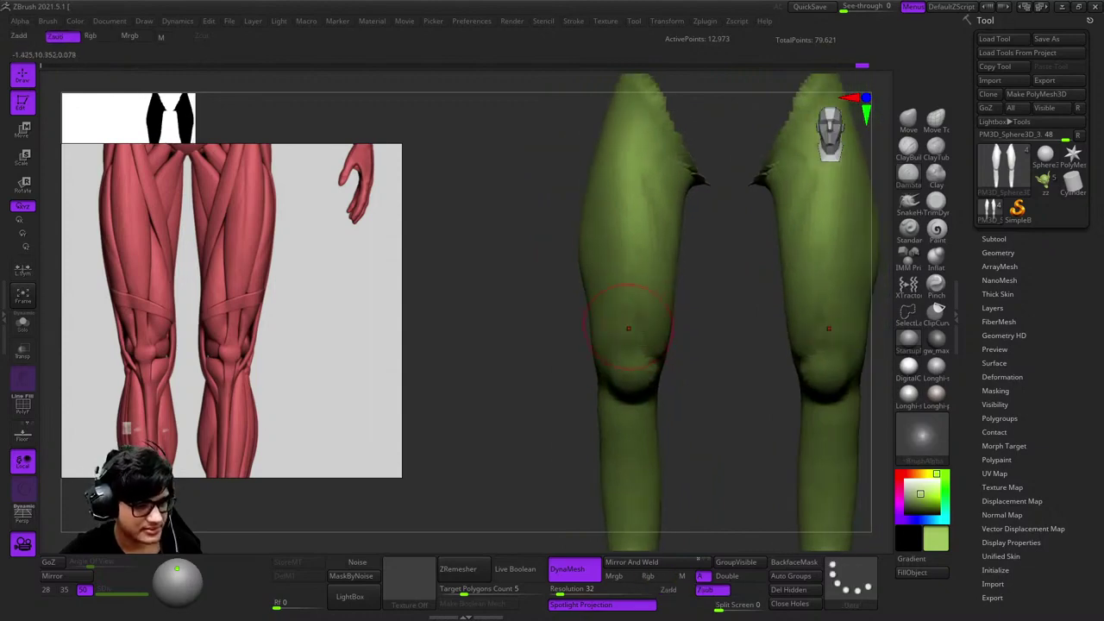
pyautogui.keyDown('alt'); pyautogui.moveTo(634, 224); pyautogui.dragTo(637, 243); pyautogui.keyUp('alt')
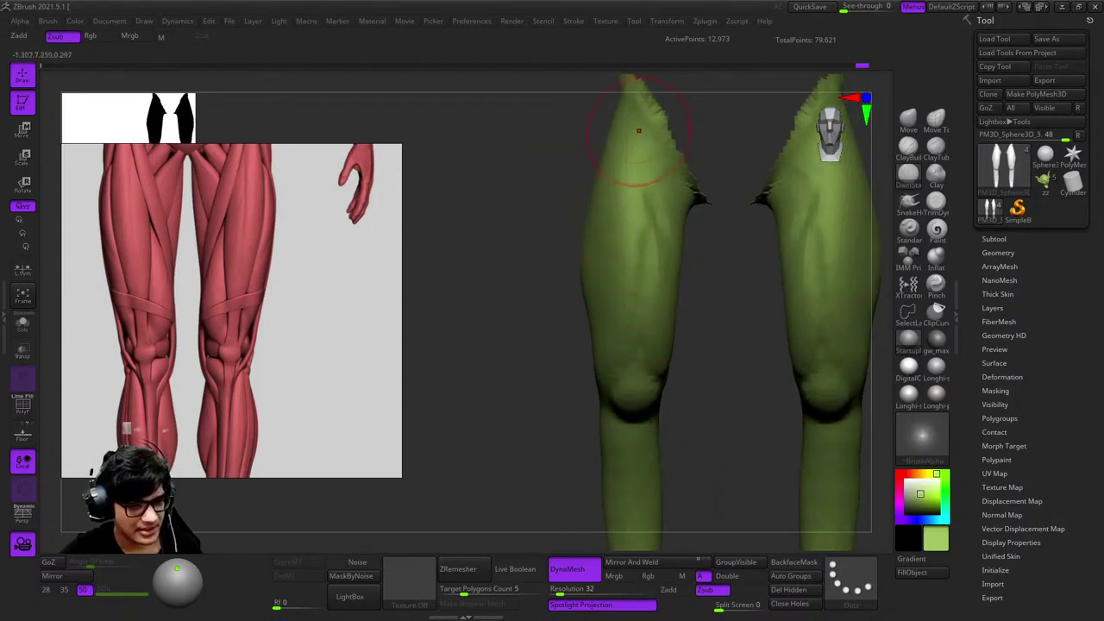
pyautogui.moveTo(619, 356)
pyautogui.keyDown('alt'); pyautogui.mouseDown()
pyautogui.moveTo(617, 311)
pyautogui.moveTo(595, 284)
pyautogui.moveTo(609, 281)
pyautogui.moveTo(640, 349)
pyautogui.mouseUp(); pyautogui.keyUp('alt')
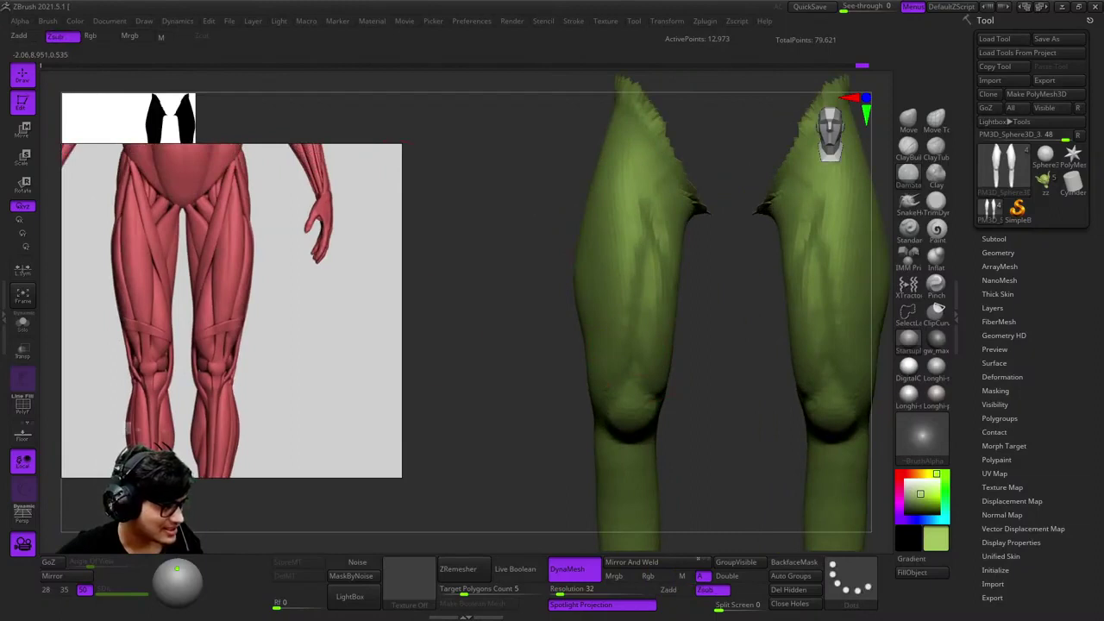
pyautogui.moveTo(433, 335)
pyautogui.mouseDown()
pyautogui.moveTo(598, 301)
pyautogui.moveTo(622, 205)
pyautogui.mouseUp()
pyautogui.hotkey('ctrl', 'shift', 'z')
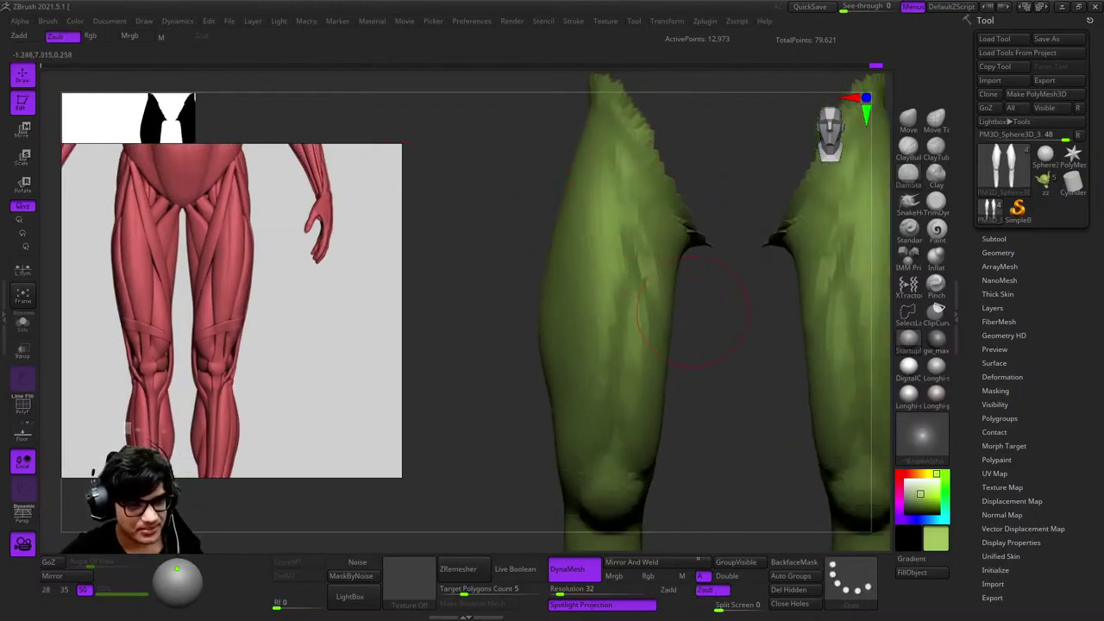
pyautogui.moveTo(628, 247)
pyautogui.mouseDown()
pyautogui.moveTo(608, 238)
pyautogui.moveTo(626, 255)
pyautogui.mouseUp()
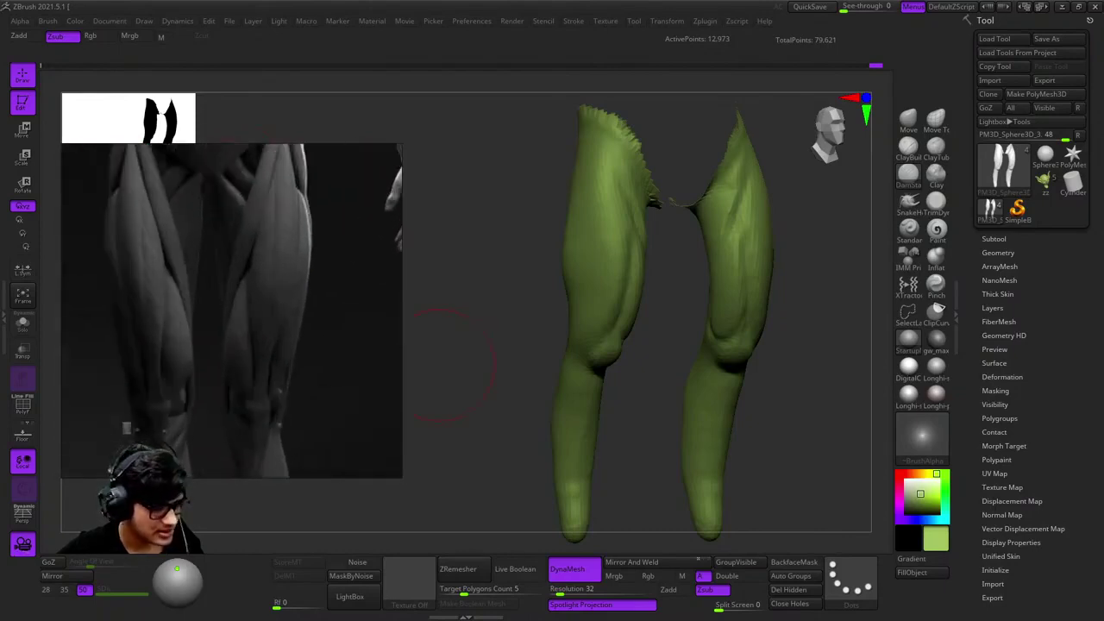
# Reshape the inner and outer thigh outlines down to the knees with the Move Topological brush, adjusting the draw size
pyautogui.keyDown('shift'); pyautogui.moveTo(442, 367); pyautogui.dragTo(433, 379); pyautogui.keyUp('shift')
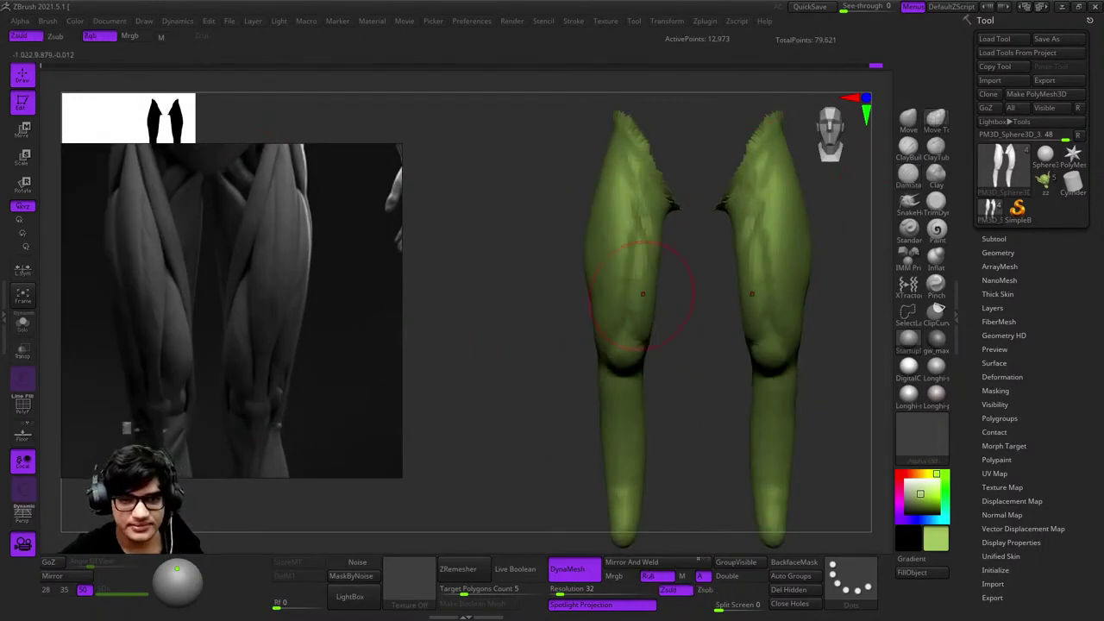
pyautogui.moveTo(660, 291)
pyautogui.mouseDown()
pyautogui.moveTo(653, 220)
pyautogui.moveTo(665, 259)
pyautogui.mouseUp()
pyautogui.press('space')
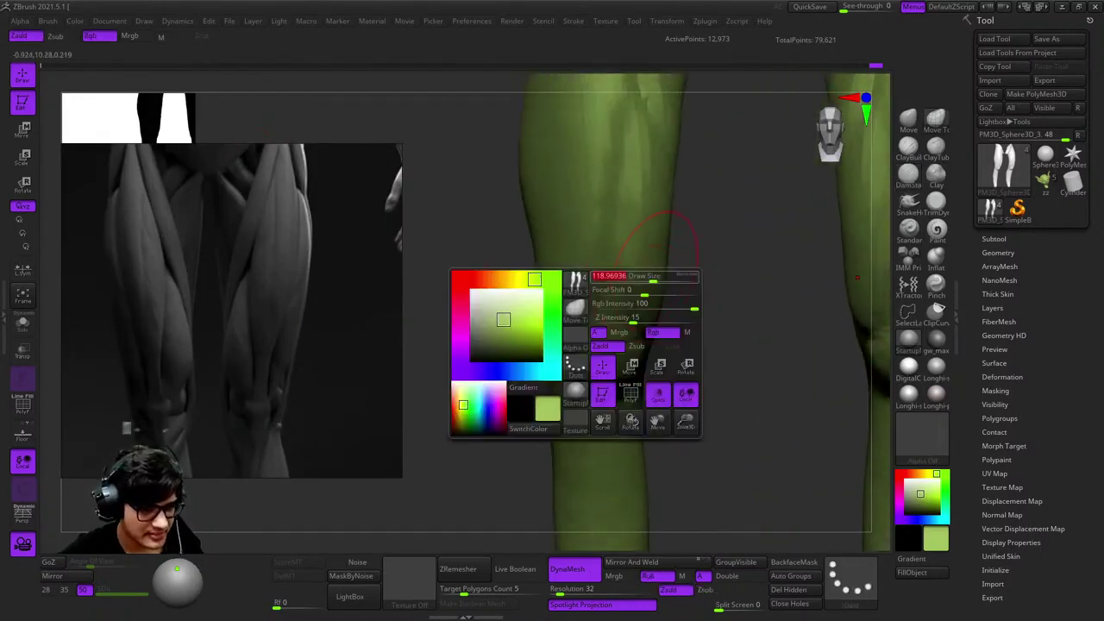
pyautogui.moveTo(659, 306); pyautogui.dragTo(661, 357)
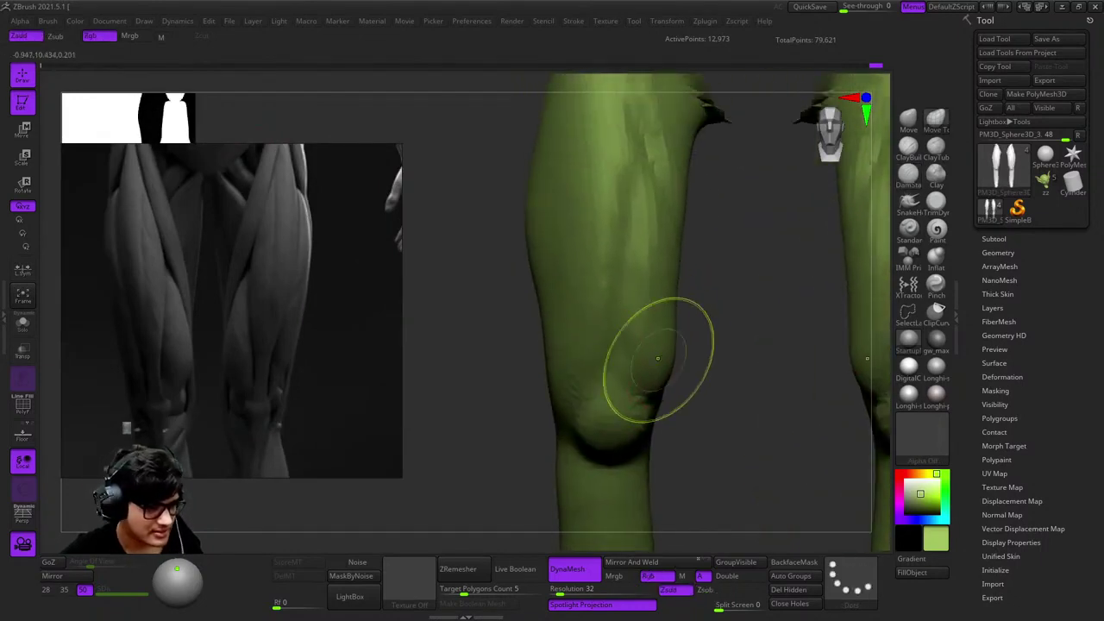
pyautogui.press('space')
pyautogui.moveTo(664, 289); pyautogui.dragTo(645, 287)
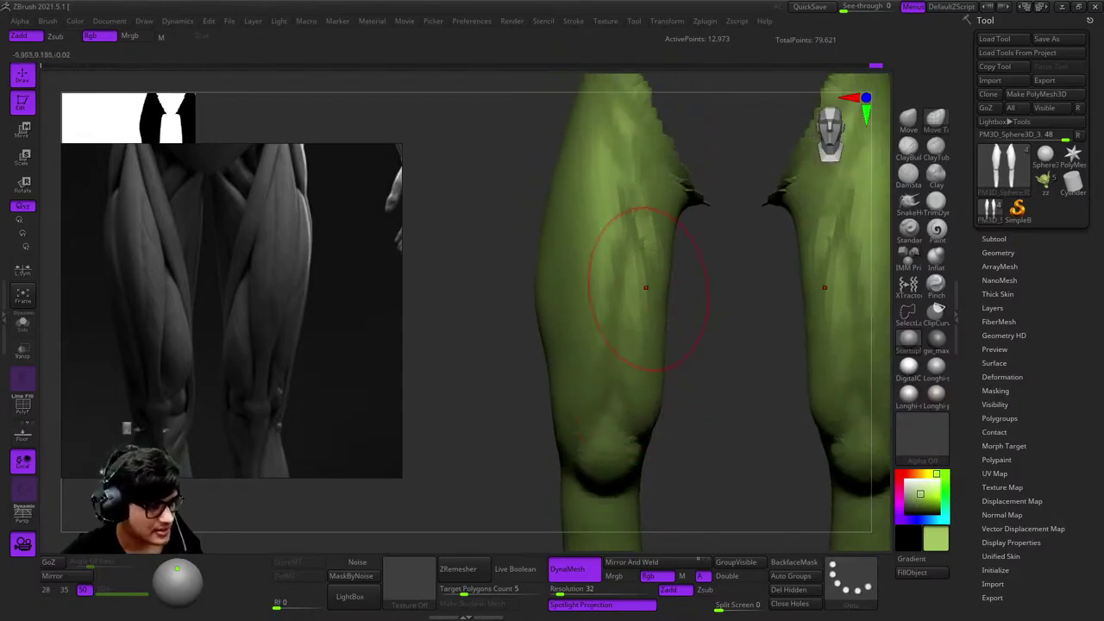
pyautogui.moveTo(660, 282)
pyautogui.mouseDown(button='right')
pyautogui.moveTo(608, 327)
pyautogui.moveTo(609, 315)
pyautogui.mouseUp(button='right')
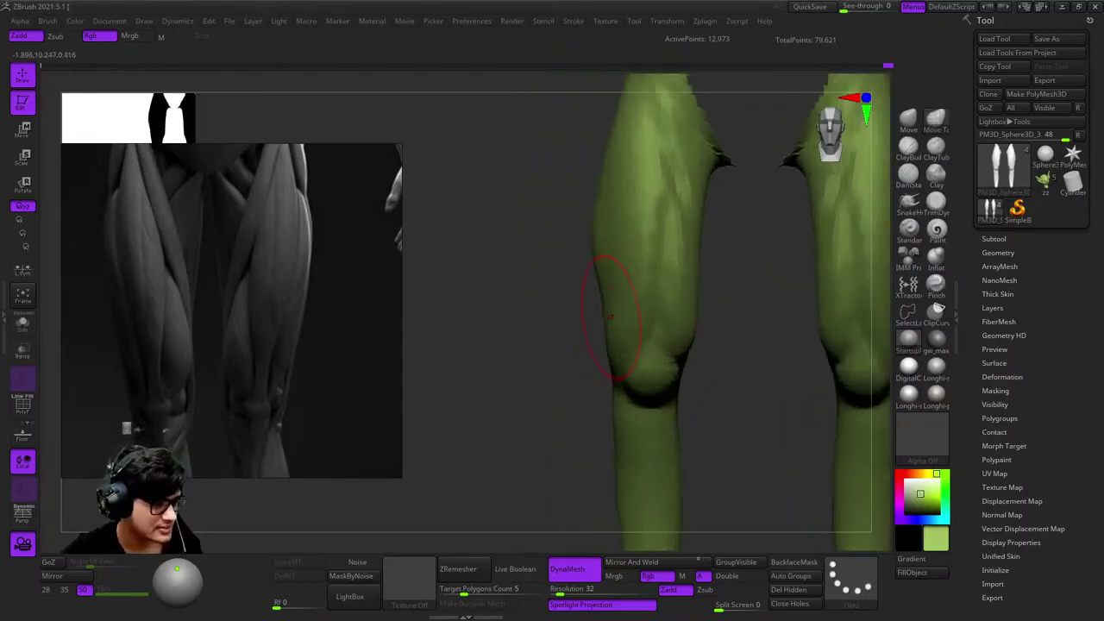
pyautogui.moveTo(608, 289); pyautogui.dragTo(611, 269)
pyautogui.press('space')
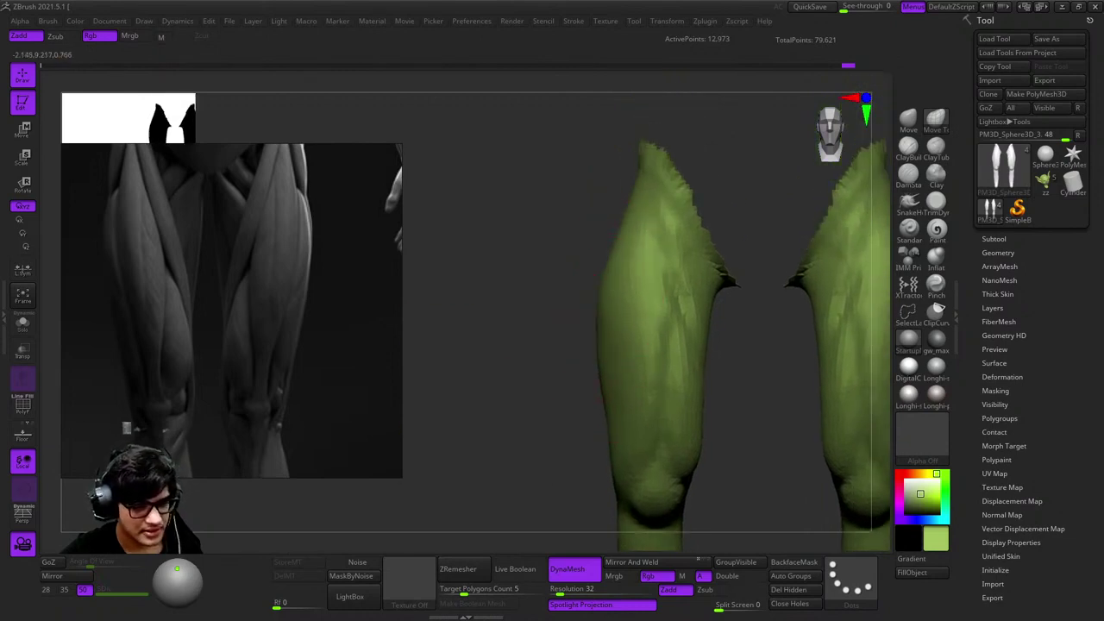
# Rough in the muscle forms on the backs of the thighs and lower legs, following the back-view reference
pyautogui.moveTo(638, 379)
pyautogui.mouseDown(button='right')
pyautogui.moveTo(614, 345)
pyautogui.moveTo(634, 302)
pyautogui.moveTo(715, 357)
pyautogui.moveTo(676, 233)
pyautogui.mouseUp(button='right')
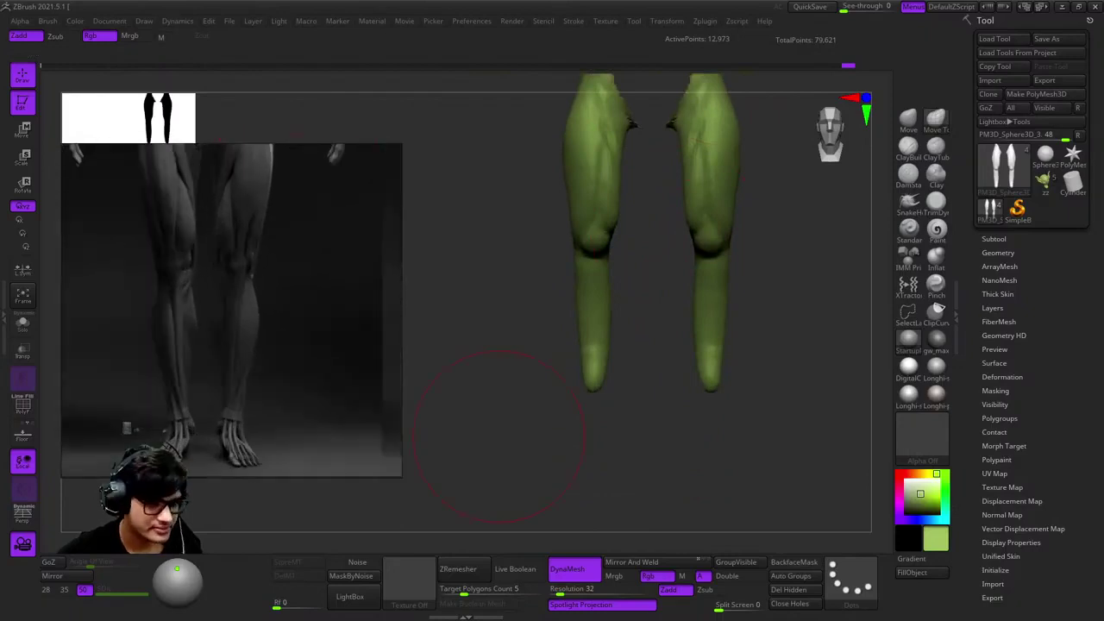
pyautogui.moveTo(863, 215); pyautogui.dragTo(611, 205, button='right')
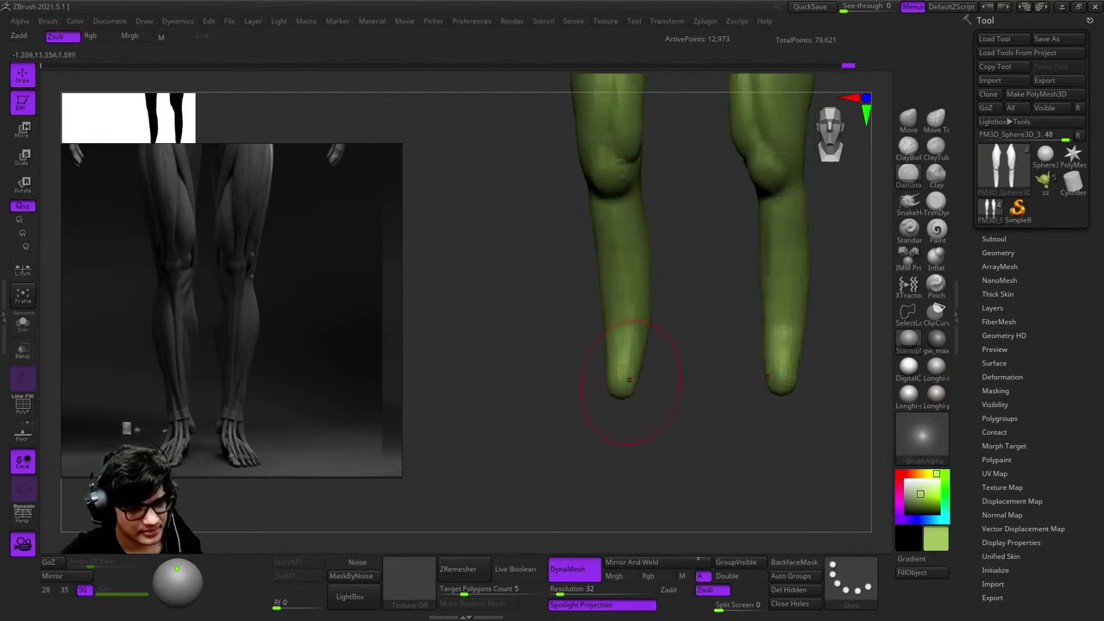
pyautogui.moveTo(618, 379); pyautogui.dragTo(625, 321, button='right')
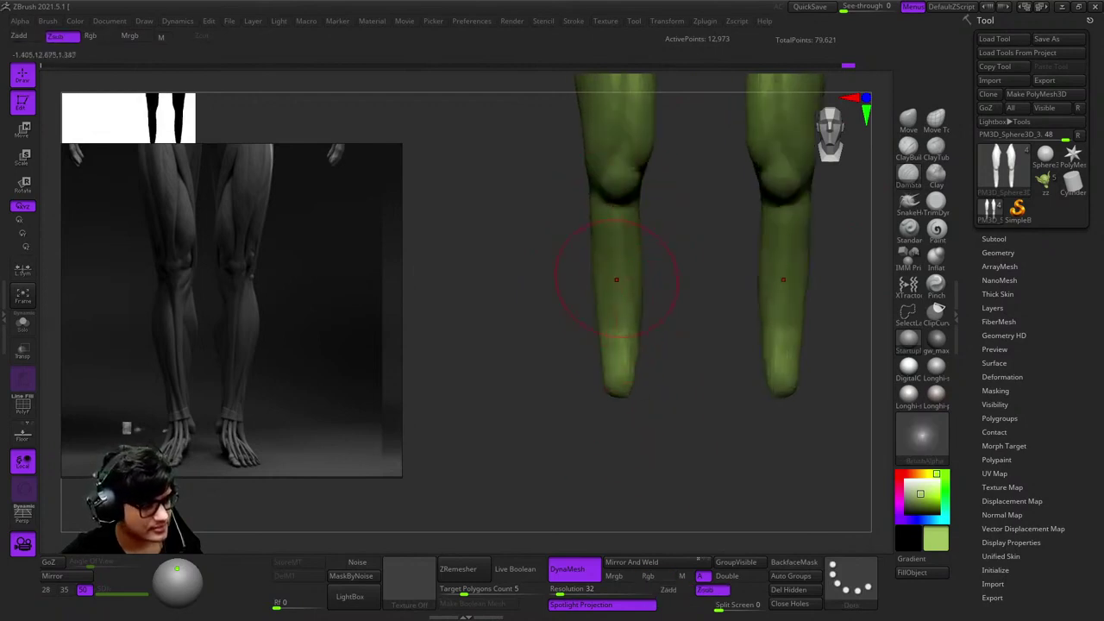
pyautogui.moveTo(616, 278)
pyautogui.mouseDown(button='right')
pyautogui.moveTo(629, 290)
pyautogui.moveTo(709, 165)
pyautogui.mouseUp(button='right')
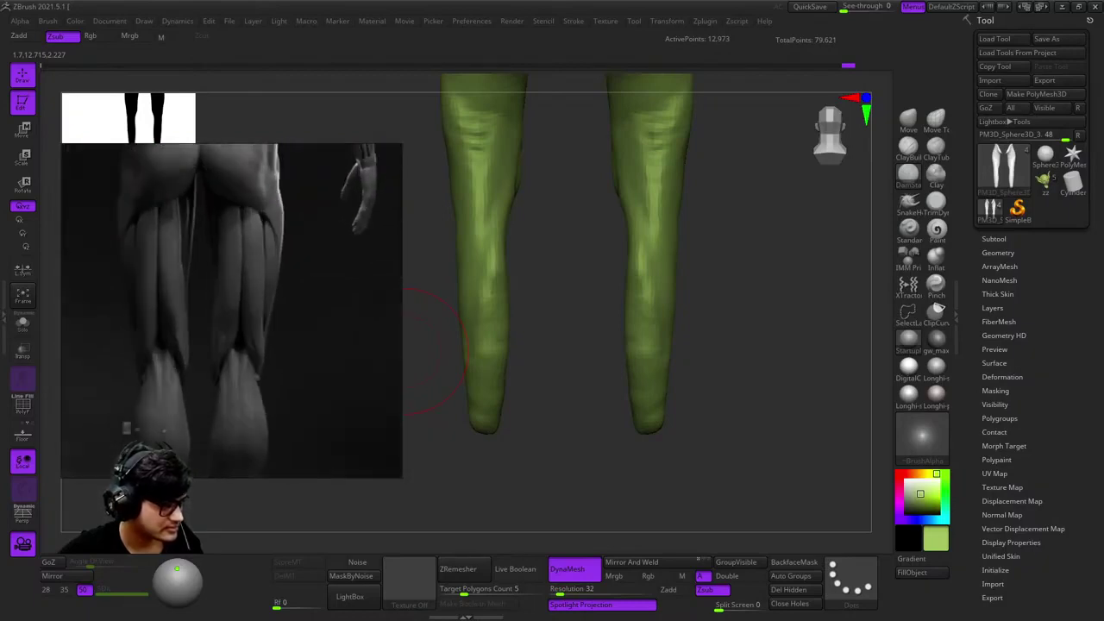
pyautogui.moveTo(534, 181); pyautogui.dragTo(512, 266)
# Bring the pelvis back into view and hide the upper body, isolating the hips and legs
pyautogui.keyDown('ctrl'); pyautogui.keyDown('shift'); pyautogui.click(513, 266); pyautogui.keyUp('shift'); pyautogui.keyUp('ctrl')
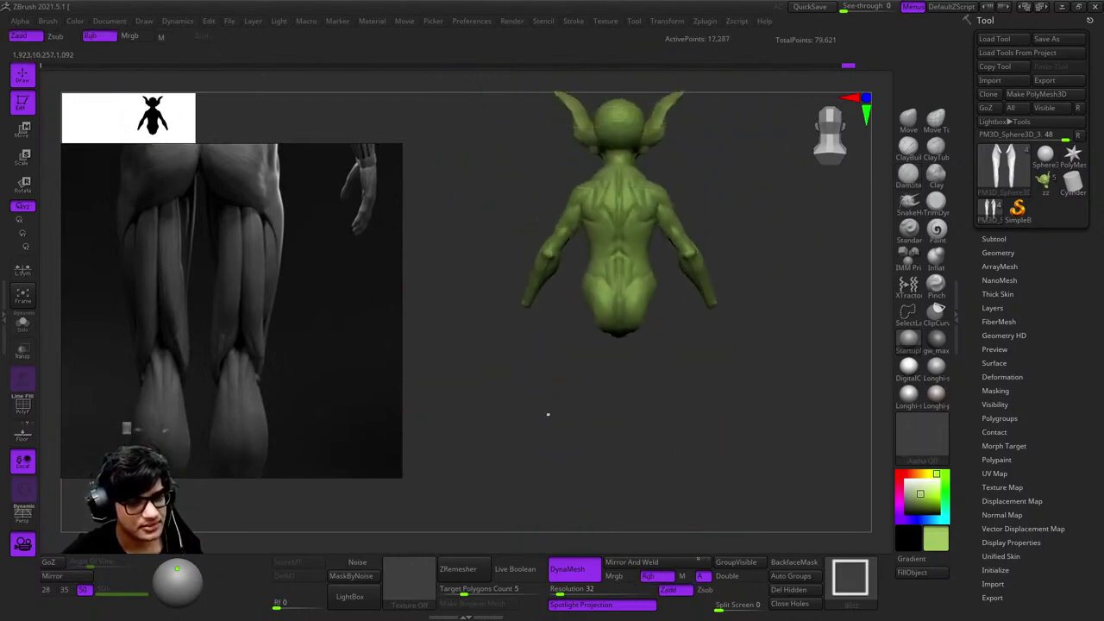
pyautogui.moveTo(547, 414)
pyautogui.keyDown('ctrl'); pyautogui.keyDown('shift'); pyautogui.mouseDown()
pyautogui.moveTo(662, 277)
pyautogui.moveTo(681, 279)
pyautogui.mouseUp(); pyautogui.keyUp('shift'); pyautogui.keyUp('ctrl')
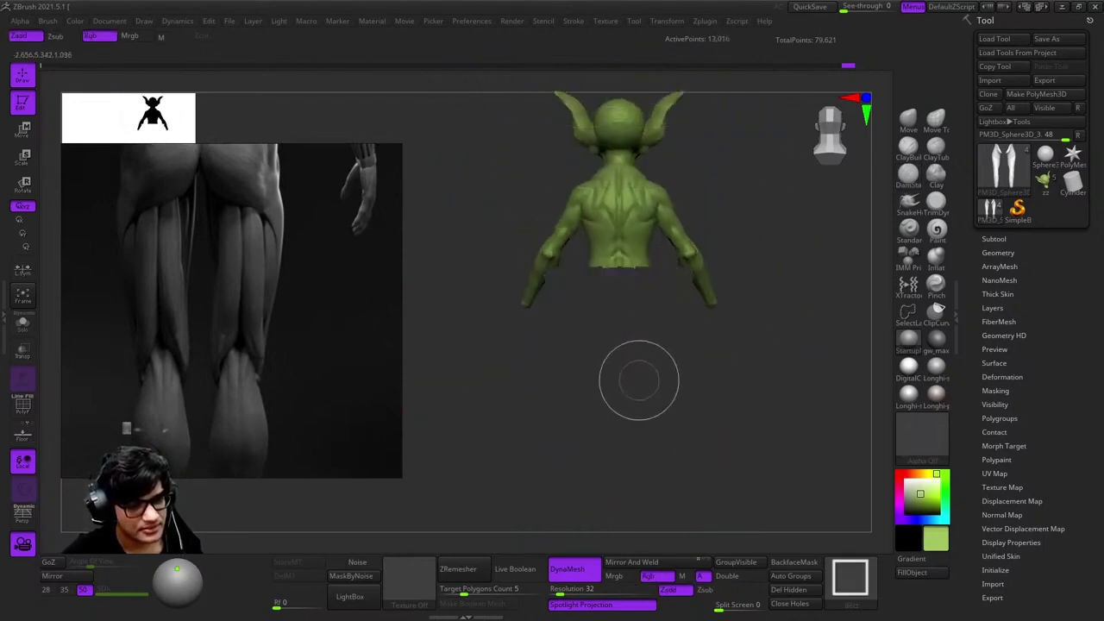
pyautogui.keyDown('ctrl'); pyautogui.keyDown('shift'); pyautogui.click(646, 375); pyautogui.keyUp('shift'); pyautogui.keyUp('ctrl')
pyautogui.keyDown('alt'); pyautogui.moveTo(670, 239); pyautogui.dragTo(462, 263); pyautogui.keyUp('alt')
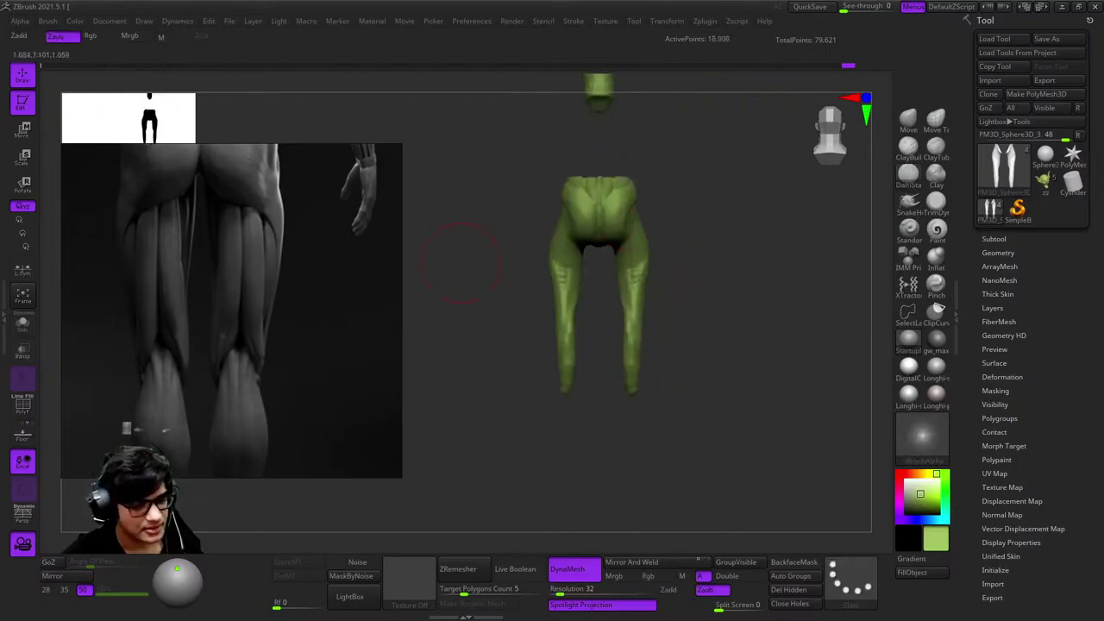
# Blend the hips and buttocks into the upper thighs with the ClayBuildup brush, working from the back
pyautogui.moveTo(413, 295)
pyautogui.keyDown('alt'); pyautogui.mouseDown()
pyautogui.moveTo(607, 202)
pyautogui.moveTo(602, 259)
pyautogui.mouseUp(); pyautogui.keyUp('alt')
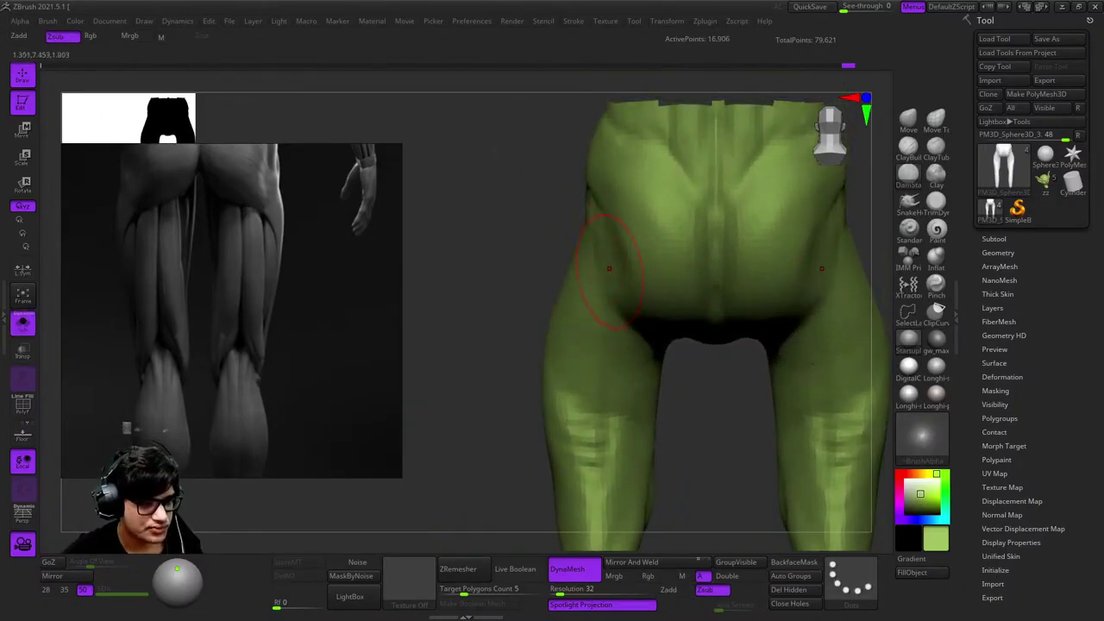
pyautogui.keyDown('alt'); pyautogui.moveTo(647, 324); pyautogui.dragTo(638, 181); pyautogui.keyUp('alt')
pyautogui.press('space')
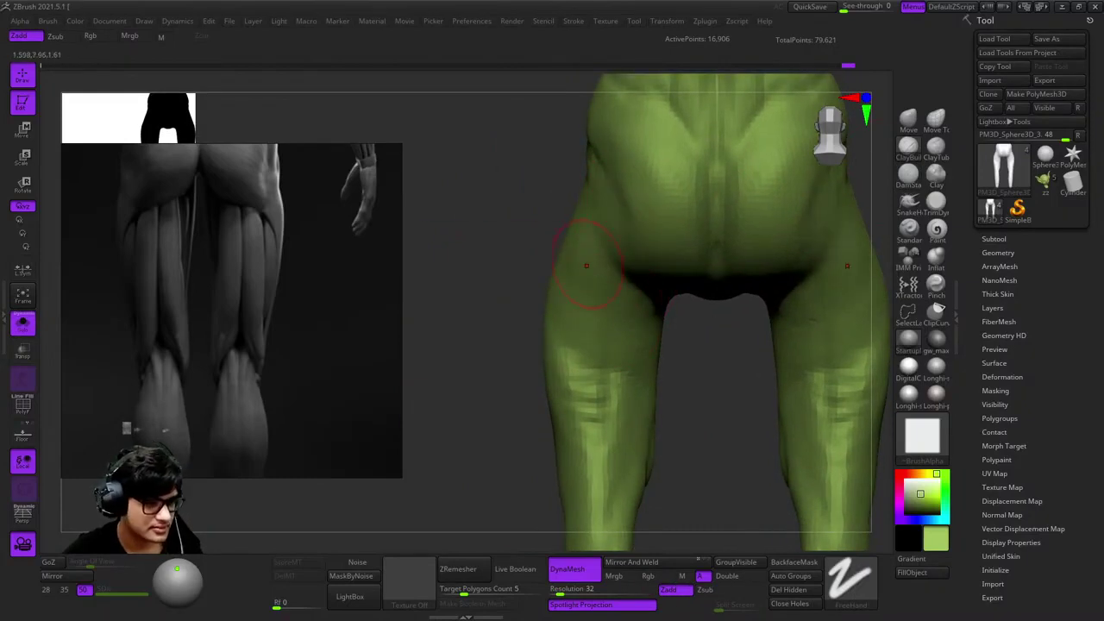
pyautogui.moveTo(586, 265)
pyautogui.keyDown('alt'); pyautogui.mouseDown()
pyautogui.moveTo(561, 315)
pyautogui.moveTo(570, 259)
pyautogui.moveTo(629, 280)
pyautogui.moveTo(670, 276)
pyautogui.moveTo(595, 306)
pyautogui.moveTo(552, 288)
pyautogui.moveTo(604, 382)
pyautogui.moveTo(506, 288)
pyautogui.moveTo(561, 388)
pyautogui.mouseUp(); pyautogui.keyUp('alt')
pyautogui.press('space')
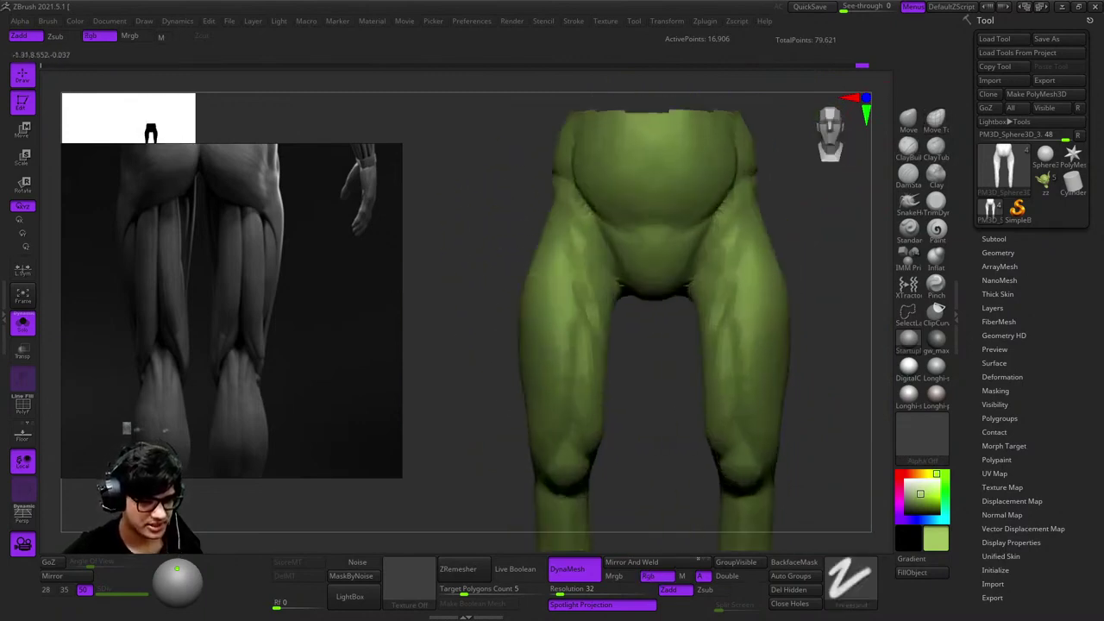
# Show the whole body again with everything except the legs masked
pyautogui.keyDown('alt'); pyautogui.moveTo(616, 271); pyautogui.dragTo(742, 237); pyautogui.keyUp('alt')
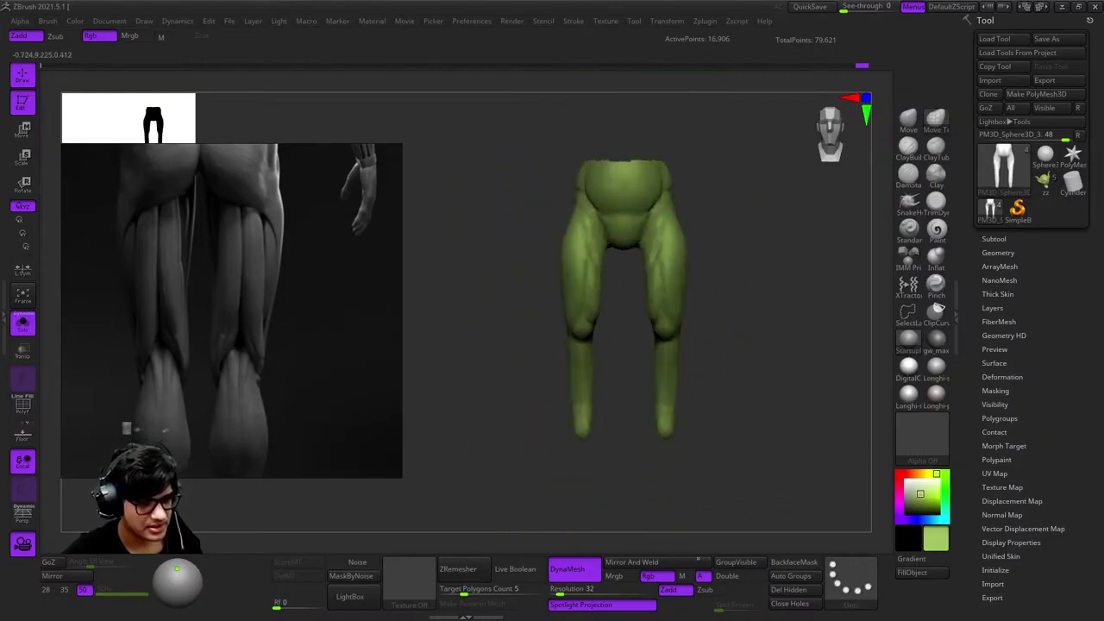
pyautogui.keyDown('ctrl'); pyautogui.keyDown('shift'); pyautogui.click(735, 235); pyautogui.keyUp('shift'); pyautogui.keyUp('ctrl')
pyautogui.keyDown('ctrl'); pyautogui.keyDown('shift'); pyautogui.click(702, 251); pyautogui.keyUp('shift'); pyautogui.keyUp('ctrl')
pyautogui.keyDown('ctrl'); pyautogui.keyDown('shift'); pyautogui.click(739, 264); pyautogui.keyUp('shift'); pyautogui.keyUp('ctrl')
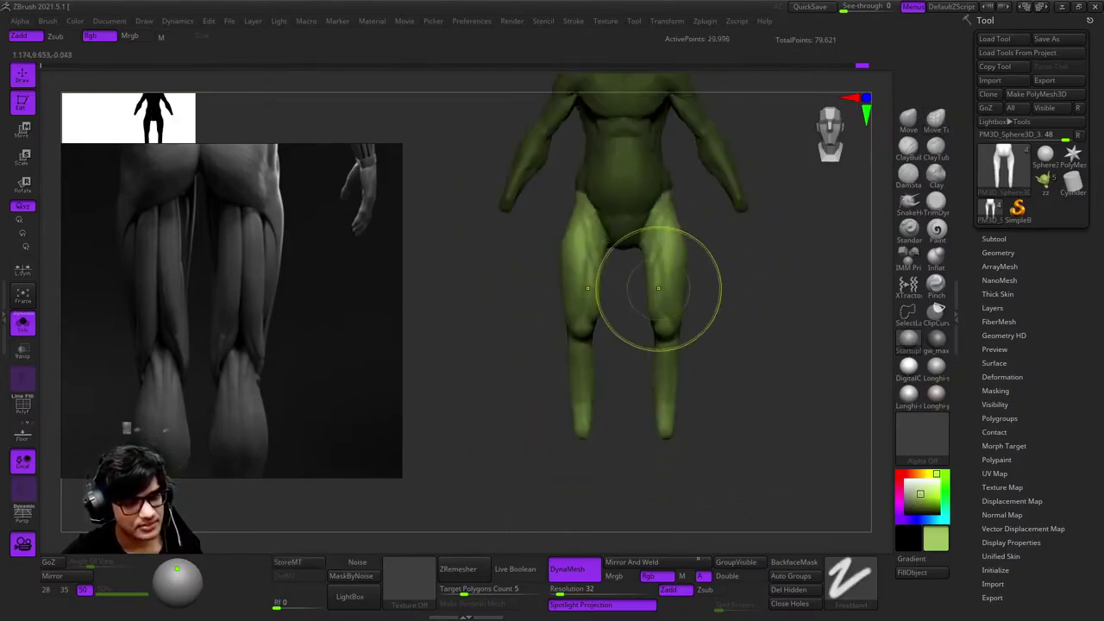
# Place the transform gizmo on a thigh, shift the unmasked legs inward by about 0.11 units, and clear the mask
pyautogui.keyDown('alt'); pyautogui.moveTo(658, 288); pyautogui.dragTo(652, 296); pyautogui.keyUp('alt')
pyautogui.press('w')
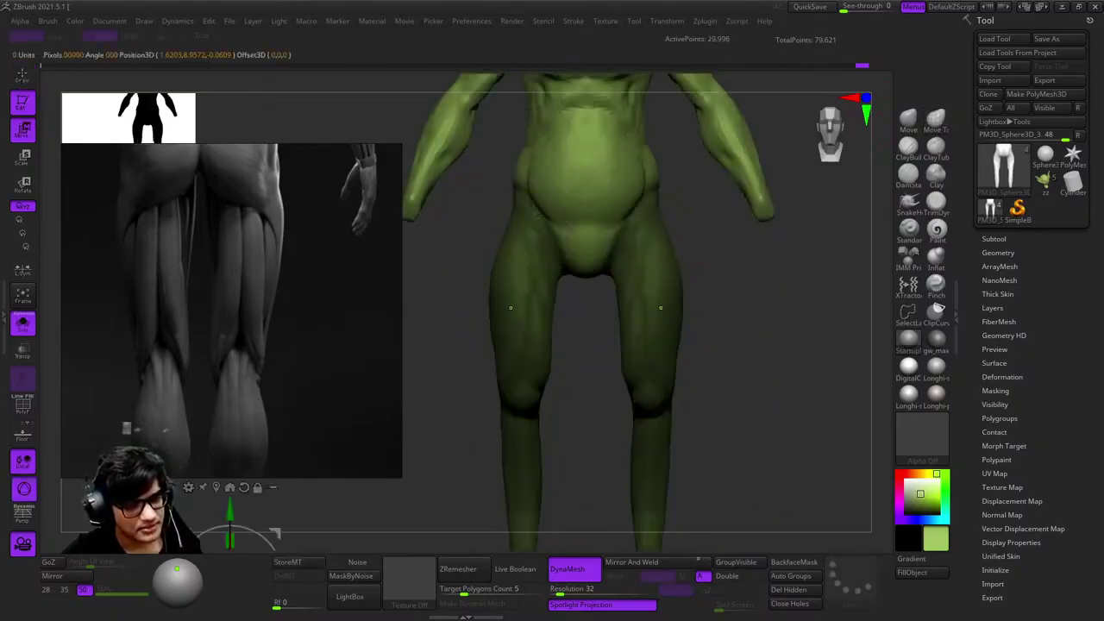
pyautogui.keyDown('ctrl'); pyautogui.click(660, 307); pyautogui.keyUp('ctrl')
pyautogui.hotkey('ctrl', 'i')
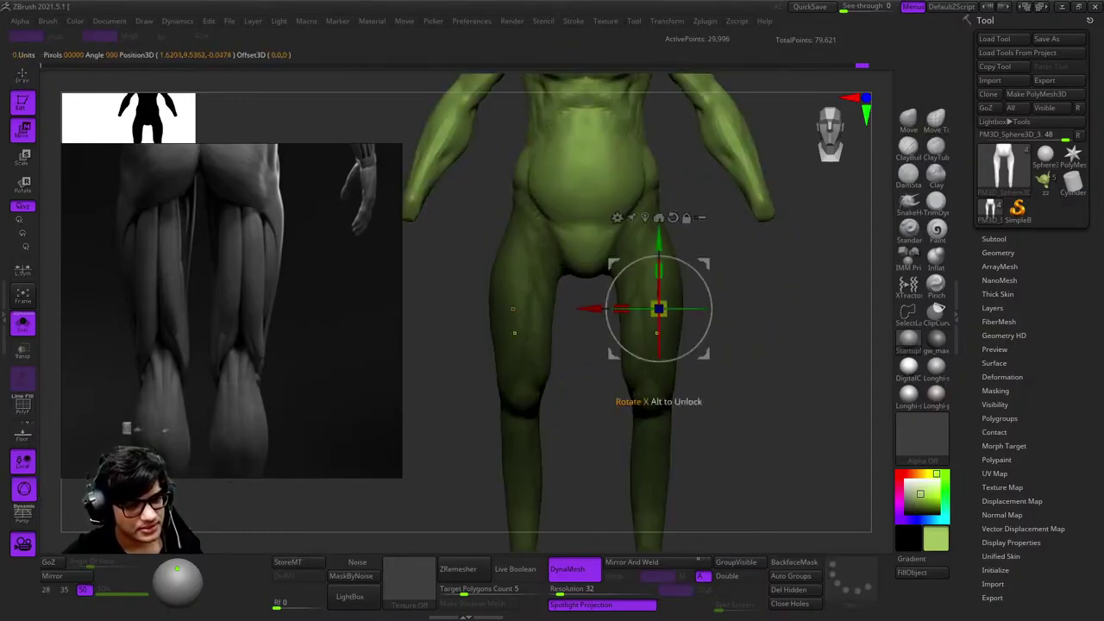
pyautogui.press('q')
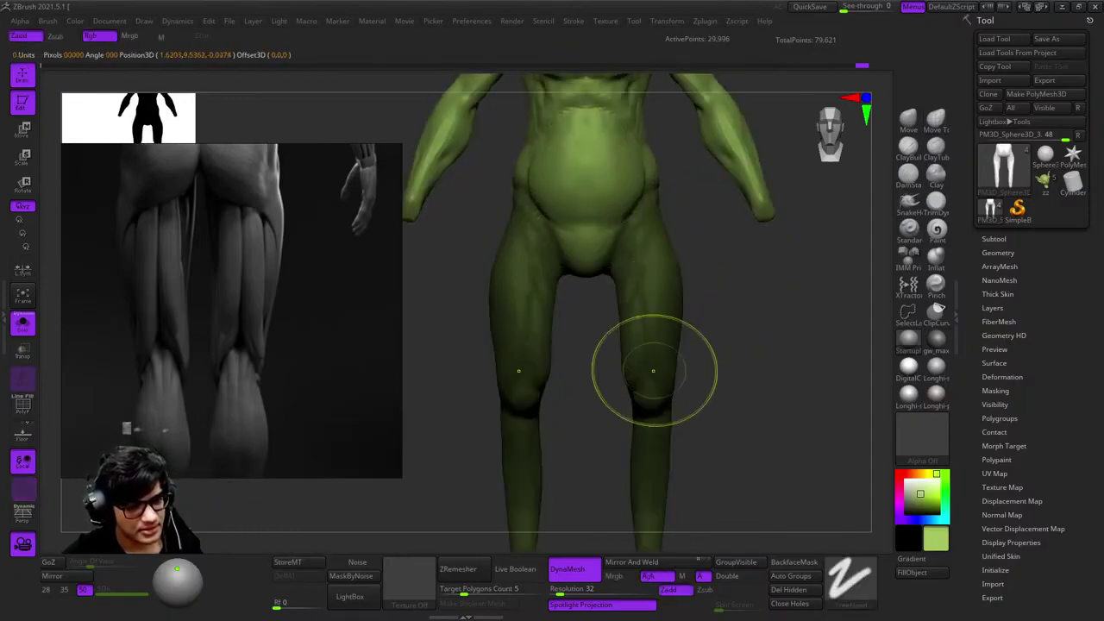
pyautogui.press('w')
pyautogui.hotkey('ctrl', 'i')
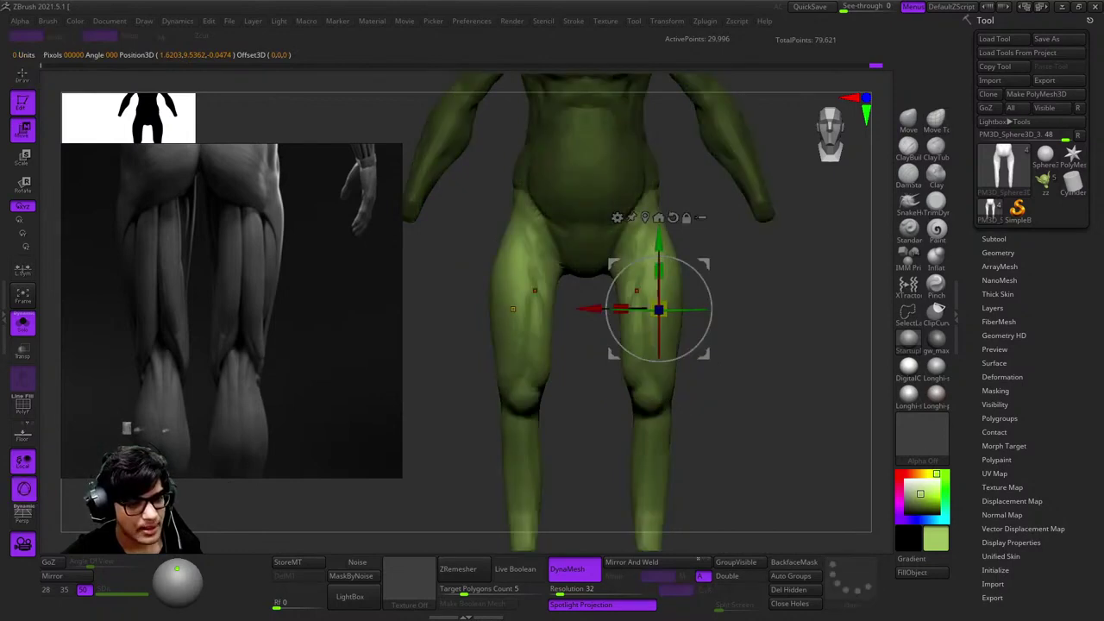
pyautogui.moveTo(619, 308); pyautogui.dragTo(613, 308)
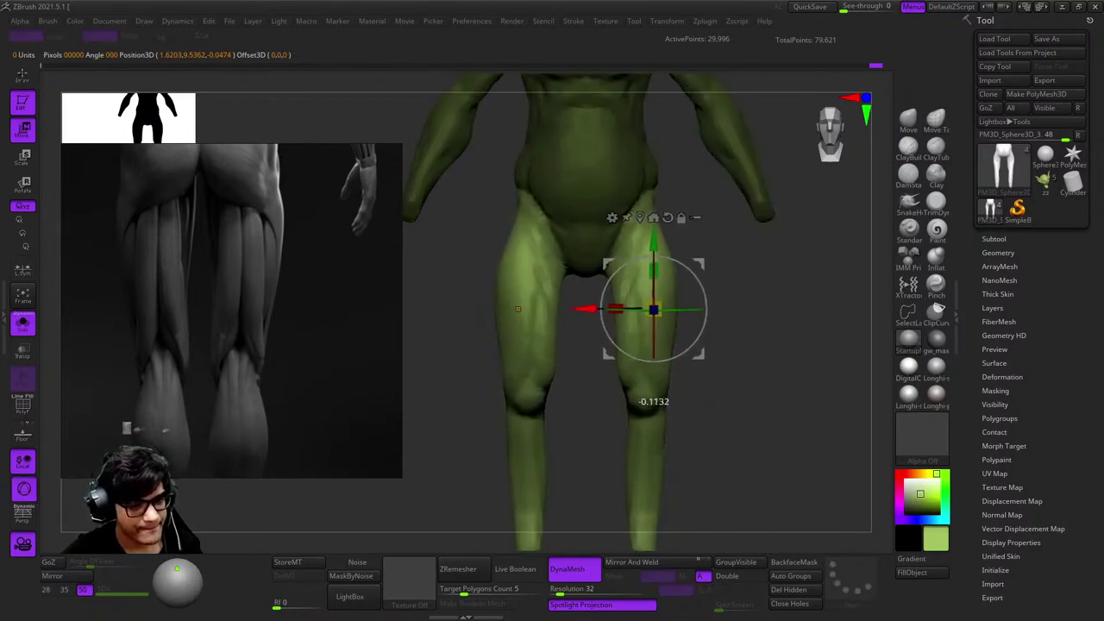
pyautogui.press('q')
pyautogui.hotkey('ctrl', 'shift', 'a')
# Reshape the backs of the upper thighs and the creases under the buttocks, with fuller inner and outer contours
pyautogui.moveTo(759, 363)
pyautogui.mouseDown()
pyautogui.moveTo(699, 284)
pyautogui.moveTo(716, 197)
pyautogui.mouseUp()
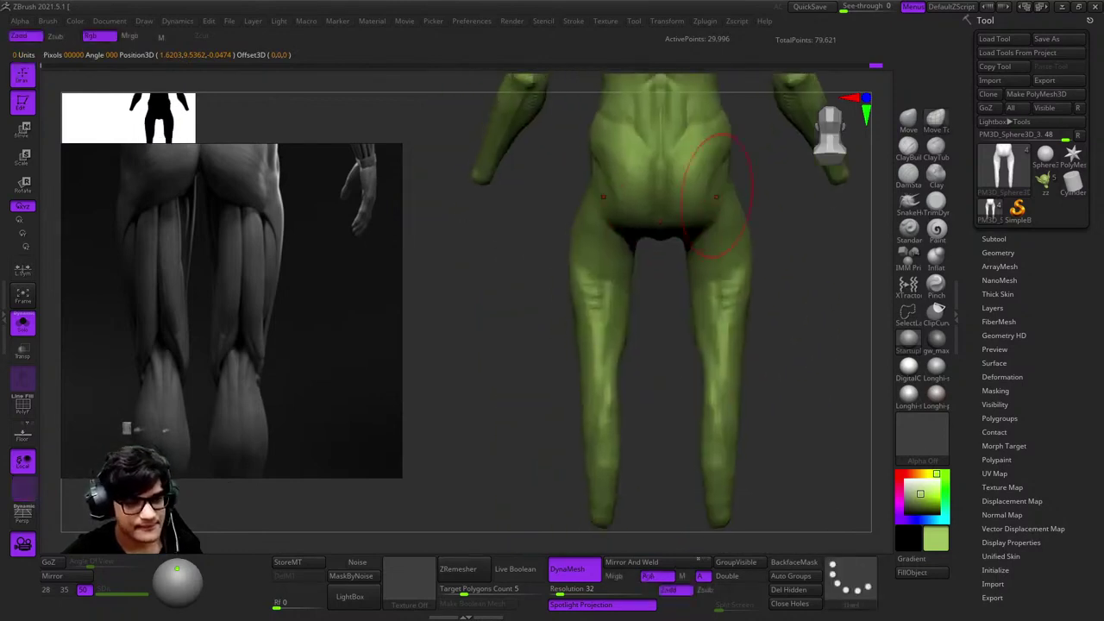
pyautogui.moveTo(634, 243); pyautogui.dragTo(645, 269, button='right')
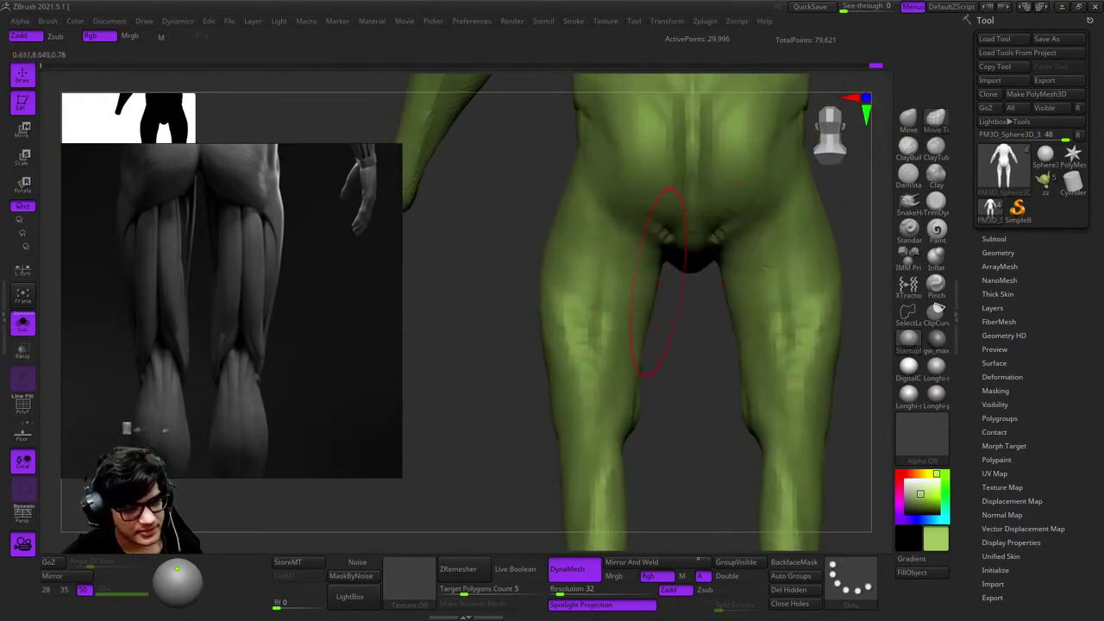
pyautogui.moveTo(645, 269)
pyautogui.mouseDown(button='right')
pyautogui.moveTo(602, 238)
pyautogui.moveTo(613, 308)
pyautogui.moveTo(603, 405)
pyautogui.moveTo(620, 396)
pyautogui.moveTo(591, 320)
pyautogui.moveTo(616, 443)
pyautogui.moveTo(630, 414)
pyautogui.moveTo(591, 371)
pyautogui.moveTo(594, 413)
pyautogui.moveTo(641, 296)
pyautogui.moveTo(635, 247)
pyautogui.moveTo(636, 345)
pyautogui.moveTo(628, 267)
pyautogui.moveTo(657, 244)
pyautogui.moveTo(715, 271)
pyautogui.moveTo(746, 248)
pyautogui.moveTo(703, 234)
pyautogui.moveTo(655, 259)
pyautogui.moveTo(638, 285)
pyautogui.moveTo(666, 290)
pyautogui.mouseUp(button='right')
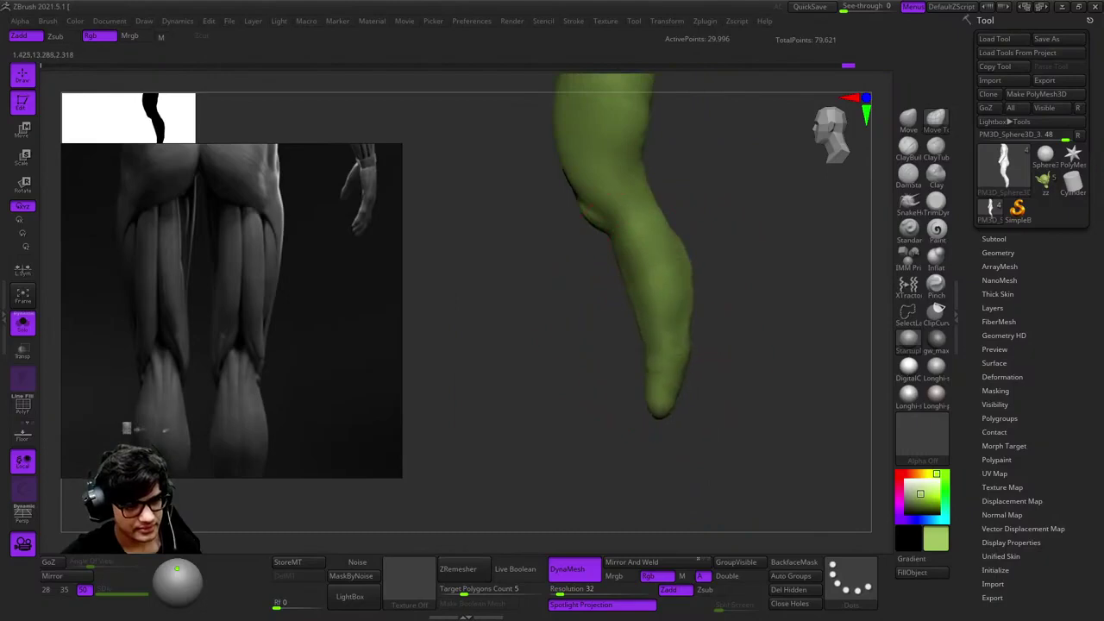
# Pull the calves out behind the knees with the Move Topological brush and taper the lower legs toward the ankles
pyautogui.moveTo(669, 343)
pyautogui.mouseDown(button='right')
pyautogui.moveTo(579, 333)
pyautogui.moveTo(665, 345)
pyautogui.moveTo(720, 483)
pyautogui.moveTo(667, 248)
pyautogui.mouseUp(button='right')
pyautogui.press('space')
pyautogui.moveTo(667, 259)
pyautogui.mouseDown()
pyautogui.moveTo(666, 293)
pyautogui.moveTo(737, 301)
pyautogui.mouseUp()
pyautogui.moveTo(735, 306); pyautogui.dragTo(614, 252, button='right')
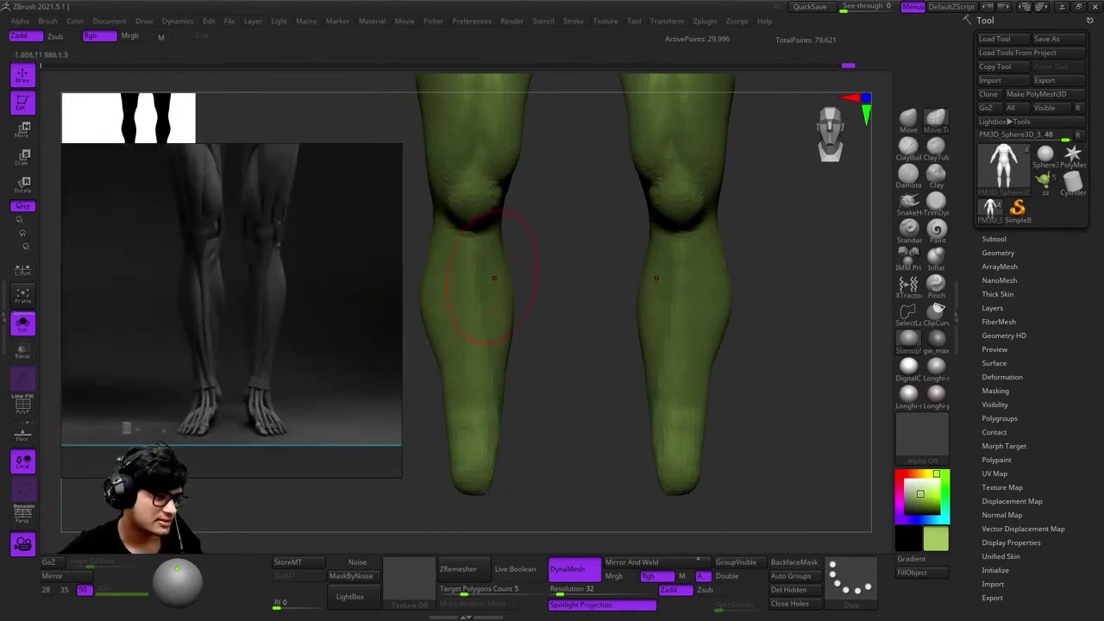
# Refine the inner and outer calf contours in the front view to match the lower-leg reference, adjusting the draw size
pyautogui.moveTo(576, 285)
pyautogui.keyDown('alt'); pyautogui.mouseDown()
pyautogui.moveTo(586, 264)
pyautogui.moveTo(579, 289)
pyautogui.mouseUp(); pyautogui.keyUp('alt')
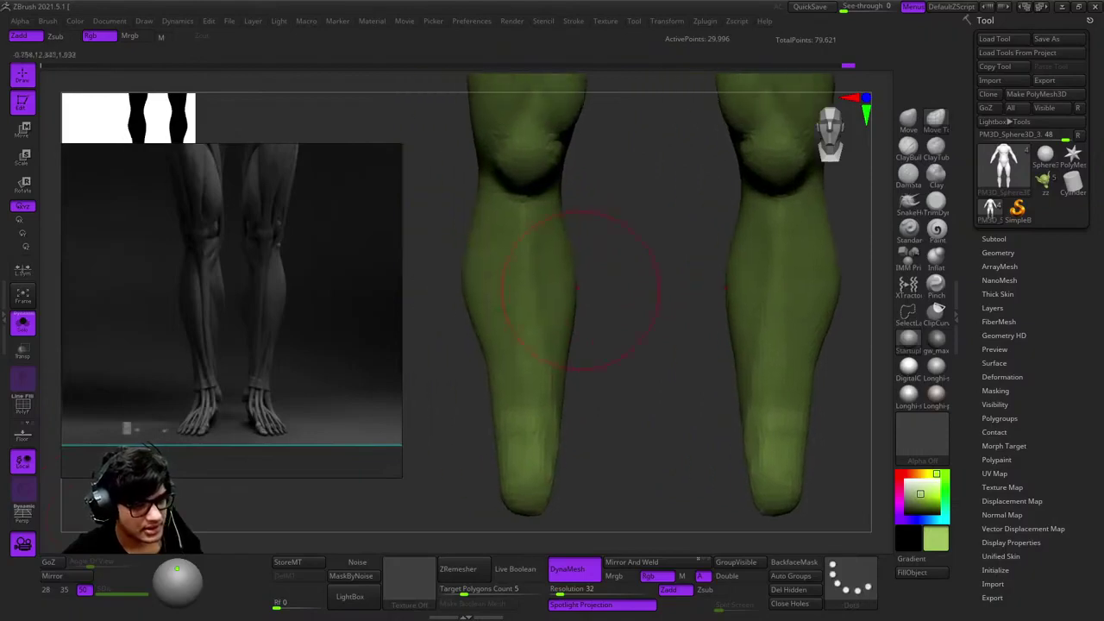
pyautogui.moveTo(492, 314)
pyautogui.keyDown('alt'); pyautogui.mouseDown()
pyautogui.moveTo(592, 271)
pyautogui.moveTo(561, 238)
pyautogui.moveTo(544, 242)
pyautogui.mouseUp(); pyautogui.keyUp('alt')
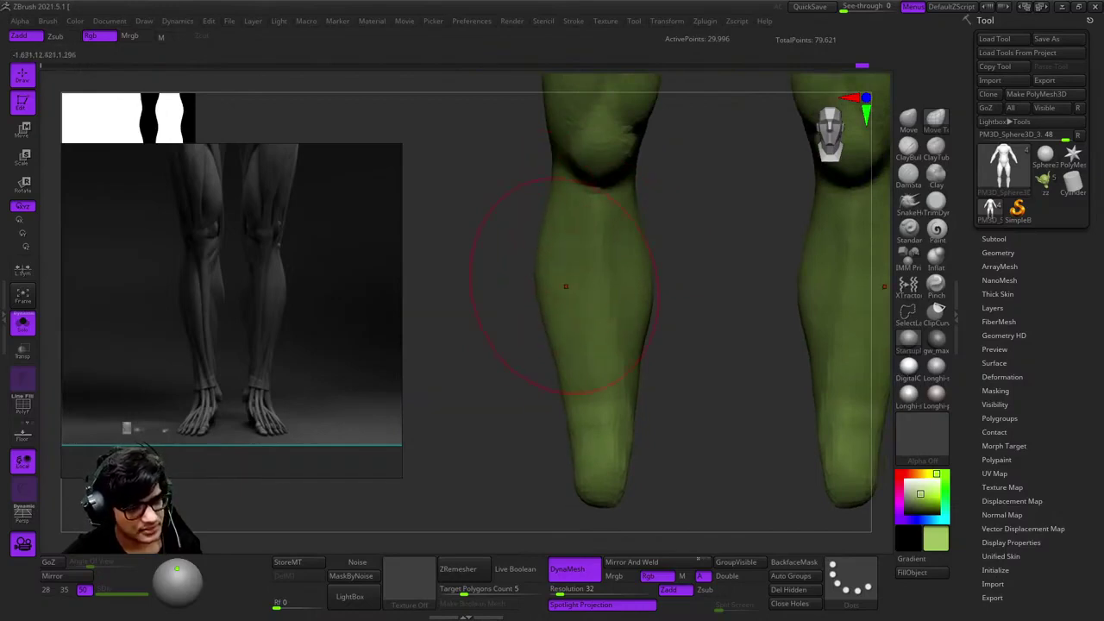
pyautogui.keyDown('alt'); pyautogui.moveTo(552, 344); pyautogui.dragTo(526, 323); pyautogui.keyUp('alt')
pyautogui.press('space')
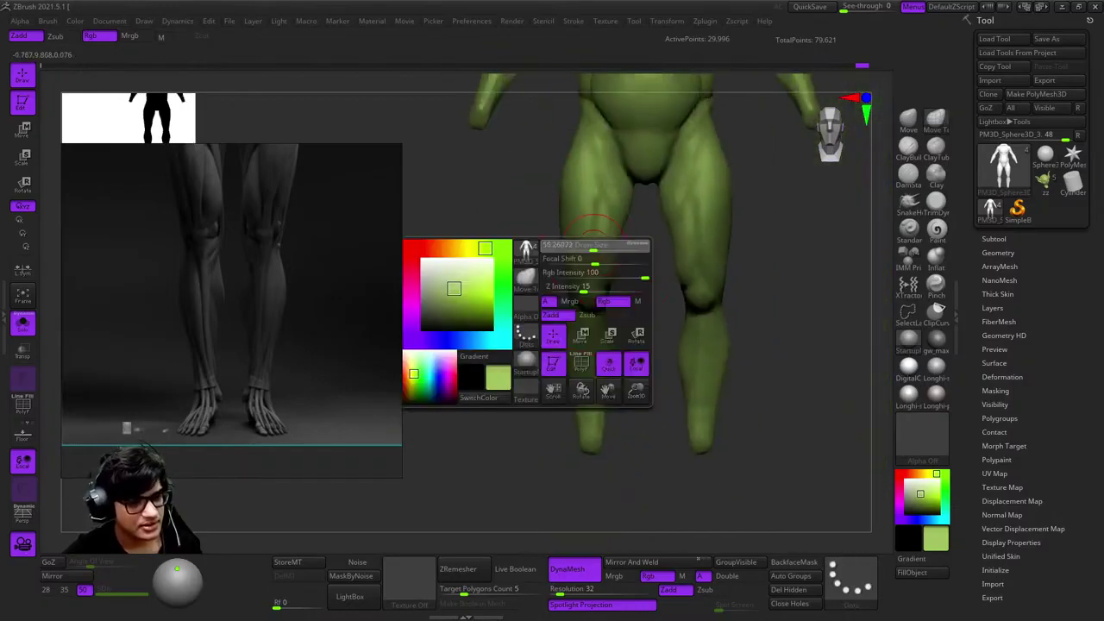
# Refine the calf contours just below the knees in a close front view, adjusting the draw size to suit
pyautogui.press('space')
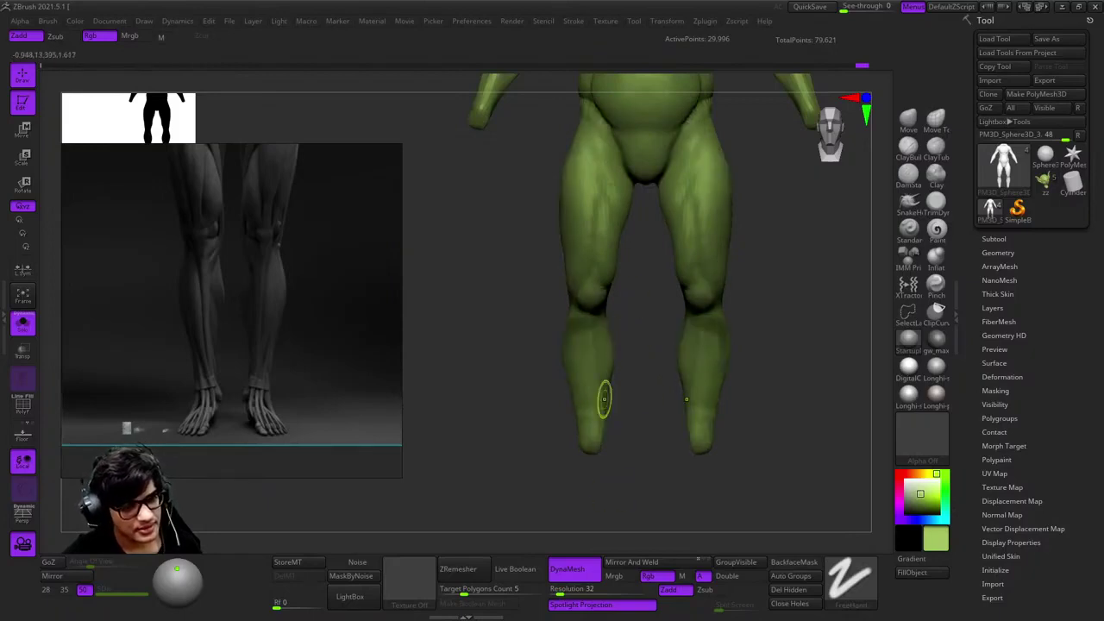
pyautogui.keyDown('alt'); pyautogui.moveTo(603, 395); pyautogui.dragTo(658, 323, button='right'); pyautogui.keyUp('alt')
pyautogui.keyDown('alt'); pyautogui.moveTo(616, 370); pyautogui.dragTo(867, 171, button='right'); pyautogui.keyUp('alt')
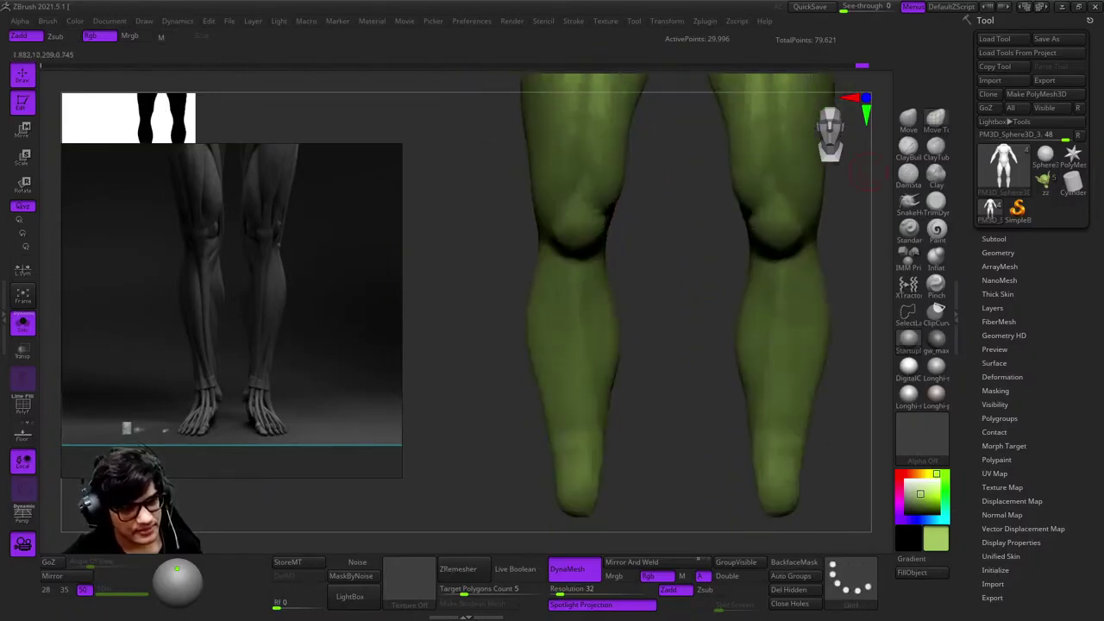
pyautogui.press('space')
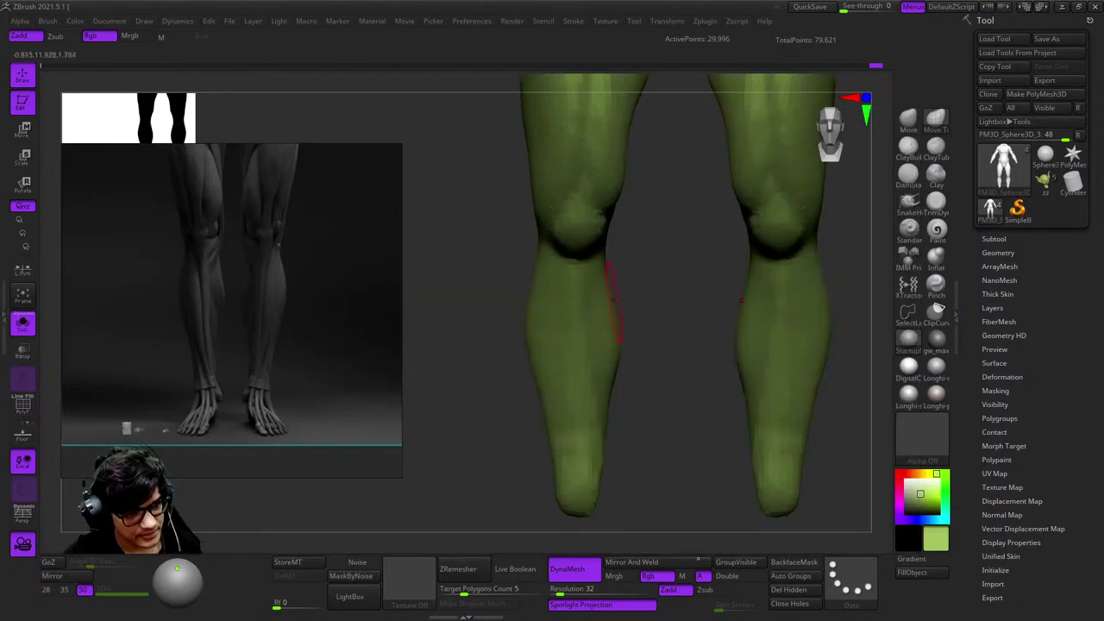
pyautogui.moveTo(614, 317)
pyautogui.keyDown('alt'); pyautogui.mouseDown(button='right')
pyautogui.moveTo(616, 345)
pyautogui.moveTo(576, 306)
pyautogui.moveTo(582, 457)
pyautogui.mouseUp(button='right'); pyautogui.keyUp('alt')
pyautogui.keyDown('alt'); pyautogui.moveTo(538, 370); pyautogui.dragTo(629, 234, button='right'); pyautogui.keyUp('alt')
# Shape the lower leg's side profile, curving the back of the calf and squaring off the ankle end with varying brush sizes
pyautogui.moveTo(592, 369); pyautogui.dragTo(573, 335, button='right')
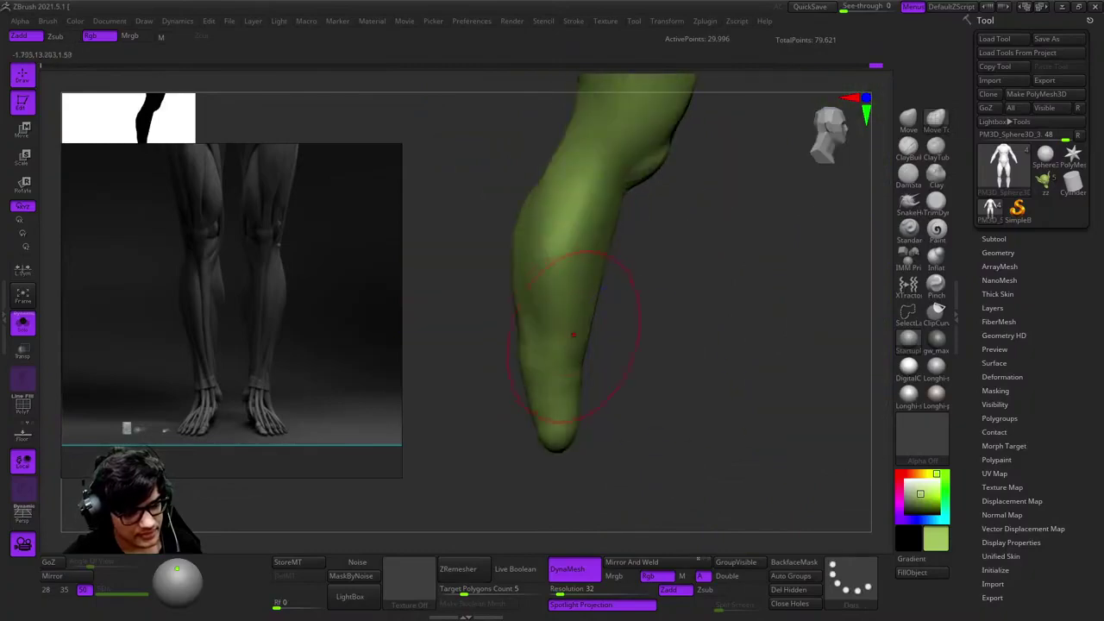
pyautogui.moveTo(569, 444); pyautogui.dragTo(632, 337, button='right')
pyautogui.press('space')
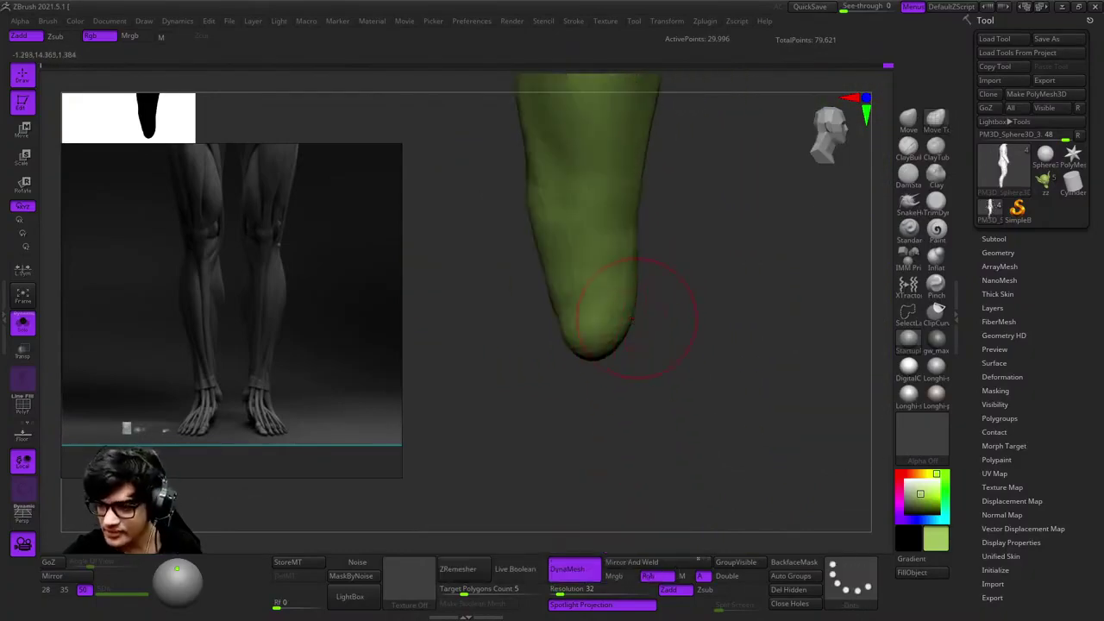
pyautogui.press('space')
pyautogui.moveTo(673, 399); pyautogui.dragTo(624, 276, button='right')
pyautogui.press('space')
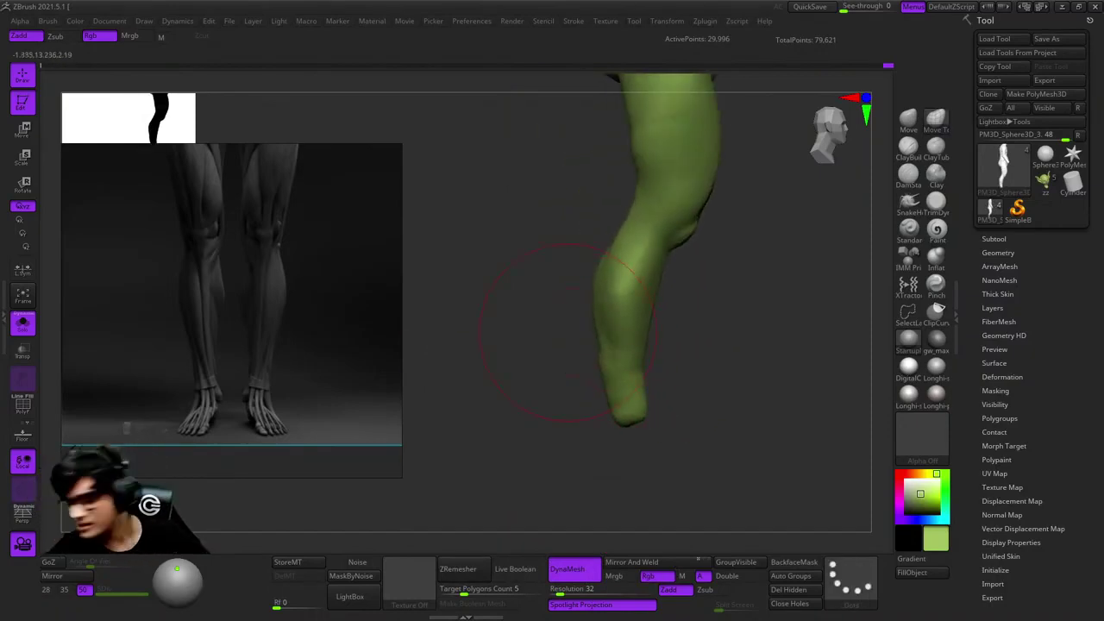
pyautogui.moveTo(576, 286); pyautogui.dragTo(647, 276, button='right')
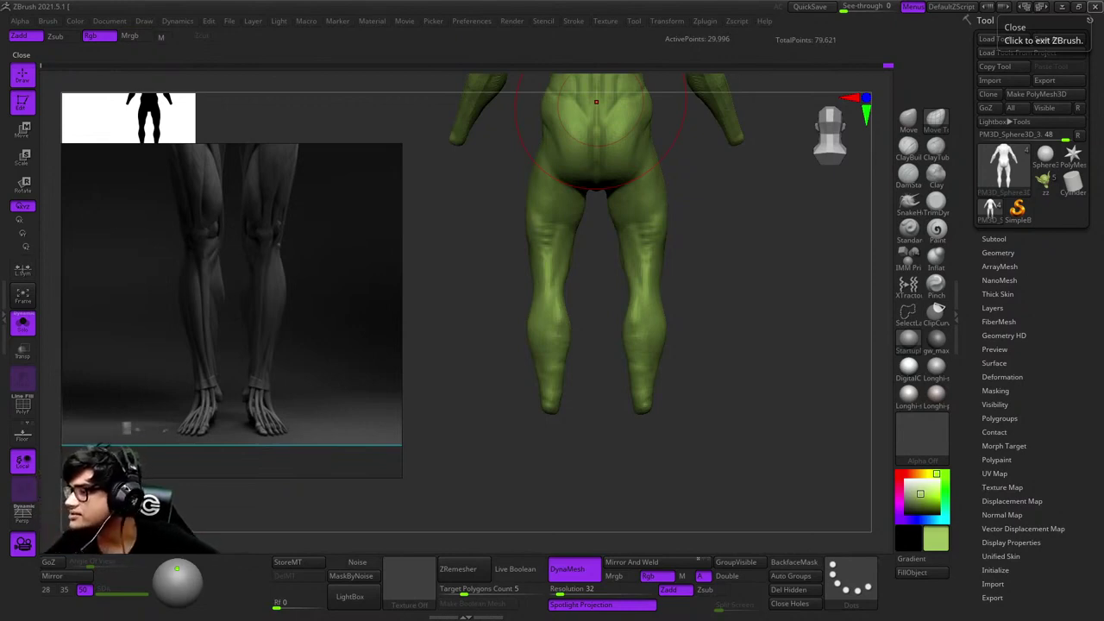
# Adjust the hip and thigh profile from the back and side, and turn off Solo mode to show the whole goblin
pyautogui.moveTo(595, 101); pyautogui.dragTo(630, 334)
pyautogui.keyDown('alt'); pyautogui.moveTo(677, 362); pyautogui.dragTo(596, 335); pyautogui.keyUp('alt')
pyautogui.keyDown('alt'); pyautogui.moveTo(604, 198); pyautogui.dragTo(621, 308); pyautogui.keyUp('alt')
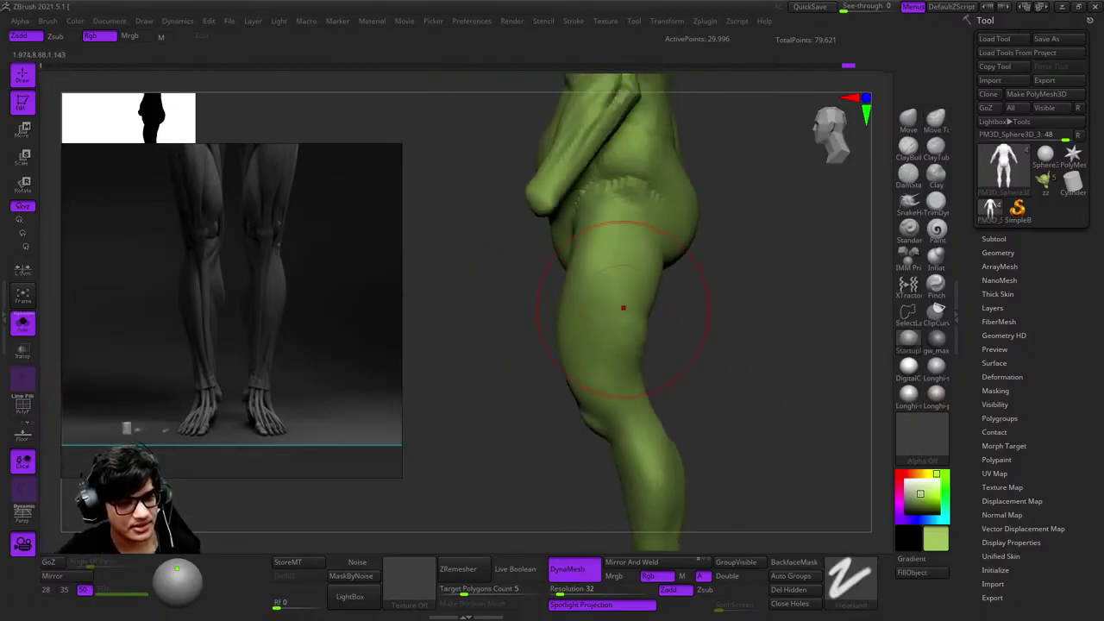
pyautogui.keyDown('alt'); pyautogui.moveTo(610, 367); pyautogui.dragTo(637, 305); pyautogui.keyUp('alt')
pyautogui.moveTo(610, 354); pyautogui.dragTo(392, 332)
pyautogui.click(23, 323)
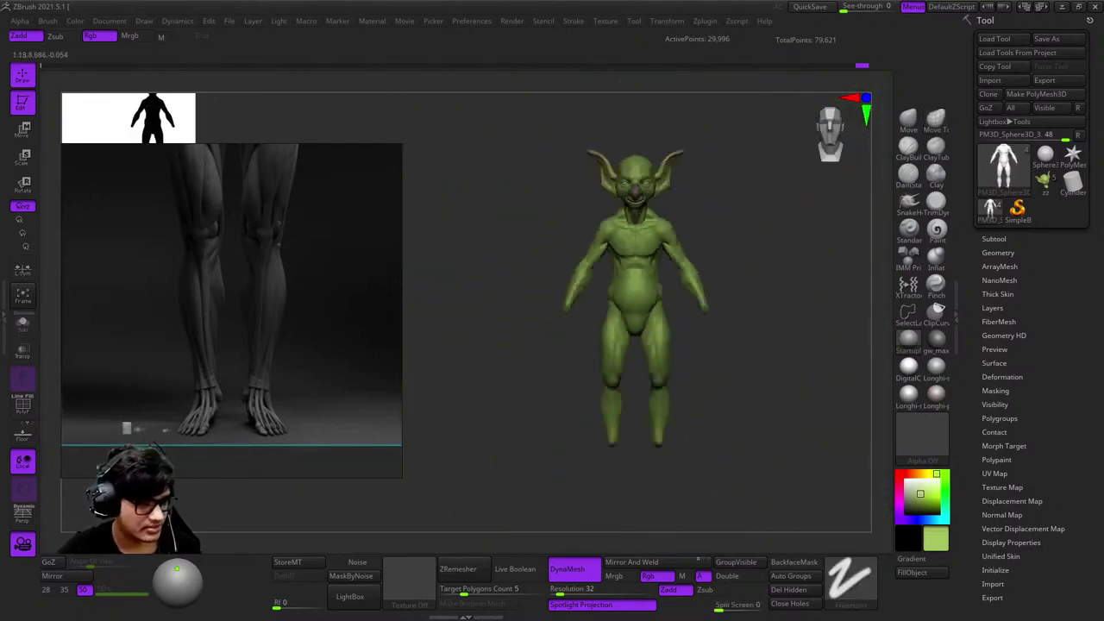
# Smooth the hip creases at the tops of the thighs and check the legs against the full body
pyautogui.press('space')
pyautogui.moveTo(793, 402); pyautogui.dragTo(649, 323)
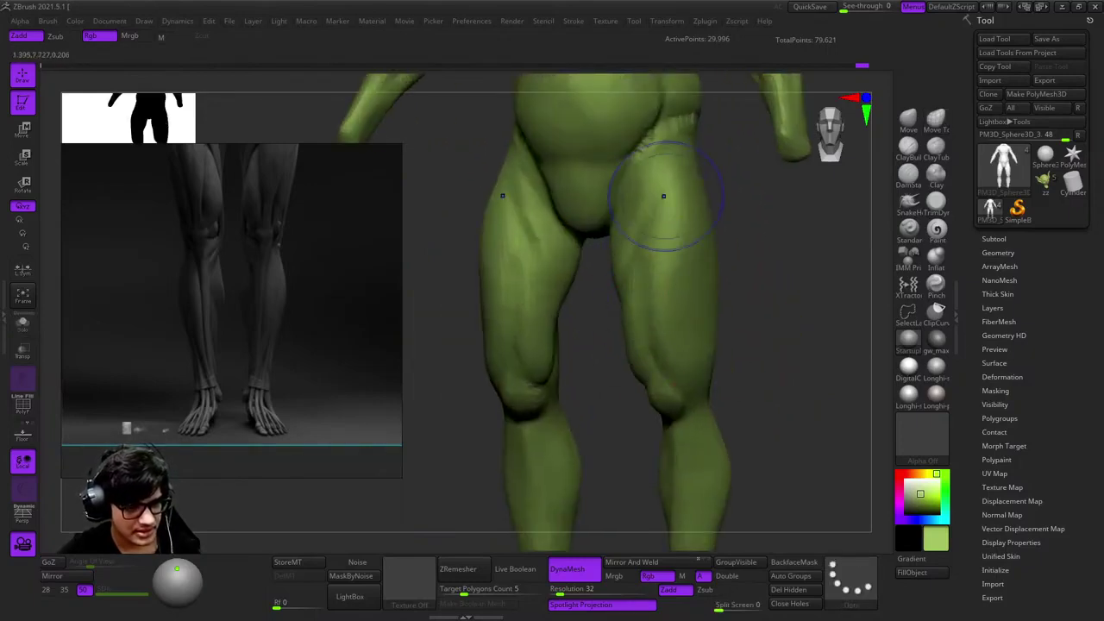
pyautogui.press('f')
pyautogui.moveTo(640, 444); pyautogui.dragTo(615, 239)
pyautogui.press('f')
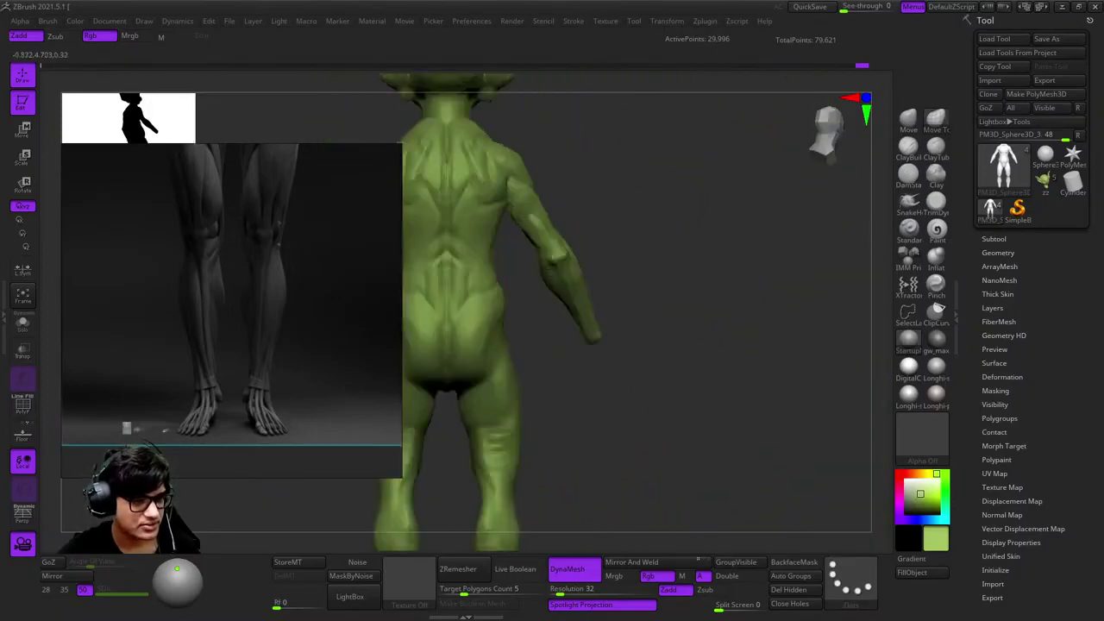
# Define and smooth the lower rib-cage edge and the side of the upper belly, and quick-save the project
pyautogui.moveTo(655, 285); pyautogui.dragTo(681, 209)
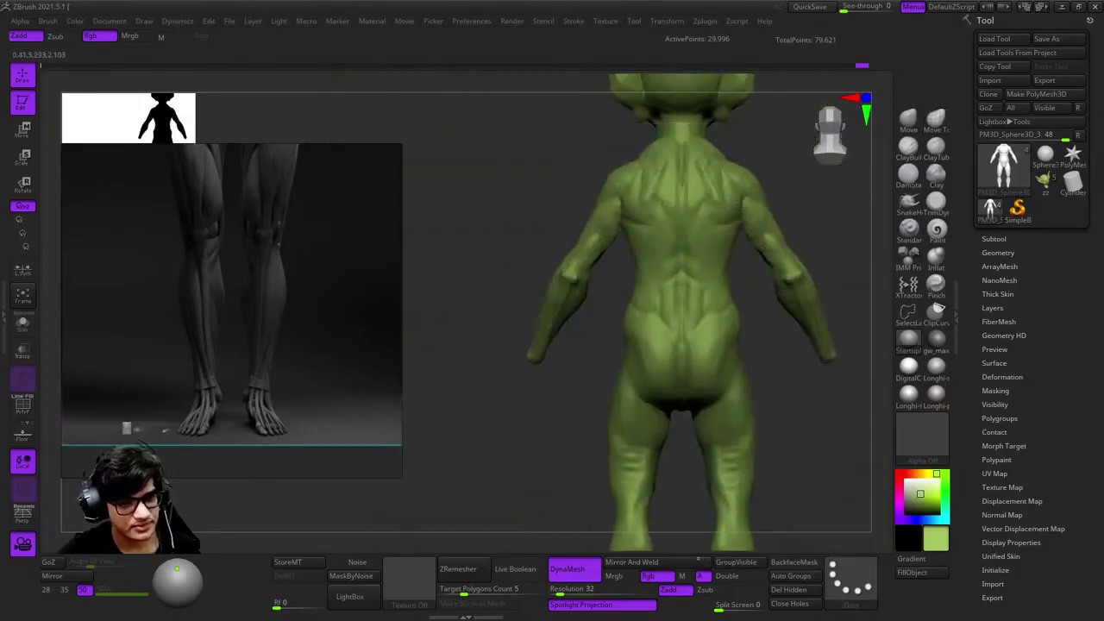
pyautogui.moveTo(586, 298); pyautogui.dragTo(483, 259)
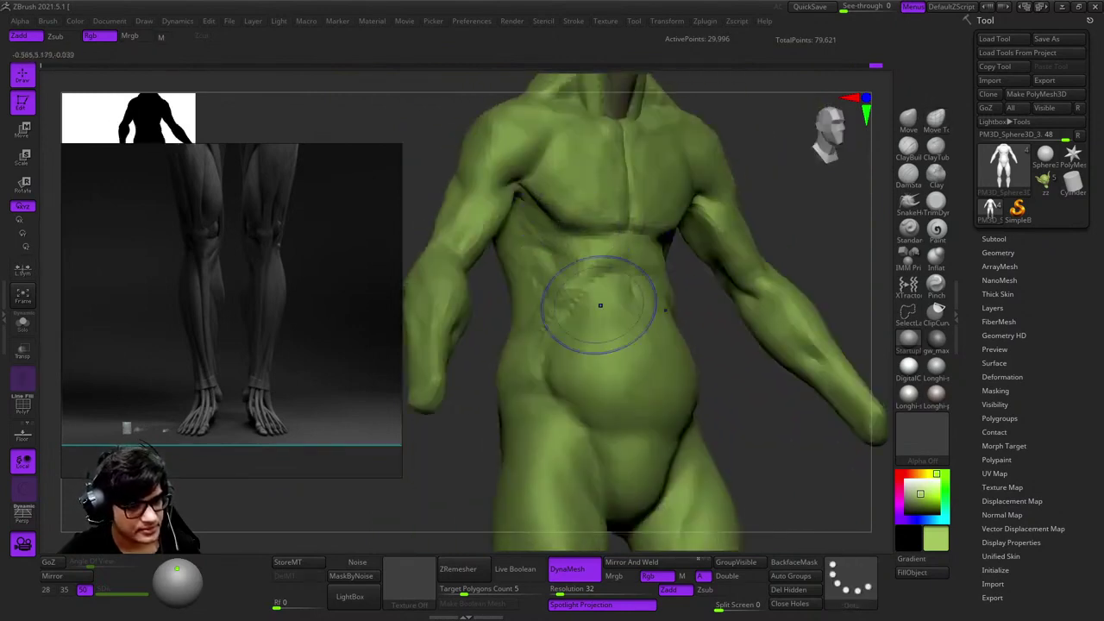
pyautogui.moveTo(600, 305)
pyautogui.mouseDown(button='right')
pyautogui.moveTo(578, 345)
pyautogui.moveTo(567, 291)
pyautogui.mouseUp(button='right')
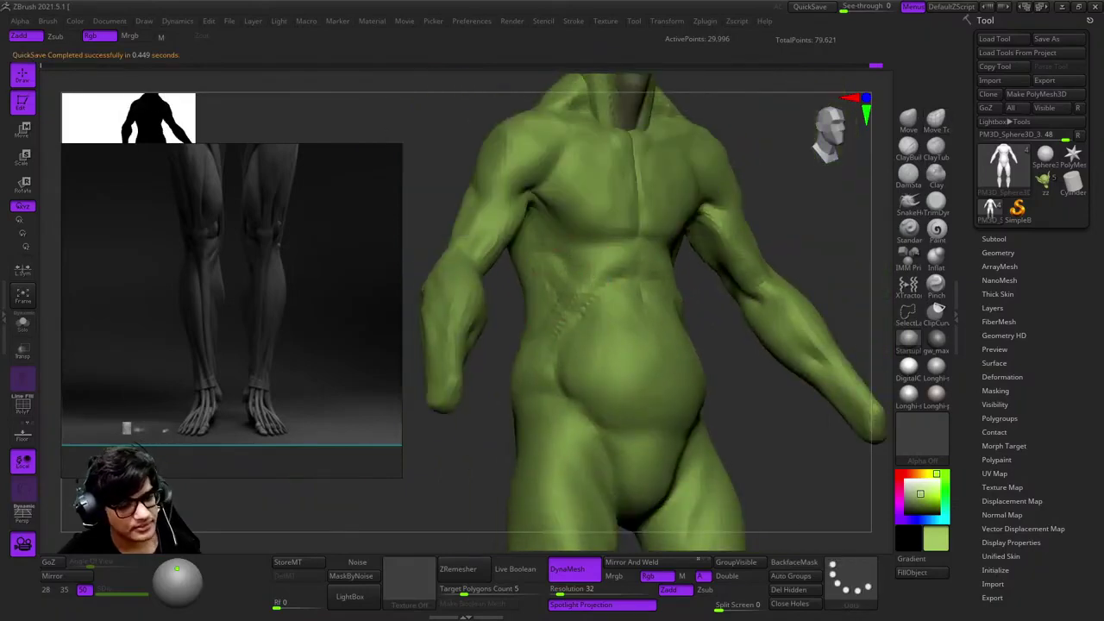
pyautogui.press('f')
pyautogui.moveTo(814, 271)
pyautogui.mouseDown(button='right')
pyautogui.moveTo(813, 285)
pyautogui.moveTo(665, 284)
pyautogui.mouseUp(button='right')
pyautogui.moveTo(623, 380)
pyautogui.mouseDown(button='right')
pyautogui.moveTo(646, 255)
pyautogui.moveTo(638, 284)
pyautogui.moveTo(635, 258)
pyautogui.moveTo(678, 284)
pyautogui.moveTo(659, 428)
pyautogui.moveTo(739, 357)
pyautogui.moveTo(739, 382)
pyautogui.moveTo(733, 345)
pyautogui.moveTo(751, 291)
pyautogui.moveTo(793, 319)
pyautogui.mouseUp(button='right')
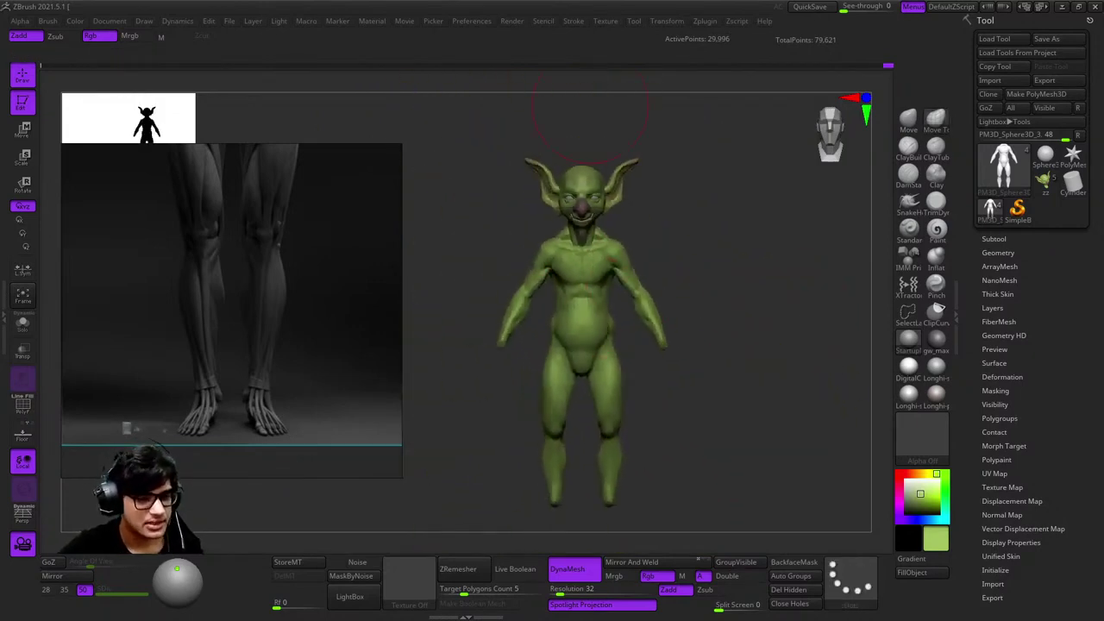
# Roll the undo history back to an early body version, place its snapshot beside the model, and restore the latest sculpt for comparison
pyautogui.moveTo(888, 65); pyautogui.dragTo(130, 64)
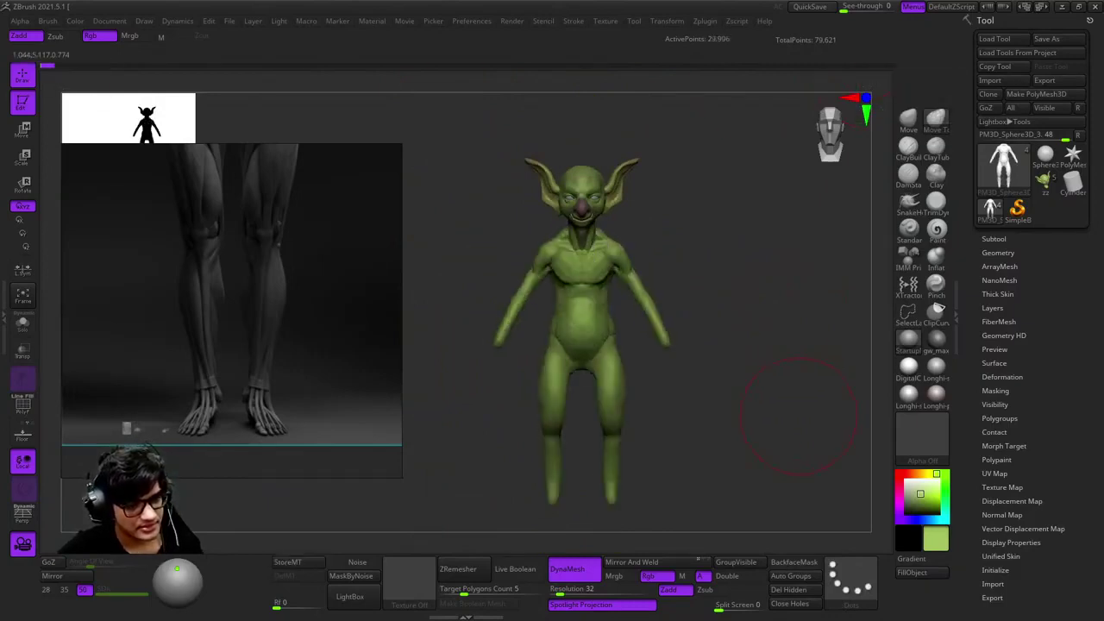
pyautogui.hotkey('ctrl', 'shift', 'z')
pyautogui.hotkey('ctrl', 'shift', 'z')
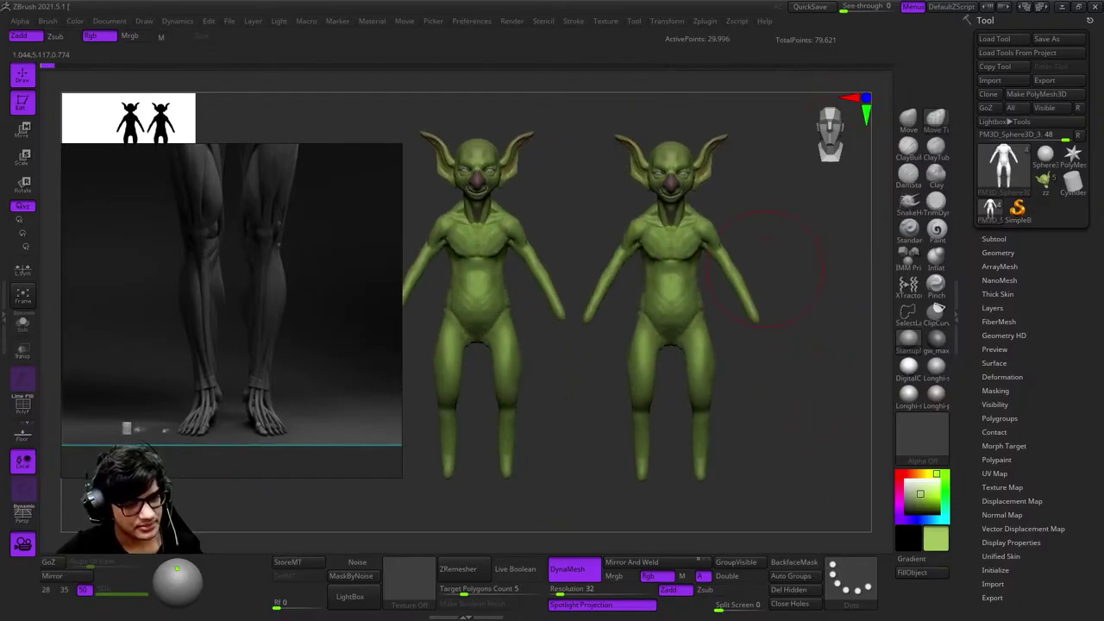
pyautogui.hotkey('ctrl', 'z')
pyautogui.hotkey('ctrl', 'z')
pyautogui.hotkey('ctrl', 'z')
pyautogui.hotkey('ctrl', 'z')
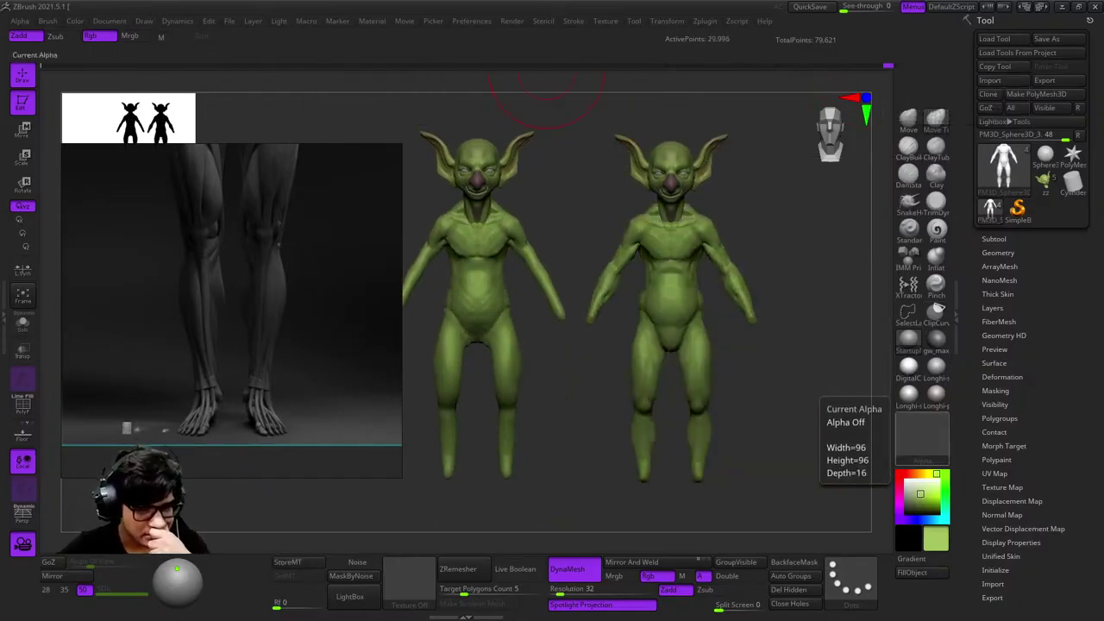
# Clear the comparison snapshot, turn the goblin to its back, and isolate the legs polygroup
pyautogui.moveTo(793, 418); pyautogui.dragTo(871, 419)
pyautogui.moveTo(783, 422)
pyautogui.mouseDown()
pyautogui.moveTo(806, 423)
pyautogui.moveTo(732, 419)
pyautogui.moveTo(708, 406)
pyautogui.moveTo(647, 271)
pyautogui.moveTo(578, 312)
pyautogui.mouseUp()
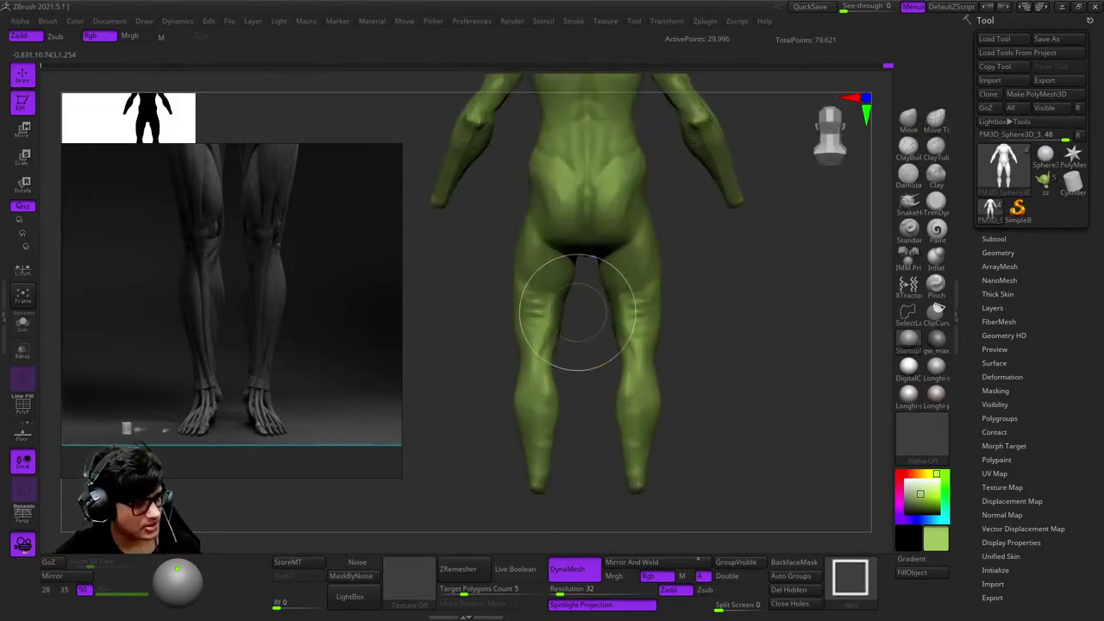
pyautogui.keyDown('ctrl'); pyautogui.keyDown('shift'); pyautogui.click(625, 327); pyautogui.keyUp('shift'); pyautogui.keyUp('ctrl')
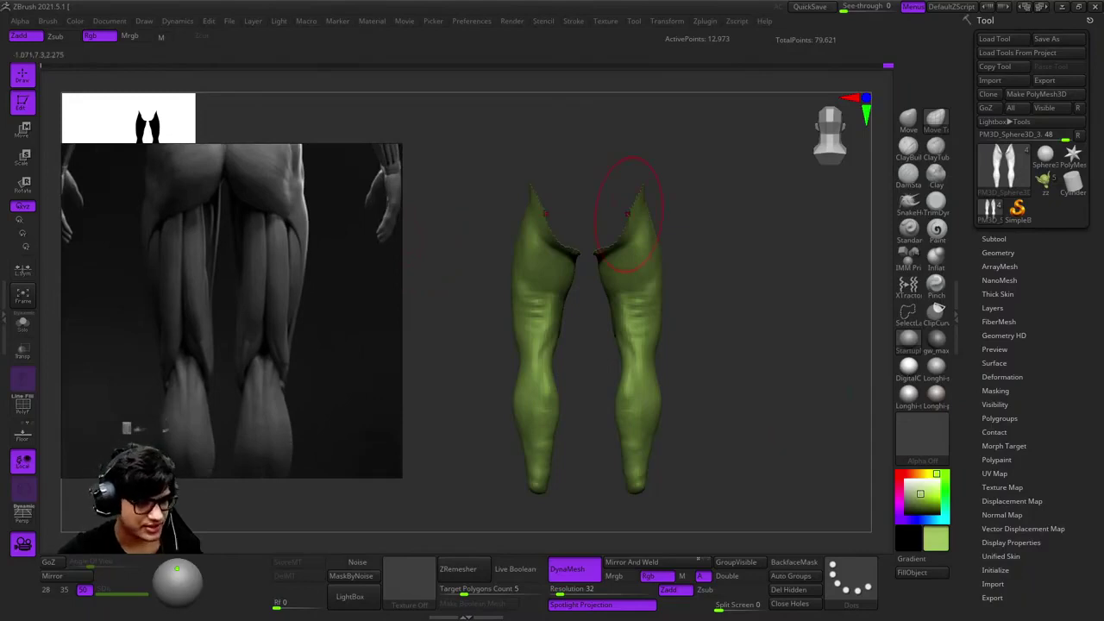
pyautogui.moveTo(629, 211)
pyautogui.keyDown('alt'); pyautogui.mouseDown()
pyautogui.moveTo(653, 247)
pyautogui.moveTo(788, 234)
pyautogui.mouseUp(); pyautogui.keyUp('alt')
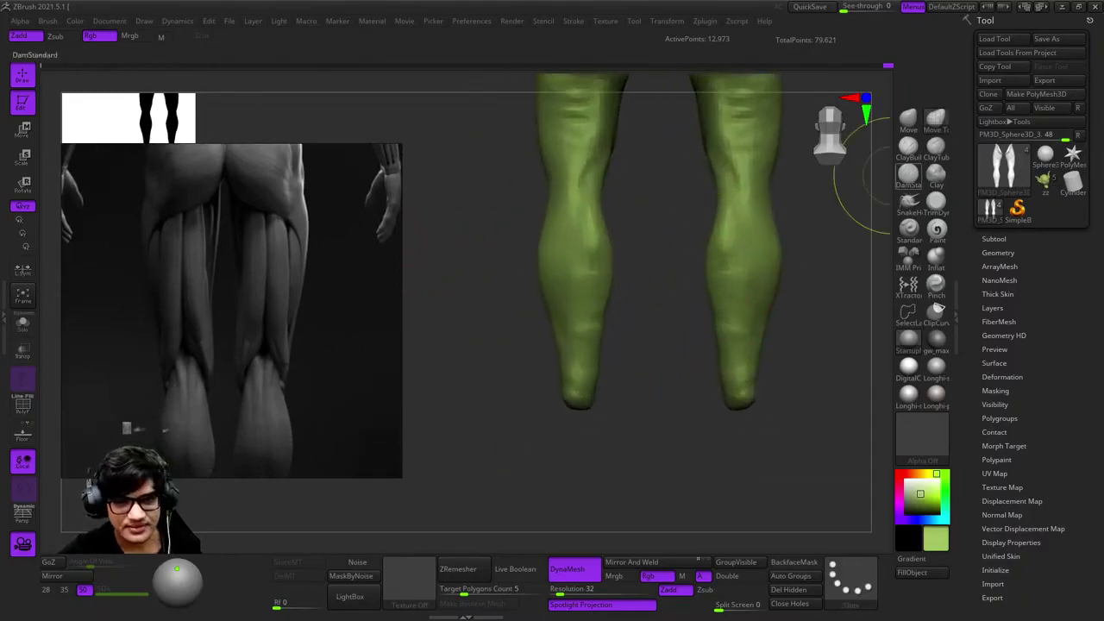
# Carve the calf muscle divisions and knee-back tendons with the DamStandard brush, following the rear lower-leg reference
pyautogui.click(908, 173)
pyautogui.keyDown('alt'); pyautogui.moveTo(592, 259); pyautogui.dragTo(641, 259); pyautogui.keyUp('alt')
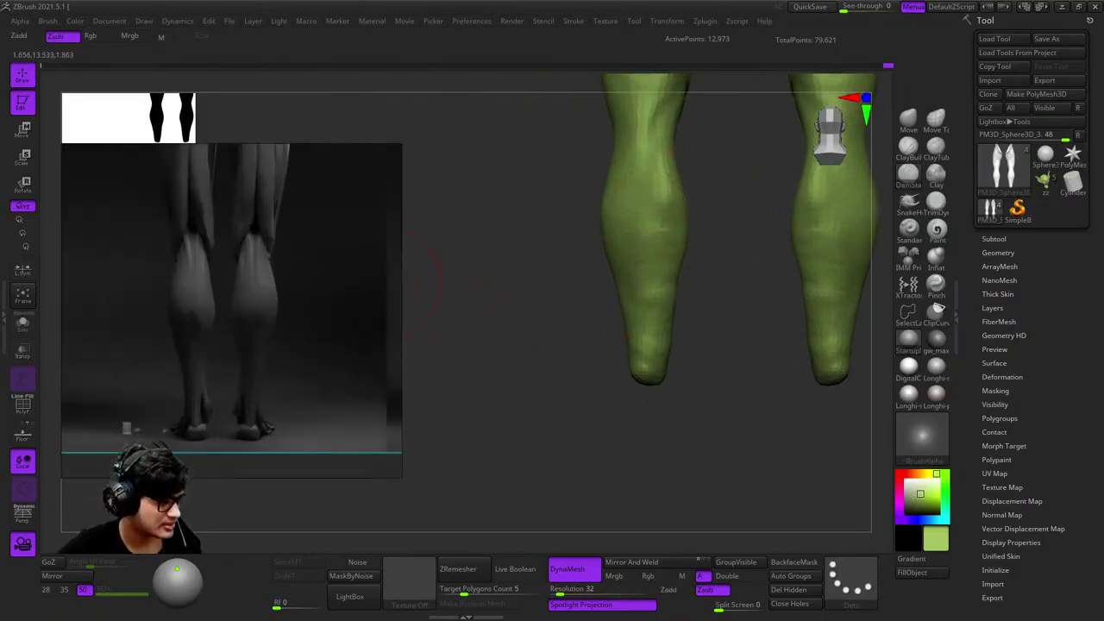
pyautogui.keyDown('alt'); pyautogui.moveTo(528, 301); pyautogui.dragTo(646, 234); pyautogui.keyUp('alt')
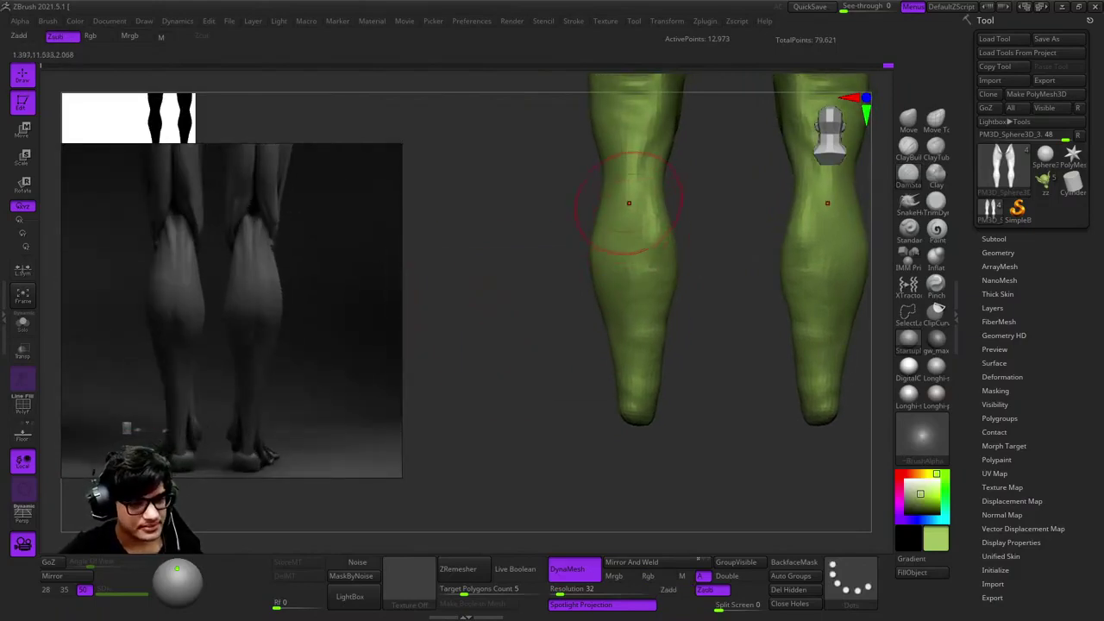
pyautogui.moveTo(623, 339)
pyautogui.mouseDown()
pyautogui.moveTo(604, 302)
pyautogui.moveTo(646, 270)
pyautogui.moveTo(652, 291)
pyautogui.moveTo(591, 320)
pyautogui.moveTo(617, 313)
pyautogui.moveTo(638, 347)
pyautogui.mouseUp()
pyautogui.moveTo(623, 411); pyautogui.dragTo(627, 255)
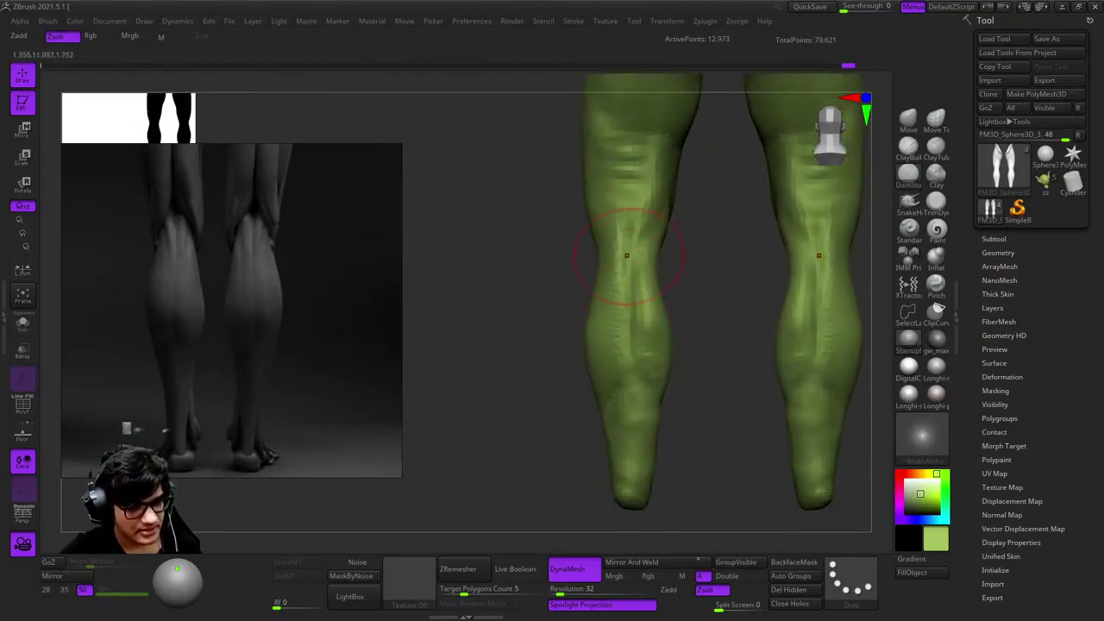
pyautogui.moveTo(618, 339); pyautogui.dragTo(623, 260)
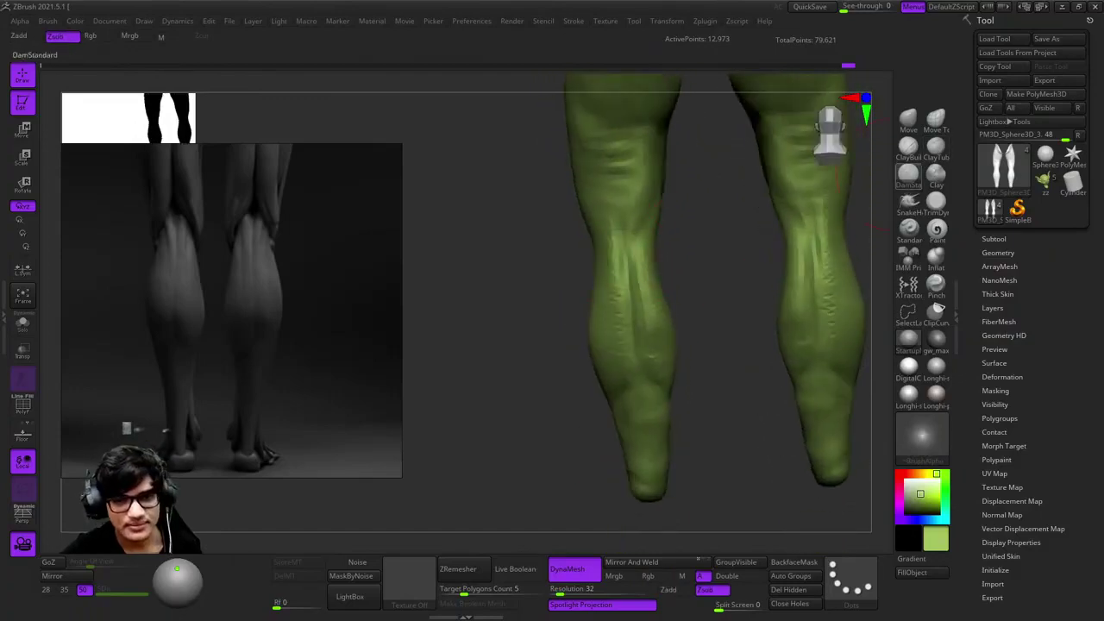
pyautogui.keyDown('shift'); pyautogui.moveTo(603, 307); pyautogui.dragTo(578, 310); pyautogui.keyUp('shift')
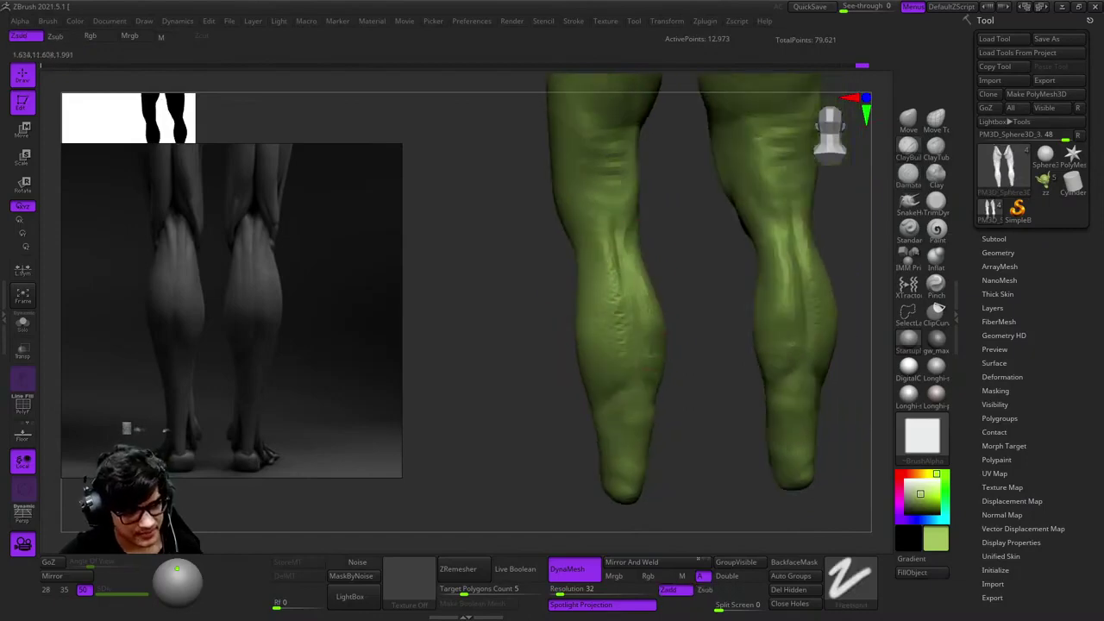
# Build up the calf muscle forms along the backs of the lower legs with the ClayBuildup brush
pyautogui.moveTo(614, 345)
pyautogui.mouseDown()
pyautogui.moveTo(616, 323)
pyautogui.moveTo(618, 338)
pyautogui.moveTo(642, 328)
pyautogui.mouseUp()
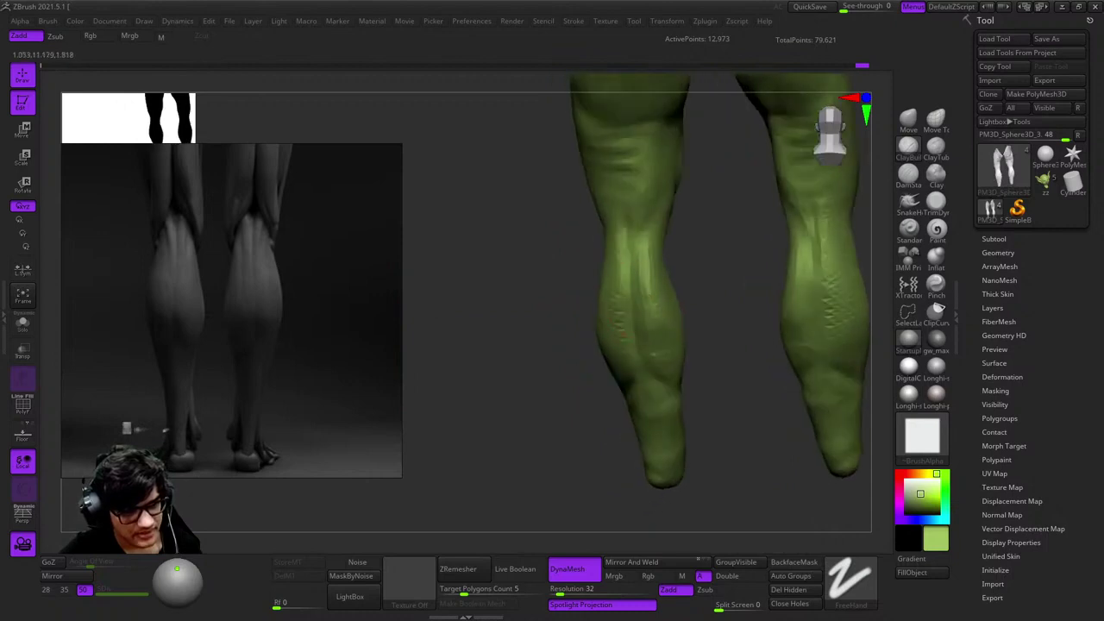
pyautogui.moveTo(647, 244)
pyautogui.mouseDown()
pyautogui.moveTo(624, 329)
pyautogui.moveTo(668, 306)
pyautogui.mouseUp()
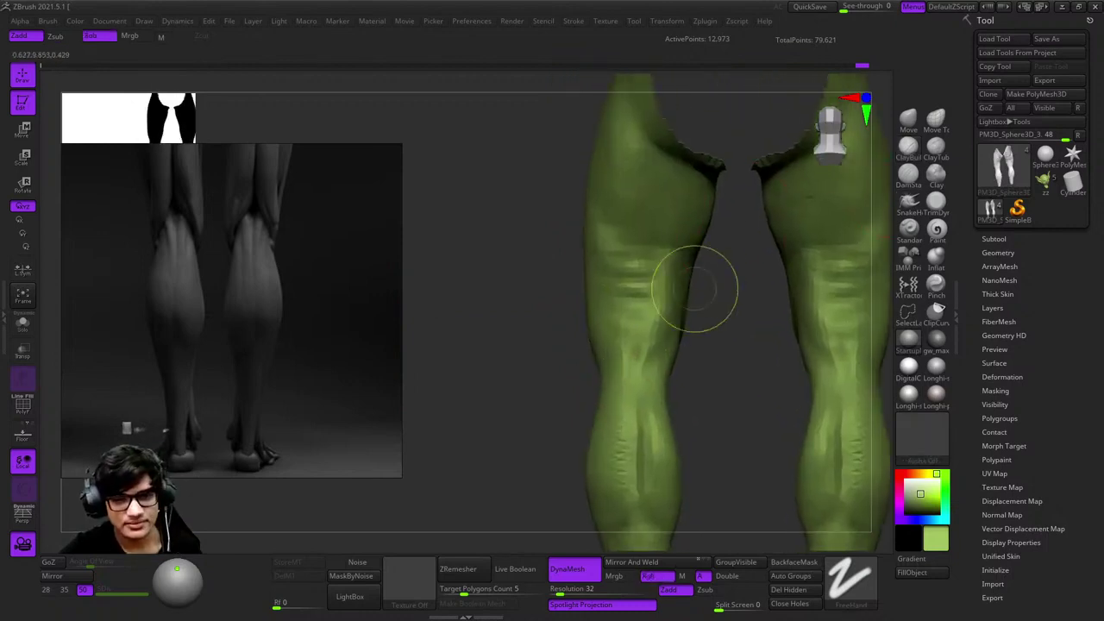
# Carve the hamstring separations on the backs of both thighs with the DamStandard brush, following the rear-view anatomy reference
pyautogui.click(908, 338)
pyautogui.keyDown('alt'); pyautogui.moveTo(810, 345); pyautogui.dragTo(601, 312); pyautogui.keyUp('alt')
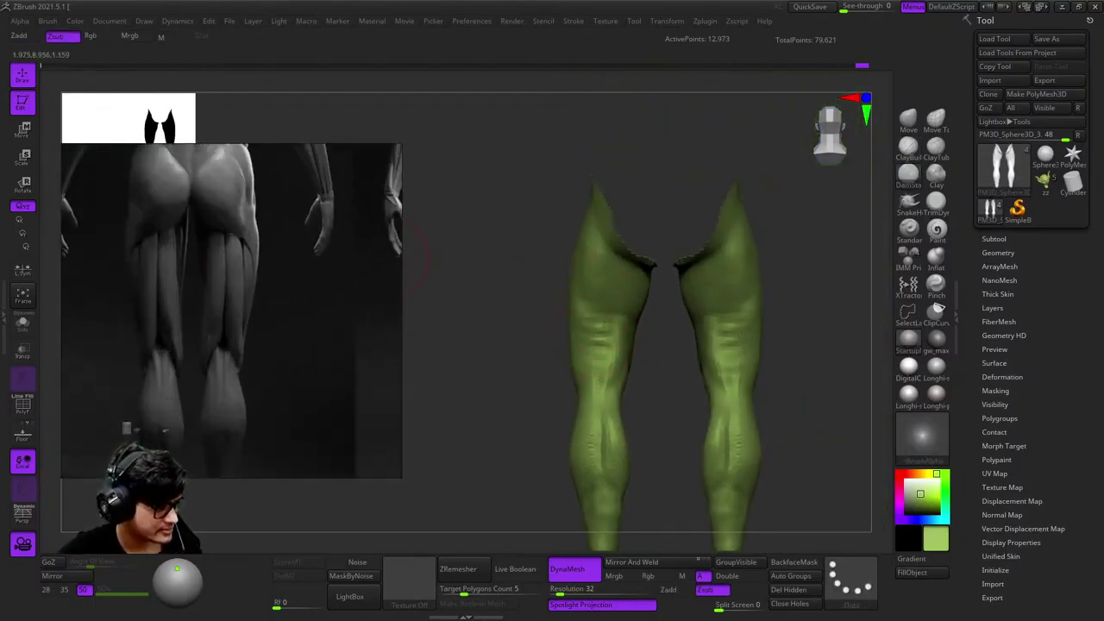
pyautogui.keyDown('alt'); pyautogui.moveTo(460, 390); pyautogui.dragTo(632, 246); pyautogui.keyUp('alt')
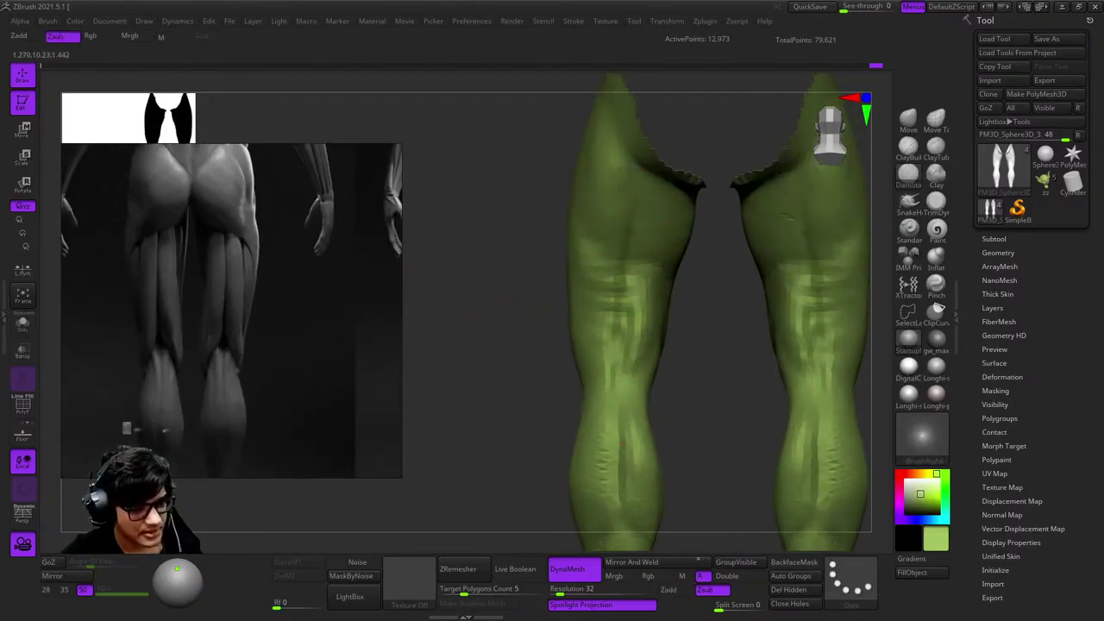
pyautogui.moveTo(641, 387); pyautogui.dragTo(639, 277)
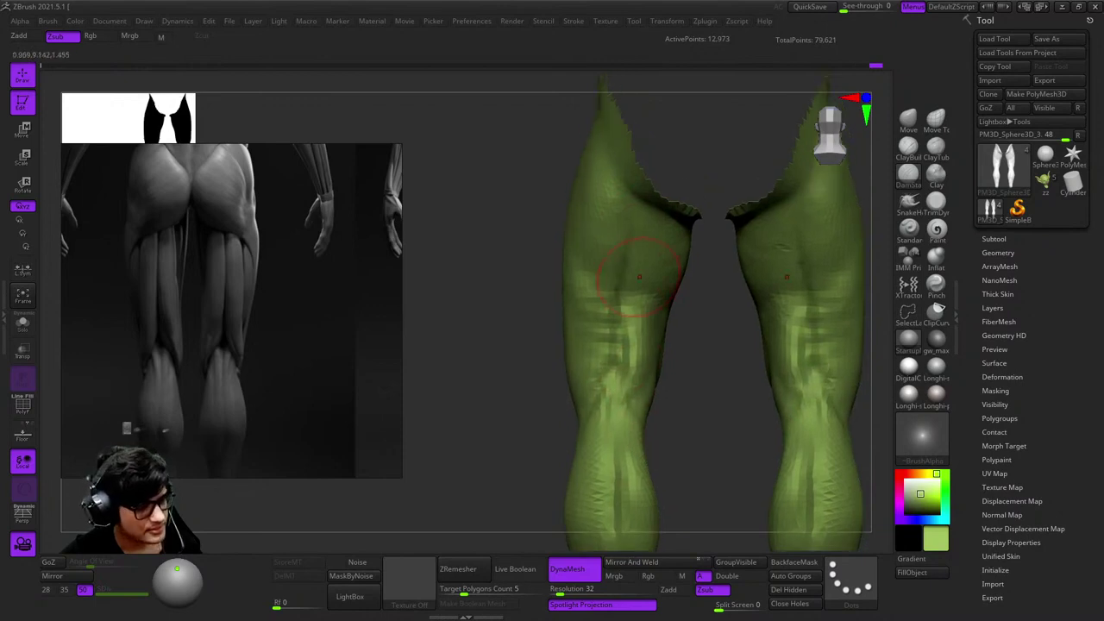
pyautogui.moveTo(635, 348); pyautogui.dragTo(638, 222)
pyautogui.moveTo(626, 297); pyautogui.dragTo(725, 302)
pyautogui.moveTo(599, 287); pyautogui.dragTo(612, 273)
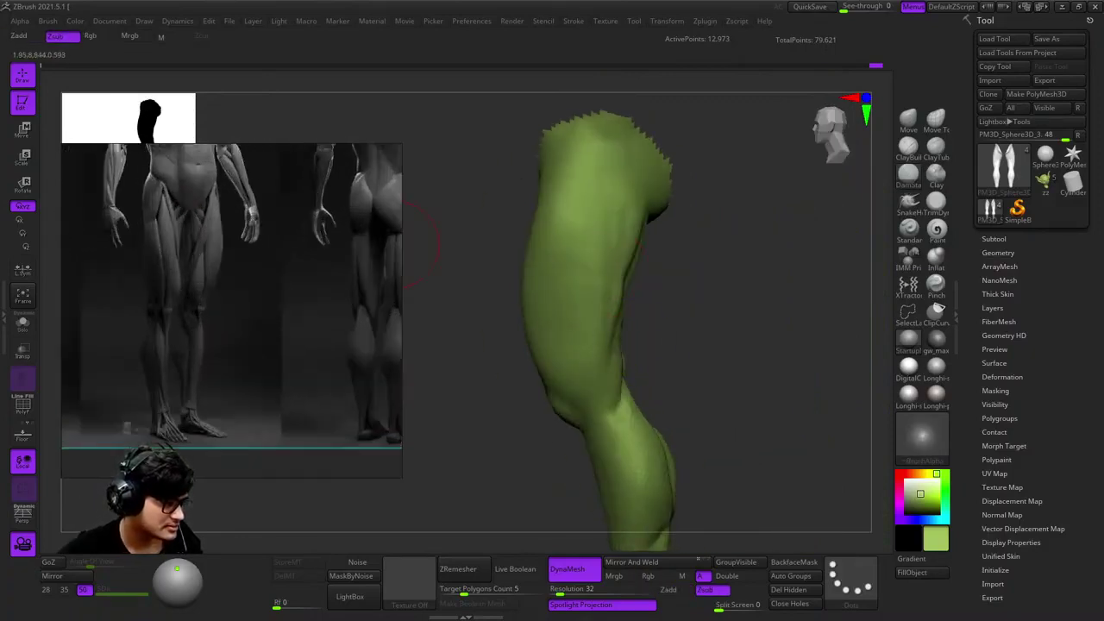
# Define the muscle lines along the sides of the thighs with DamStandard, using the front-view leg reference
pyautogui.moveTo(405, 204)
pyautogui.mouseDown()
pyautogui.moveTo(678, 313)
pyautogui.moveTo(657, 292)
pyautogui.moveTo(690, 302)
pyautogui.moveTo(661, 320)
pyautogui.moveTo(674, 374)
pyautogui.mouseUp()
pyautogui.moveTo(696, 284)
pyautogui.mouseDown()
pyautogui.moveTo(665, 296)
pyautogui.moveTo(705, 254)
pyautogui.moveTo(665, 345)
pyautogui.moveTo(647, 210)
pyautogui.moveTo(600, 269)
pyautogui.mouseUp()
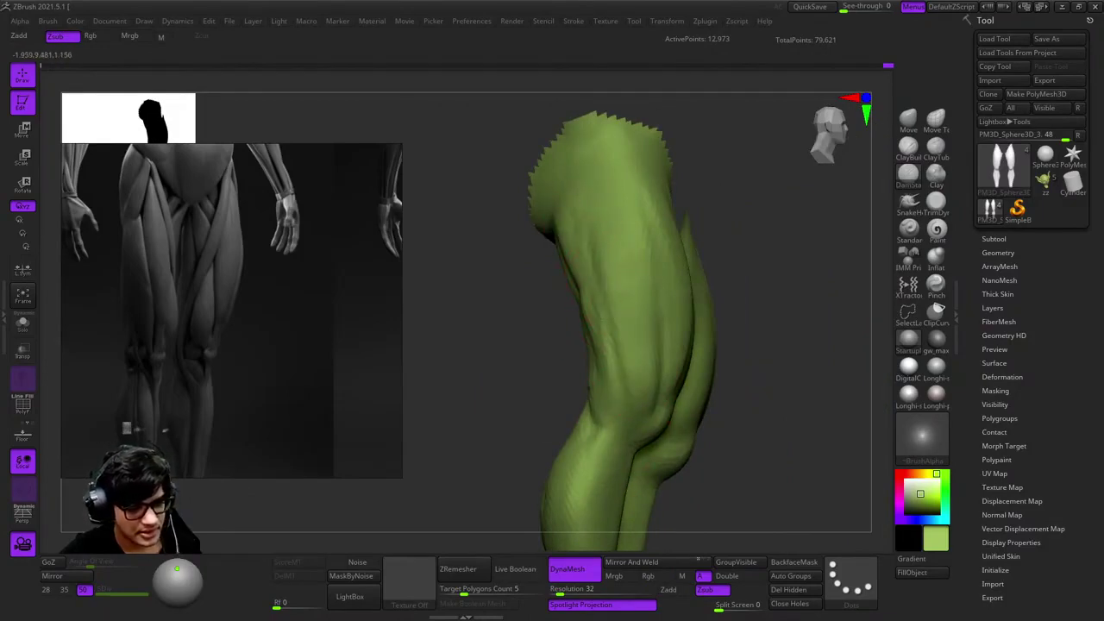
pyautogui.moveTo(633, 355)
pyautogui.mouseDown()
pyautogui.moveTo(624, 456)
pyautogui.moveTo(653, 326)
pyautogui.moveTo(614, 339)
pyautogui.moveTo(655, 272)
pyautogui.moveTo(733, 228)
pyautogui.moveTo(854, 207)
pyautogui.mouseUp()
# Reshape the side profile of the knee, calf and shin with the Move Topological brush
pyautogui.press('b')
pyautogui.press('s')
pyautogui.press('t')
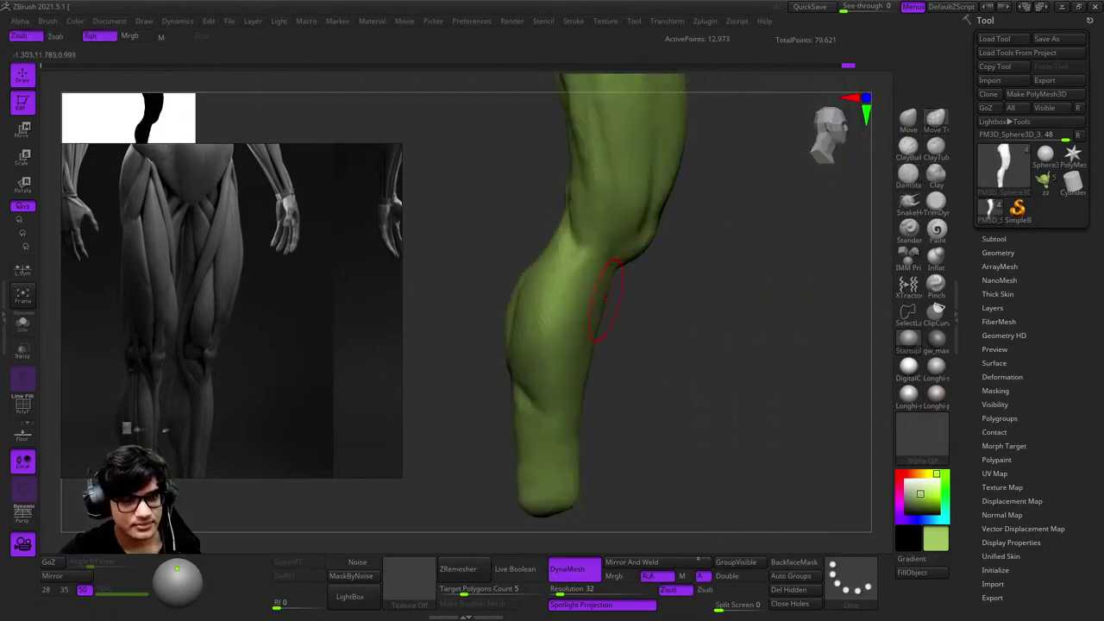
pyautogui.moveTo(655, 258)
pyautogui.mouseDown()
pyautogui.moveTo(629, 274)
pyautogui.moveTo(601, 332)
pyautogui.moveTo(550, 210)
pyautogui.moveTo(610, 296)
pyautogui.moveTo(618, 330)
pyautogui.moveTo(664, 280)
pyautogui.moveTo(518, 382)
pyautogui.mouseUp()
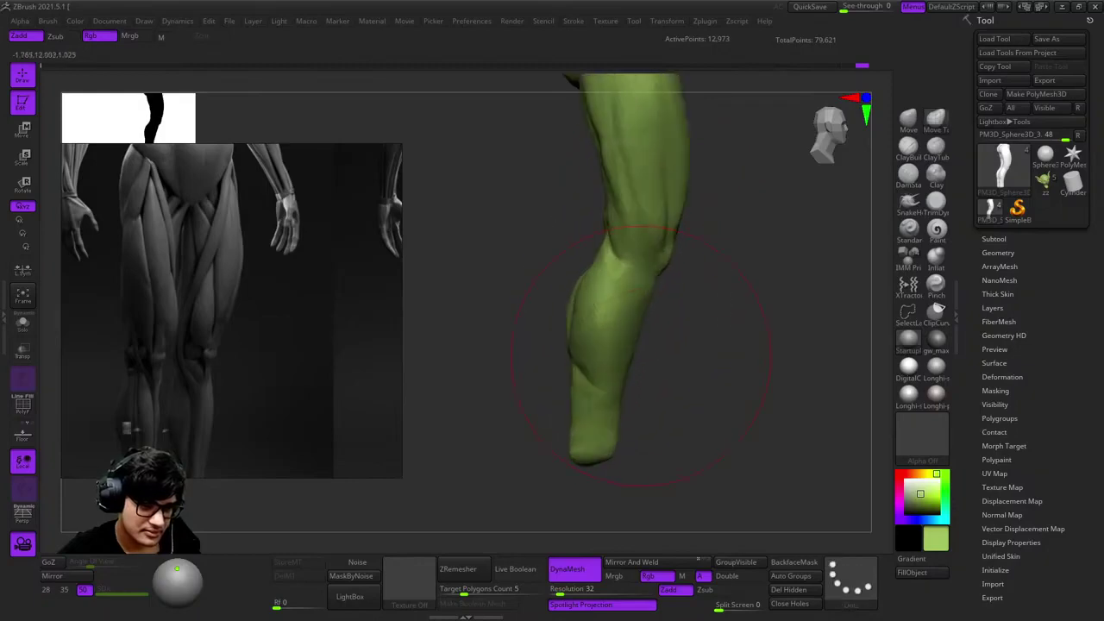
pyautogui.press('space')
pyautogui.moveTo(596, 433)
pyautogui.mouseDown()
pyautogui.moveTo(670, 319)
pyautogui.moveTo(862, 185)
pyautogui.moveTo(637, 255)
pyautogui.moveTo(664, 205)
pyautogui.mouseUp()
# Build up the shin ridges and the area below the knees with the ClayBuildup brush
pyautogui.press('b')
pyautogui.press('c')
pyautogui.press('b')
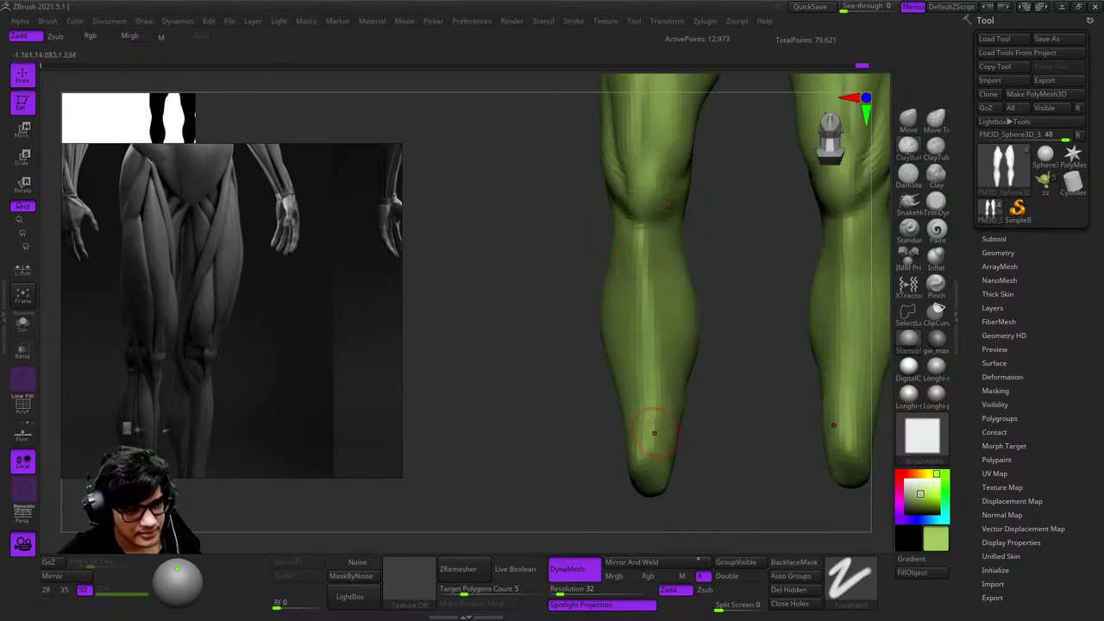
pyautogui.press('space')
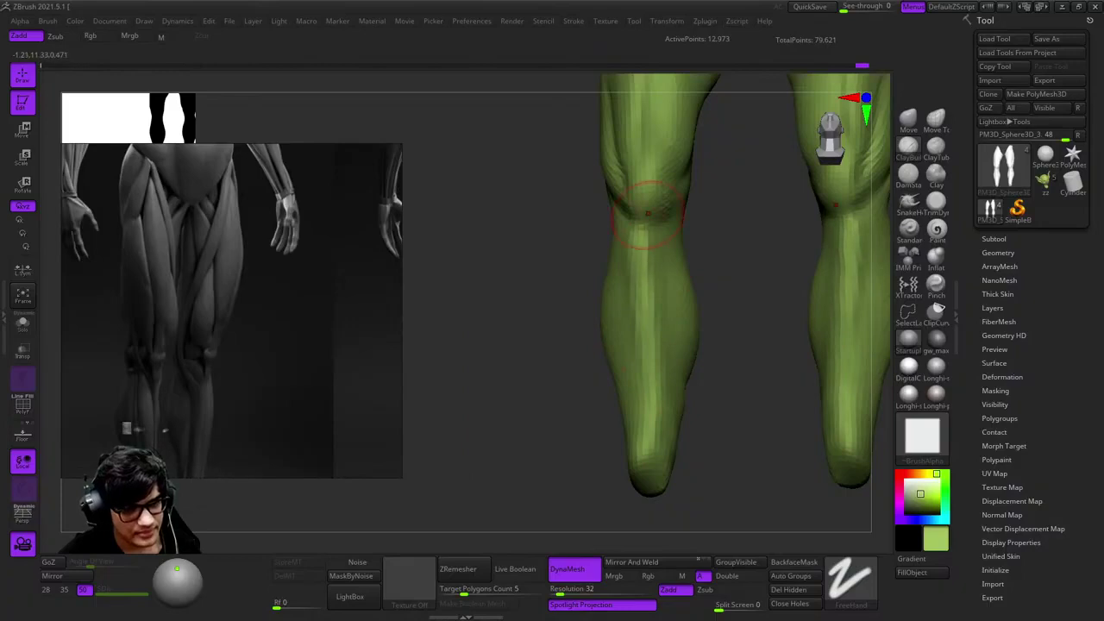
pyautogui.moveTo(636, 310); pyautogui.dragTo(608, 317)
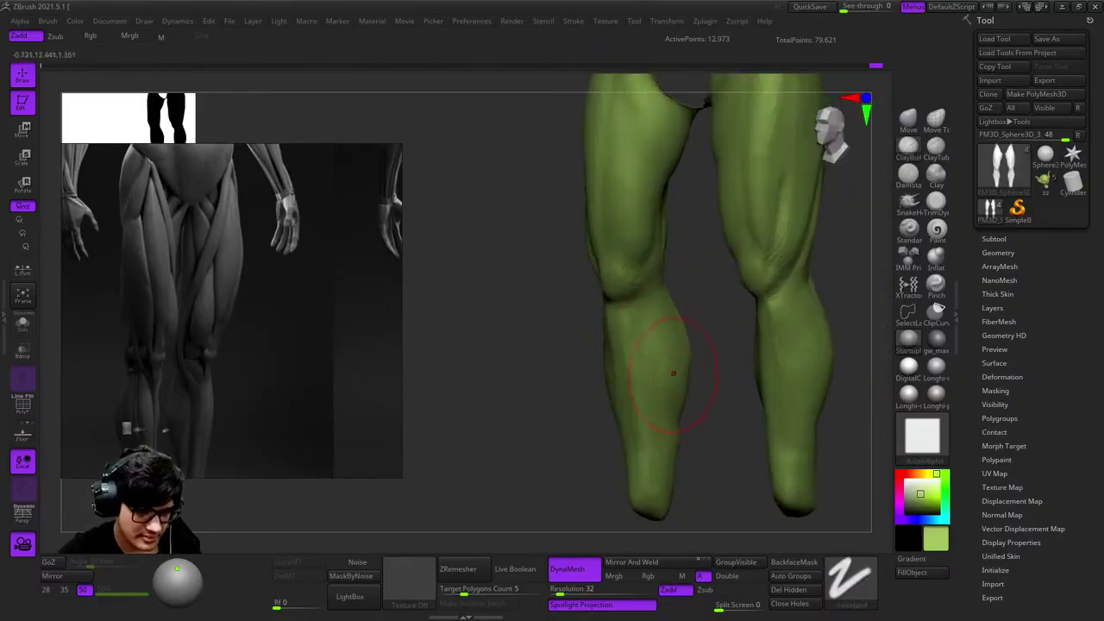
# Add ClayBuildup volume to the sides and backs of the calves and smooth the strokes
pyautogui.moveTo(672, 372); pyautogui.dragTo(743, 299)
pyautogui.press('space')
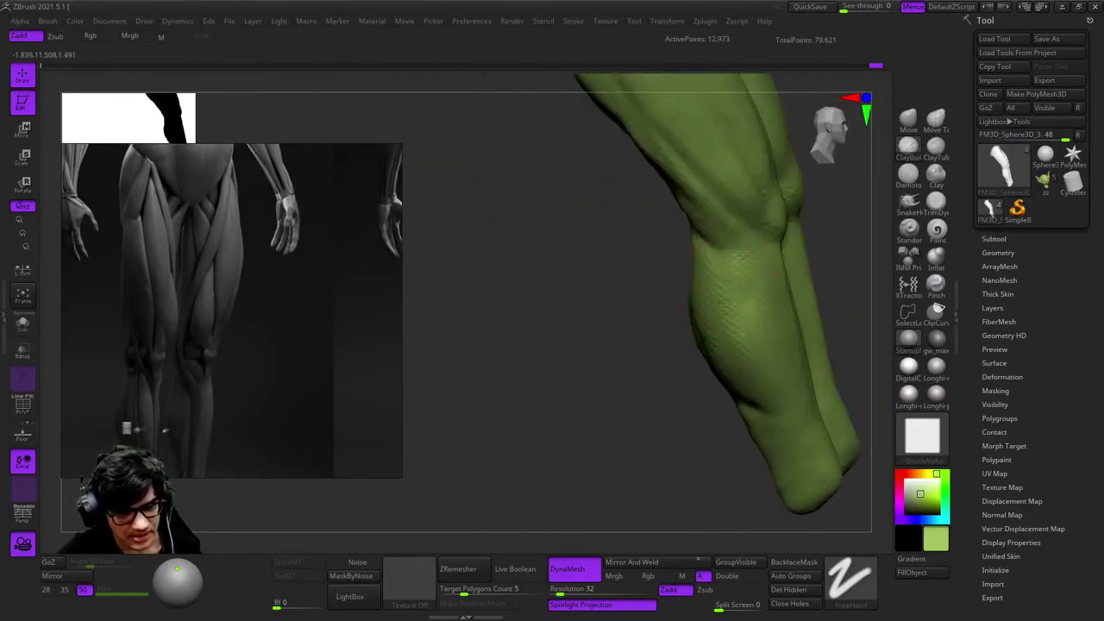
pyautogui.moveTo(733, 367); pyautogui.dragTo(712, 306, button='right')
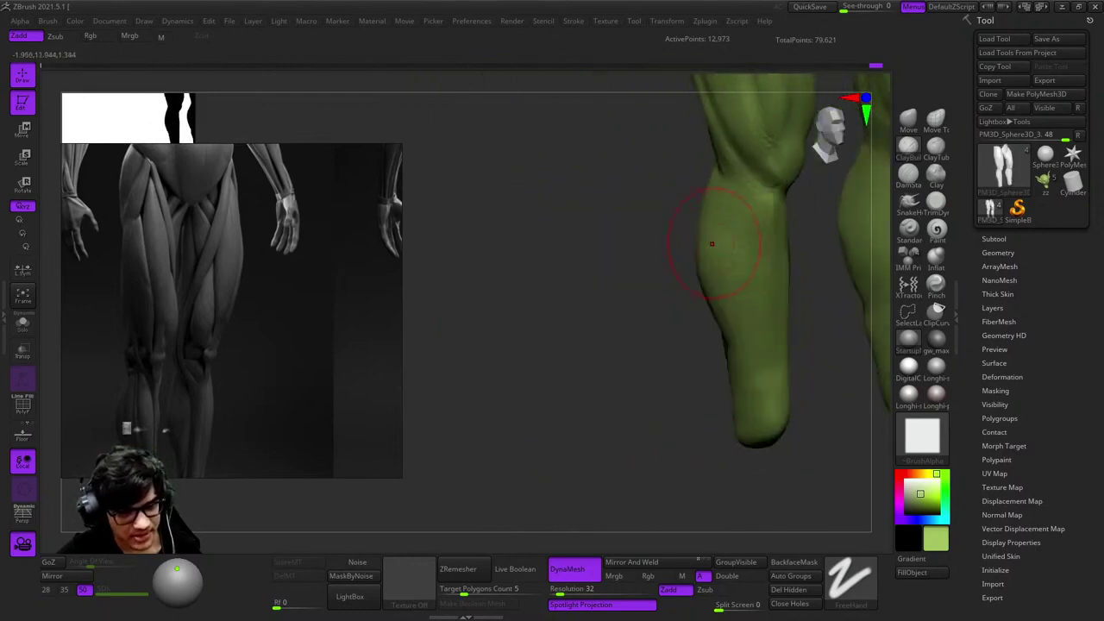
pyautogui.press('space')
pyautogui.moveTo(711, 244); pyautogui.dragTo(693, 296, button='right')
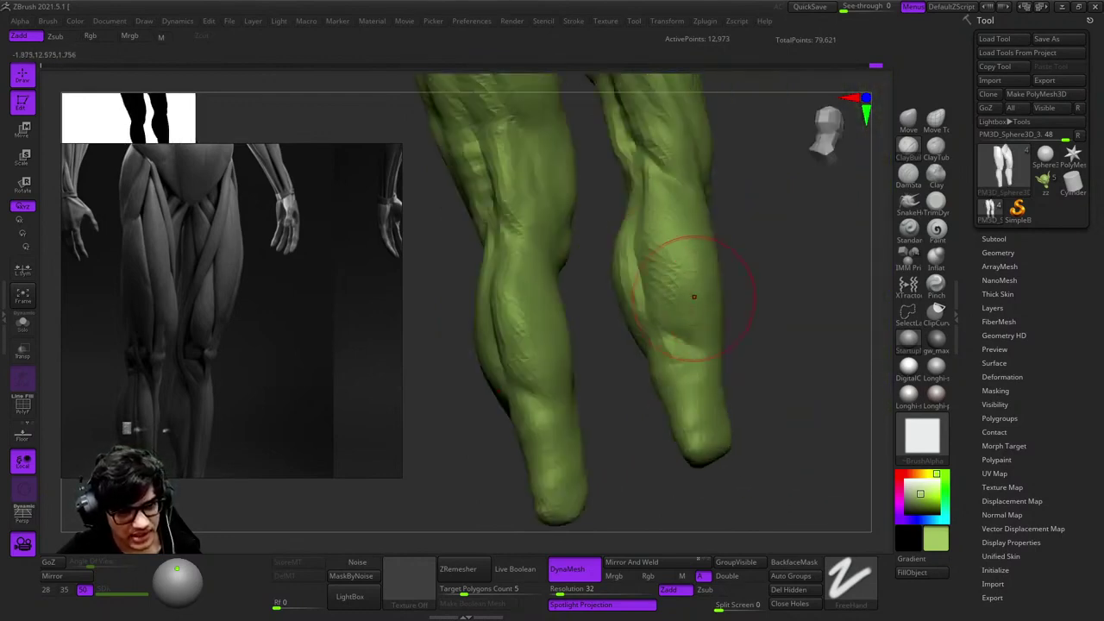
pyautogui.keyDown('shift'); pyautogui.moveTo(712, 392); pyautogui.dragTo(654, 351, button='right'); pyautogui.keyUp('shift')
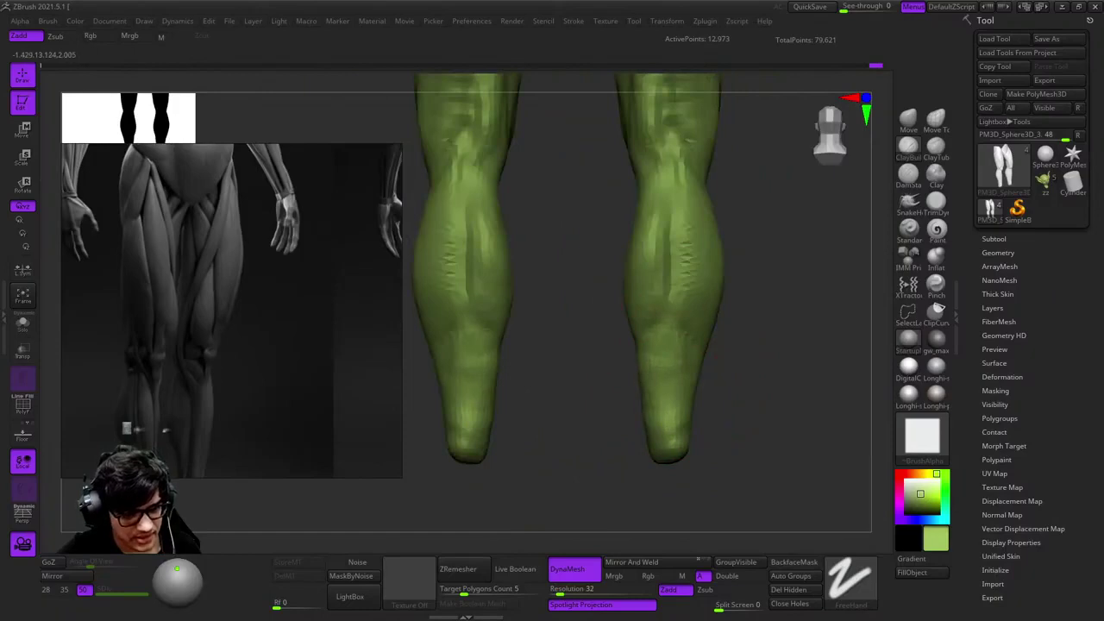
pyautogui.moveTo(685, 470); pyautogui.dragTo(697, 344, button='right')
# Unhide the rest of the body so the legs can be judged against the full figure
pyautogui.press('f')
pyautogui.moveTo(779, 301); pyautogui.dragTo(659, 362, button='right')
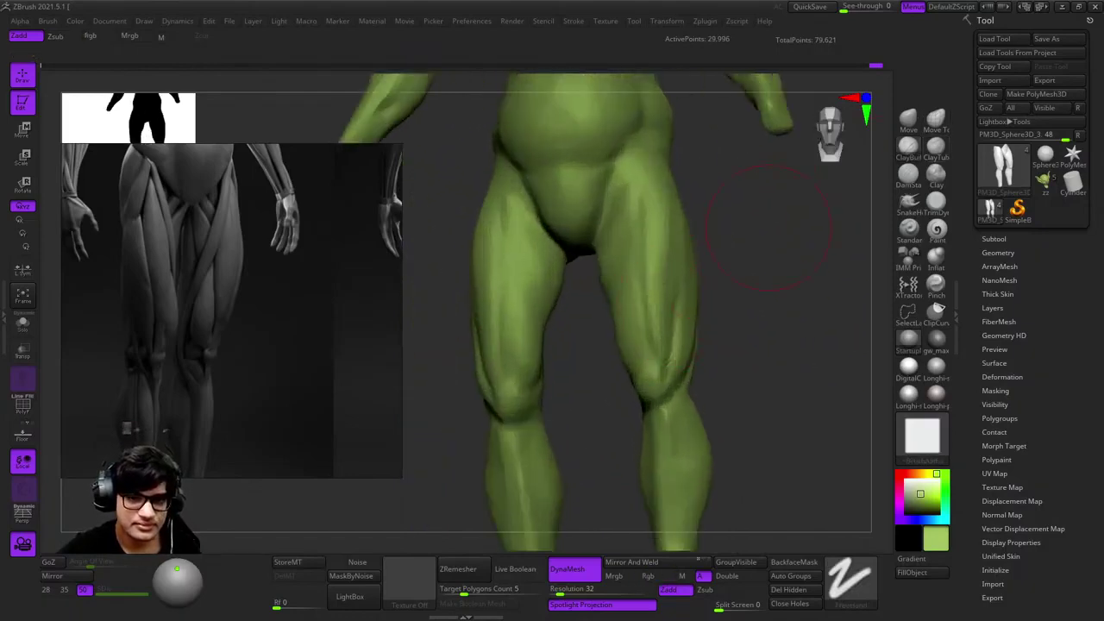
pyautogui.moveTo(768, 228); pyautogui.dragTo(793, 370, button='right')
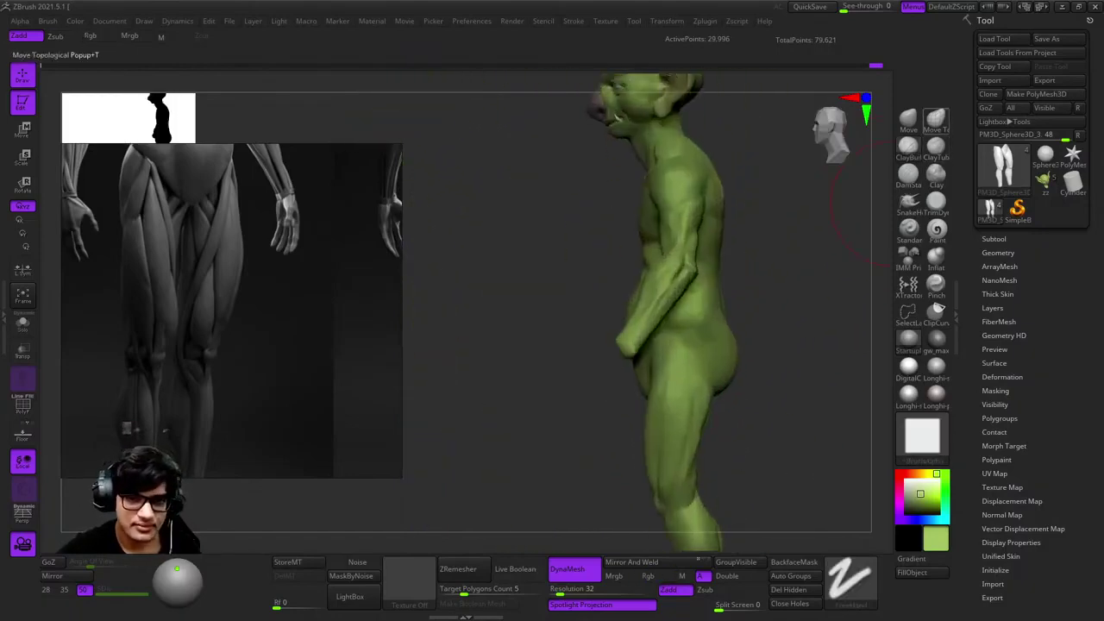
# Adjust the side silhouette of the thighs and lower legs with the Move Topological brush
pyautogui.click(915, 207)
pyautogui.moveTo(715, 345)
pyautogui.keyDown('ctrl'); pyautogui.mouseDown(button='right')
pyautogui.moveTo(690, 296)
pyautogui.moveTo(687, 332)
pyautogui.moveTo(713, 261)
pyautogui.mouseUp(button='right'); pyautogui.keyUp('ctrl')
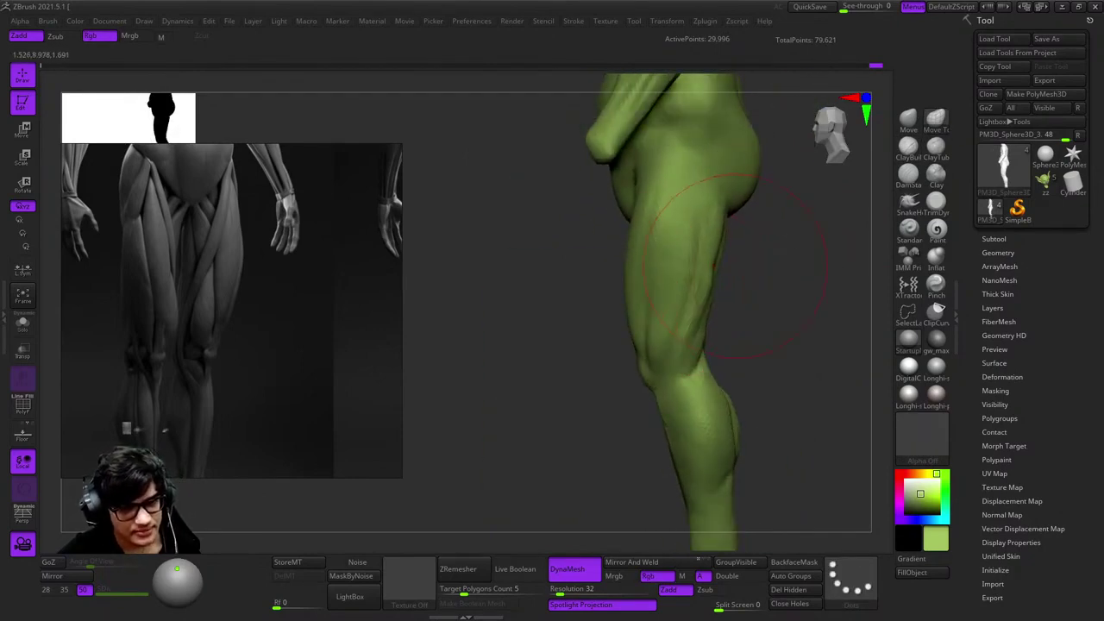
pyautogui.keyDown('alt'); pyautogui.moveTo(638, 273); pyautogui.dragTo(677, 290, button='right'); pyautogui.keyUp('alt')
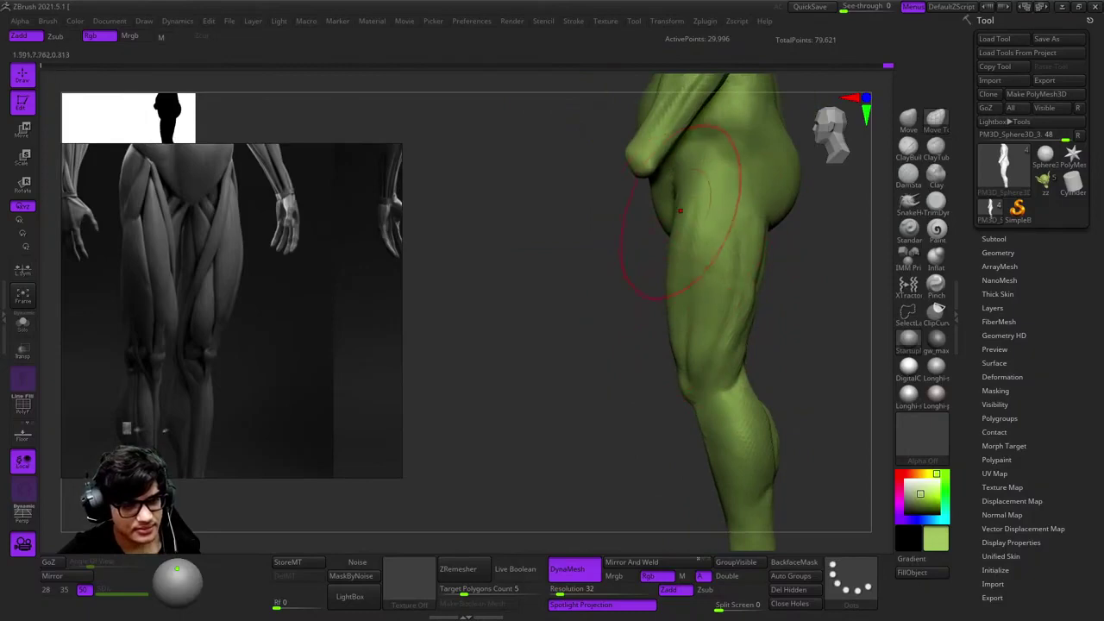
pyautogui.moveTo(680, 211)
pyautogui.mouseDown(button='right')
pyautogui.moveTo(678, 308)
pyautogui.moveTo(641, 307)
pyautogui.moveTo(664, 302)
pyautogui.moveTo(630, 332)
pyautogui.moveTo(702, 315)
pyautogui.mouseUp(button='right')
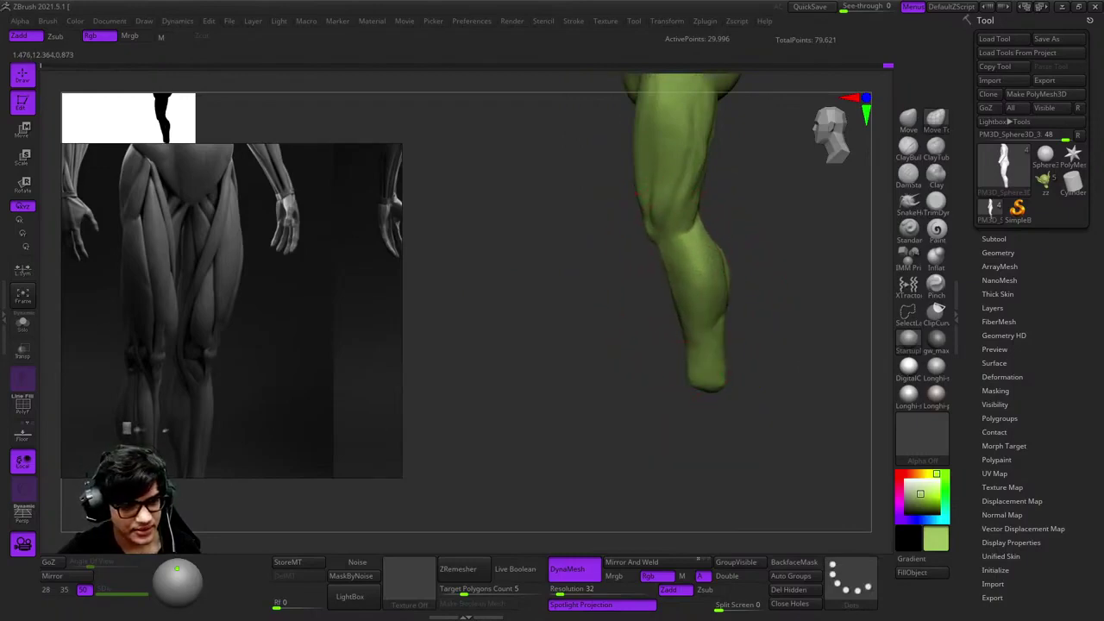
pyautogui.moveTo(670, 394)
pyautogui.mouseDown(button='right')
pyautogui.moveTo(707, 394)
pyautogui.moveTo(684, 360)
pyautogui.mouseUp(button='right')
# Refine the front contours of the hips and thighs with Move Topological at a draw size of about 205
pyautogui.press('f')
pyautogui.moveTo(653, 419)
pyautogui.mouseDown(button='right')
pyautogui.moveTo(741, 388)
pyautogui.moveTo(702, 468)
pyautogui.moveTo(653, 332)
pyautogui.moveTo(690, 216)
pyautogui.moveTo(685, 271)
pyautogui.moveTo(712, 238)
pyautogui.moveTo(664, 276)
pyautogui.moveTo(640, 271)
pyautogui.moveTo(653, 234)
pyautogui.mouseUp(button='right')
pyautogui.press('space')
pyautogui.press('space')
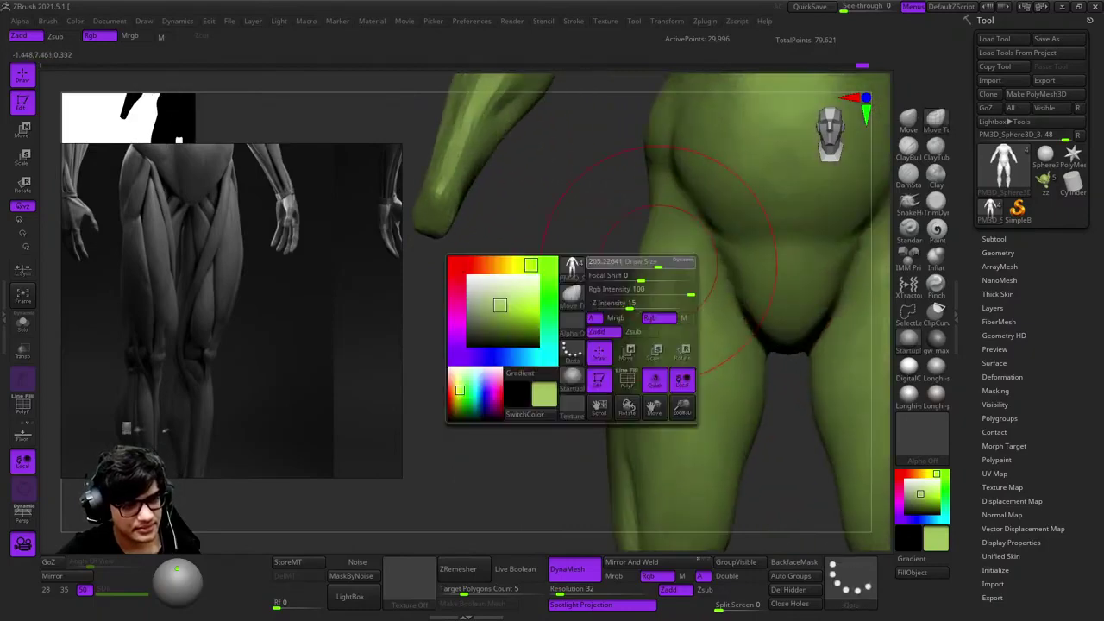
pyautogui.press('f')
pyautogui.hotkey('shift', 'f')
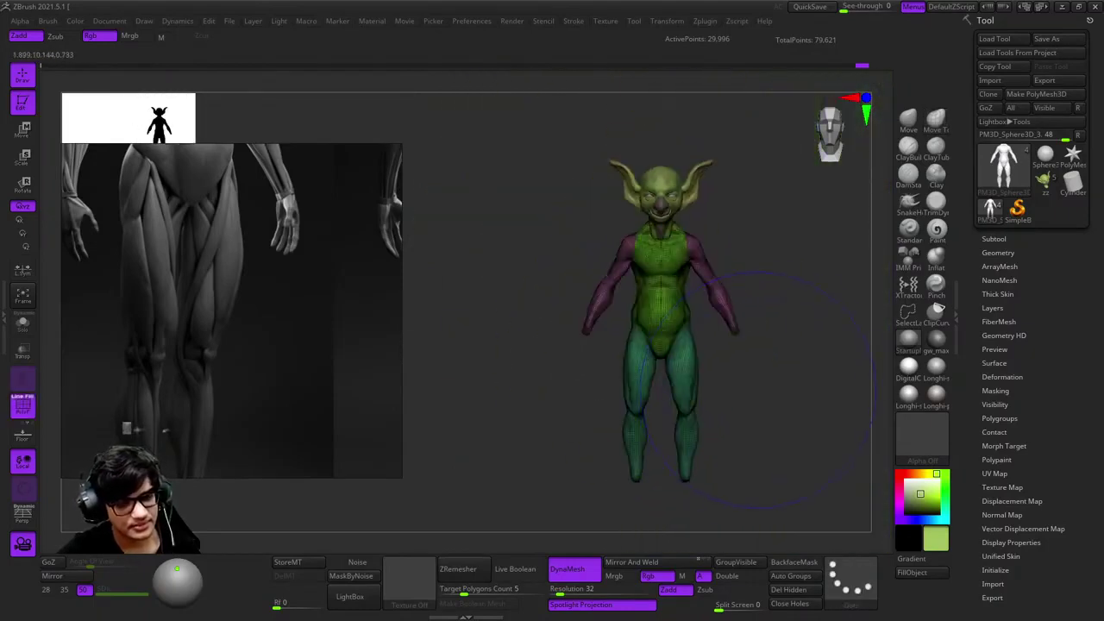
pyautogui.hotkey('shift', 'f')
pyautogui.press('space')
pyautogui.keyDown('alt'); pyautogui.moveTo(790, 401); pyautogui.dragTo(679, 252, button='right'); pyautogui.keyUp('alt')
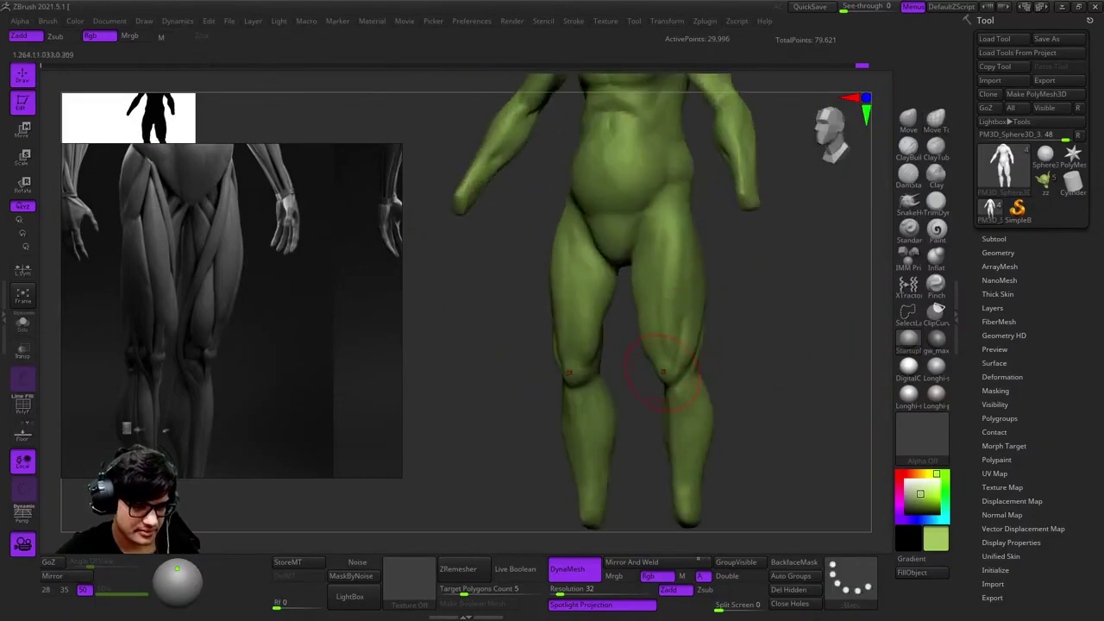
# Build up the kneecaps and the forms around both knees with the ClayBuildup brush
pyautogui.keyDown('alt'); pyautogui.moveTo(661, 371); pyautogui.dragTo(692, 251, button='right'); pyautogui.keyUp('alt')
pyautogui.press('space')
pyautogui.keyDown('alt'); pyautogui.moveTo(595, 380); pyautogui.dragTo(595, 345, button='right'); pyautogui.keyUp('alt')
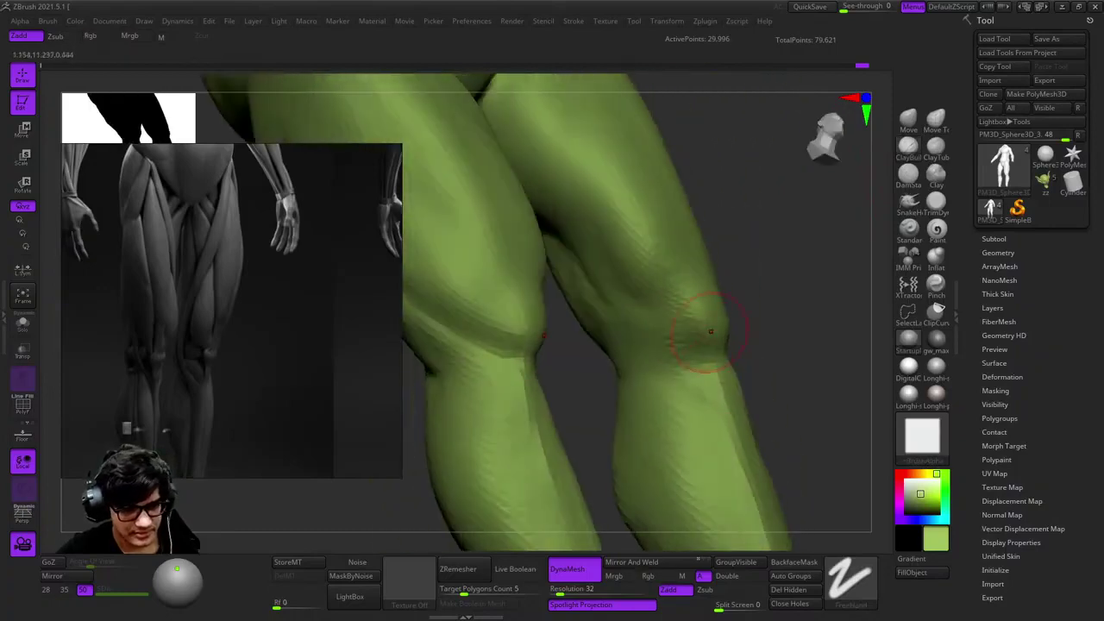
pyautogui.moveTo(711, 331); pyautogui.dragTo(655, 327, button='right')
pyautogui.moveTo(552, 414); pyautogui.dragTo(655, 414)
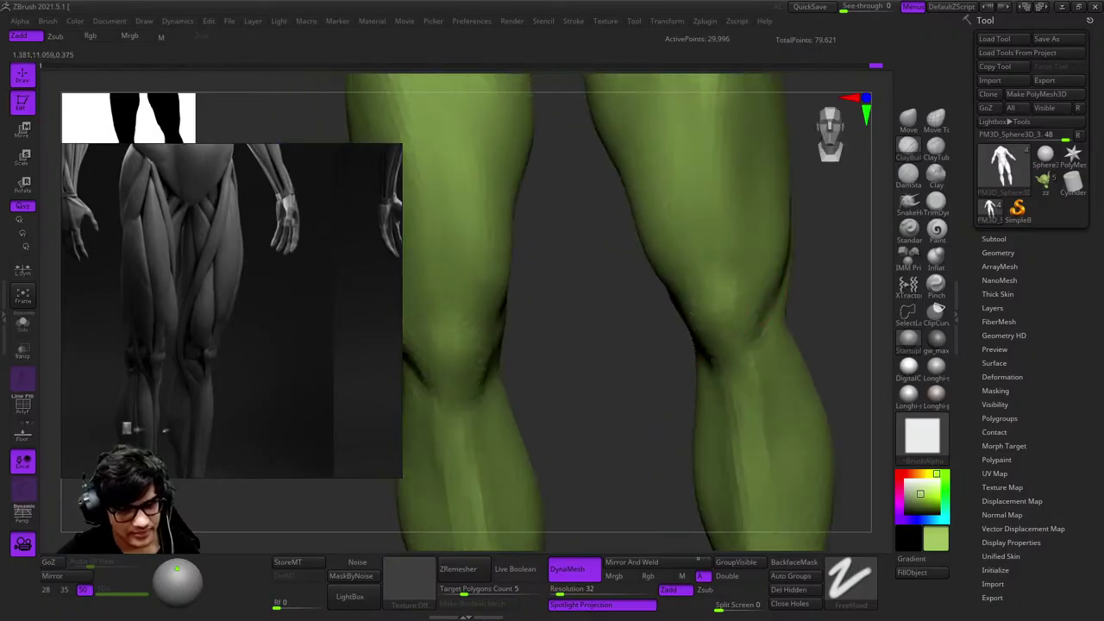
pyautogui.moveTo(713, 382); pyautogui.dragTo(701, 313)
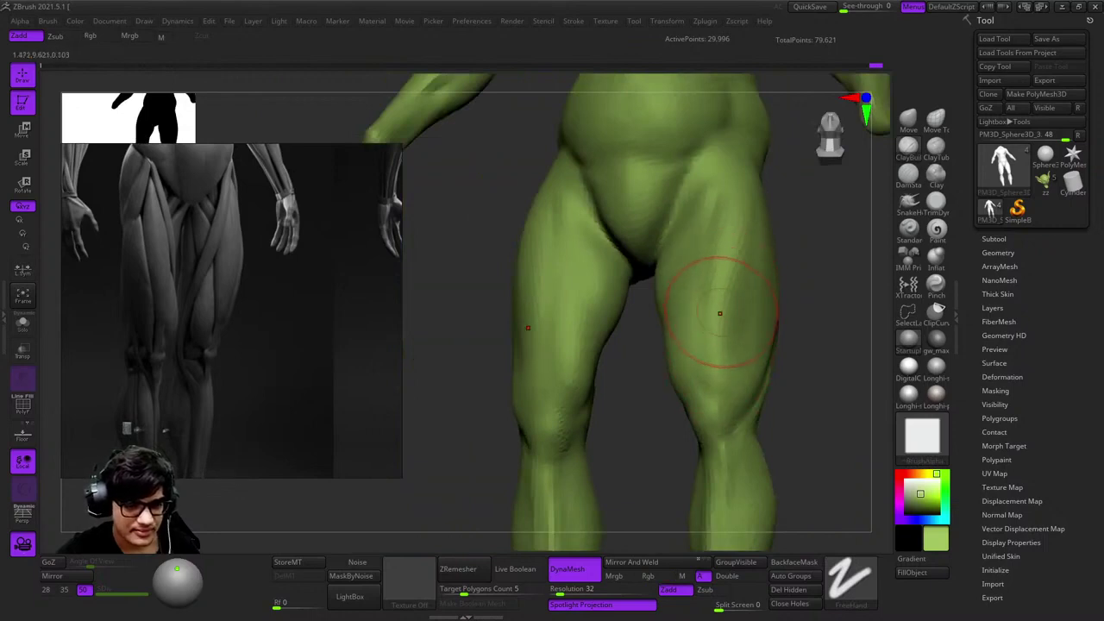
# Build up the front thigh muscles from hip toward knee with ClayBuildup strokes
pyautogui.moveTo(719, 313); pyautogui.dragTo(730, 311, button='right')
pyautogui.moveTo(720, 350)
pyautogui.mouseDown(button='right')
pyautogui.moveTo(690, 311)
pyautogui.moveTo(690, 279)
pyautogui.moveTo(709, 357)
pyautogui.moveTo(685, 307)
pyautogui.moveTo(737, 285)
pyautogui.mouseUp(button='right')
pyautogui.press('space')
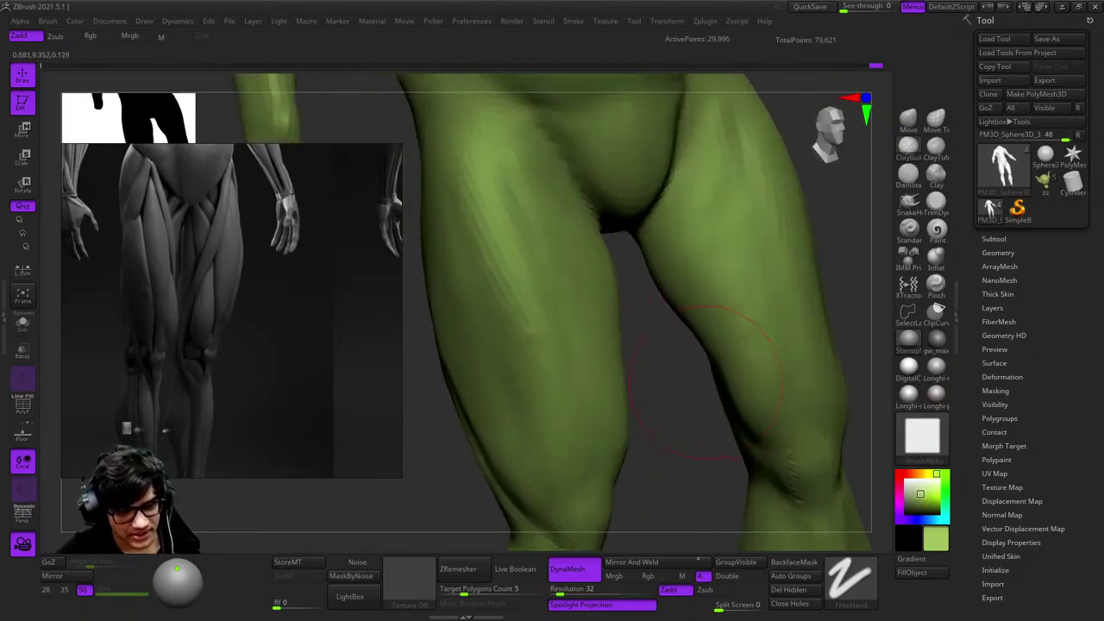
pyautogui.moveTo(706, 380)
pyautogui.keyDown('alt'); pyautogui.mouseDown(button='right')
pyautogui.moveTo(703, 233)
pyautogui.moveTo(739, 333)
pyautogui.moveTo(762, 256)
pyautogui.moveTo(695, 192)
pyautogui.moveTo(721, 317)
pyautogui.moveTo(697, 280)
pyautogui.moveTo(735, 246)
pyautogui.moveTo(690, 264)
pyautogui.moveTo(729, 438)
pyautogui.mouseUp(button='right'); pyautogui.keyUp('alt')
# Carve the kneecap outlines with DamStandard and smooth the surrounding knee and lower thigh surfaces
pyautogui.press('space')
pyautogui.press('space')
pyautogui.press('space')
pyautogui.press('space')
pyautogui.moveTo(740, 387)
pyautogui.mouseDown(button='right')
pyautogui.moveTo(727, 431)
pyautogui.moveTo(727, 295)
pyautogui.moveTo(737, 350)
pyautogui.mouseUp(button='right')
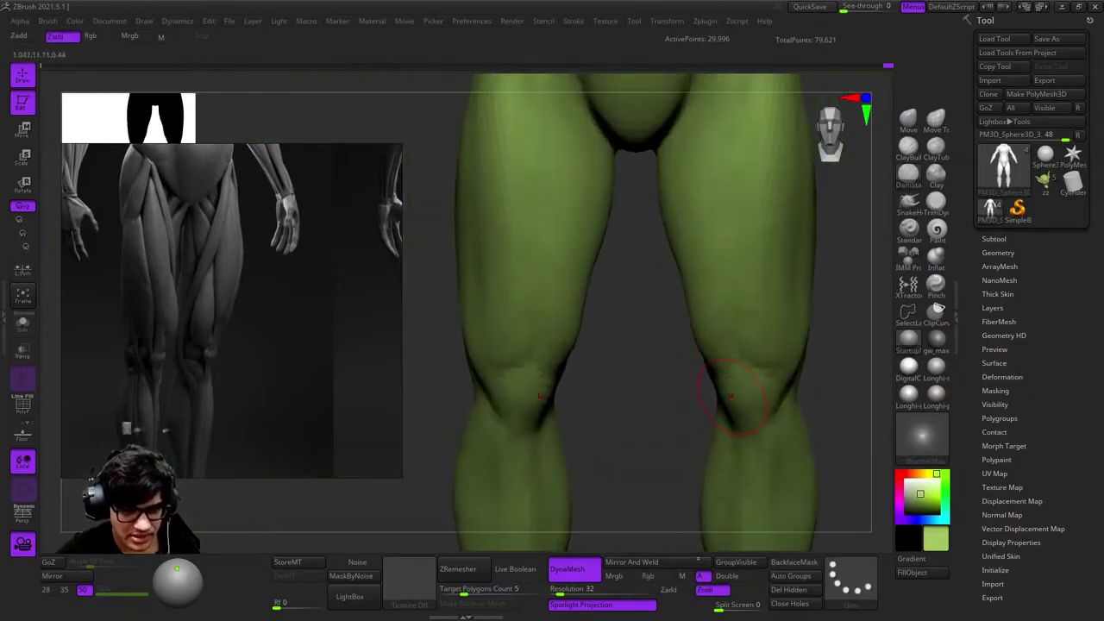
pyautogui.moveTo(730, 396); pyautogui.dragTo(708, 152, button='right')
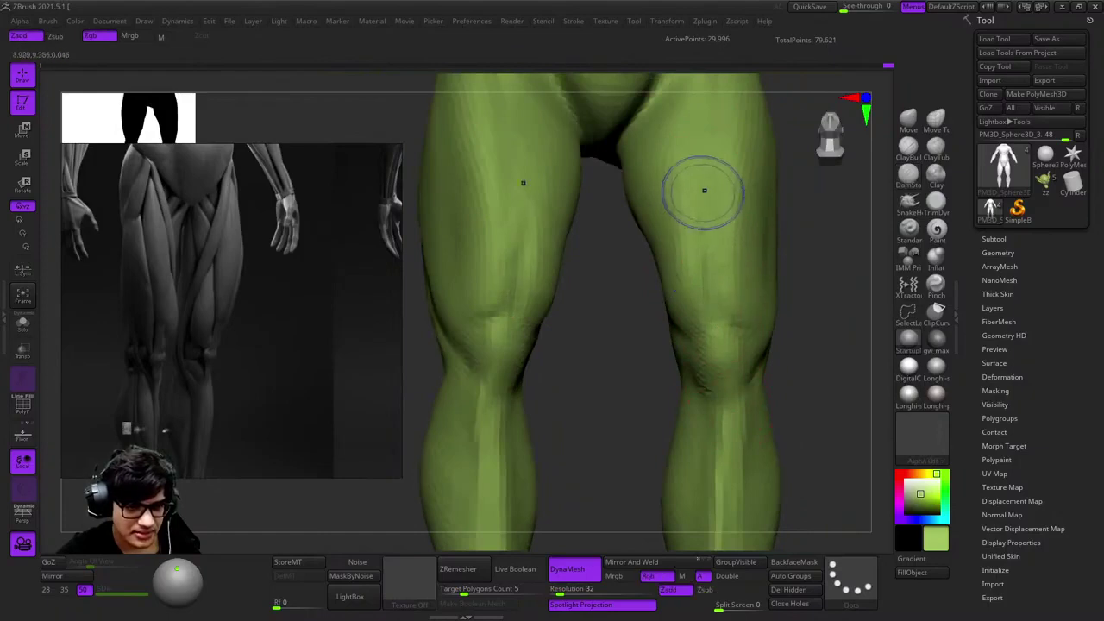
pyautogui.press('space')
pyautogui.moveTo(707, 276)
pyautogui.mouseDown(button='right')
pyautogui.moveTo(716, 336)
pyautogui.moveTo(739, 320)
pyautogui.moveTo(729, 362)
pyautogui.moveTo(715, 293)
pyautogui.moveTo(704, 321)
pyautogui.moveTo(734, 289)
pyautogui.moveTo(704, 239)
pyautogui.moveTo(746, 311)
pyautogui.mouseUp(button='right')
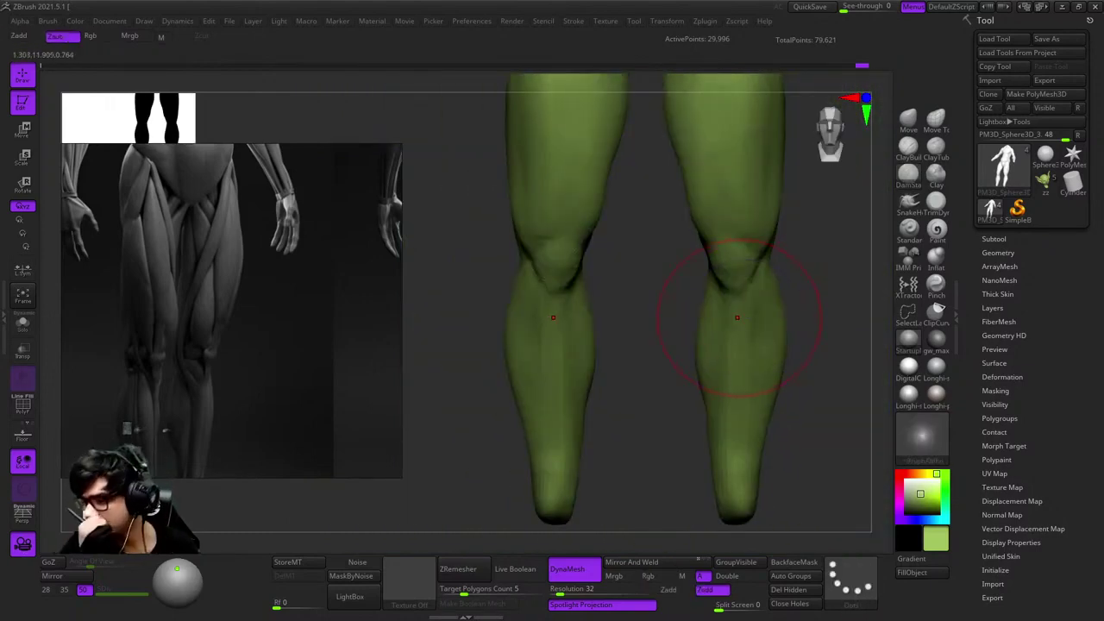
pyautogui.press('f')
pyautogui.hotkey('shift', 'f')
pyautogui.hotkey('shift', 'f')
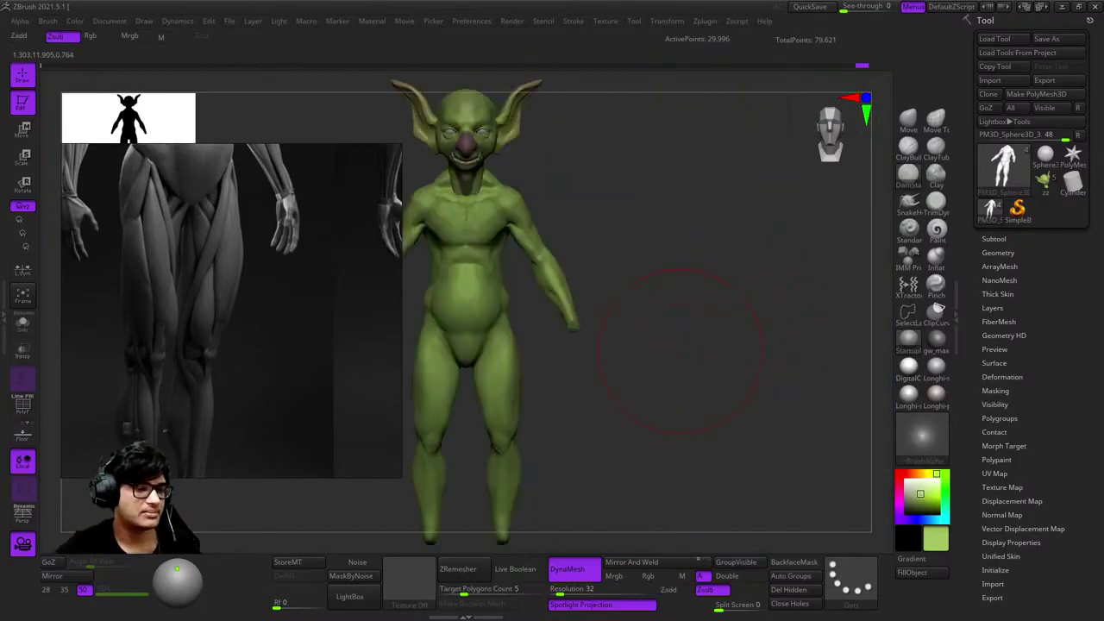
pyautogui.moveTo(715, 288)
pyautogui.mouseDown(button='right')
pyautogui.moveTo(744, 288)
pyautogui.moveTo(739, 406)
pyautogui.moveTo(678, 326)
pyautogui.moveTo(743, 268)
pyautogui.moveTo(733, 311)
pyautogui.moveTo(708, 311)
pyautogui.moveTo(656, 258)
pyautogui.moveTo(850, 229)
pyautogui.moveTo(702, 296)
pyautogui.moveTo(722, 193)
pyautogui.moveTo(718, 267)
pyautogui.moveTo(748, 249)
pyautogui.moveTo(699, 221)
pyautogui.moveTo(775, 296)
pyautogui.moveTo(733, 310)
pyautogui.moveTo(690, 292)
pyautogui.moveTo(763, 345)
pyautogui.moveTo(715, 315)
pyautogui.moveTo(718, 284)
pyautogui.mouseUp(button='right')
# Reshape the armpits and inner upper arms, and smooth the chest surface between and below the pectorals
pyautogui.press('b')
pyautogui.press('c')
pyautogui.press('b')
pyautogui.press('space')
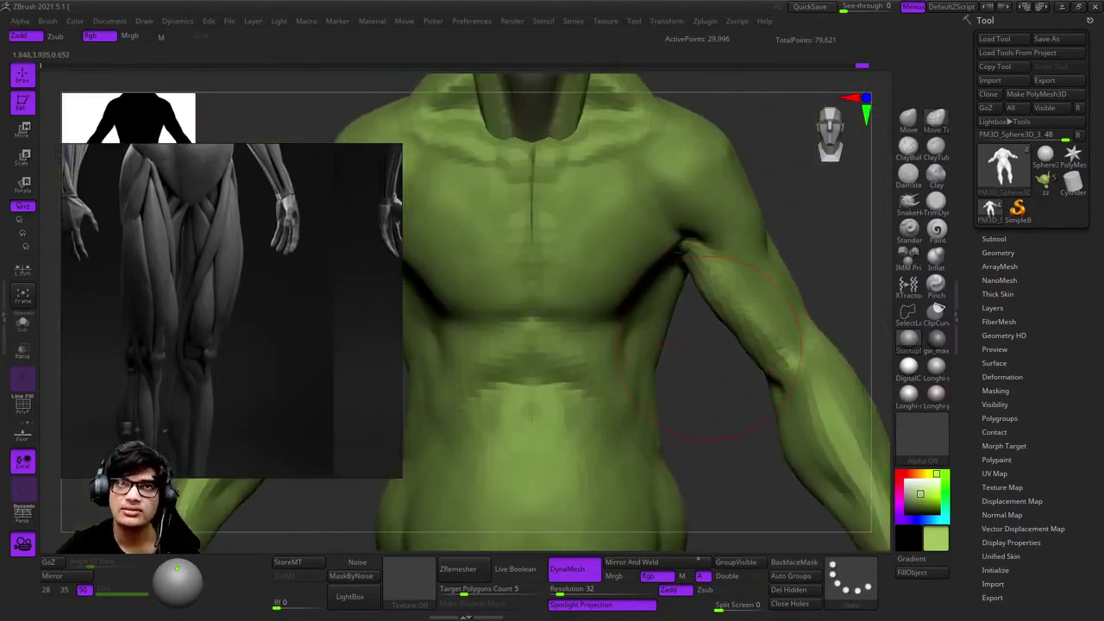
pyautogui.moveTo(712, 234); pyautogui.dragTo(724, 354, button='right')
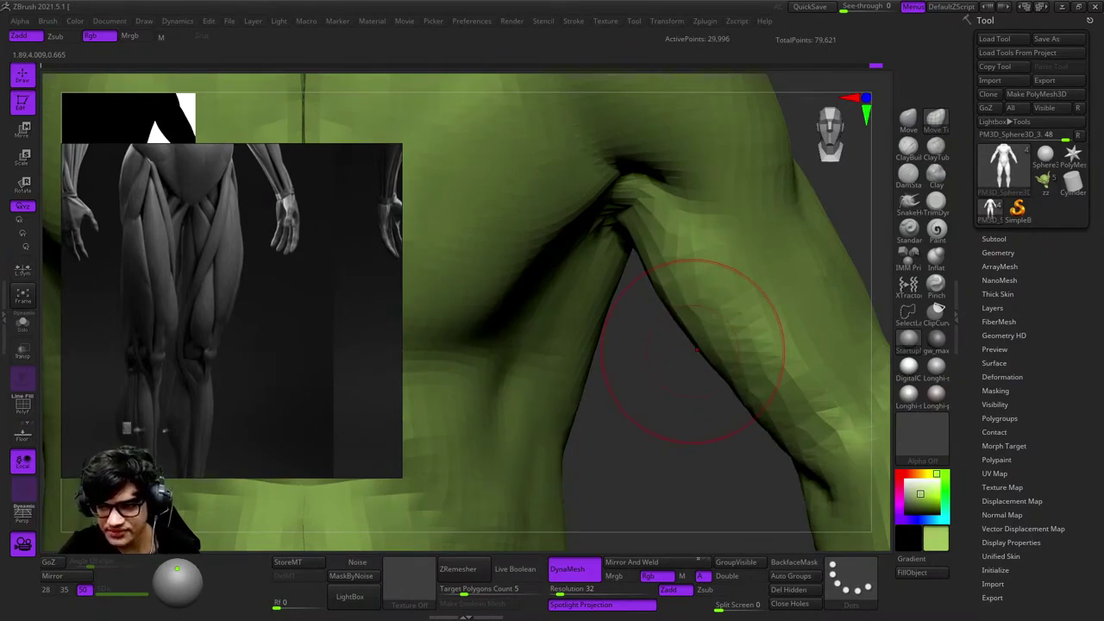
pyautogui.moveTo(742, 410)
pyautogui.mouseDown()
pyautogui.moveTo(715, 439)
pyautogui.moveTo(615, 394)
pyautogui.moveTo(741, 466)
pyautogui.moveTo(670, 221)
pyautogui.mouseUp()
pyautogui.moveTo(656, 414); pyautogui.dragTo(655, 227)
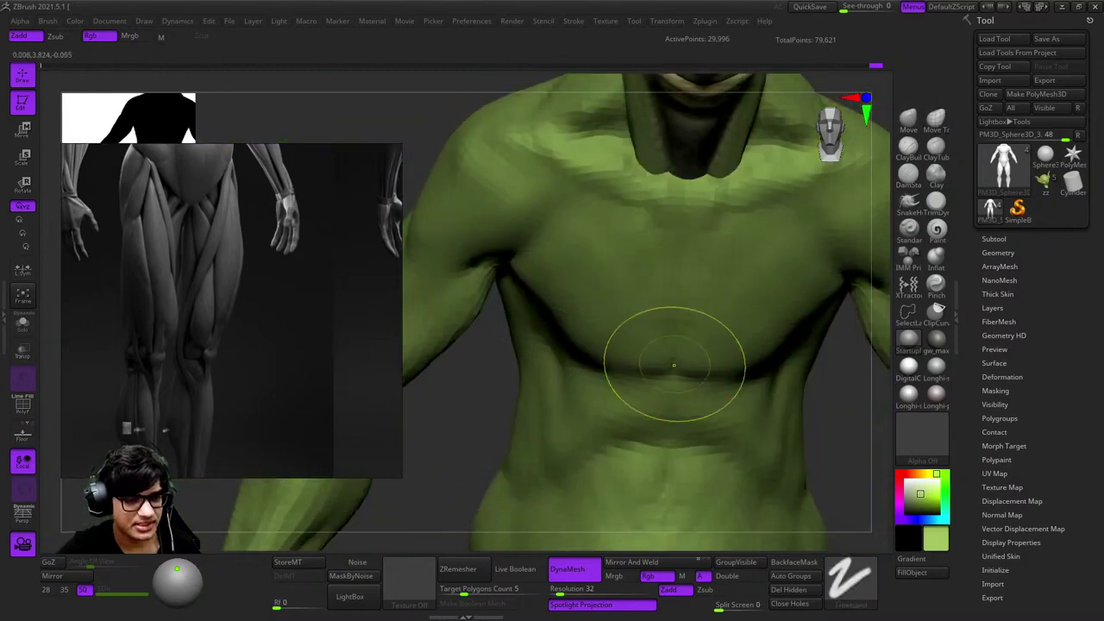
# Refine the groove between the pectorals and the lower chest edge where it meets the upper abdomen
pyautogui.moveTo(670, 359); pyautogui.dragTo(678, 361)
pyautogui.hotkey('shift', 'f')
pyautogui.hotkey('shift', 'f')
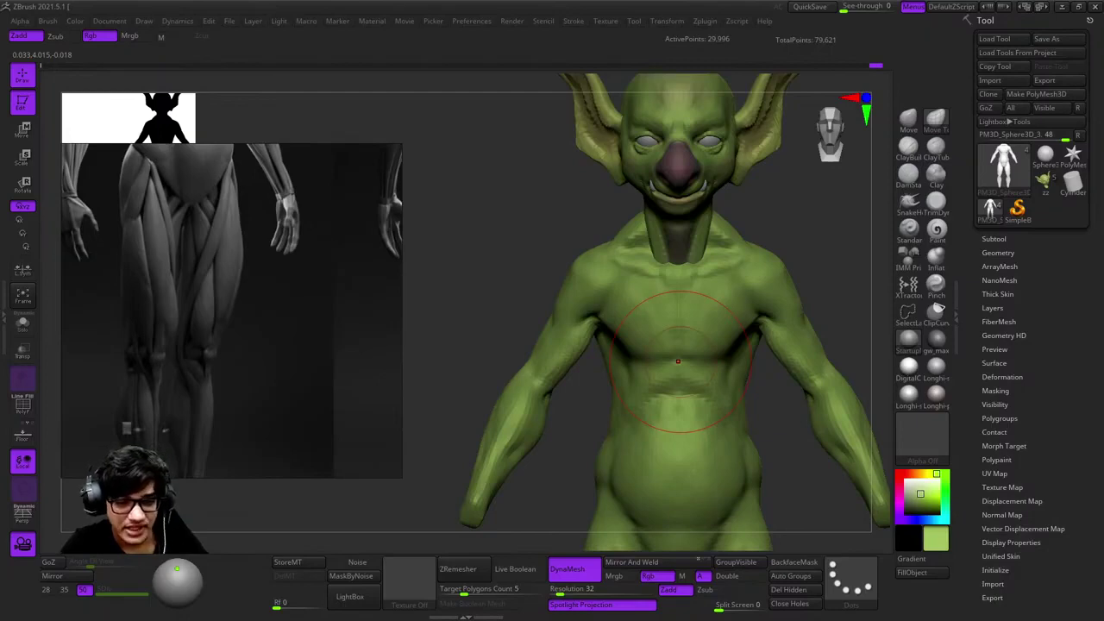
pyautogui.moveTo(678, 361); pyautogui.dragTo(751, 298, button='right')
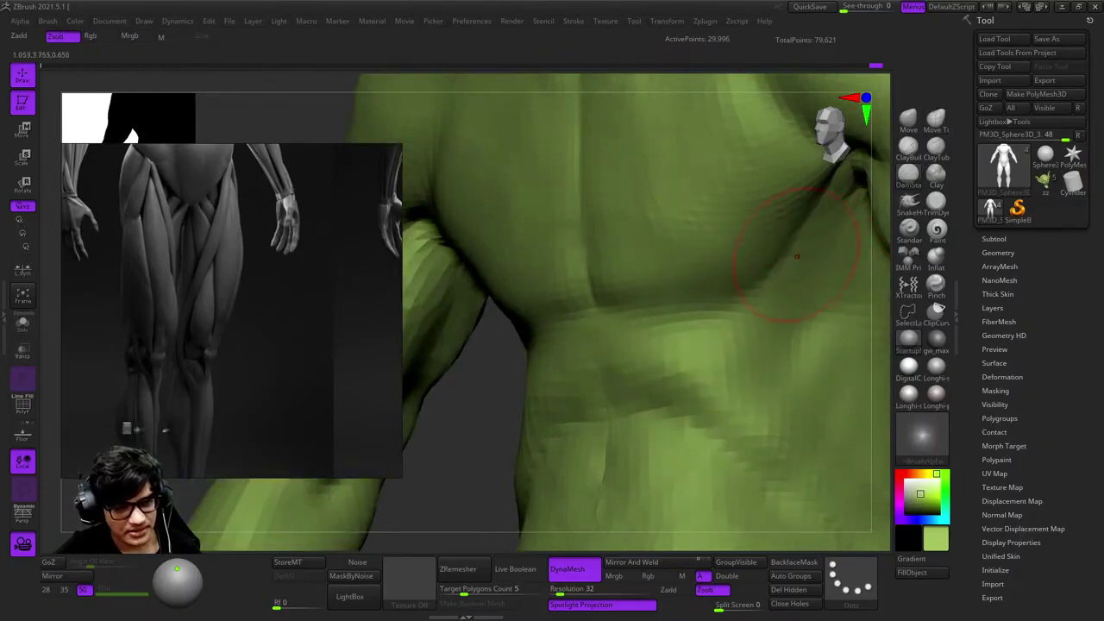
pyautogui.moveTo(715, 302)
pyautogui.keyDown('ctrl'); pyautogui.mouseDown(button='right')
pyautogui.moveTo(678, 254)
pyautogui.moveTo(714, 296)
pyautogui.moveTo(715, 345)
pyautogui.moveTo(580, 280)
pyautogui.moveTo(670, 271)
pyautogui.moveTo(670, 419)
pyautogui.moveTo(673, 337)
pyautogui.moveTo(643, 328)
pyautogui.moveTo(664, 285)
pyautogui.moveTo(698, 326)
pyautogui.moveTo(820, 365)
pyautogui.moveTo(678, 345)
pyautogui.moveTo(682, 264)
pyautogui.moveTo(647, 237)
pyautogui.moveTo(681, 362)
pyautogui.moveTo(673, 328)
pyautogui.moveTo(638, 345)
pyautogui.moveTo(678, 370)
pyautogui.moveTo(705, 280)
pyautogui.moveTo(694, 361)
pyautogui.mouseUp(button='right'); pyautogui.keyUp('ctrl')
pyautogui.press('space')
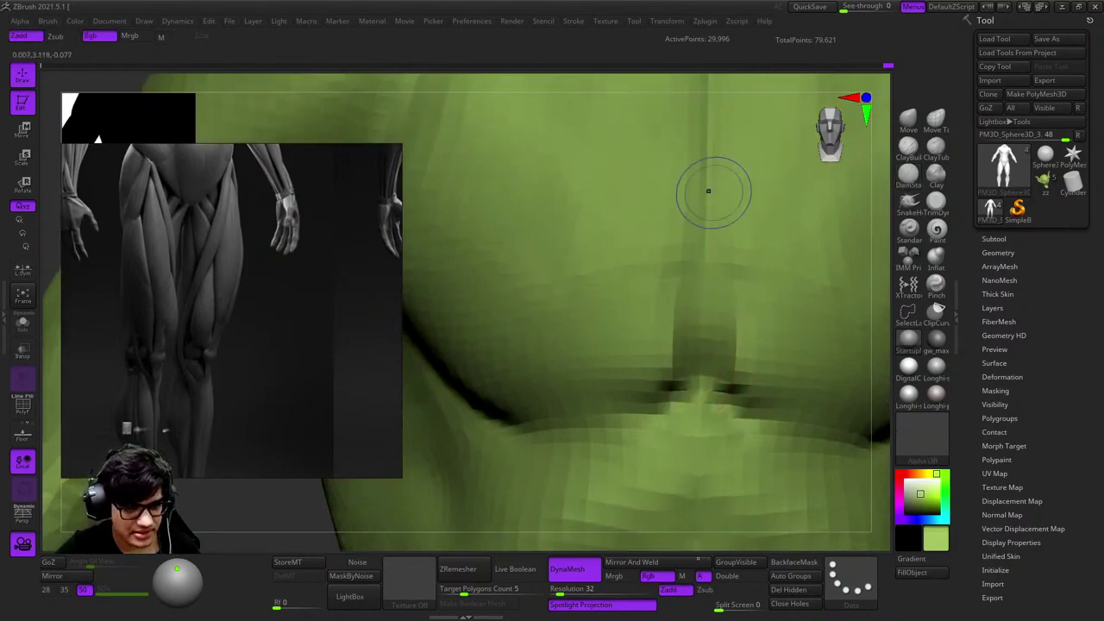
pyautogui.moveTo(687, 261)
pyautogui.keyDown('ctrl'); pyautogui.mouseDown(button='right')
pyautogui.moveTo(641, 316)
pyautogui.moveTo(595, 319)
pyautogui.moveTo(621, 332)
pyautogui.moveTo(636, 439)
pyautogui.moveTo(709, 292)
pyautogui.moveTo(603, 258)
pyautogui.moveTo(603, 284)
pyautogui.moveTo(660, 301)
pyautogui.moveTo(715, 296)
pyautogui.moveTo(690, 294)
pyautogui.moveTo(679, 371)
pyautogui.mouseUp(button='right'); pyautogui.keyUp('ctrl')
pyautogui.press('space')
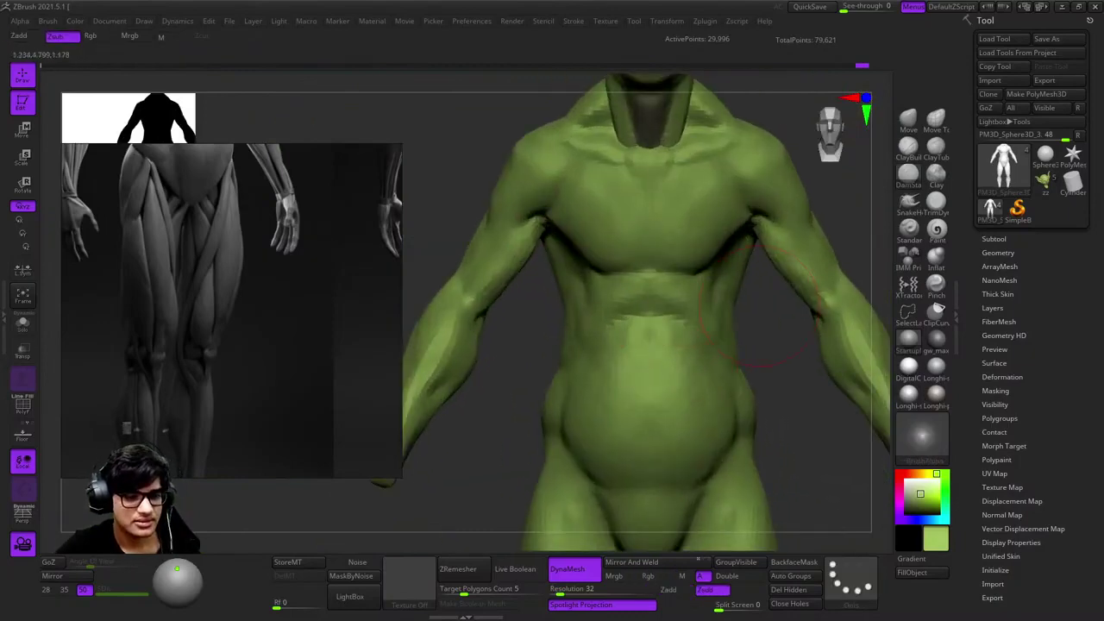
# Reshape the chest's side profile and its transition into the shoulder and upper arm
pyautogui.hotkey('shift', 'f')
pyautogui.moveTo(606, 253)
pyautogui.mouseDown(button='right')
pyautogui.moveTo(656, 285)
pyautogui.moveTo(678, 333)
pyautogui.moveTo(658, 246)
pyautogui.moveTo(694, 237)
pyautogui.moveTo(698, 267)
pyautogui.moveTo(724, 302)
pyautogui.moveTo(703, 354)
pyautogui.moveTo(653, 345)
pyautogui.moveTo(720, 345)
pyautogui.moveTo(707, 371)
pyautogui.moveTo(690, 271)
pyautogui.moveTo(656, 276)
pyautogui.mouseUp(button='right')
pyautogui.hotkey('shift', 'f')
pyautogui.press('space')
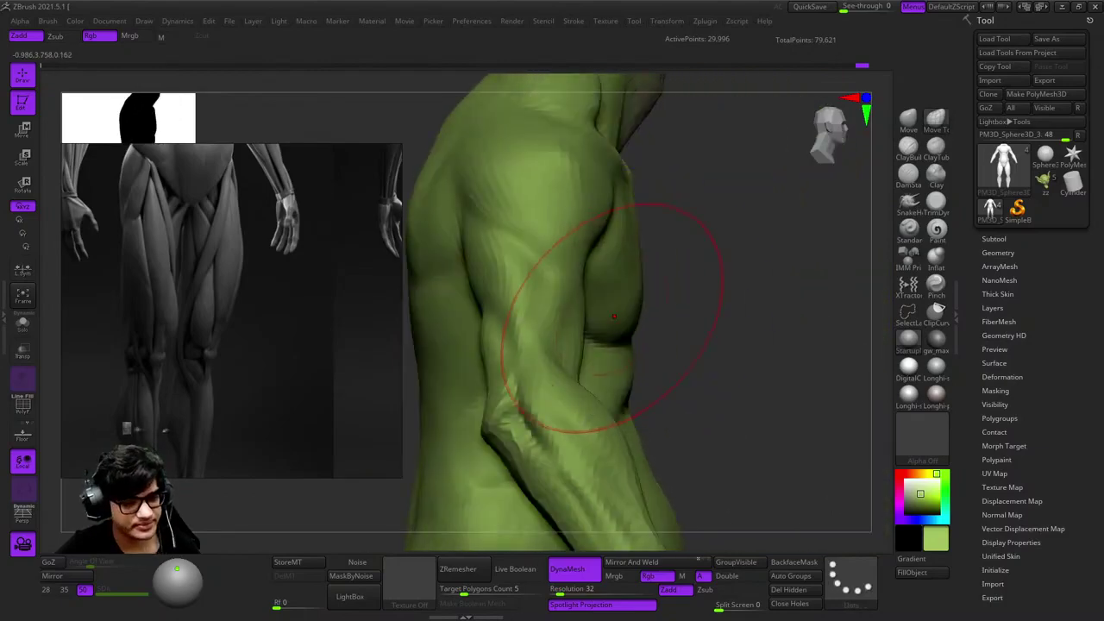
pyautogui.keyDown('ctrl'); pyautogui.moveTo(613, 316); pyautogui.dragTo(575, 338, button='right'); pyautogui.keyUp('ctrl')
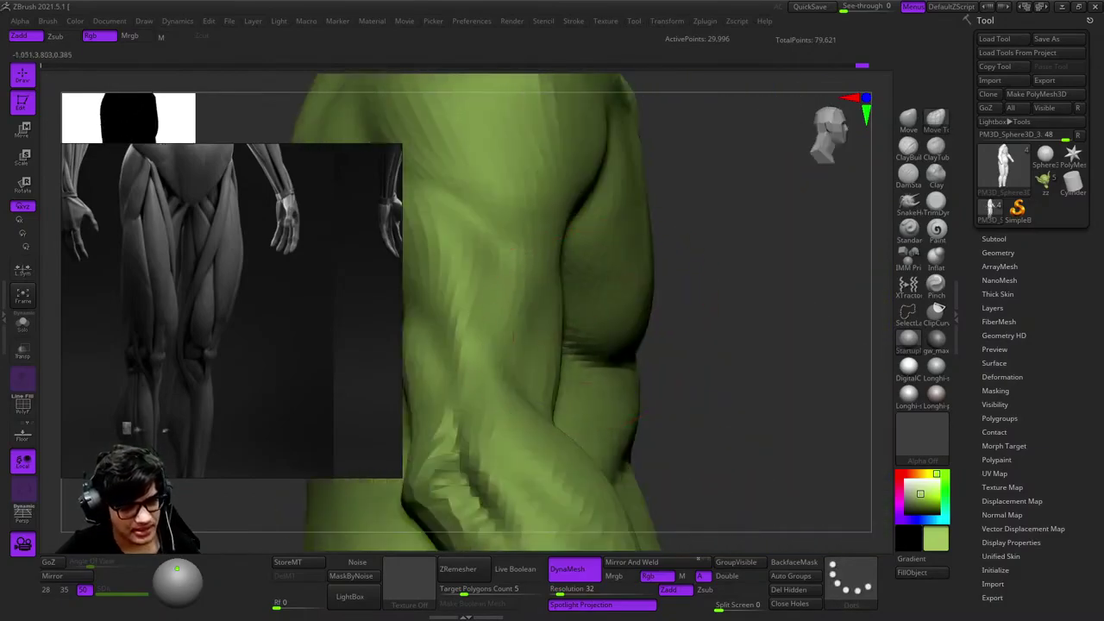
pyautogui.moveTo(634, 420); pyautogui.dragTo(555, 270, button='right')
pyautogui.press('space')
pyautogui.moveTo(592, 333)
pyautogui.keyDown('ctrl'); pyautogui.mouseDown(button='right')
pyautogui.moveTo(637, 300)
pyautogui.moveTo(627, 369)
pyautogui.moveTo(603, 379)
pyautogui.moveTo(739, 419)
pyautogui.moveTo(586, 314)
pyautogui.moveTo(629, 379)
pyautogui.moveTo(595, 354)
pyautogui.moveTo(591, 279)
pyautogui.mouseUp(button='right'); pyautogui.keyUp('ctrl')
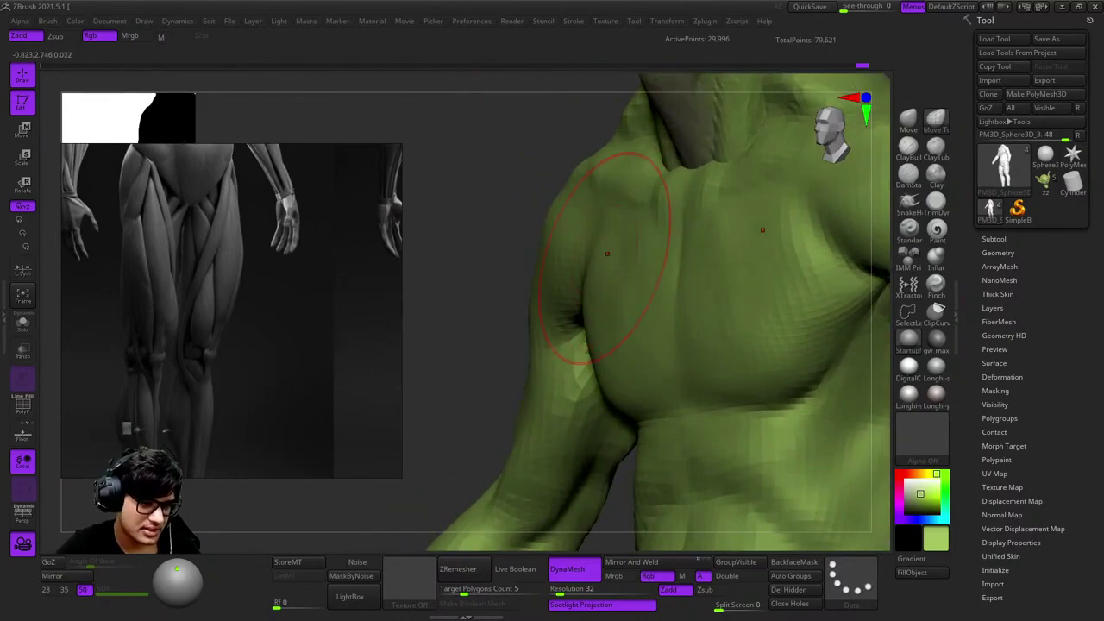
# Adjust the outer torso and back contour below the armpits with the Move Topological brush
pyautogui.moveTo(651, 353); pyautogui.dragTo(665, 287, button='right')
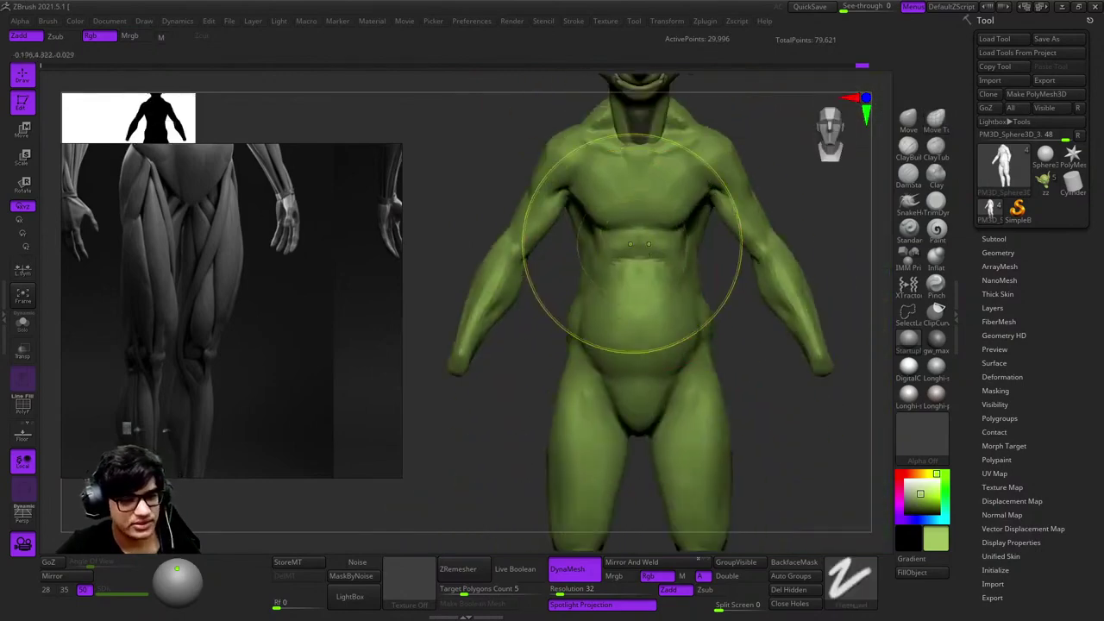
pyautogui.keyDown('ctrl'); pyautogui.moveTo(630, 244); pyautogui.dragTo(749, 245, button='right'); pyautogui.keyUp('ctrl')
pyautogui.moveTo(751, 285); pyautogui.dragTo(705, 331, button='right')
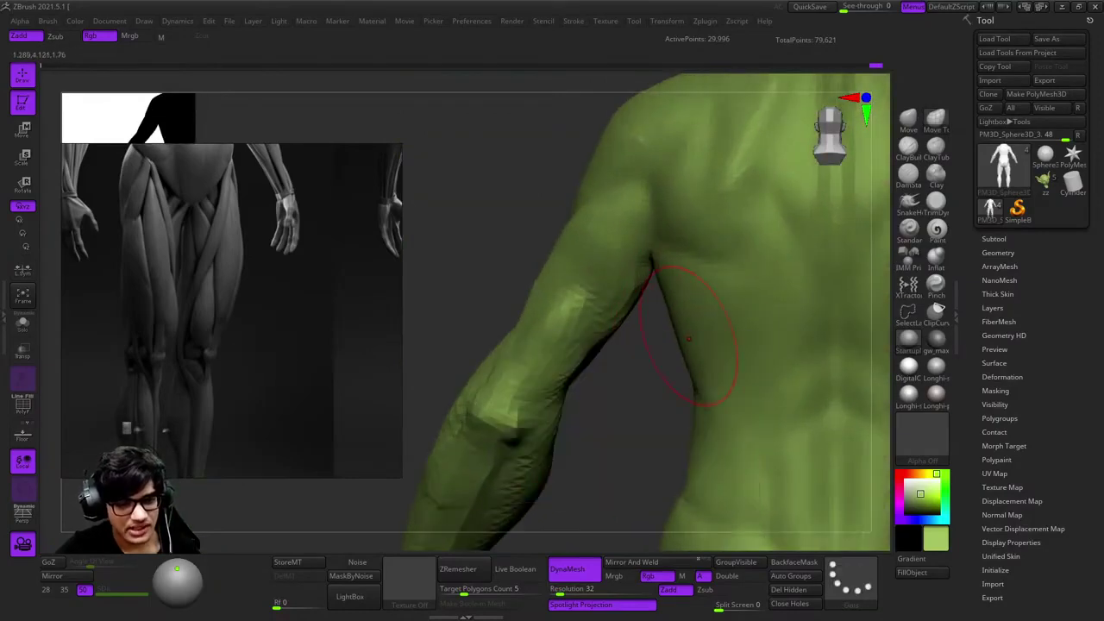
pyautogui.moveTo(675, 280)
pyautogui.mouseDown(button='right')
pyautogui.moveTo(646, 284)
pyautogui.moveTo(658, 296)
pyautogui.moveTo(611, 242)
pyautogui.moveTo(645, 301)
pyautogui.moveTo(647, 290)
pyautogui.mouseUp(button='right')
pyautogui.moveTo(654, 342)
pyautogui.mouseDown(button='right')
pyautogui.moveTo(690, 284)
pyautogui.moveTo(696, 310)
pyautogui.moveTo(655, 285)
pyautogui.moveTo(636, 357)
pyautogui.moveTo(665, 468)
pyautogui.moveTo(665, 259)
pyautogui.moveTo(721, 309)
pyautogui.moveTo(604, 345)
pyautogui.moveTo(670, 480)
pyautogui.moveTo(707, 427)
pyautogui.mouseUp(button='right')
pyautogui.moveTo(690, 332); pyautogui.dragTo(499, 345, button='right')
pyautogui.moveTo(638, 322); pyautogui.dragTo(689, 285, button='right')
# Reshape the hips and the outer and inner thigh contours with the Move Topological brush
pyautogui.press('space')
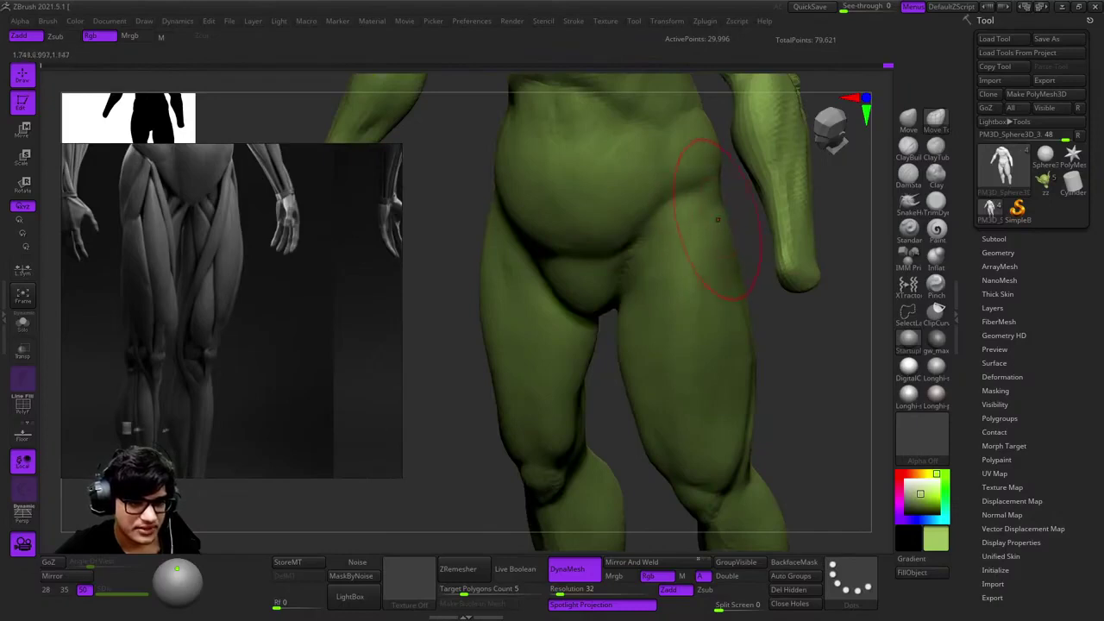
pyautogui.moveTo(718, 219); pyautogui.dragTo(754, 190, button='right')
pyautogui.press('space')
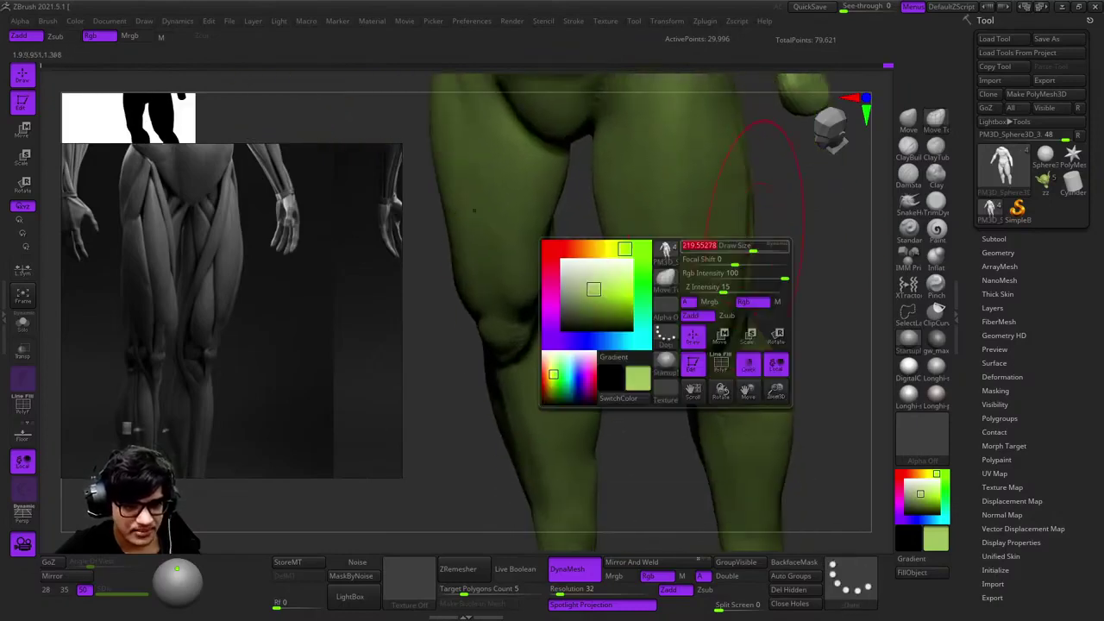
pyautogui.moveTo(728, 278)
pyautogui.mouseDown(button='right')
pyautogui.moveTo(715, 290)
pyautogui.moveTo(725, 250)
pyautogui.moveTo(684, 241)
pyautogui.mouseUp(button='right')
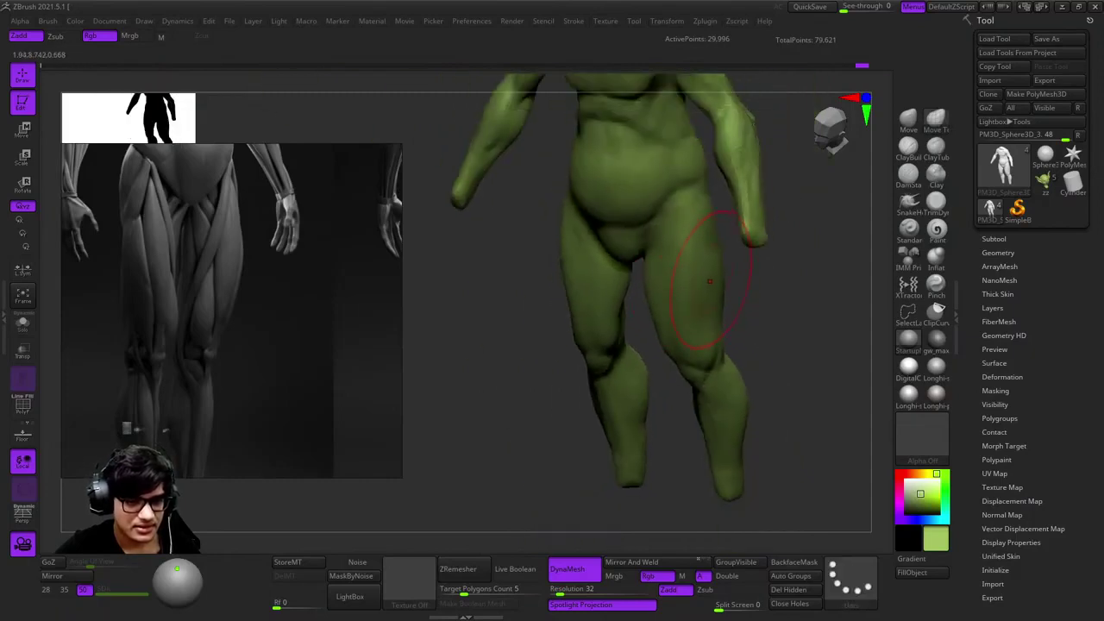
pyautogui.moveTo(705, 316); pyautogui.dragTo(569, 406, button='right')
pyautogui.press('space')
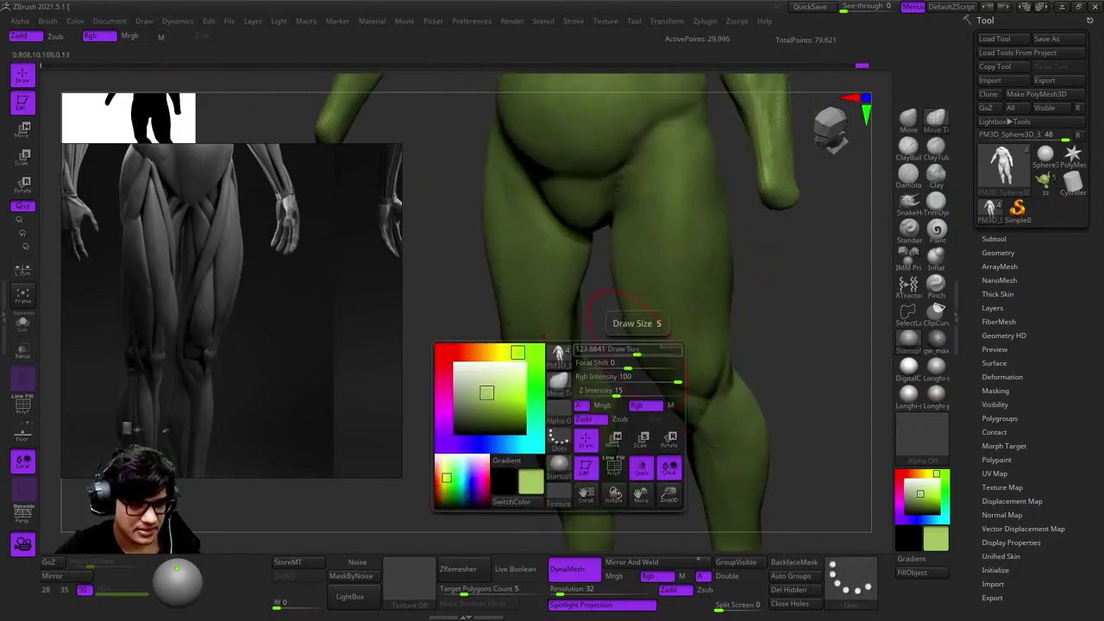
pyautogui.moveTo(689, 302)
pyautogui.mouseDown(button='right')
pyautogui.moveTo(698, 247)
pyautogui.moveTo(710, 288)
pyautogui.moveTo(655, 293)
pyautogui.mouseUp(button='right')
pyautogui.press('space')
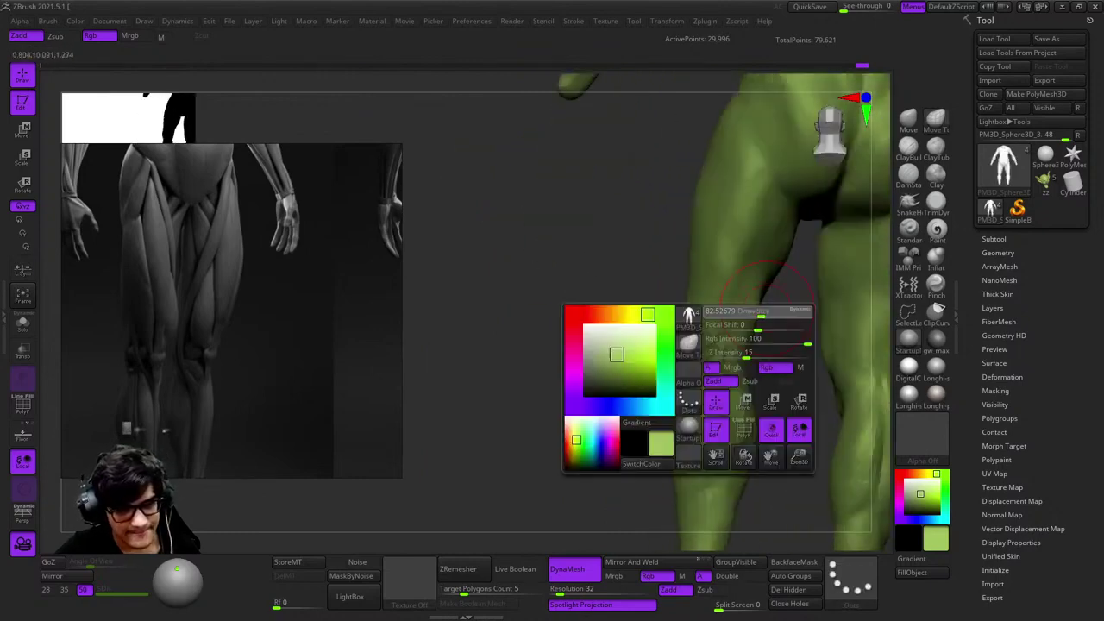
# Build up the back and inner thigh muscles from the buttocks toward the knees with clay strokes
pyautogui.click(936, 175)
pyautogui.moveTo(759, 241)
pyautogui.mouseDown(button='right')
pyautogui.moveTo(739, 226)
pyautogui.moveTo(664, 262)
pyautogui.moveTo(682, 217)
pyautogui.moveTo(696, 214)
pyautogui.moveTo(702, 251)
pyautogui.mouseUp(button='right')
pyautogui.rightClick(616, 370)
pyautogui.moveTo(616, 370); pyautogui.dragTo(695, 297, button='right')
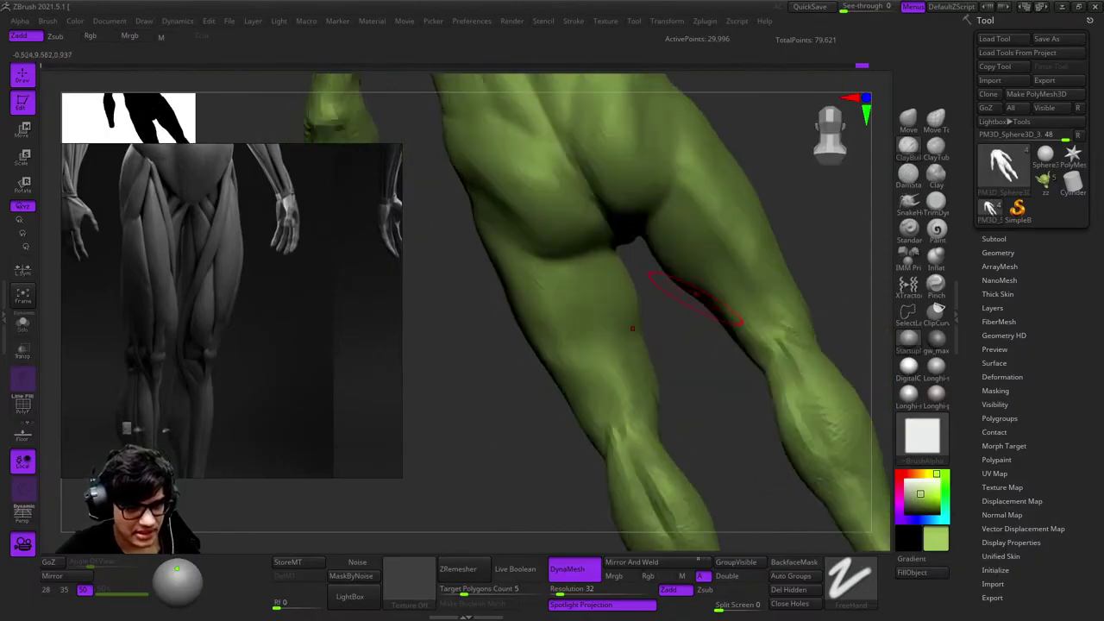
pyautogui.moveTo(739, 247); pyautogui.dragTo(714, 192, button='right')
pyautogui.moveTo(723, 295)
pyautogui.mouseDown()
pyautogui.moveTo(700, 241)
pyautogui.moveTo(733, 245)
pyautogui.mouseUp()
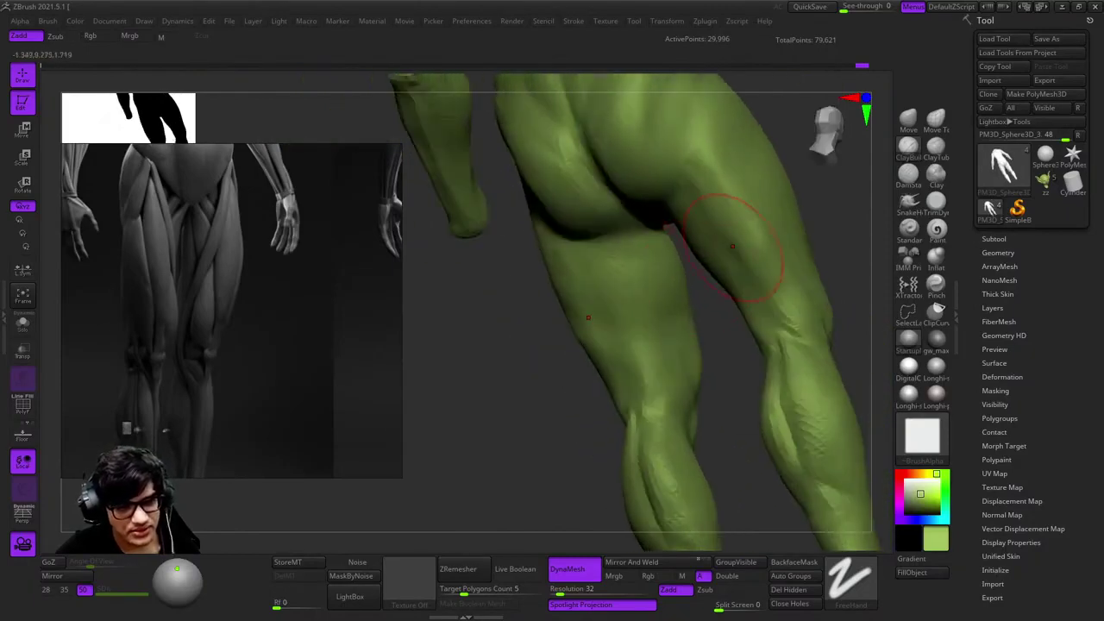
pyautogui.moveTo(773, 322)
pyautogui.mouseDown()
pyautogui.moveTo(726, 300)
pyautogui.moveTo(729, 250)
pyautogui.moveTo(757, 222)
pyautogui.moveTo(715, 290)
pyautogui.moveTo(751, 291)
pyautogui.moveTo(727, 267)
pyautogui.moveTo(717, 156)
pyautogui.moveTo(655, 328)
pyautogui.moveTo(776, 328)
pyautogui.moveTo(690, 333)
pyautogui.moveTo(766, 345)
pyautogui.mouseUp()
pyautogui.press('space')
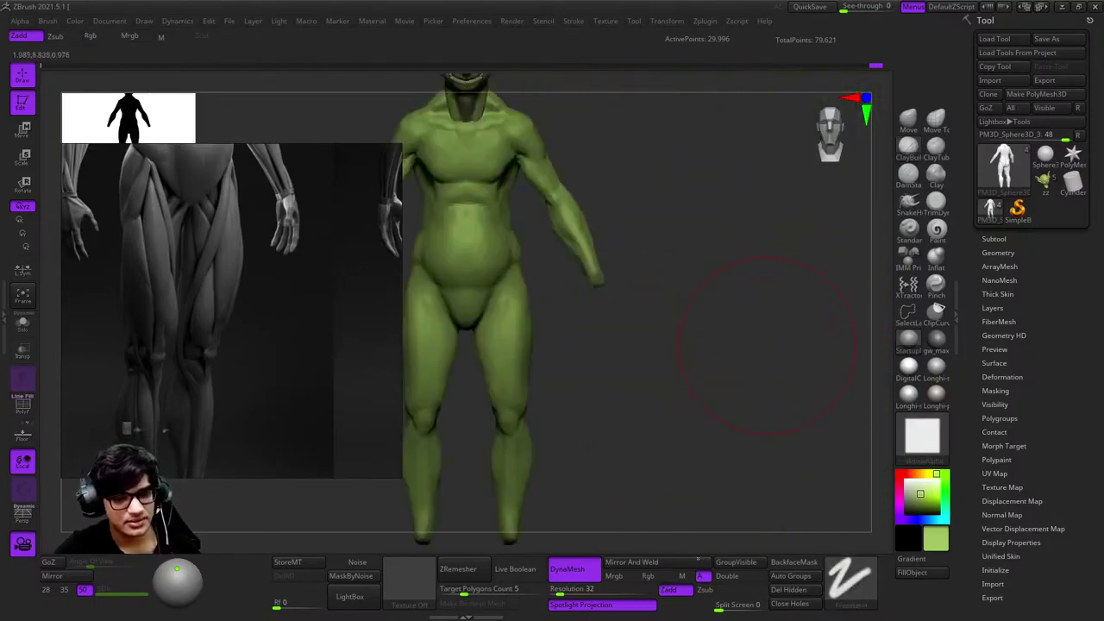
# Append a sphere as a new subtool for the hand and make it the active subtool
pyautogui.moveTo(694, 373); pyautogui.dragTo(777, 315)
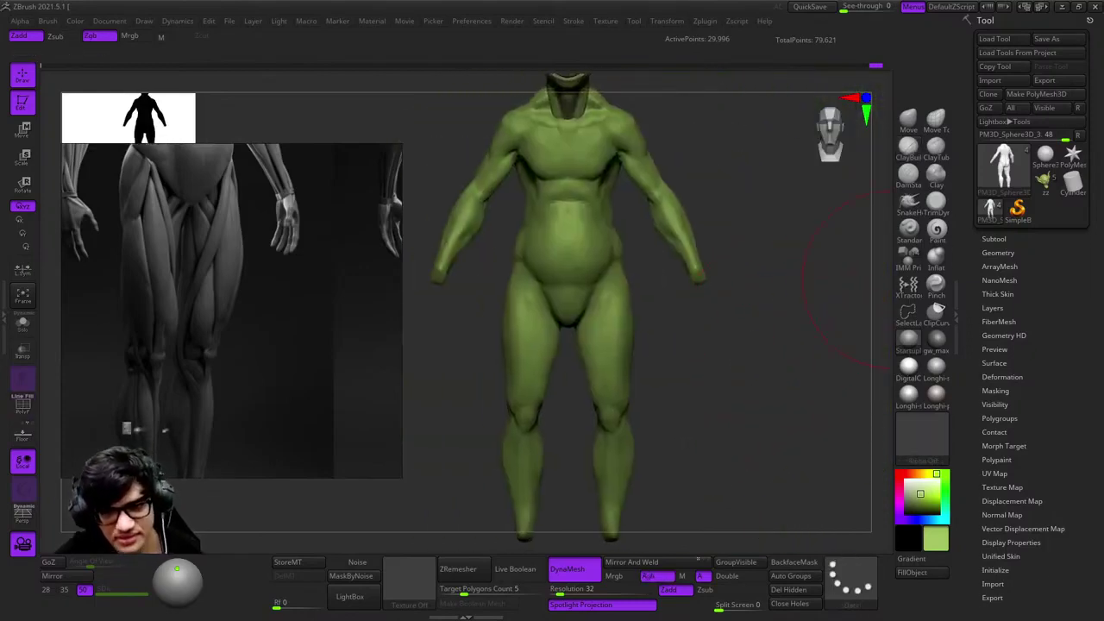
pyautogui.click(993, 238)
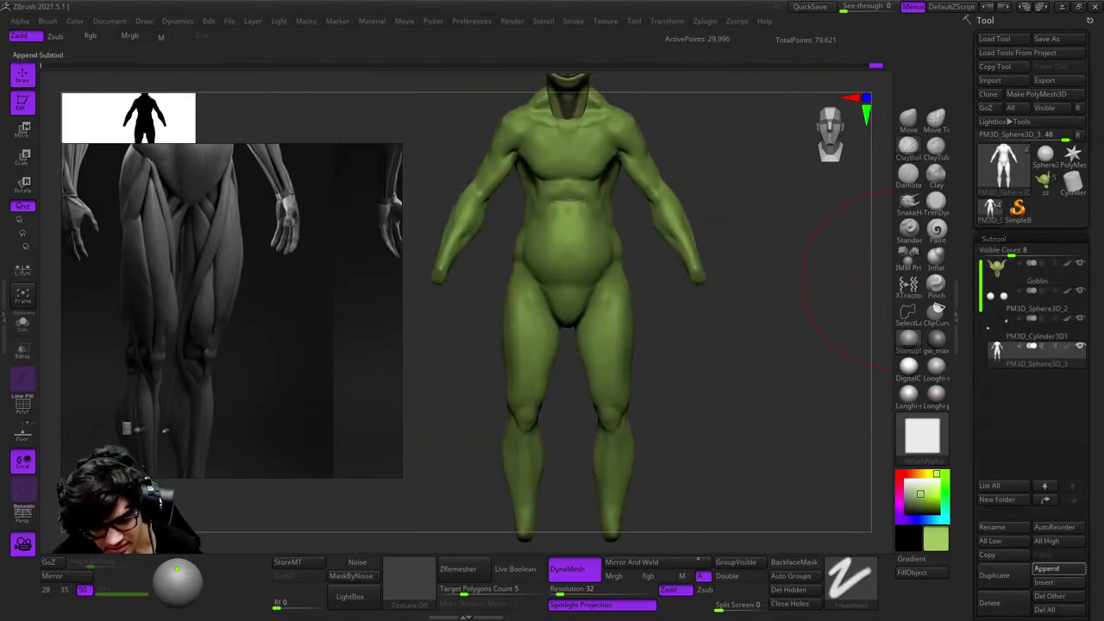
pyautogui.click(1046, 568)
pyautogui.click(550, 559)
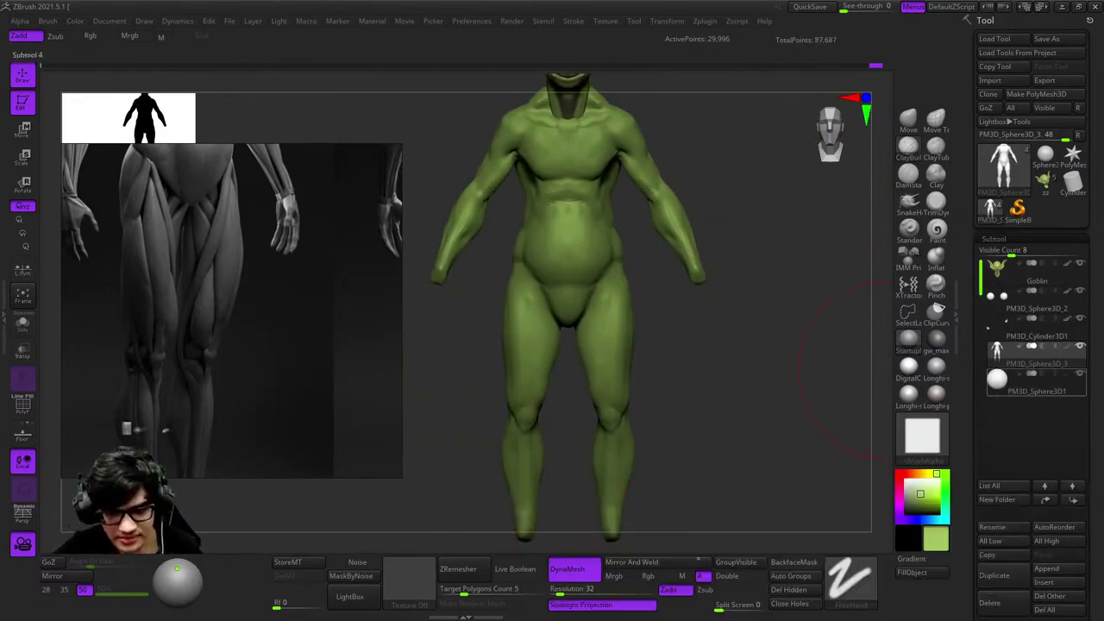
pyautogui.press('Down')
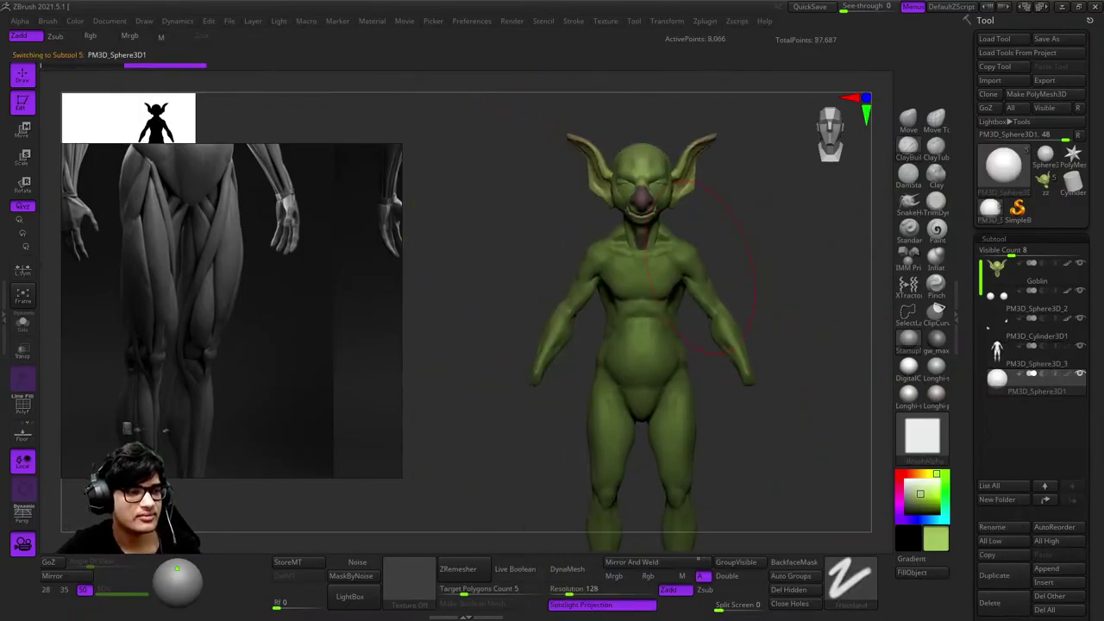
# Move the sphere from the head to the end of the forearm, aligning it in front and side views
pyautogui.press('w')
pyautogui.moveTo(636, 173); pyautogui.dragTo(545, 382)
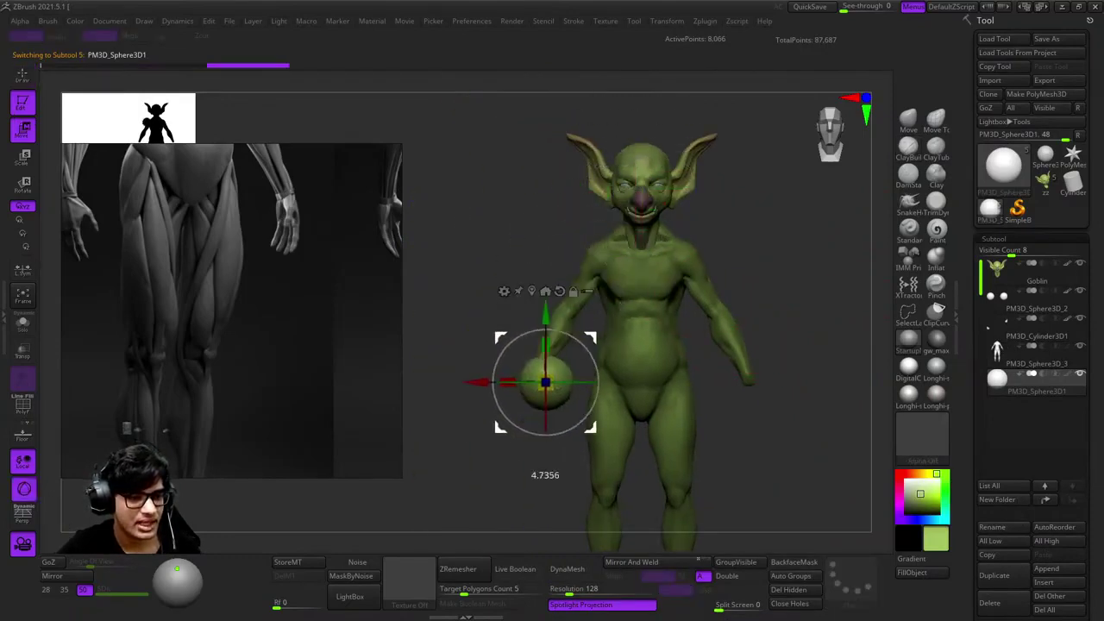
pyautogui.moveTo(759, 405); pyautogui.dragTo(867, 354)
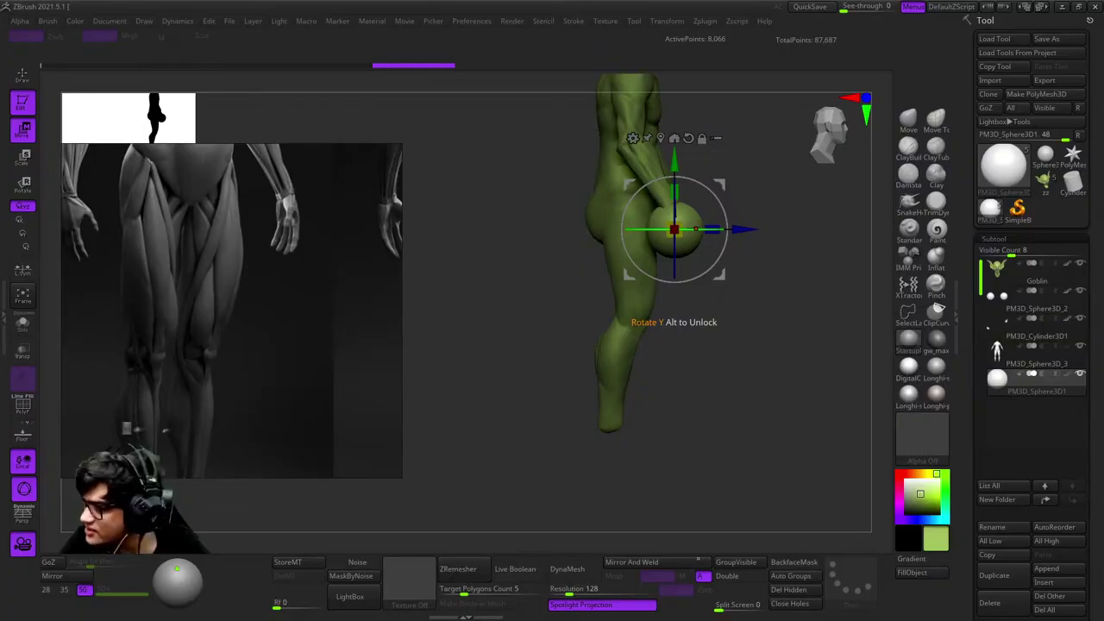
pyautogui.scroll(10, 692, 287)
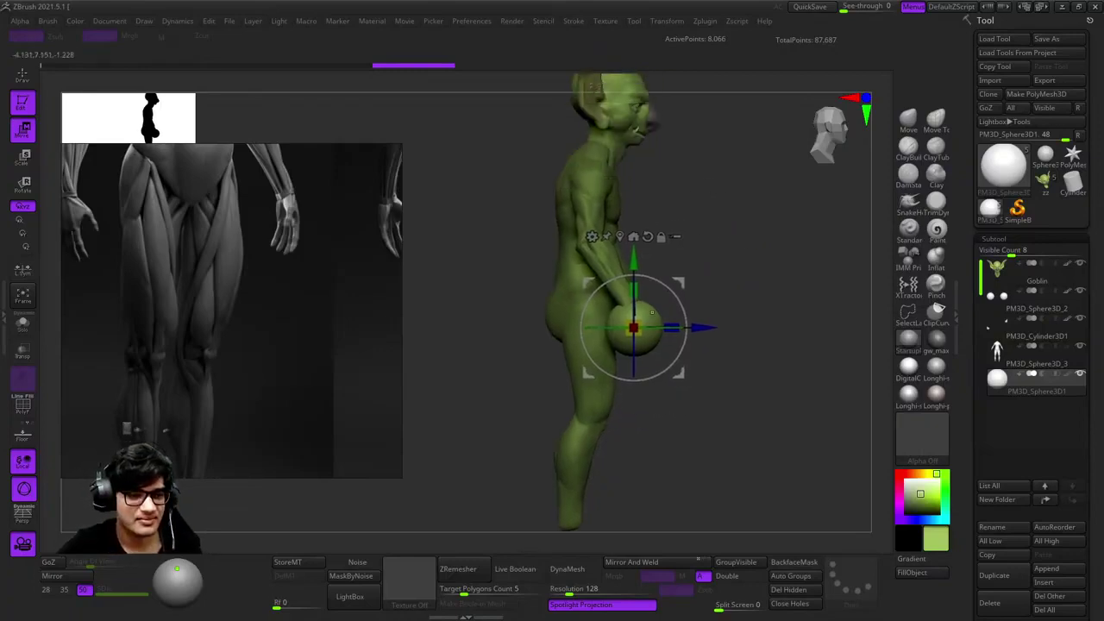
pyautogui.moveTo(653, 284); pyautogui.dragTo(638, 297)
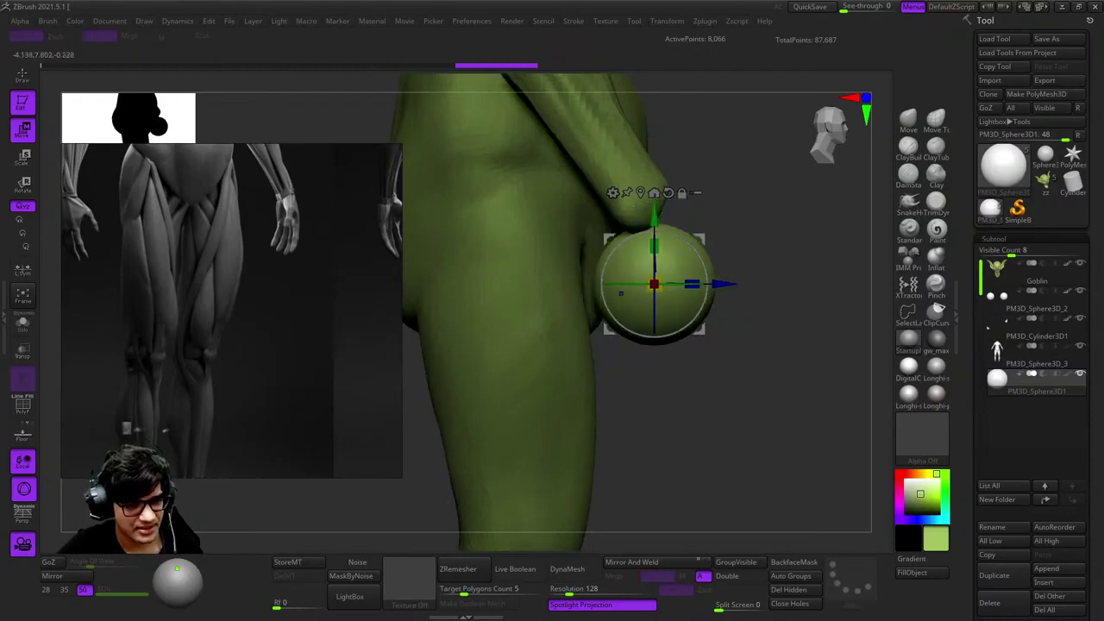
pyautogui.moveTo(518, 414); pyautogui.dragTo(647, 392)
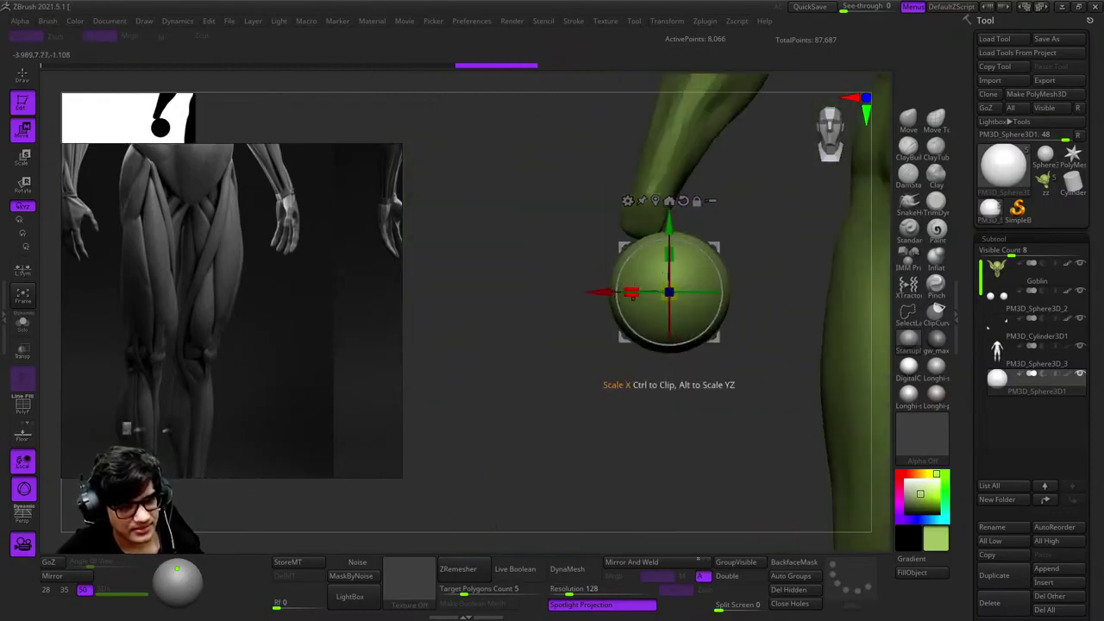
# Flatten the sphere into a narrow ellipsoid palm and shape it to follow the forearm's slant
pyautogui.moveTo(625, 292); pyautogui.dragTo(651, 291)
pyautogui.moveTo(603, 388); pyautogui.dragTo(694, 406)
pyautogui.moveTo(694, 317); pyautogui.dragTo(648, 317)
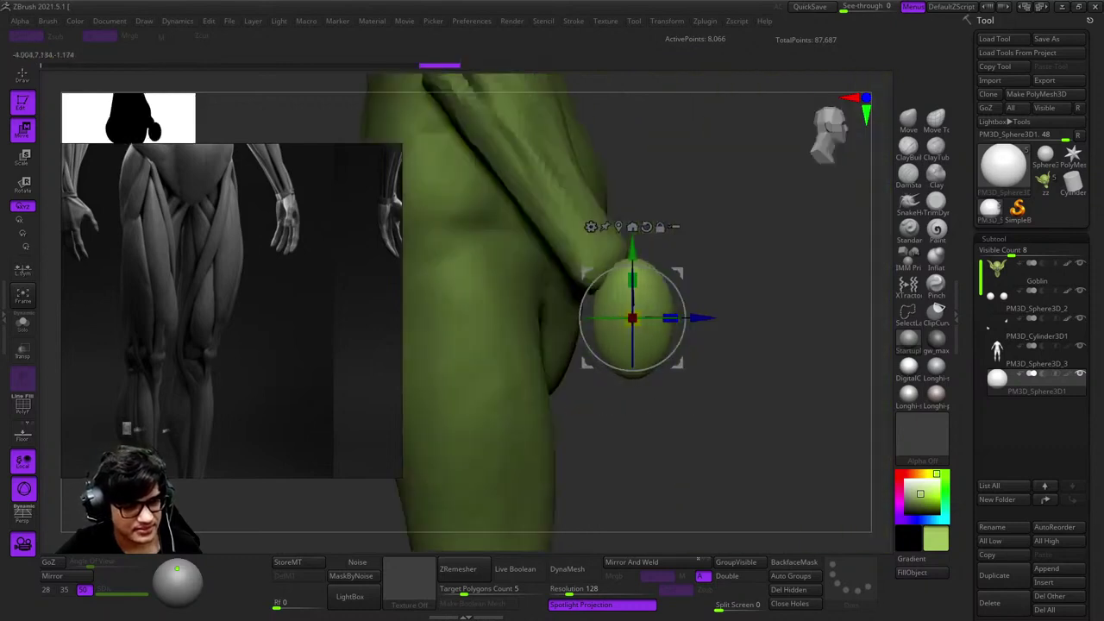
pyautogui.moveTo(638, 414)
pyautogui.mouseDown()
pyautogui.moveTo(569, 418)
pyautogui.moveTo(739, 419)
pyautogui.moveTo(862, 224)
pyautogui.mouseUp()
pyautogui.press('q')
pyautogui.moveTo(653, 334)
pyautogui.mouseDown()
pyautogui.moveTo(646, 362)
pyautogui.moveTo(660, 289)
pyautogui.moveTo(707, 276)
pyautogui.mouseUp()
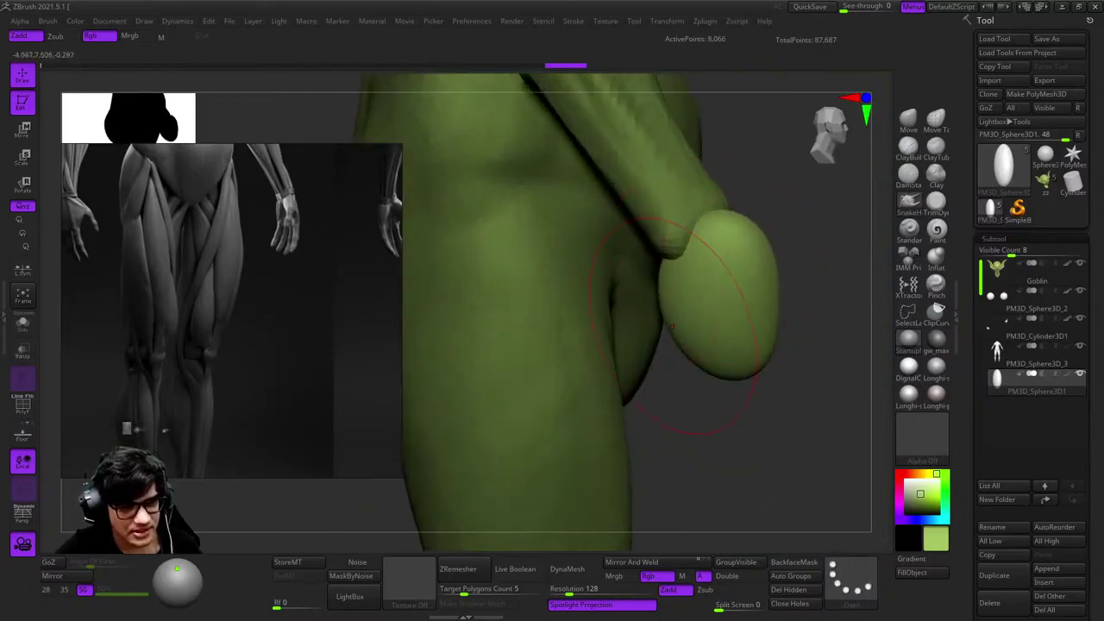
# Pull the thumb and the first fingers out of the palm with the SnakeHook brush
pyautogui.moveTo(683, 324); pyautogui.dragTo(771, 267)
pyautogui.press('space')
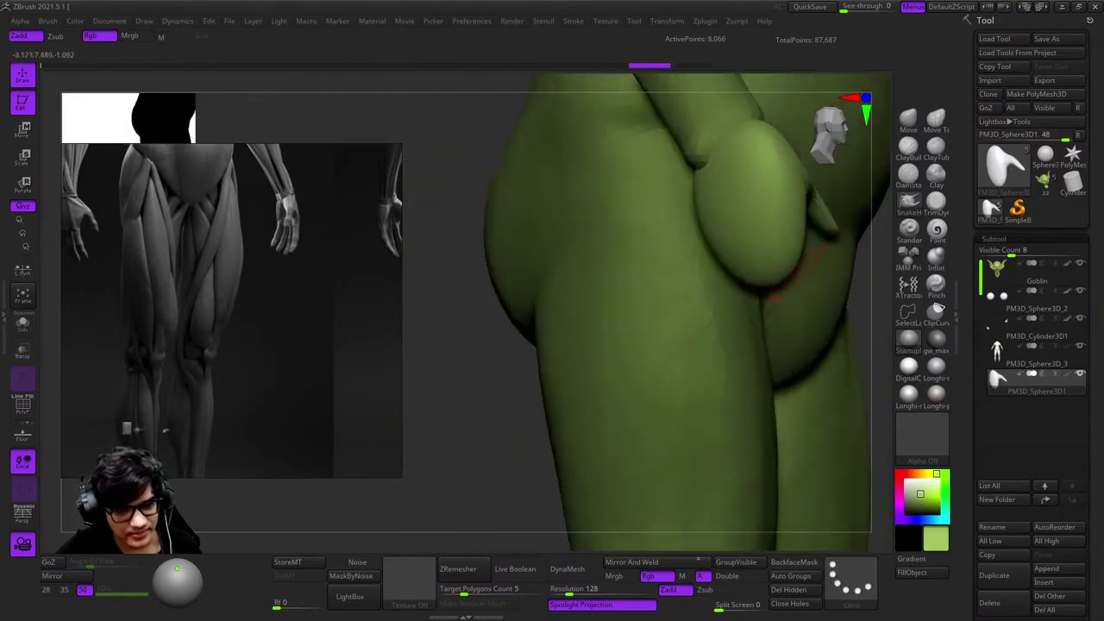
pyautogui.press('space')
pyautogui.moveTo(809, 214); pyautogui.dragTo(858, 334)
pyautogui.moveTo(779, 260); pyautogui.dragTo(806, 314)
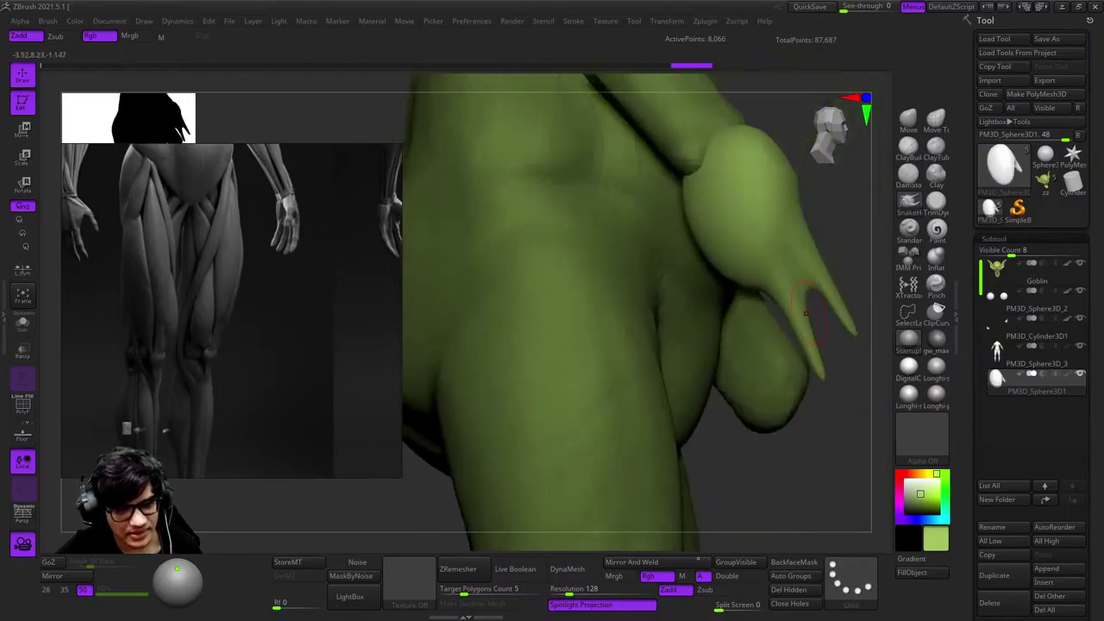
# Pull out the remaining fingers and shape the four fingers and thumb into a relaxed hand
pyautogui.moveTo(712, 256); pyautogui.dragTo(699, 301)
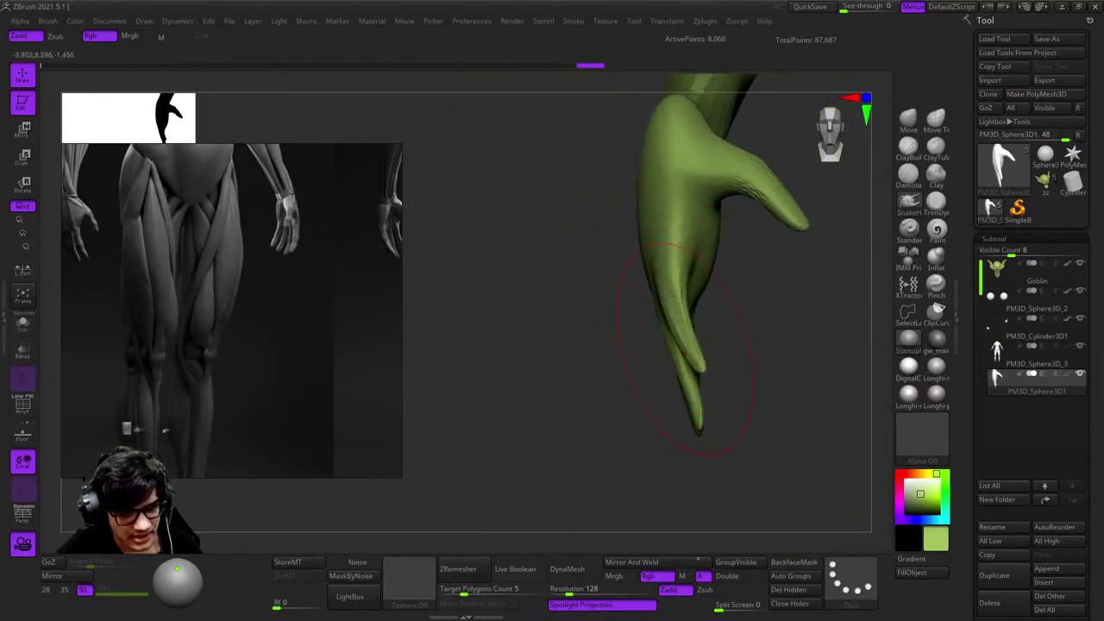
pyautogui.moveTo(685, 350); pyautogui.dragTo(751, 349)
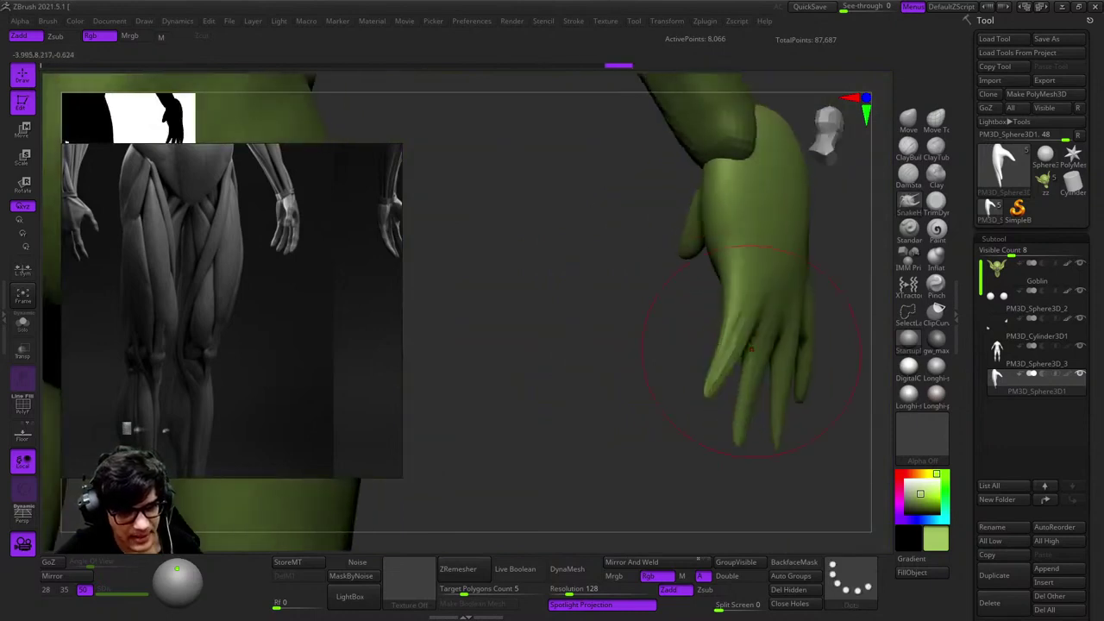
pyautogui.moveTo(800, 318); pyautogui.dragTo(765, 269)
pyautogui.press('space')
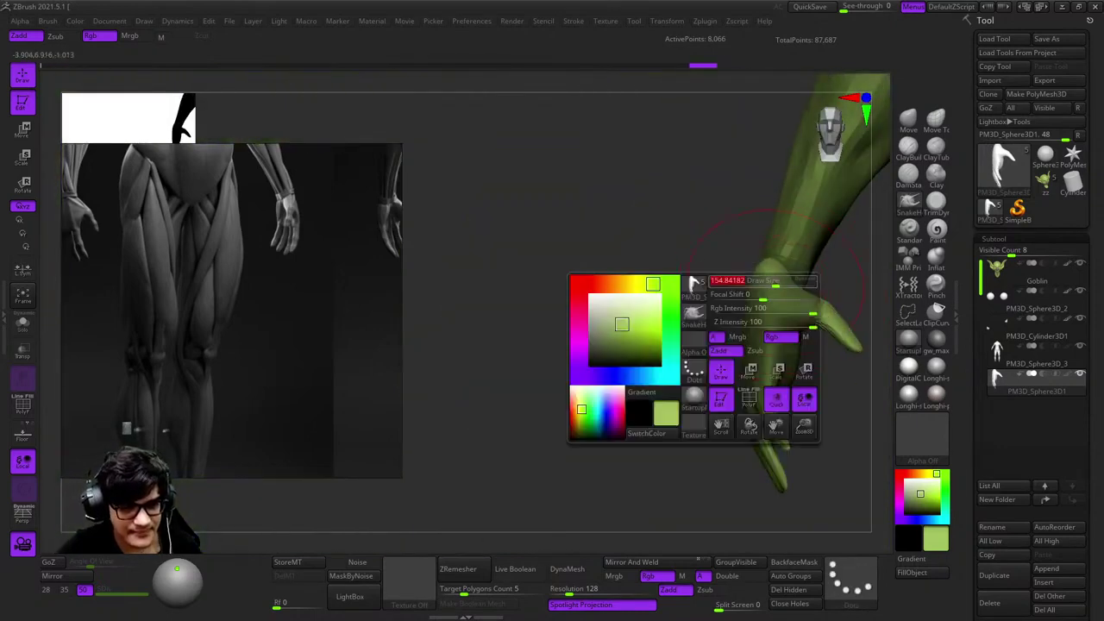
# Fit the hand to the wrist with the transform gizmo and switch to the ClayBuildup brush
pyautogui.press('w')
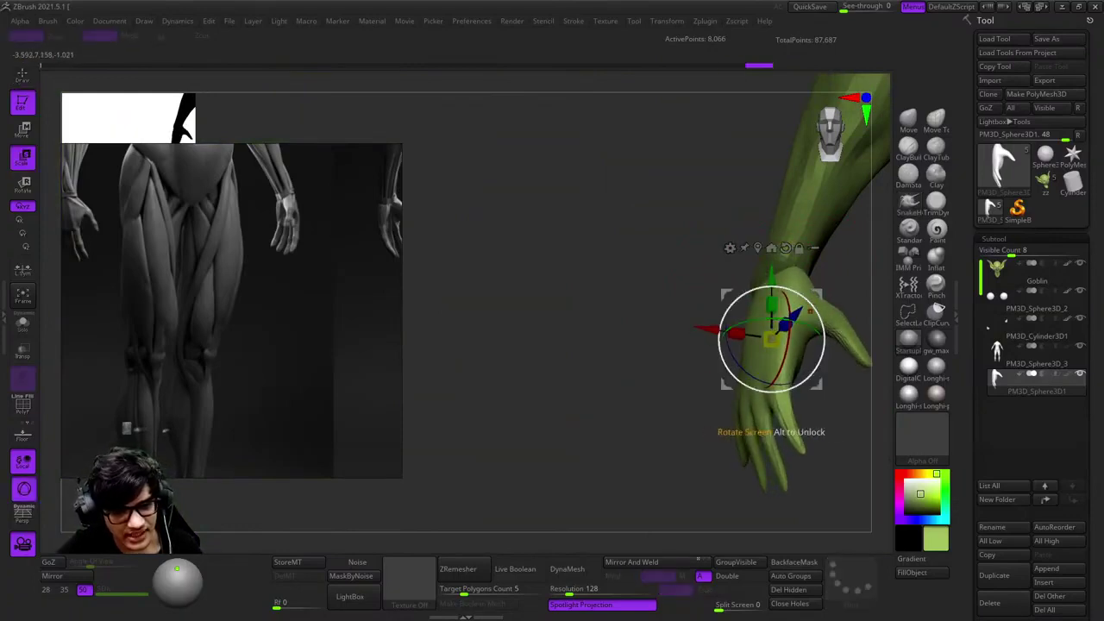
pyautogui.press('q')
pyautogui.moveTo(656, 328)
pyautogui.mouseDown()
pyautogui.moveTo(604, 259)
pyautogui.moveTo(670, 345)
pyautogui.moveTo(790, 411)
pyautogui.moveTo(715, 370)
pyautogui.moveTo(678, 320)
pyautogui.moveTo(748, 436)
pyautogui.moveTo(638, 357)
pyautogui.moveTo(768, 231)
pyautogui.mouseUp()
pyautogui.press('b')
pyautogui.press('c')
pyautogui.press('b')
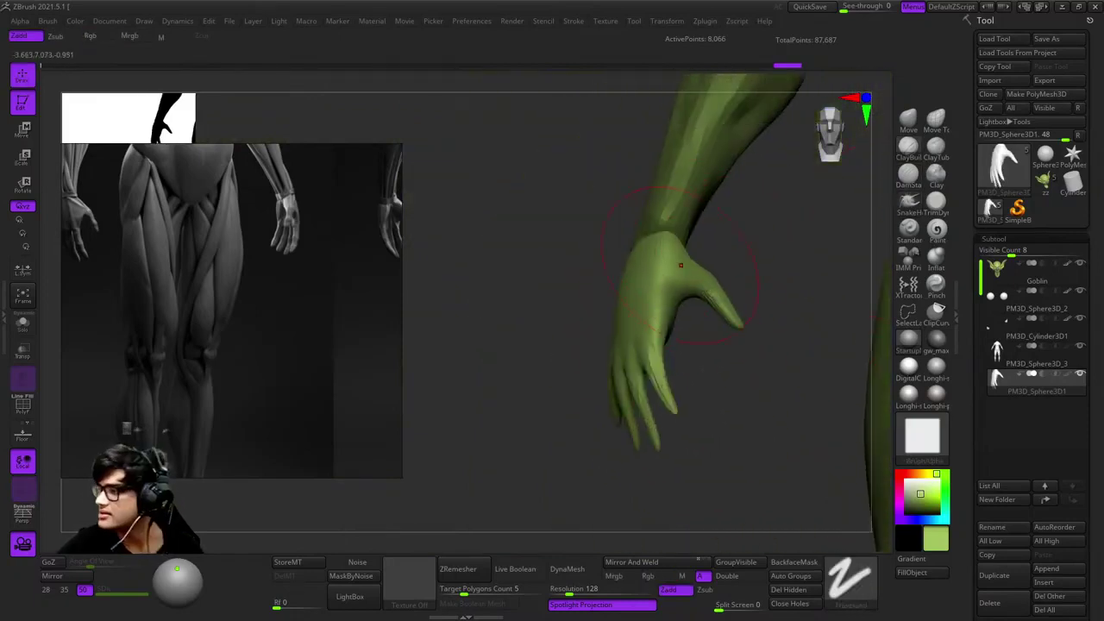
# Isolate the hand, enable backface masking, and build up the palm and the base of the thumb with ClayBuildup
pyautogui.moveTo(680, 264); pyautogui.dragTo(621, 296)
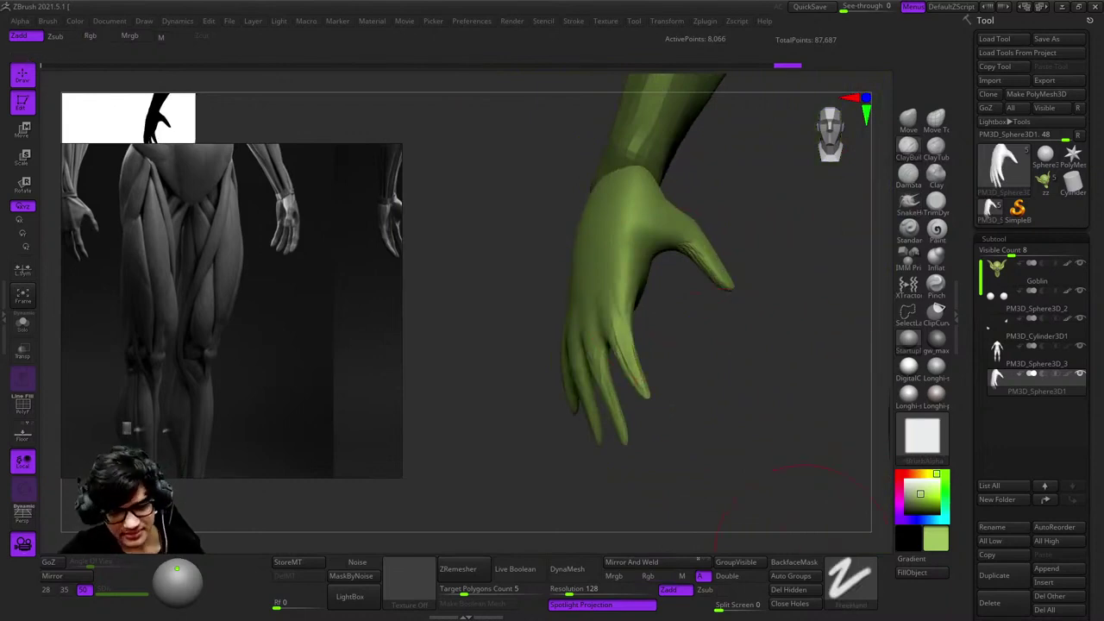
pyautogui.moveTo(803, 522)
pyautogui.mouseDown()
pyautogui.moveTo(733, 226)
pyautogui.moveTo(427, 354)
pyautogui.moveTo(603, 310)
pyautogui.moveTo(776, 250)
pyautogui.moveTo(770, 231)
pyautogui.moveTo(738, 231)
pyautogui.mouseUp()
pyautogui.press('space')
pyautogui.press('space')
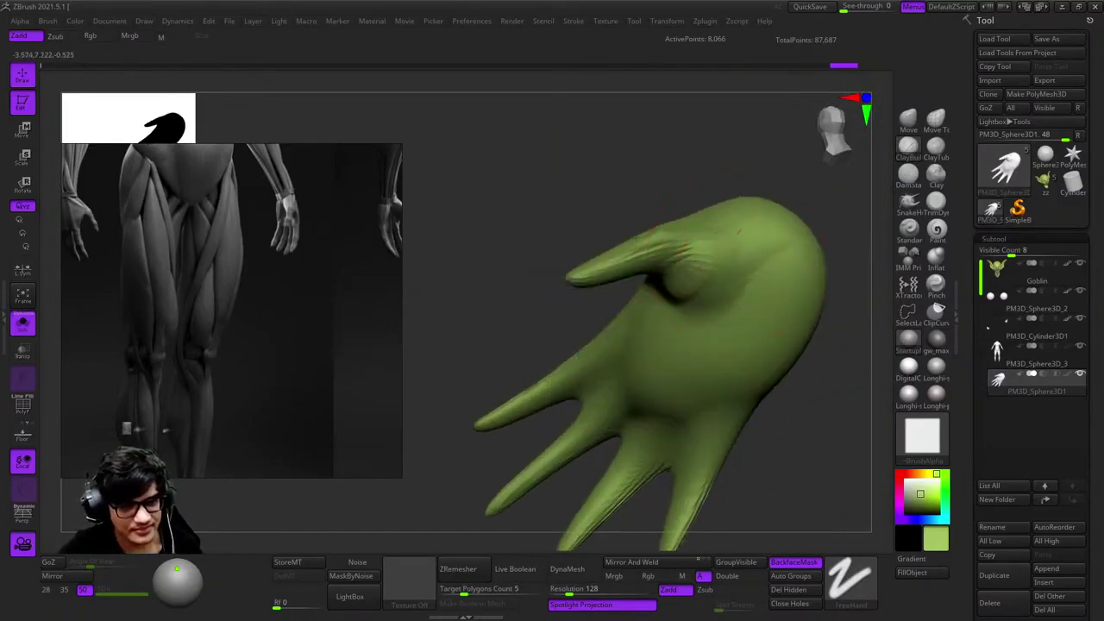
pyautogui.moveTo(656, 227); pyautogui.dragTo(660, 289)
pyautogui.press('space')
pyautogui.moveTo(802, 345); pyautogui.dragTo(700, 431)
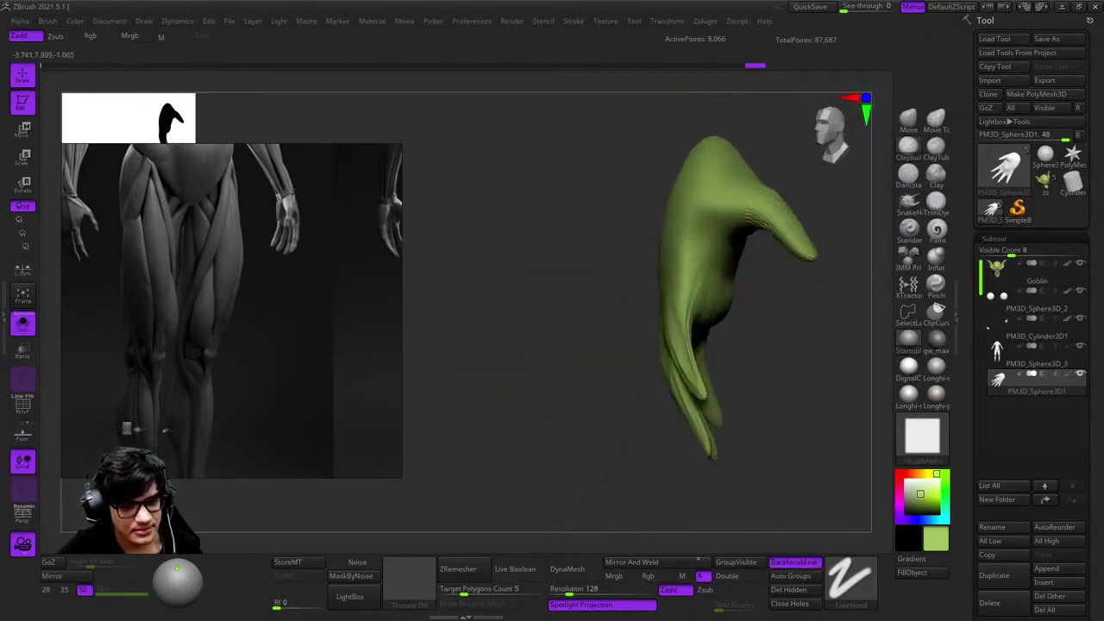
# Build up the form running from the thumb across the side of the hand and the heel of the palm
pyautogui.moveTo(700, 270); pyautogui.dragTo(702, 207)
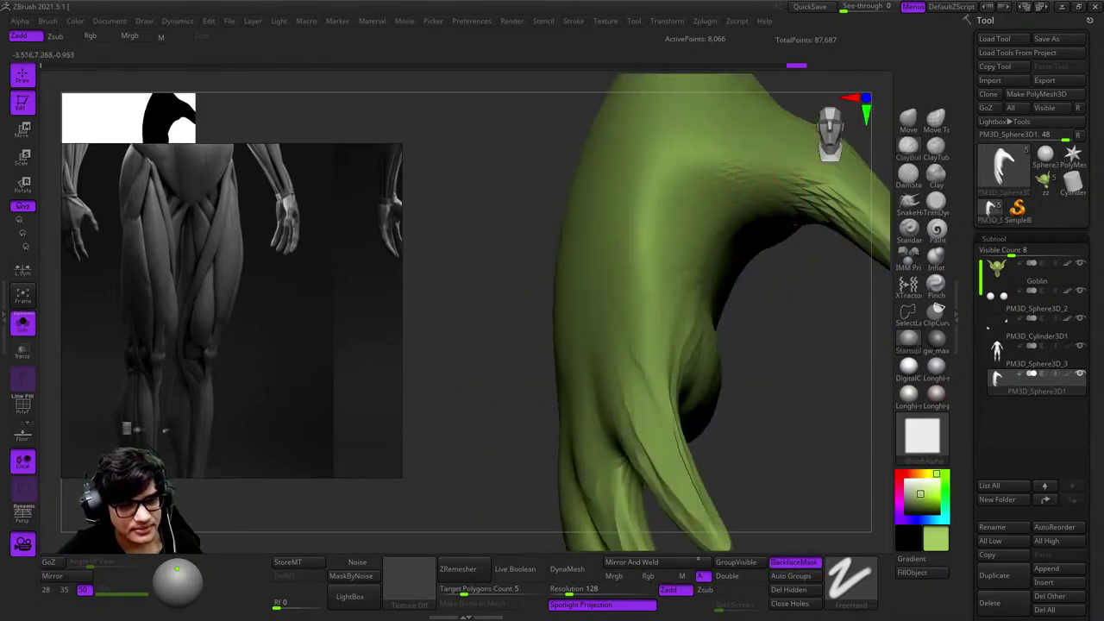
pyautogui.moveTo(658, 333); pyautogui.dragTo(722, 285)
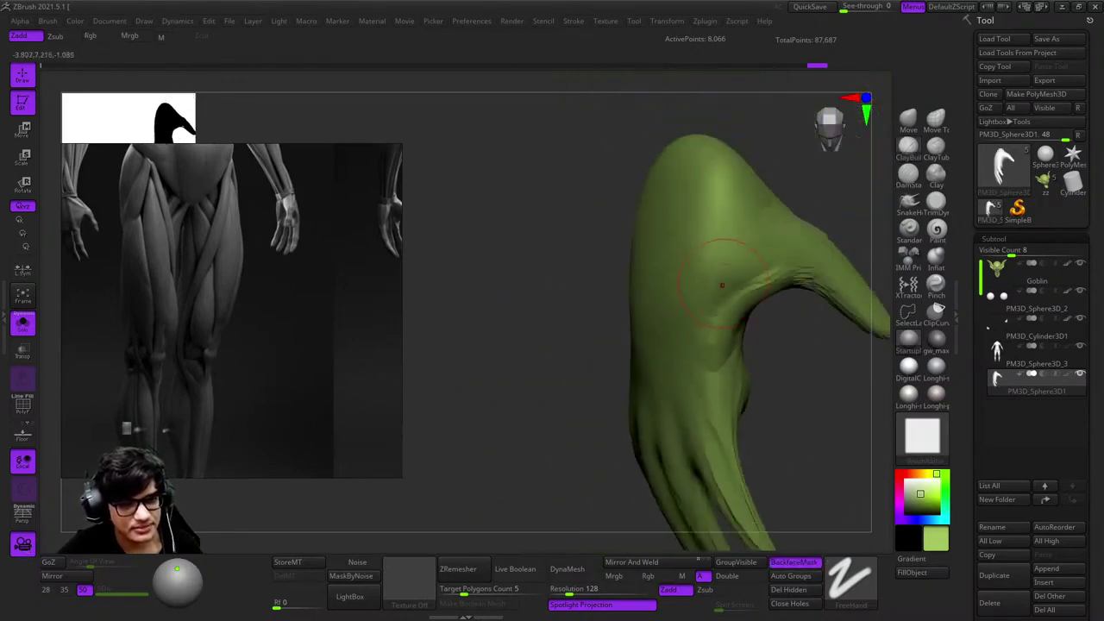
pyautogui.moveTo(722, 339); pyautogui.dragTo(767, 326)
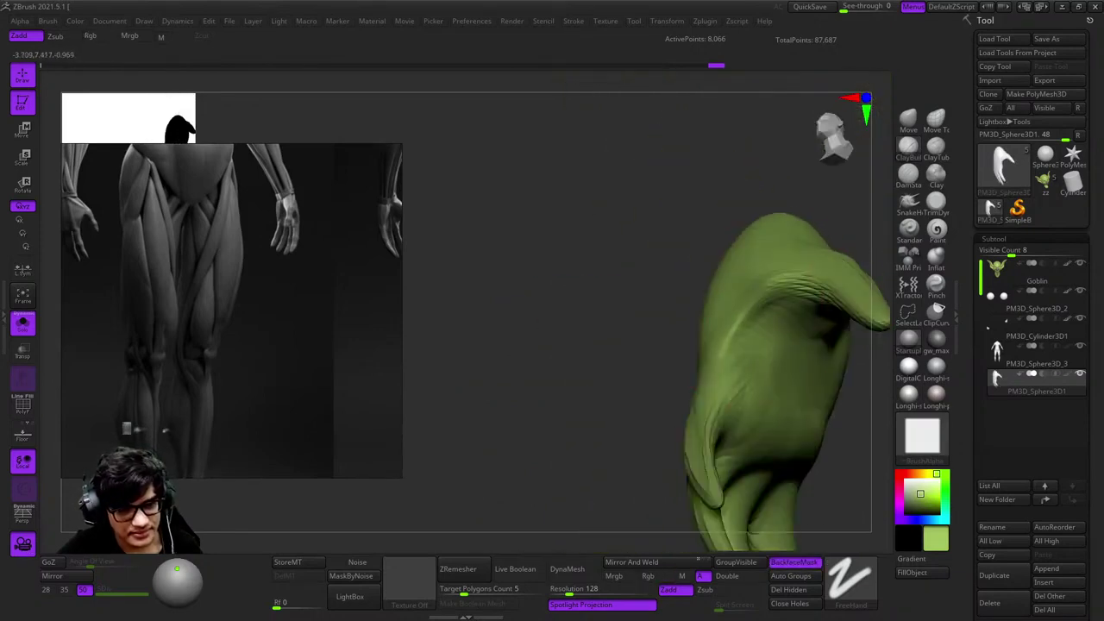
pyautogui.moveTo(807, 287); pyautogui.dragTo(776, 310)
pyautogui.rightClick(695, 371)
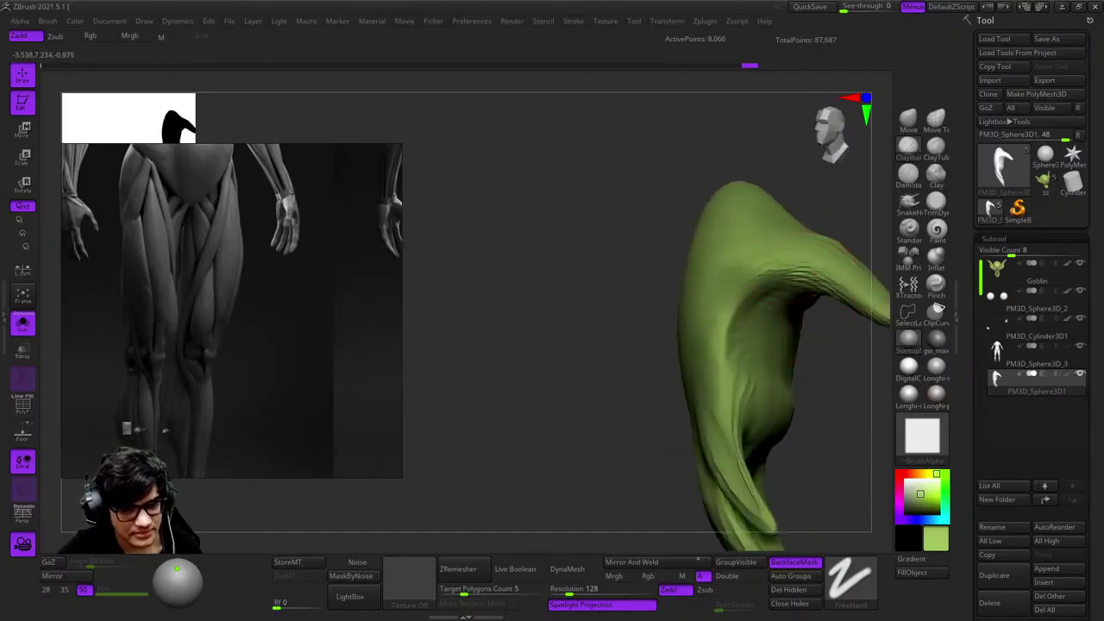
pyautogui.rightClick(644, 369)
pyautogui.moveTo(704, 339); pyautogui.dragTo(752, 231)
pyautogui.rightClick(636, 320)
pyautogui.moveTo(744, 177)
pyautogui.mouseDown()
pyautogui.moveTo(656, 189)
pyautogui.moveTo(646, 239)
pyautogui.moveTo(690, 199)
pyautogui.moveTo(770, 250)
pyautogui.moveTo(738, 238)
pyautogui.moveTo(715, 247)
pyautogui.mouseUp()
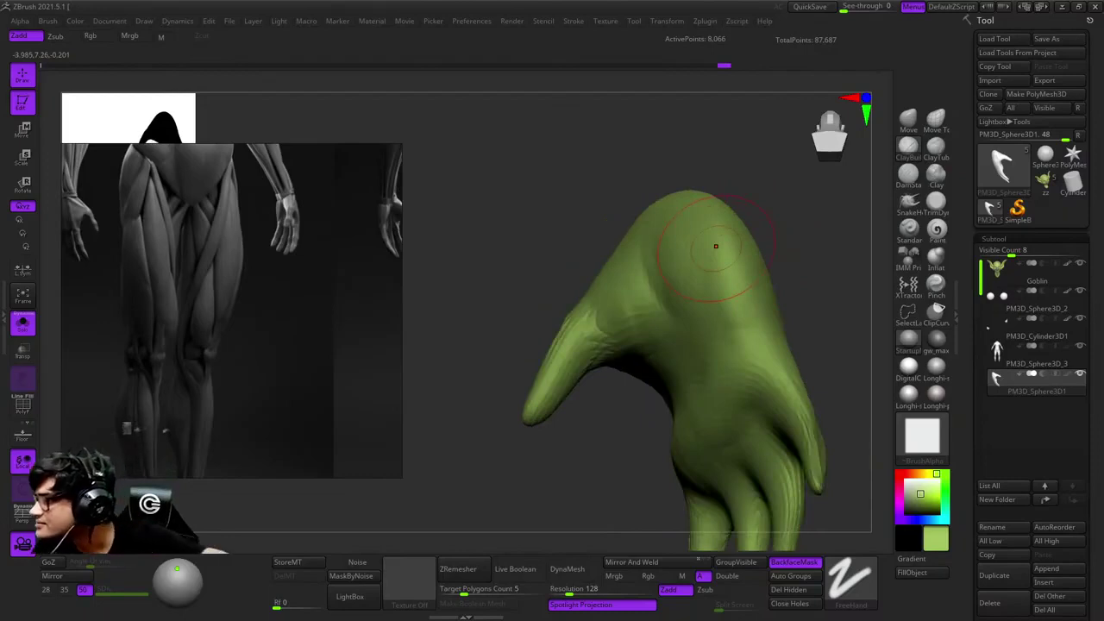
# Sculpt the knuckles and the tendon ridges leading into the fingers on the back of the hand
pyautogui.moveTo(758, 271); pyautogui.dragTo(725, 259, button='right')
pyautogui.moveTo(760, 354)
pyautogui.keyDown('ctrl'); pyautogui.mouseDown(button='right')
pyautogui.moveTo(739, 296)
pyautogui.moveTo(709, 314)
pyautogui.moveTo(741, 293)
pyautogui.moveTo(715, 319)
pyautogui.moveTo(685, 320)
pyautogui.moveTo(690, 327)
pyautogui.moveTo(672, 310)
pyautogui.moveTo(715, 333)
pyautogui.moveTo(747, 382)
pyautogui.moveTo(733, 371)
pyautogui.moveTo(716, 293)
pyautogui.moveTo(784, 250)
pyautogui.mouseUp(button='right'); pyautogui.keyUp('ctrl')
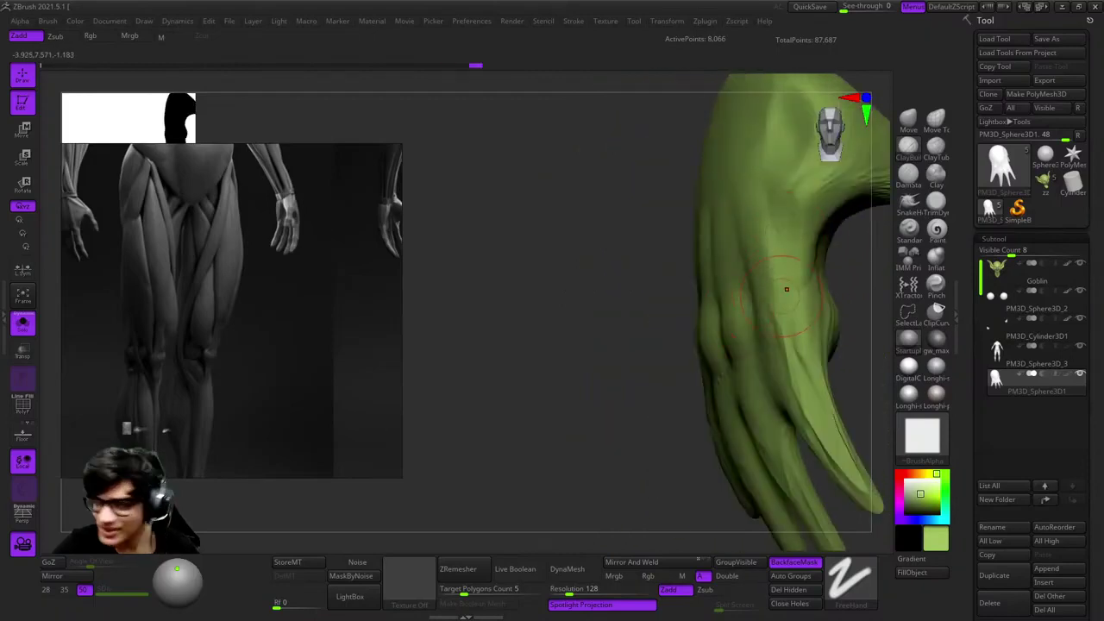
pyautogui.moveTo(761, 296); pyautogui.dragTo(636, 348, button='right')
pyautogui.rightClick(637, 348)
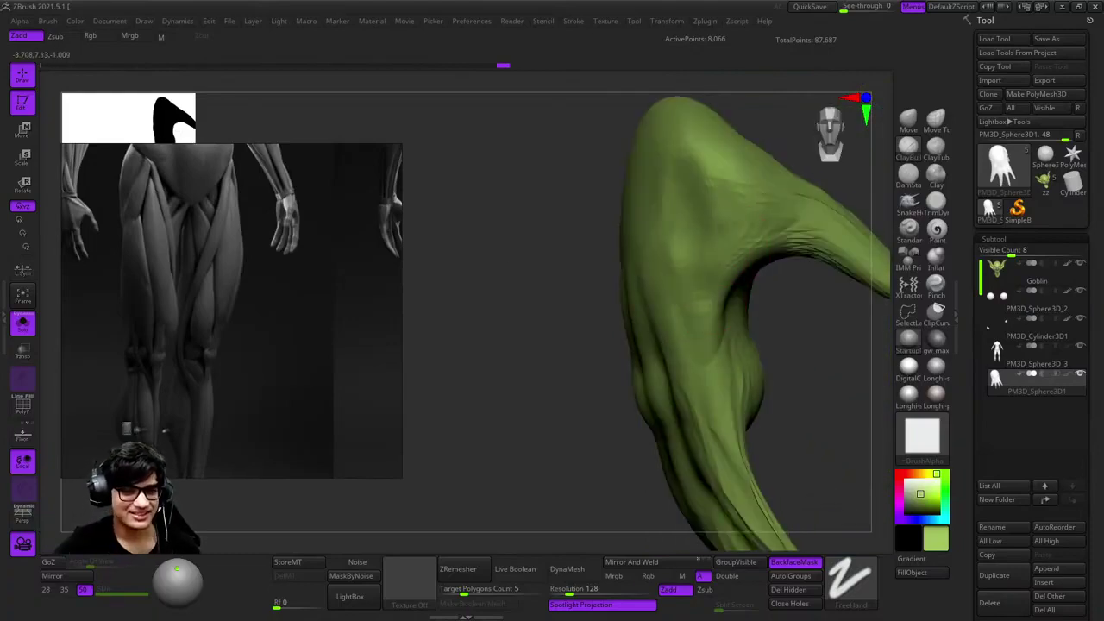
pyautogui.moveTo(638, 345); pyautogui.dragTo(734, 317, button='right')
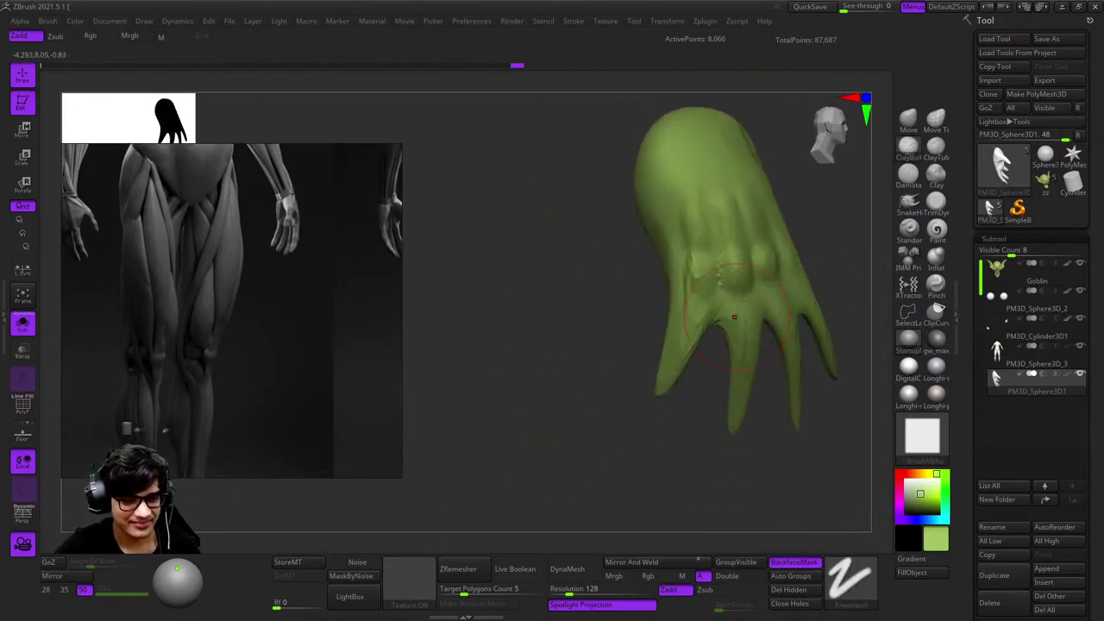
# Reshape the finger bases and the gaps between the fingers with the Move Topological brush
pyautogui.click(935, 227)
pyautogui.keyDown('ctrl'); pyautogui.moveTo(759, 259); pyautogui.dragTo(719, 293, button='right'); pyautogui.keyUp('ctrl')
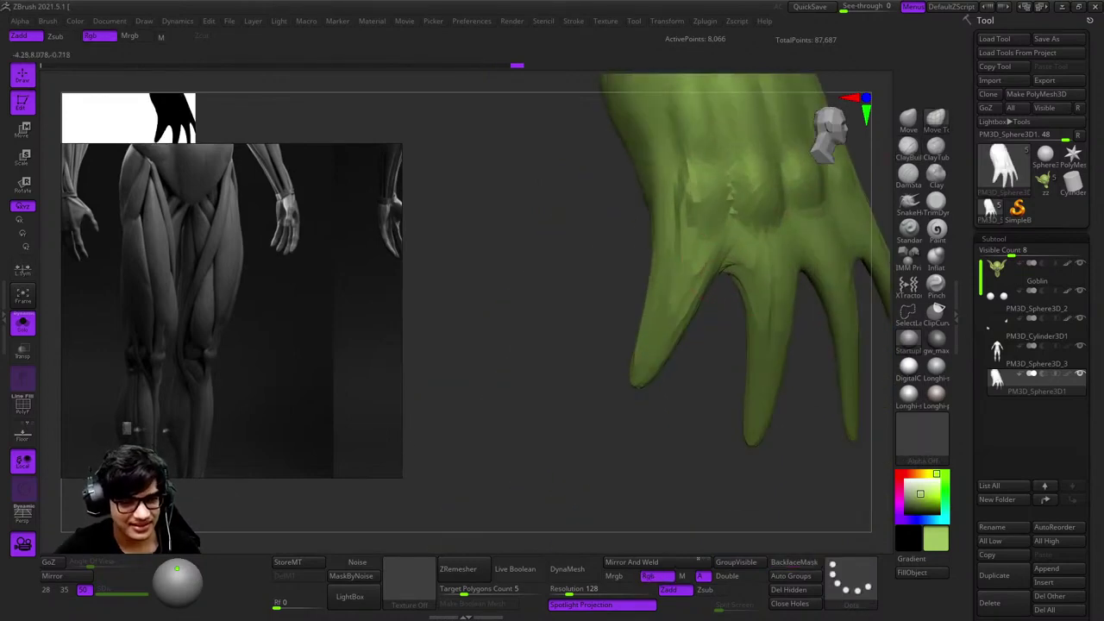
pyautogui.moveTo(741, 259); pyautogui.dragTo(720, 246)
pyautogui.moveTo(740, 241); pyautogui.dragTo(685, 327, button='right')
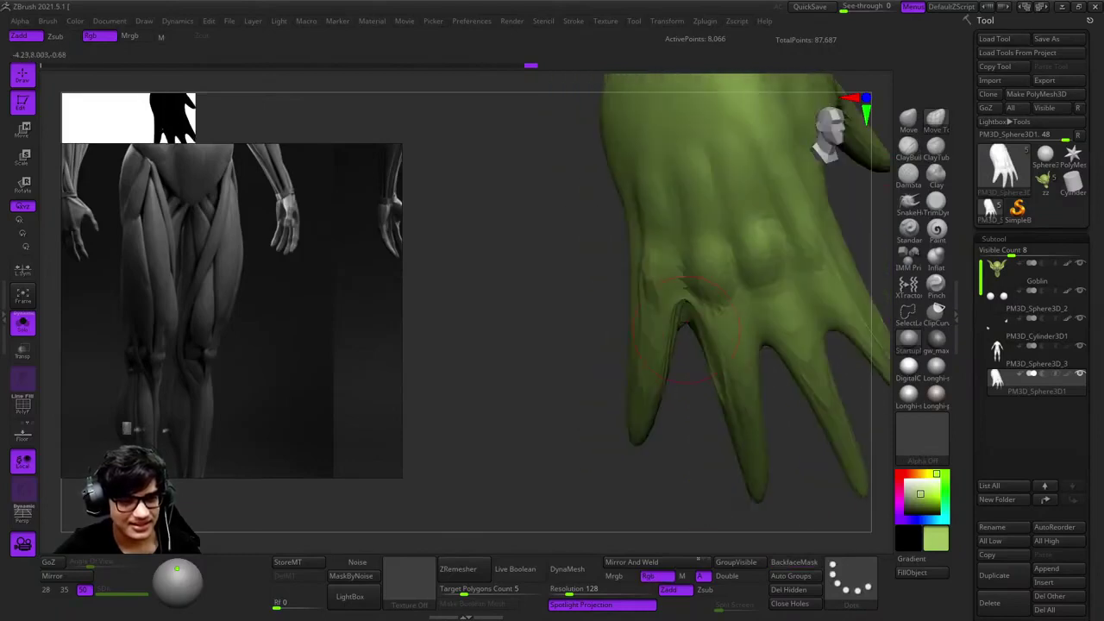
pyautogui.moveTo(776, 354); pyautogui.dragTo(769, 325)
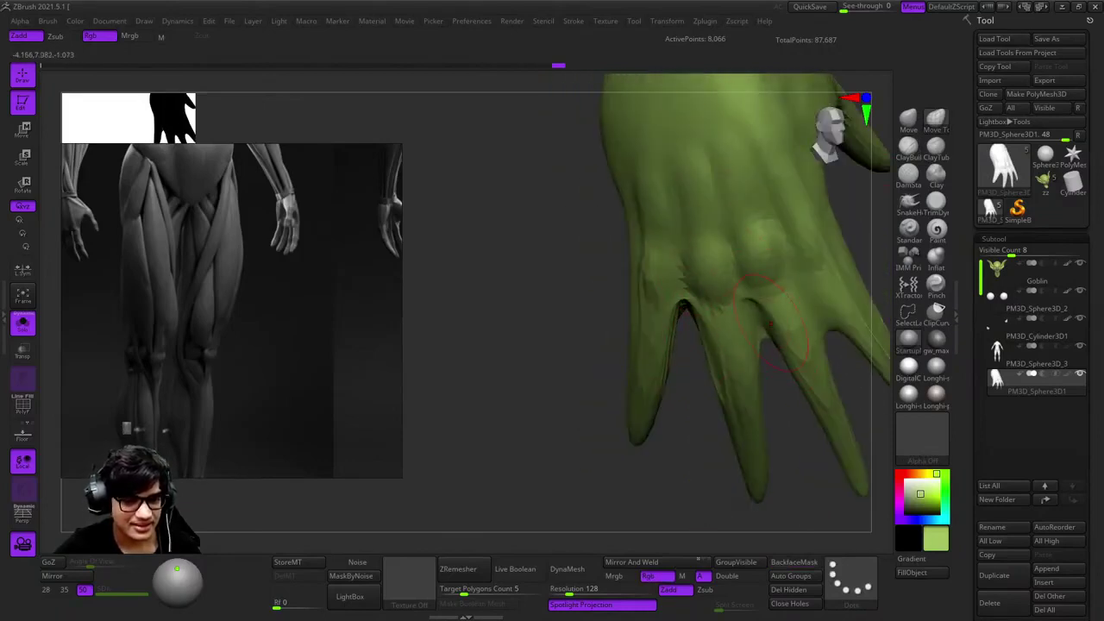
pyautogui.moveTo(769, 328)
pyautogui.mouseDown(button='right')
pyautogui.moveTo(700, 360)
pyautogui.moveTo(741, 366)
pyautogui.moveTo(743, 483)
pyautogui.moveTo(619, 498)
pyautogui.mouseUp(button='right')
# Display the hand's polyframe and try remeshing it with DynaMesh at resolution 32
pyautogui.hotkey('shift', 'f')
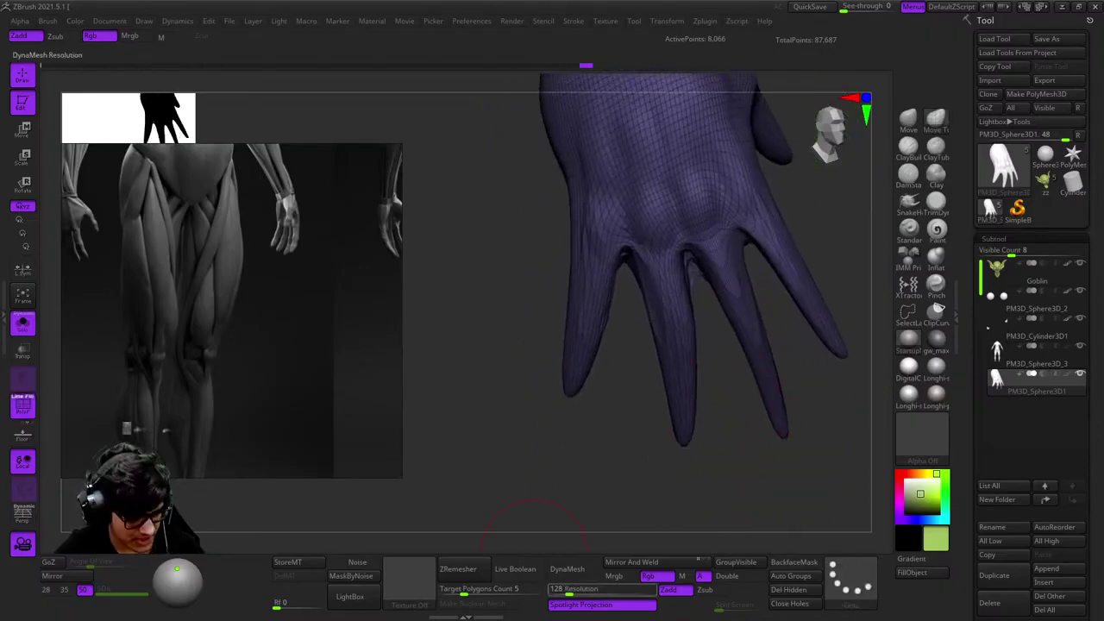
pyautogui.click(569, 589)
pyautogui.write('280')
pyautogui.press('Escape')
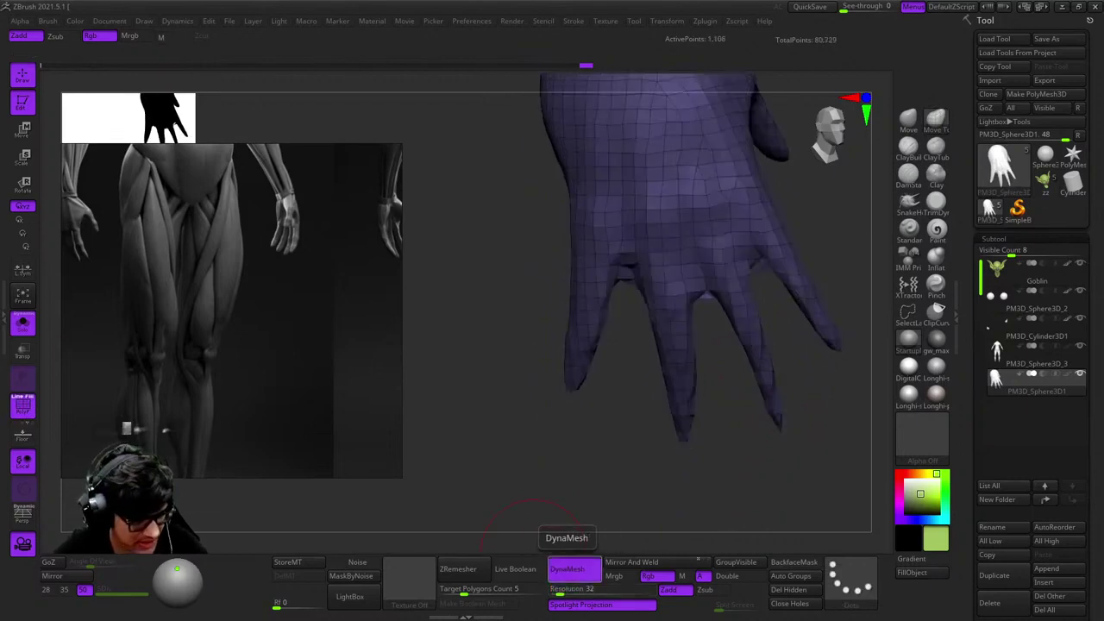
# Remesh the hand with DynaMesh at resolution 64 and inspect it with and without the polyframe
pyautogui.moveTo(570, 590); pyautogui.dragTo(565, 590)
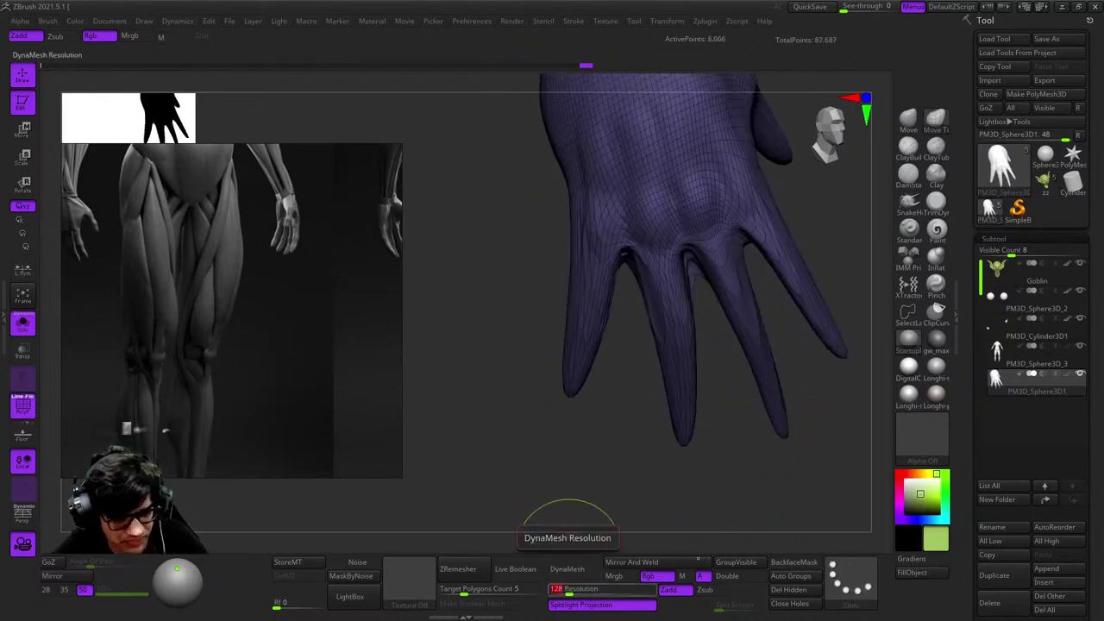
pyautogui.click(569, 569)
pyautogui.hotkey('shift', 'f')
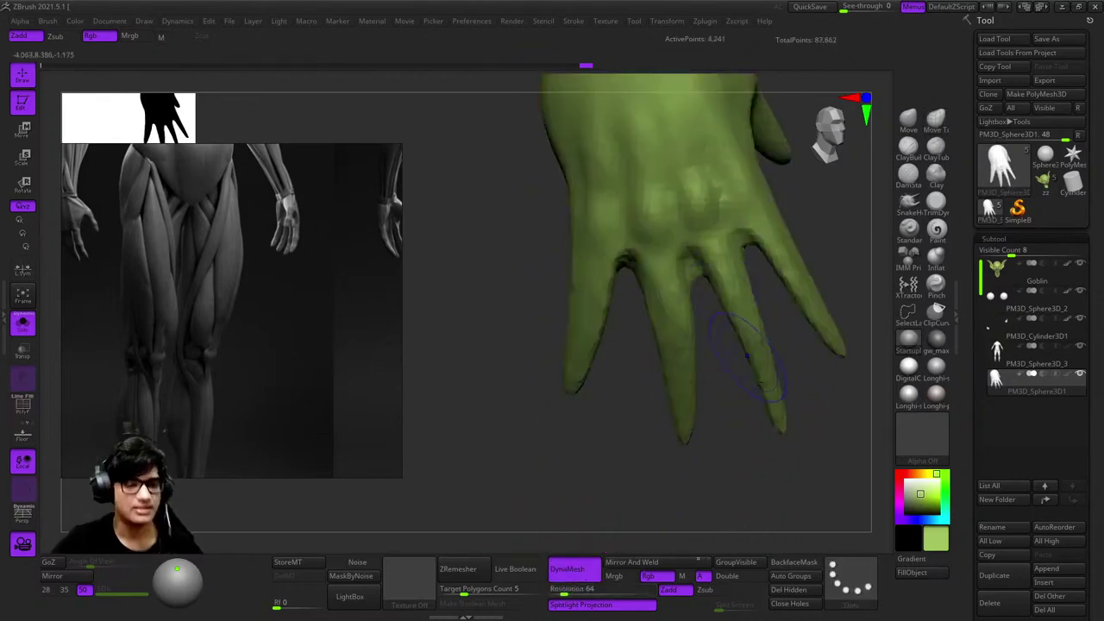
pyautogui.hotkey('shift', 'f')
# Thicken the four fingers and round out their tips with the Inflat brush, then hide the polyframe
pyautogui.moveTo(688, 295); pyautogui.dragTo(664, 302, button='right')
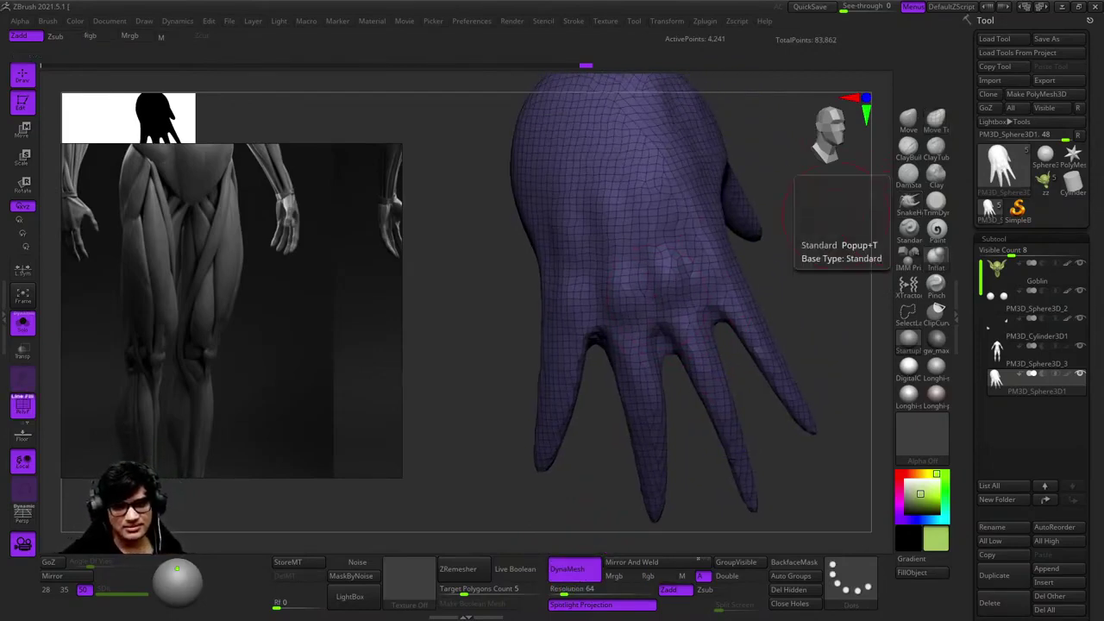
pyautogui.keyDown('alt'); pyautogui.moveTo(640, 418); pyautogui.dragTo(727, 301, button='right'); pyautogui.keyUp('alt')
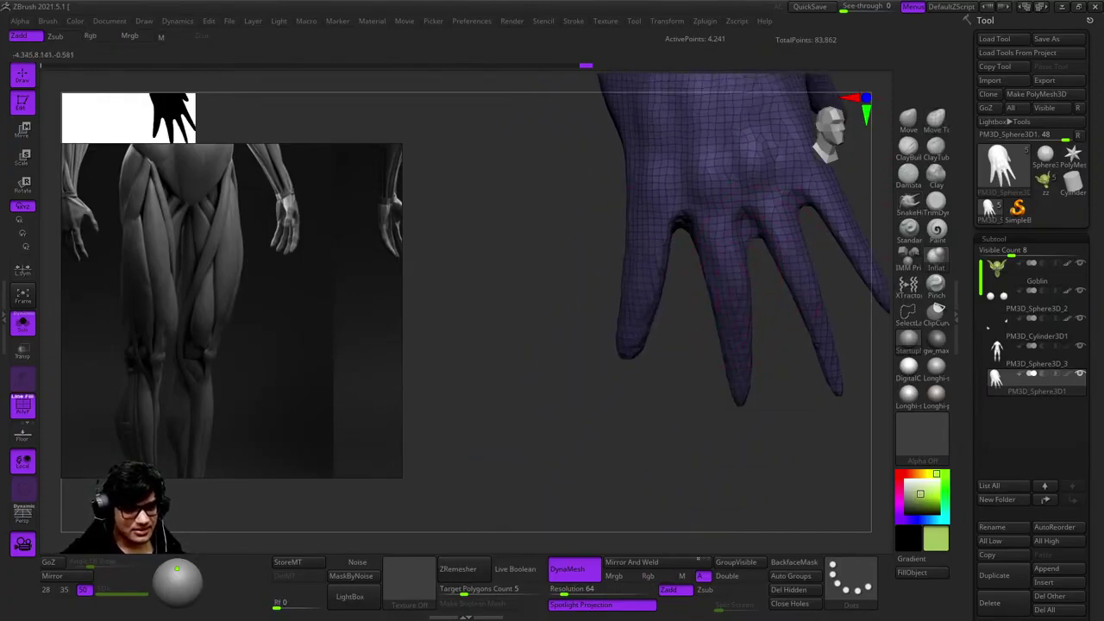
pyautogui.moveTo(727, 301); pyautogui.dragTo(668, 427, button='right')
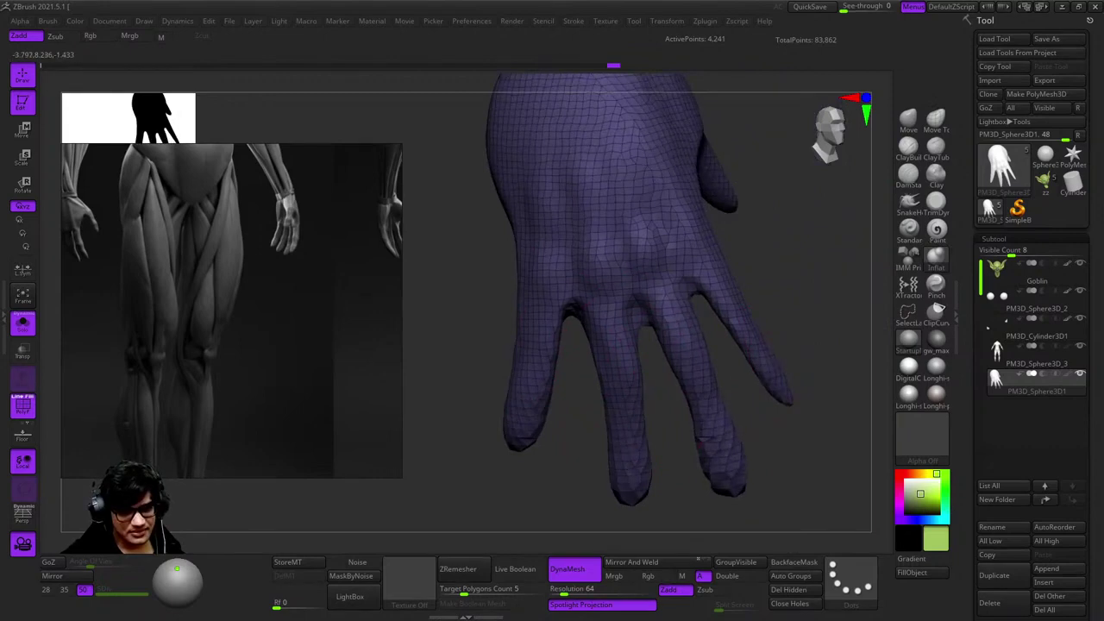
pyautogui.moveTo(669, 427)
pyautogui.mouseDown(button='right')
pyautogui.moveTo(746, 314)
pyautogui.moveTo(811, 321)
pyautogui.moveTo(750, 302)
pyautogui.moveTo(731, 244)
pyautogui.mouseUp(button='right')
pyautogui.press('space')
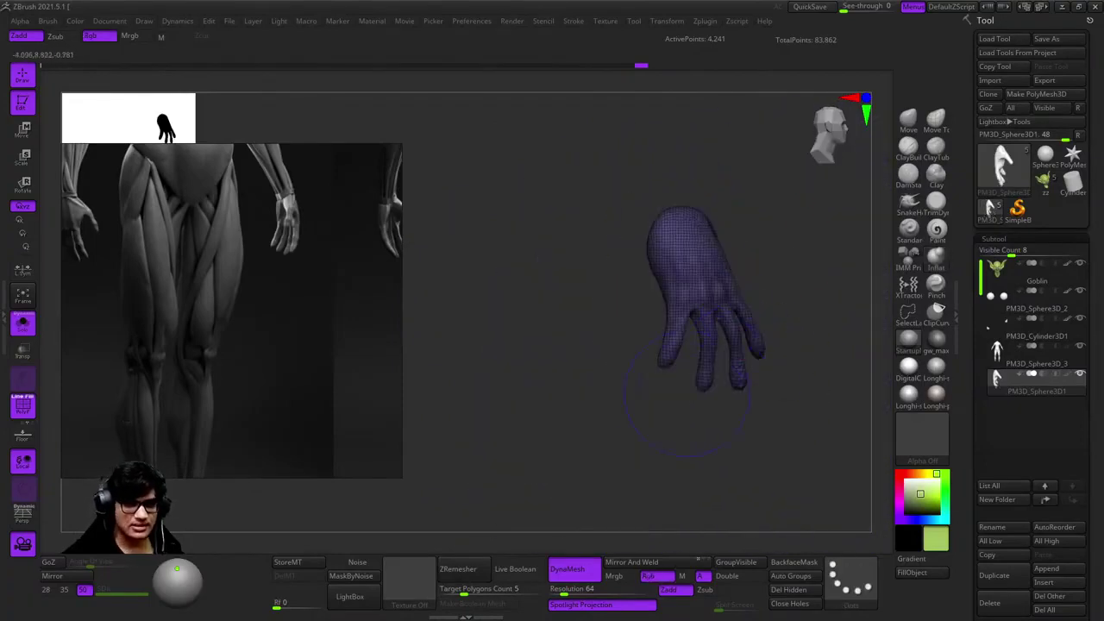
pyautogui.hotkey('shift', 'f')
pyautogui.keyDown('ctrl'); pyautogui.moveTo(714, 312); pyautogui.dragTo(716, 373, button='right'); pyautogui.keyUp('ctrl')
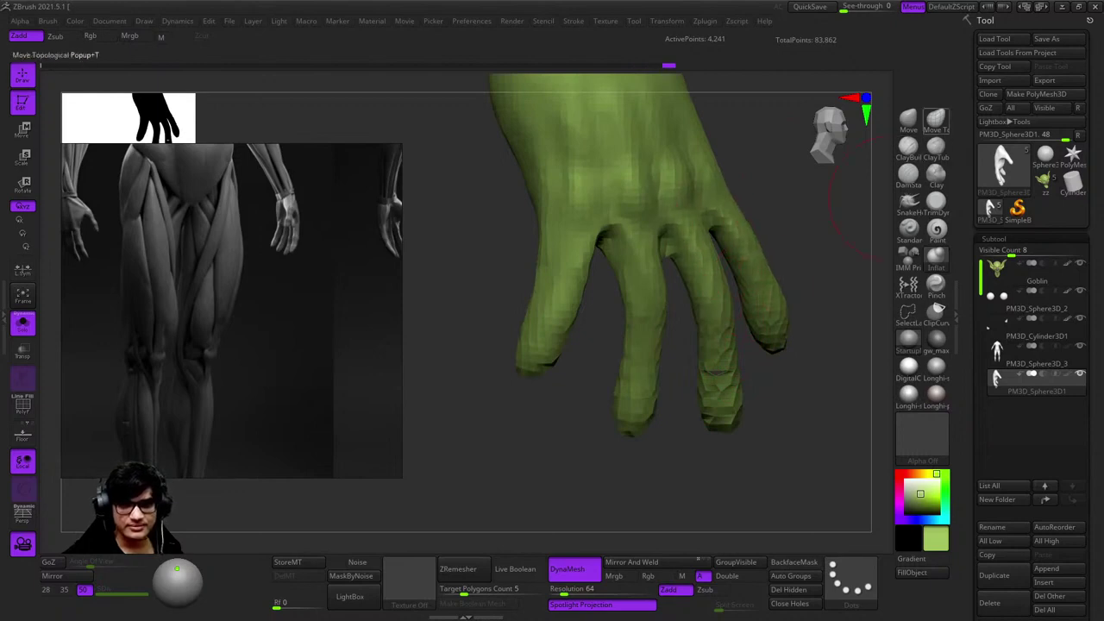
# Adjust the fingers, palm and thumb proportions with the Move Topological brush and show the whole body again
pyautogui.keyDown('ctrl'); pyautogui.moveTo(862, 207); pyautogui.dragTo(796, 256, button='right'); pyautogui.keyUp('ctrl')
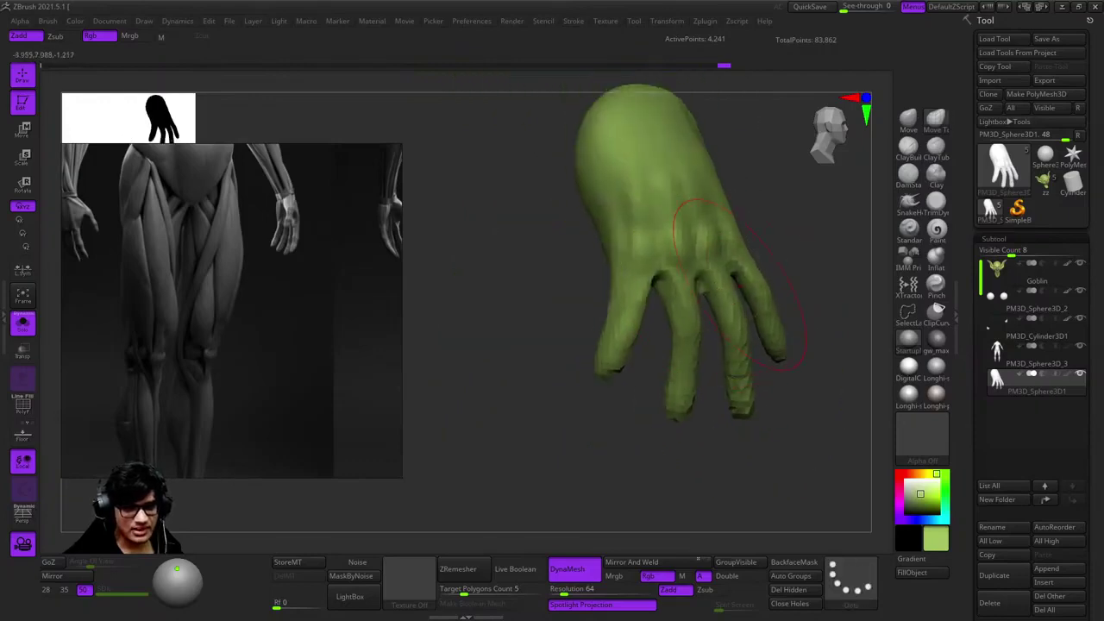
pyautogui.moveTo(739, 285); pyautogui.dragTo(738, 326, button='right')
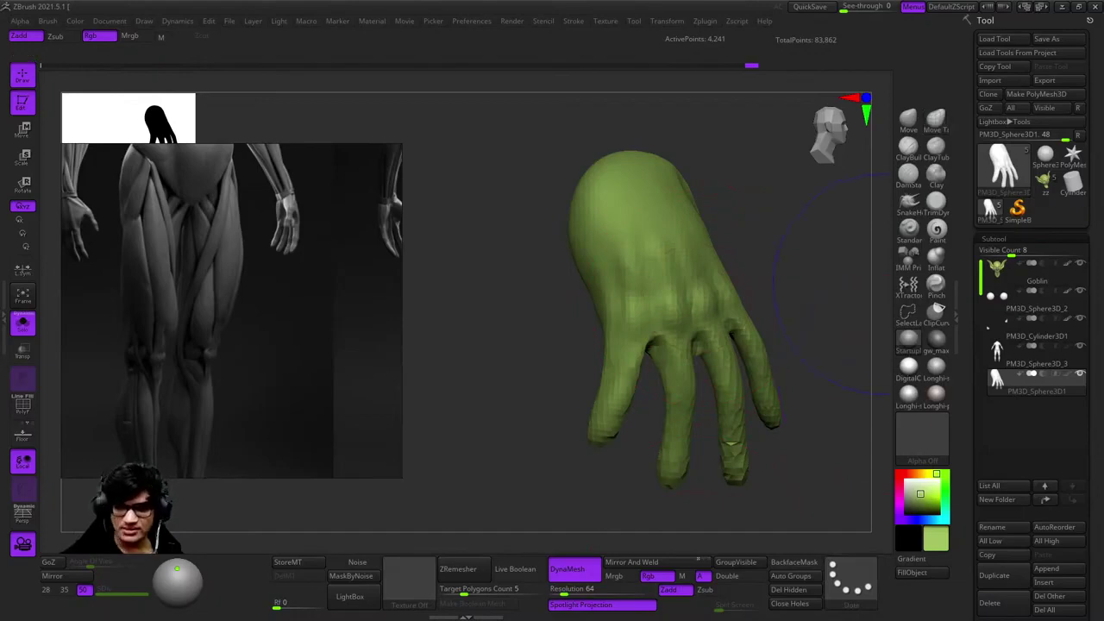
pyautogui.moveTo(781, 225)
pyautogui.mouseDown(button='right')
pyautogui.moveTo(700, 258)
pyautogui.moveTo(720, 345)
pyautogui.moveTo(736, 351)
pyautogui.mouseUp(button='right')
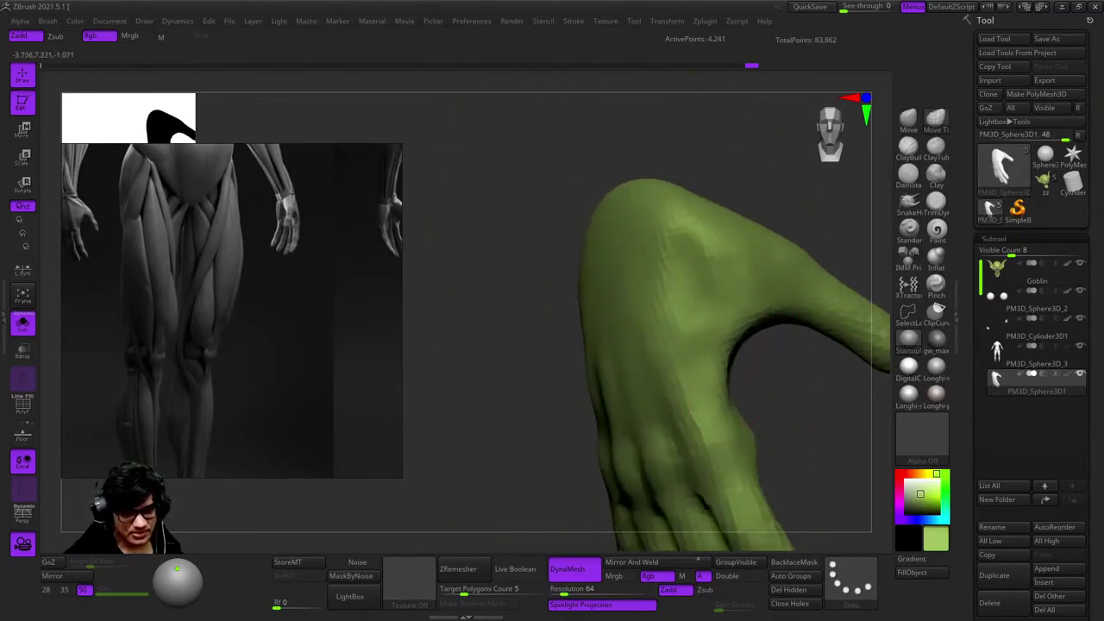
pyautogui.moveTo(607, 247)
pyautogui.mouseDown(button='right')
pyautogui.moveTo(592, 328)
pyautogui.moveTo(759, 311)
pyautogui.moveTo(660, 267)
pyautogui.moveTo(592, 295)
pyautogui.mouseUp(button='right')
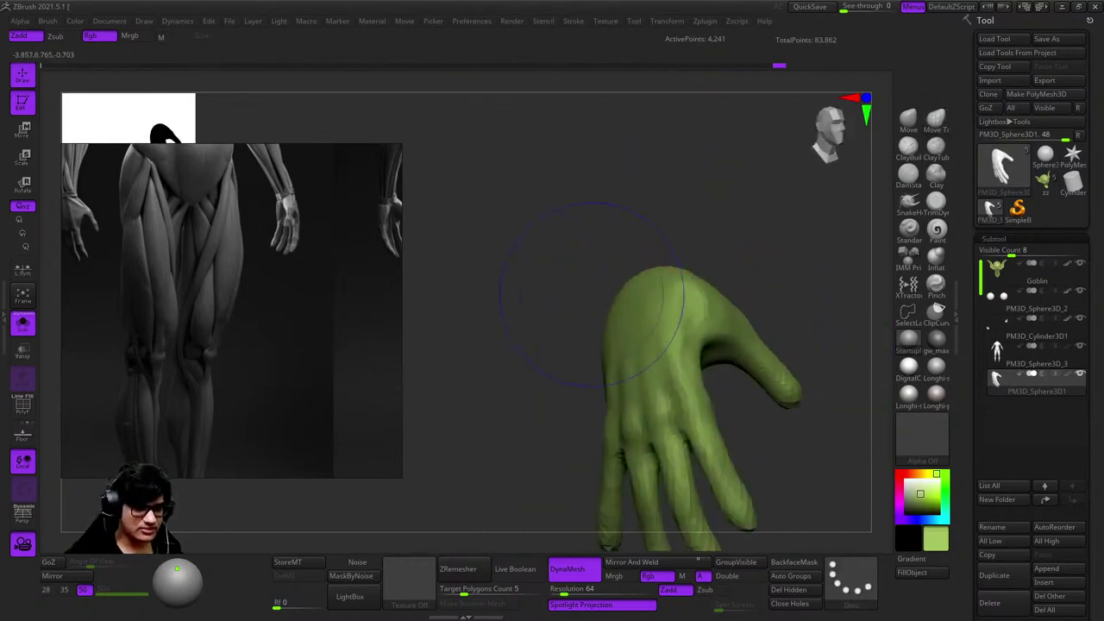
pyautogui.moveTo(441, 362); pyautogui.dragTo(684, 302, button='right')
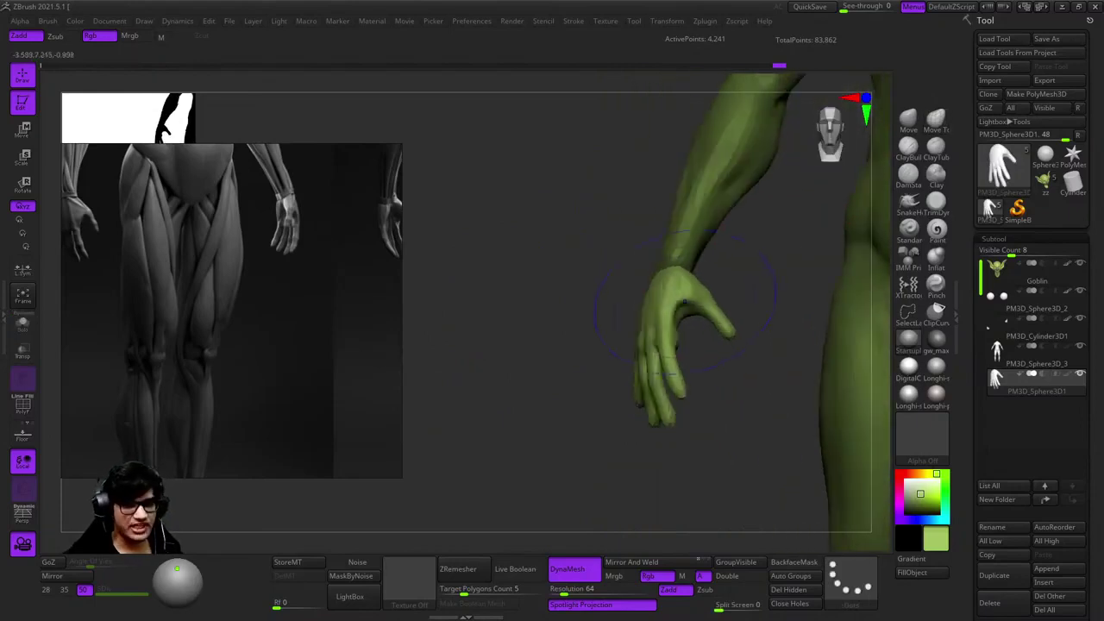
# Mask the palm and thumb and reposition the unmasked fingers with the transform gizmo
pyautogui.moveTo(660, 258); pyautogui.dragTo(584, 435, button='right')
pyautogui.hotkey('shift', 'f')
pyautogui.hotkey('shift', 'f')
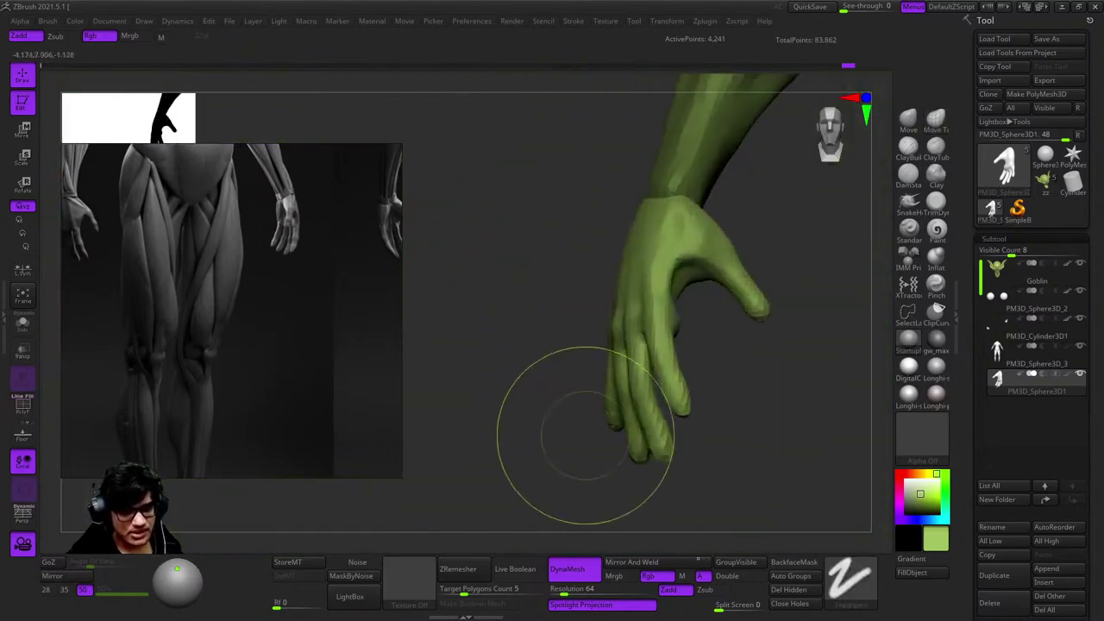
pyautogui.keyDown('ctrl'); pyautogui.moveTo(550, 478); pyautogui.dragTo(695, 290); pyautogui.keyUp('ctrl')
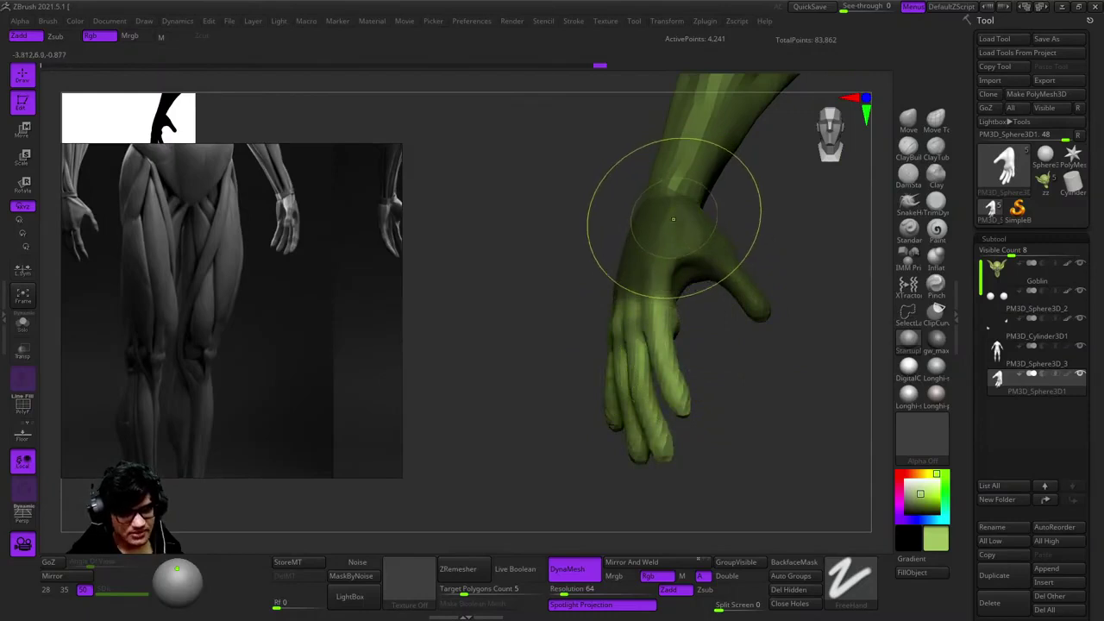
pyautogui.press('w')
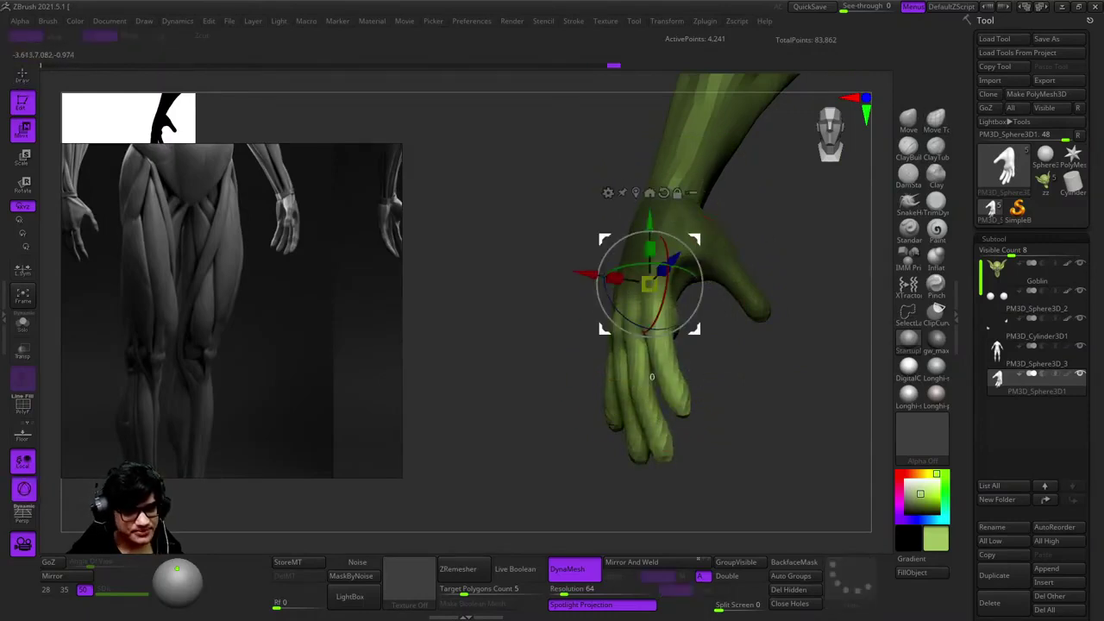
pyautogui.moveTo(604, 285); pyautogui.dragTo(595, 307)
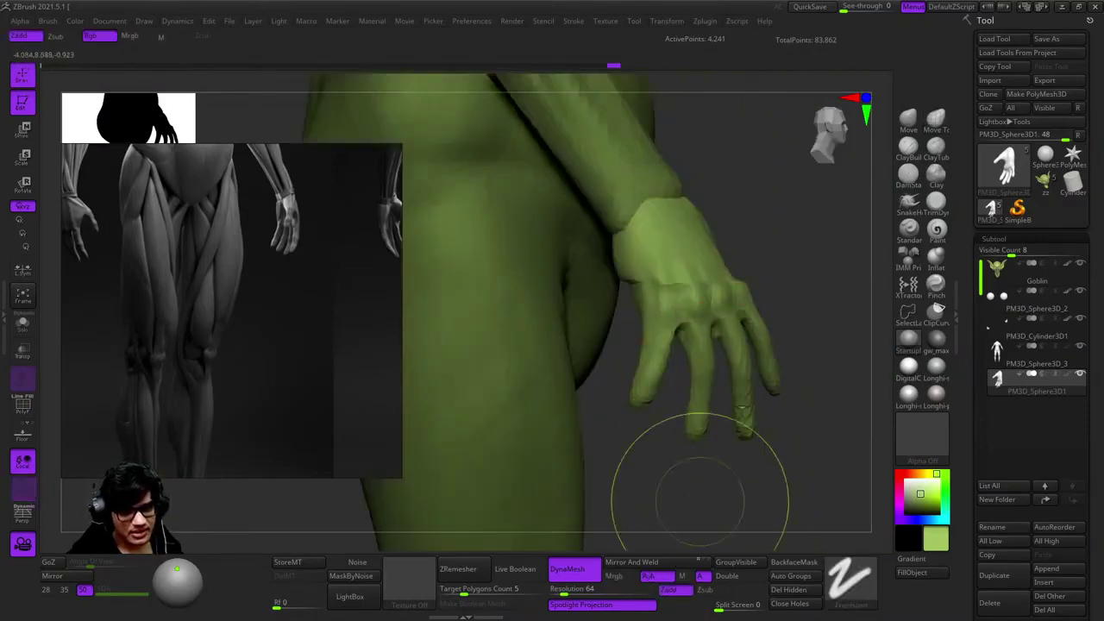
# Build up the palm side of the hand with ClayBuildup, keeping backface masking enabled
pyautogui.moveTo(699, 496)
pyautogui.mouseDown()
pyautogui.moveTo(595, 401)
pyautogui.moveTo(587, 362)
pyautogui.moveTo(604, 297)
pyautogui.moveTo(645, 275)
pyautogui.moveTo(655, 285)
pyautogui.moveTo(638, 259)
pyautogui.moveTo(646, 226)
pyautogui.moveTo(604, 345)
pyautogui.moveTo(651, 258)
pyautogui.mouseUp()
pyautogui.press('space')
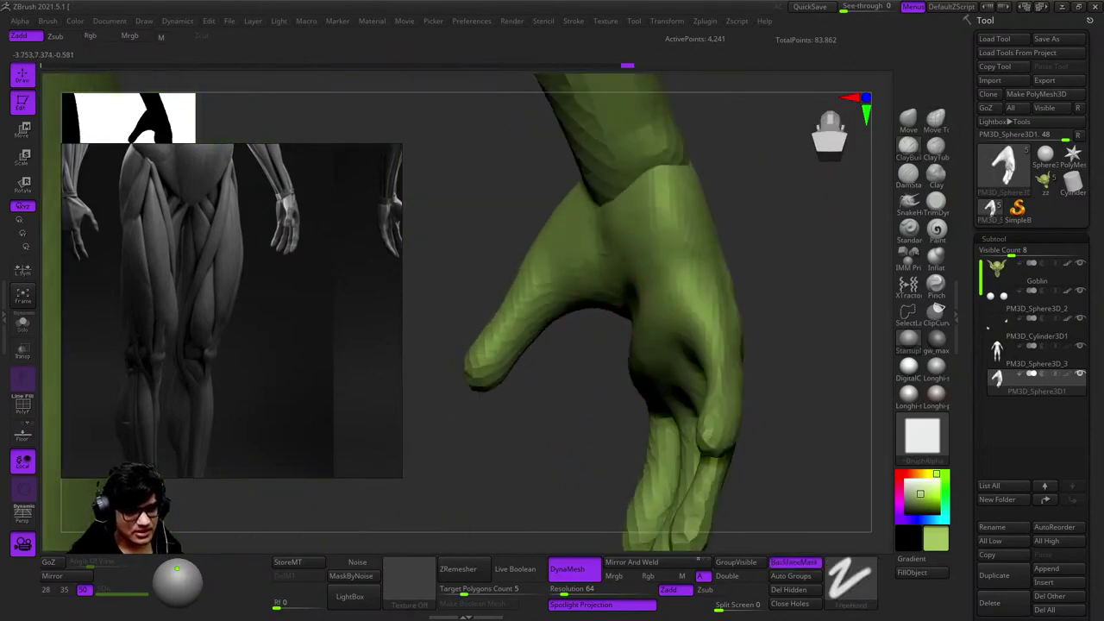
pyautogui.moveTo(604, 365)
pyautogui.mouseDown()
pyautogui.moveTo(664, 297)
pyautogui.moveTo(751, 365)
pyautogui.mouseUp()
pyautogui.moveTo(683, 317)
pyautogui.mouseDown()
pyautogui.moveTo(683, 328)
pyautogui.moveTo(676, 320)
pyautogui.mouseUp()
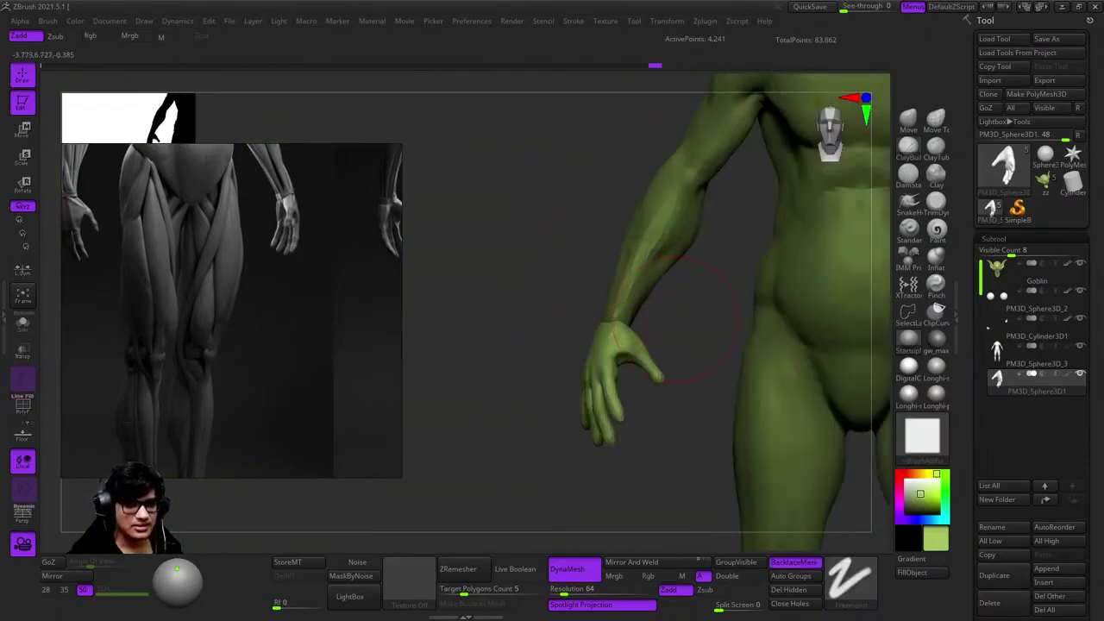
# Reshape the palm, thumb and wrist end of the hand to fit the forearm better
pyautogui.press('b')
pyautogui.press('p')
pyautogui.press('a')
pyautogui.moveTo(789, 263); pyautogui.dragTo(630, 267)
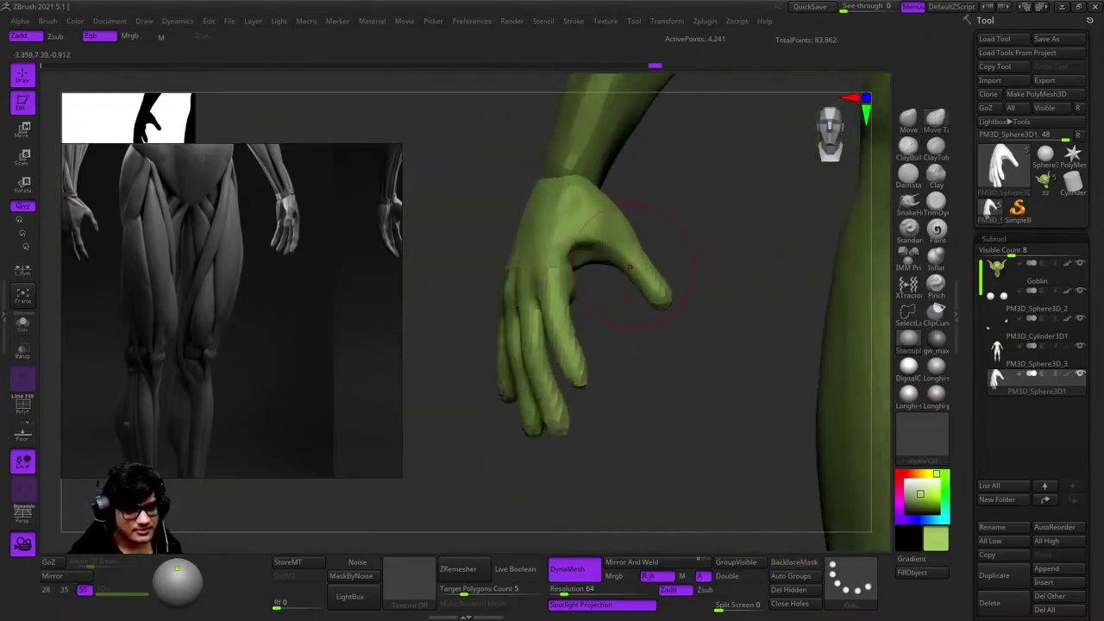
pyautogui.moveTo(552, 142)
pyautogui.mouseDown()
pyautogui.moveTo(592, 173)
pyautogui.moveTo(677, 289)
pyautogui.mouseUp()
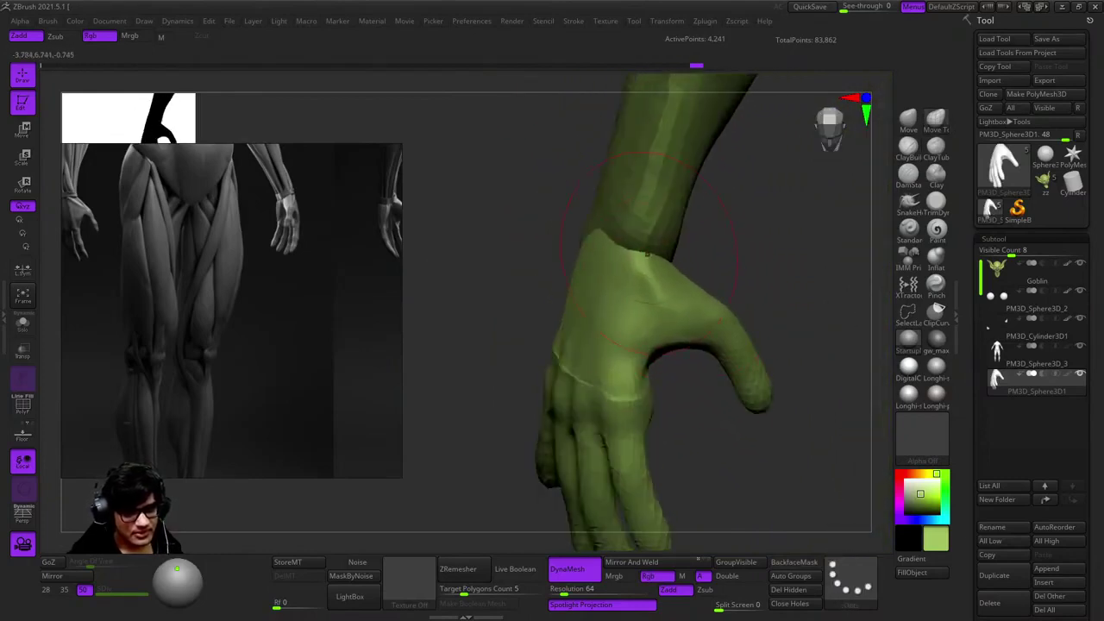
pyautogui.moveTo(647, 254); pyautogui.dragTo(573, 423)
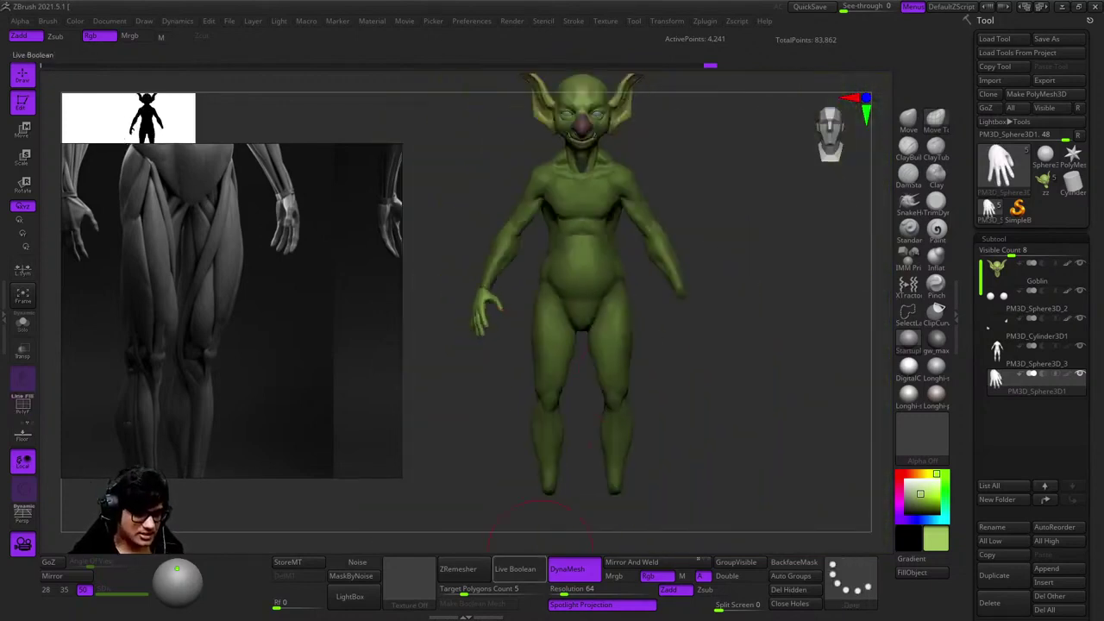
# Mirror the hand to the other arm and rotate both hands with the transform gizmo
pyautogui.moveTo(733, 399); pyautogui.dragTo(603, 278)
pyautogui.press('w')
pyautogui.moveTo(603, 324); pyautogui.dragTo(558, 331)
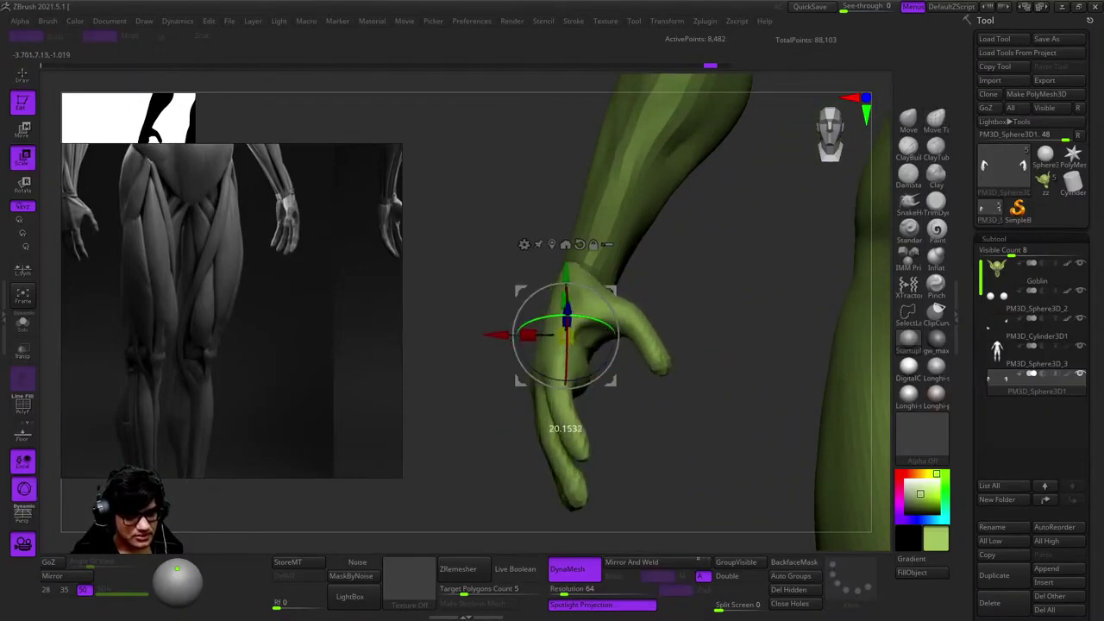
pyautogui.press('q')
pyautogui.press('f')
pyautogui.keyDown('ctrl'); pyautogui.moveTo(493, 284); pyautogui.dragTo(595, 336, button='right'); pyautogui.keyUp('ctrl')
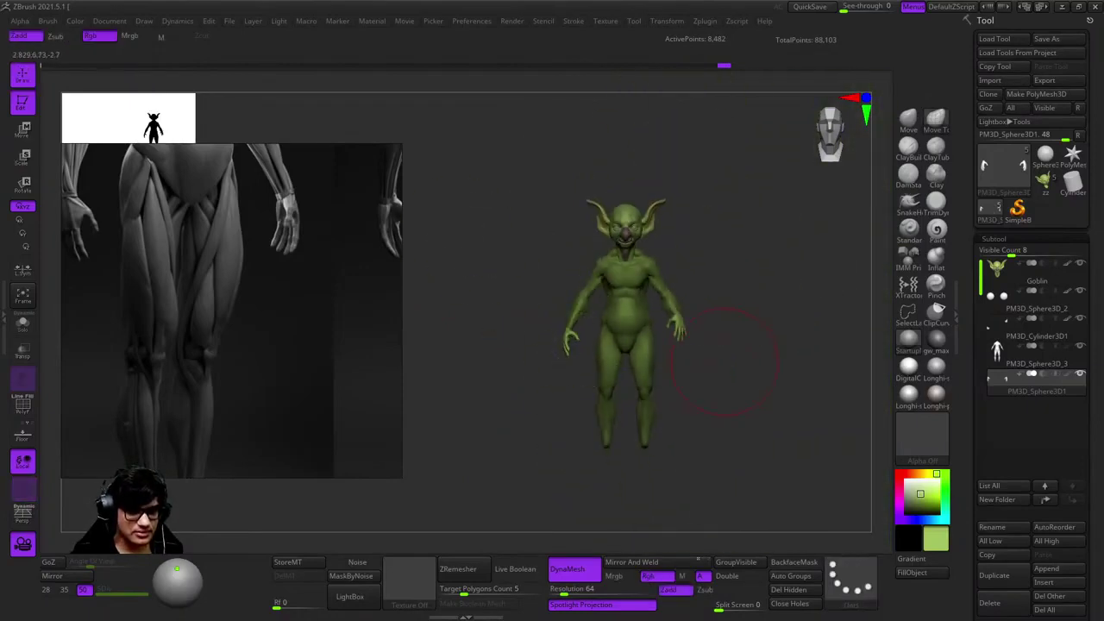
pyautogui.keyDown('ctrl'); pyautogui.moveTo(681, 336); pyautogui.dragTo(681, 320, button='right'); pyautogui.keyUp('ctrl')
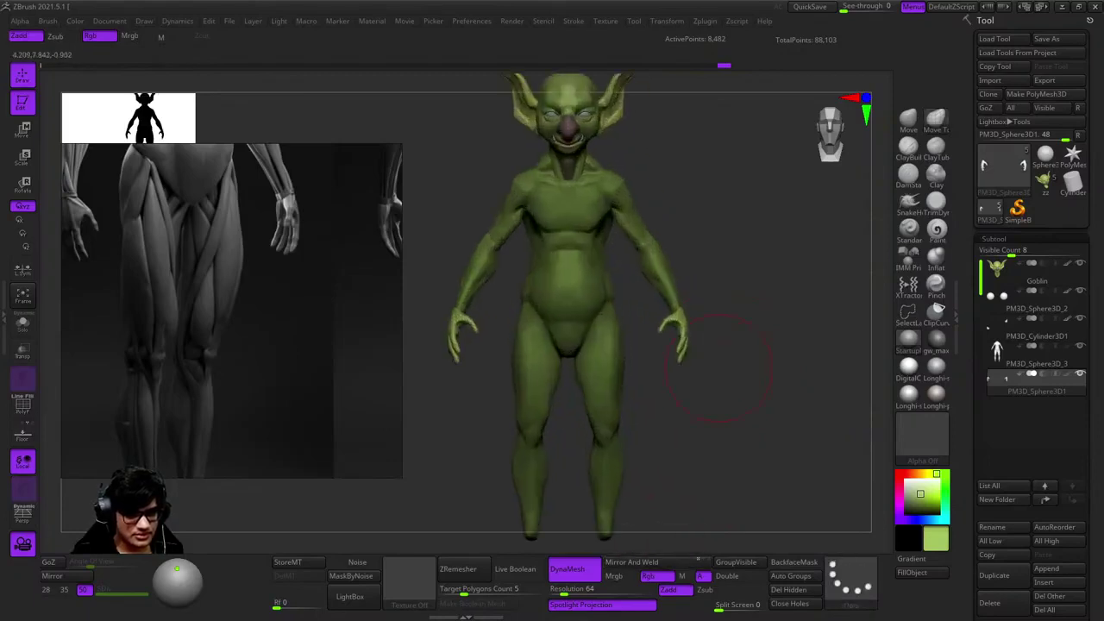
# Rotate the hands with the transform gizmo so they follow the forearms in the side view
pyautogui.press('w')
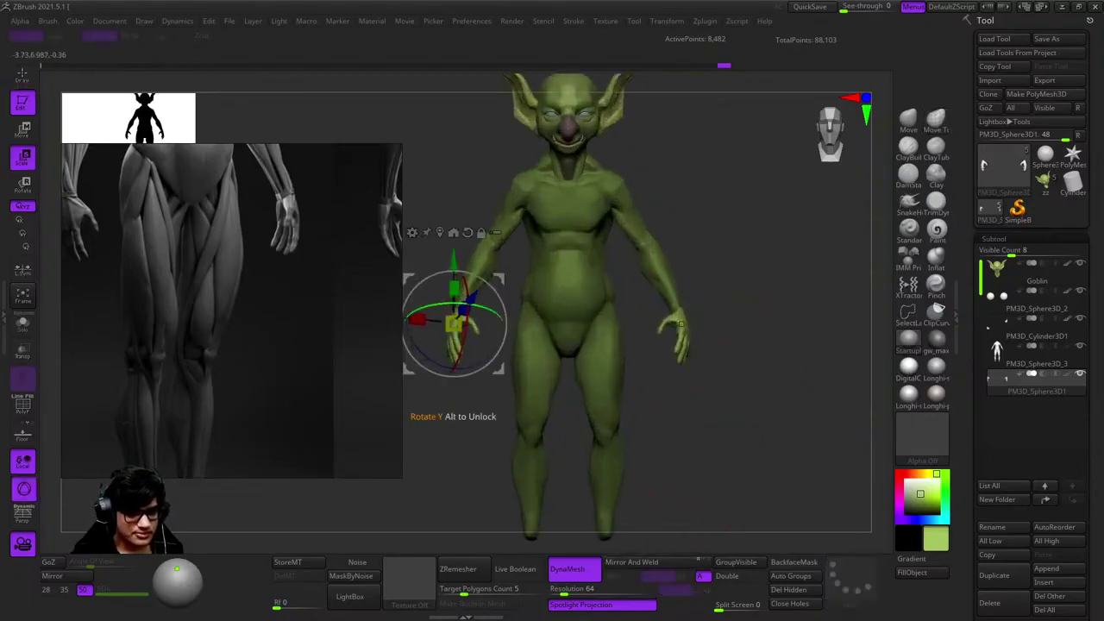
pyautogui.press('q')
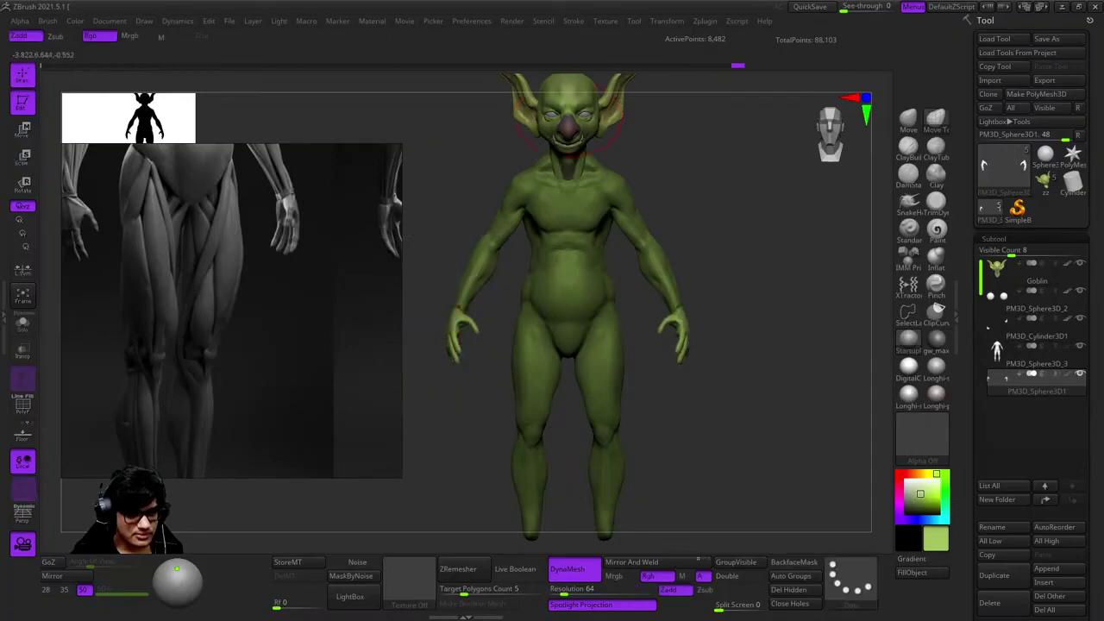
pyautogui.moveTo(656, 405); pyautogui.dragTo(719, 406)
pyautogui.press('w')
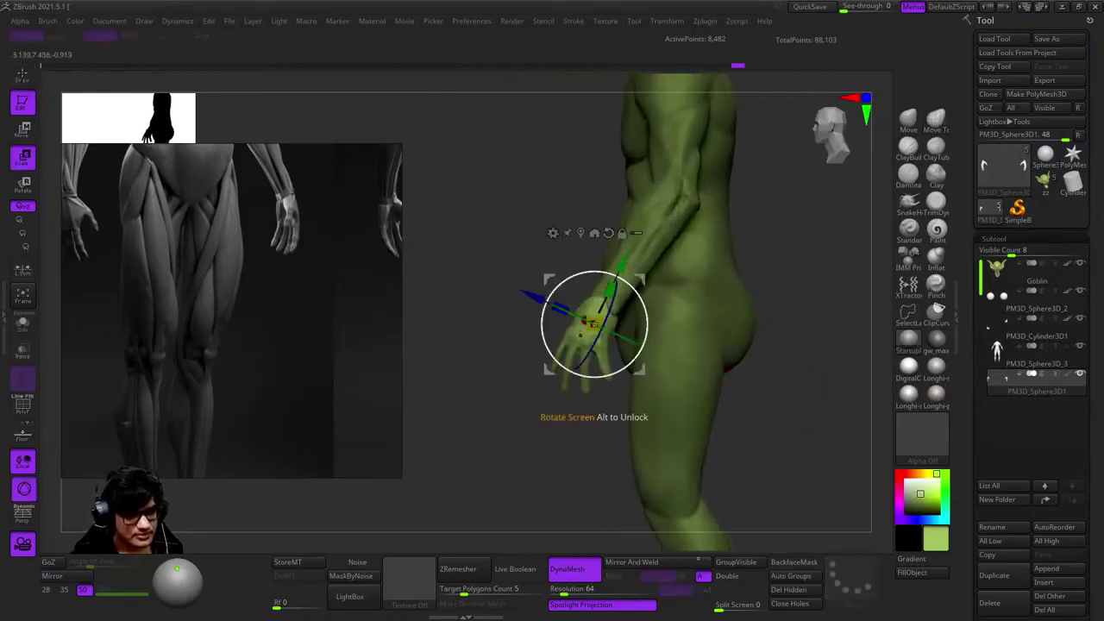
pyautogui.press('q')
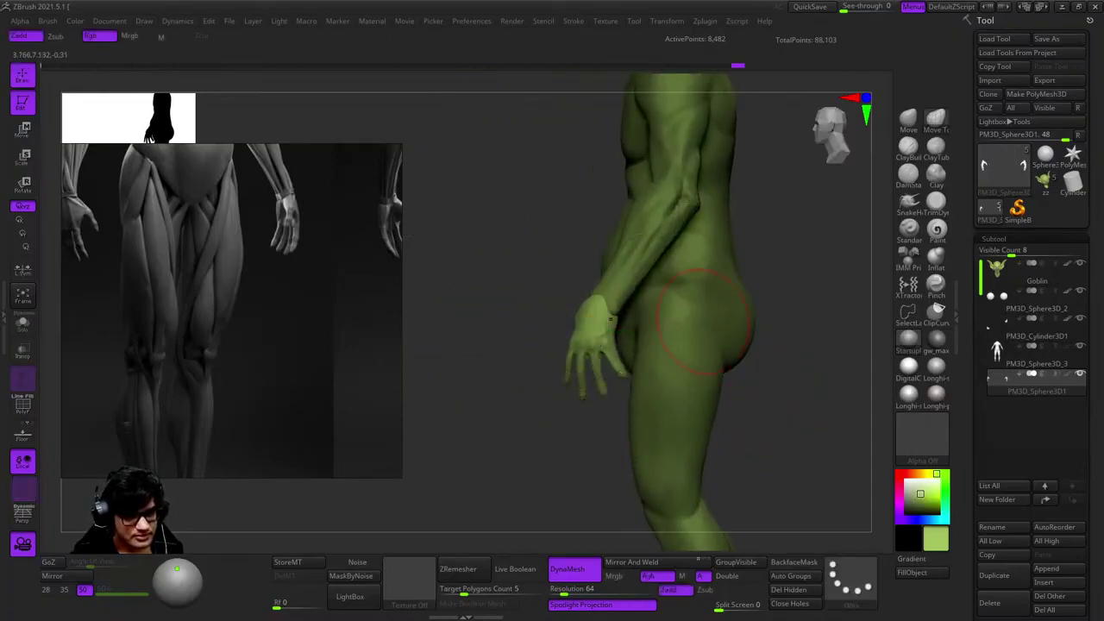
# Reshape the wrist ends and backs of the hands so they meet the forearms cleanly
pyautogui.moveTo(827, 397); pyautogui.dragTo(789, 370)
pyautogui.keyDown('ctrl'); pyautogui.moveTo(788, 369); pyautogui.dragTo(777, 328, button='right'); pyautogui.keyUp('ctrl')
pyautogui.moveTo(776, 328)
pyautogui.mouseDown()
pyautogui.moveTo(640, 296)
pyautogui.moveTo(875, 197)
pyautogui.moveTo(714, 284)
pyautogui.moveTo(641, 283)
pyautogui.mouseUp()
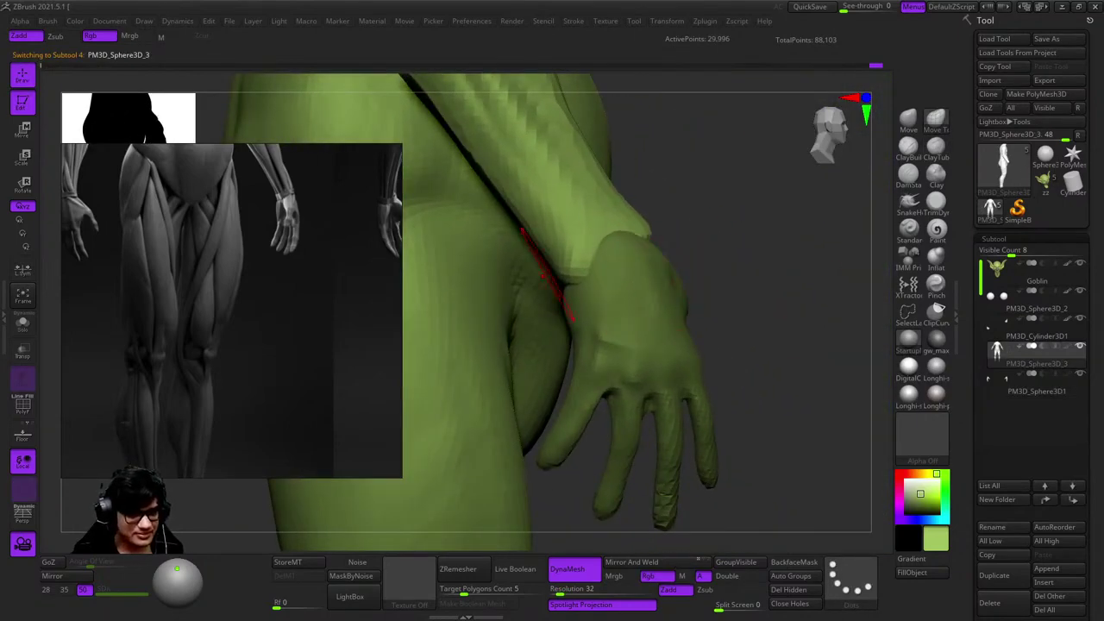
pyautogui.keyDown('alt'); pyautogui.click(578, 312); pyautogui.keyUp('alt')
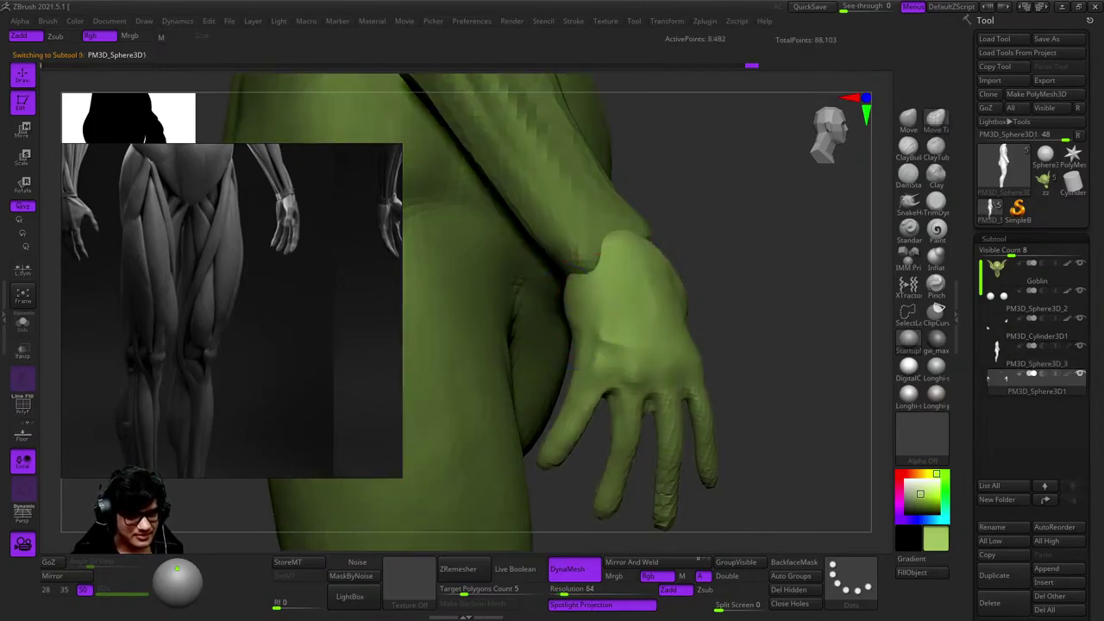
pyautogui.moveTo(577, 312)
pyautogui.mouseDown(button='right')
pyautogui.moveTo(653, 291)
pyautogui.moveTo(643, 297)
pyautogui.mouseUp(button='right')
pyautogui.rightClick(653, 296)
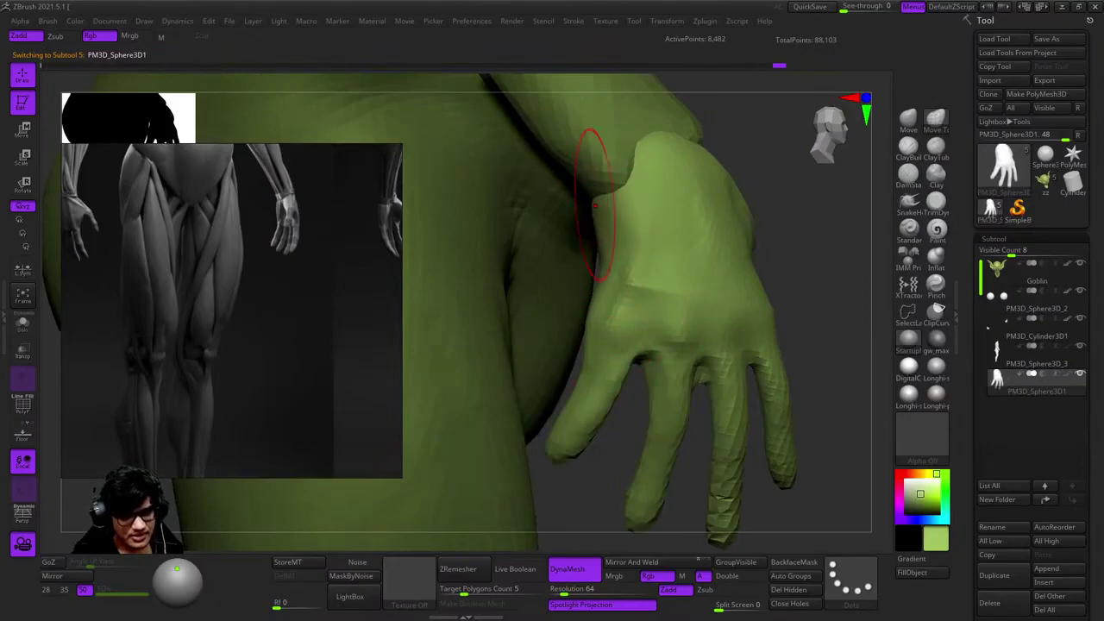
pyautogui.moveTo(616, 173)
pyautogui.mouseDown(button='right')
pyautogui.moveTo(578, 220)
pyautogui.moveTo(506, 247)
pyautogui.moveTo(715, 271)
pyautogui.moveTo(608, 315)
pyautogui.moveTo(664, 369)
pyautogui.moveTo(634, 309)
pyautogui.moveTo(636, 328)
pyautogui.mouseUp(button='right')
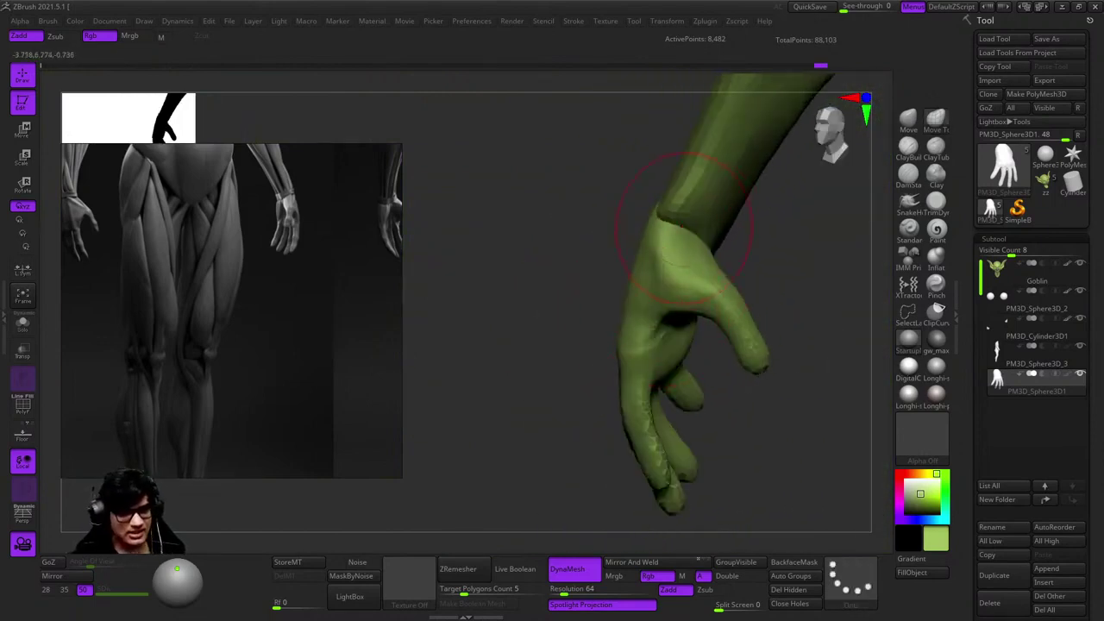
pyautogui.moveTo(684, 226)
pyautogui.keyDown('ctrl'); pyautogui.mouseDown(button='right')
pyautogui.moveTo(690, 250)
pyautogui.moveTo(629, 283)
pyautogui.moveTo(631, 352)
pyautogui.moveTo(665, 394)
pyautogui.moveTo(690, 306)
pyautogui.moveTo(647, 337)
pyautogui.moveTo(695, 392)
pyautogui.moveTo(665, 469)
pyautogui.mouseUp(button='right'); pyautogui.keyUp('ctrl')
pyautogui.press('space')
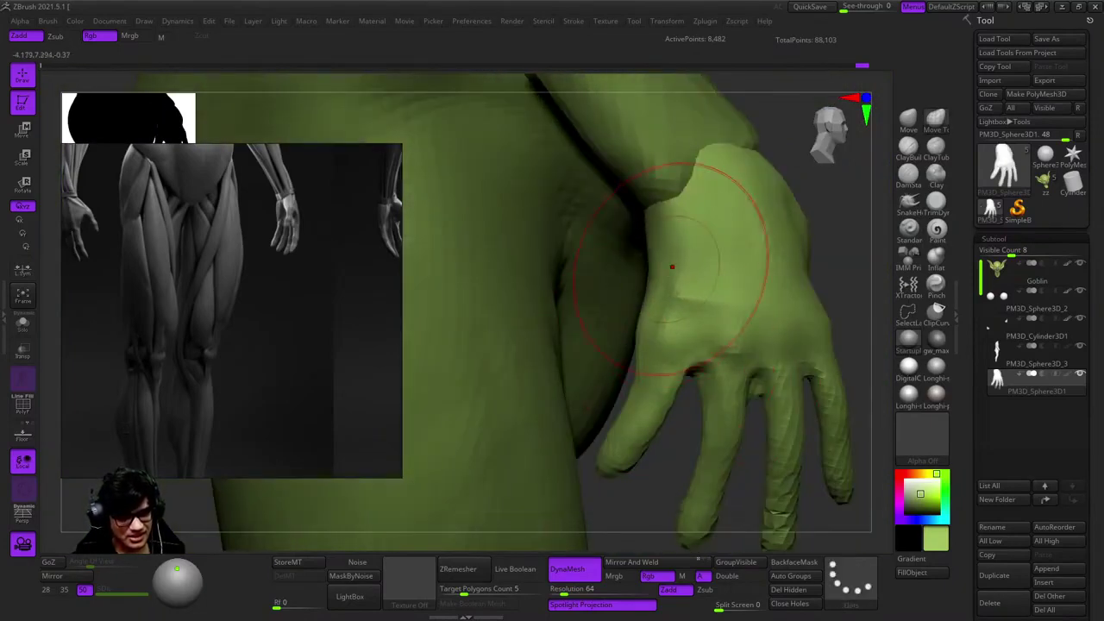
# Refine and smooth the fingers, working from behind and below the hand
pyautogui.moveTo(604, 431)
pyautogui.mouseDown(button='right')
pyautogui.moveTo(530, 406)
pyautogui.moveTo(670, 370)
pyautogui.moveTo(646, 439)
pyautogui.moveTo(668, 347)
pyautogui.mouseUp(button='right')
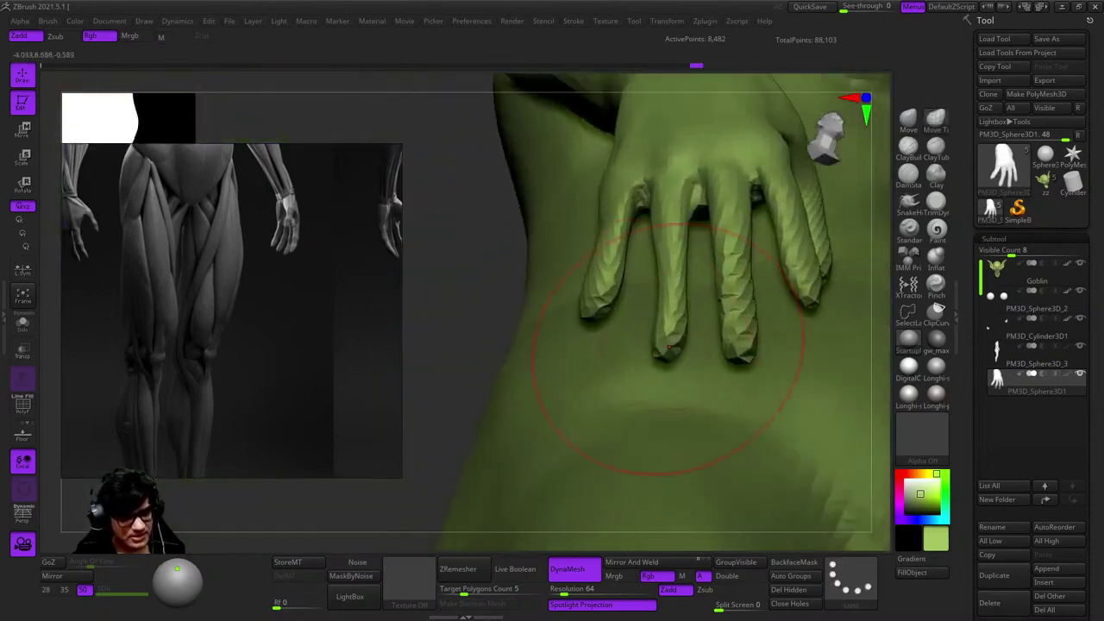
pyautogui.moveTo(750, 348); pyautogui.dragTo(763, 332, button='right')
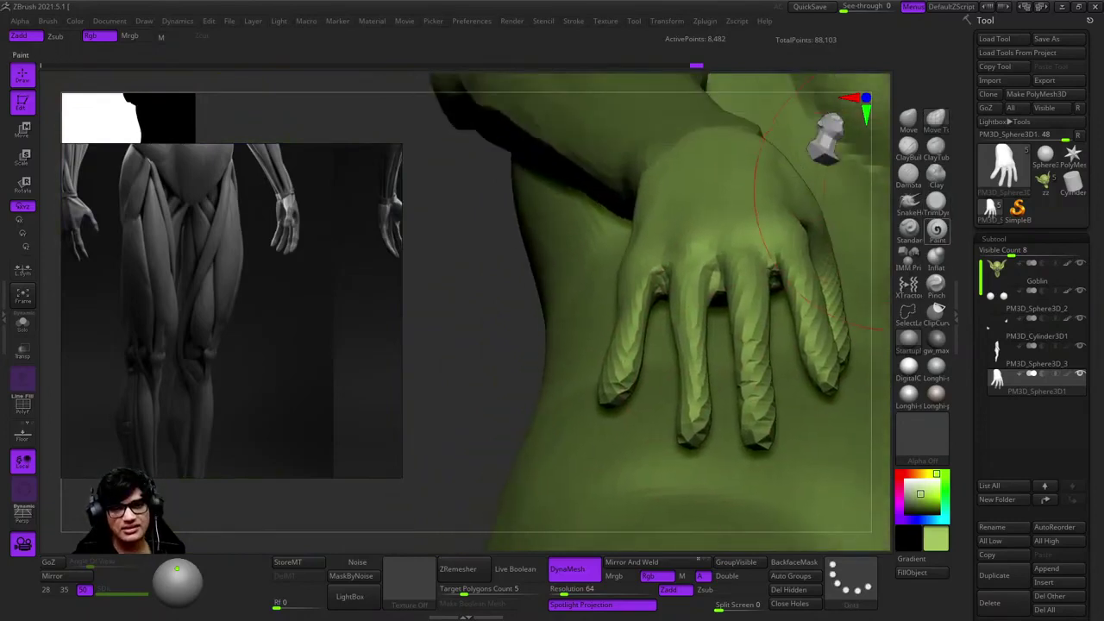
pyautogui.keyDown('shift'); pyautogui.moveTo(690, 349); pyautogui.dragTo(680, 330); pyautogui.keyUp('shift')
pyautogui.moveTo(685, 400)
pyautogui.mouseDown(button='right')
pyautogui.moveTo(780, 409)
pyautogui.moveTo(739, 247)
pyautogui.mouseUp(button='right')
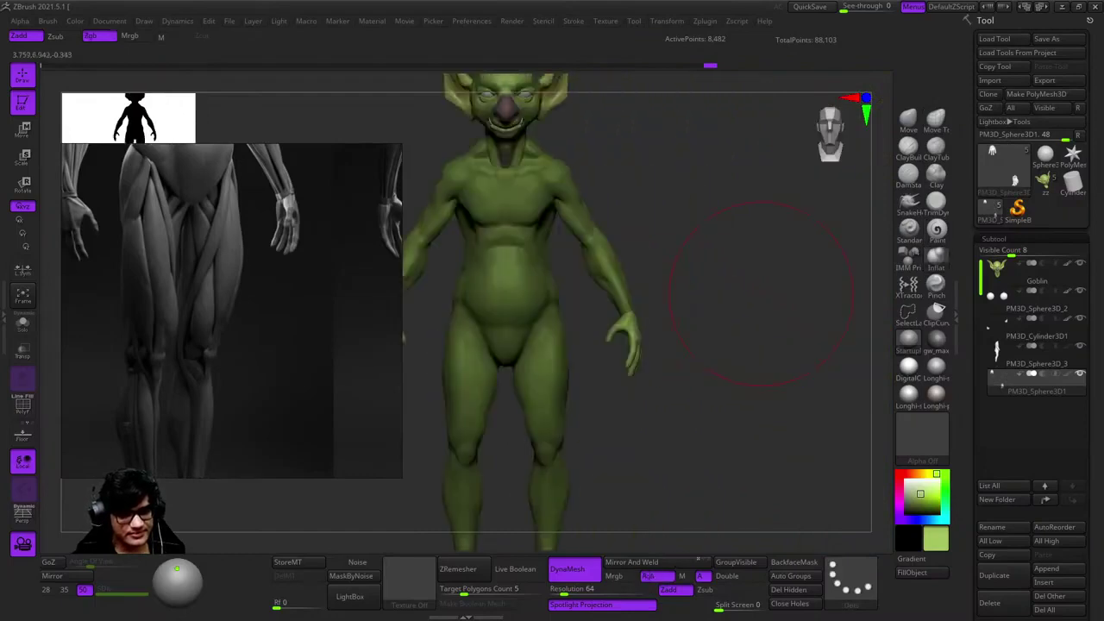
# Adjust the hands at the wrists with the transform gizmo and remesh them with DynaMesh at resolution 64
pyautogui.moveTo(735, 296)
pyautogui.mouseDown(button='right')
pyautogui.moveTo(739, 333)
pyautogui.moveTo(777, 336)
pyautogui.moveTo(750, 332)
pyautogui.moveTo(712, 299)
pyautogui.mouseUp(button='right')
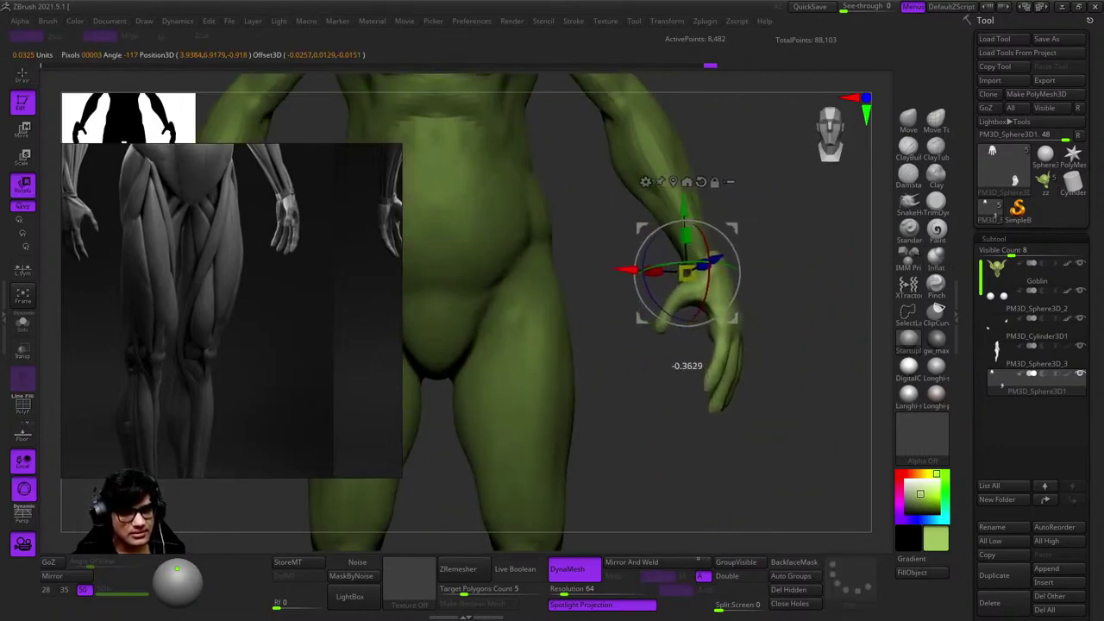
pyautogui.press('q')
pyautogui.moveTo(678, 365)
pyautogui.keyDown('alt'); pyautogui.mouseDown(button='right')
pyautogui.moveTo(665, 423)
pyautogui.moveTo(638, 328)
pyautogui.moveTo(715, 308)
pyautogui.moveTo(715, 419)
pyautogui.moveTo(685, 406)
pyautogui.moveTo(721, 384)
pyautogui.mouseUp(button='right'); pyautogui.keyUp('alt')
pyautogui.press('w')
pyautogui.press('q')
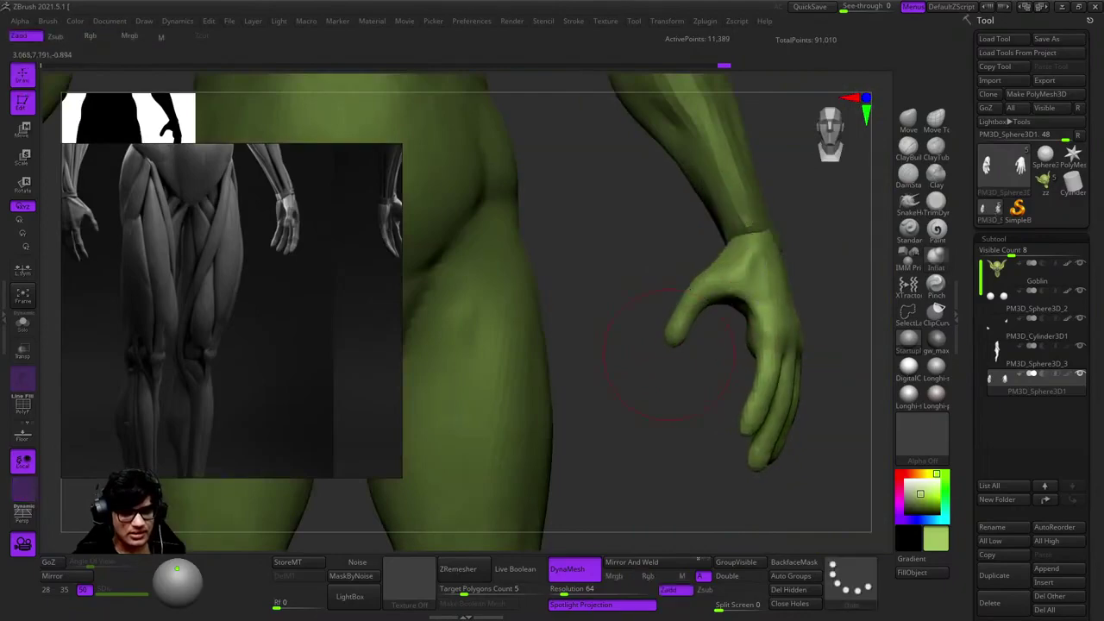
pyautogui.press('f')
pyautogui.keyDown('alt'); pyautogui.moveTo(780, 199); pyautogui.dragTo(780, 362, button='right'); pyautogui.keyUp('alt')
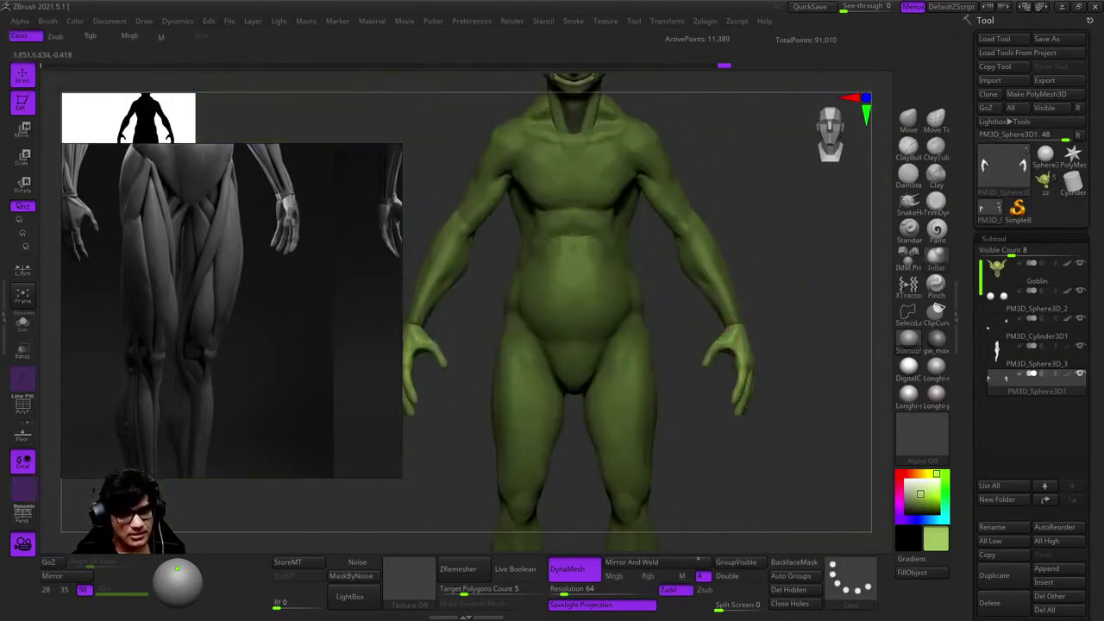
# Select the body subtool and thicken the forearms toward the wrists with the Inflat brush
pyautogui.hotkey('shift', 'f')
pyautogui.hotkey('shift', 'f')
pyautogui.press('b')
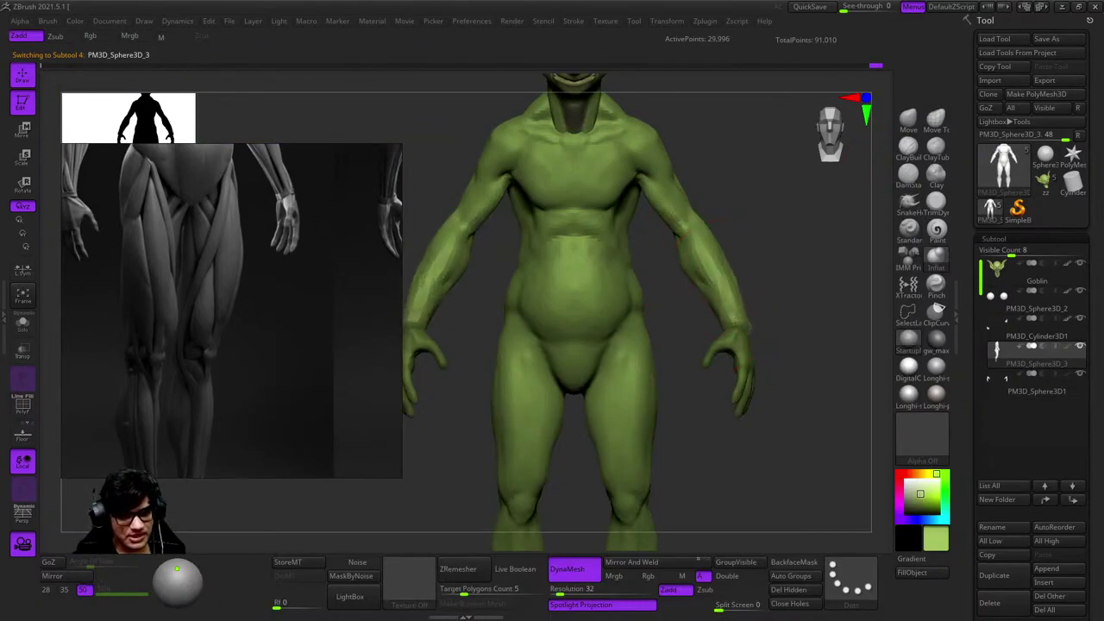
pyautogui.keyDown('alt'); pyautogui.moveTo(758, 366); pyautogui.dragTo(677, 315, button='right'); pyautogui.keyUp('alt')
# Bring up the goblin concept art in the reference image to compare the arm and hand proportions
pyautogui.scroll(-3, 259, 190)
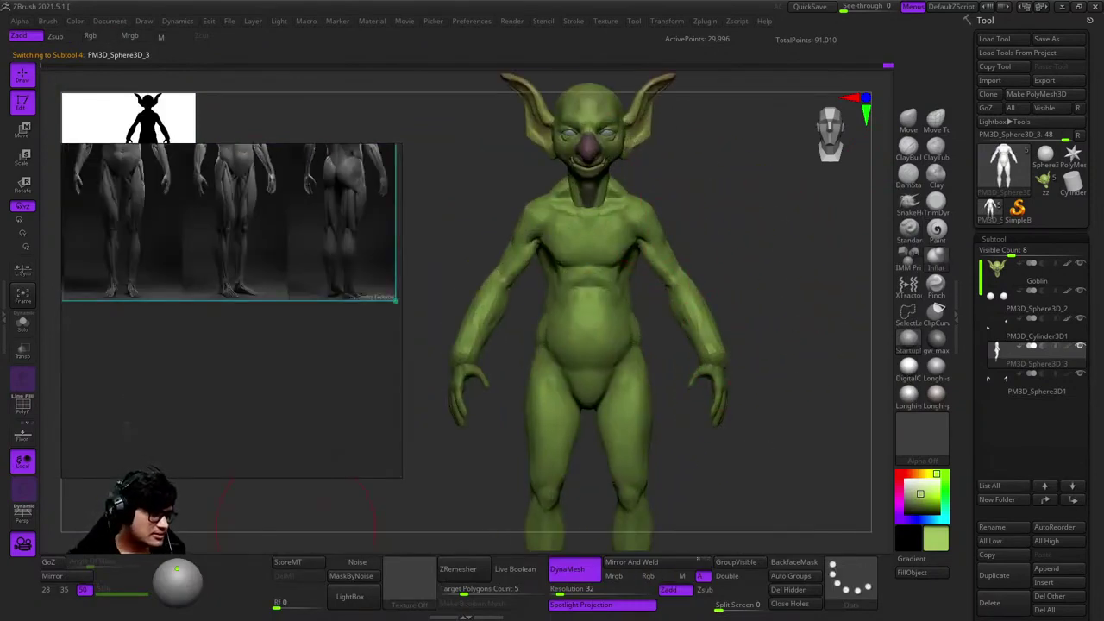
pyautogui.scroll(-4, 259, 190)
pyautogui.scroll(5, 321, 216)
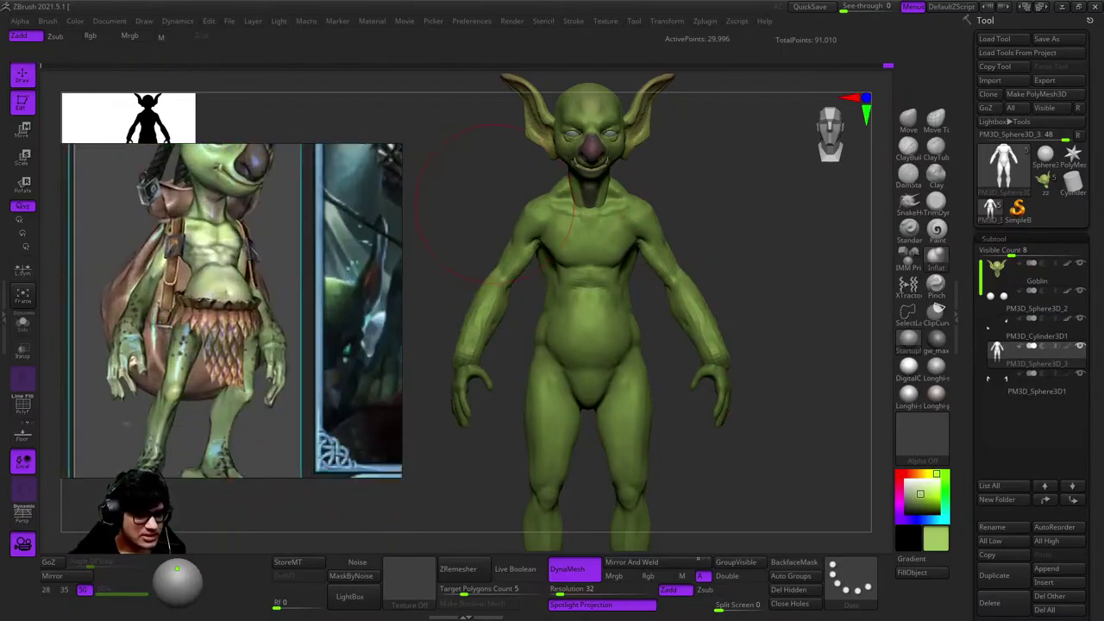
# Select the hands subtool, enlarge the hands with the transform gizmo and move them onto the thickened wrists
pyautogui.moveTo(293, 518); pyautogui.dragTo(729, 307)
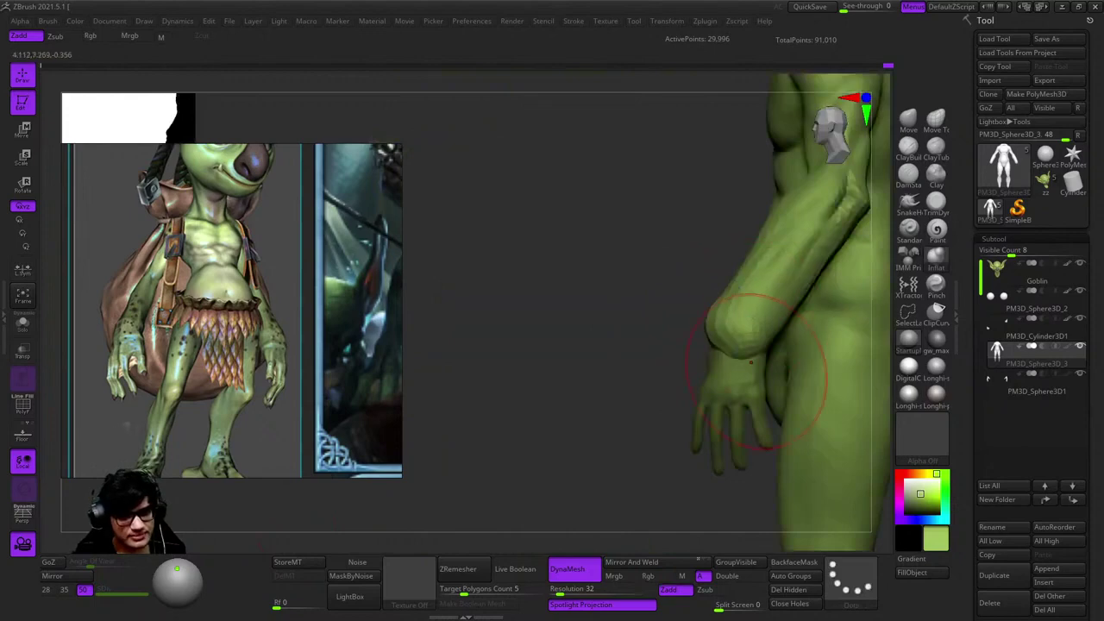
pyautogui.moveTo(757, 395); pyautogui.dragTo(739, 320)
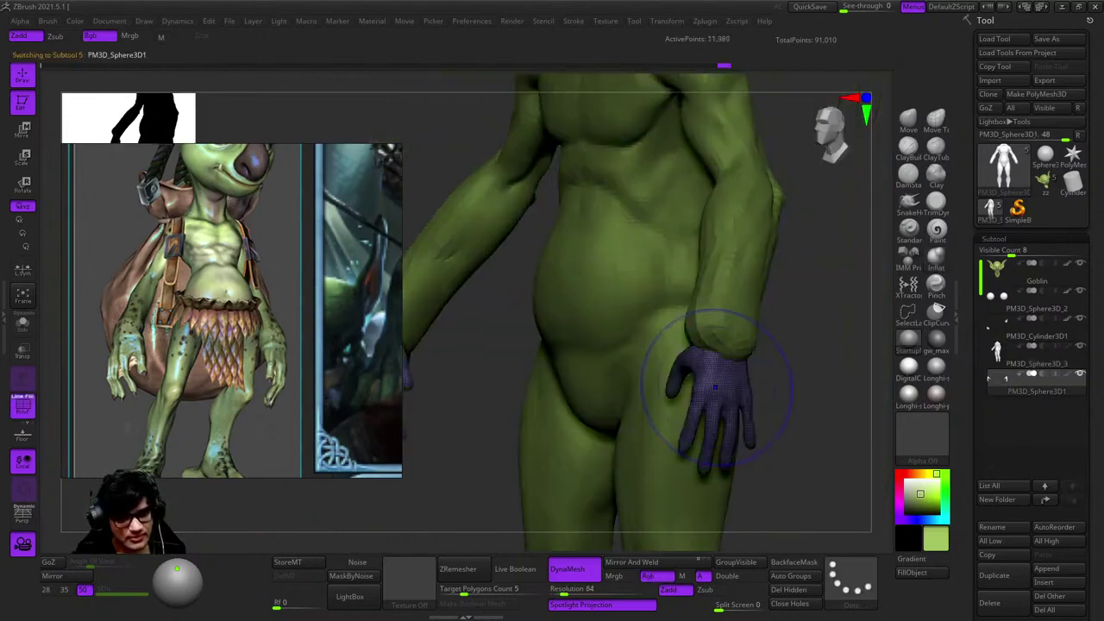
pyautogui.keyDown('alt'); pyautogui.click(714, 394); pyautogui.keyUp('alt')
pyautogui.press('w')
pyautogui.moveTo(715, 394); pyautogui.dragTo(728, 345)
pyautogui.moveTo(663, 435); pyautogui.dragTo(690, 405)
pyautogui.moveTo(715, 344); pyautogui.dragTo(690, 364)
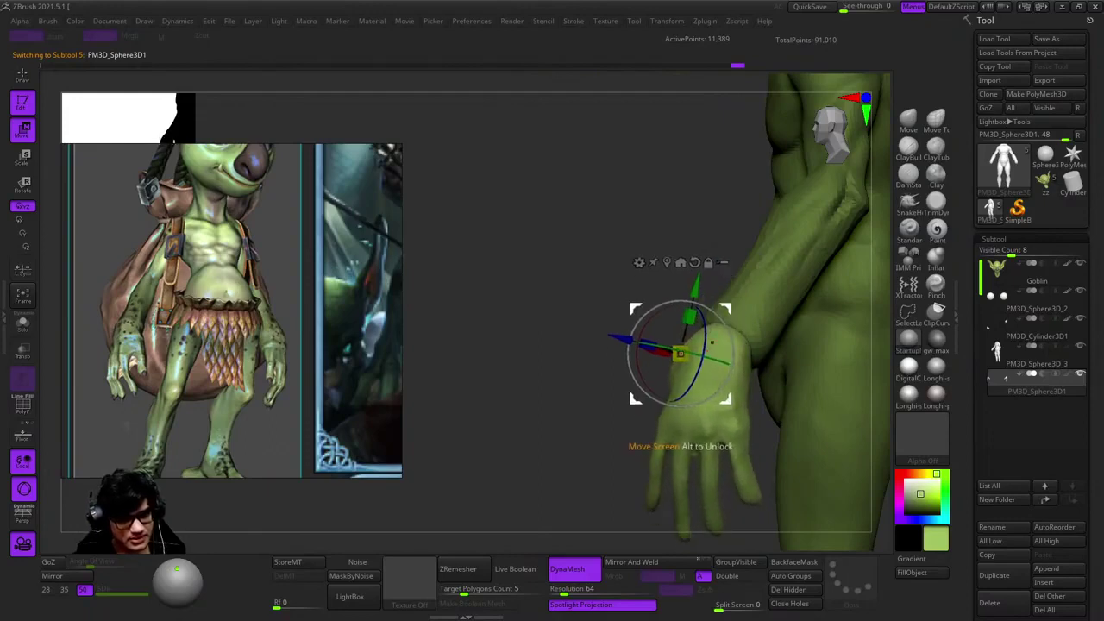
pyautogui.keyDown('alt'); pyautogui.moveTo(635, 401); pyautogui.dragTo(635, 362); pyautogui.keyUp('alt')
pyautogui.keyDown('alt'); pyautogui.moveTo(560, 380); pyautogui.dragTo(462, 383); pyautogui.keyUp('alt')
# Nudge the enlarged hands into line with the forearms in the side view and smooth their wrist ends
pyautogui.press('q')
pyautogui.press('f')
pyautogui.keyDown('alt'); pyautogui.moveTo(668, 211); pyautogui.dragTo(668, 258); pyautogui.keyUp('alt')
pyautogui.moveTo(690, 302); pyautogui.dragTo(665, 508)
pyautogui.press('f')
pyautogui.press('w')
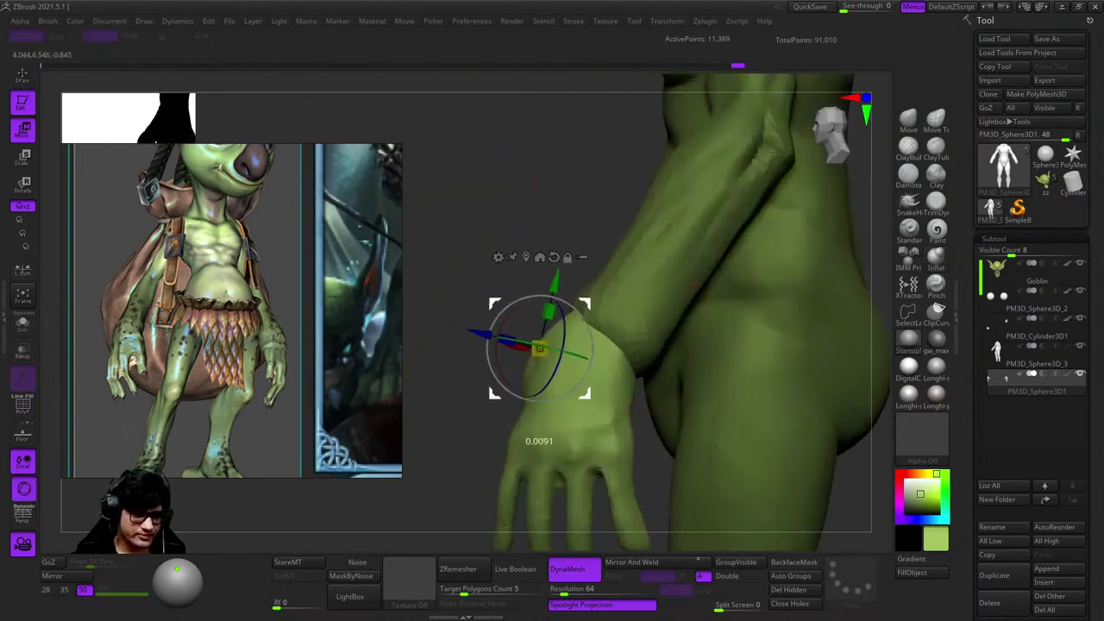
pyautogui.press('f')
pyautogui.moveTo(655, 259)
pyautogui.mouseDown()
pyautogui.moveTo(715, 222)
pyautogui.moveTo(733, 267)
pyautogui.moveTo(698, 306)
pyautogui.mouseUp()
pyautogui.press('space')
pyautogui.press('q')
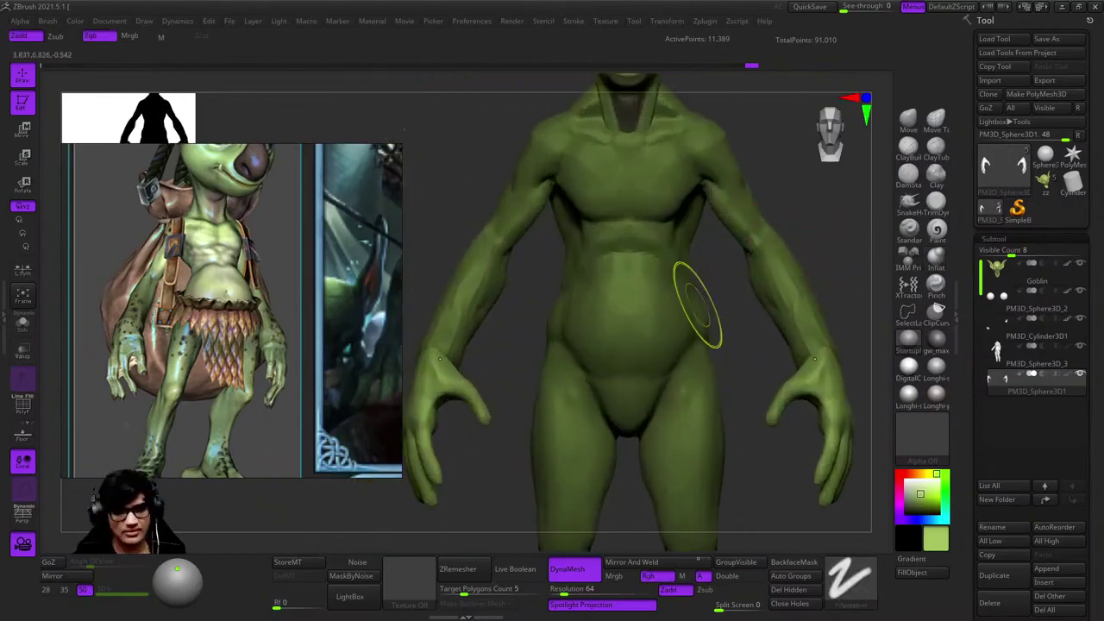
# Select the body subtool and slim and smooth the forearms where they meet the hands
pyautogui.keyDown('alt'); pyautogui.click(755, 251); pyautogui.keyUp('alt')
pyautogui.keyDown('alt'); pyautogui.moveTo(776, 333); pyautogui.dragTo(703, 311); pyautogui.keyUp('alt')
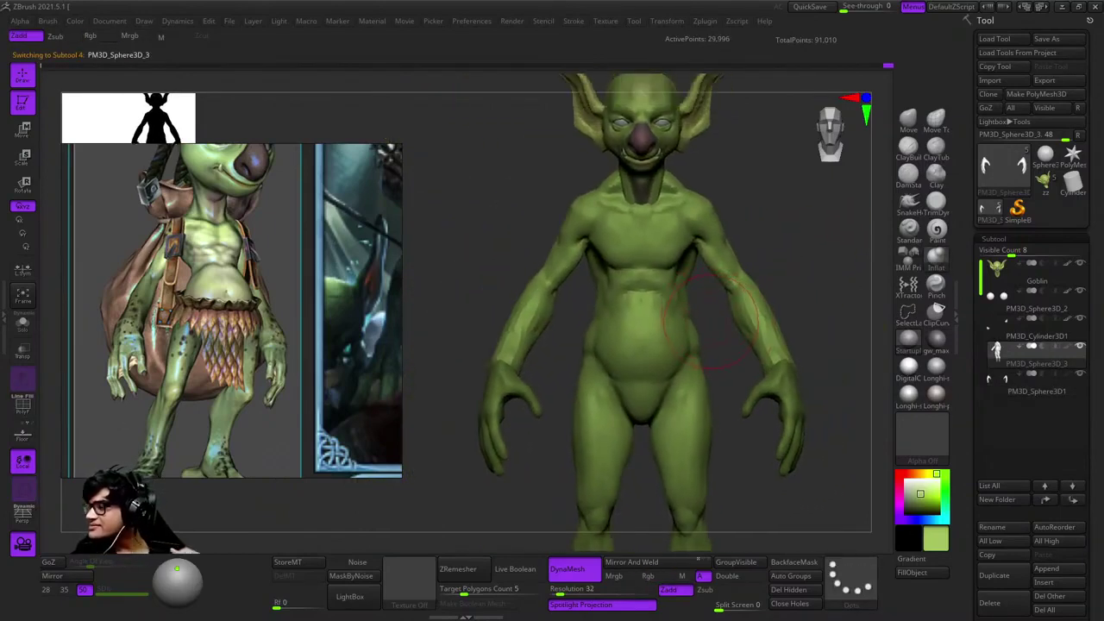
pyautogui.moveTo(733, 367)
pyautogui.keyDown('alt'); pyautogui.mouseDown()
pyautogui.moveTo(709, 297)
pyautogui.moveTo(750, 393)
pyautogui.mouseUp(); pyautogui.keyUp('alt')
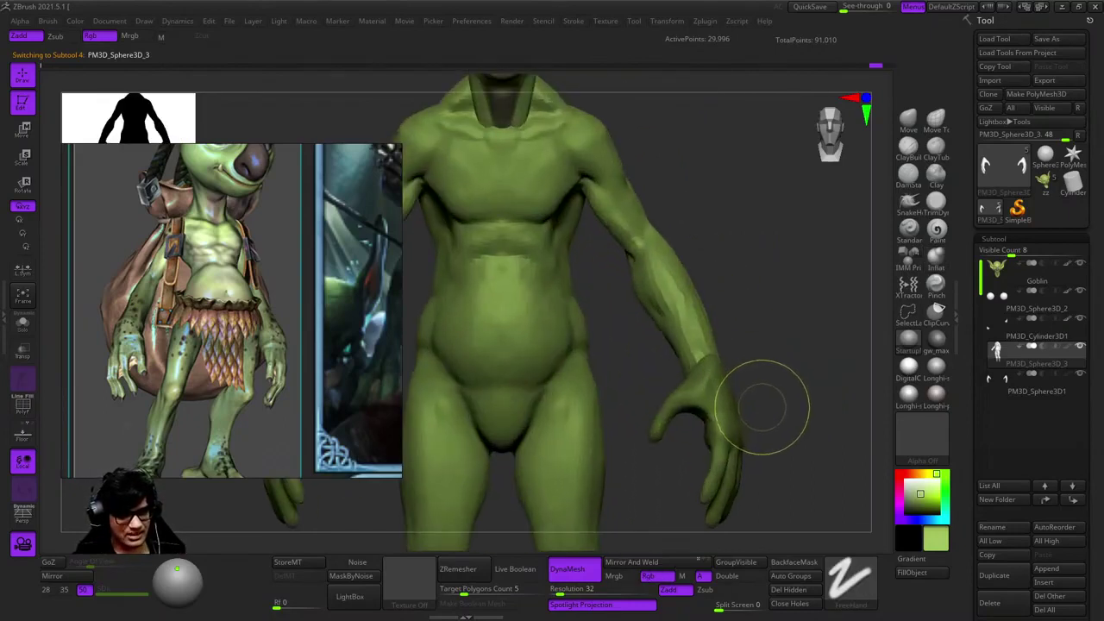
# Select the hands subtool, place the gizmo's pivot at the wrist and rotate the hands in the side view
pyautogui.keyDown('alt'); pyautogui.click(706, 444); pyautogui.keyUp('alt')
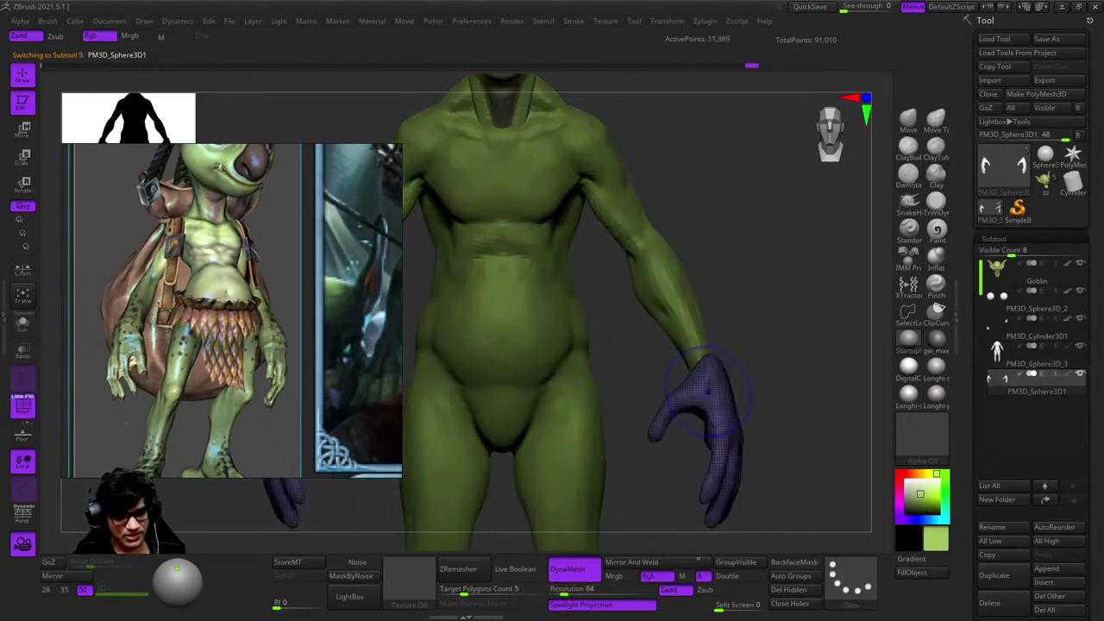
pyautogui.moveTo(604, 449); pyautogui.dragTo(517, 448)
pyautogui.press('w')
pyautogui.keyDown('alt'); pyautogui.moveTo(747, 354); pyautogui.dragTo(724, 285); pyautogui.keyUp('alt')
pyautogui.keyDown('alt'); pyautogui.moveTo(643, 316); pyautogui.dragTo(739, 274); pyautogui.keyUp('alt')
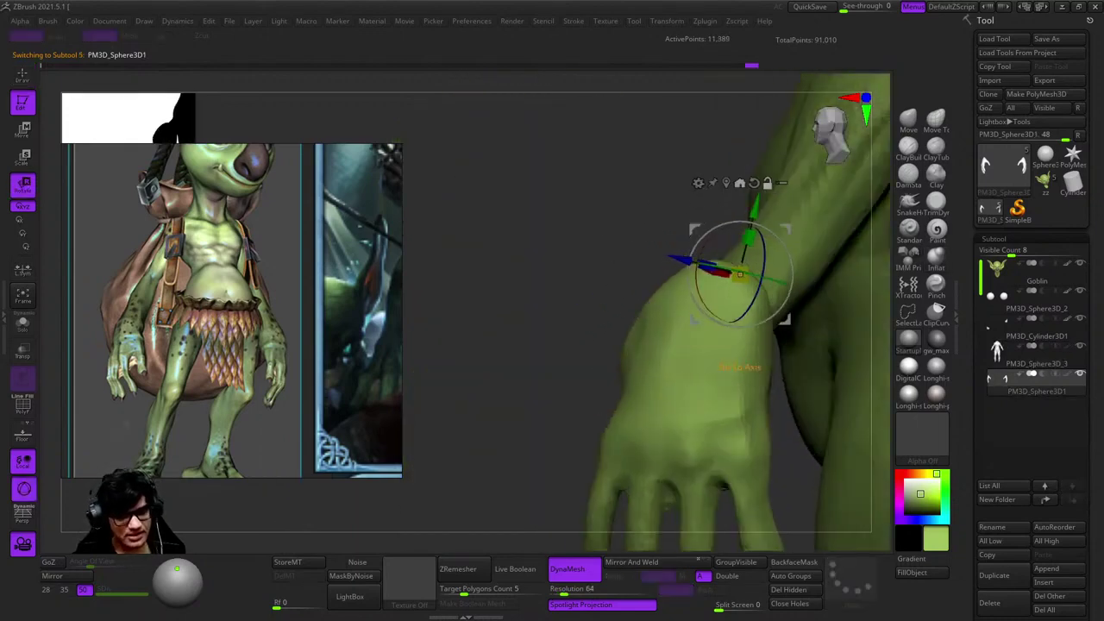
pyautogui.moveTo(552, 362); pyautogui.dragTo(676, 405)
pyautogui.moveTo(717, 385)
pyautogui.mouseDown()
pyautogui.moveTo(733, 431)
pyautogui.moveTo(750, 397)
pyautogui.moveTo(721, 389)
pyautogui.mouseUp()
# Rotate the hands from the front to continue the line of the forearms and select the body subtool
pyautogui.moveTo(776, 448); pyautogui.dragTo(561, 362)
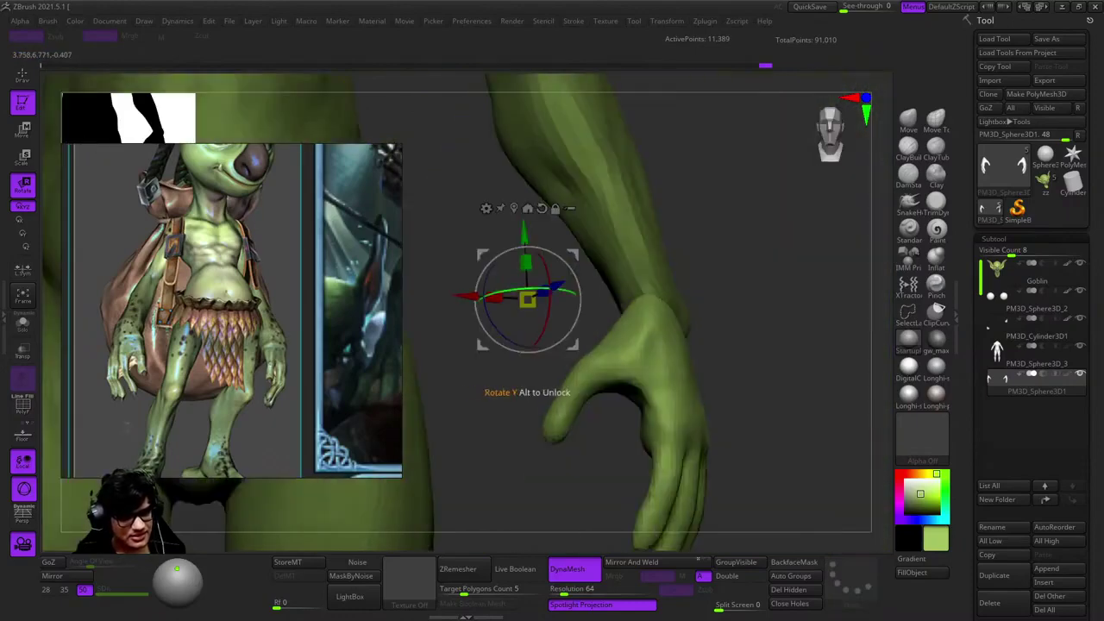
pyautogui.moveTo(561, 292); pyautogui.dragTo(526, 323)
pyautogui.moveTo(759, 362)
pyautogui.mouseDown()
pyautogui.moveTo(535, 310)
pyautogui.moveTo(569, 315)
pyautogui.moveTo(552, 311)
pyautogui.moveTo(709, 388)
pyautogui.moveTo(750, 276)
pyautogui.mouseUp()
pyautogui.press('q')
pyautogui.press('f')
pyautogui.keyDown('alt'); pyautogui.click(699, 405); pyautogui.keyUp('alt')
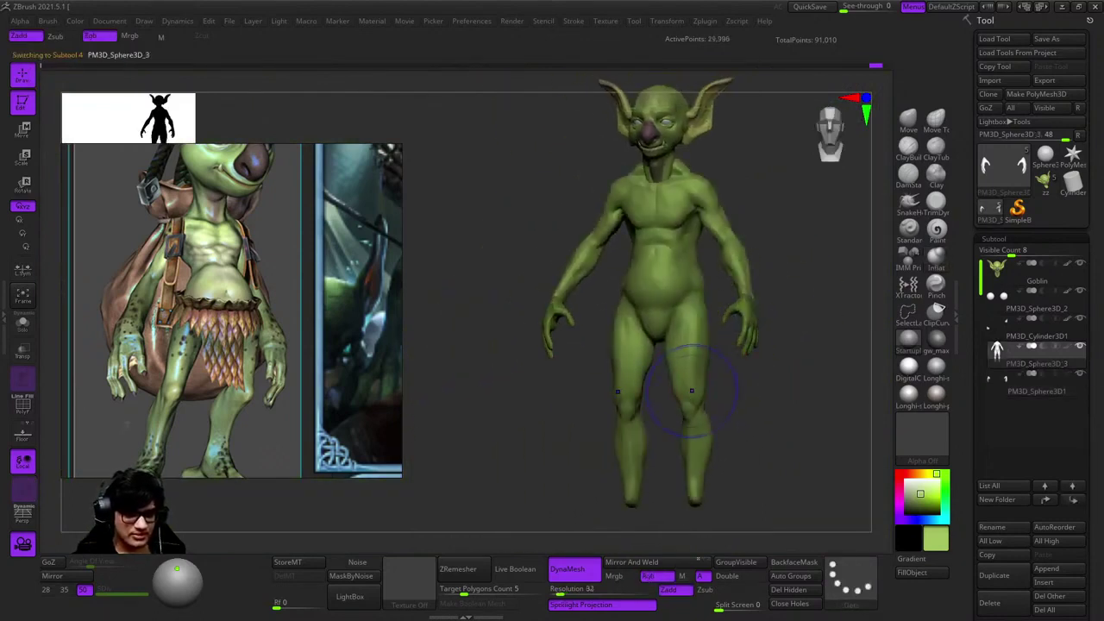
# Append a sphere as a new subtool, select it, and shrink and place it at the lower end of the leg
pyautogui.moveTo(765, 320); pyautogui.dragTo(759, 363)
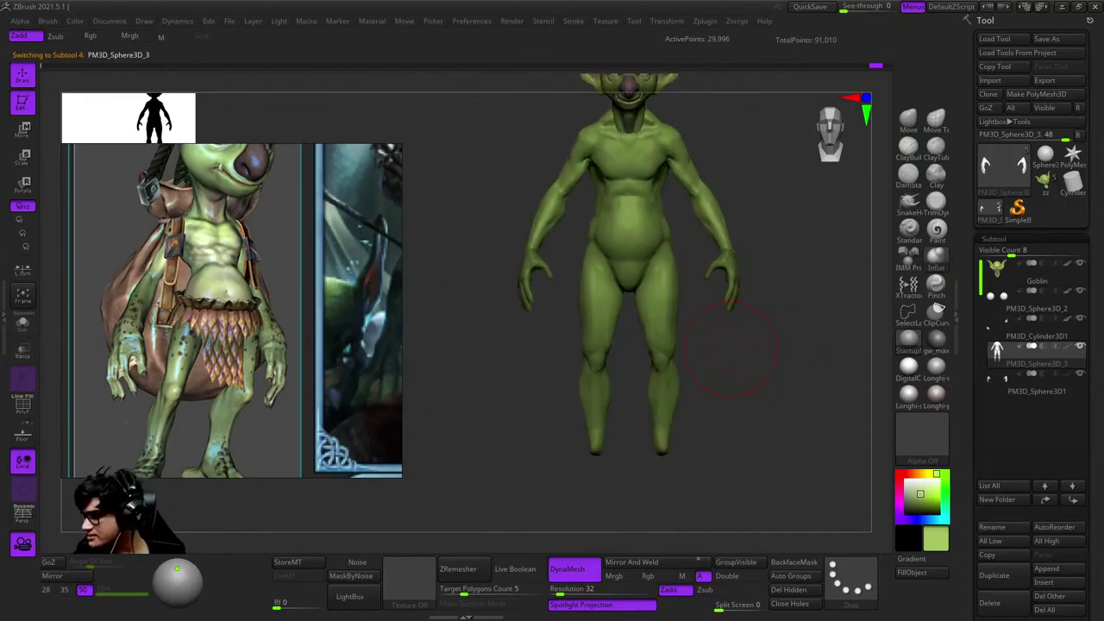
pyautogui.click(1058, 568)
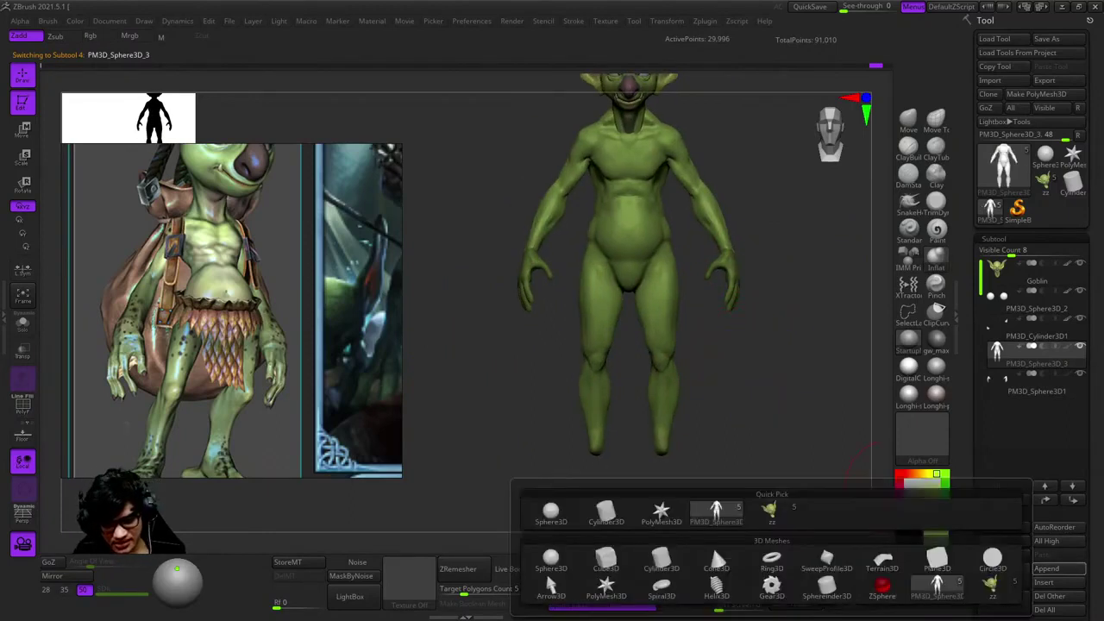
pyautogui.click(712, 545)
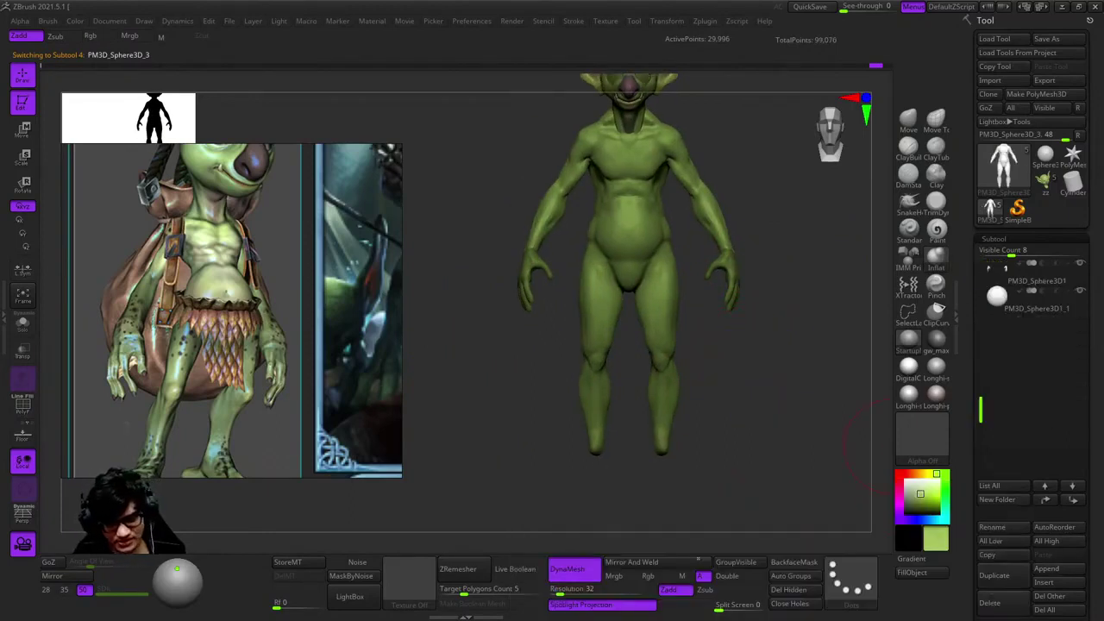
pyautogui.click(1034, 297)
pyautogui.press('w')
pyautogui.moveTo(759, 363); pyautogui.dragTo(834, 374)
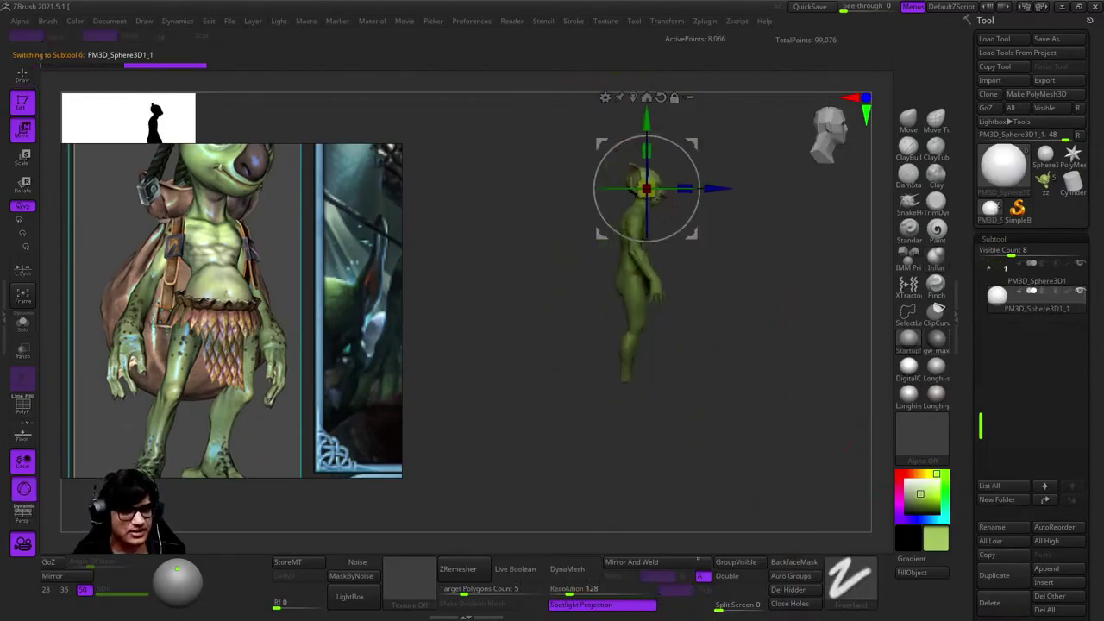
pyautogui.moveTo(647, 188); pyautogui.dragTo(633, 380)
pyautogui.scroll(8, 638, 371)
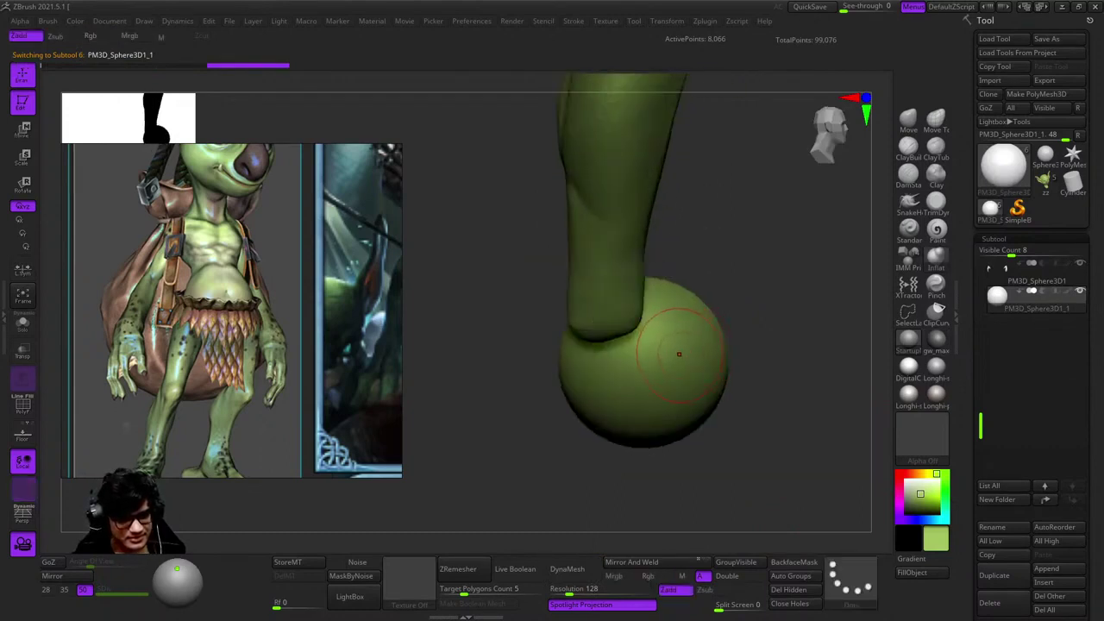
# Stretch the sphere lengthwise into an ellipsoid foot base and position it beneath the ankle in the side view
pyautogui.moveTo(680, 363); pyautogui.dragTo(690, 379)
pyautogui.press('q')
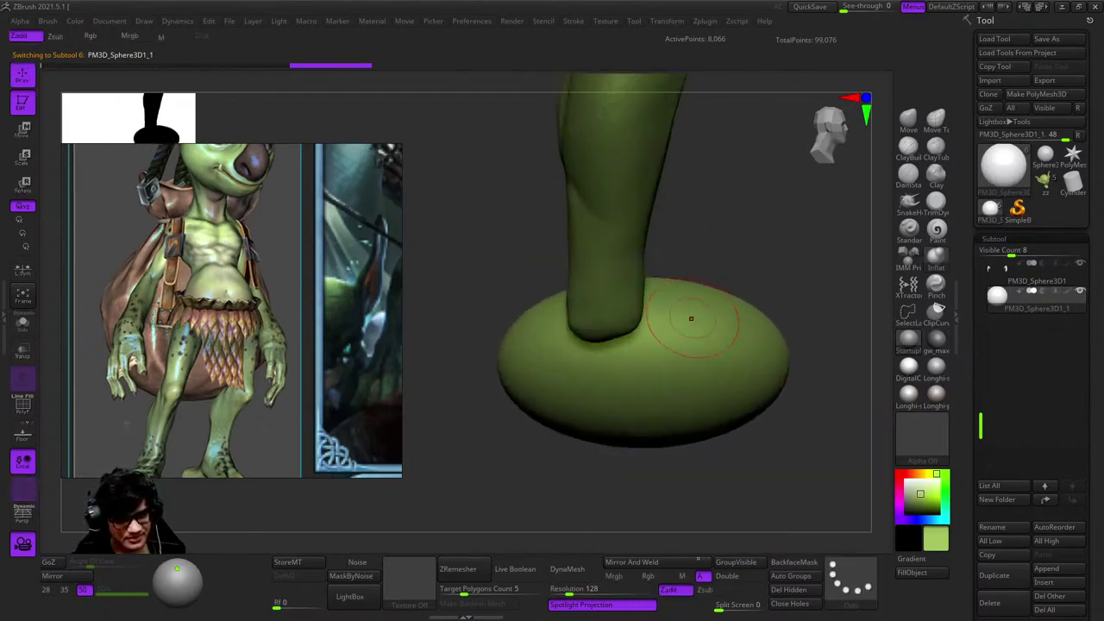
pyautogui.moveTo(777, 216)
pyautogui.mouseDown()
pyautogui.moveTo(776, 259)
pyautogui.moveTo(759, 276)
pyautogui.mouseUp()
pyautogui.press('w')
pyautogui.moveTo(656, 414)
pyautogui.mouseDown()
pyautogui.moveTo(636, 405)
pyautogui.moveTo(767, 336)
pyautogui.moveTo(548, 483)
pyautogui.moveTo(598, 406)
pyautogui.moveTo(601, 431)
pyautogui.mouseUp()
pyautogui.press('q')
# Cut off the ellipsoid's lower half, delete the hidden part and DynaMesh the remaining dome at resolution 64
pyautogui.keyDown('ctrl'); pyautogui.keyDown('alt'); pyautogui.keyDown('shift'); pyautogui.moveTo(546, 462); pyautogui.dragTo(837, 358); pyautogui.keyUp('shift'); pyautogui.keyUp('alt'); pyautogui.keyUp('ctrl')
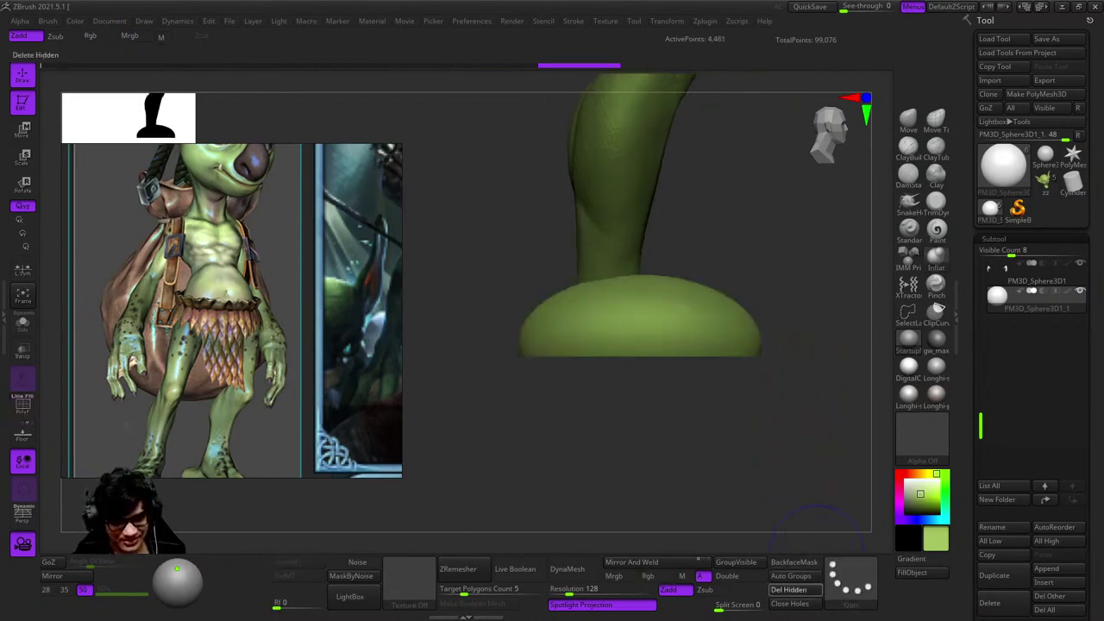
pyautogui.hotkey('shift', 'f')
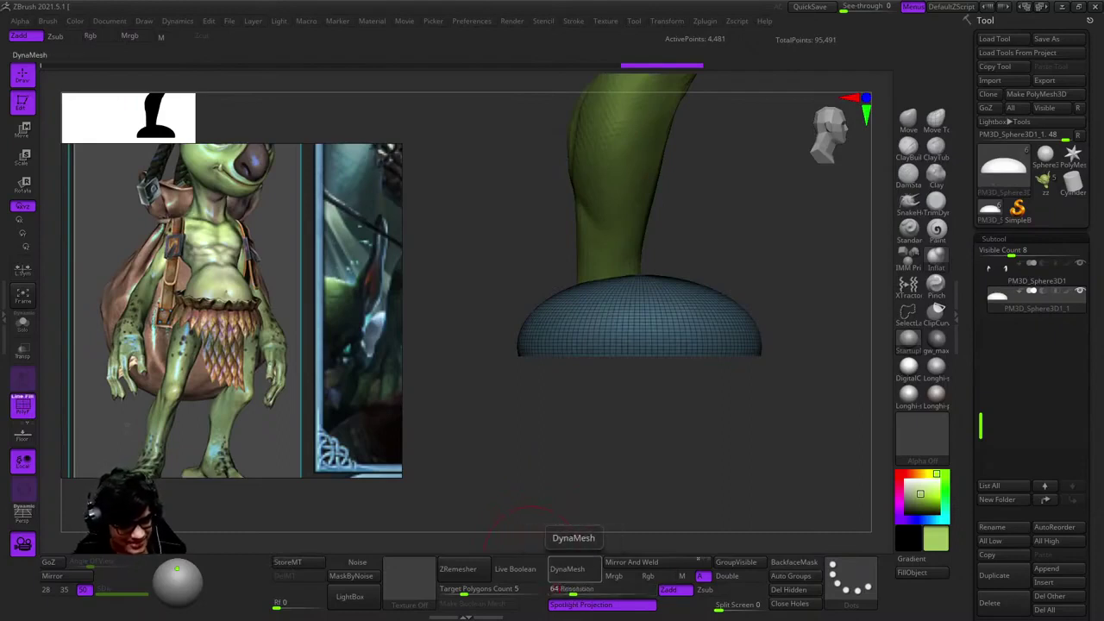
pyautogui.click(566, 569)
pyautogui.moveTo(518, 483); pyautogui.dragTo(694, 383)
pyautogui.hotkey('shift', 'f')
# Move the foot dome forward in the side view so its back edge lines up with the back of the leg
pyautogui.moveTo(727, 316); pyautogui.dragTo(750, 319)
pyautogui.press('w')
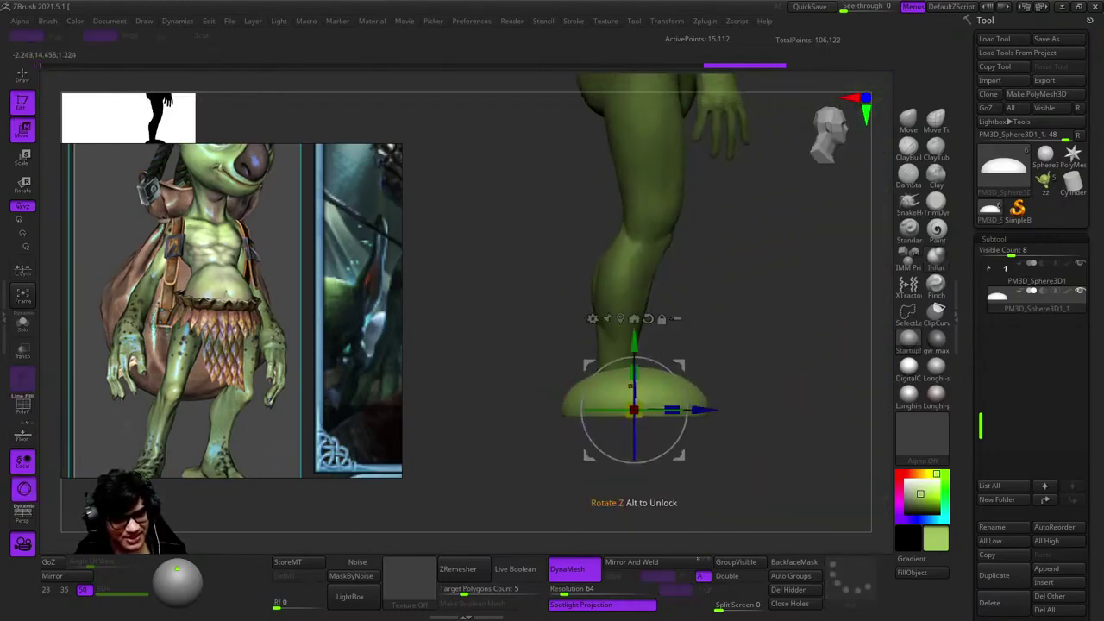
pyautogui.moveTo(776, 517)
pyautogui.mouseDown()
pyautogui.moveTo(746, 478)
pyautogui.moveTo(749, 377)
pyautogui.mouseUp()
pyautogui.press('q')
pyautogui.moveTo(858, 362); pyautogui.dragTo(867, 215)
# Adjust the dome under the ankle from the back and side, extending its flat base into a thicker sole edge
pyautogui.click(908, 146)
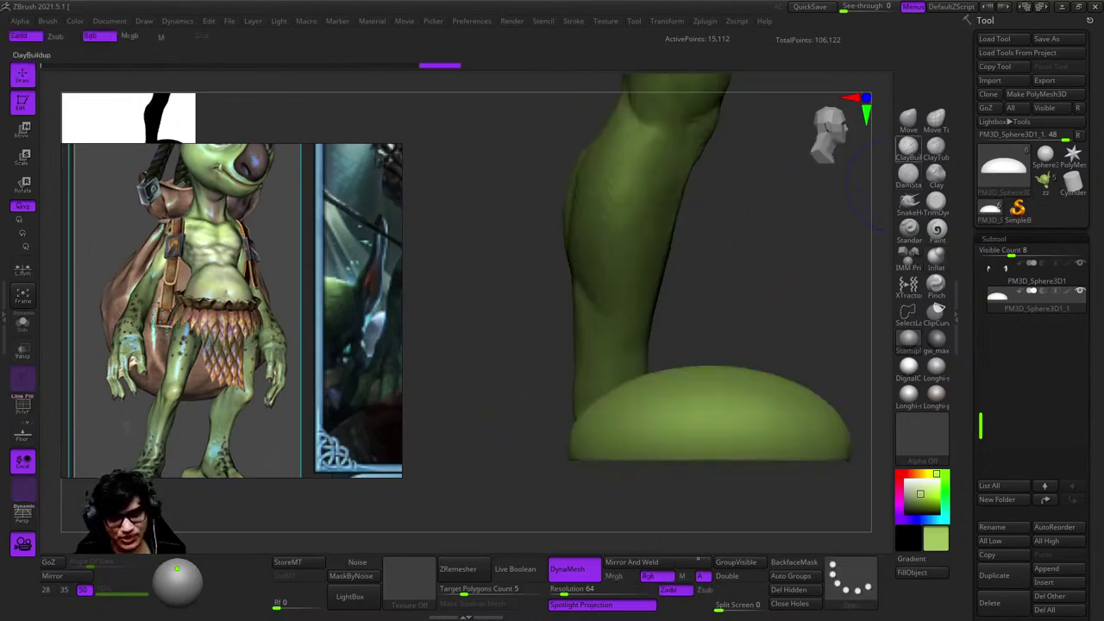
pyautogui.moveTo(863, 258)
pyautogui.mouseDown()
pyautogui.moveTo(653, 326)
pyautogui.moveTo(697, 364)
pyautogui.moveTo(702, 348)
pyautogui.mouseUp()
pyautogui.press('space')
pyautogui.press('space')
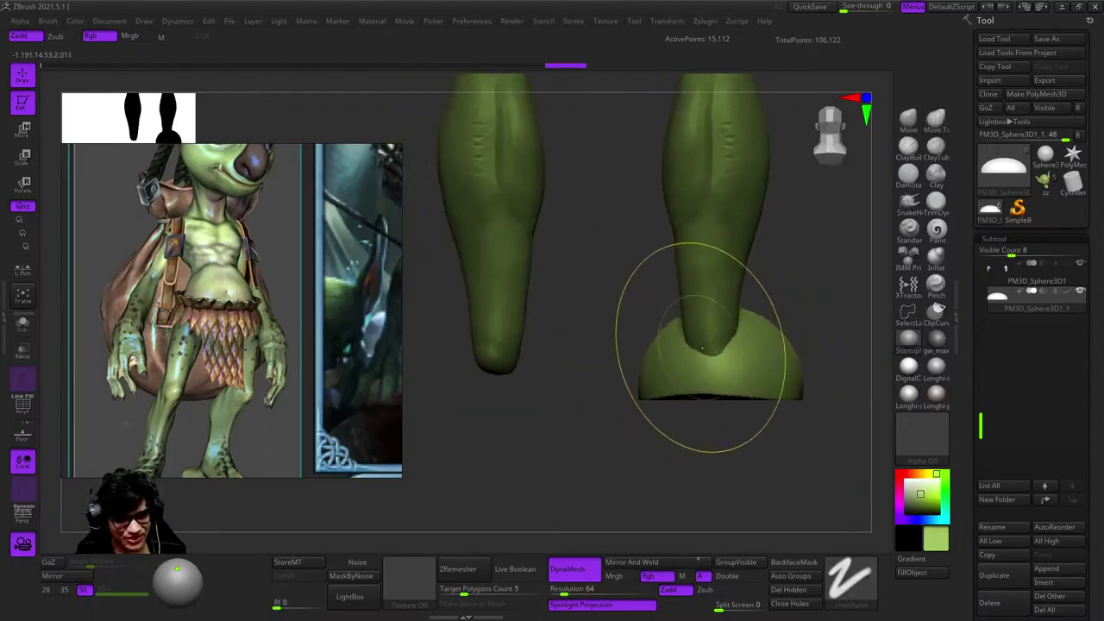
pyautogui.moveTo(603, 457); pyautogui.dragTo(500, 476)
pyautogui.keyDown('alt'); pyautogui.moveTo(678, 431); pyautogui.dragTo(708, 431); pyautogui.keyUp('alt')
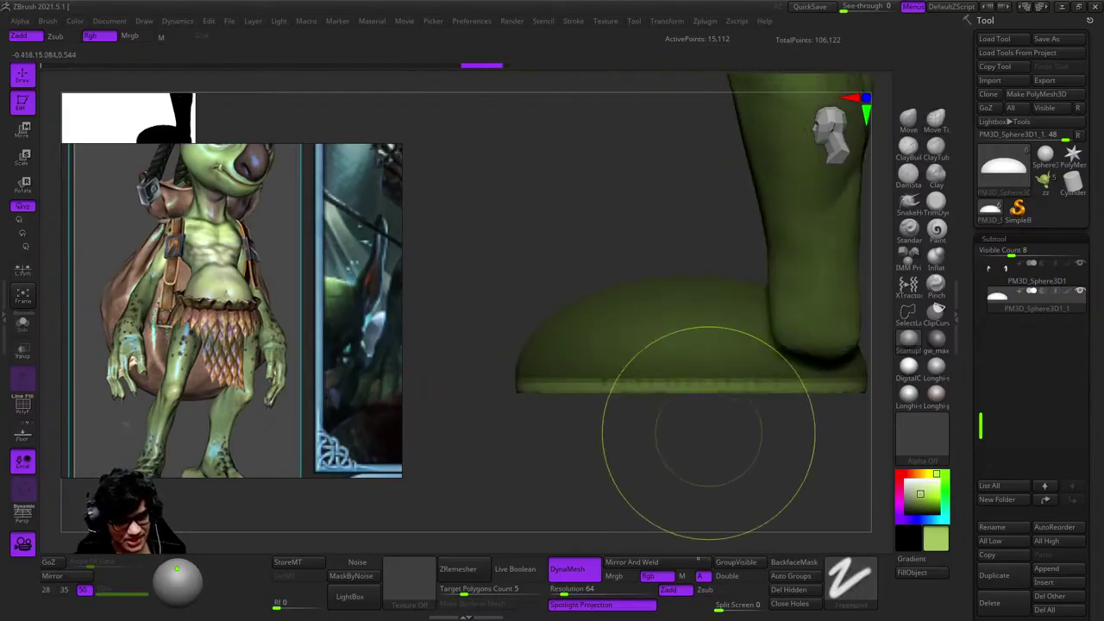
pyautogui.moveTo(705, 375); pyautogui.dragTo(688, 461)
pyautogui.moveTo(683, 366)
pyautogui.mouseDown()
pyautogui.moveTo(638, 370)
pyautogui.moveTo(687, 387)
pyautogui.moveTo(741, 380)
pyautogui.mouseUp()
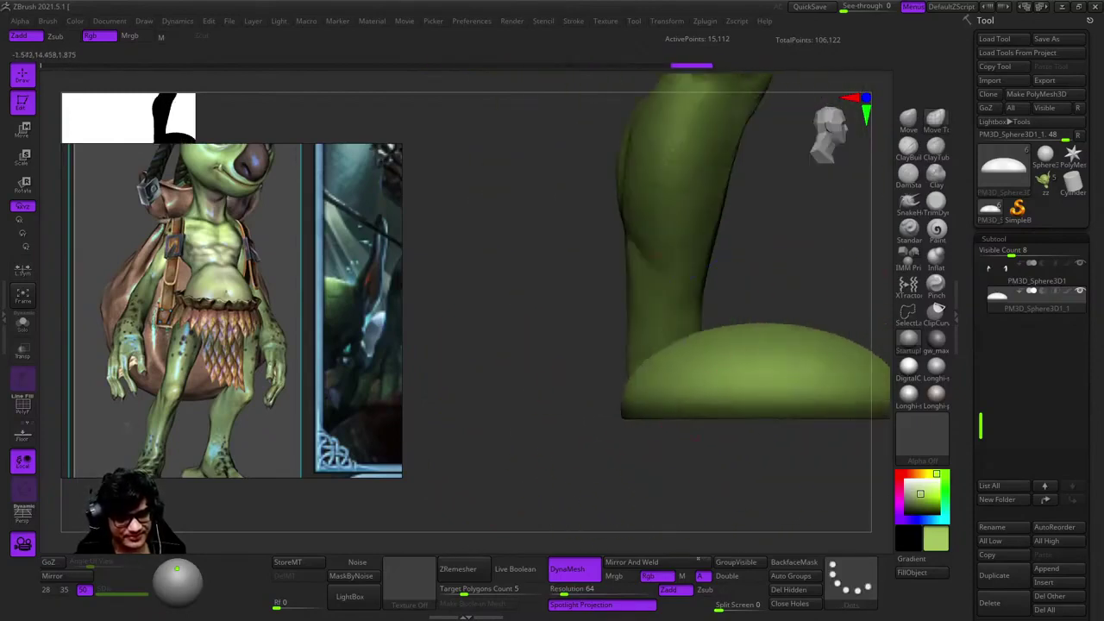
# Shape the foot's side profile with a raised heel around the ankle, a dipped instep and a rounded toe end
pyautogui.moveTo(627, 332)
pyautogui.mouseDown()
pyautogui.moveTo(690, 338)
pyautogui.moveTo(742, 371)
pyautogui.moveTo(789, 431)
pyautogui.moveTo(681, 388)
pyautogui.mouseUp()
pyautogui.hotkey('shift', 'f')
pyautogui.hotkey('shift', 'f')
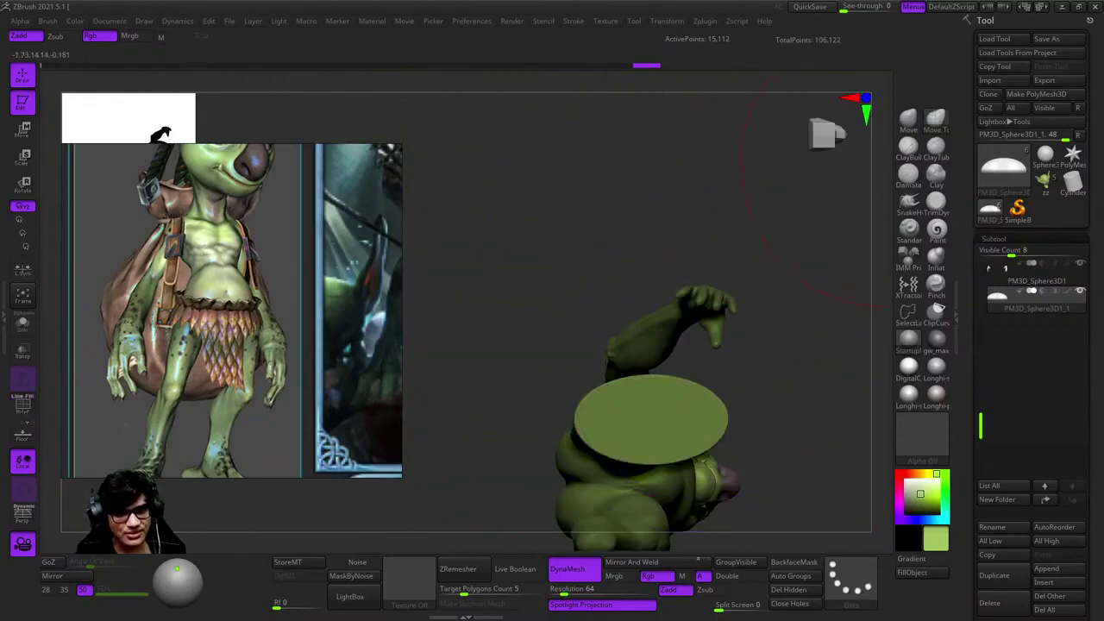
pyautogui.moveTo(867, 129)
pyautogui.mouseDown()
pyautogui.moveTo(721, 291)
pyautogui.moveTo(702, 296)
pyautogui.moveTo(715, 310)
pyautogui.mouseUp()
pyautogui.moveTo(628, 358); pyautogui.dragTo(687, 340)
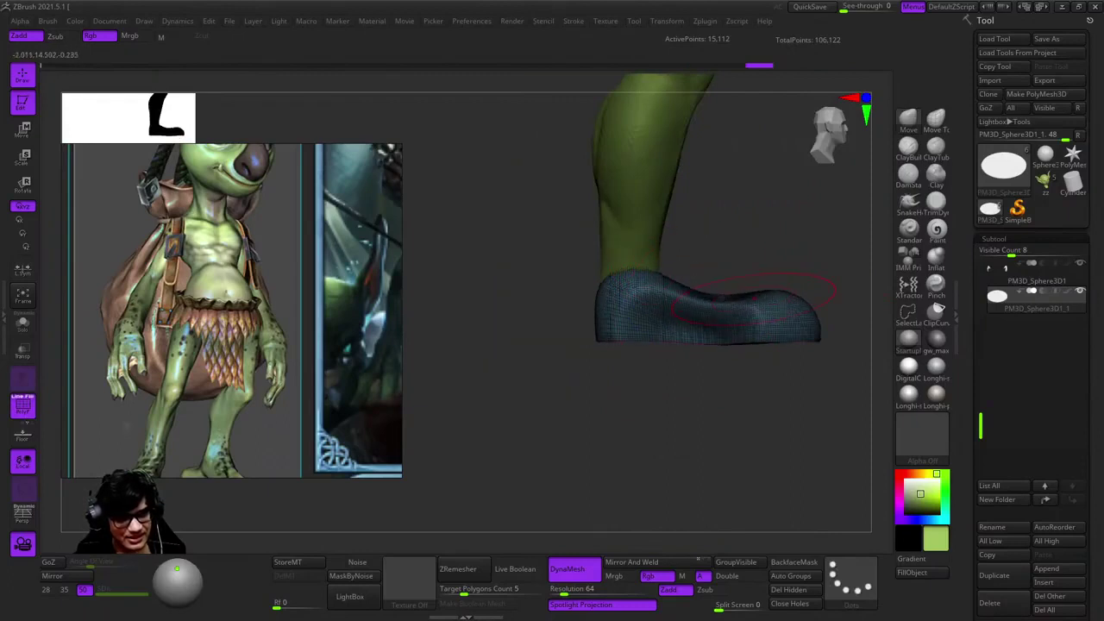
# Narrow the midfoot and widen the ball of the foot from above, and fit the heel around the ankle
pyautogui.moveTo(753, 295); pyautogui.dragTo(772, 319)
pyautogui.press('space')
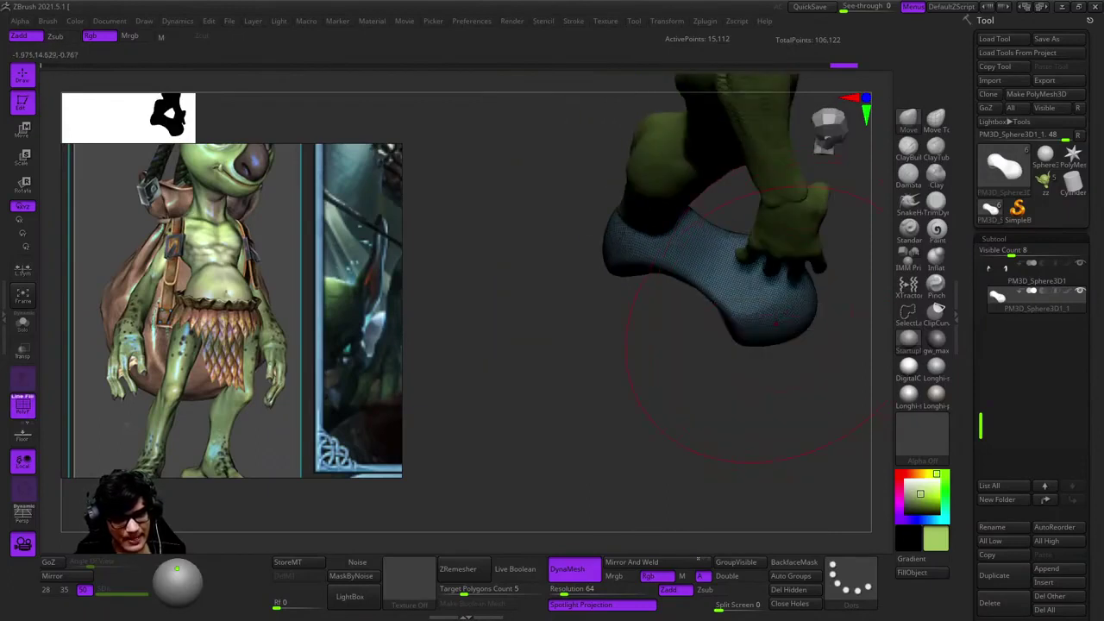
pyautogui.moveTo(694, 306)
pyautogui.mouseDown()
pyautogui.moveTo(647, 276)
pyautogui.moveTo(699, 336)
pyautogui.moveTo(734, 324)
pyautogui.mouseUp()
pyautogui.press('space')
pyautogui.moveTo(758, 280); pyautogui.dragTo(712, 277)
pyautogui.keyDown('alt'); pyautogui.moveTo(859, 292); pyautogui.dragTo(759, 290); pyautogui.keyUp('alt')
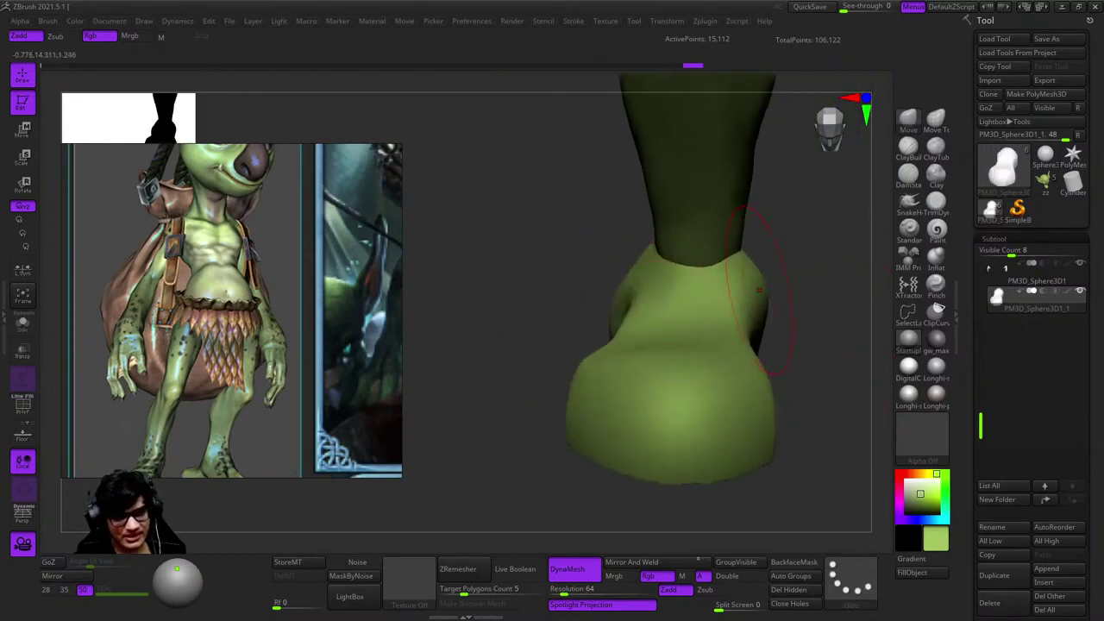
pyautogui.moveTo(682, 339)
pyautogui.mouseDown()
pyautogui.moveTo(645, 279)
pyautogui.moveTo(674, 280)
pyautogui.moveTo(666, 275)
pyautogui.moveTo(713, 323)
pyautogui.moveTo(690, 345)
pyautogui.moveTo(681, 310)
pyautogui.moveTo(679, 333)
pyautogui.mouseUp()
# Refine the foot's side contour with the Move brush, from the heel over the instep to the toe end
pyautogui.press('f')
pyautogui.scroll(5, 690, 315)
pyautogui.moveTo(739, 396)
pyautogui.mouseDown()
pyautogui.moveTo(735, 467)
pyautogui.moveTo(725, 362)
pyautogui.moveTo(752, 373)
pyautogui.mouseUp()
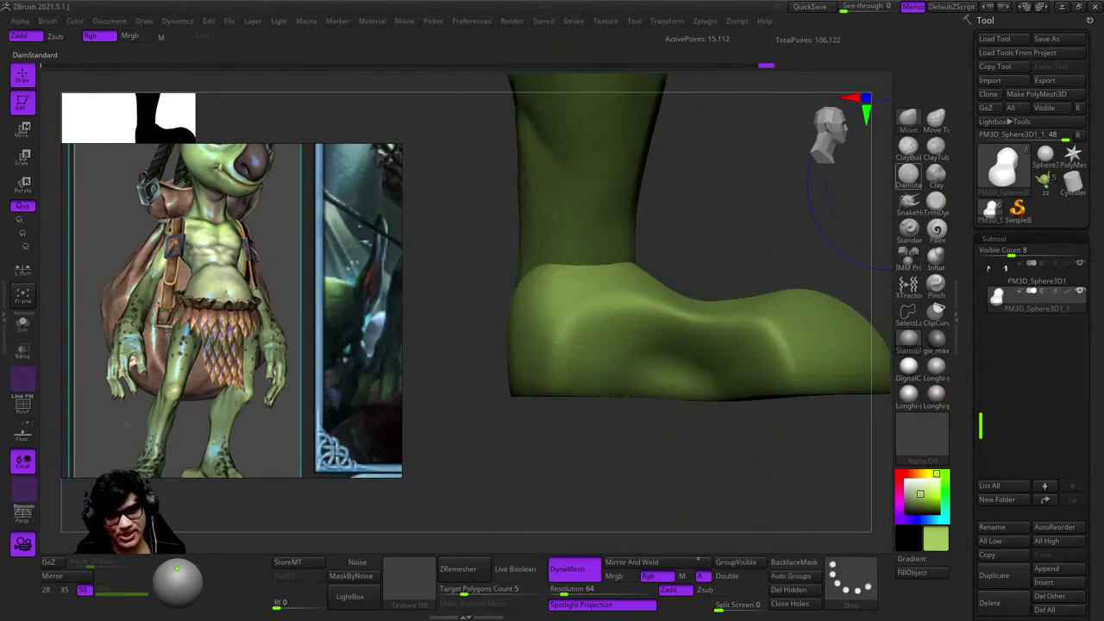
pyautogui.click(908, 119)
pyautogui.moveTo(748, 194)
pyautogui.mouseDown()
pyautogui.moveTo(715, 308)
pyautogui.moveTo(761, 311)
pyautogui.moveTo(742, 345)
pyautogui.moveTo(774, 392)
pyautogui.moveTo(838, 431)
pyautogui.moveTo(785, 362)
pyautogui.mouseUp()
# Sculpt the ankle, heel and instep forms with clay strokes while checking the foot from several sides
pyautogui.press('space')
pyautogui.click(709, 321)
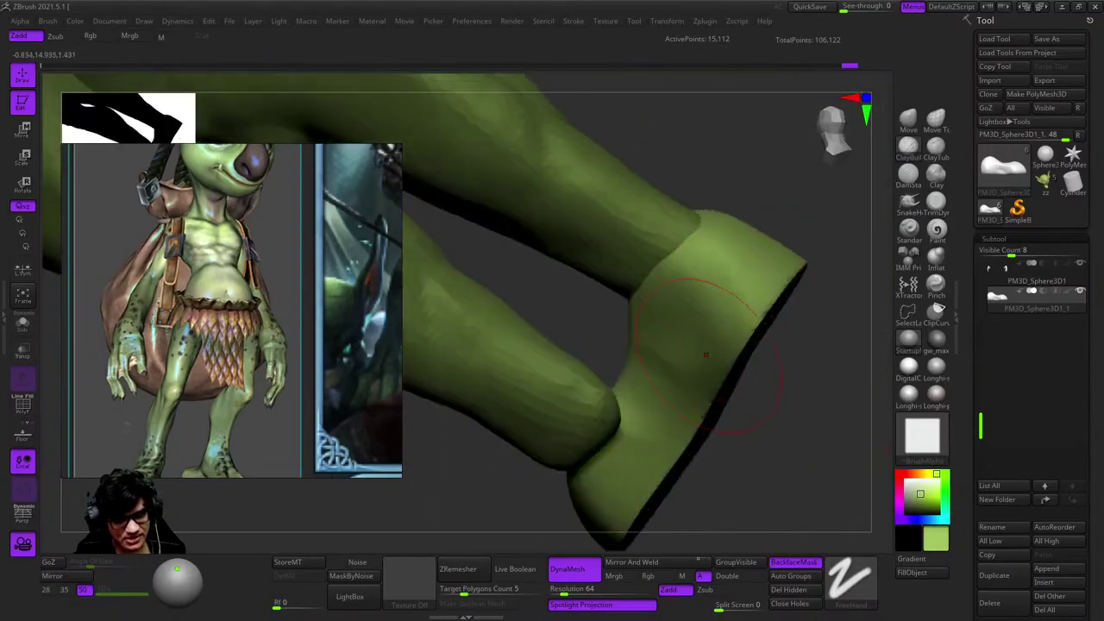
pyautogui.moveTo(705, 354)
pyautogui.mouseDown()
pyautogui.moveTo(695, 302)
pyautogui.moveTo(727, 312)
pyautogui.moveTo(709, 354)
pyautogui.mouseUp()
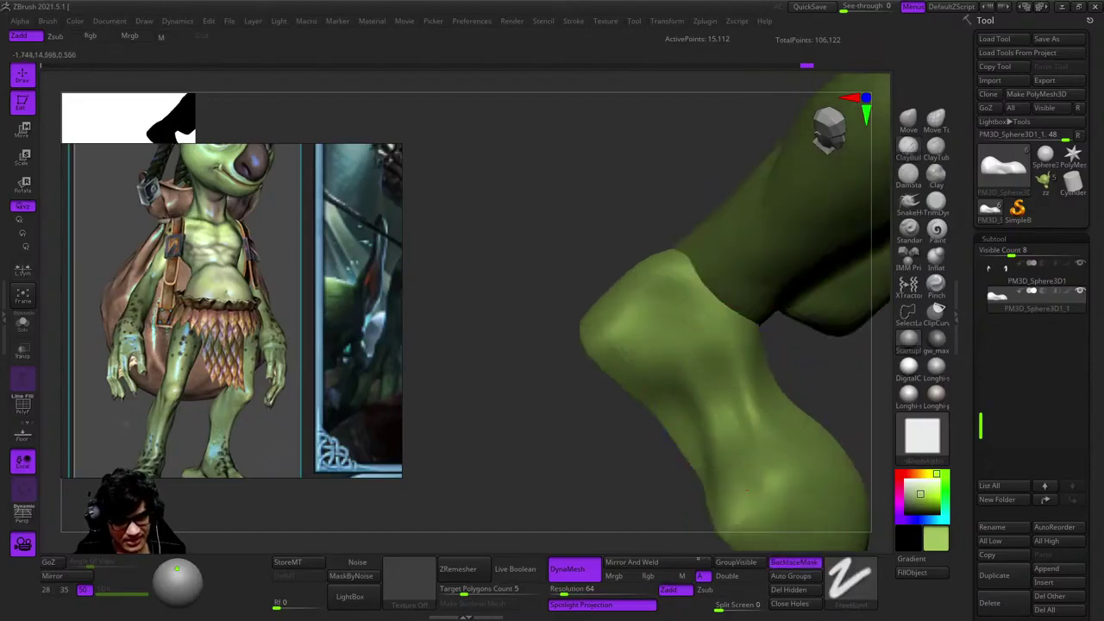
pyautogui.moveTo(709, 353); pyautogui.dragTo(721, 404)
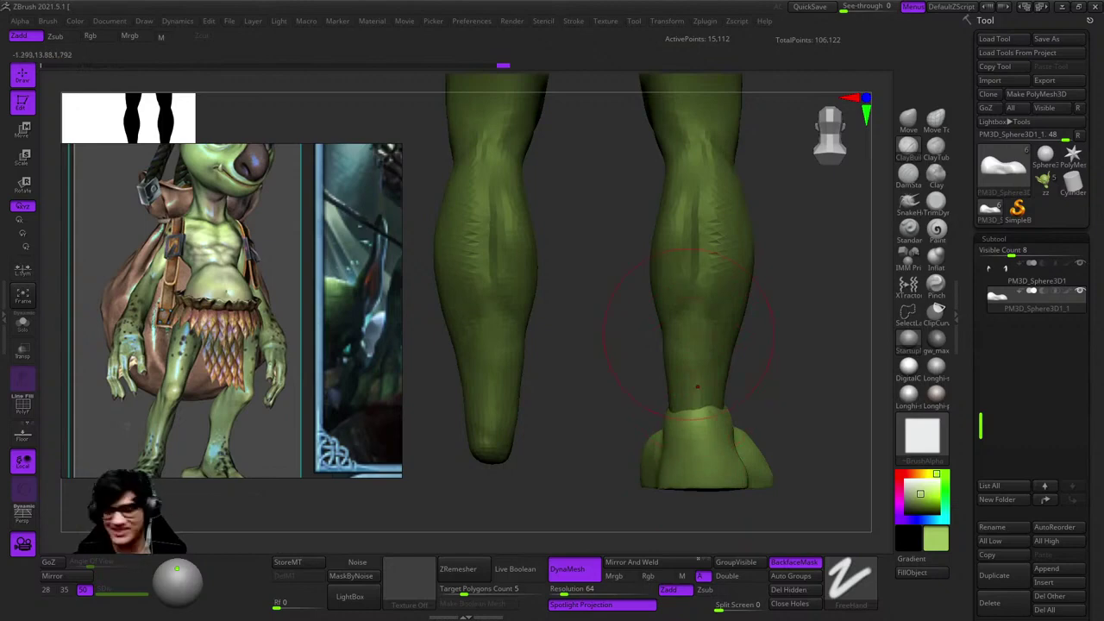
pyautogui.moveTo(795, 256); pyautogui.dragTo(738, 302)
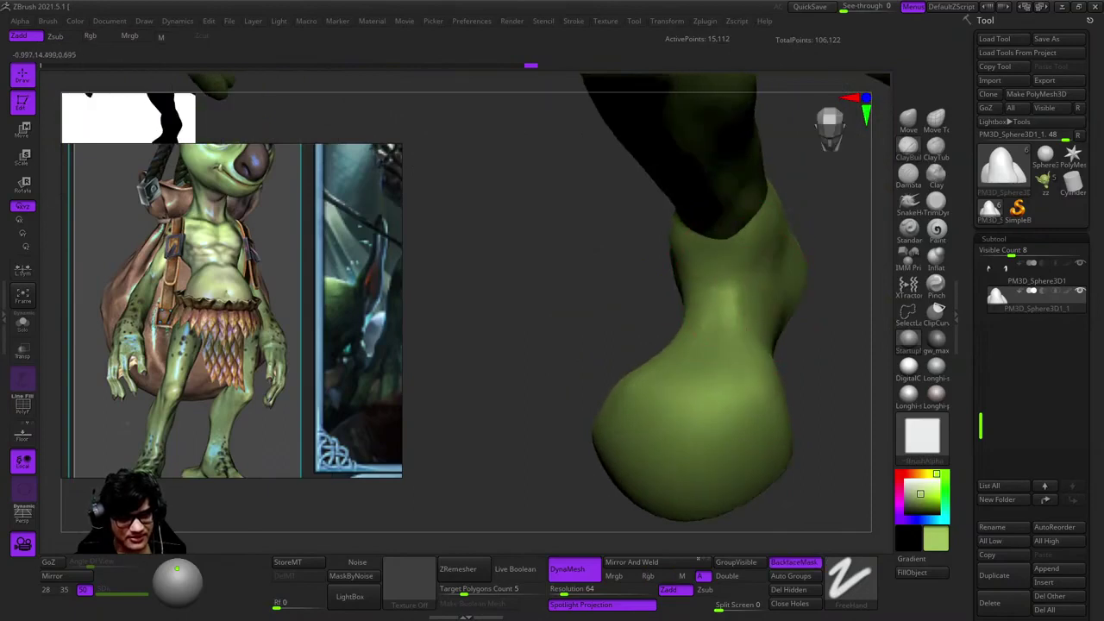
# Reshape the front of the foot from the front and below so the toe end slants toward the outer side
pyautogui.moveTo(750, 377); pyautogui.dragTo(716, 395)
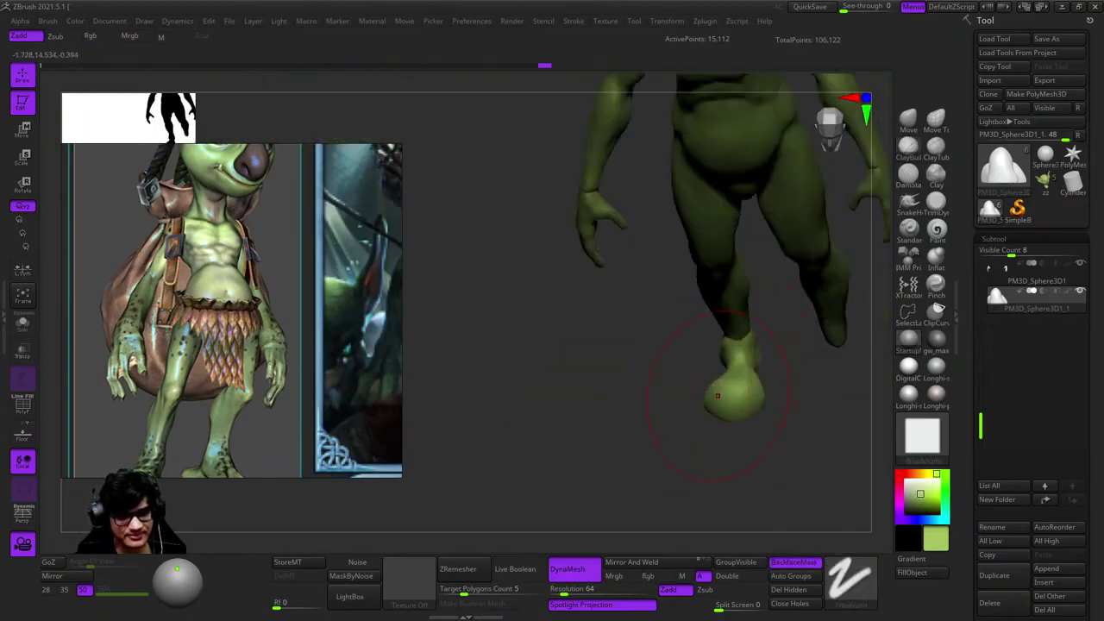
pyautogui.press('f')
pyautogui.moveTo(616, 247); pyautogui.dragTo(662, 436)
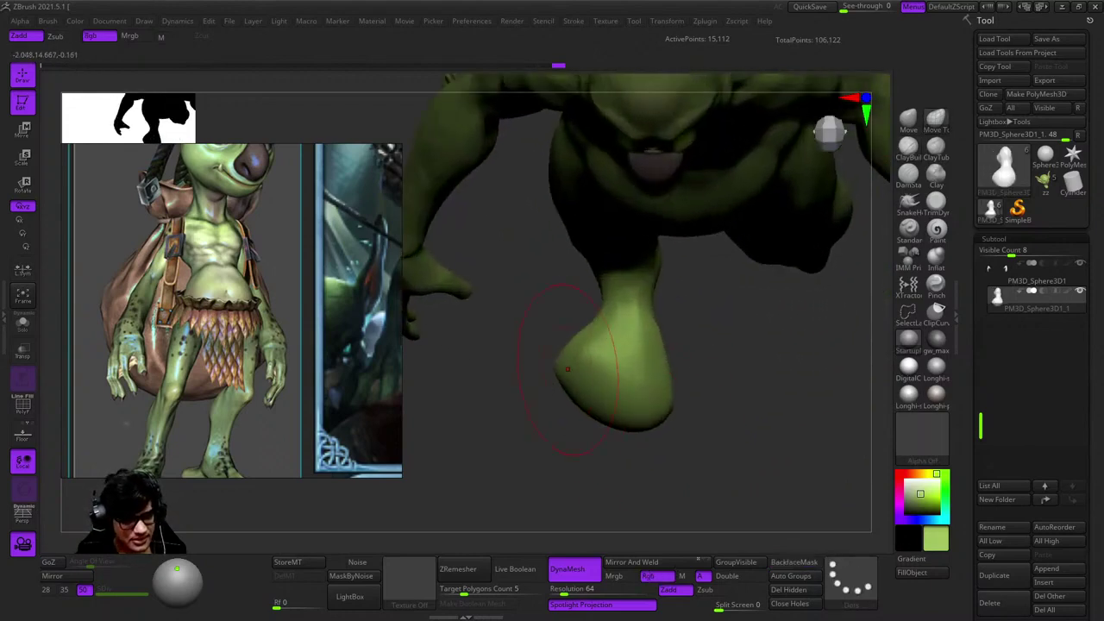
pyautogui.moveTo(609, 374)
pyautogui.mouseDown()
pyautogui.moveTo(702, 345)
pyautogui.moveTo(616, 233)
pyautogui.moveTo(638, 311)
pyautogui.mouseUp()
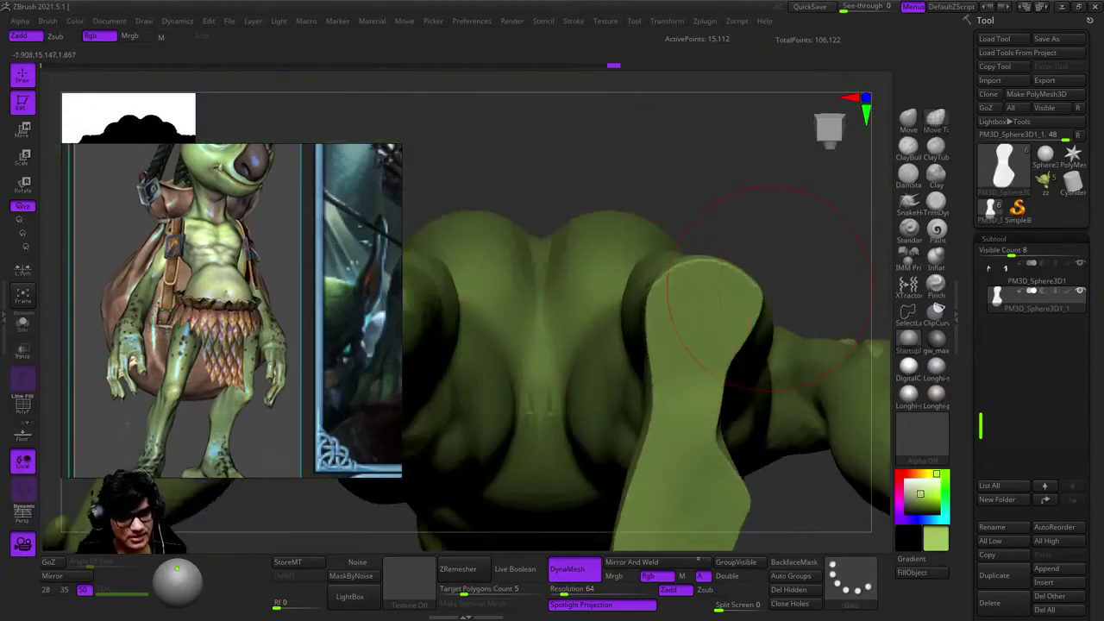
# Sculpt the arch along the inner side of the sole and round off the sole's hard edges
pyautogui.moveTo(704, 344)
pyautogui.mouseDown()
pyautogui.moveTo(849, 220)
pyautogui.moveTo(690, 258)
pyautogui.moveTo(701, 290)
pyautogui.mouseUp()
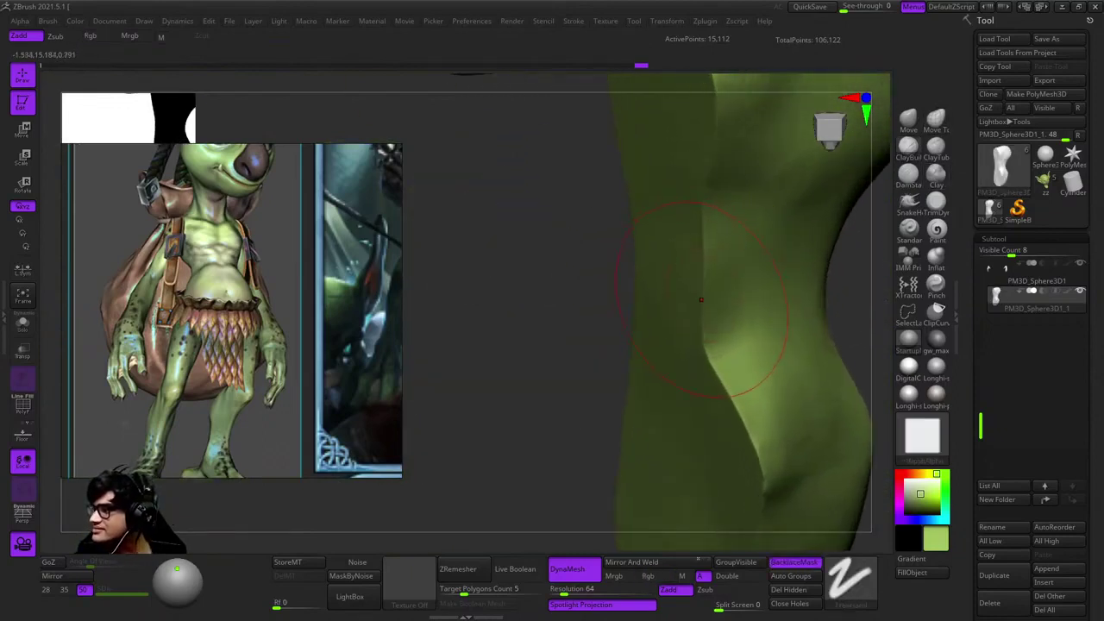
pyautogui.moveTo(692, 305)
pyautogui.mouseDown()
pyautogui.moveTo(713, 449)
pyautogui.moveTo(665, 250)
pyautogui.moveTo(672, 285)
pyautogui.moveTo(732, 283)
pyautogui.moveTo(737, 216)
pyautogui.mouseUp()
pyautogui.press('space')
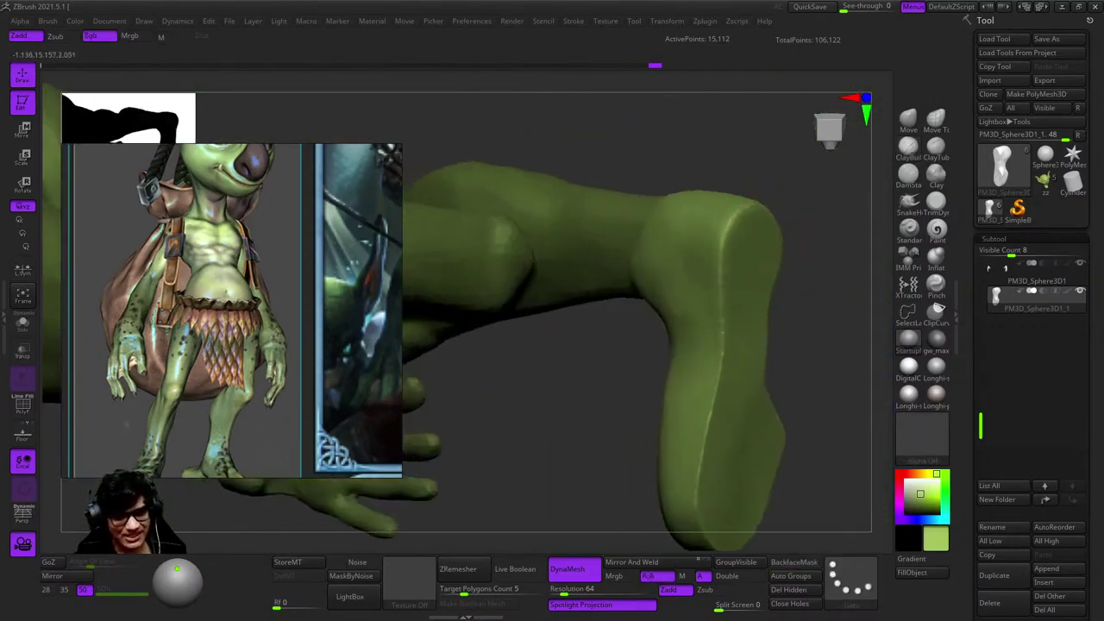
pyautogui.press('b')
pyautogui.moveTo(50, 372); pyautogui.dragTo(259, 285)
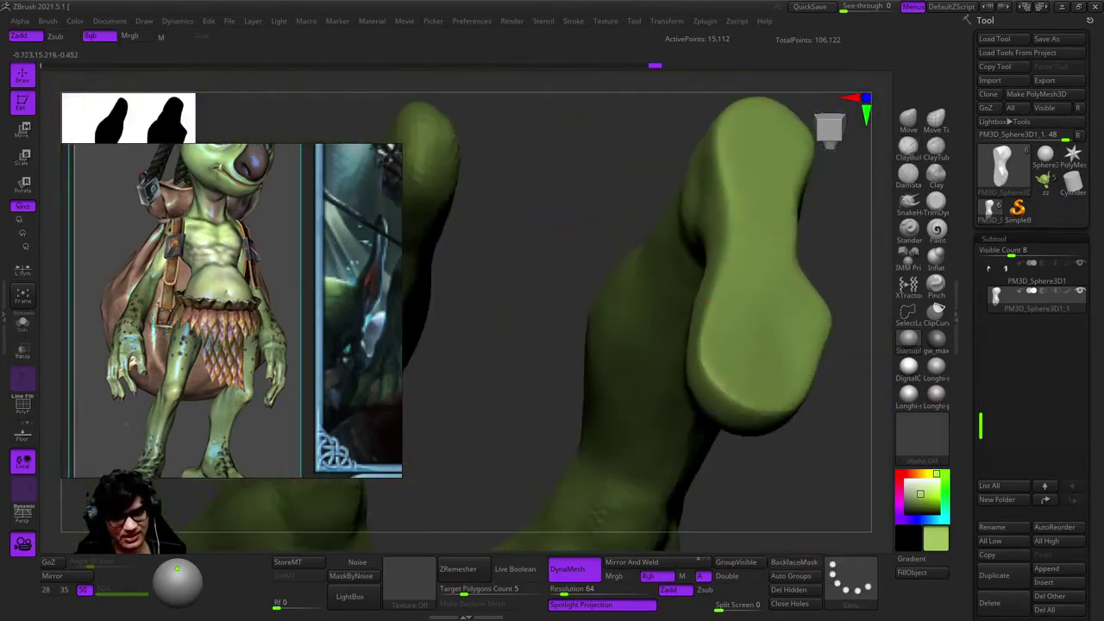
pyautogui.press('b')
pyautogui.moveTo(728, 307)
pyautogui.mouseDown()
pyautogui.moveTo(684, 291)
pyautogui.moveTo(708, 282)
pyautogui.moveTo(729, 306)
pyautogui.mouseUp()
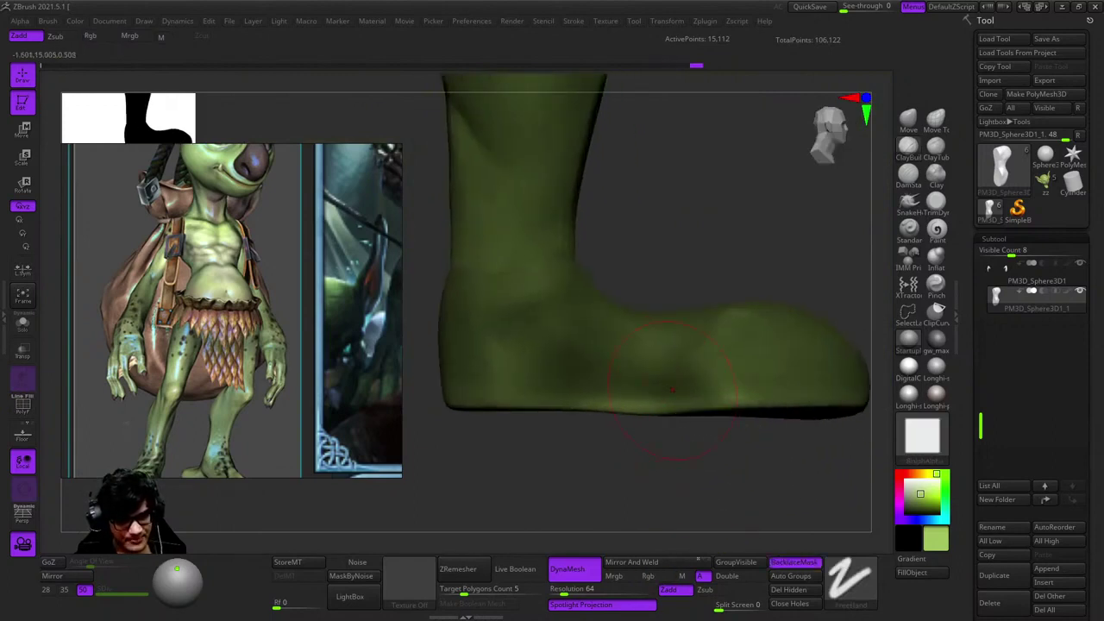
# Flatten the underside of the sole in the side view and adjust the foot's fit on the leg
pyautogui.press('w')
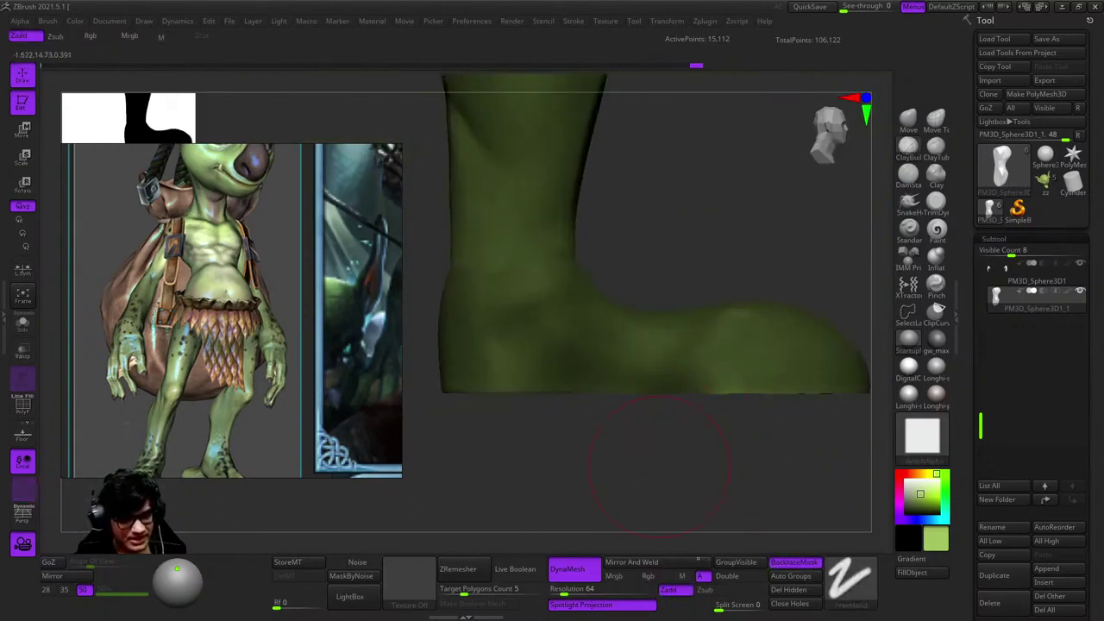
pyautogui.press('w')
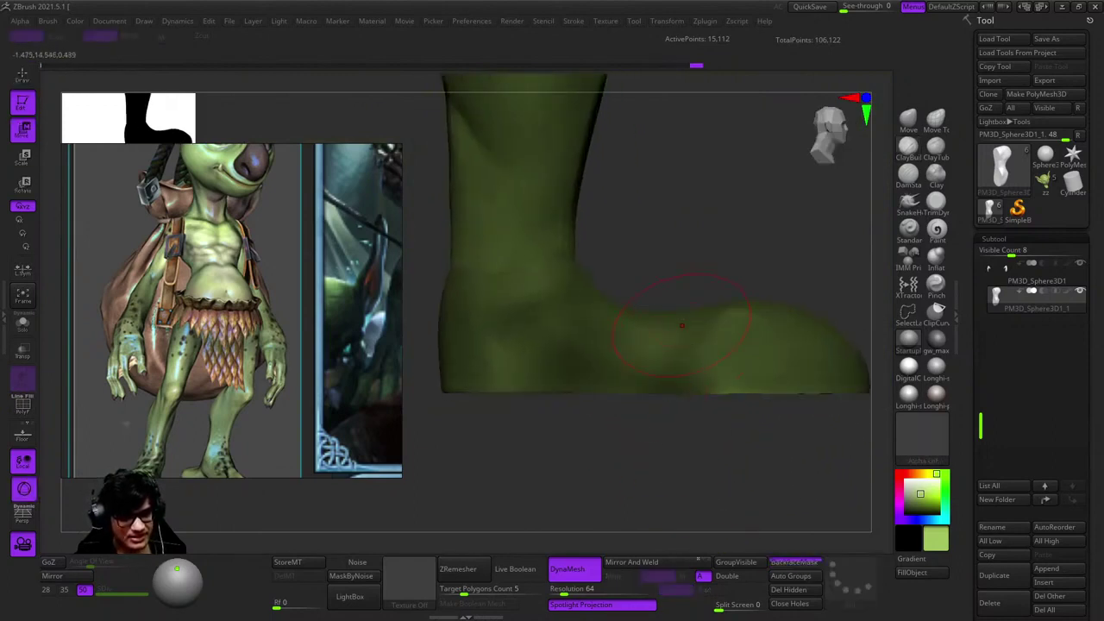
pyautogui.moveTo(678, 328); pyautogui.dragTo(677, 345)
pyautogui.press('q')
pyautogui.moveTo(802, 328)
pyautogui.mouseDown()
pyautogui.moveTo(778, 259)
pyautogui.moveTo(714, 383)
pyautogui.mouseUp()
pyautogui.moveTo(714, 384); pyautogui.dragTo(638, 465, button='right')
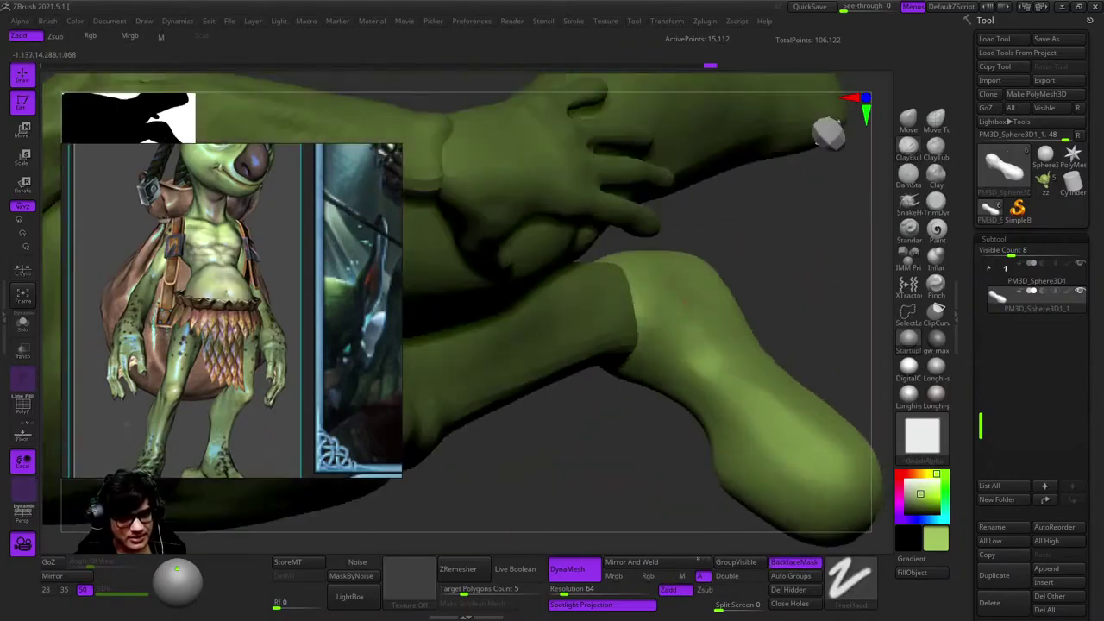
# Build up the instep and ball of the foot and slope the forefoot toward its outer side
pyautogui.moveTo(675, 357)
pyautogui.mouseDown(button='right')
pyautogui.moveTo(645, 328)
pyautogui.moveTo(603, 345)
pyautogui.moveTo(638, 379)
pyautogui.mouseUp(button='right')
pyautogui.press('space')
pyautogui.click(656, 432)
pyautogui.moveTo(657, 432); pyautogui.dragTo(616, 345, button='right')
pyautogui.press('space')
pyautogui.press('space')
pyautogui.moveTo(609, 307)
pyautogui.mouseDown()
pyautogui.moveTo(690, 285)
pyautogui.moveTo(746, 405)
pyautogui.mouseUp()
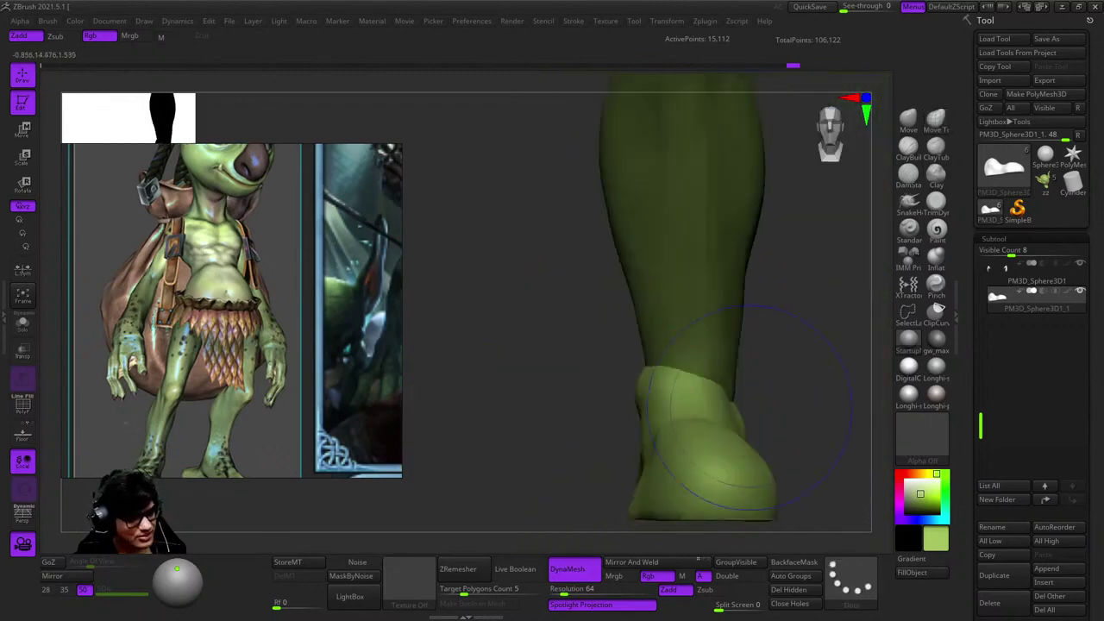
# Examine the foot bones, tendons and ankle shape in the grey écorché reference figures
pyautogui.scroll(-5, 259, 345)
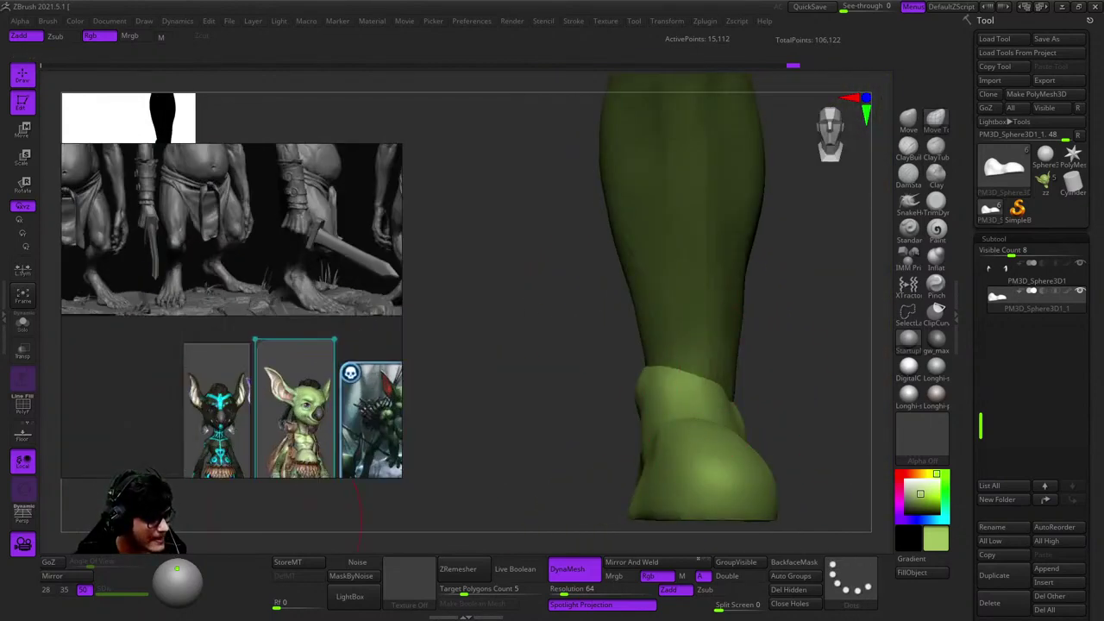
pyautogui.scroll(8, 117, 444)
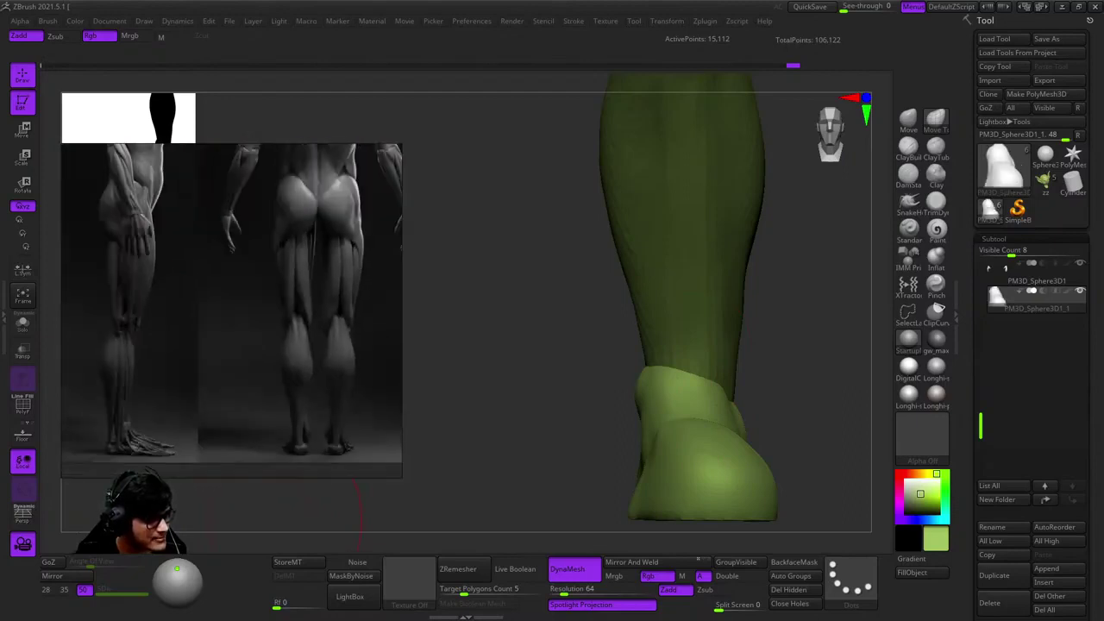
pyautogui.scroll(-3, 123, 419)
pyautogui.scroll(8, 123, 420)
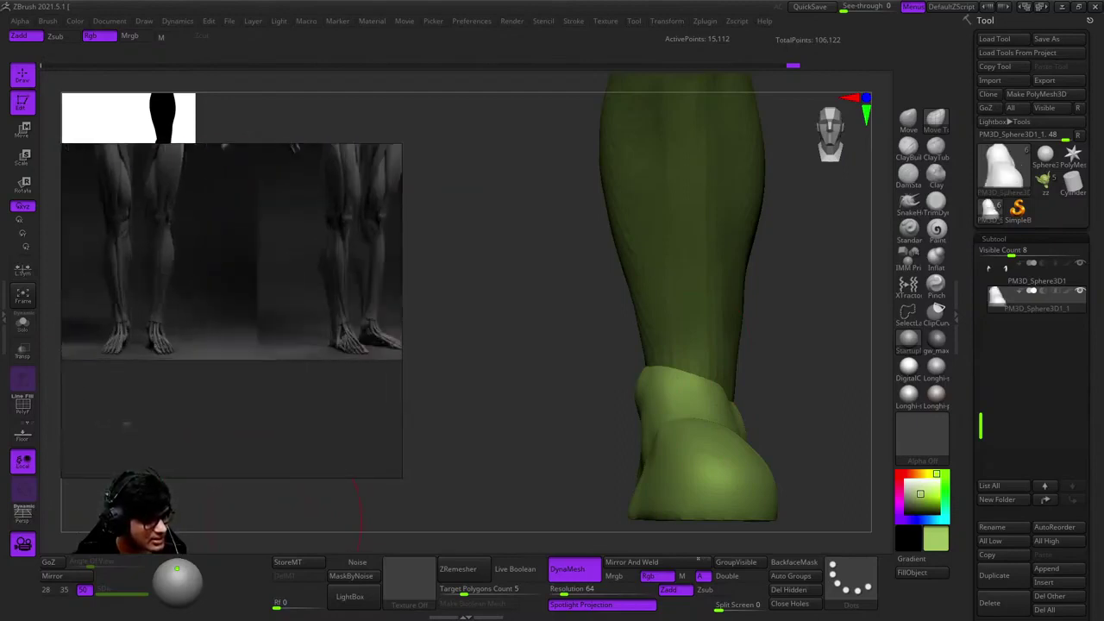
pyautogui.scroll(-3, 231, 302)
pyautogui.scroll(2, 231, 302)
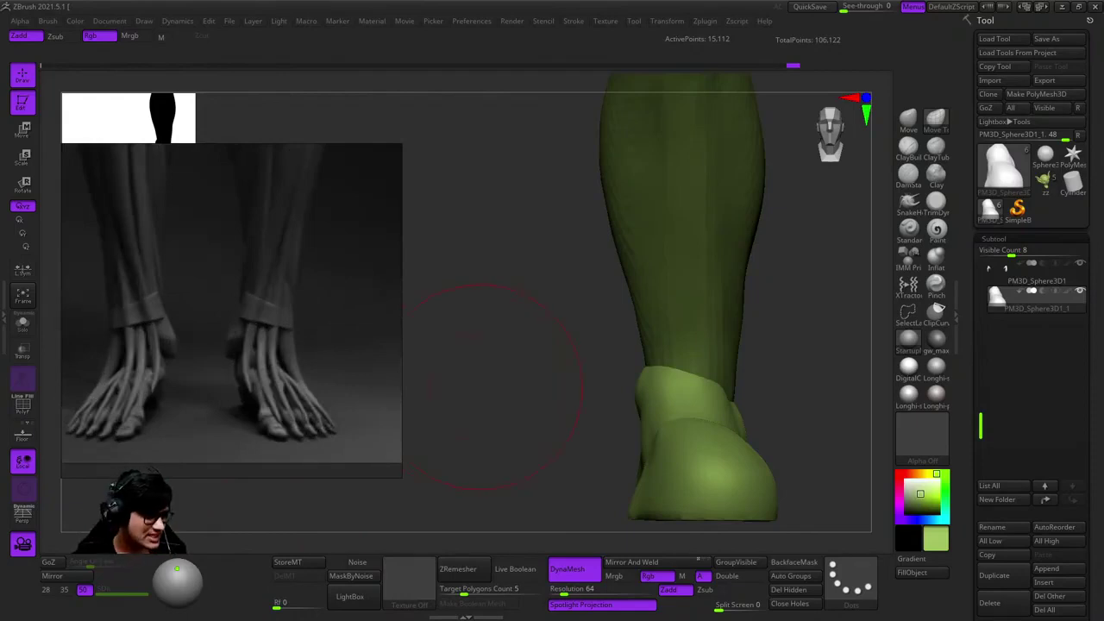
pyautogui.scroll(-6, 231, 302)
pyautogui.scroll(4, 231, 302)
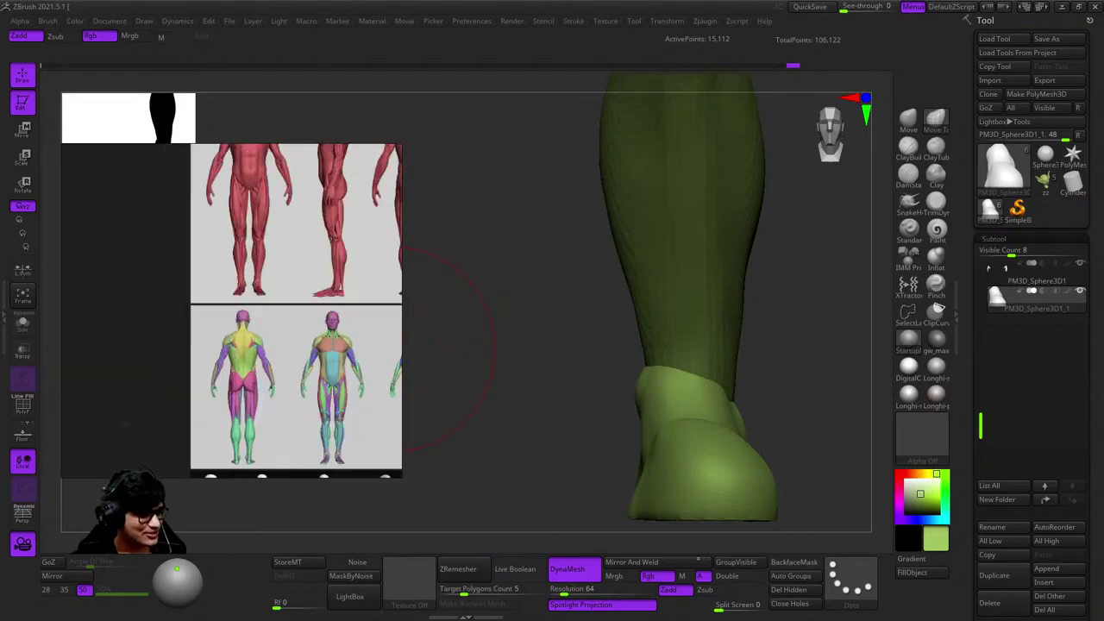
# Compare the feet and lower legs in the goblin concept art and the grey goblin sculpt references
pyautogui.scroll(4, 125, 424)
pyautogui.scroll(-5, 126, 424)
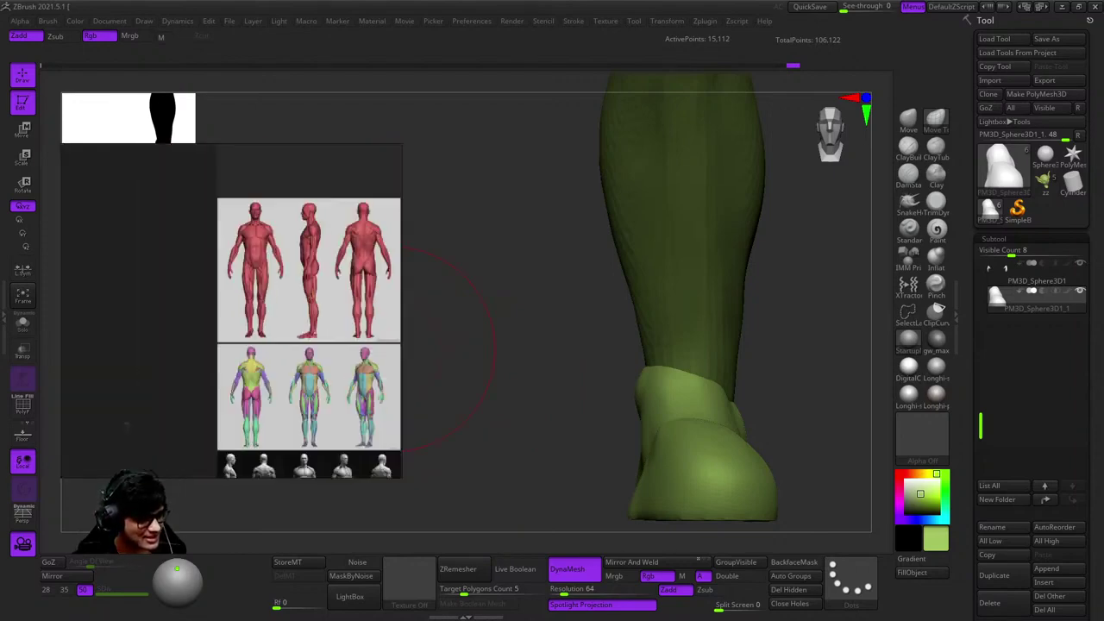
pyautogui.scroll(-3, 126, 424)
pyautogui.scroll(5, 126, 423)
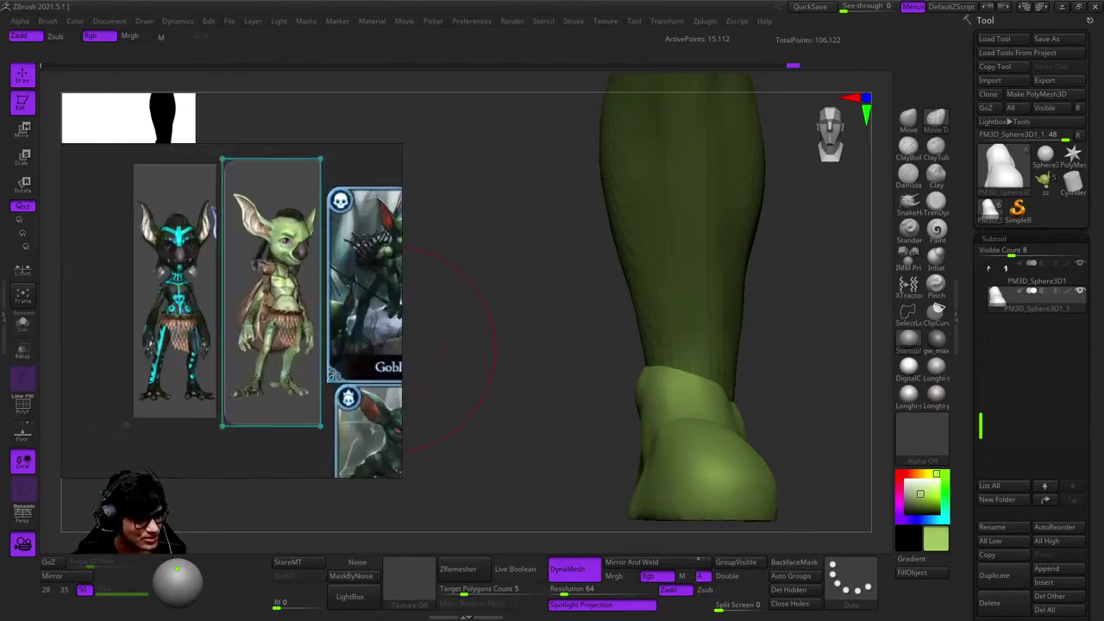
pyautogui.moveTo(422, 379); pyautogui.dragTo(238, 380, button='middle')
pyautogui.scroll(-4, 250, 379)
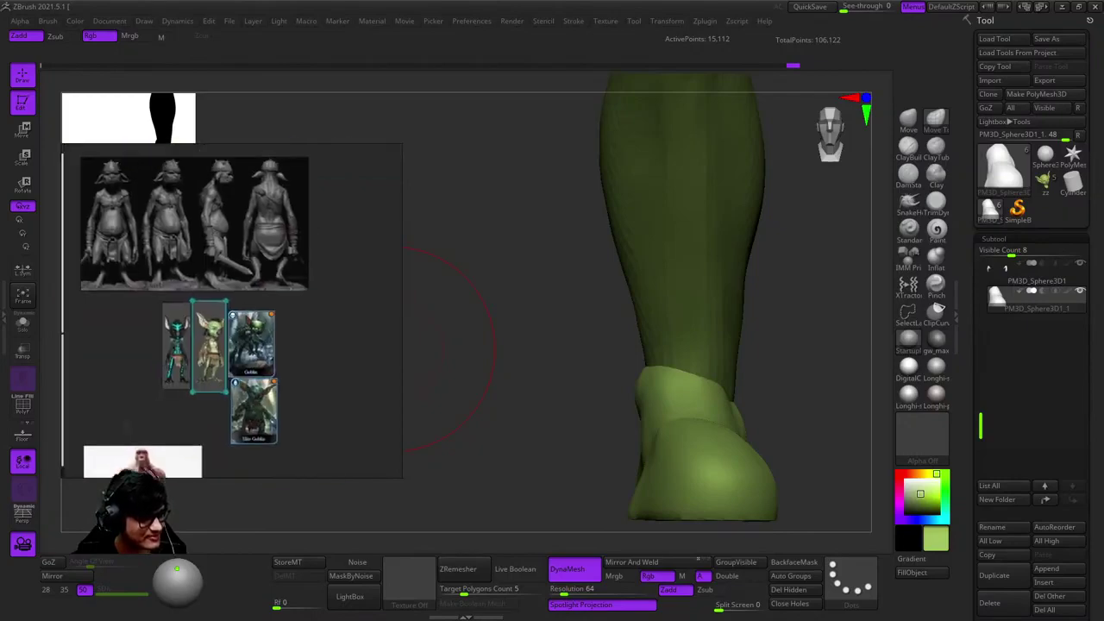
pyautogui.scroll(6, 231, 310)
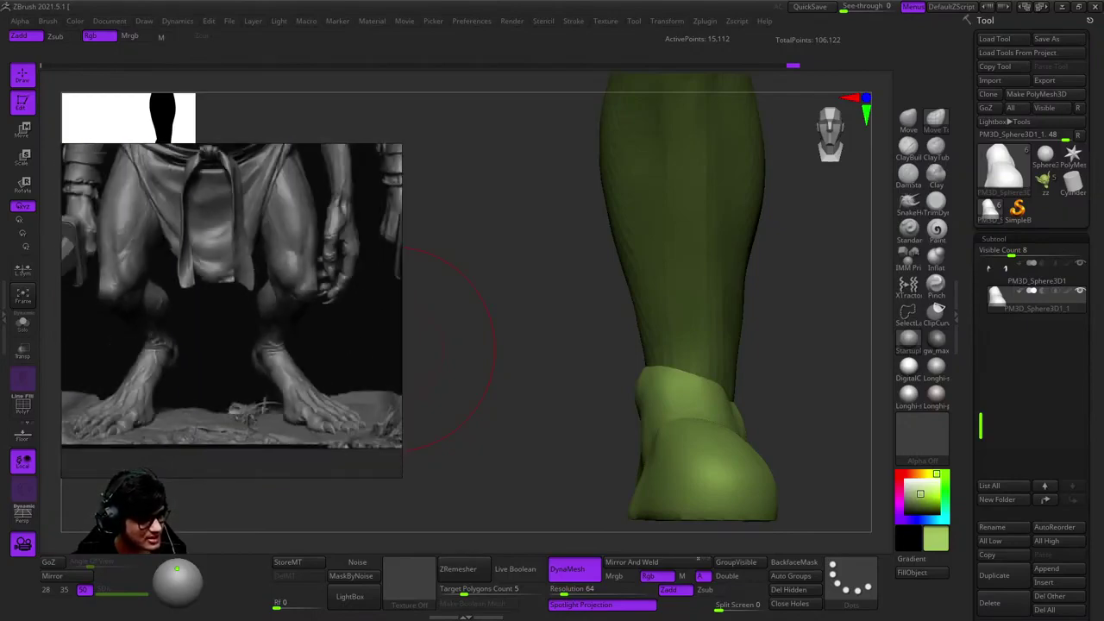
pyautogui.scroll(-5, 231, 311)
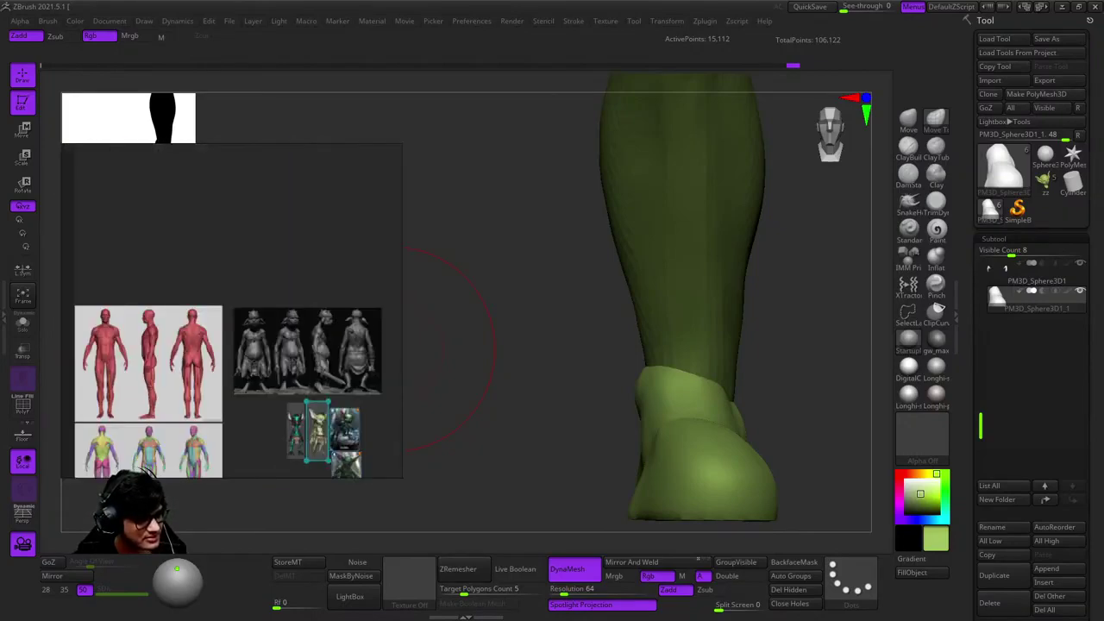
# Study the ankles, heels and lower-leg muscles in the red and colour-coded anatomy charts
pyautogui.scroll(6, 232, 310)
pyautogui.scroll(2, 231, 311)
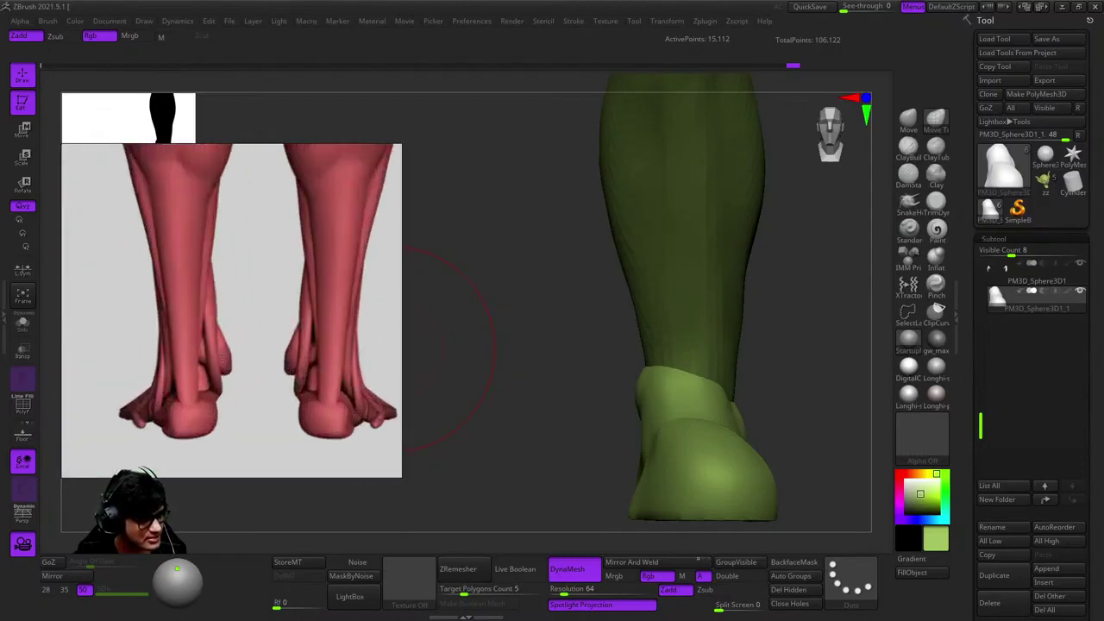
pyautogui.scroll(-4, 232, 311)
pyautogui.scroll(3, 231, 310)
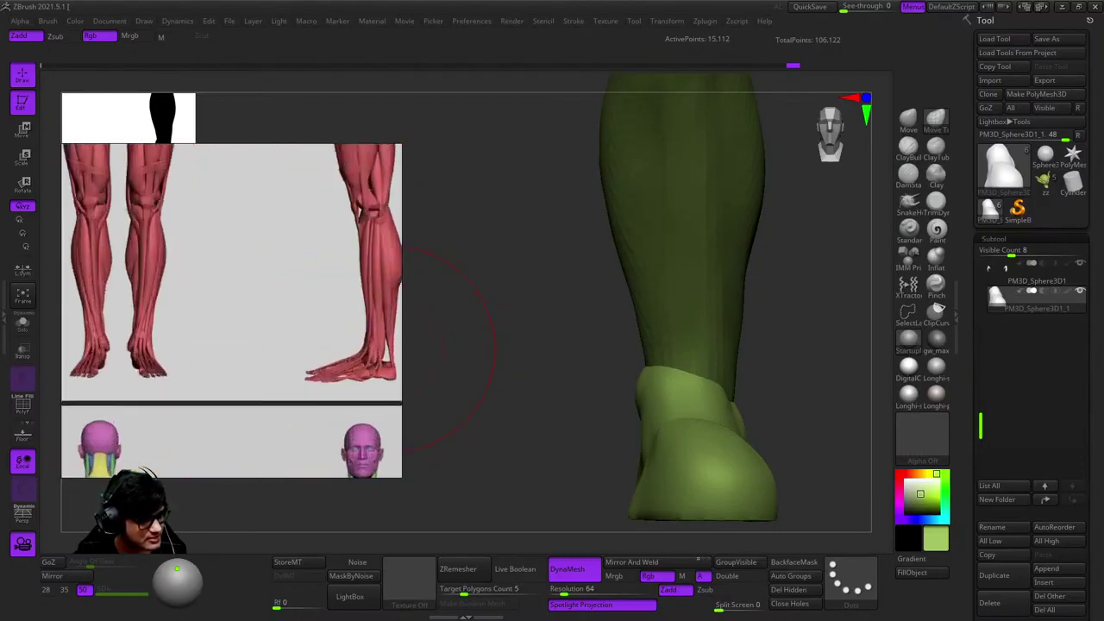
pyautogui.scroll(-3, 231, 311)
pyautogui.scroll(5, 231, 311)
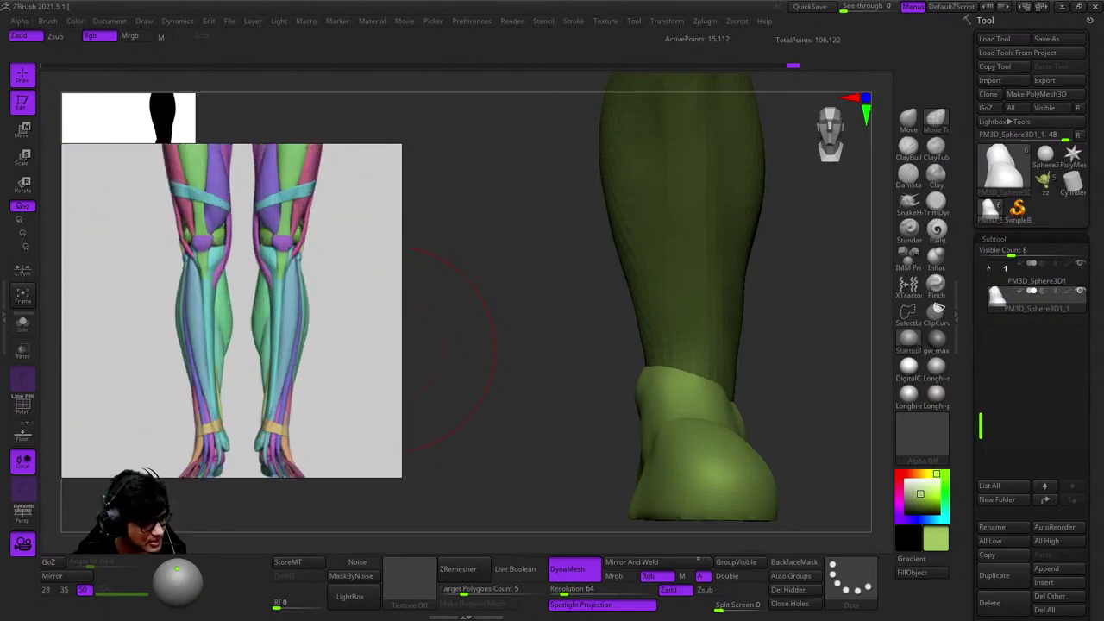
pyautogui.scroll(-5, 231, 310)
pyautogui.scroll(2, 231, 311)
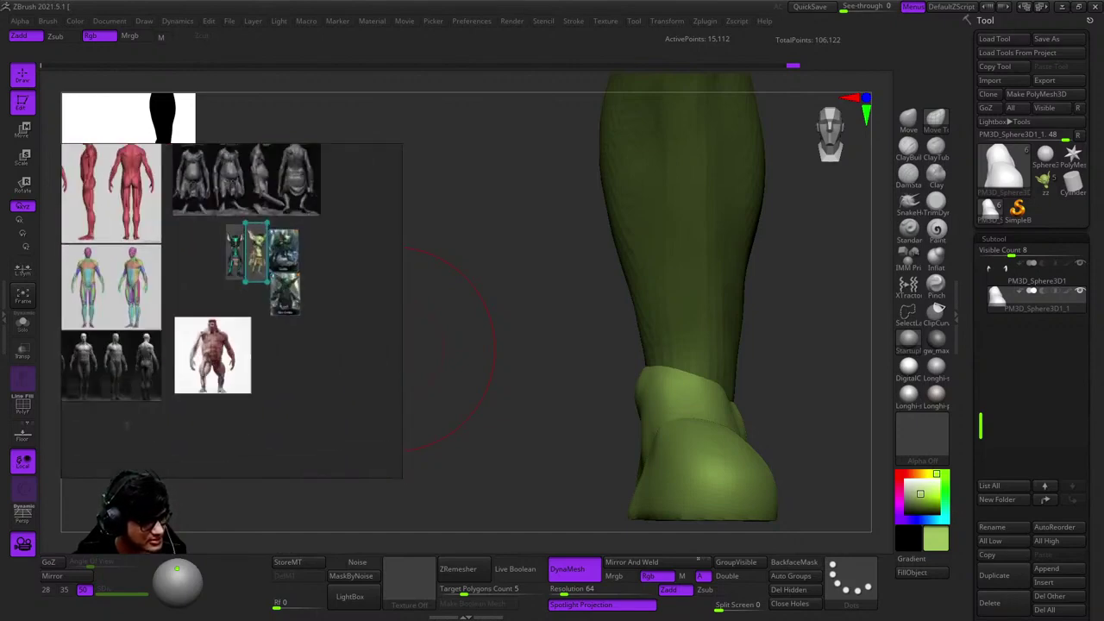
# Check the lower legs and feet of the stocky muscle figure against the grey écorché figures
pyautogui.scroll(5, 232, 310)
pyautogui.scroll(-3, 231, 310)
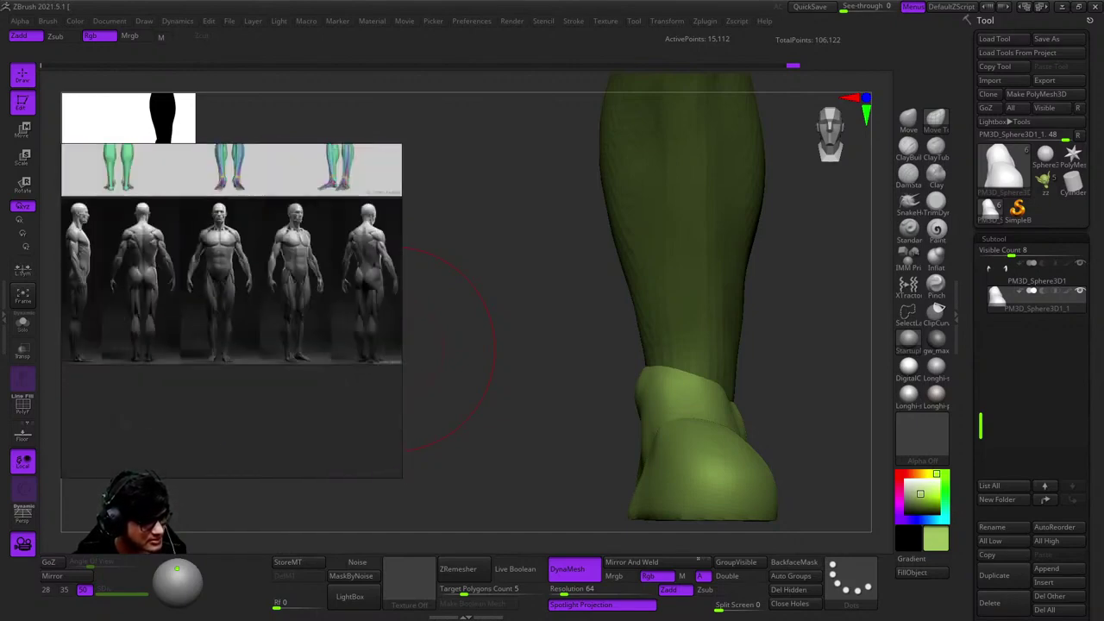
pyautogui.scroll(-2, 231, 259)
pyautogui.scroll(5, 231, 259)
pyautogui.scroll(-3, 231, 258)
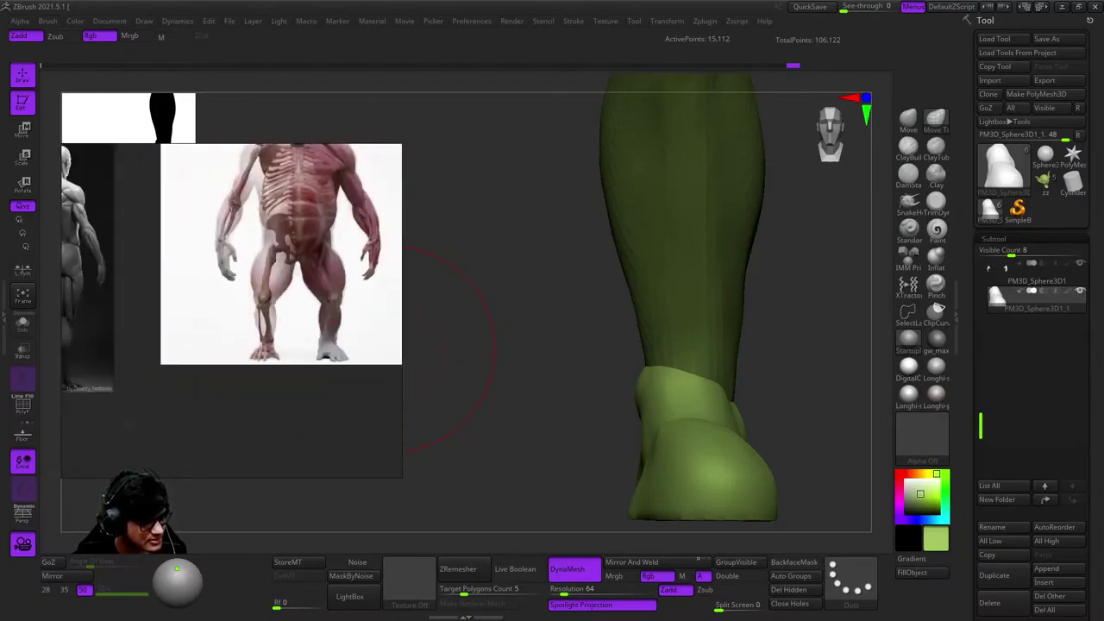
pyautogui.scroll(-3, 231, 259)
pyautogui.scroll(4, 231, 258)
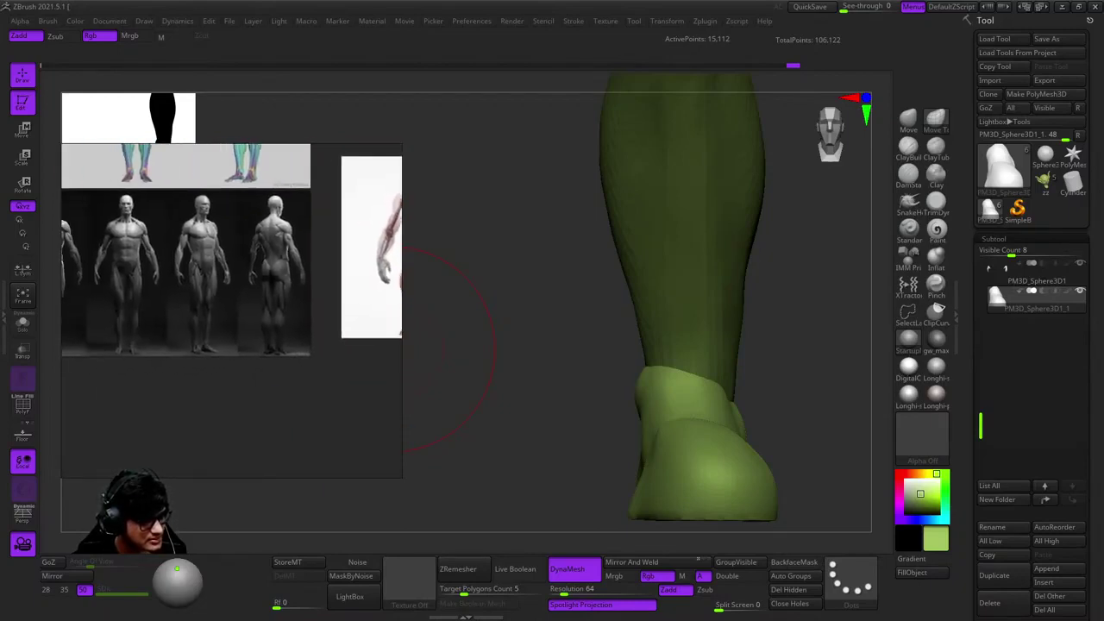
pyautogui.scroll(-2, 232, 258)
pyautogui.scroll(2, 231, 258)
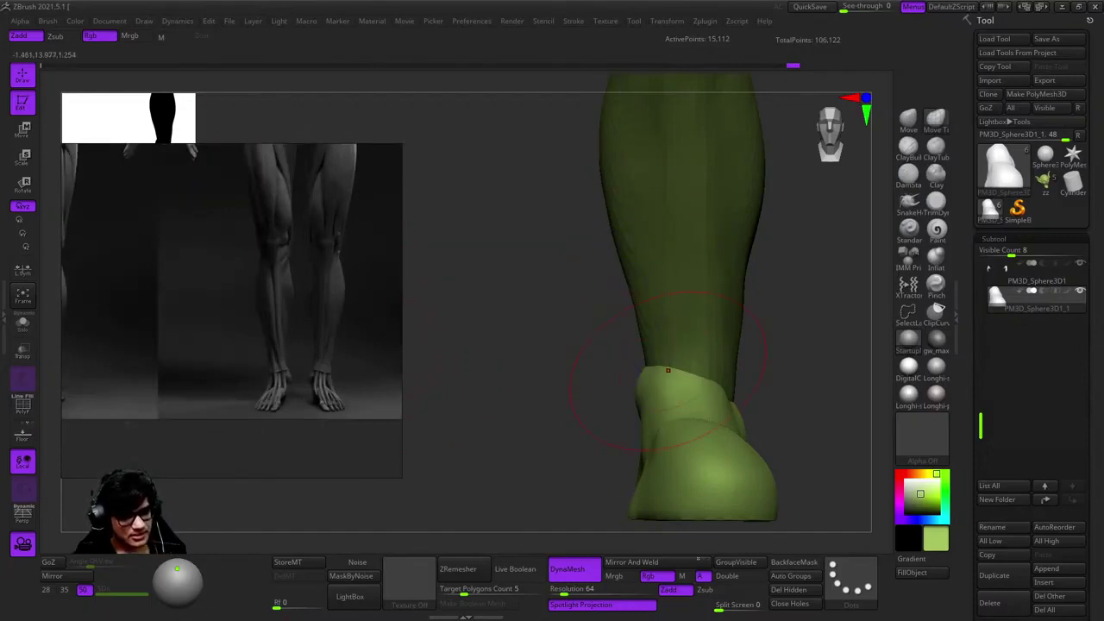
# Build up rounded ankle bones on both sides of the ankle where the foot meets the leg
pyautogui.keyDown('alt'); pyautogui.moveTo(671, 348); pyautogui.dragTo(659, 304, button='right'); pyautogui.keyUp('alt')
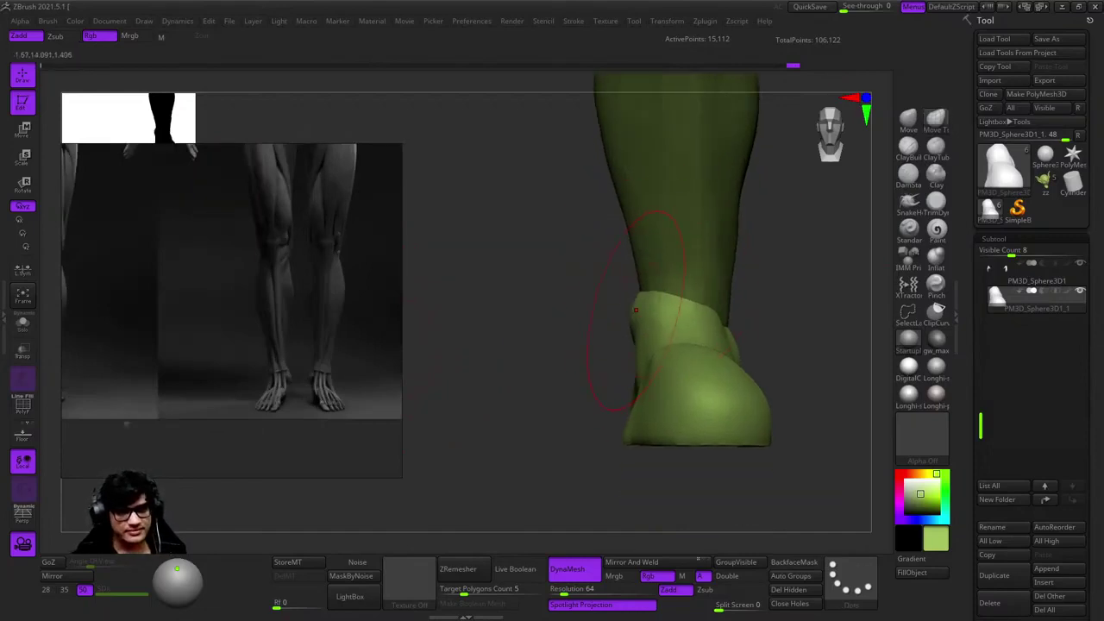
pyautogui.keyDown('ctrl'); pyautogui.moveTo(643, 285); pyautogui.dragTo(640, 320, button='right'); pyautogui.keyUp('ctrl')
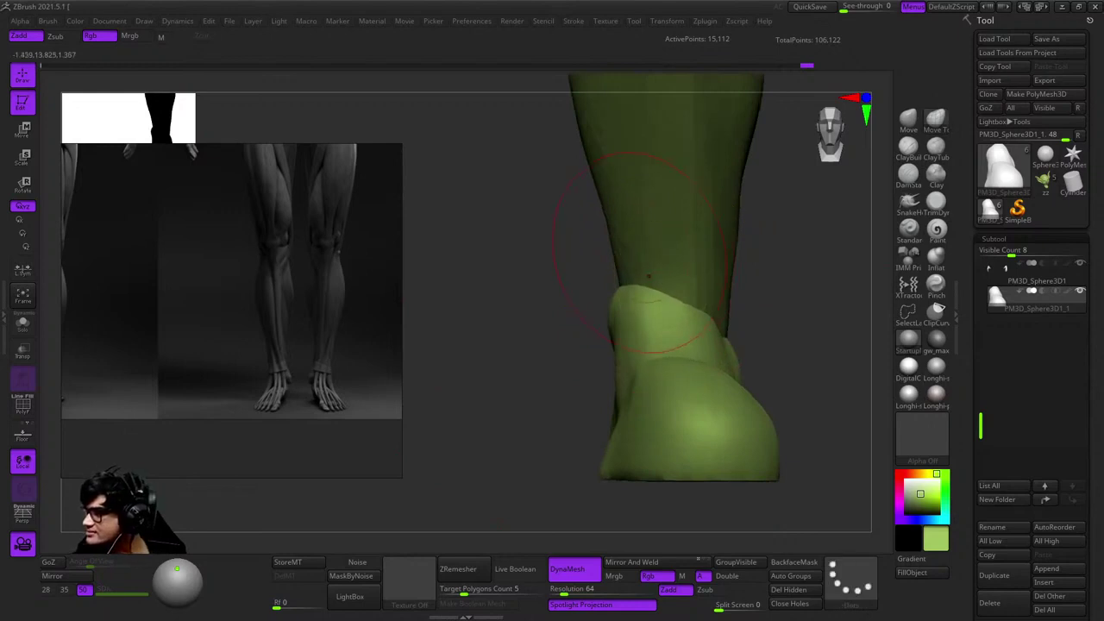
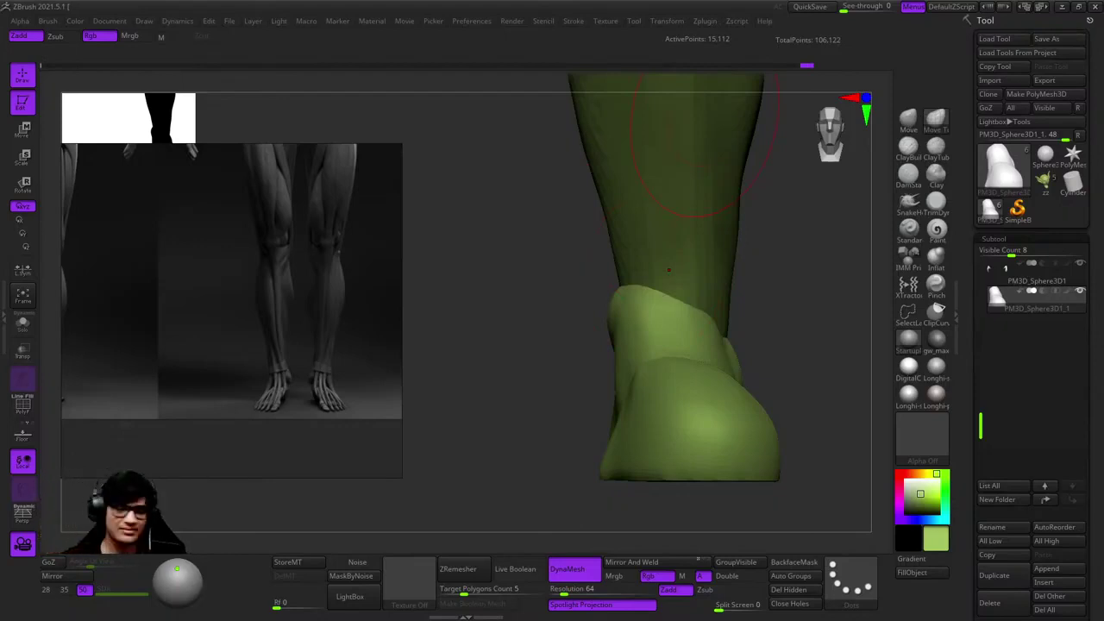
pyautogui.moveTo(601, 458); pyautogui.dragTo(687, 300)
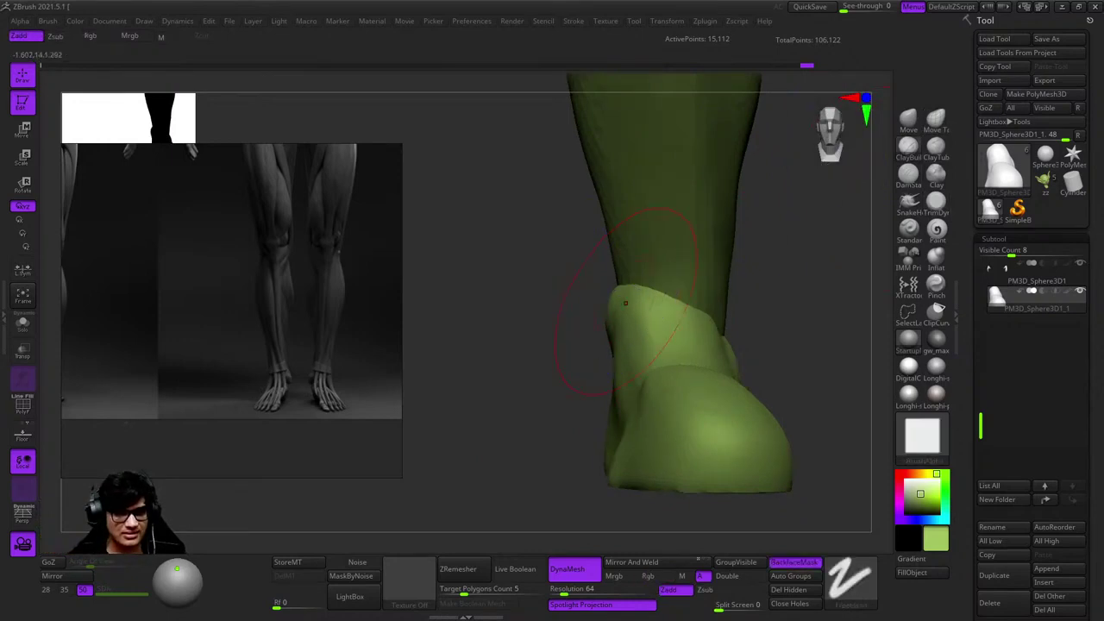
pyautogui.moveTo(591, 345); pyautogui.dragTo(638, 277)
pyautogui.moveTo(684, 378); pyautogui.dragTo(651, 388, button='right')
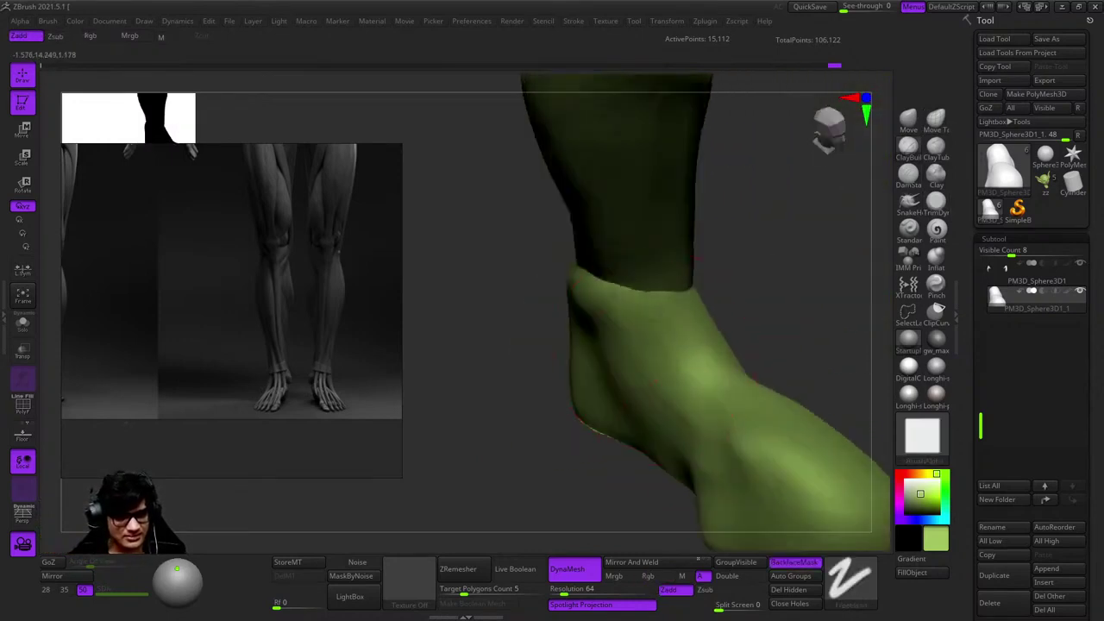
pyautogui.keyDown('alt'); pyautogui.click(697, 258); pyautogui.keyUp('alt')
pyautogui.moveTo(697, 259); pyautogui.dragTo(727, 407, button='right')
pyautogui.press('space')
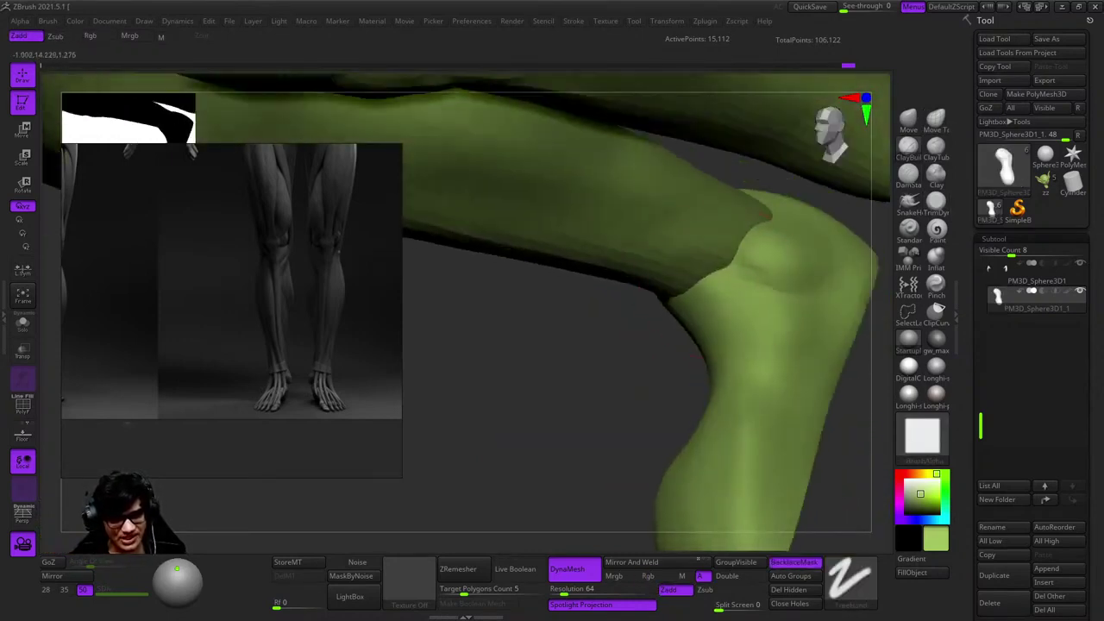
pyautogui.moveTo(705, 272); pyautogui.dragTo(660, 250, button='right')
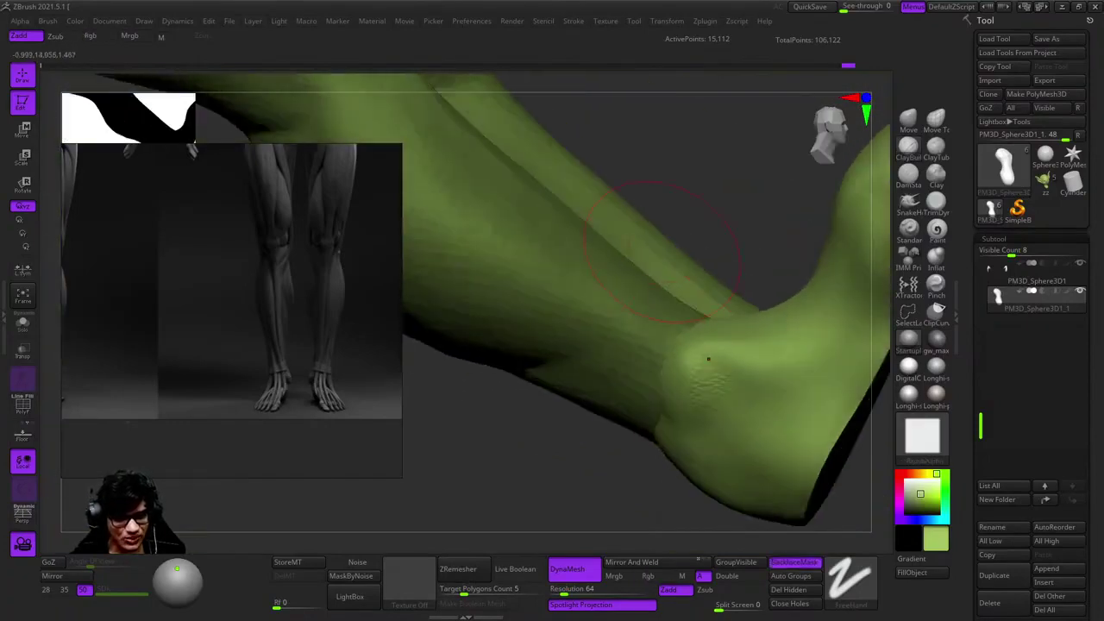
pyautogui.moveTo(746, 373)
pyautogui.mouseDown(button='right')
pyautogui.moveTo(730, 271)
pyautogui.moveTo(783, 394)
pyautogui.moveTo(724, 345)
pyautogui.moveTo(665, 320)
pyautogui.moveTo(695, 370)
pyautogui.moveTo(655, 265)
pyautogui.moveTo(672, 313)
pyautogui.moveTo(653, 311)
pyautogui.moveTo(673, 301)
pyautogui.moveTo(664, 310)
pyautogui.moveTo(687, 266)
pyautogui.moveTo(710, 308)
pyautogui.moveTo(690, 259)
pyautogui.moveTo(670, 291)
pyautogui.moveTo(727, 325)
pyautogui.moveTo(707, 326)
pyautogui.mouseUp(button='right')
pyautogui.moveTo(747, 283); pyautogui.dragTo(764, 345, button='right')
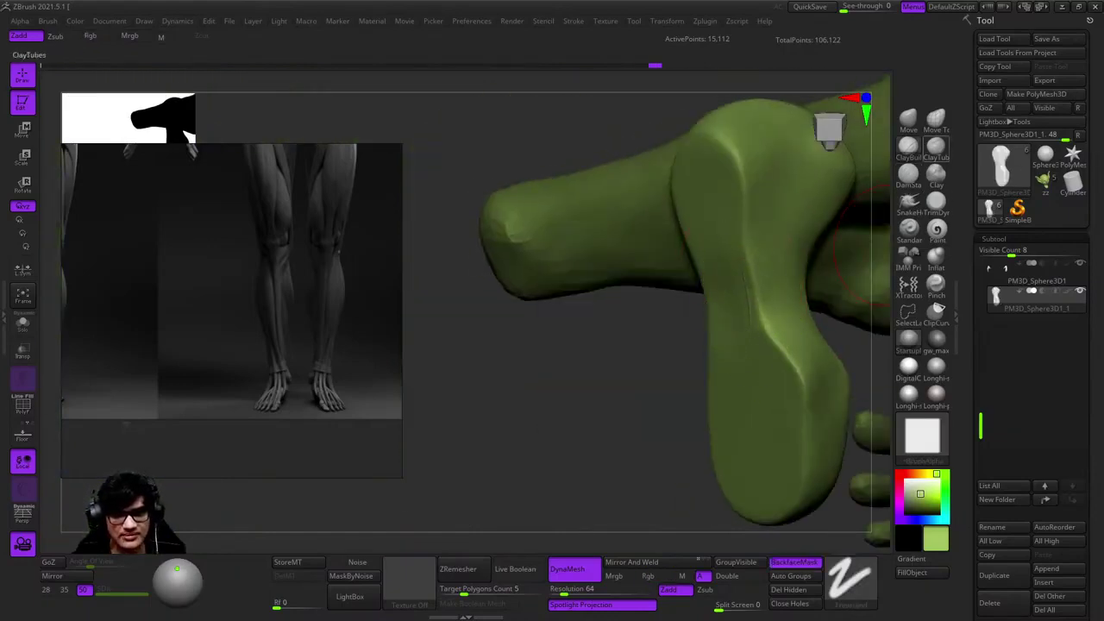
# Fill and smooth the hard ridge along the arch side of the sole with clay strokes
pyautogui.click(908, 119)
pyautogui.keyDown('ctrl'); pyautogui.moveTo(739, 247); pyautogui.dragTo(742, 276, button='right'); pyautogui.keyUp('ctrl')
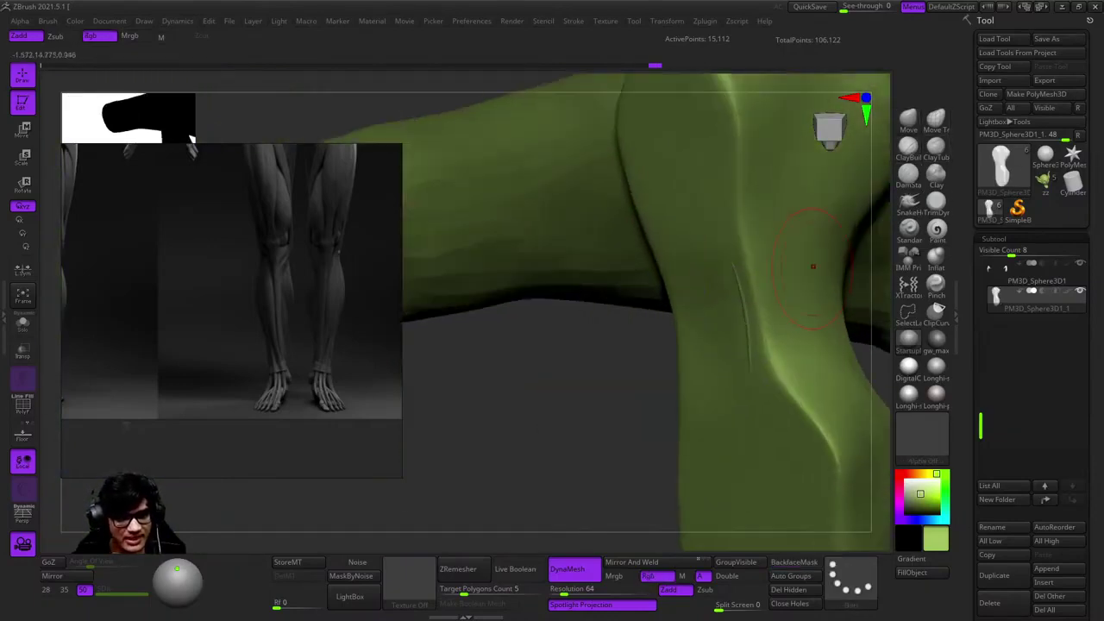
pyautogui.click(908, 147)
pyautogui.keyDown('shift'); pyautogui.moveTo(739, 357); pyautogui.dragTo(738, 325, button='right'); pyautogui.keyUp('shift')
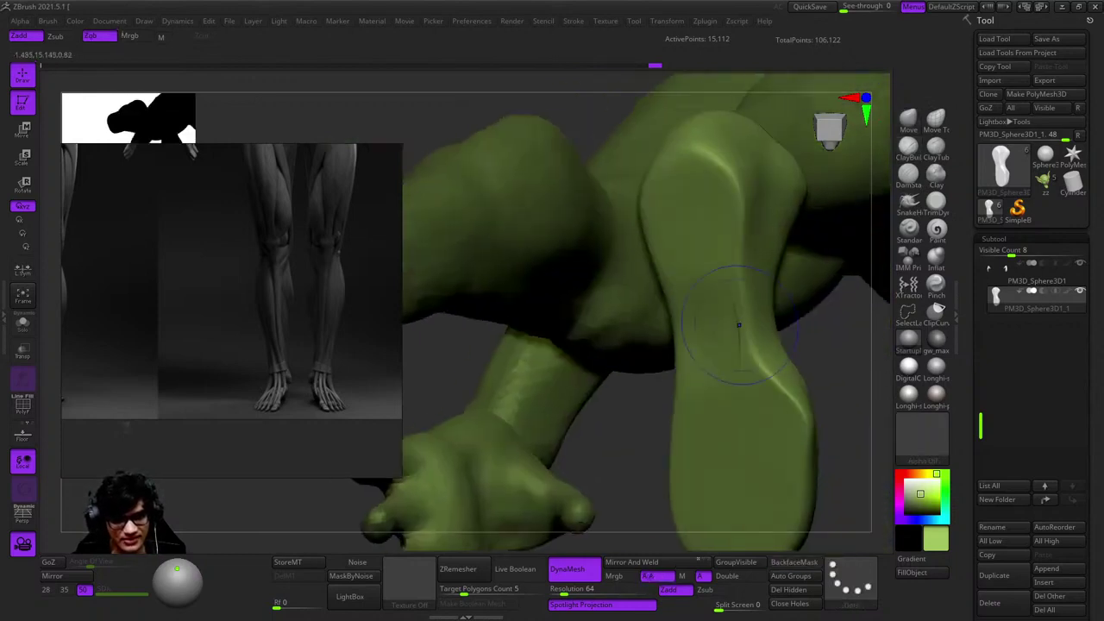
pyautogui.press('space')
pyautogui.keyDown('alt'); pyautogui.moveTo(652, 394); pyautogui.dragTo(734, 286, button='right'); pyautogui.keyUp('alt')
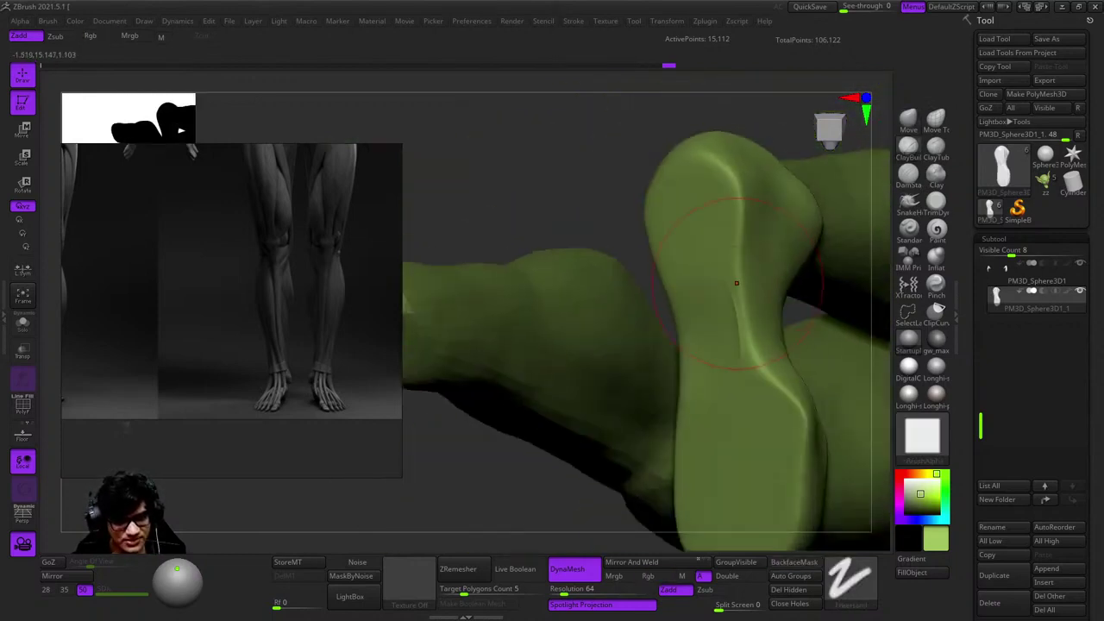
pyautogui.moveTo(734, 362); pyautogui.dragTo(733, 329, button='right')
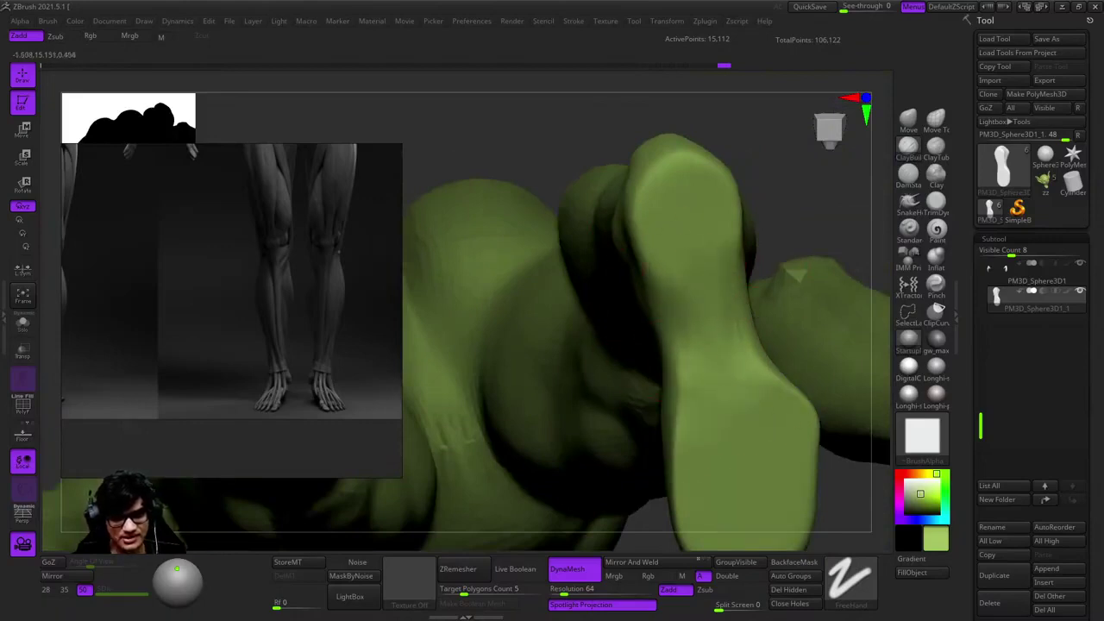
pyautogui.press('shift')
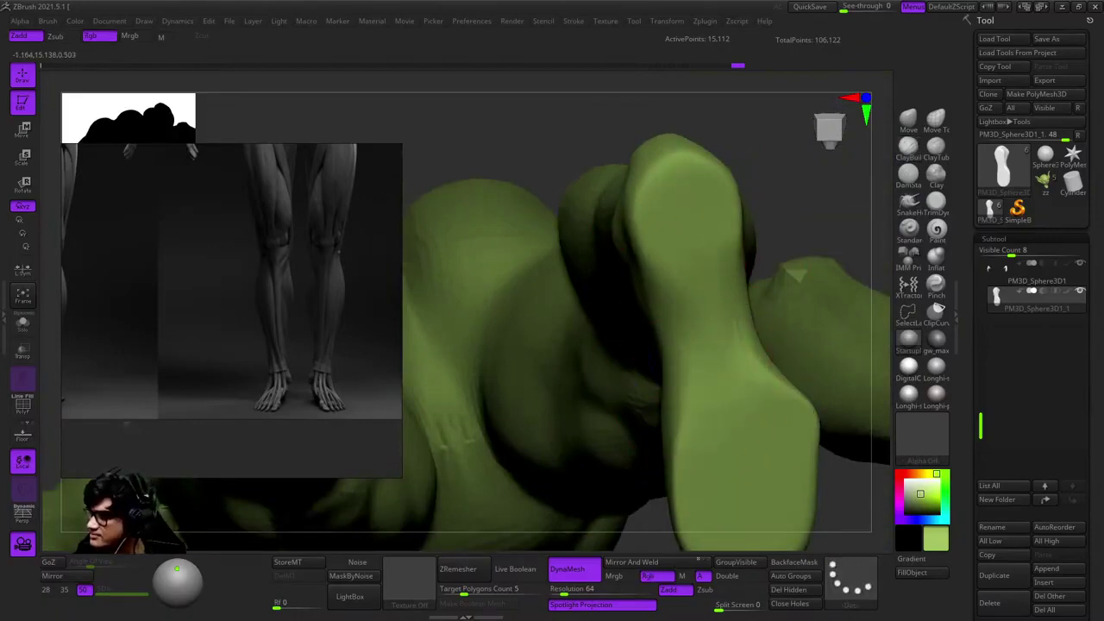
# Round off the forefoot from above and soften the outline of the sole
pyautogui.moveTo(675, 343)
pyautogui.mouseDown(button='right')
pyautogui.moveTo(661, 333)
pyautogui.moveTo(645, 394)
pyautogui.moveTo(696, 366)
pyautogui.moveTo(733, 215)
pyautogui.mouseUp(button='right')
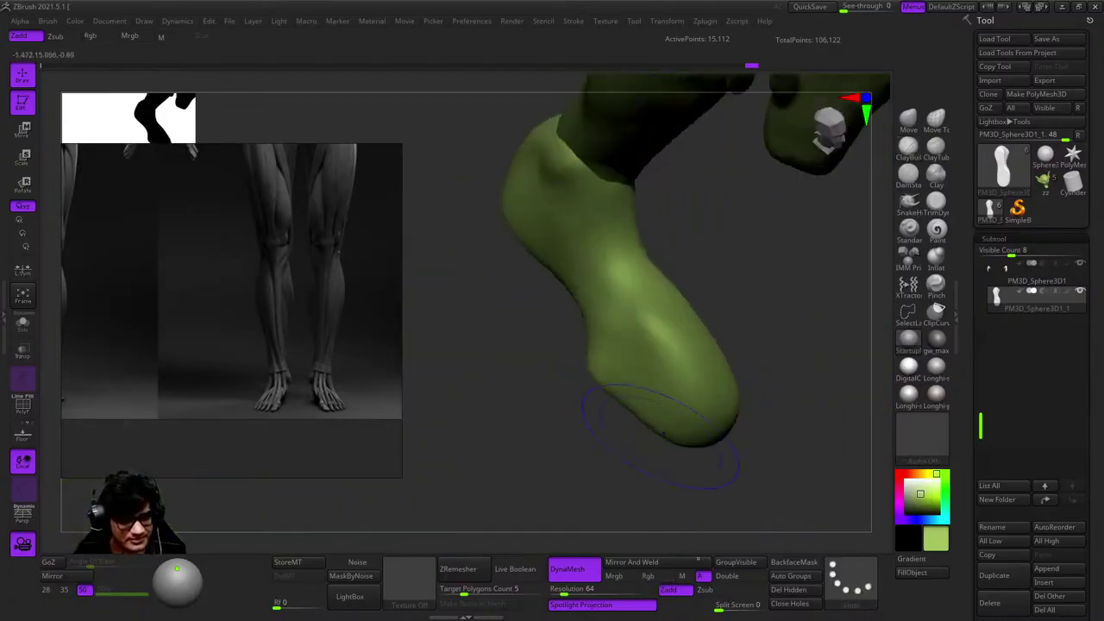
pyautogui.press('b')
pyautogui.moveTo(623, 97); pyautogui.dragTo(642, 369, button='right')
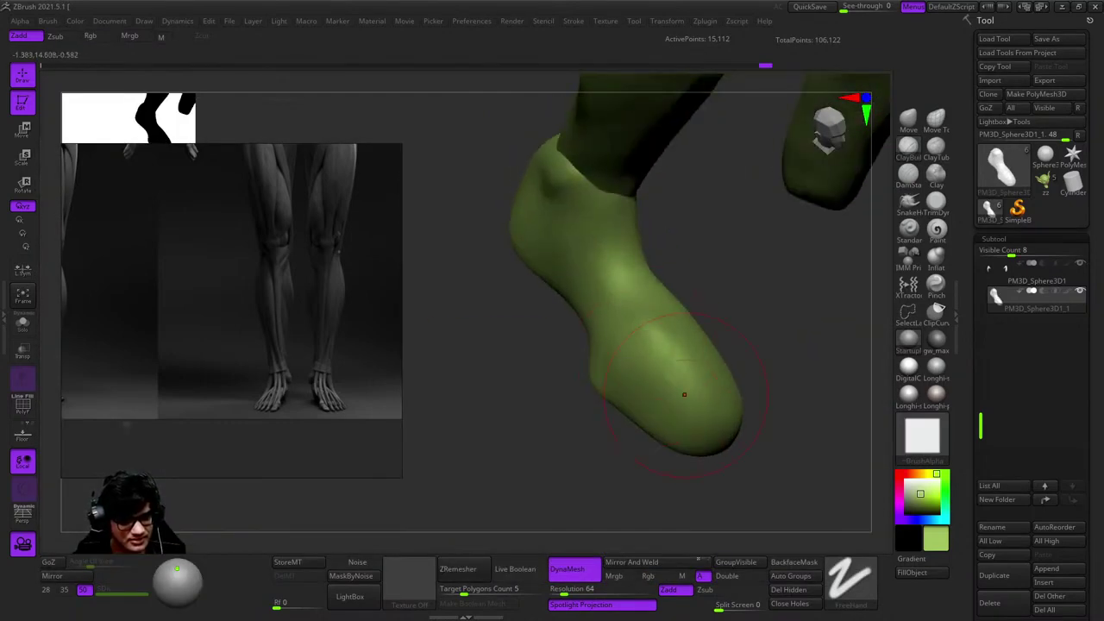
pyautogui.moveTo(655, 328)
pyautogui.keyDown('shift'); pyautogui.mouseDown(button='right')
pyautogui.moveTo(690, 362)
pyautogui.moveTo(700, 332)
pyautogui.mouseUp(button='right'); pyautogui.keyUp('shift')
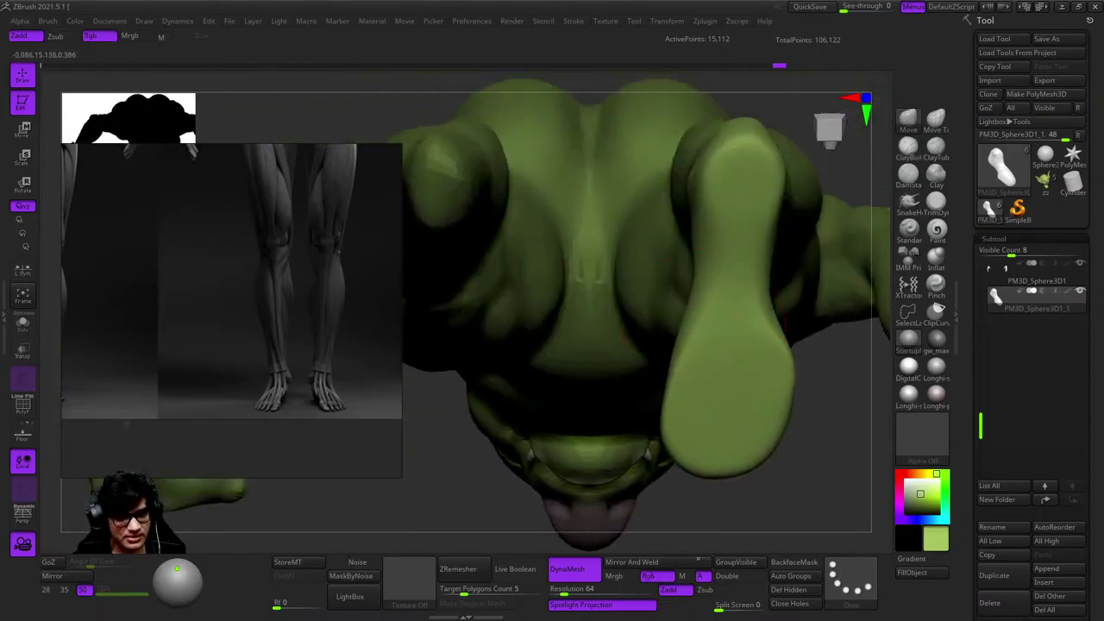
# Carve grooves across the front of the foot to separate the individual toes
pyautogui.moveTo(690, 394)
pyautogui.mouseDown(button='right')
pyautogui.moveTo(715, 370)
pyautogui.moveTo(739, 382)
pyautogui.moveTo(729, 353)
pyautogui.moveTo(739, 320)
pyautogui.moveTo(814, 247)
pyautogui.moveTo(888, 207)
pyautogui.moveTo(664, 293)
pyautogui.moveTo(750, 457)
pyautogui.moveTo(690, 315)
pyautogui.mouseUp(button='right')
pyautogui.hotkey('shift', 'f')
pyautogui.hotkey('shift', 'f')
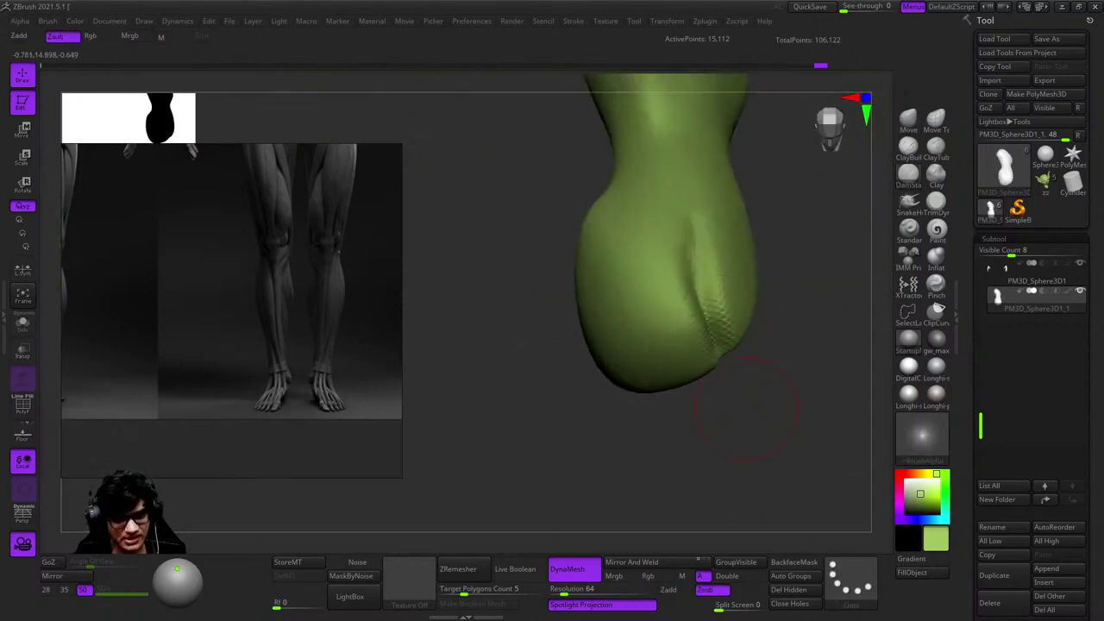
pyautogui.moveTo(745, 410); pyautogui.dragTo(680, 315, button='right')
pyautogui.moveTo(687, 420)
pyautogui.mouseDown(button='right')
pyautogui.moveTo(671, 340)
pyautogui.moveTo(741, 396)
pyautogui.moveTo(680, 351)
pyautogui.moveTo(657, 250)
pyautogui.mouseUp(button='right')
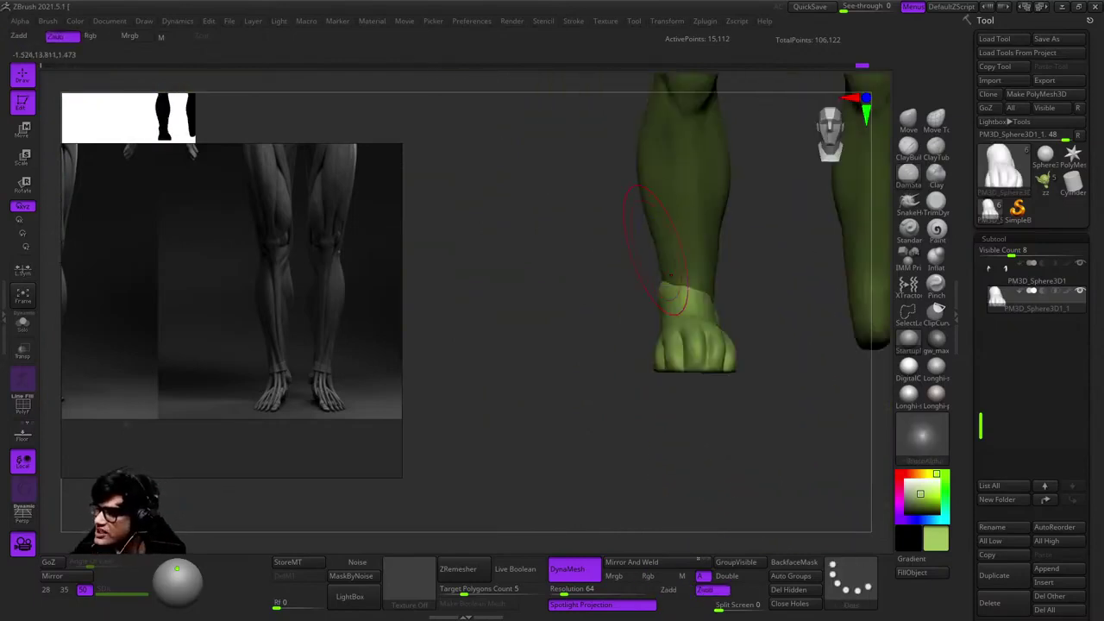
pyautogui.moveTo(670, 276)
pyautogui.keyDown('shift'); pyautogui.mouseDown(button='right')
pyautogui.moveTo(739, 259)
pyautogui.moveTo(786, 307)
pyautogui.moveTo(740, 303)
pyautogui.moveTo(656, 258)
pyautogui.mouseUp(button='right'); pyautogui.keyUp('shift')
# Build up the ankle area and the top of the foot with the ClayBuildup brush
pyautogui.press('b')
pyautogui.press('s')
pyautogui.press('t')
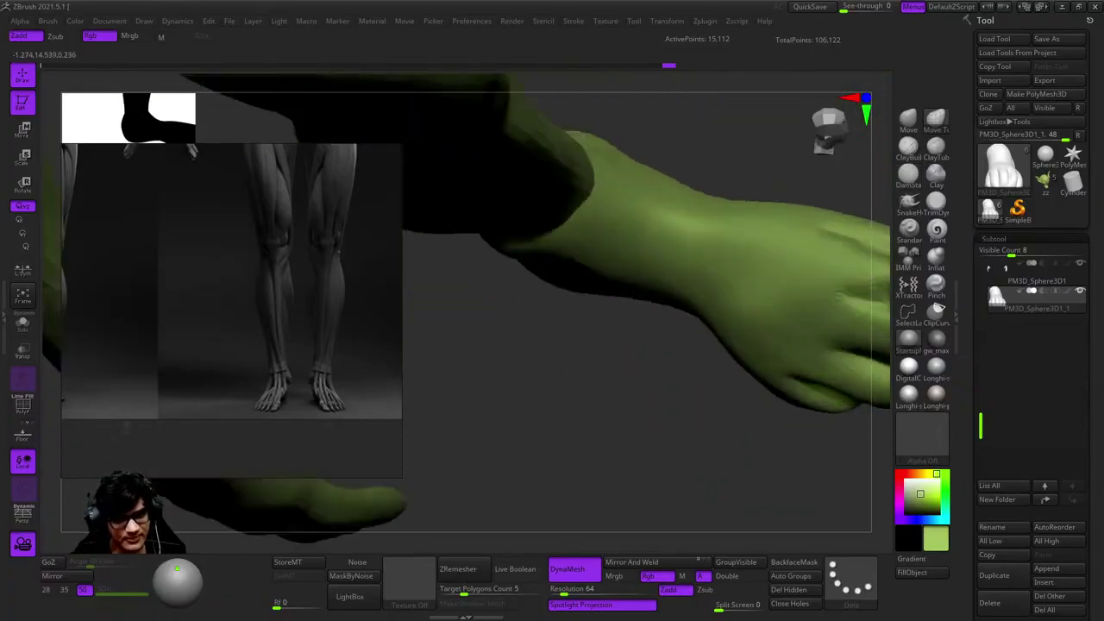
pyautogui.click(908, 146)
pyautogui.moveTo(819, 345)
pyautogui.mouseDown(button='right')
pyautogui.moveTo(733, 285)
pyautogui.moveTo(683, 291)
pyautogui.moveTo(730, 299)
pyautogui.moveTo(713, 305)
pyautogui.mouseUp(button='right')
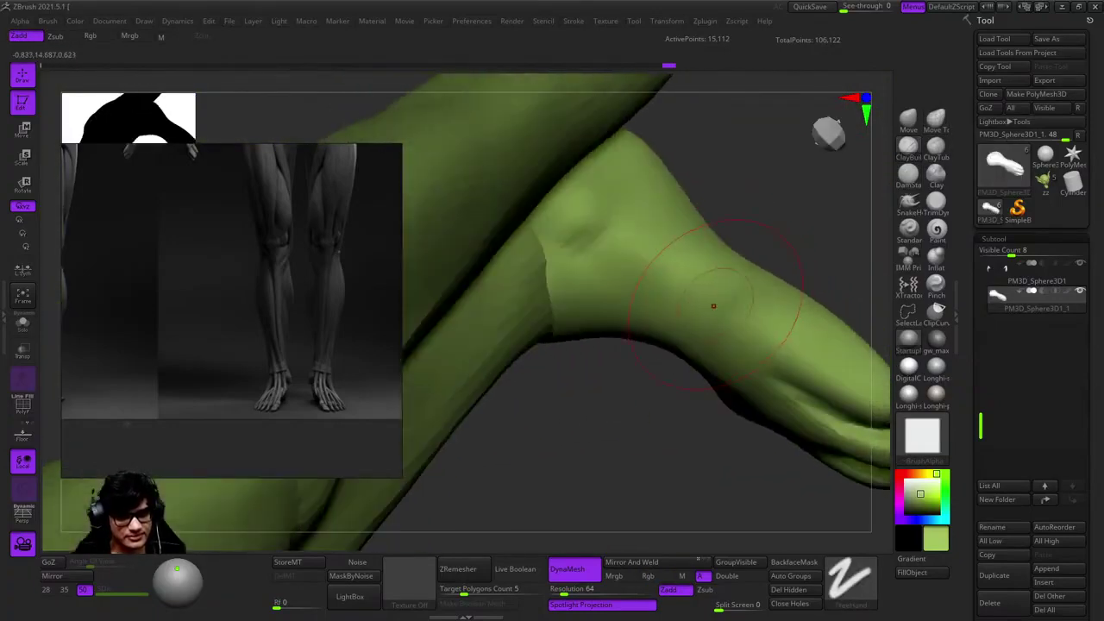
pyautogui.moveTo(662, 228); pyautogui.dragTo(720, 241, button='right')
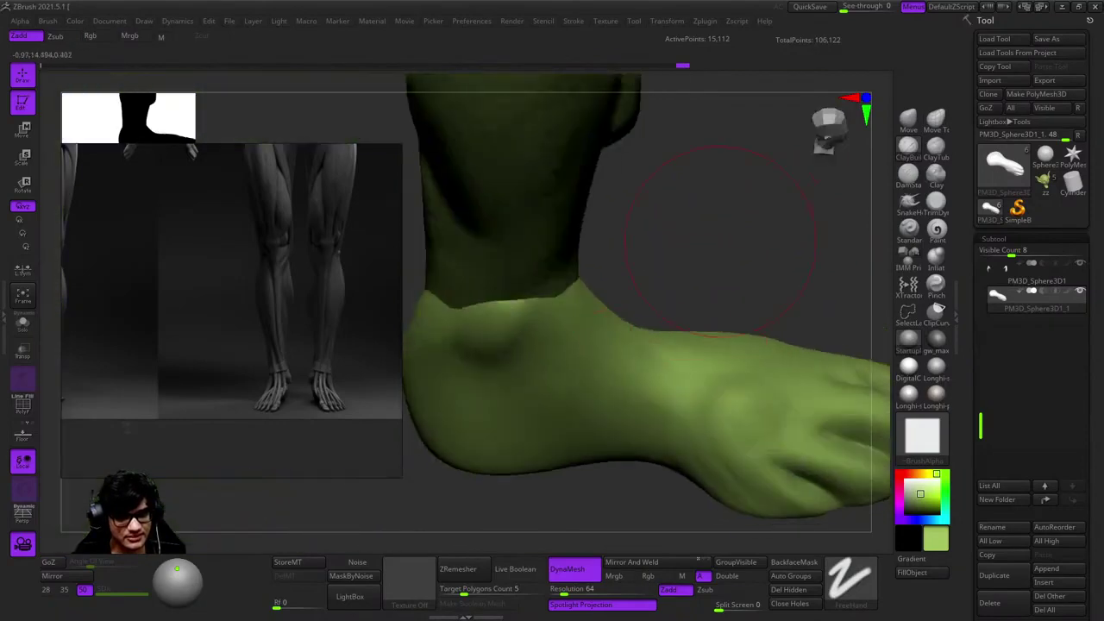
pyautogui.moveTo(600, 300); pyautogui.dragTo(683, 332, button='right')
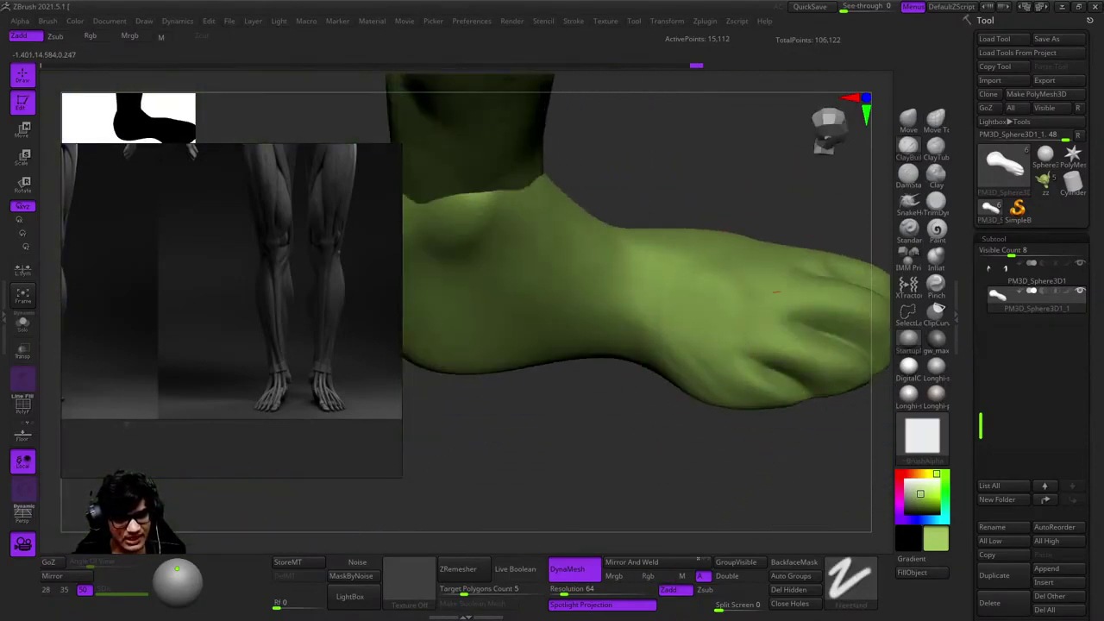
# Add clay strokes over the toe bases and along both edges of the forefoot to round their volume
pyautogui.moveTo(776, 292)
pyautogui.mouseDown(button='right')
pyautogui.moveTo(722, 342)
pyautogui.moveTo(690, 219)
pyautogui.moveTo(649, 214)
pyautogui.moveTo(689, 328)
pyautogui.moveTo(714, 448)
pyautogui.moveTo(727, 291)
pyautogui.moveTo(673, 366)
pyautogui.mouseUp(button='right')
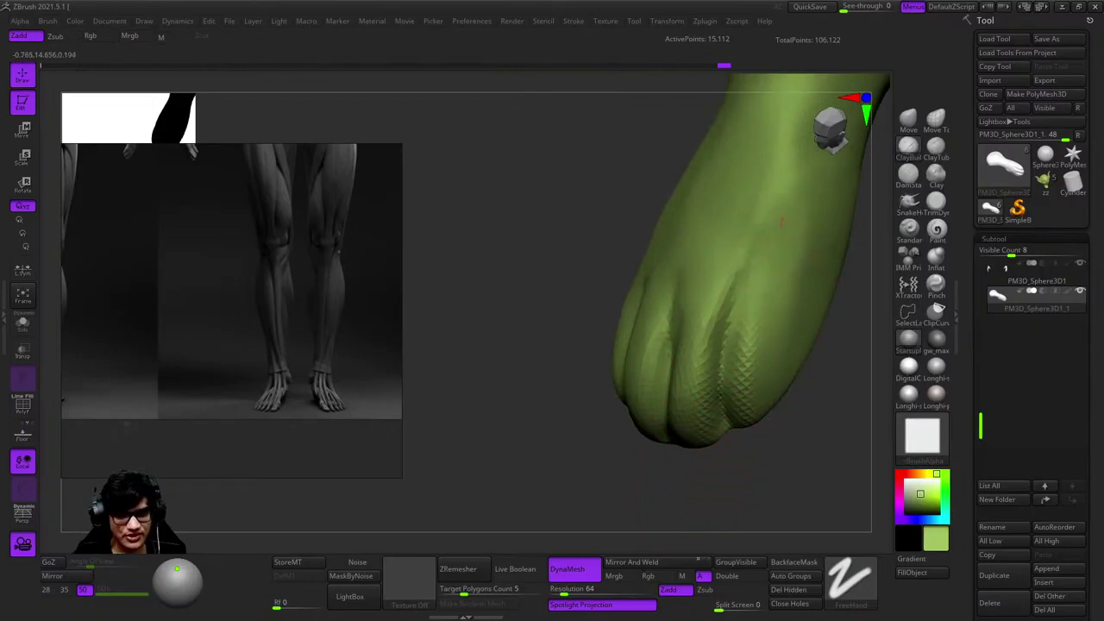
pyautogui.moveTo(782, 223)
pyautogui.mouseDown(button='right')
pyautogui.moveTo(714, 320)
pyautogui.moveTo(747, 283)
pyautogui.mouseUp(button='right')
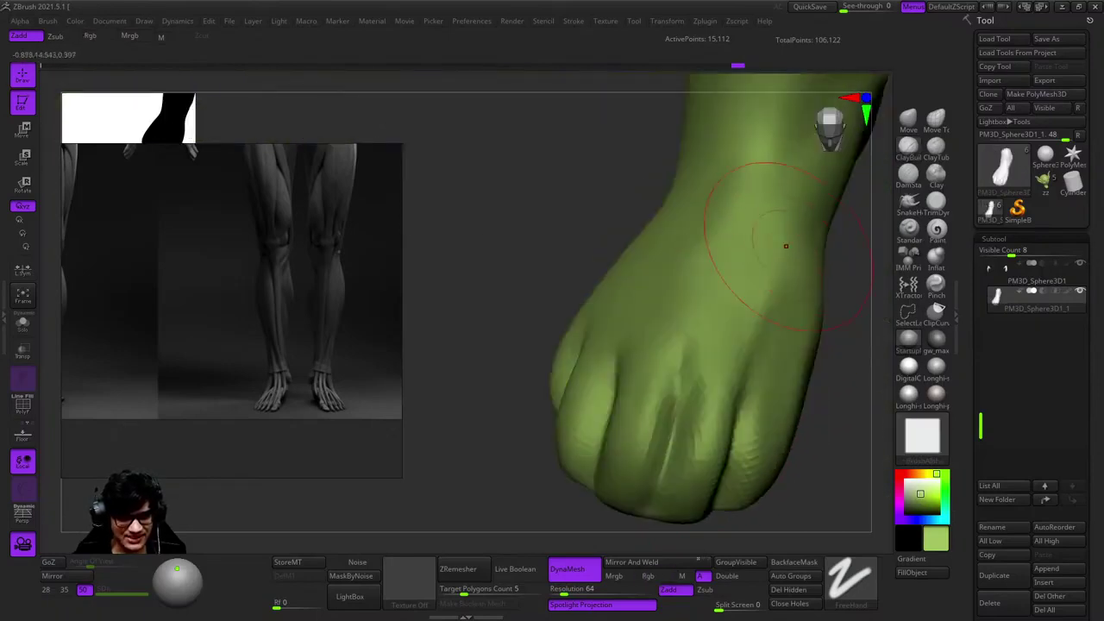
pyautogui.moveTo(785, 246); pyautogui.dragTo(731, 315, button='right')
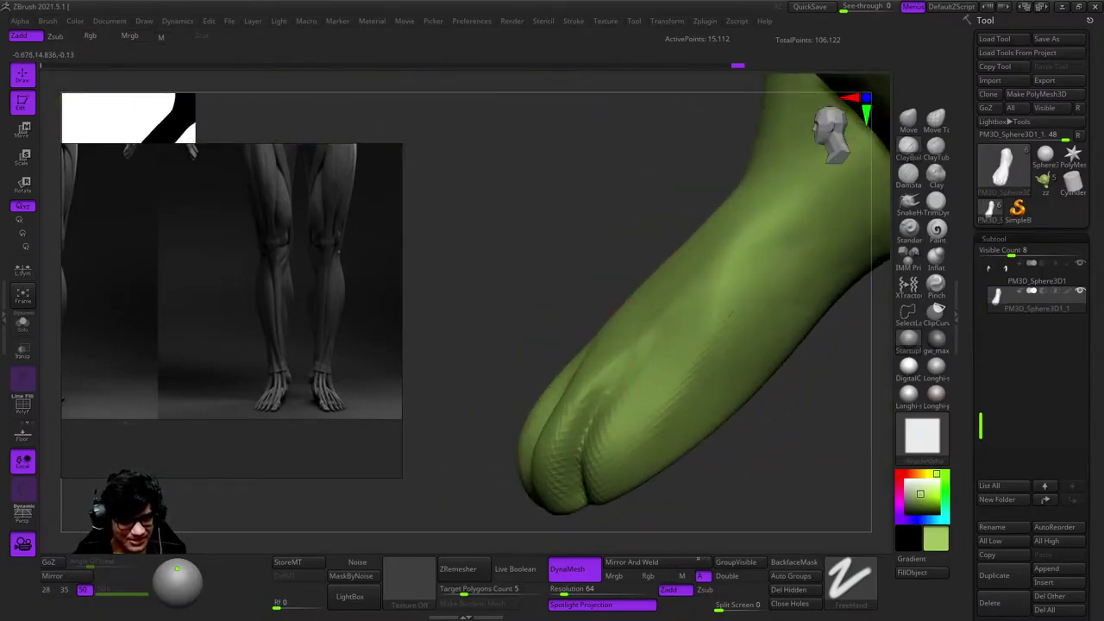
pyautogui.moveTo(628, 452)
pyautogui.mouseDown(button='right')
pyautogui.moveTo(653, 382)
pyautogui.moveTo(739, 325)
pyautogui.moveTo(688, 365)
pyautogui.moveTo(746, 415)
pyautogui.mouseUp(button='right')
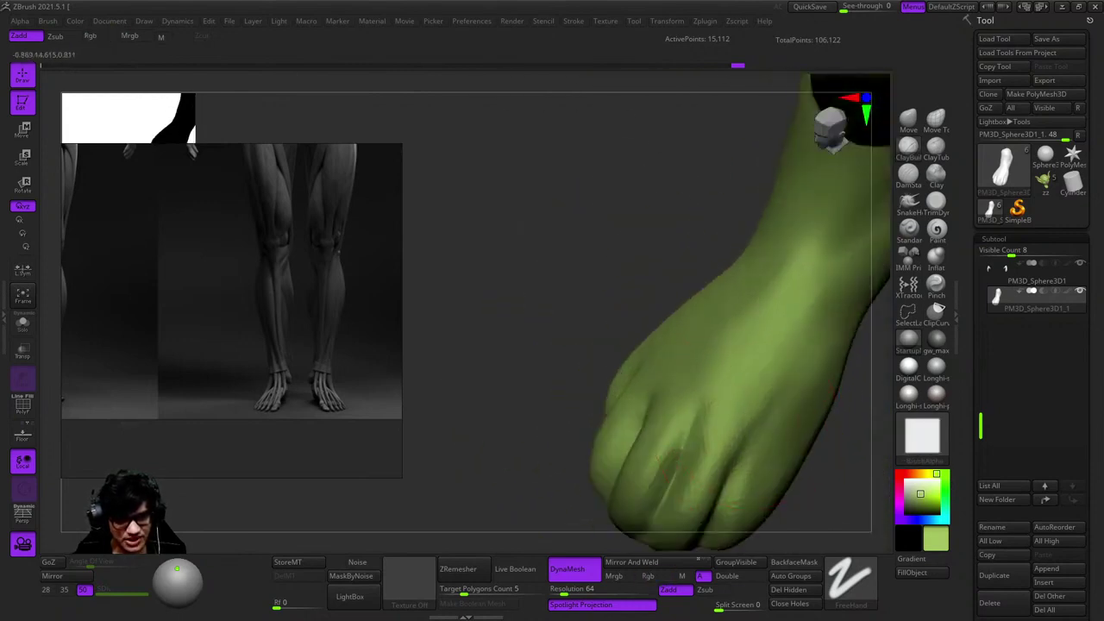
pyautogui.moveTo(722, 349)
pyautogui.mouseDown(button='right')
pyautogui.moveTo(703, 341)
pyautogui.moveTo(719, 299)
pyautogui.moveTo(742, 322)
pyautogui.moveTo(731, 212)
pyautogui.mouseUp(button='right')
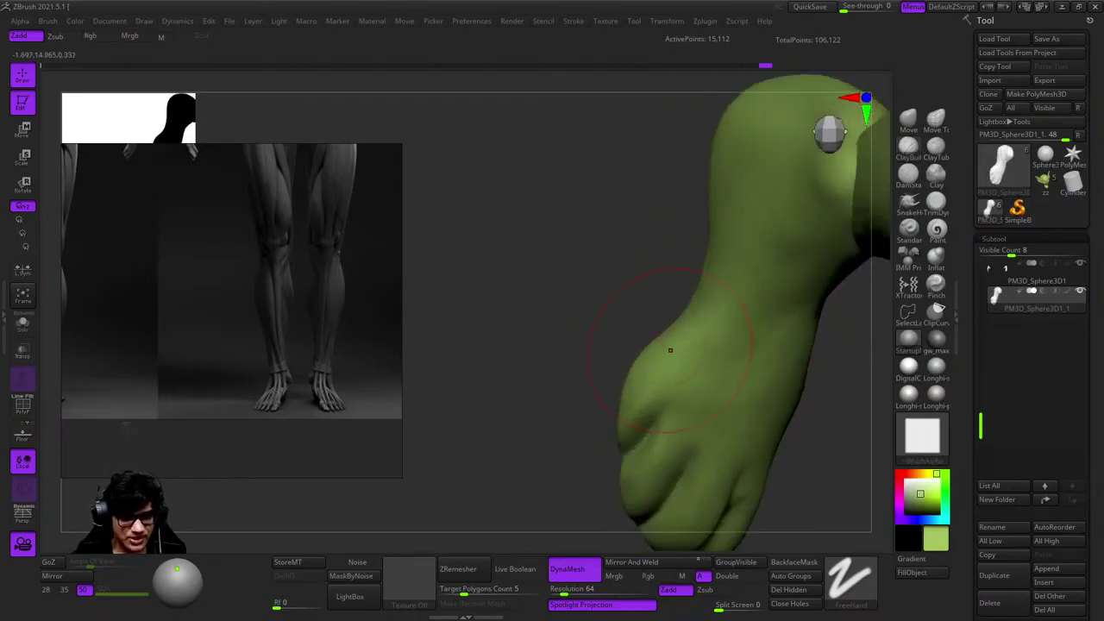
pyautogui.moveTo(670, 349)
pyautogui.mouseDown(button='right')
pyautogui.moveTo(719, 263)
pyautogui.moveTo(695, 301)
pyautogui.moveTo(715, 308)
pyautogui.moveTo(700, 285)
pyautogui.mouseUp(button='right')
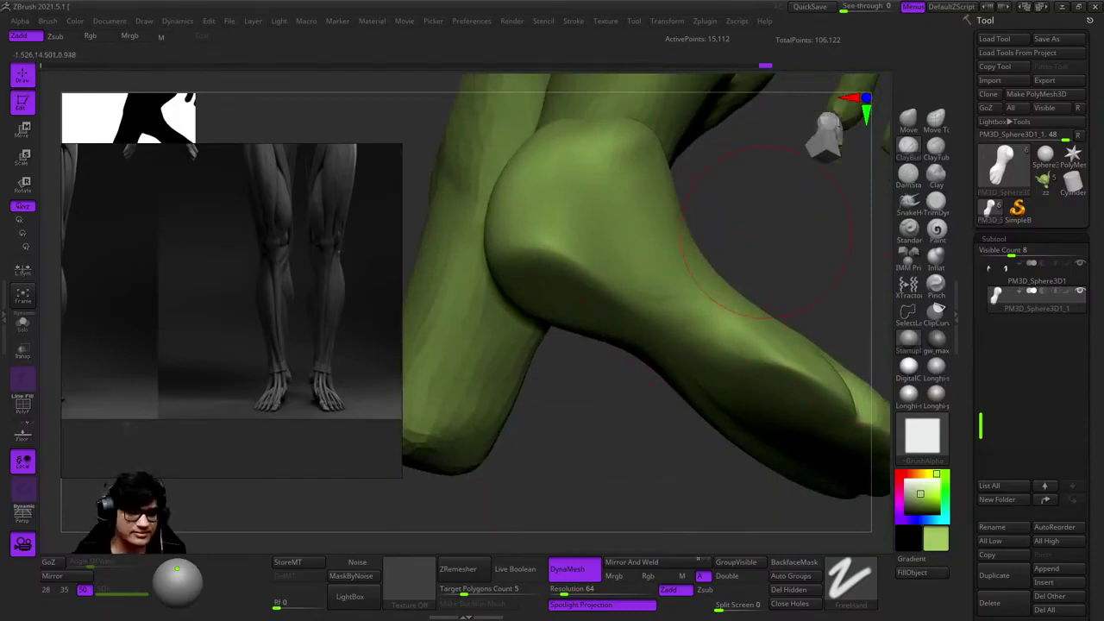
# Reshape and spread the toes with the Move Topological brush, staggering their tips from the big toe to the little toe
pyautogui.moveTo(766, 233)
pyautogui.mouseDown(button='right')
pyautogui.moveTo(708, 303)
pyautogui.moveTo(715, 362)
pyautogui.moveTo(739, 394)
pyautogui.moveTo(661, 423)
pyautogui.moveTo(811, 276)
pyautogui.mouseUp(button='right')
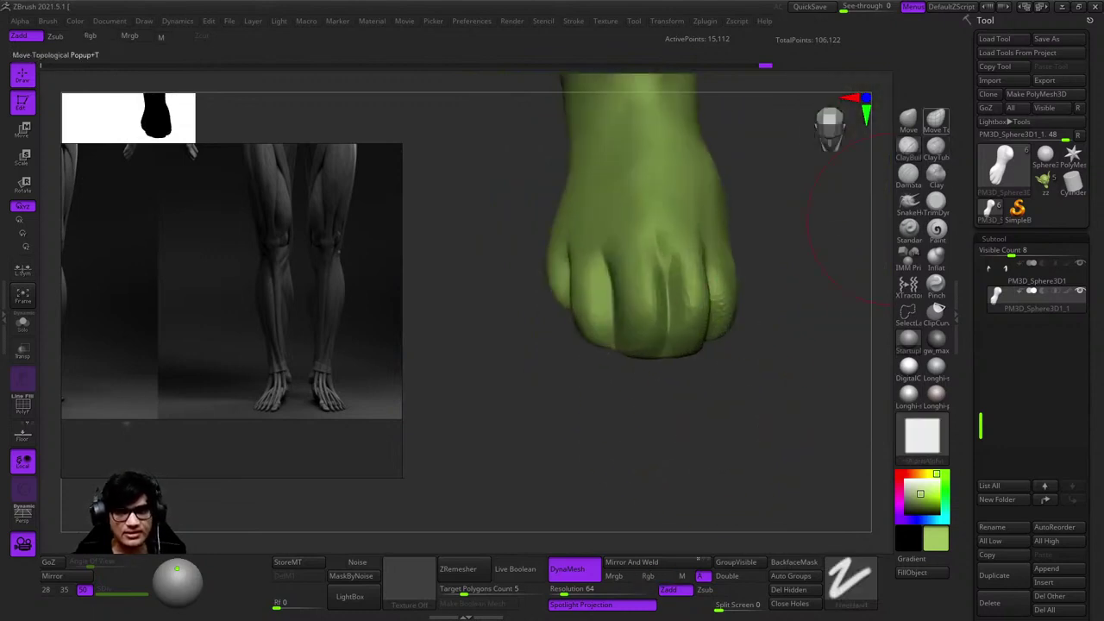
pyautogui.moveTo(866, 223)
pyautogui.mouseDown(button='right')
pyautogui.moveTo(694, 337)
pyautogui.moveTo(715, 284)
pyautogui.moveTo(678, 345)
pyautogui.moveTo(681, 328)
pyautogui.moveTo(694, 328)
pyautogui.mouseUp(button='right')
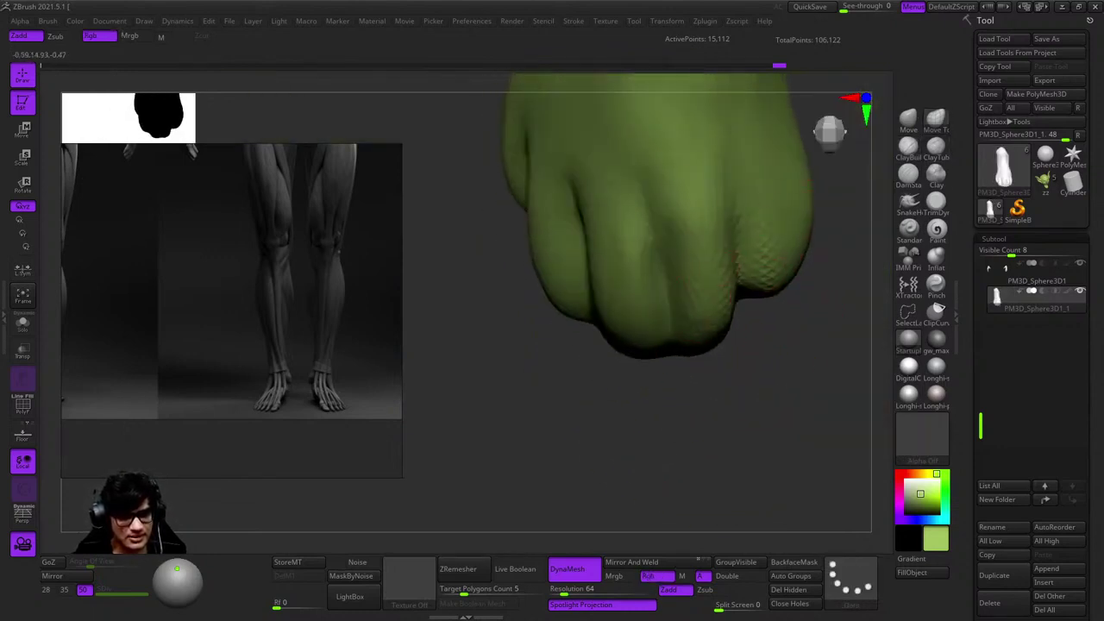
pyautogui.moveTo(802, 250)
pyautogui.mouseDown(button='right')
pyautogui.moveTo(751, 296)
pyautogui.moveTo(763, 317)
pyautogui.moveTo(737, 310)
pyautogui.mouseUp(button='right')
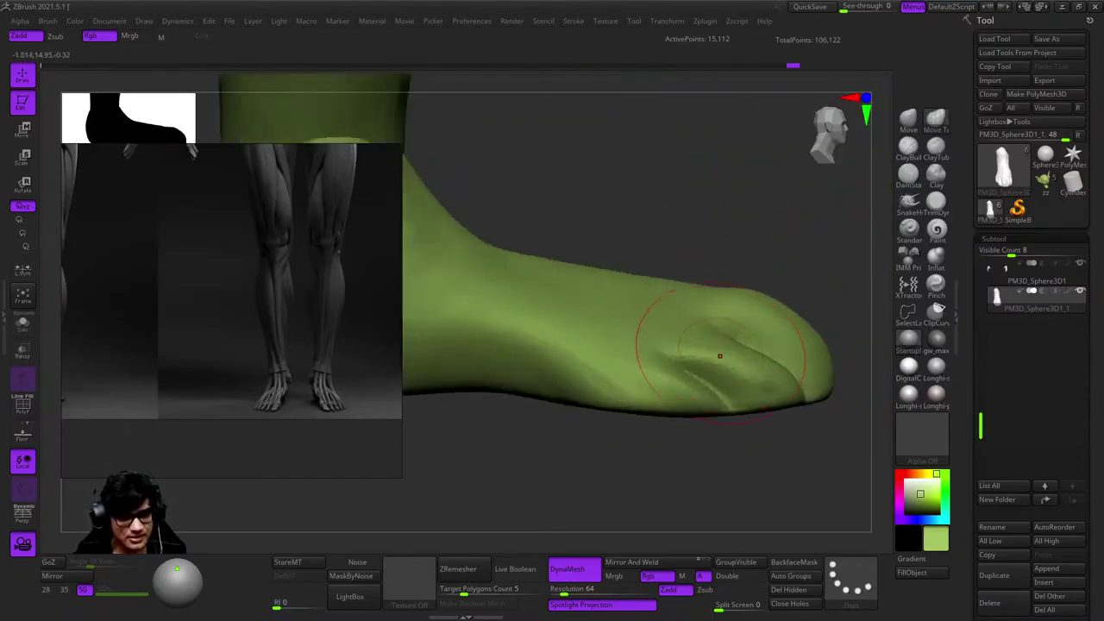
pyautogui.moveTo(712, 299); pyautogui.dragTo(642, 303, button='right')
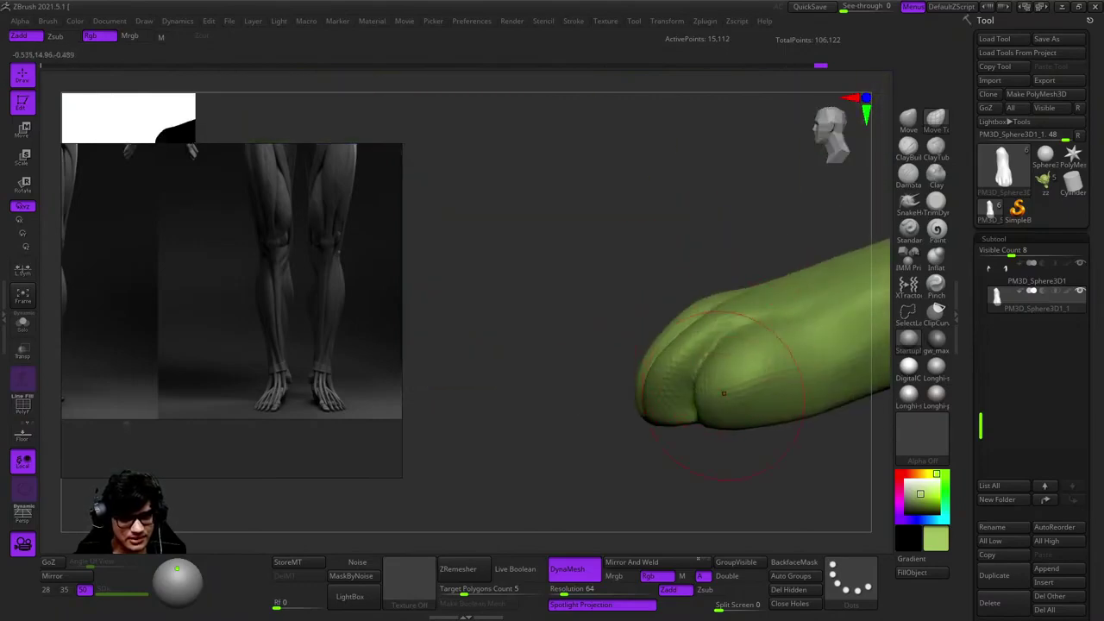
pyautogui.moveTo(660, 405)
pyautogui.mouseDown(button='right')
pyautogui.moveTo(592, 328)
pyautogui.moveTo(647, 289)
pyautogui.mouseUp(button='right')
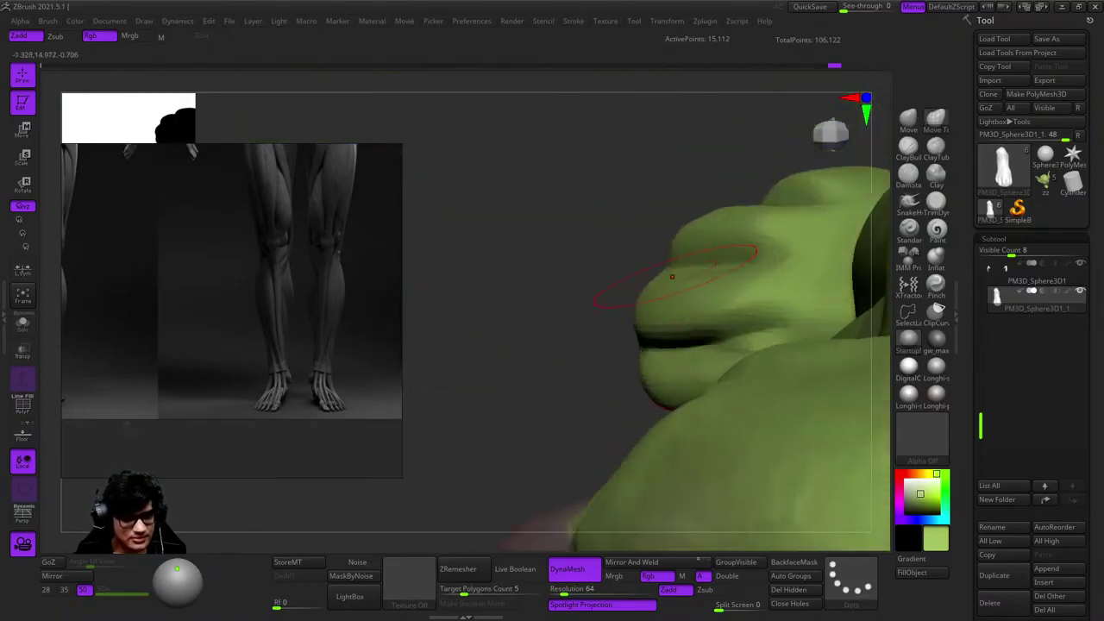
pyautogui.moveTo(630, 354); pyautogui.dragTo(651, 345, button='right')
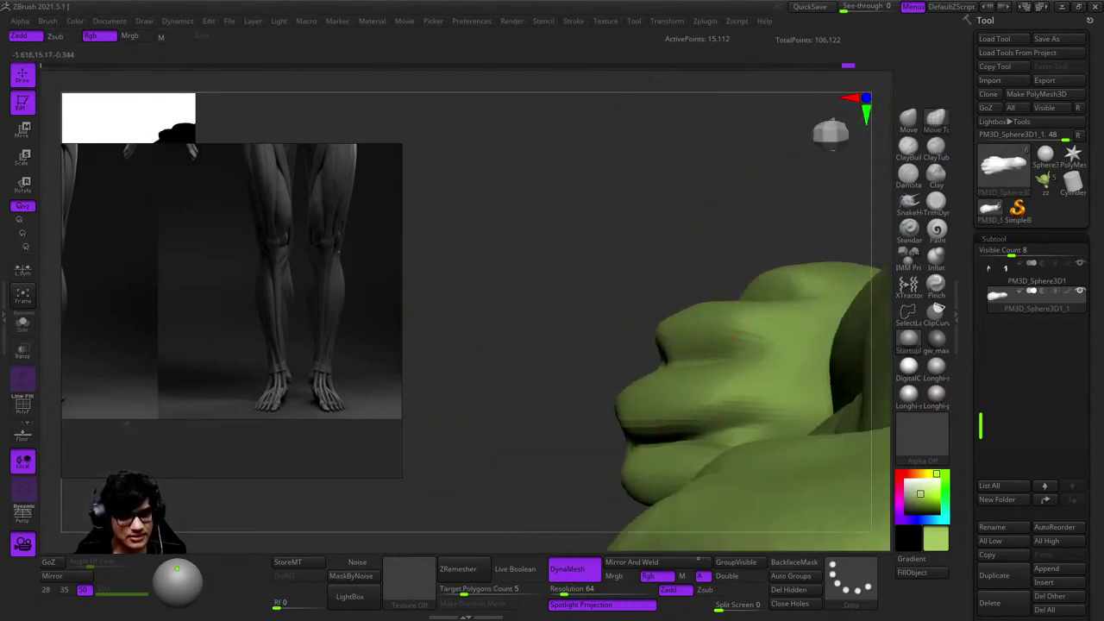
pyautogui.moveTo(757, 317); pyautogui.dragTo(681, 375)
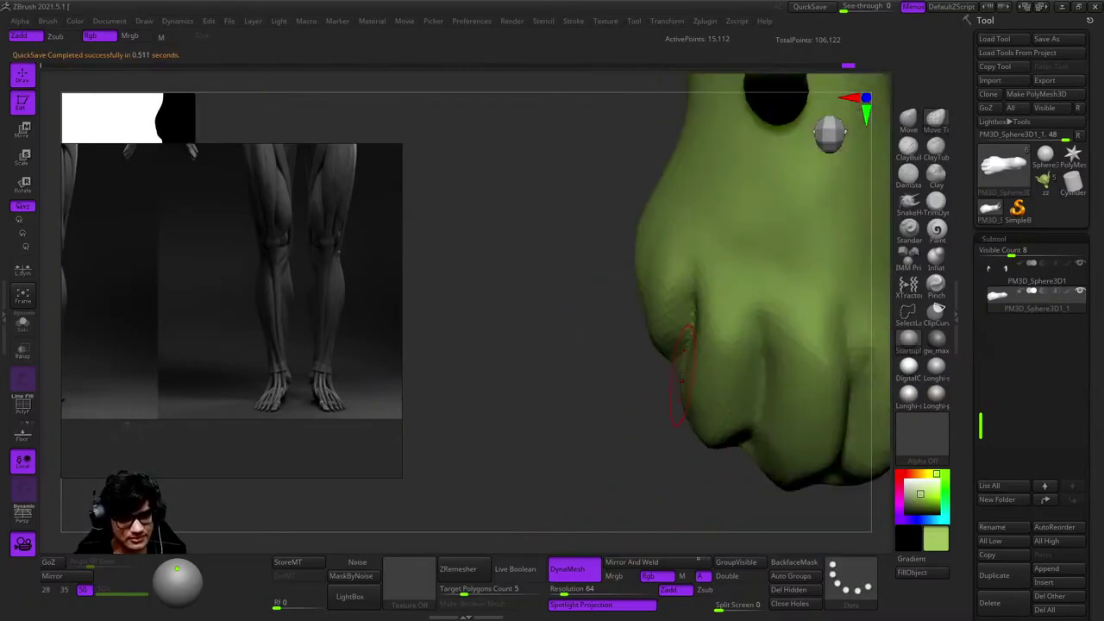
pyautogui.moveTo(688, 312); pyautogui.dragTo(701, 400)
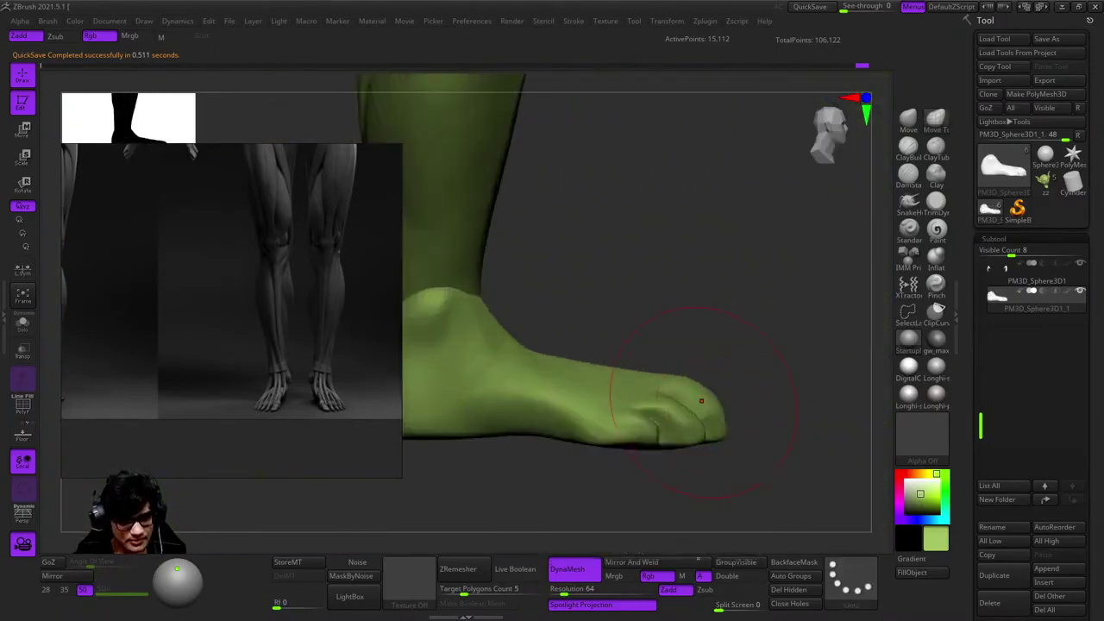
# Refine the forefoot profile and build up the separate toes with ClayBuildup strokes
pyautogui.moveTo(631, 448)
pyautogui.mouseDown()
pyautogui.moveTo(695, 417)
pyautogui.moveTo(707, 370)
pyautogui.moveTo(654, 384)
pyautogui.moveTo(698, 350)
pyautogui.moveTo(688, 290)
pyautogui.moveTo(666, 293)
pyautogui.moveTo(701, 298)
pyautogui.moveTo(609, 370)
pyautogui.mouseUp()
pyautogui.press('space')
pyautogui.press('space')
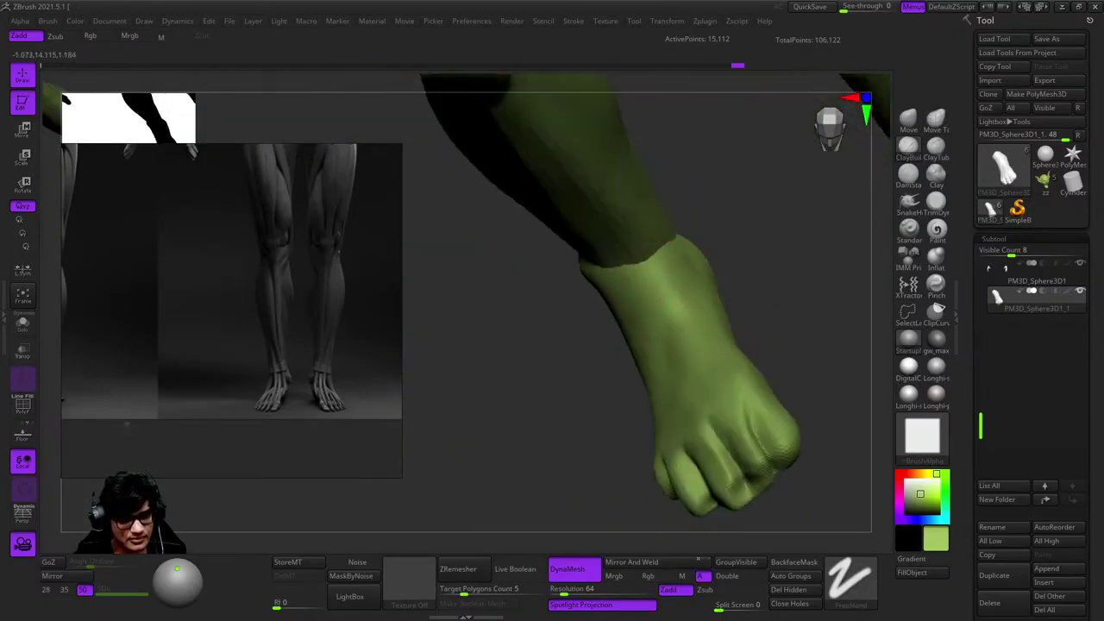
pyautogui.moveTo(712, 475)
pyautogui.mouseDown()
pyautogui.moveTo(678, 320)
pyautogui.moveTo(764, 333)
pyautogui.moveTo(713, 466)
pyautogui.moveTo(652, 301)
pyautogui.mouseUp()
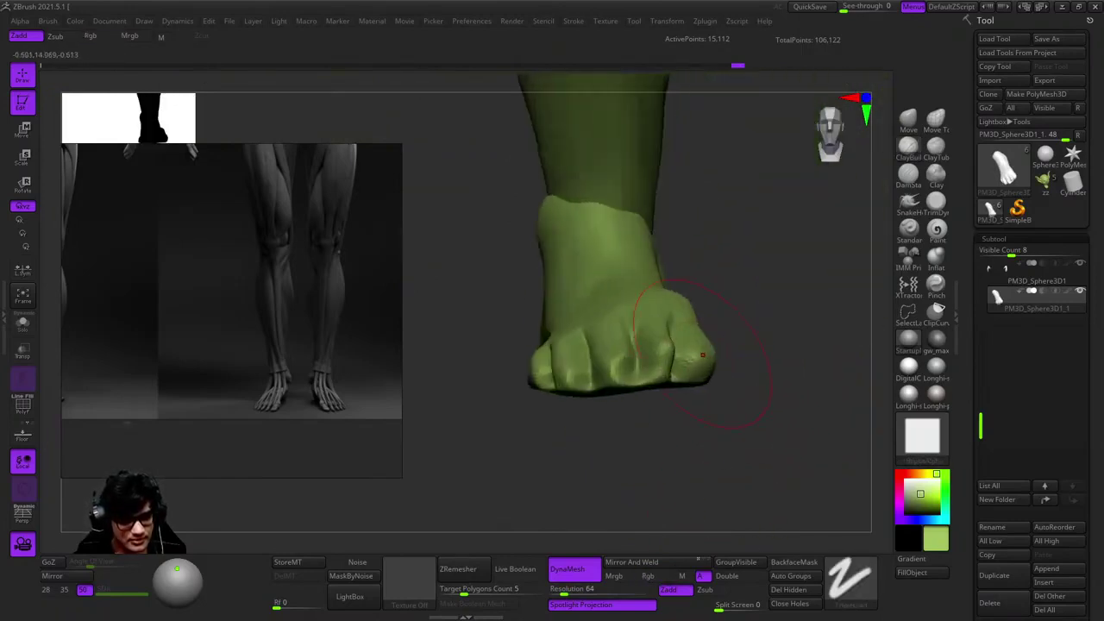
# Reposition the whole foot sideways under the shin with the transform gizmo
pyautogui.press('e')
pyautogui.moveTo(595, 431); pyautogui.dragTo(608, 430)
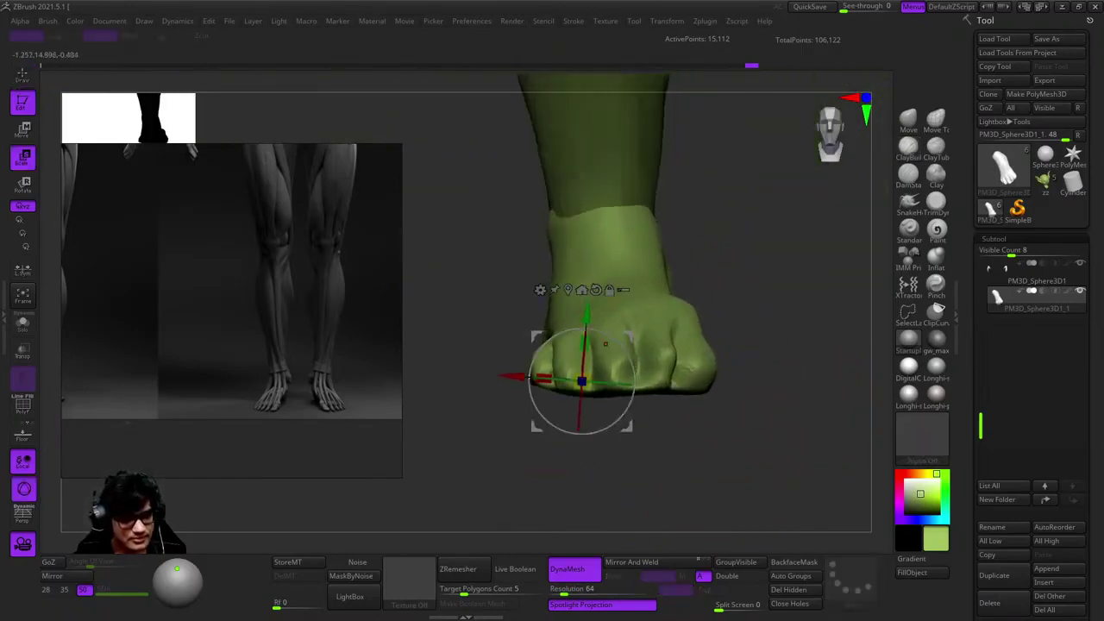
pyautogui.moveTo(517, 377); pyautogui.dragTo(509, 377)
pyautogui.moveTo(608, 384); pyautogui.dragTo(604, 385)
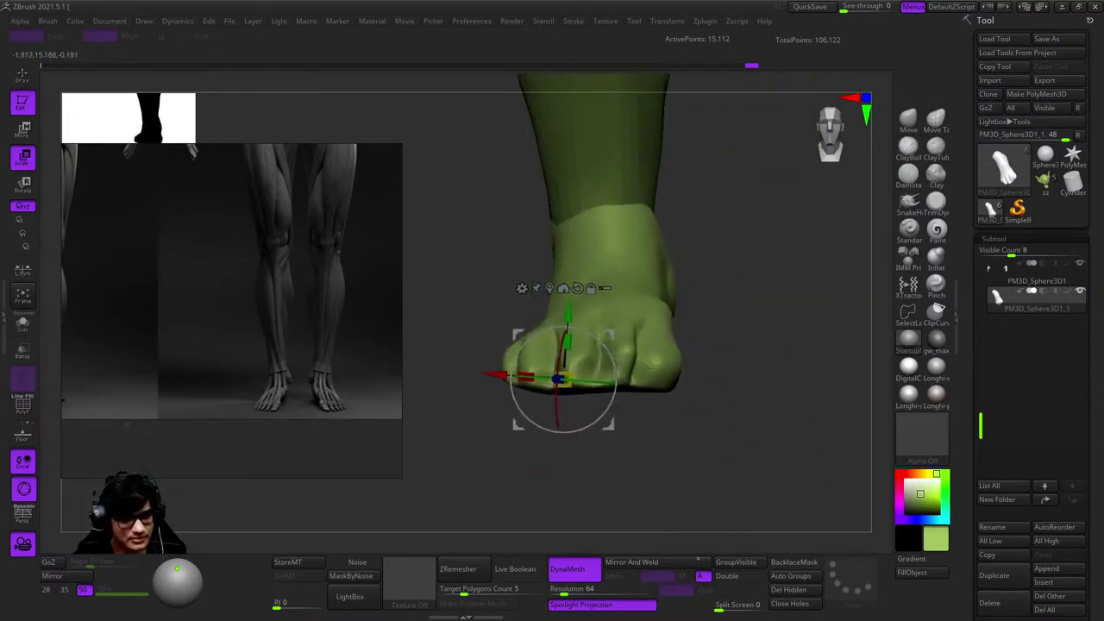
pyautogui.press('q')
# Mirror and weld the finished foot onto the goblin's other leg
pyautogui.press('f')
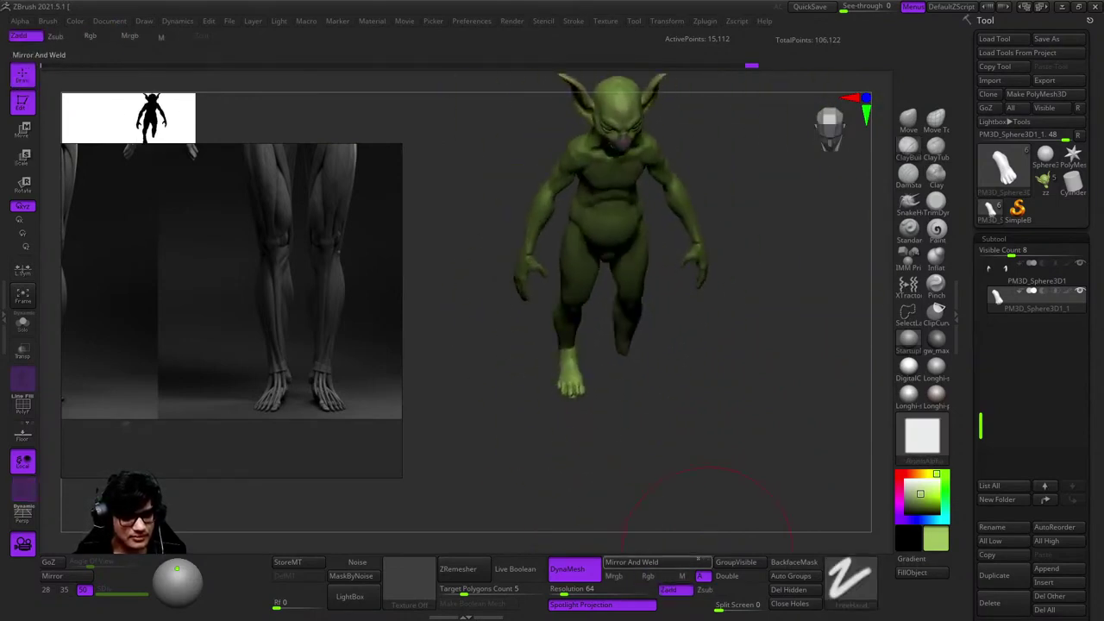
pyautogui.click(631, 562)
pyautogui.moveTo(716, 373); pyautogui.dragTo(742, 373)
# Adjust the brush size and build up the back of the heel and the area around the ankle bones
pyautogui.press('space')
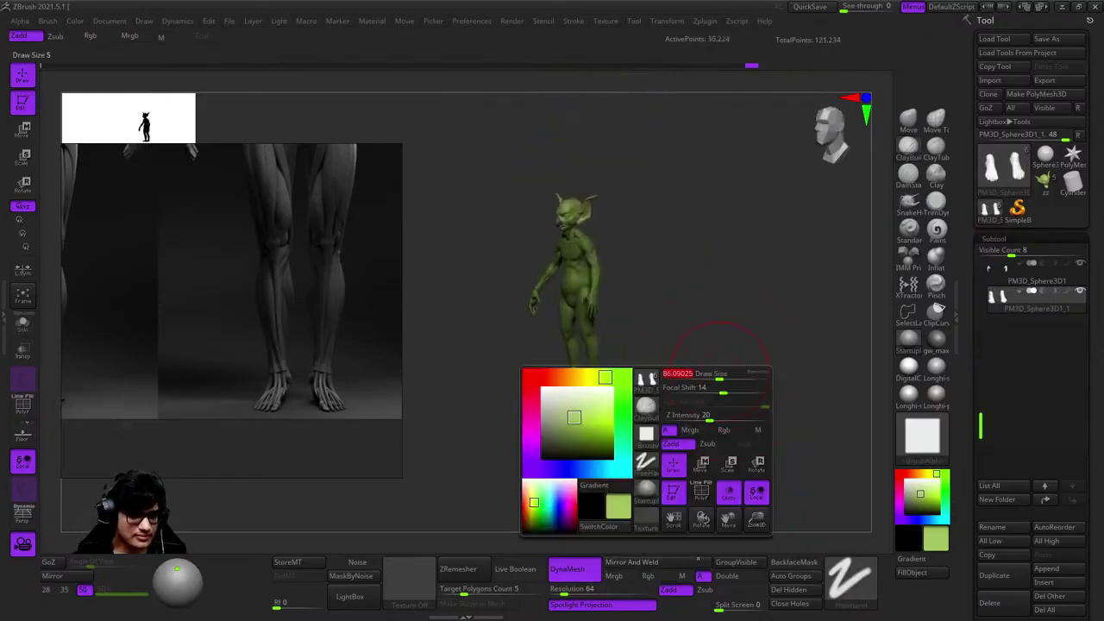
pyautogui.moveTo(656, 448); pyautogui.dragTo(759, 448)
pyautogui.moveTo(587, 379)
pyautogui.mouseDown()
pyautogui.moveTo(720, 454)
pyautogui.moveTo(733, 345)
pyautogui.moveTo(730, 373)
pyautogui.mouseUp()
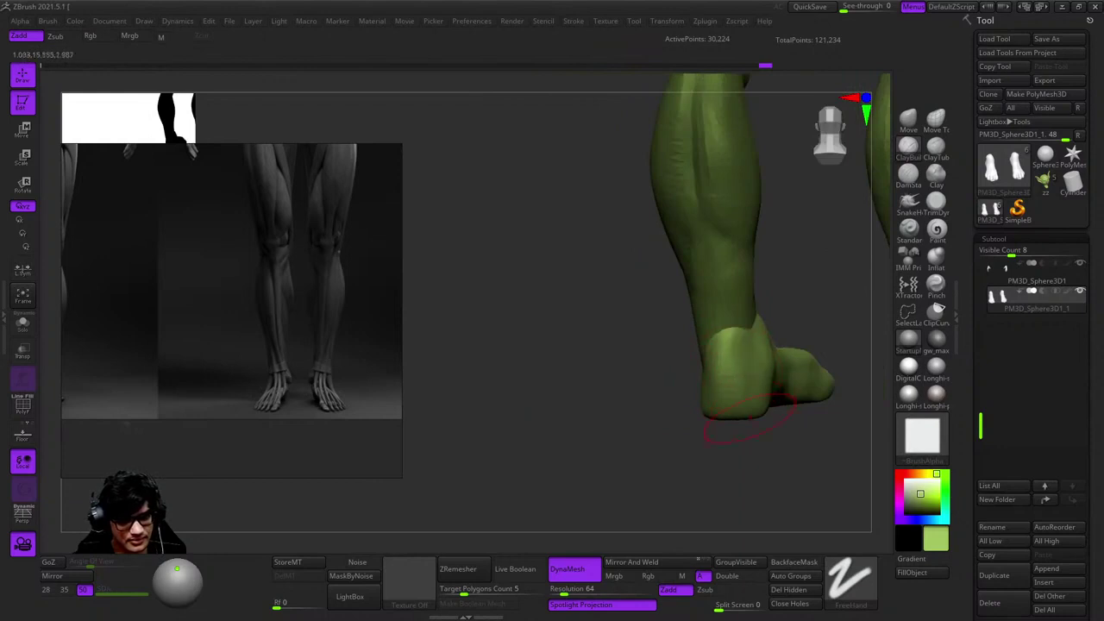
pyautogui.moveTo(748, 418); pyautogui.dragTo(772, 421)
pyautogui.moveTo(714, 380); pyautogui.dragTo(705, 294)
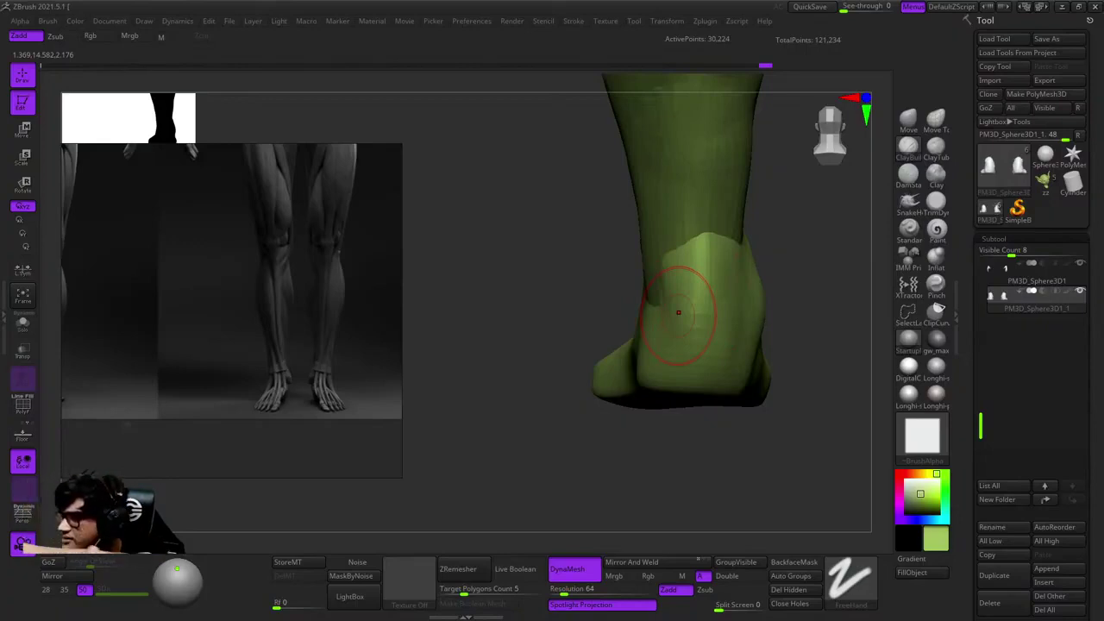
pyautogui.moveTo(786, 317)
pyautogui.mouseDown()
pyautogui.moveTo(764, 296)
pyautogui.moveTo(746, 362)
pyautogui.moveTo(757, 274)
pyautogui.moveTo(752, 348)
pyautogui.mouseUp()
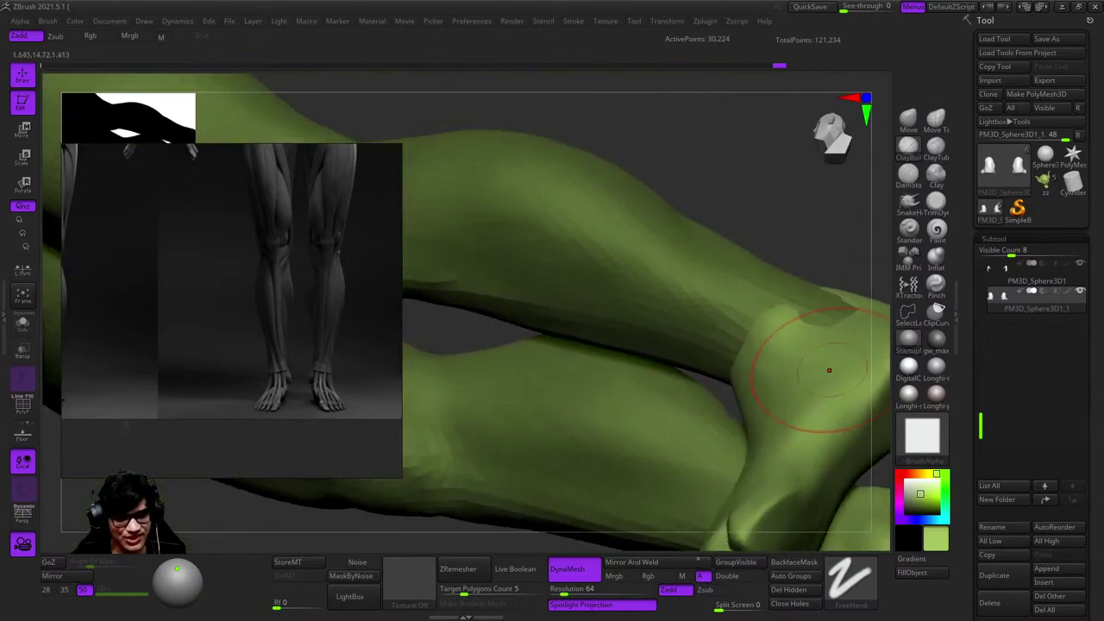
pyautogui.moveTo(829, 370); pyautogui.dragTo(737, 320)
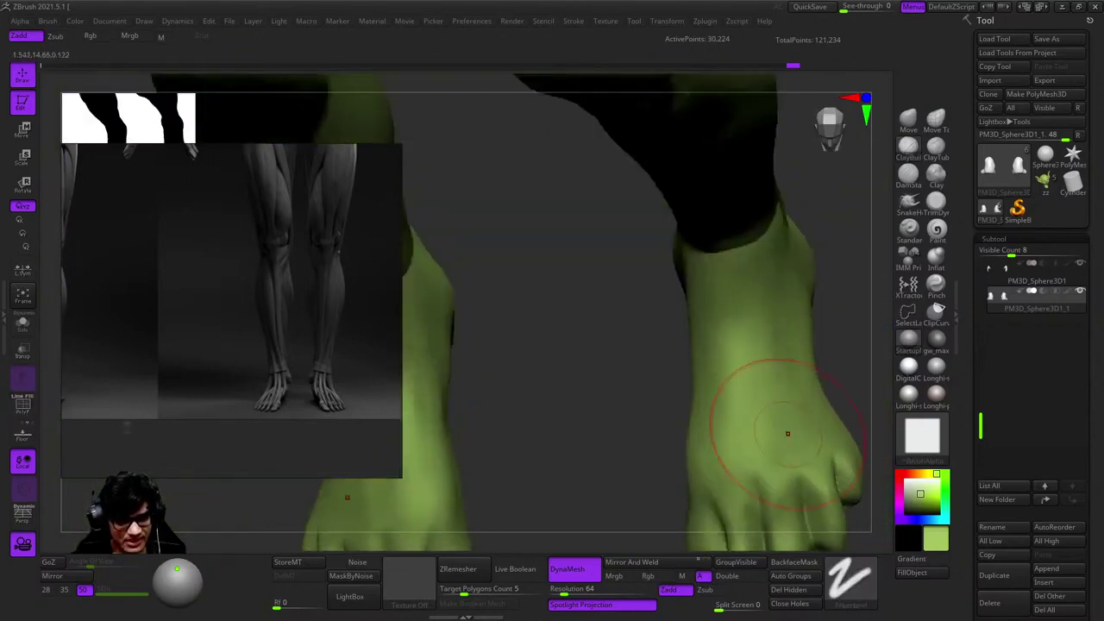
# Add clay strokes along the instep, from the ankle front toward the toe bases
pyautogui.moveTo(788, 433); pyautogui.dragTo(763, 305)
pyautogui.moveTo(811, 459); pyautogui.dragTo(737, 334)
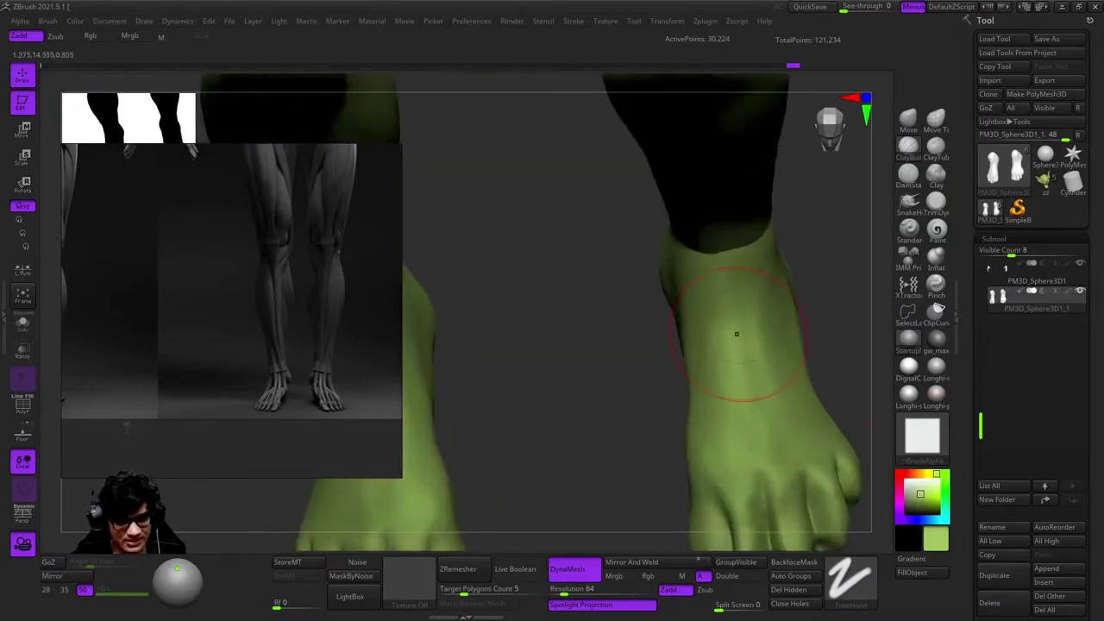
pyautogui.moveTo(798, 453); pyautogui.dragTo(783, 330)
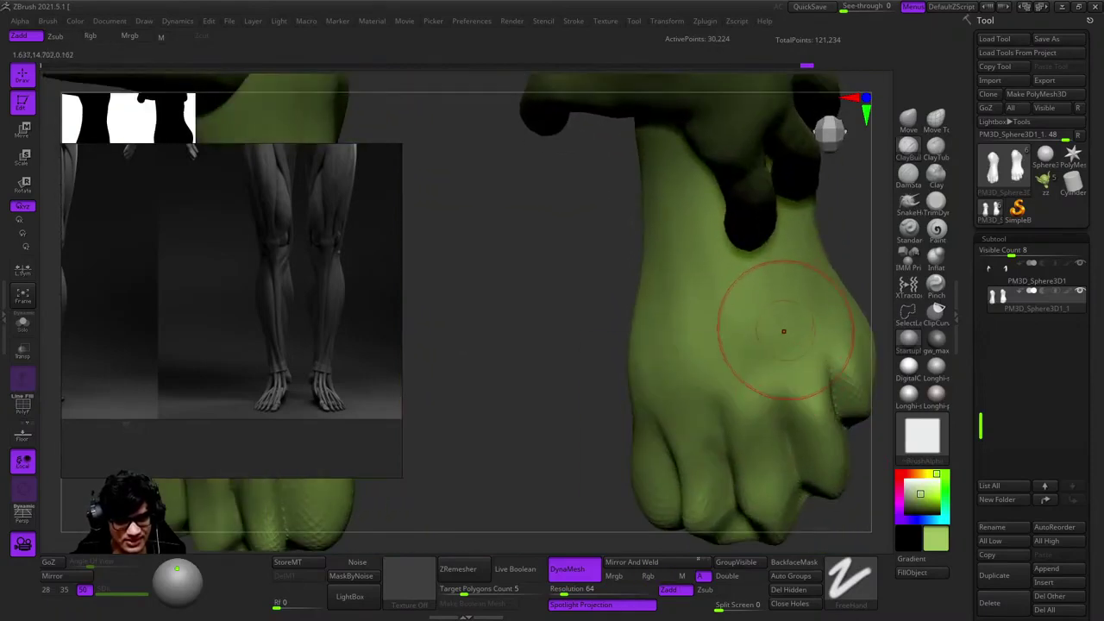
# Adjust the brush size and build up the toes with clay strokes along their tops, tips and the gaps between them
pyautogui.moveTo(793, 397); pyautogui.dragTo(702, 345)
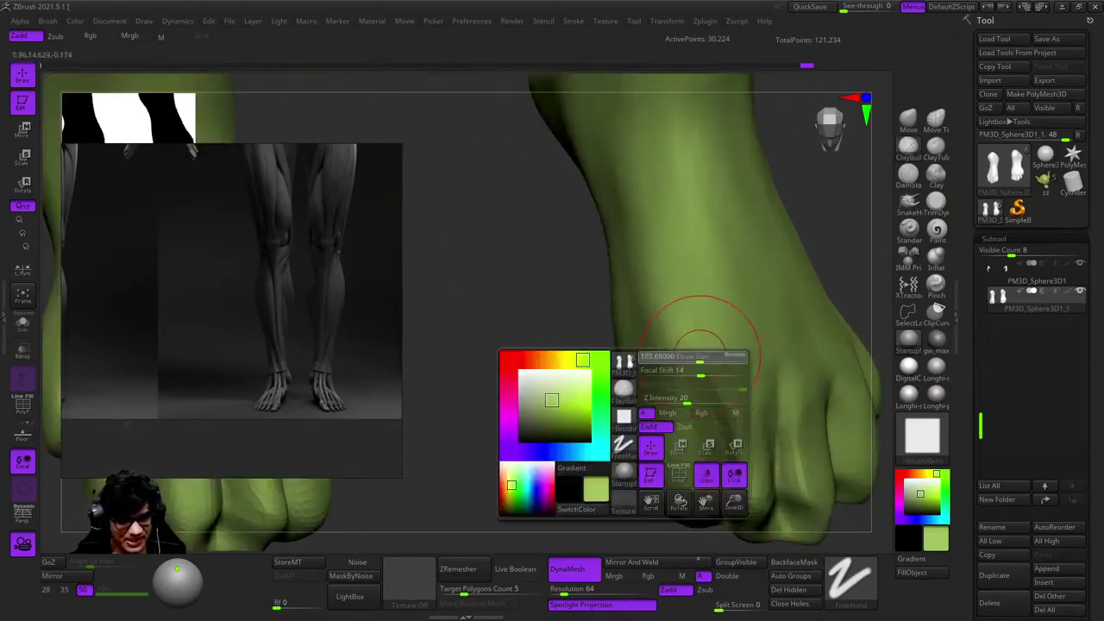
pyautogui.moveTo(772, 369)
pyautogui.mouseDown()
pyautogui.moveTo(765, 335)
pyautogui.moveTo(749, 377)
pyautogui.moveTo(717, 381)
pyautogui.moveTo(818, 352)
pyautogui.moveTo(727, 308)
pyautogui.moveTo(737, 398)
pyautogui.moveTo(726, 426)
pyautogui.moveTo(747, 424)
pyautogui.moveTo(727, 403)
pyautogui.mouseUp()
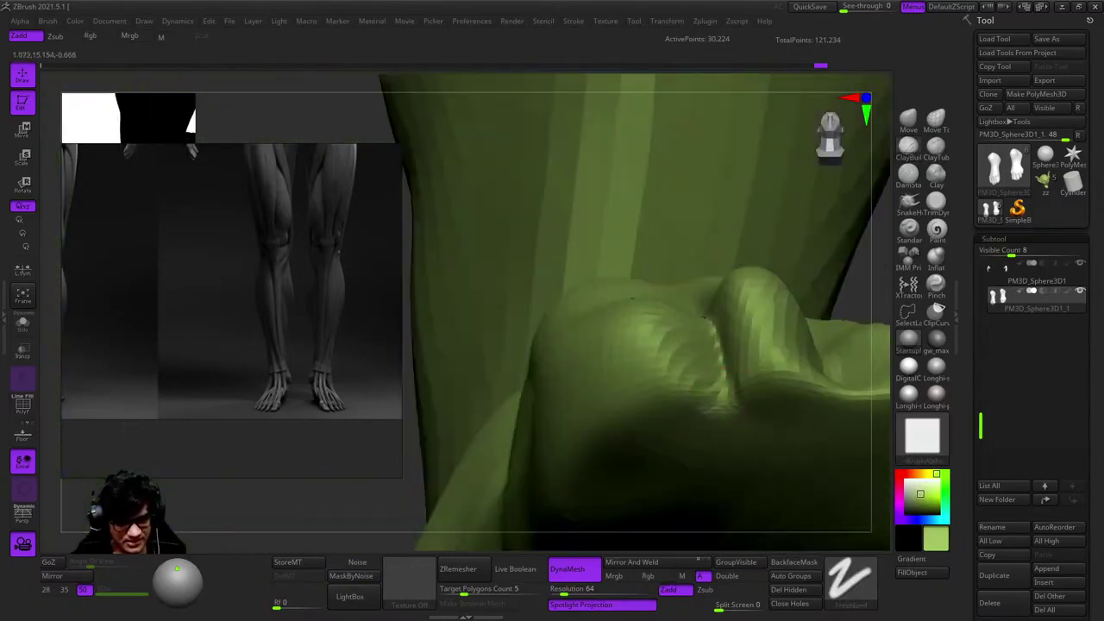
pyautogui.moveTo(632, 299); pyautogui.dragTo(815, 355)
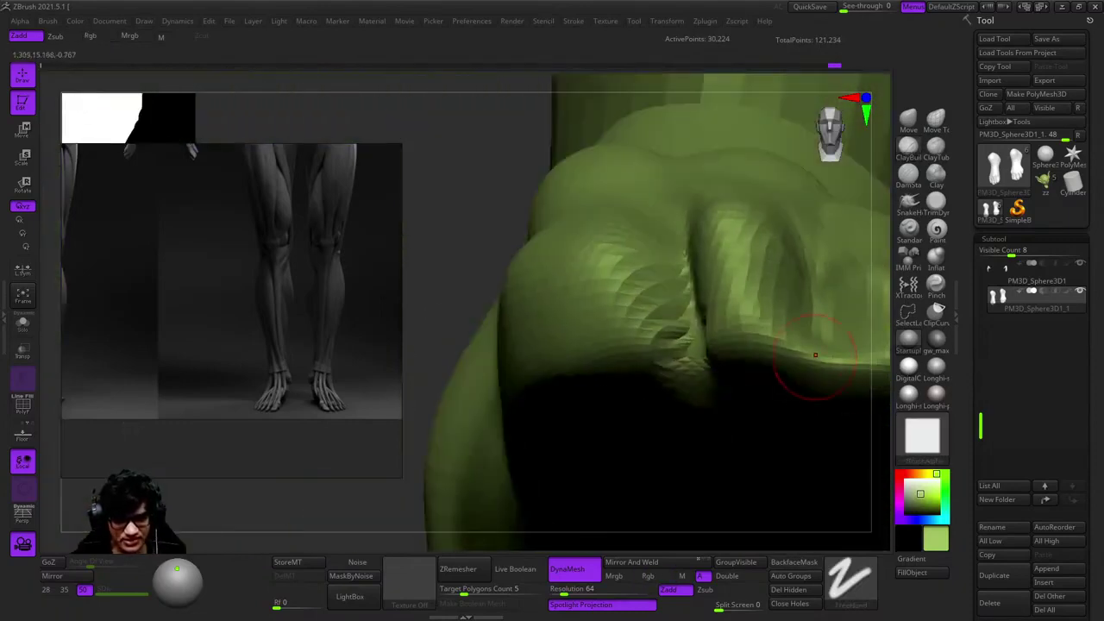
pyautogui.moveTo(796, 452)
pyautogui.mouseDown()
pyautogui.moveTo(733, 276)
pyautogui.moveTo(802, 321)
pyautogui.moveTo(845, 380)
pyautogui.moveTo(729, 390)
pyautogui.moveTo(776, 406)
pyautogui.moveTo(744, 357)
pyautogui.moveTo(791, 393)
pyautogui.moveTo(764, 436)
pyautogui.moveTo(759, 298)
pyautogui.moveTo(721, 313)
pyautogui.mouseUp()
pyautogui.moveTo(763, 458); pyautogui.dragTo(629, 250)
pyautogui.moveTo(830, 368); pyautogui.dragTo(755, 327)
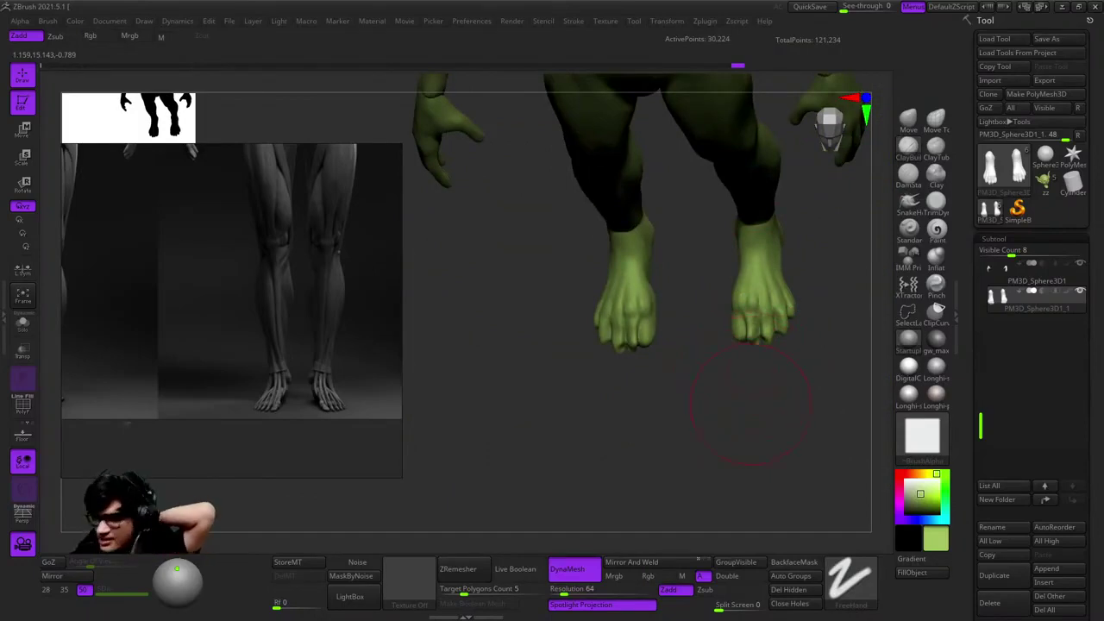
# Refine the heel area and reshape the gap between the toe tips, working from behind and below
pyautogui.moveTo(750, 401)
pyautogui.mouseDown()
pyautogui.moveTo(739, 284)
pyautogui.moveTo(771, 345)
pyautogui.moveTo(727, 320)
pyautogui.moveTo(746, 403)
pyautogui.moveTo(789, 394)
pyautogui.moveTo(764, 432)
pyautogui.moveTo(728, 360)
pyautogui.mouseUp()
pyautogui.moveTo(756, 395)
pyautogui.mouseDown()
pyautogui.moveTo(730, 404)
pyautogui.moveTo(765, 443)
pyautogui.mouseUp()
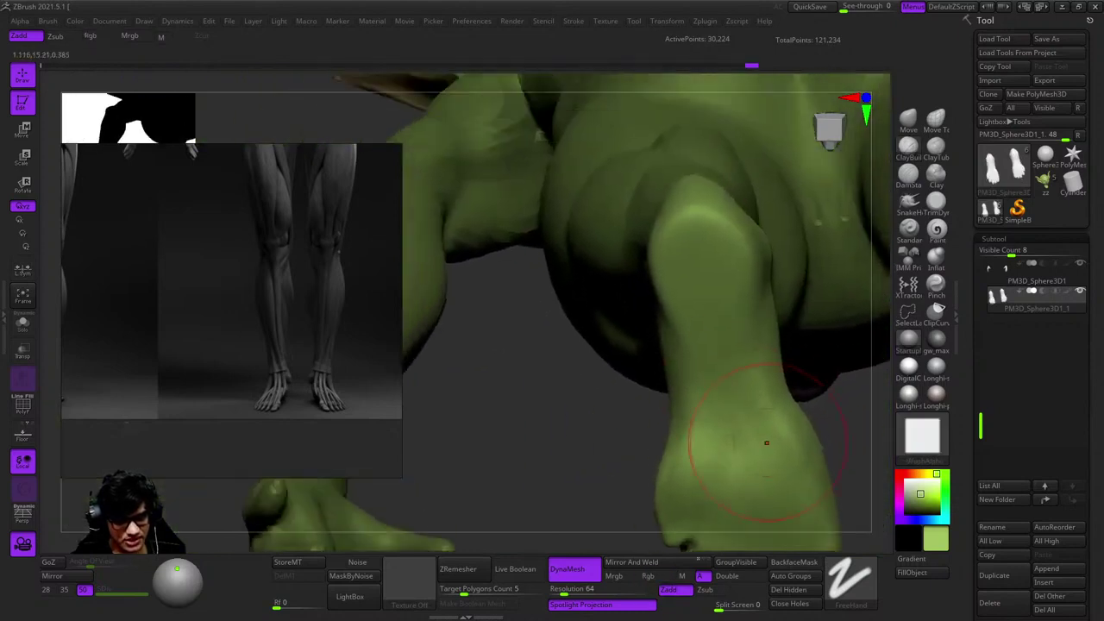
pyautogui.moveTo(683, 543); pyautogui.dragTo(739, 320)
pyautogui.moveTo(737, 410); pyautogui.dragTo(783, 357)
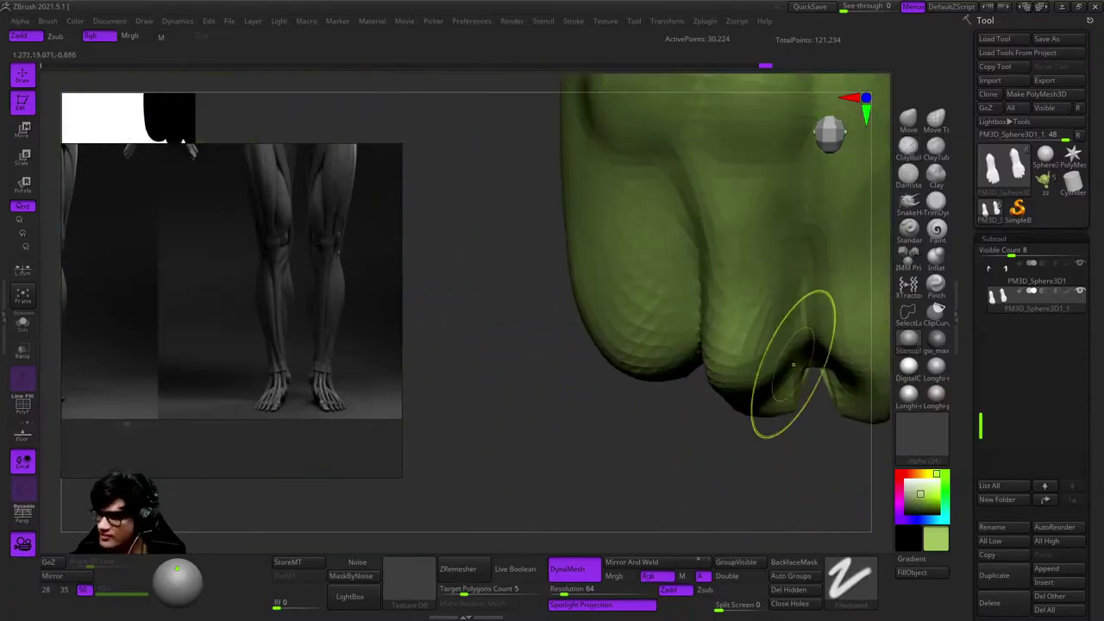
pyautogui.moveTo(759, 268); pyautogui.dragTo(853, 267)
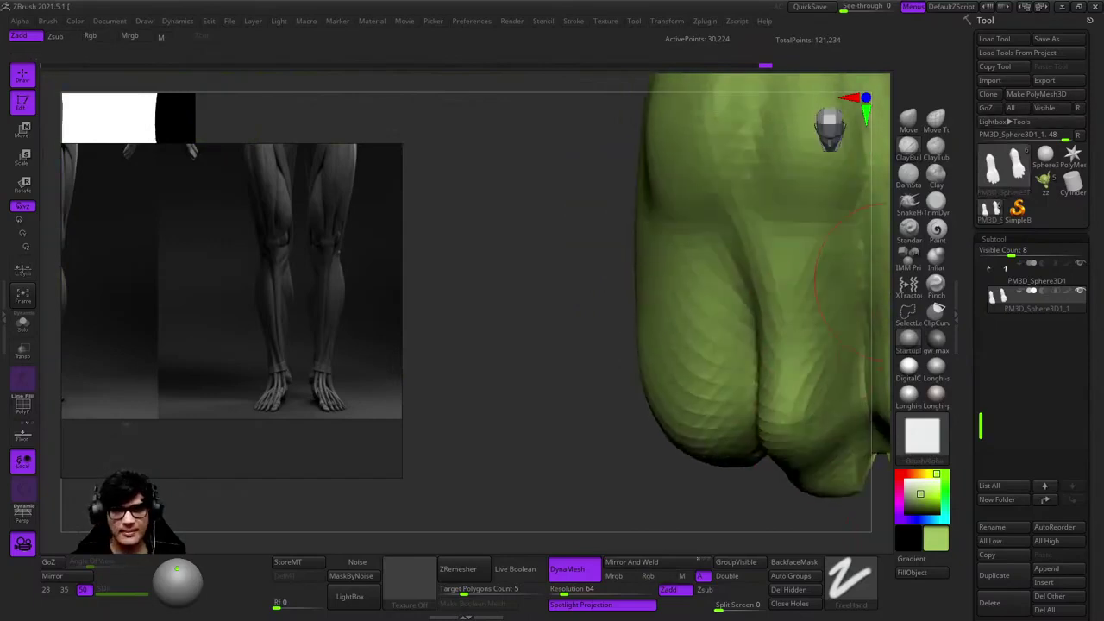
# Switch to the ClayBuildup brush and add strokes to the toe tips
pyautogui.press('b')
pyautogui.press('c')
pyautogui.press('b')
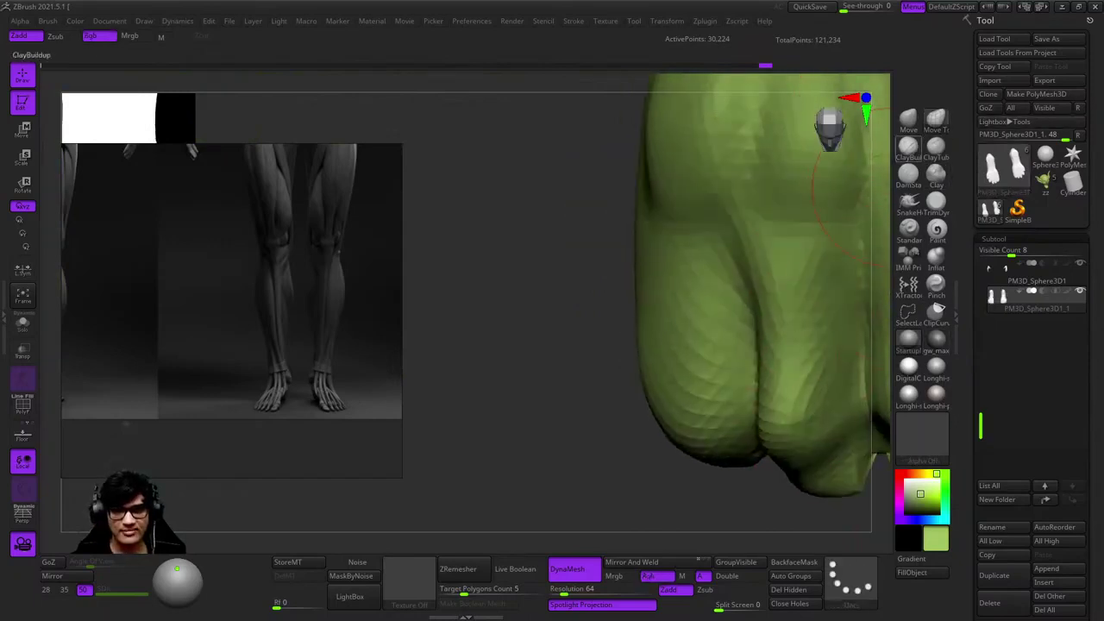
pyautogui.moveTo(699, 426); pyautogui.dragTo(753, 382)
# Fill the feet subtool with solid green, then select the body subtool and fill it with the same green
pyautogui.press('f')
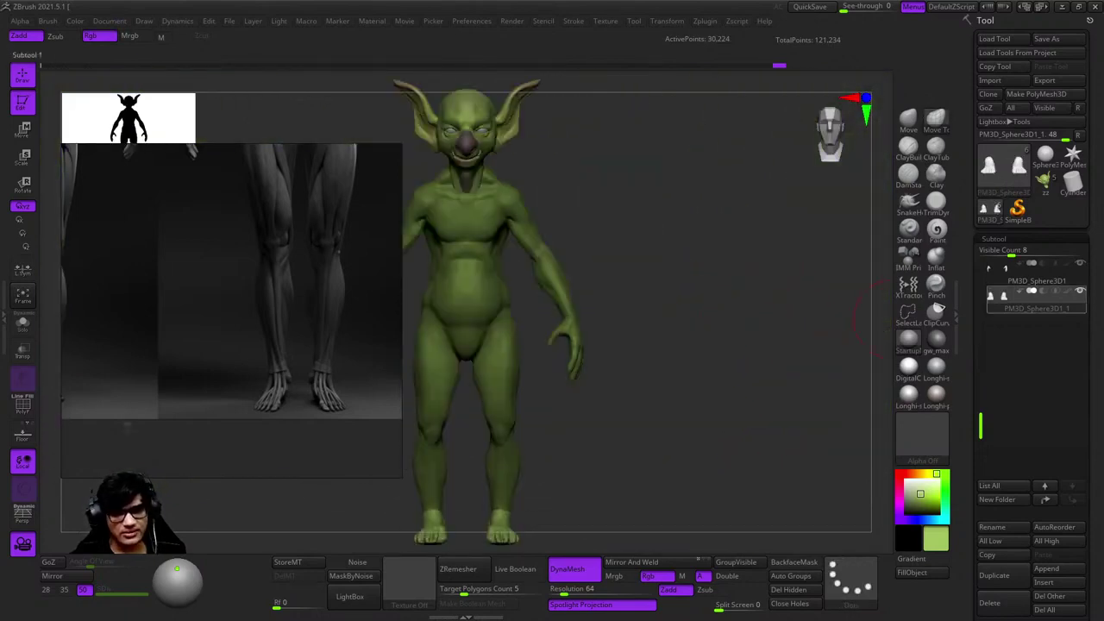
pyautogui.hotkey('ctrl', 'z')
pyautogui.hotkey('ctrl', 'z')
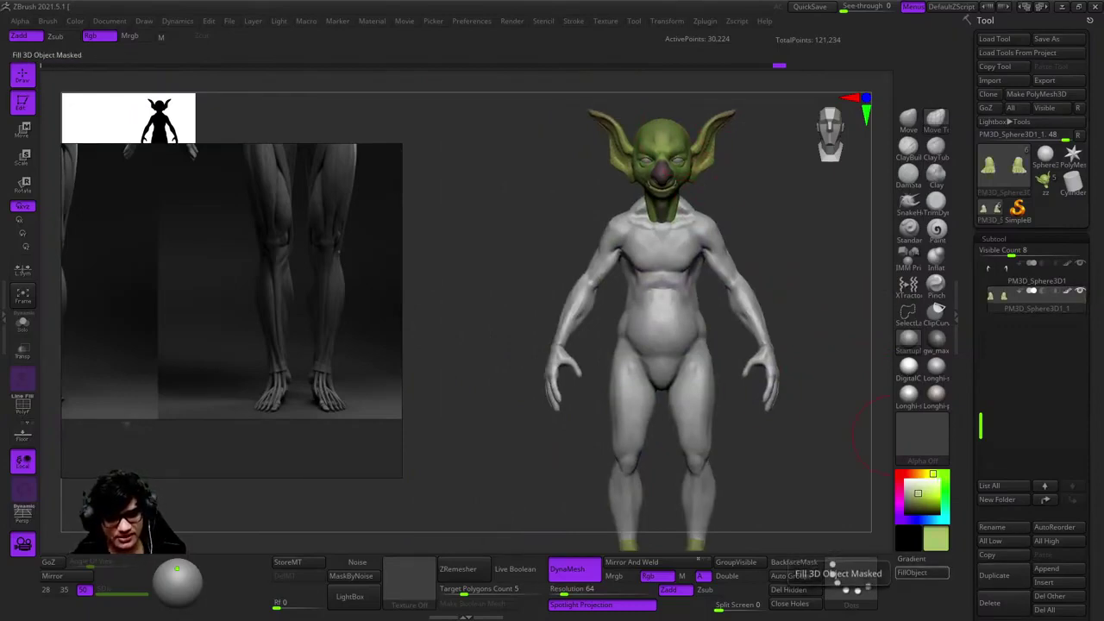
pyautogui.hotkey('ctrl', 'z')
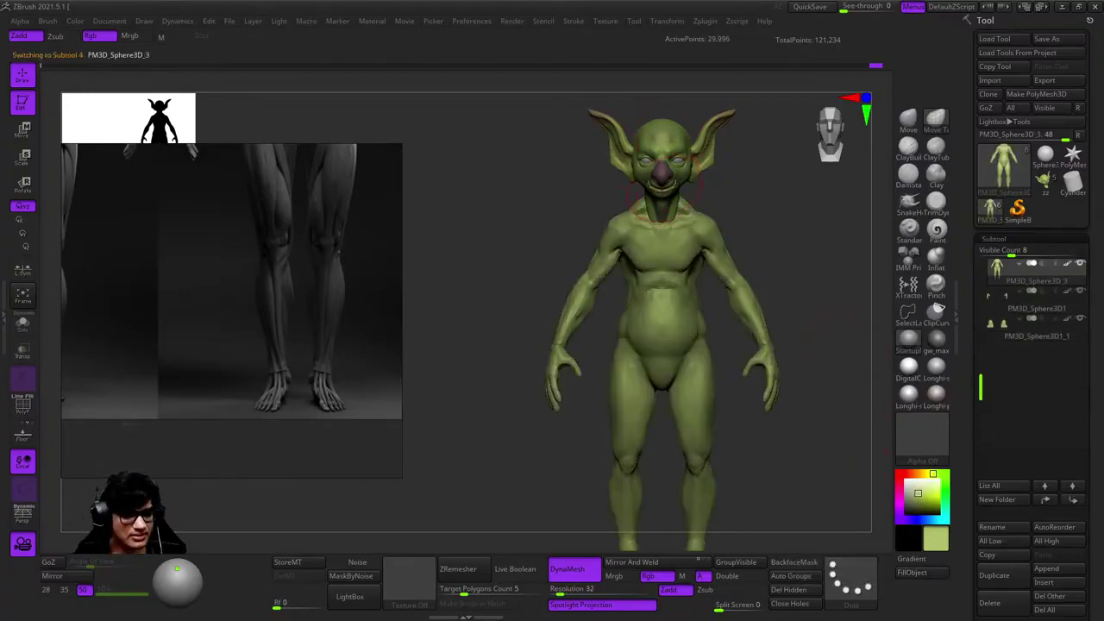
# Sample the head's green, refill the body with it and return to the feet subtool
pyautogui.scroll(5, 663, 185)
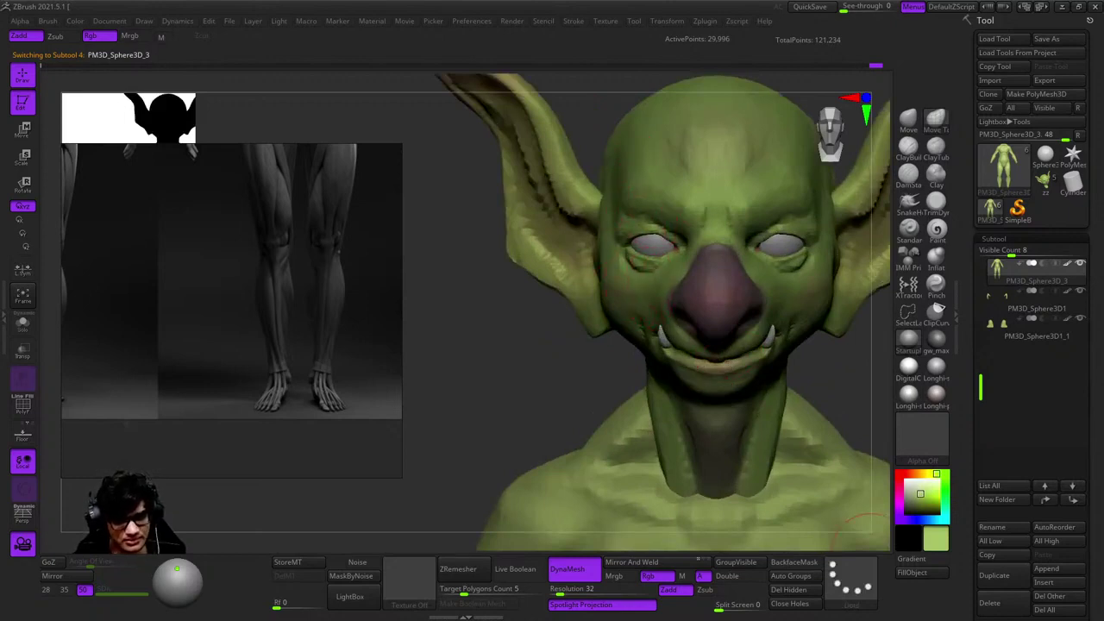
pyautogui.press('f')
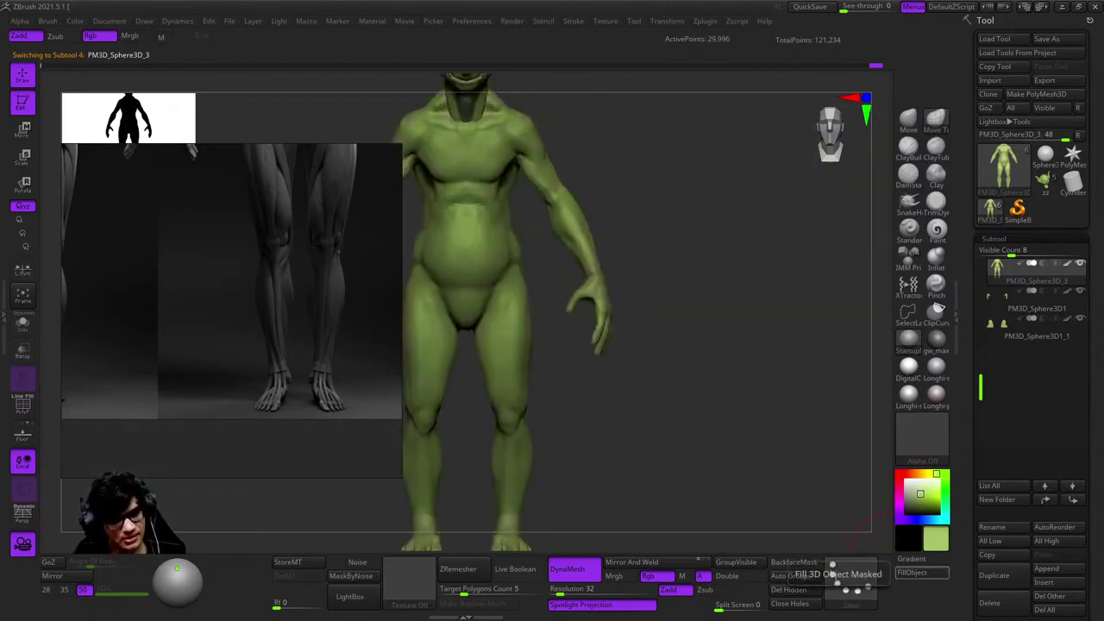
pyautogui.press('Down')
pyautogui.press('Down')
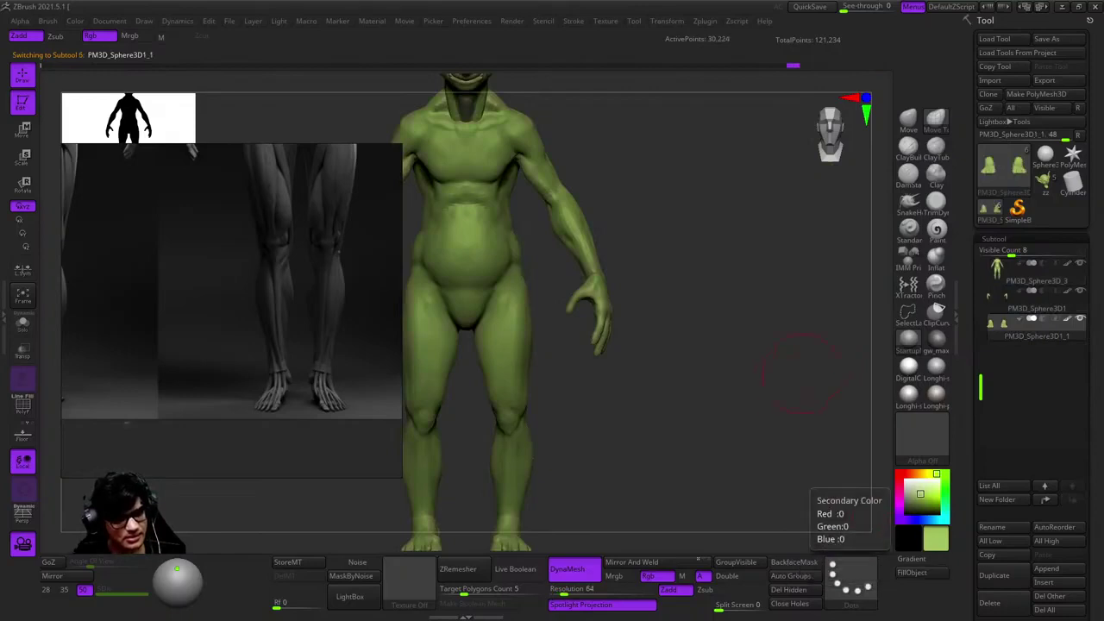
# Bring up the Rotate gizmo on the feet and show the goblin leg and foot sculpt in the reference board
pyautogui.moveTo(802, 372); pyautogui.dragTo(707, 383)
pyautogui.moveTo(817, 323)
pyautogui.keyDown('shift'); pyautogui.mouseDown()
pyautogui.moveTo(828, 362)
pyautogui.moveTo(751, 313)
pyautogui.moveTo(810, 319)
pyautogui.mouseUp(); pyautogui.keyUp('shift')
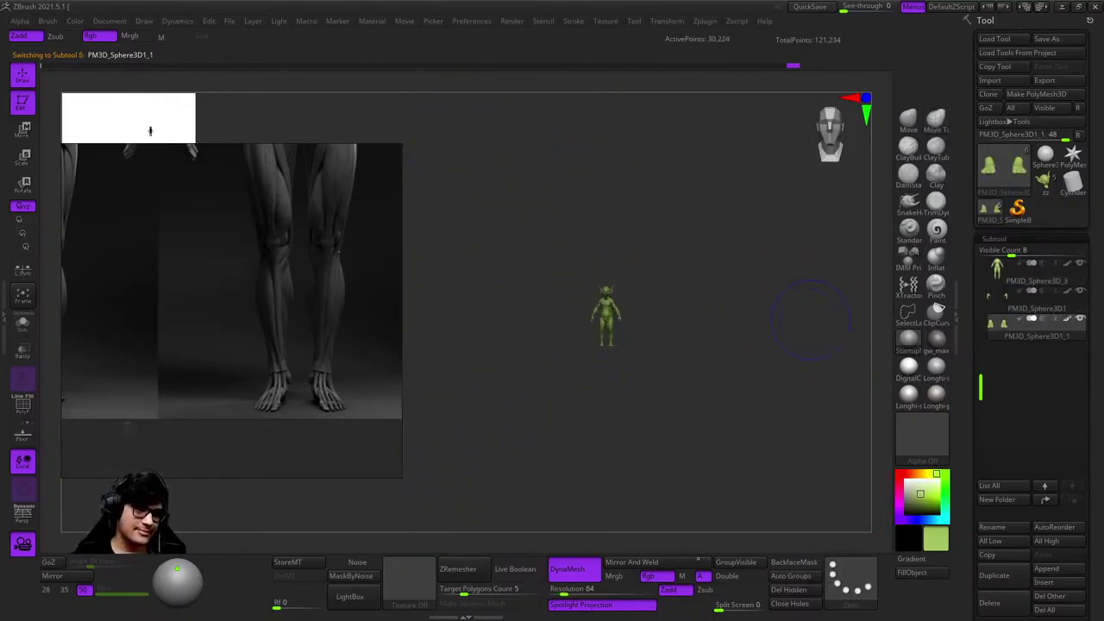
pyautogui.moveTo(841, 414); pyautogui.dragTo(723, 382)
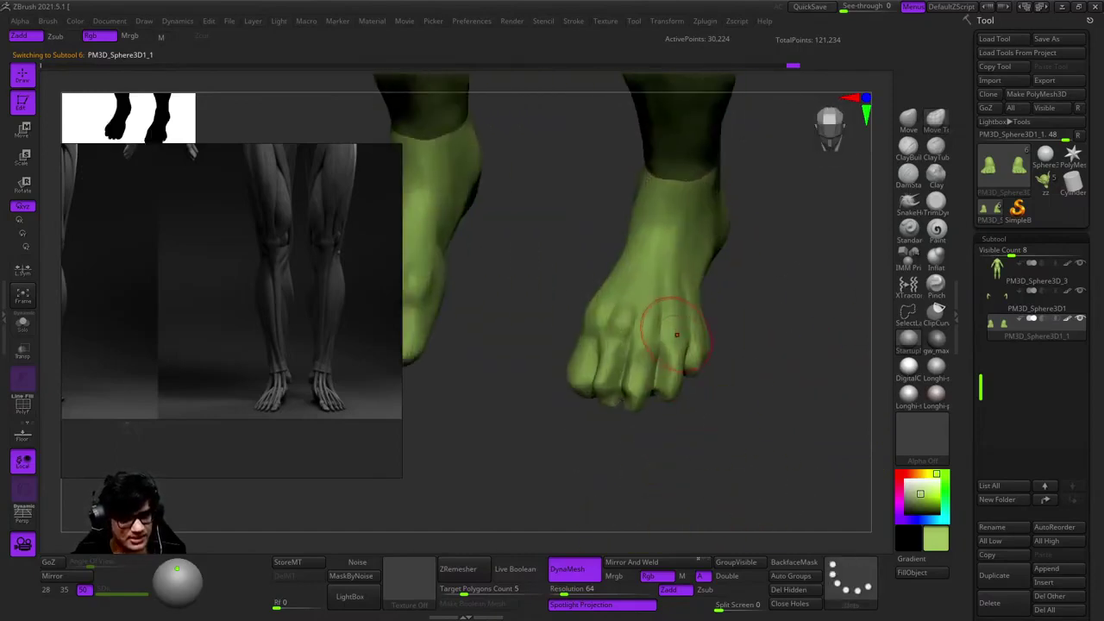
pyautogui.keyDown('alt'); pyautogui.click(661, 315); pyautogui.keyUp('alt')
pyautogui.press('r')
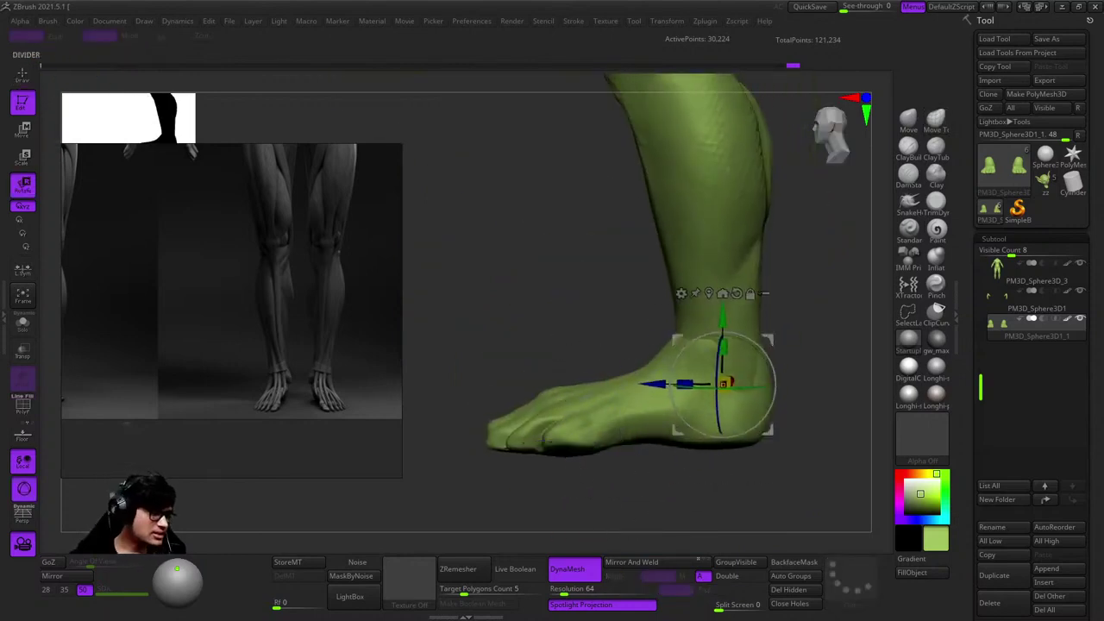
pyautogui.scroll(-5, 231, 285)
pyautogui.scroll(4, 276, 288)
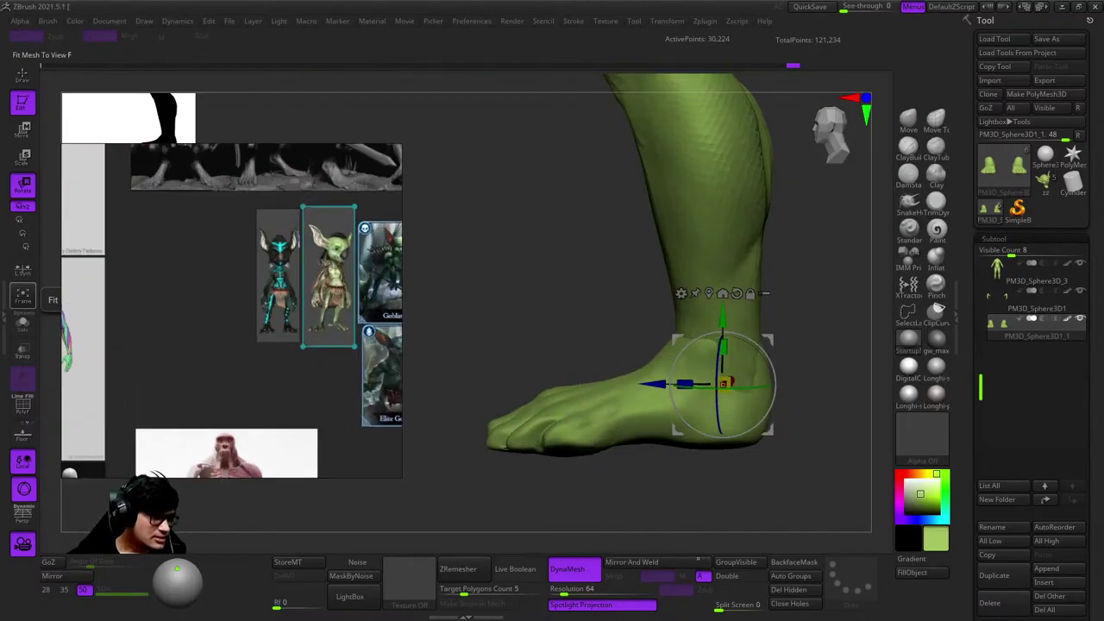
pyautogui.scroll(4, 231, 310)
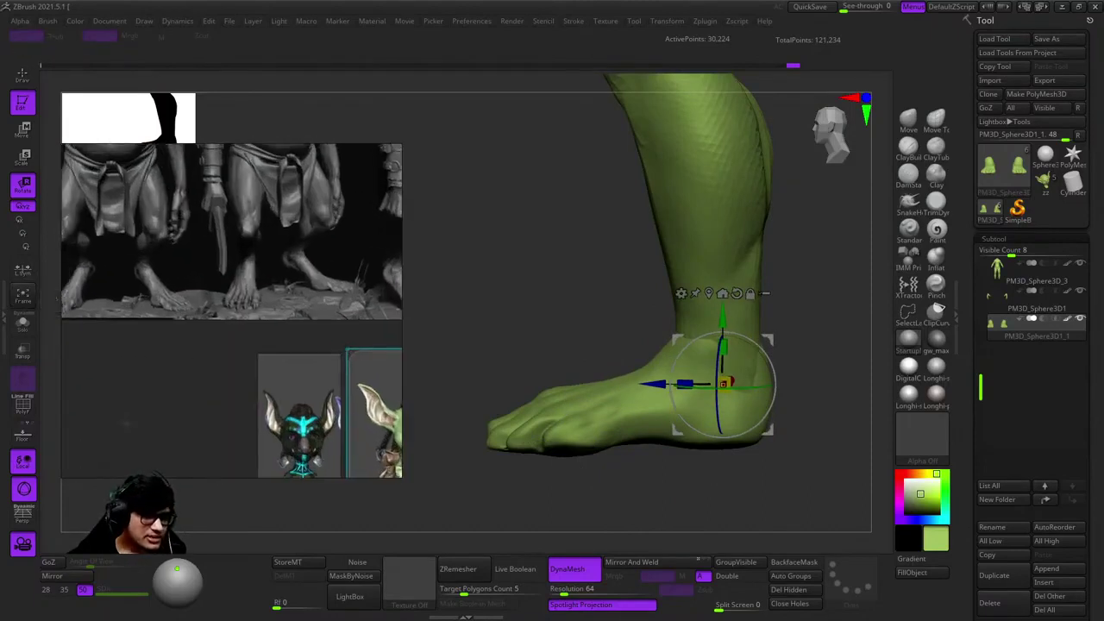
# Reposition the gizmo at the ankle and rotate both feet outward around it
pyautogui.moveTo(759, 388); pyautogui.dragTo(780, 340)
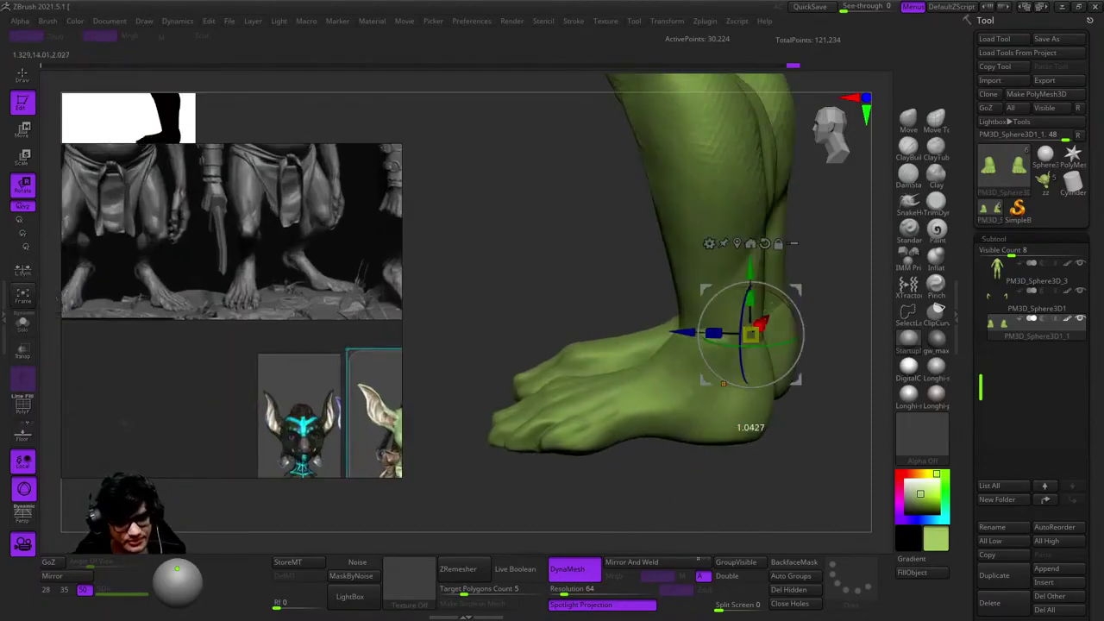
pyautogui.moveTo(723, 382); pyautogui.dragTo(828, 353)
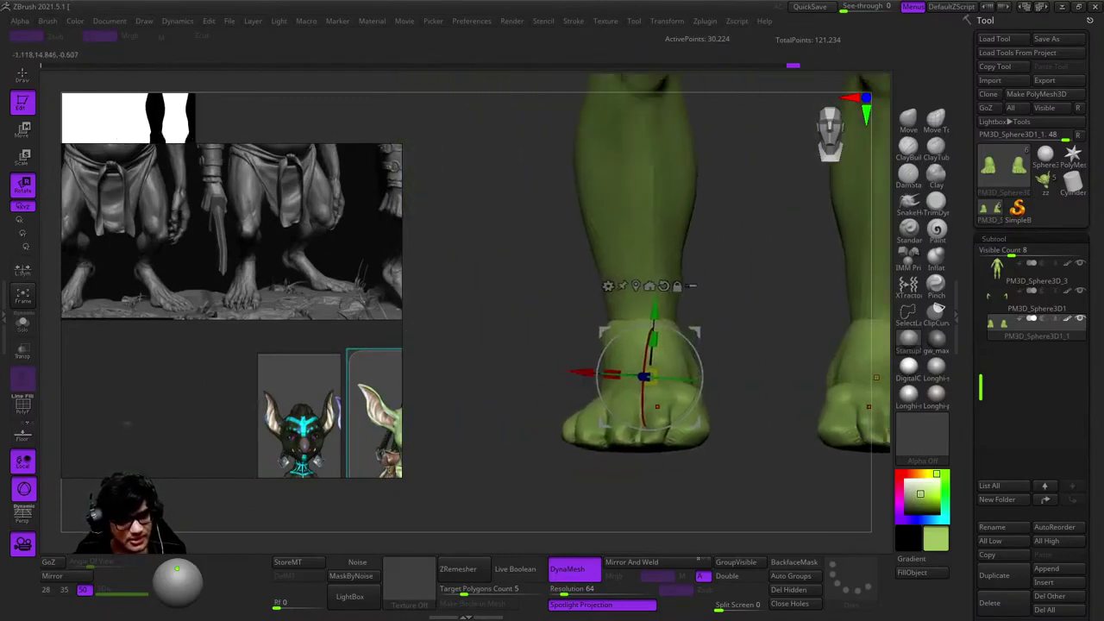
pyautogui.moveTo(681, 377); pyautogui.dragTo(655, 380)
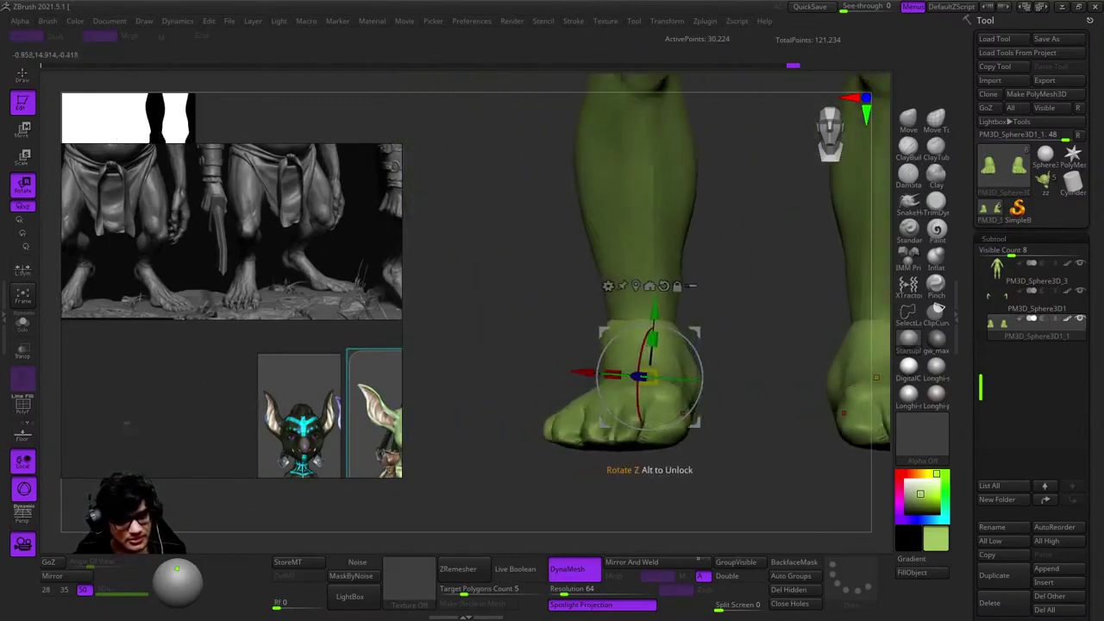
# Fine-tune the rotation of both feet around the ankles, viewing them from above the toes
pyautogui.press('q')
pyautogui.moveTo(483, 258)
pyautogui.mouseDown()
pyautogui.moveTo(482, 362)
pyautogui.moveTo(465, 405)
pyautogui.moveTo(431, 388)
pyautogui.moveTo(432, 302)
pyautogui.mouseUp()
pyautogui.press('e')
pyautogui.moveTo(673, 300); pyautogui.dragTo(722, 300)
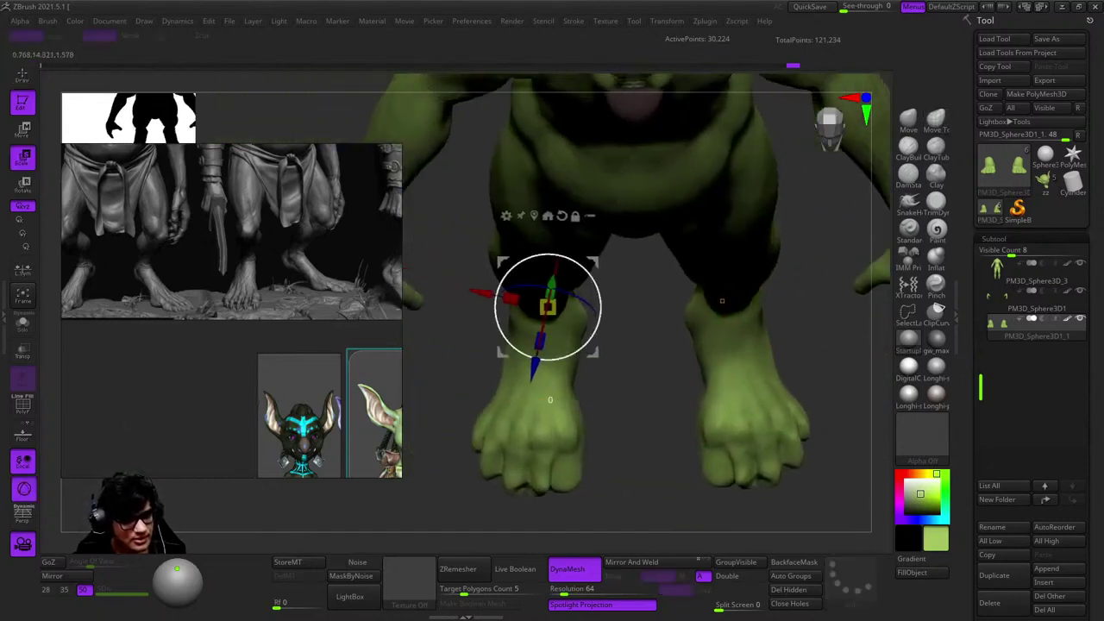
pyautogui.moveTo(518, 349); pyautogui.dragTo(561, 356)
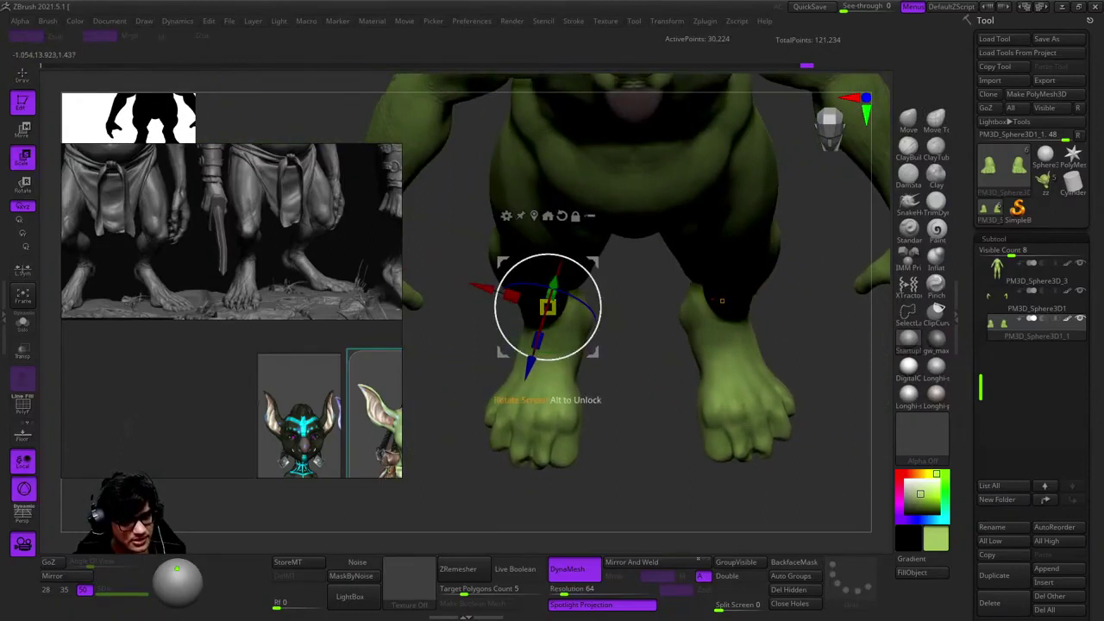
# Adjust the feet's placement under the shins from the side view and return to Draw mode
pyautogui.moveTo(488, 349); pyautogui.dragTo(638, 345)
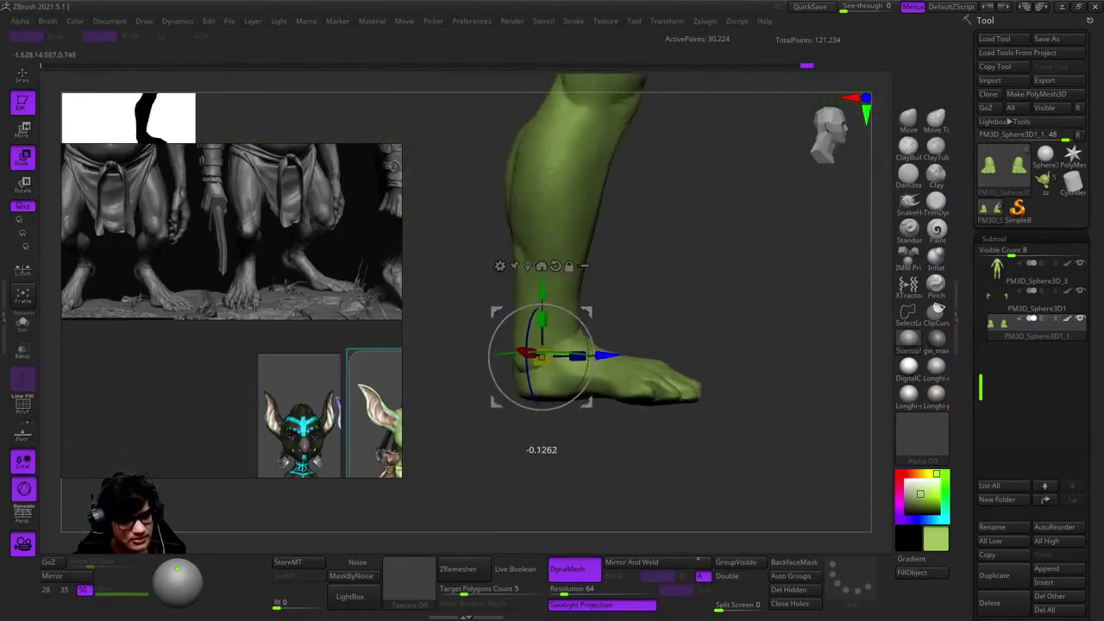
pyautogui.moveTo(541, 435)
pyautogui.mouseDown()
pyautogui.moveTo(569, 435)
pyautogui.moveTo(556, 436)
pyautogui.moveTo(719, 291)
pyautogui.moveTo(690, 259)
pyautogui.moveTo(664, 301)
pyautogui.moveTo(751, 463)
pyautogui.moveTo(719, 436)
pyautogui.mouseUp()
pyautogui.press('q')
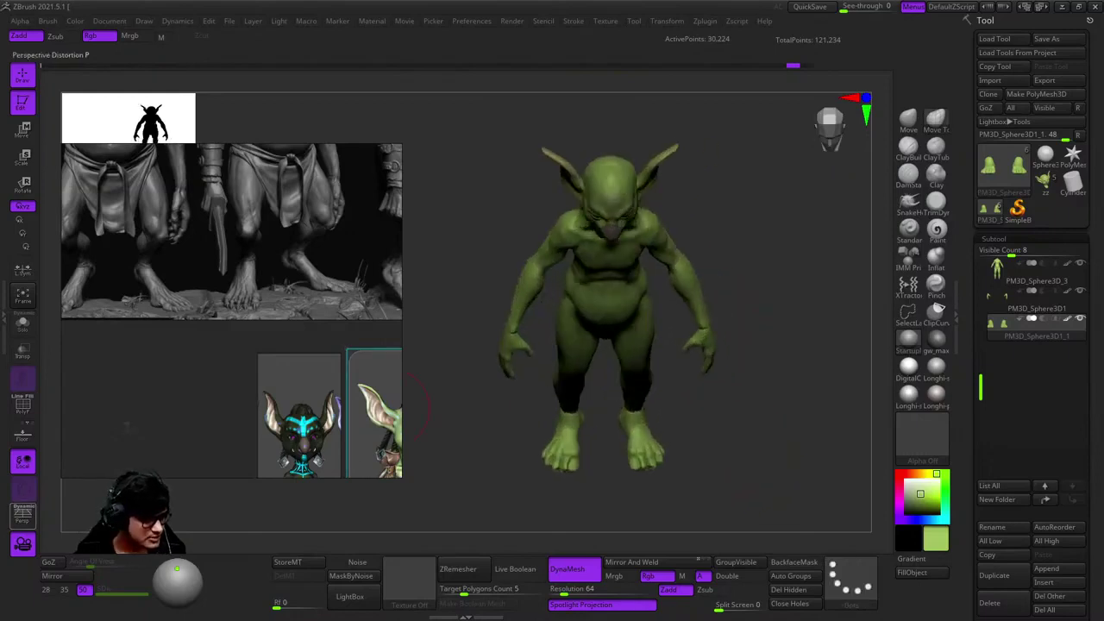
# Check the feet's proportions against the full body with perspective and wireframe display
pyautogui.moveTo(405, 405); pyautogui.dragTo(845, 344)
pyautogui.moveTo(768, 379); pyautogui.dragTo(716, 362)
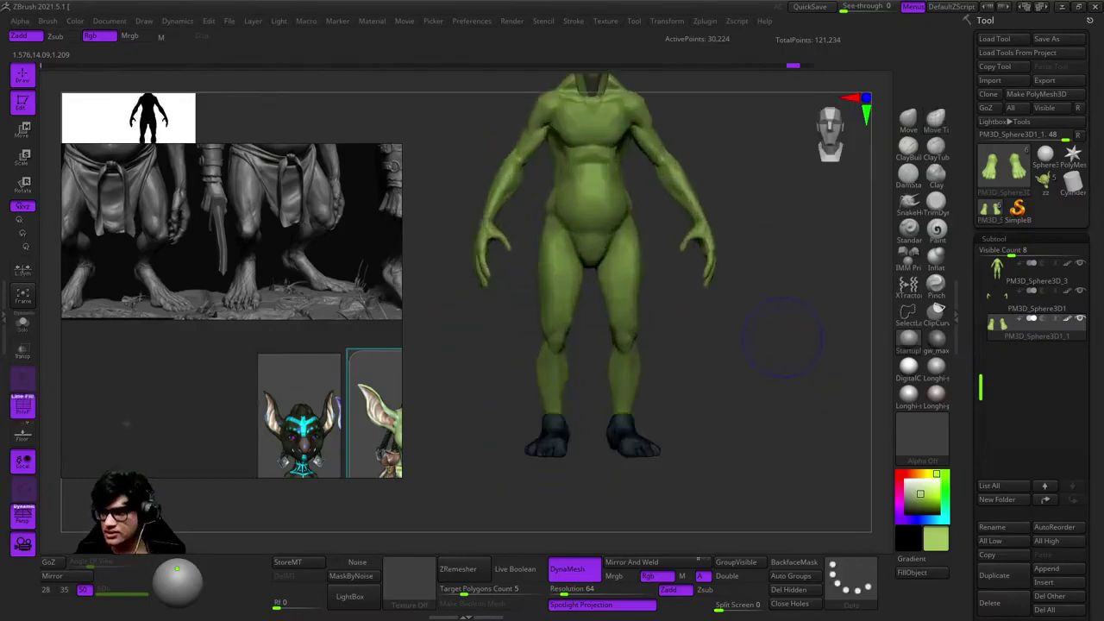
pyautogui.moveTo(793, 345)
pyautogui.mouseDown()
pyautogui.moveTo(806, 341)
pyautogui.moveTo(797, 337)
pyautogui.moveTo(759, 444)
pyautogui.moveTo(732, 204)
pyautogui.moveTo(669, 461)
pyautogui.moveTo(734, 346)
pyautogui.moveTo(862, 216)
pyautogui.moveTo(661, 388)
pyautogui.moveTo(698, 370)
pyautogui.moveTo(750, 293)
pyautogui.moveTo(665, 333)
pyautogui.moveTo(393, 362)
pyautogui.moveTo(596, 333)
pyautogui.moveTo(611, 404)
pyautogui.moveTo(617, 362)
pyautogui.moveTo(623, 394)
pyautogui.moveTo(591, 447)
pyautogui.moveTo(752, 328)
pyautogui.moveTo(660, 320)
pyautogui.moveTo(703, 349)
pyautogui.mouseUp()
pyautogui.hotkey('shift', 'f')
pyautogui.hotkey('shift', 'f')
# Adjust the brush size and build up the toe tips, instep and side of the ankle with clay strokes
pyautogui.press('space')
pyautogui.press('space')
pyautogui.press('space')
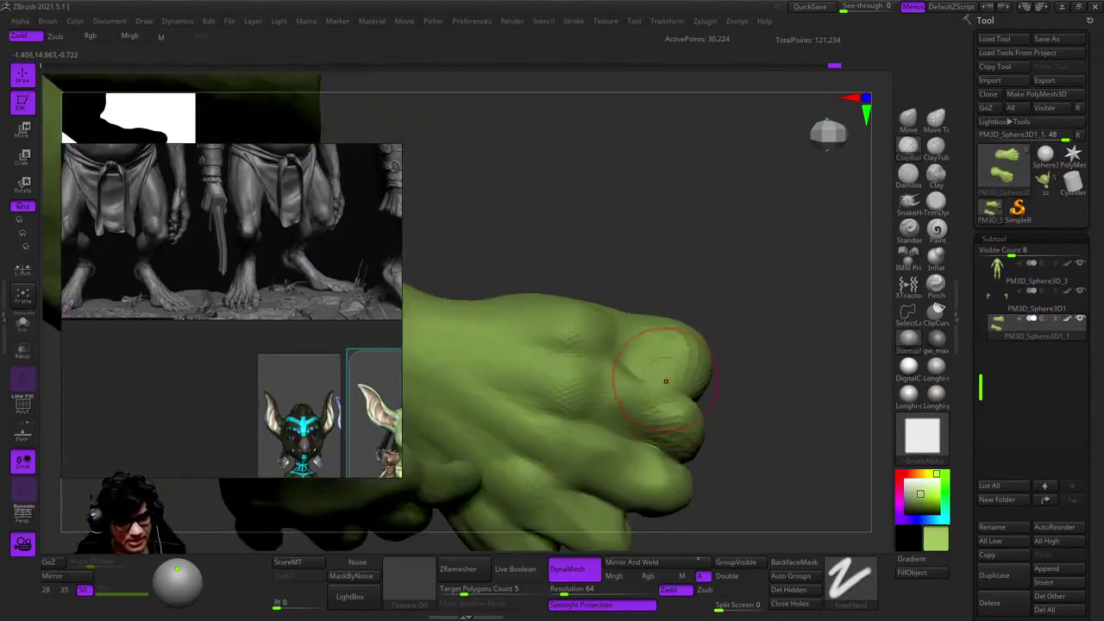
pyautogui.moveTo(665, 380)
pyautogui.mouseDown()
pyautogui.moveTo(567, 313)
pyautogui.moveTo(656, 380)
pyautogui.moveTo(670, 365)
pyautogui.moveTo(656, 328)
pyautogui.moveTo(628, 369)
pyautogui.moveTo(655, 358)
pyautogui.moveTo(702, 258)
pyautogui.moveTo(655, 285)
pyautogui.moveTo(690, 285)
pyautogui.moveTo(673, 277)
pyautogui.mouseUp()
pyautogui.press('space')
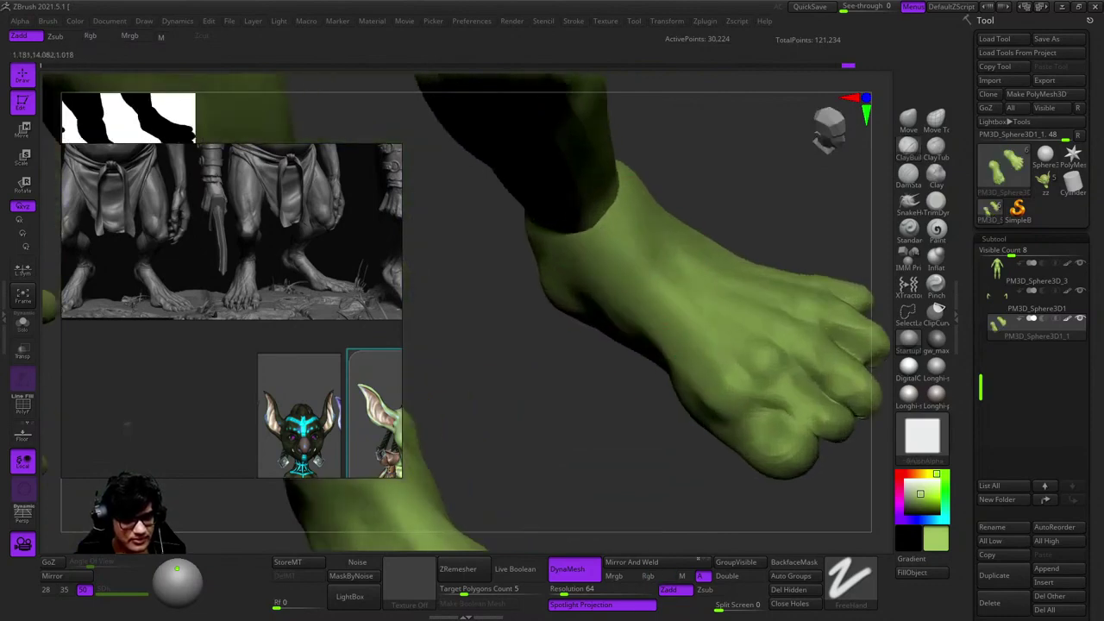
pyautogui.moveTo(662, 359); pyautogui.dragTo(664, 327)
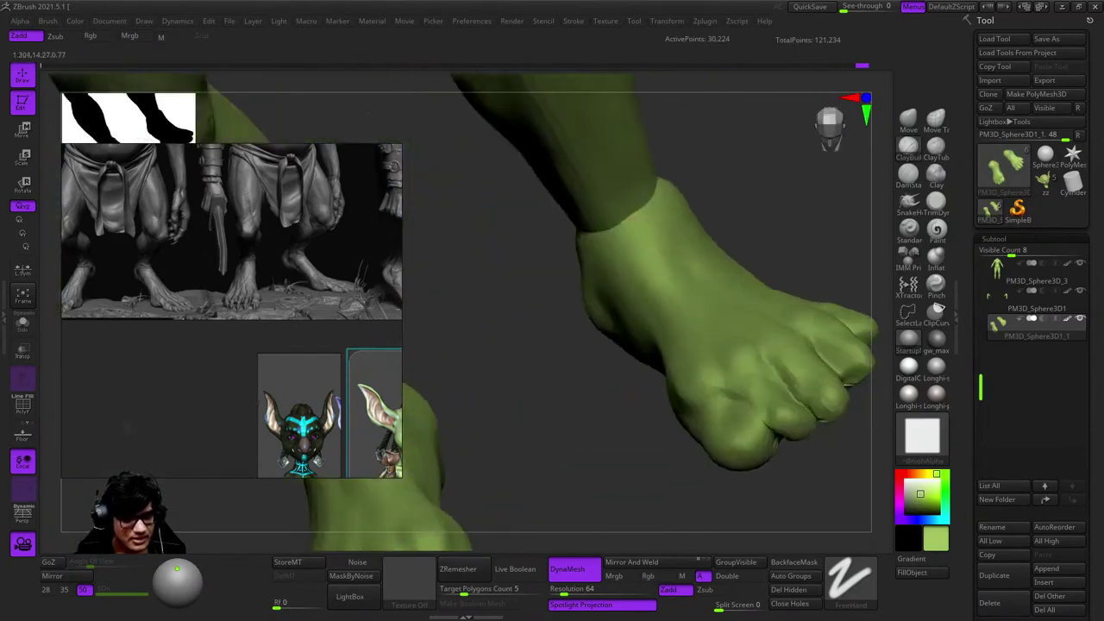
pyautogui.moveTo(618, 288); pyautogui.dragTo(725, 397)
# Change brush and pull the upper edge of the feet into shape around the lower shins and heels
pyautogui.press('b')
pyautogui.press('p')
pyautogui.press('a')
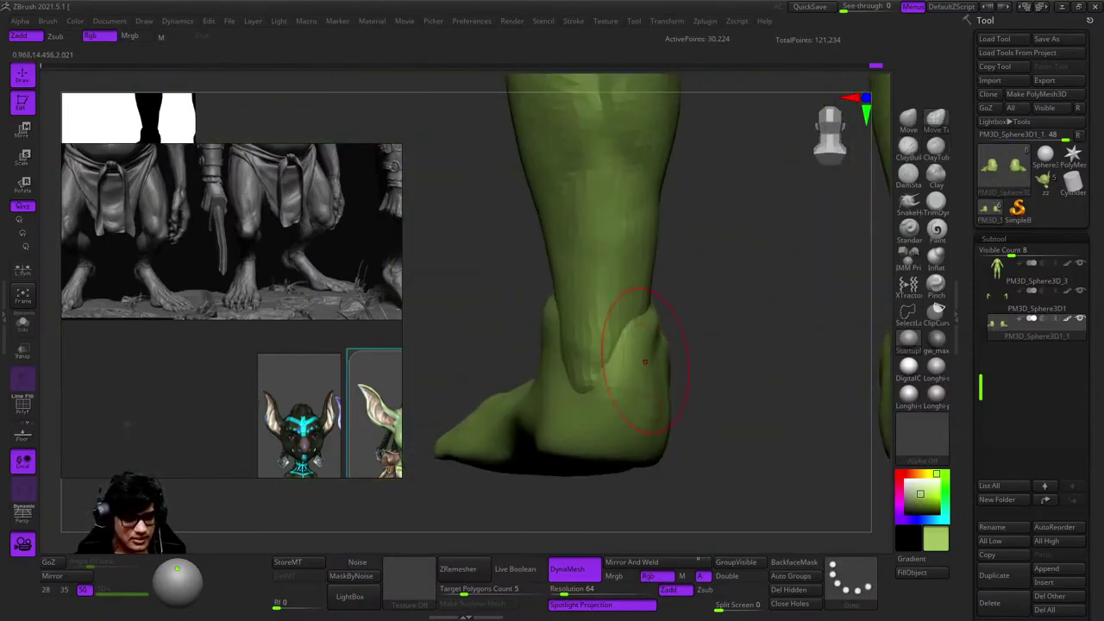
pyautogui.moveTo(555, 250); pyautogui.dragTo(525, 331)
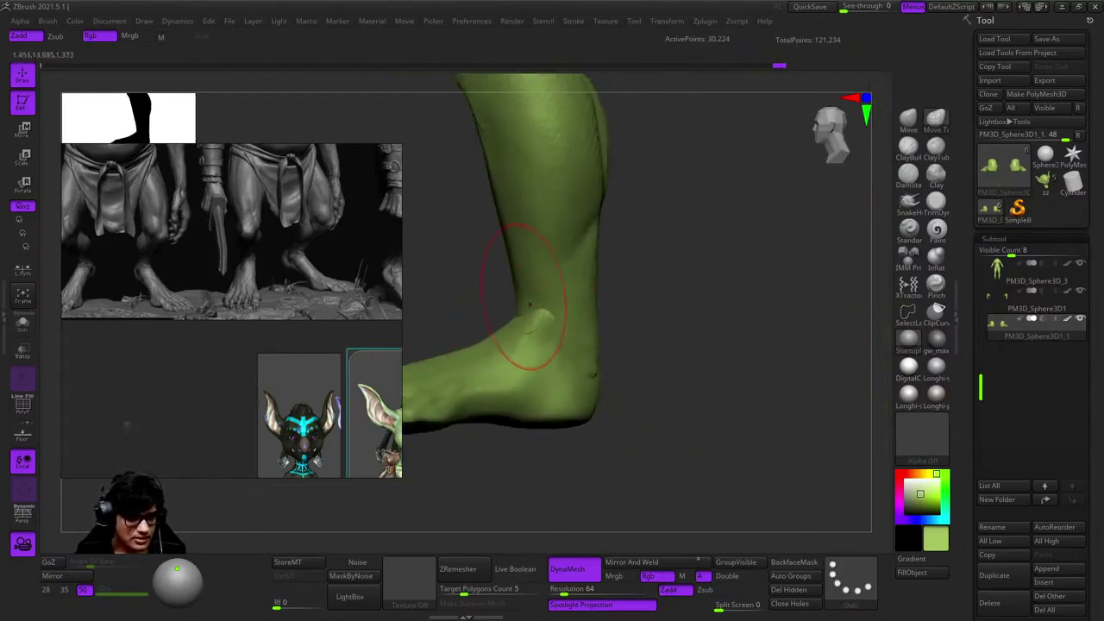
pyautogui.moveTo(517, 333)
pyautogui.keyDown('alt'); pyautogui.mouseDown()
pyautogui.moveTo(518, 388)
pyautogui.moveTo(616, 320)
pyautogui.moveTo(649, 335)
pyautogui.moveTo(673, 301)
pyautogui.moveTo(685, 313)
pyautogui.moveTo(674, 326)
pyautogui.mouseUp(); pyautogui.keyUp('alt')
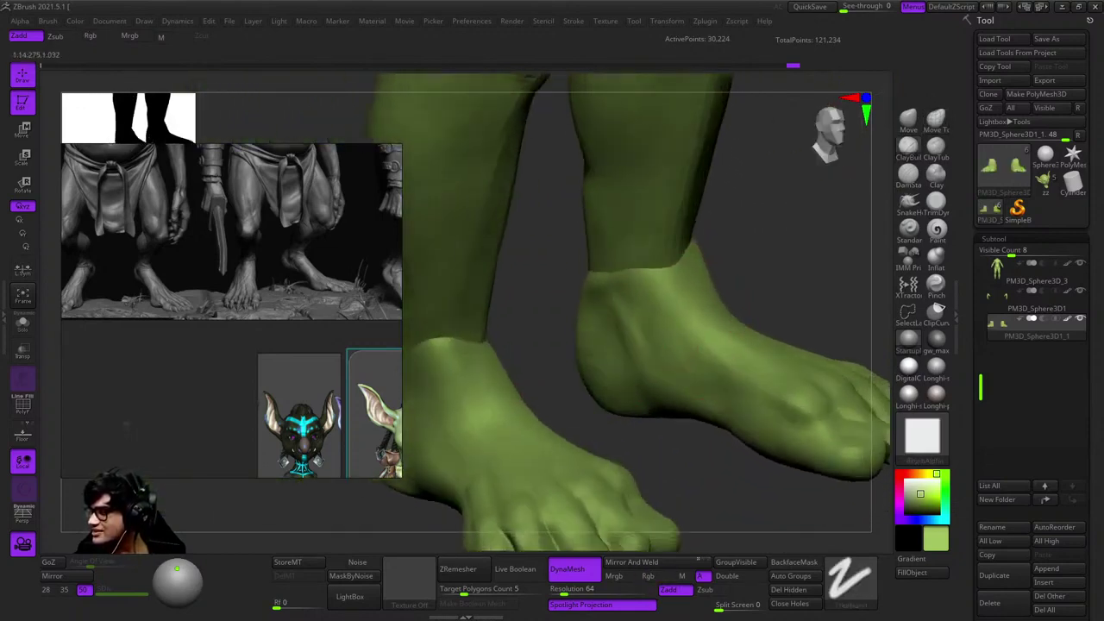
# Check the feet's wireframe, adjust the brush size and smooth the inner ankle down toward the heel
pyautogui.hotkey('shift', 'f')
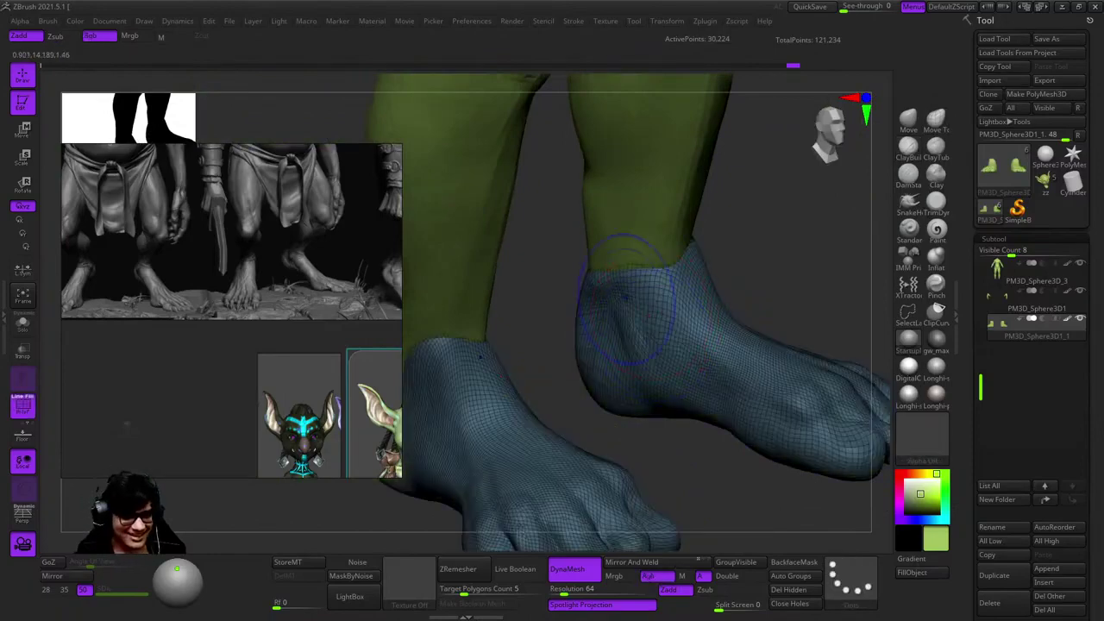
pyautogui.press('space')
pyautogui.click(604, 394)
pyautogui.keyDown('shift'); pyautogui.moveTo(625, 285); pyautogui.dragTo(653, 432); pyautogui.keyUp('shift')
pyautogui.hotkey('shift', 'f')
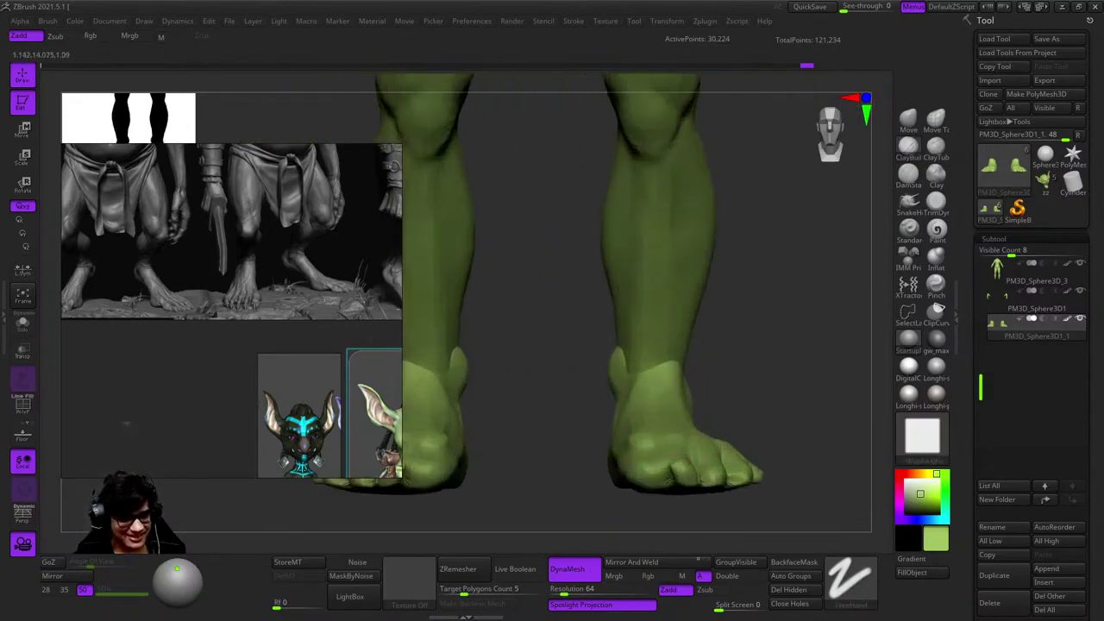
# Shape the protruding upper edge of the foot at the ankle and blend it into the lower leg
pyautogui.moveTo(638, 392); pyautogui.dragTo(621, 351)
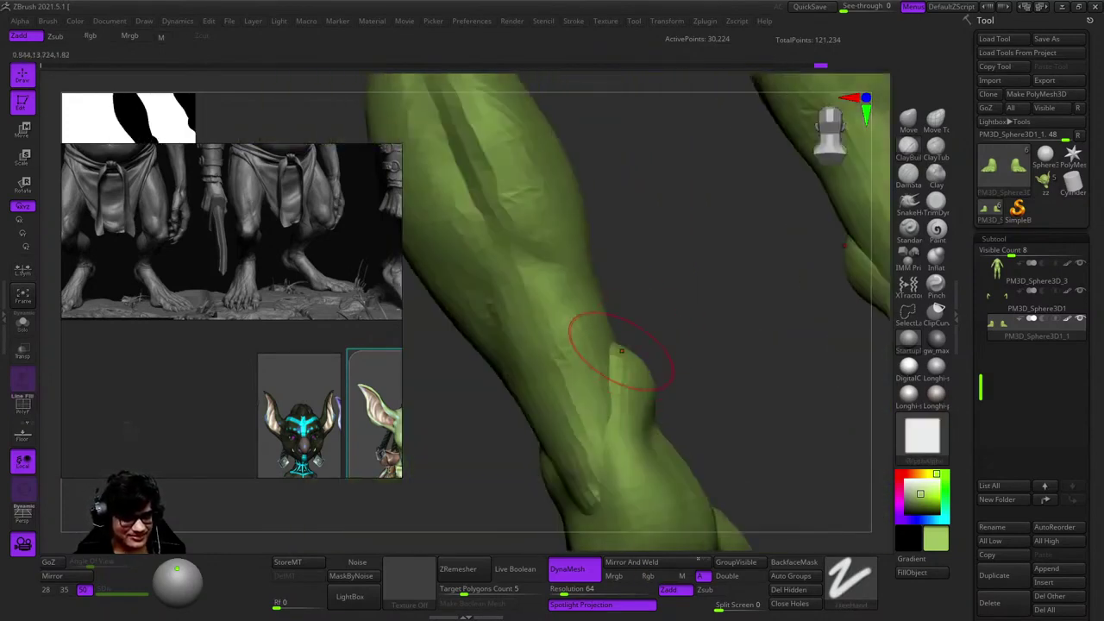
pyautogui.moveTo(659, 386); pyautogui.dragTo(621, 394)
pyautogui.hotkey('shift', 'r')
pyautogui.moveTo(596, 486); pyautogui.dragTo(677, 352)
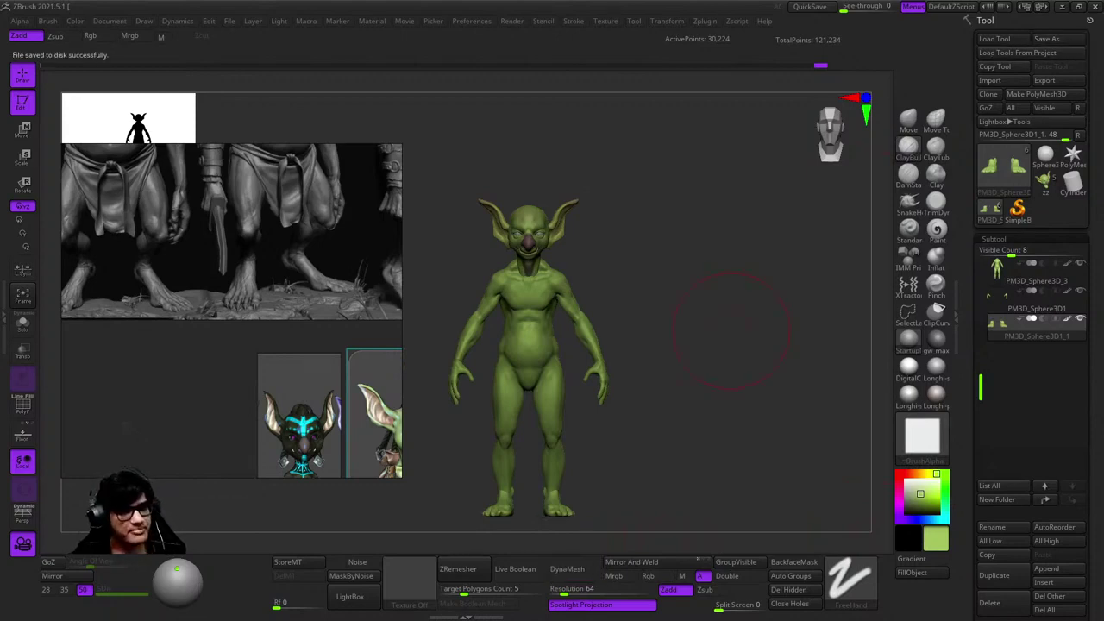
# Check the full goblin's proportions from the front and side with perspective and wireframe display
pyautogui.keyDown('ctrl'); pyautogui.moveTo(729, 371); pyautogui.dragTo(740, 357, button='right'); pyautogui.keyUp('ctrl')
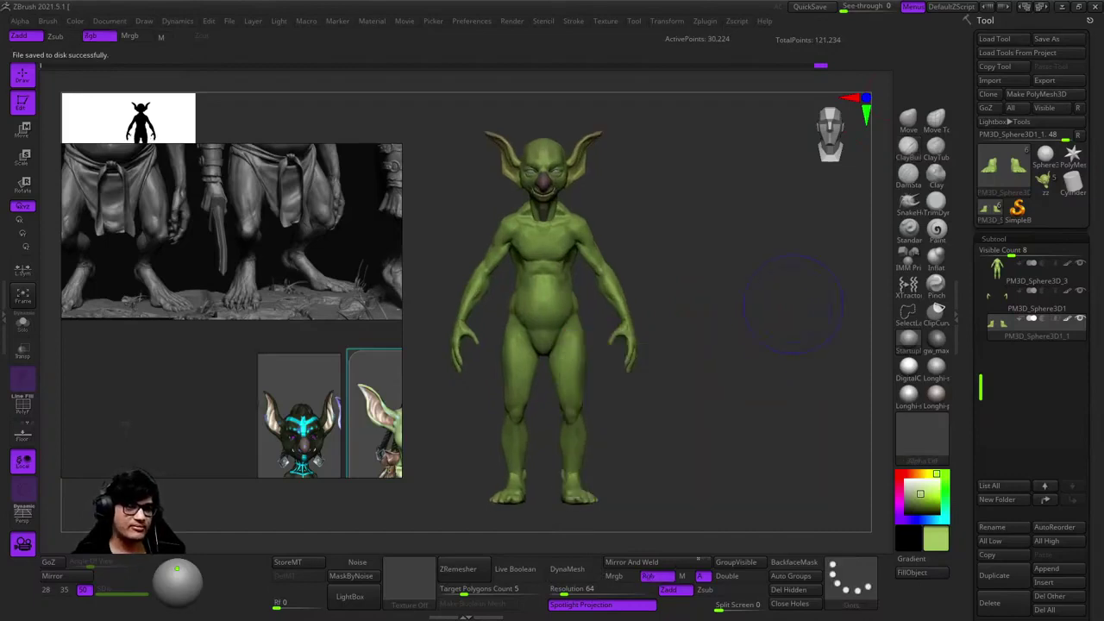
pyautogui.moveTo(800, 397)
pyautogui.mouseDown()
pyautogui.moveTo(392, 500)
pyautogui.moveTo(405, 496)
pyautogui.mouseUp()
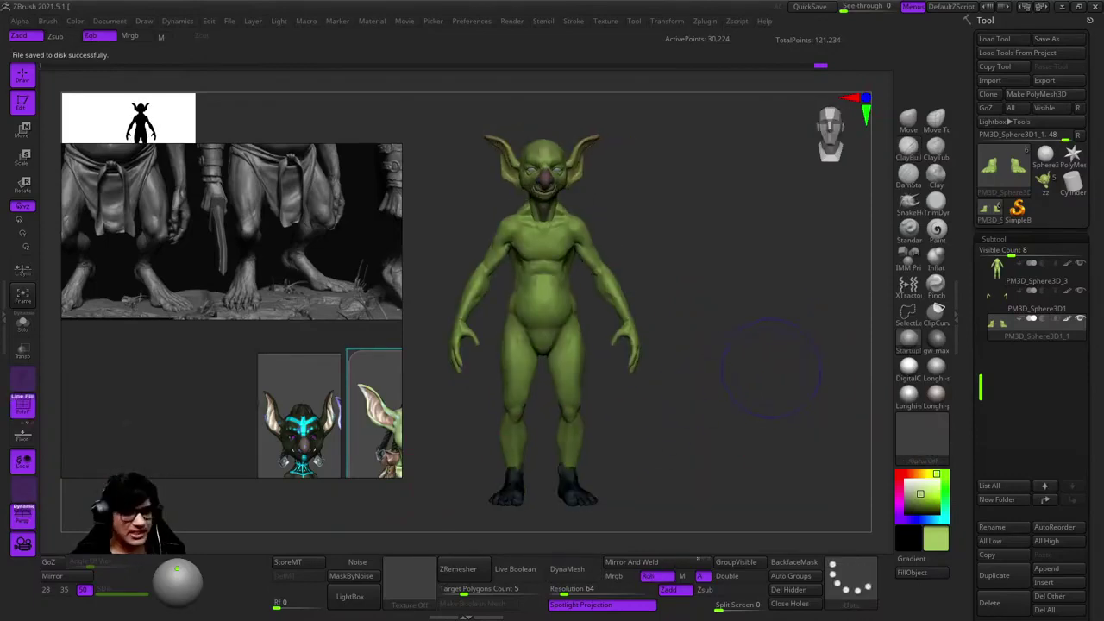
pyautogui.moveTo(770, 364)
pyautogui.mouseDown()
pyautogui.moveTo(751, 337)
pyautogui.moveTo(569, 375)
pyautogui.moveTo(780, 383)
pyautogui.moveTo(769, 370)
pyautogui.mouseUp()
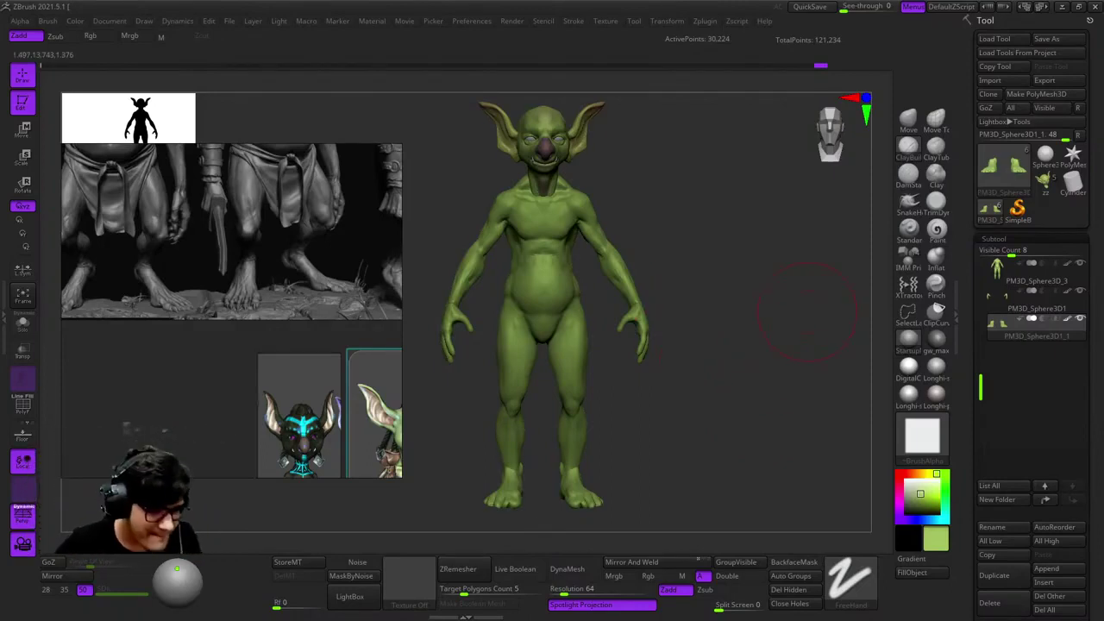
pyautogui.moveTo(807, 311)
pyautogui.mouseDown()
pyautogui.moveTo(746, 291)
pyautogui.moveTo(766, 316)
pyautogui.moveTo(763, 302)
pyautogui.mouseUp()
pyautogui.press('b')
pyautogui.press('p')
pyautogui.press('a')
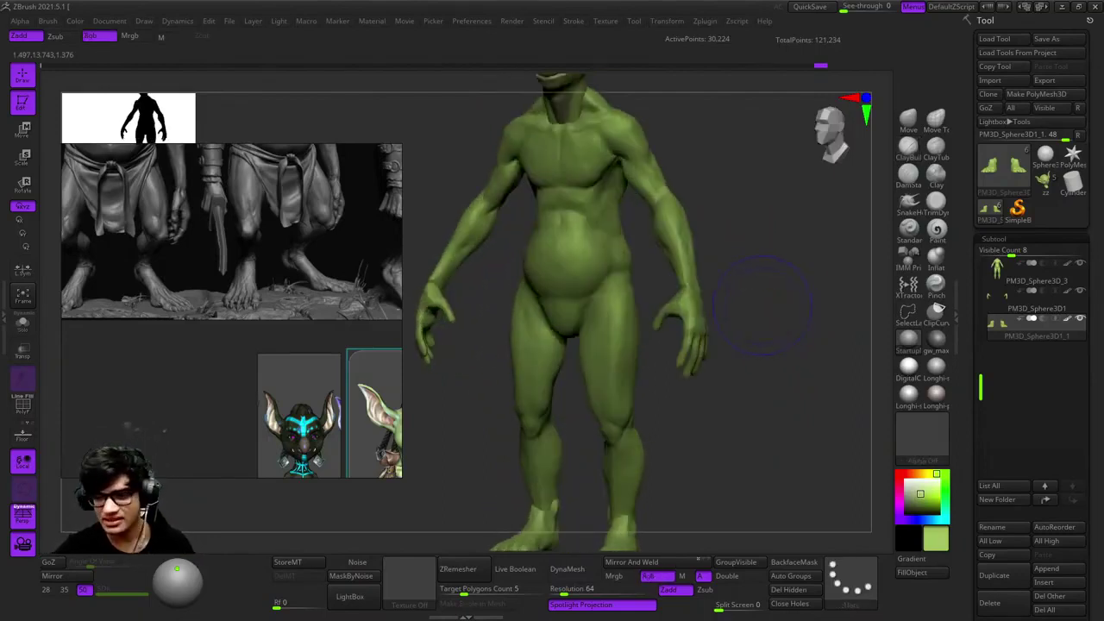
pyautogui.keyDown('shift'); pyautogui.moveTo(751, 345); pyautogui.dragTo(734, 320); pyautogui.keyUp('shift')
pyautogui.press('f')
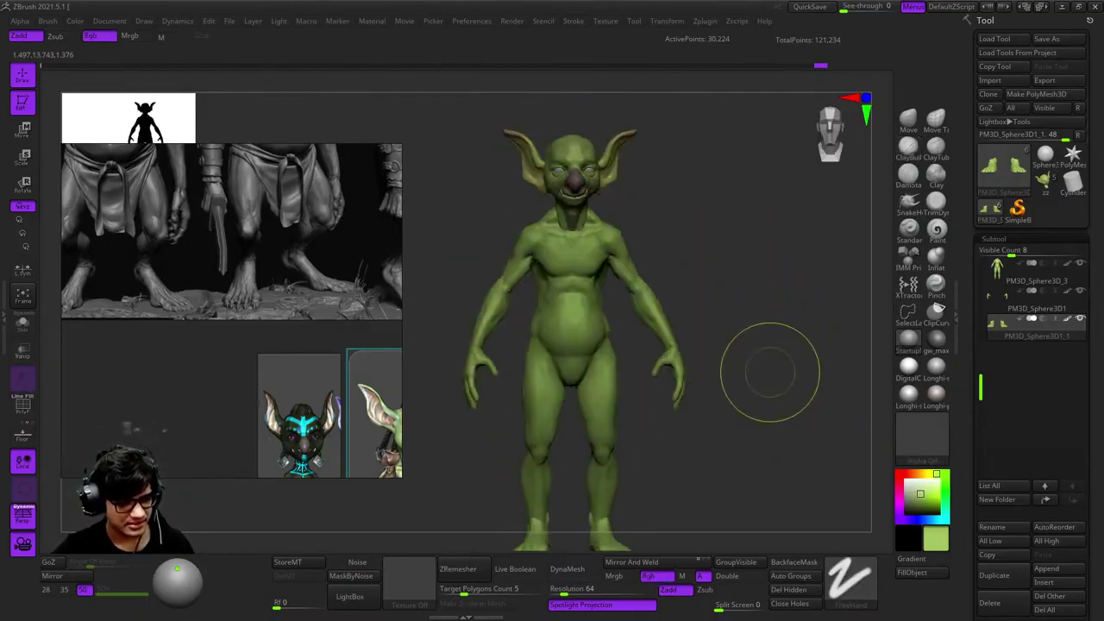
pyautogui.moveTo(770, 372)
pyautogui.mouseDown()
pyautogui.moveTo(771, 271)
pyautogui.moveTo(795, 379)
pyautogui.moveTo(780, 366)
pyautogui.moveTo(815, 354)
pyautogui.moveTo(783, 357)
pyautogui.moveTo(716, 298)
pyautogui.moveTo(539, 298)
pyautogui.mouseUp()
pyautogui.press('b')
pyautogui.press('p')
pyautogui.press('a')
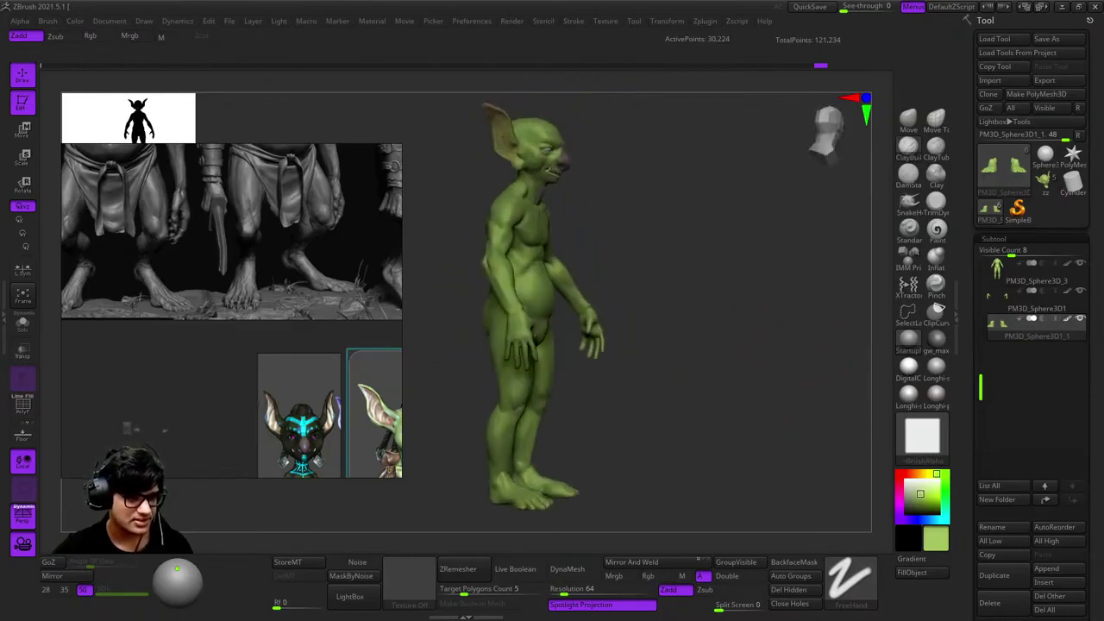
pyautogui.moveTo(854, 362)
pyautogui.mouseDown()
pyautogui.moveTo(772, 362)
pyautogui.moveTo(754, 319)
pyautogui.moveTo(789, 268)
pyautogui.mouseUp()
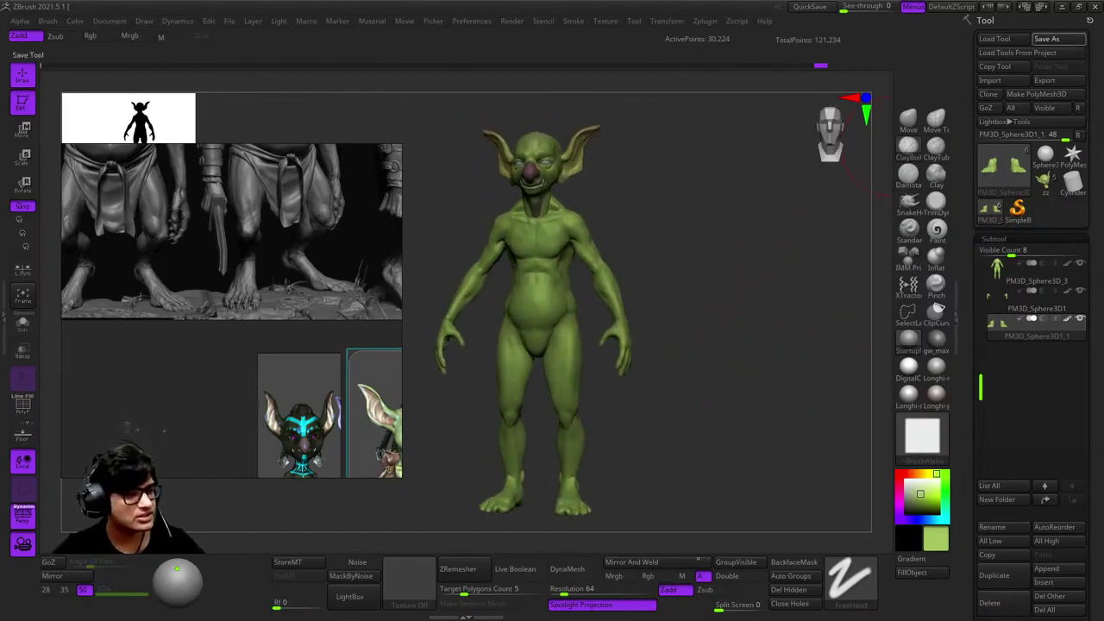
# Save the goblin tool and close the reference image board
pyautogui.hotkey('ctrl', 's')
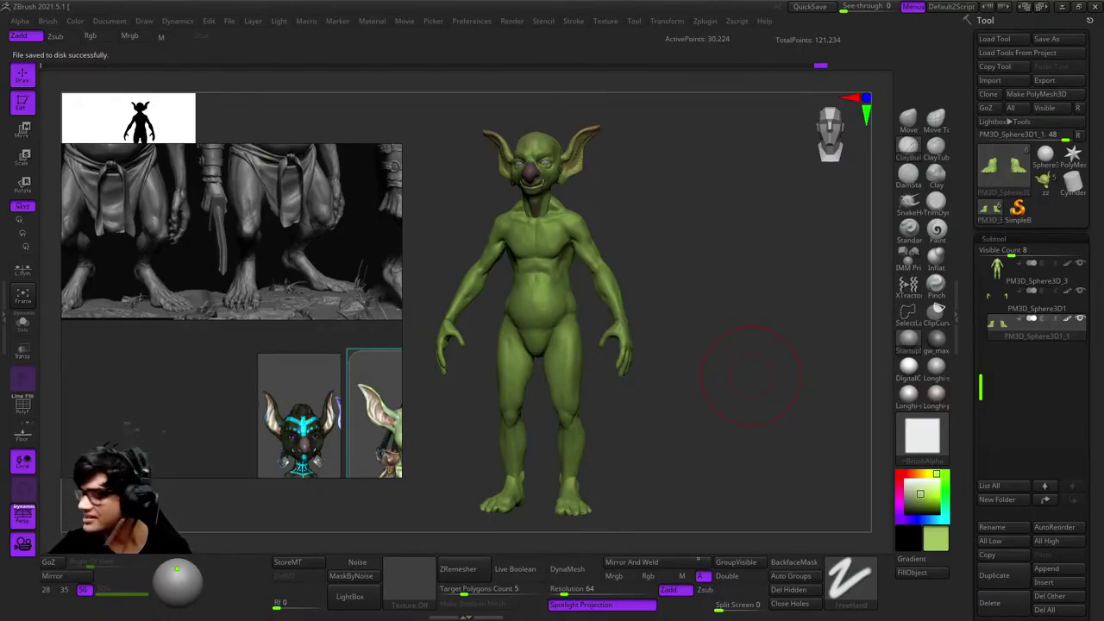
pyautogui.moveTo(819, 337); pyautogui.dragTo(777, 332)
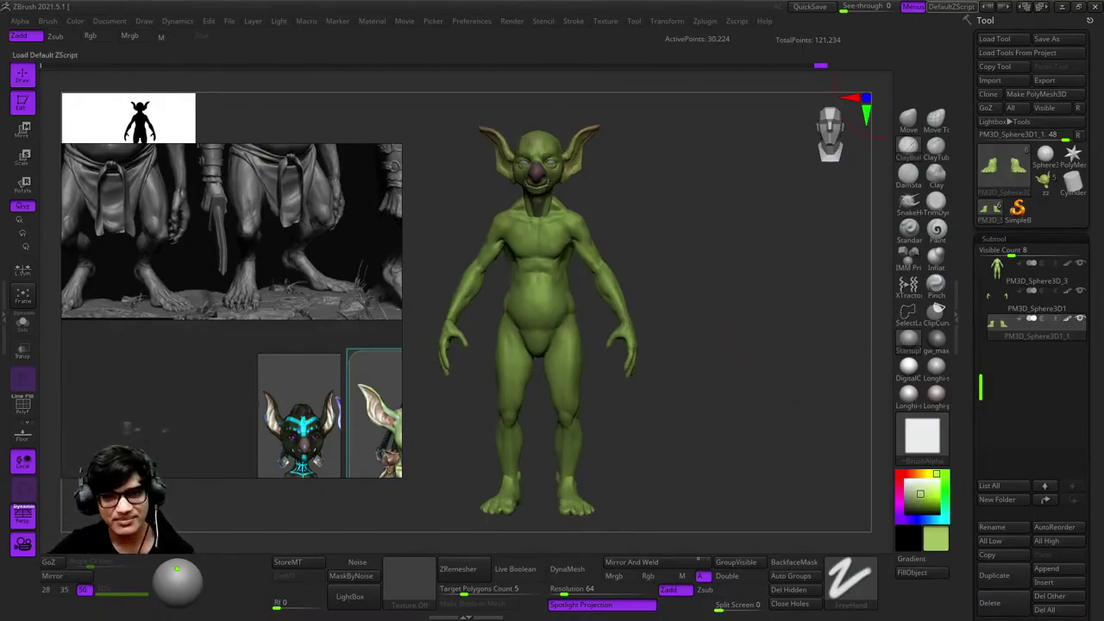
pyautogui.hotkey('alt', 'F4')
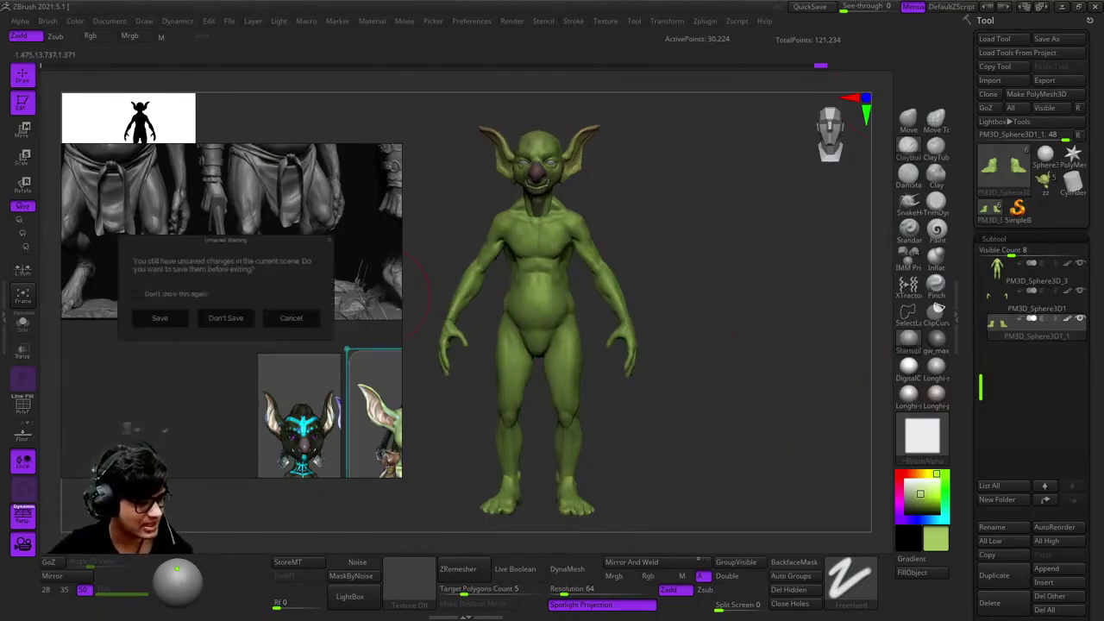
pyautogui.press('Return')
# Run a turntable movie of the full goblin model and return to the ZBrush window
pyautogui.hotkey('alt', 'Tab')
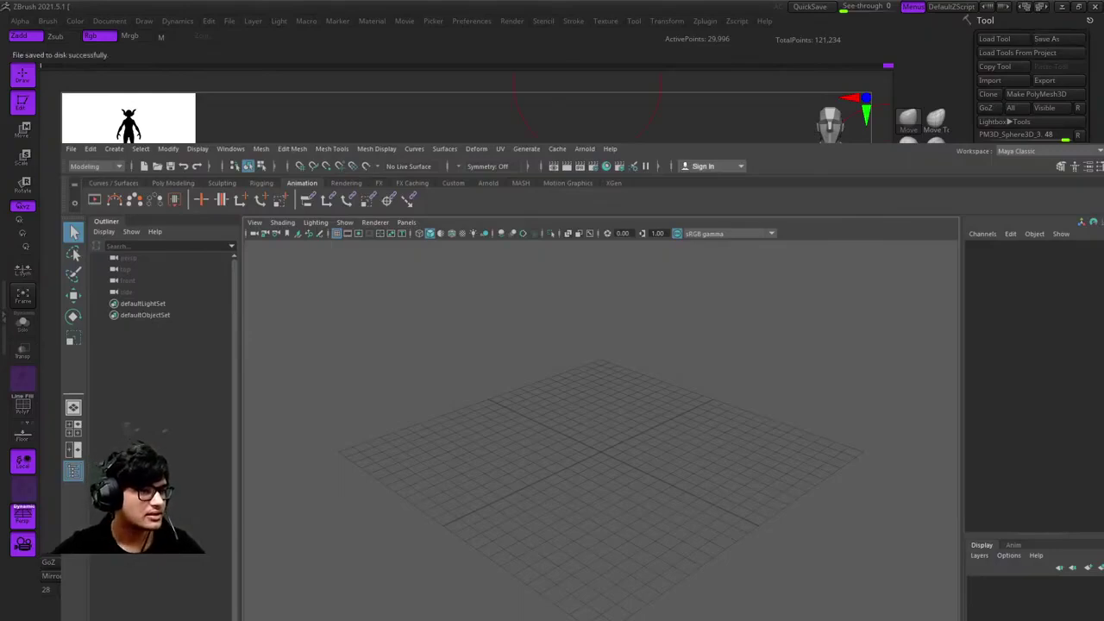
pyautogui.click(404, 20)
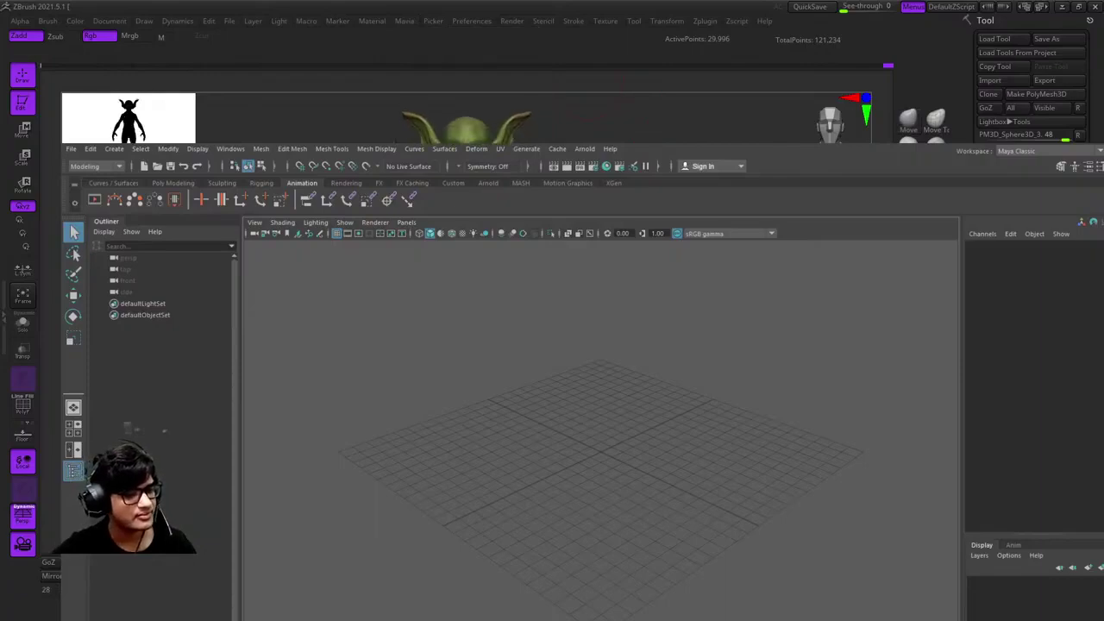
pyautogui.click(404, 21)
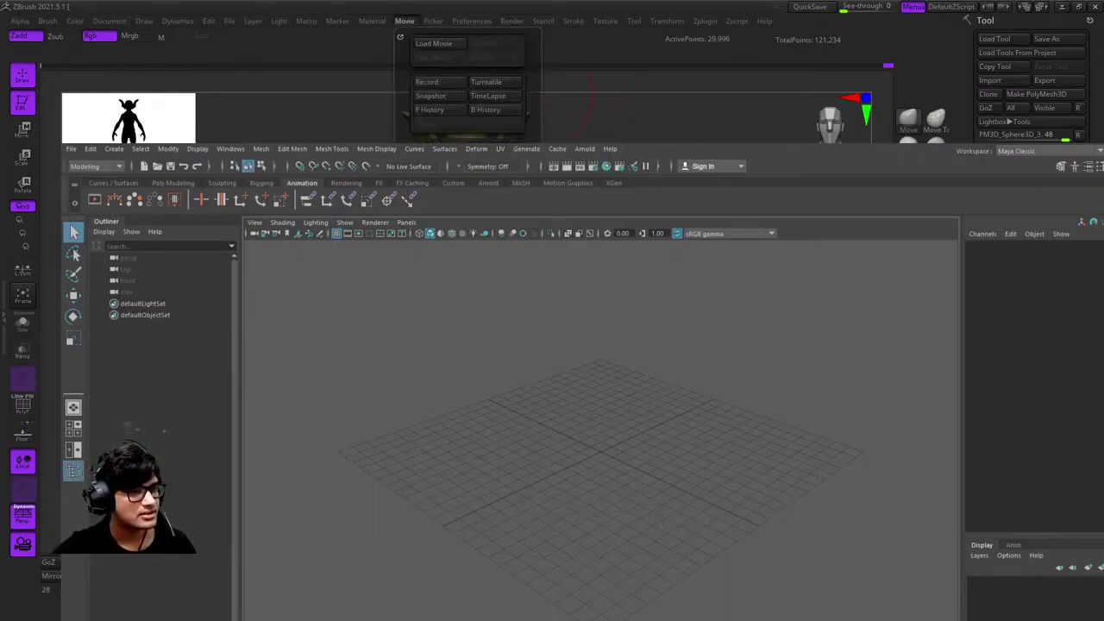
pyautogui.click(486, 81)
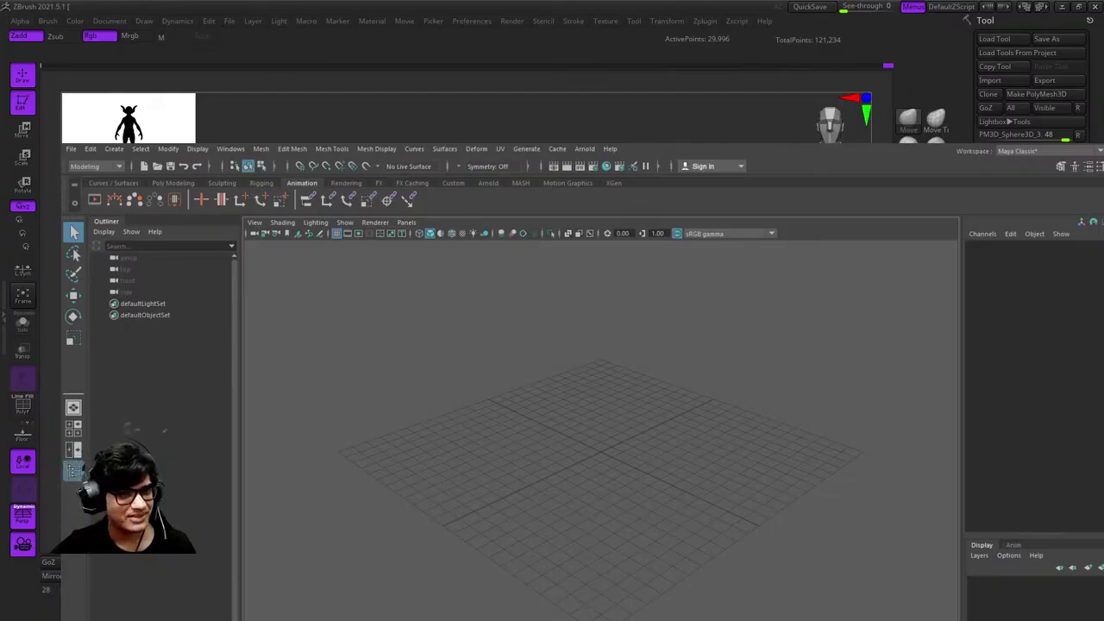
pyautogui.hotkey('alt', 'Tab')
# Look over the finished goblin, switch to the Hellboy model and examine its pose and clothing up close
pyautogui.moveTo(741, 315)
pyautogui.mouseDown()
pyautogui.moveTo(759, 310)
pyautogui.moveTo(741, 315)
pyautogui.moveTo(841, 367)
pyautogui.mouseUp()
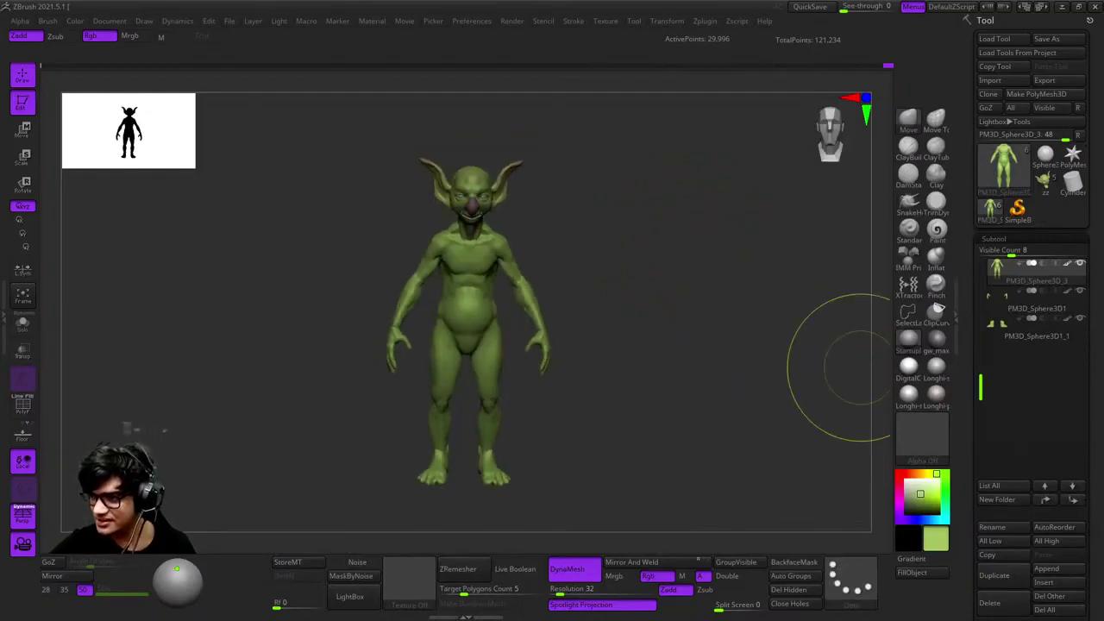
pyautogui.moveTo(727, 271); pyautogui.dragTo(801, 234)
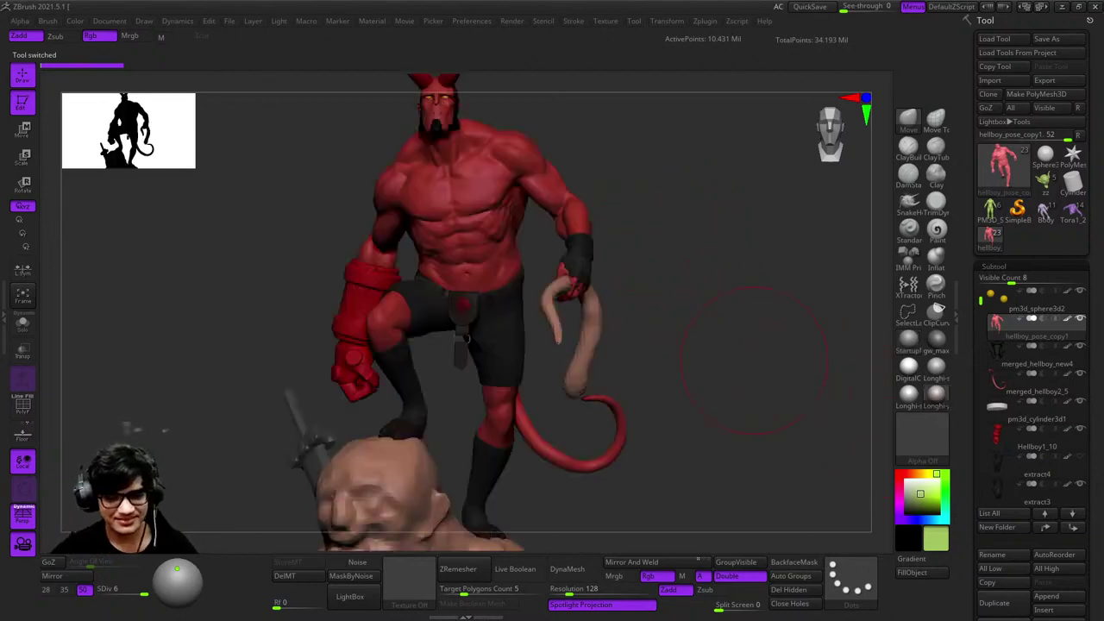
pyautogui.press('f')
pyautogui.moveTo(782, 315)
pyautogui.mouseDown()
pyautogui.moveTo(791, 341)
pyautogui.moveTo(733, 367)
pyautogui.moveTo(725, 405)
pyautogui.moveTo(665, 247)
pyautogui.mouseUp()
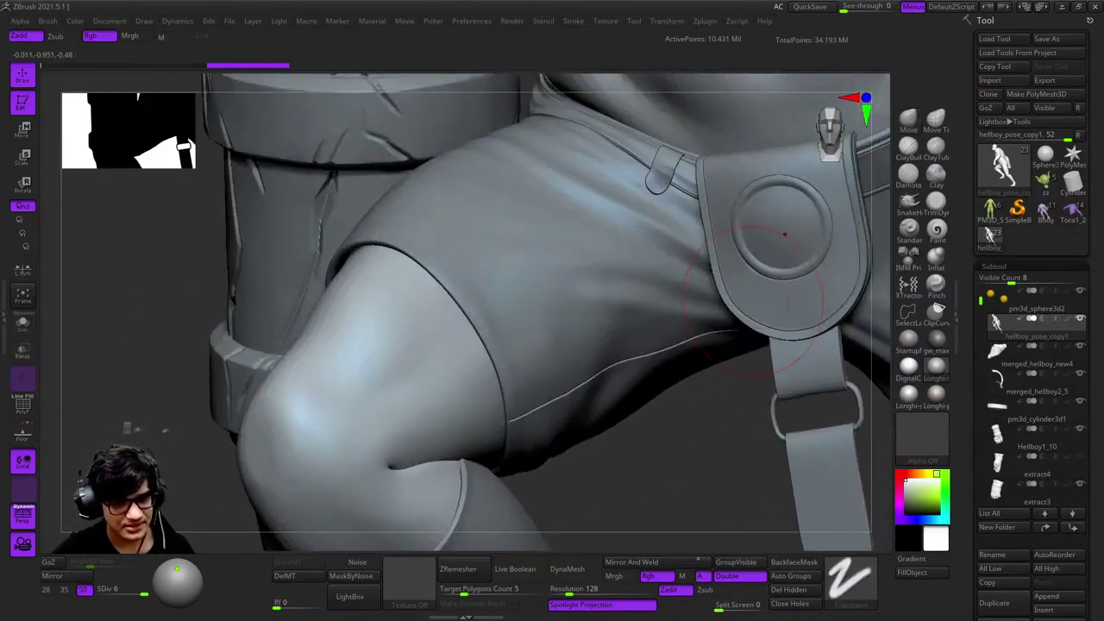
# Isolate the Shorts3 subtool and examine the belt pouch and hanging strap from the side and front
pyautogui.keyDown('alt'); pyautogui.click(777, 271); pyautogui.keyUp('alt')
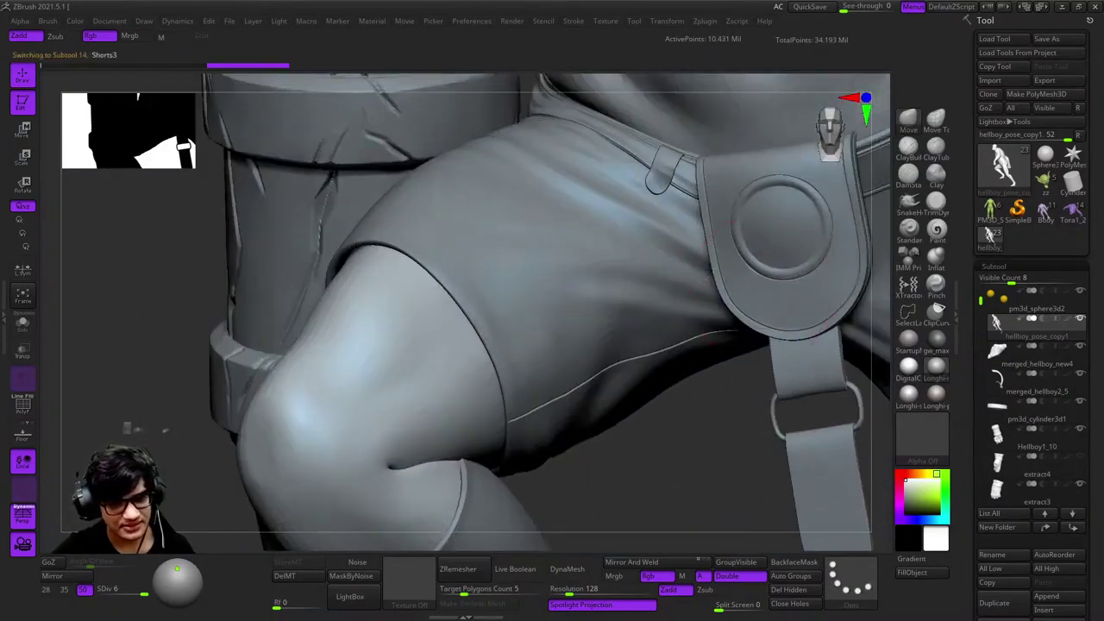
pyautogui.click(22, 322)
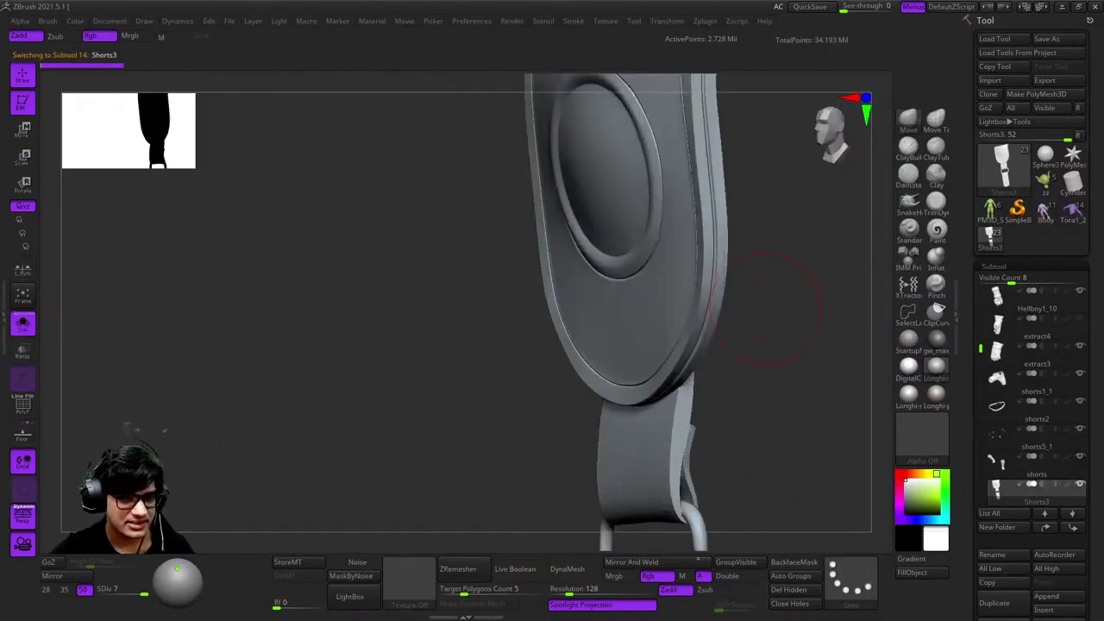
pyautogui.moveTo(776, 337)
pyautogui.mouseDown()
pyautogui.moveTo(827, 336)
pyautogui.moveTo(776, 333)
pyautogui.mouseUp()
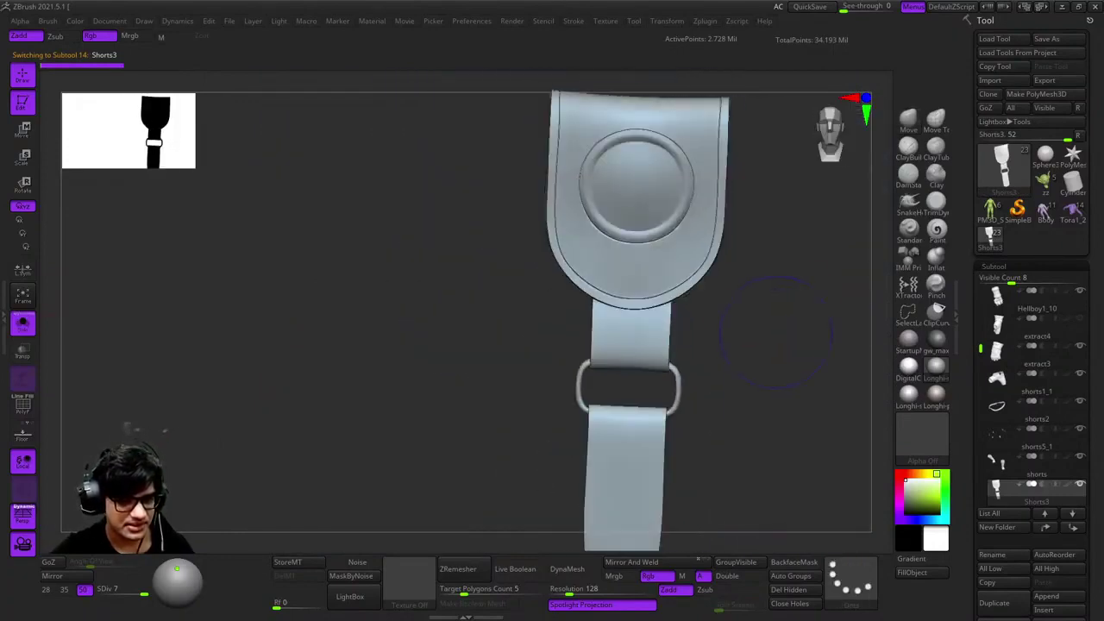
# Show the complete Hellboy sculpt again and examine how the pouch, shorts and belt fit the figure
pyautogui.hotkey('ctrl', 'shift', 's')
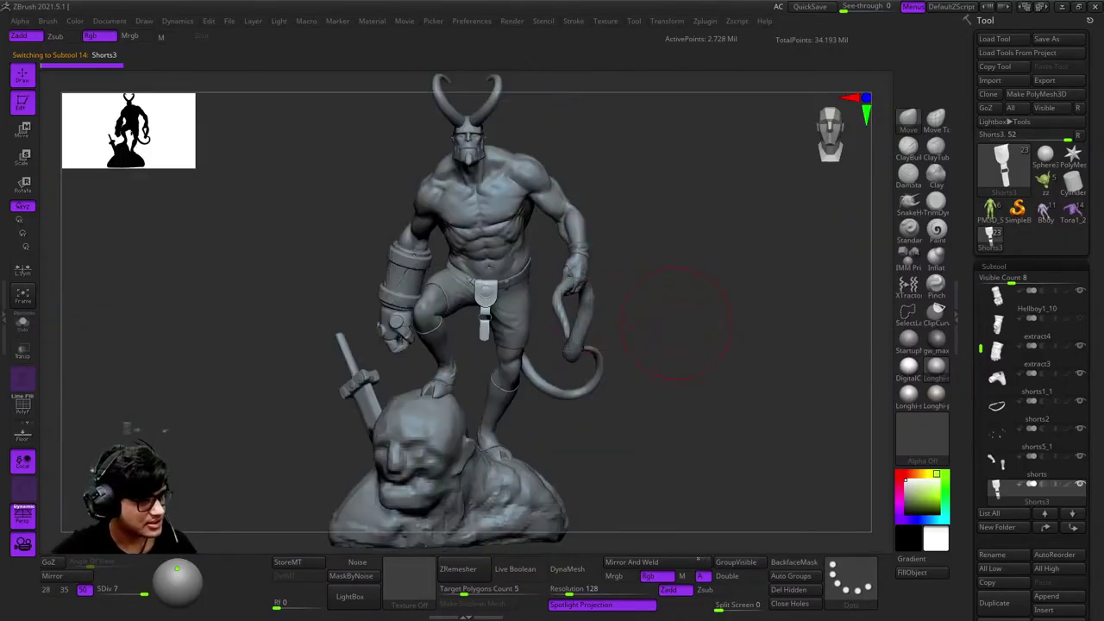
pyautogui.press('f')
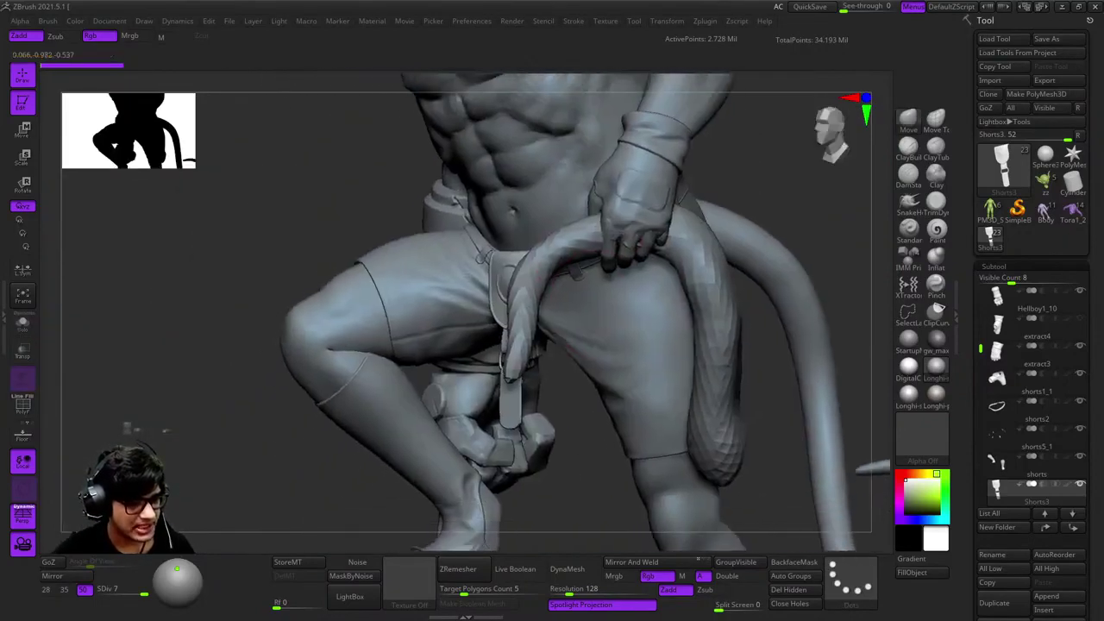
pyautogui.press('f')
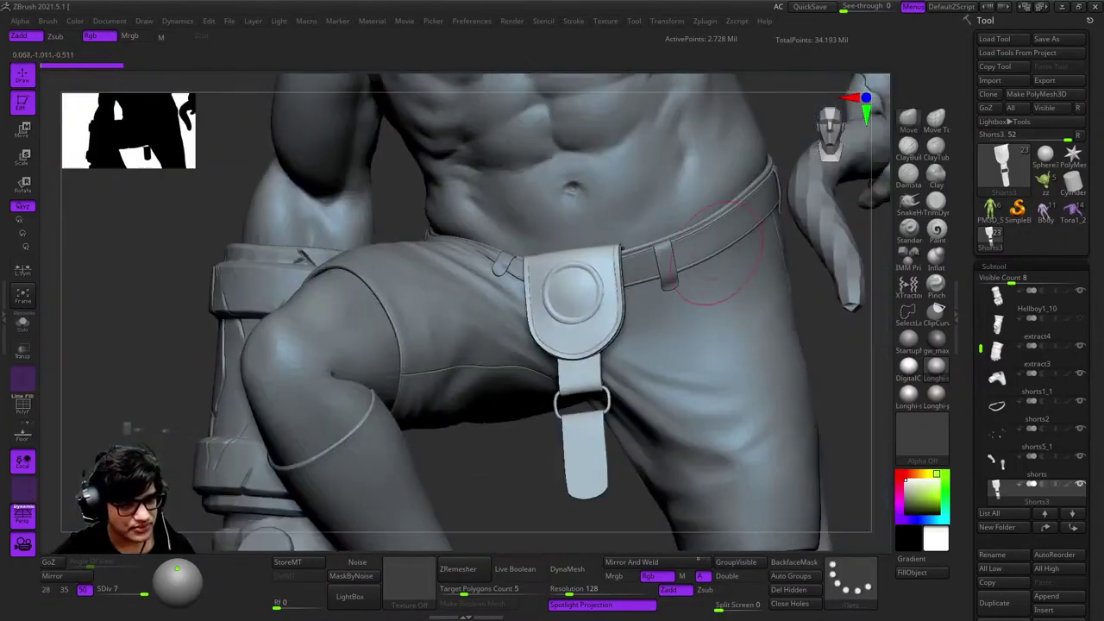
pyautogui.moveTo(715, 276); pyautogui.dragTo(466, 618)
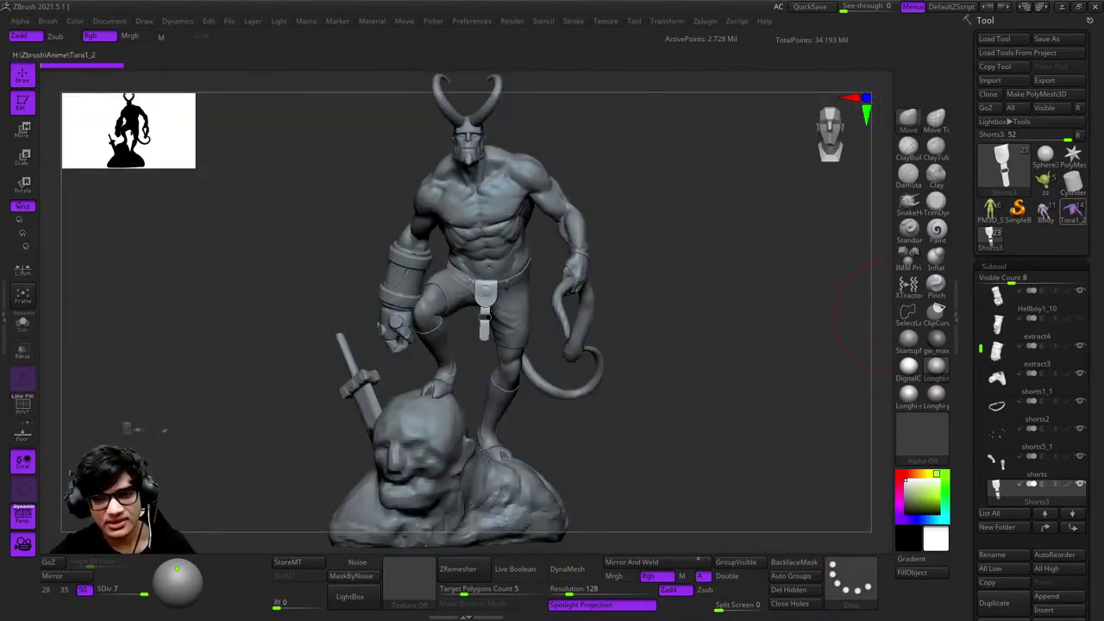
# Switch to the Tora1_2 tool and examine the horned purple character's upper body from the front
pyautogui.click(1073, 212)
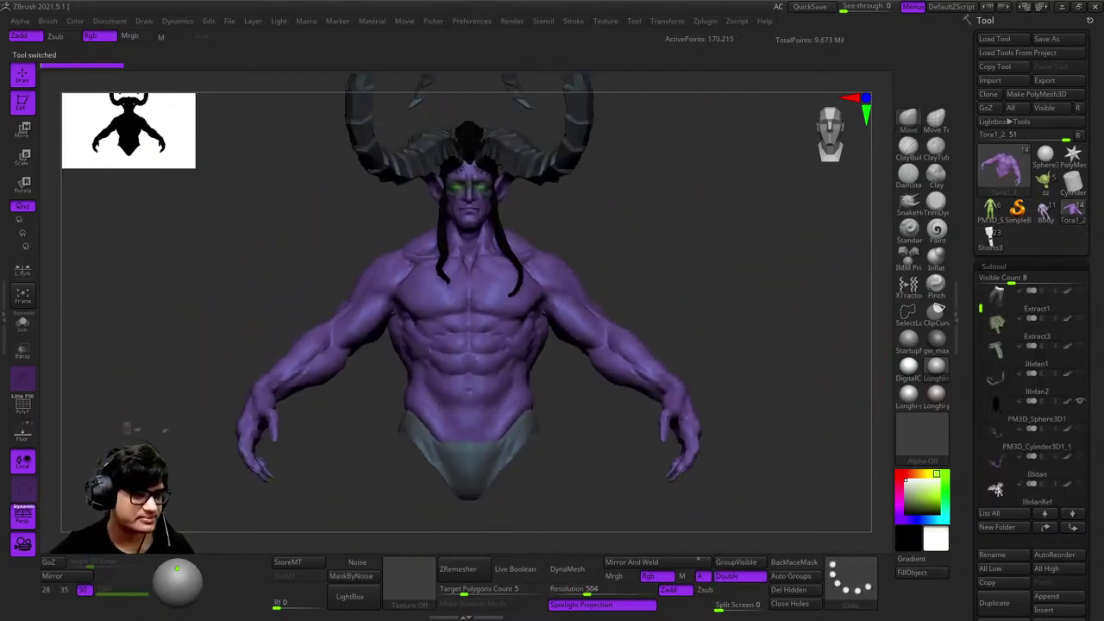
pyautogui.moveTo(751, 247)
pyautogui.mouseDown()
pyautogui.moveTo(802, 247)
pyautogui.moveTo(781, 298)
pyautogui.moveTo(828, 272)
pyautogui.moveTo(802, 274)
pyautogui.moveTo(823, 275)
pyautogui.mouseUp()
pyautogui.press('f')
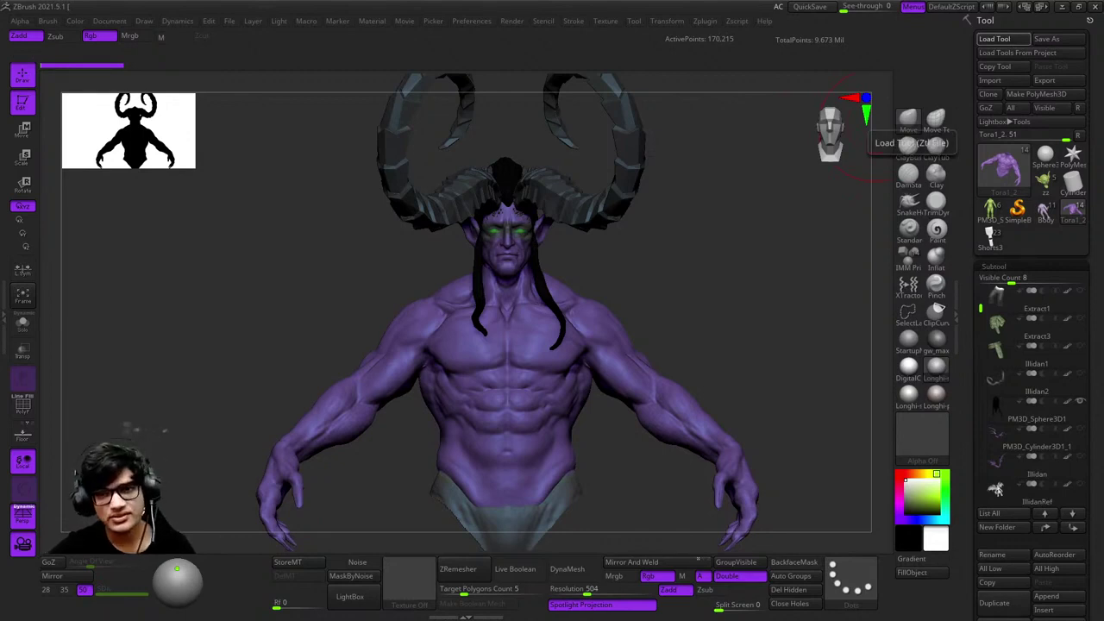
pyautogui.moveTo(850, 255)
pyautogui.mouseDown()
pyautogui.moveTo(867, 284)
pyautogui.moveTo(763, 303)
pyautogui.moveTo(802, 328)
pyautogui.moveTo(744, 249)
pyautogui.moveTo(762, 270)
pyautogui.mouseUp()
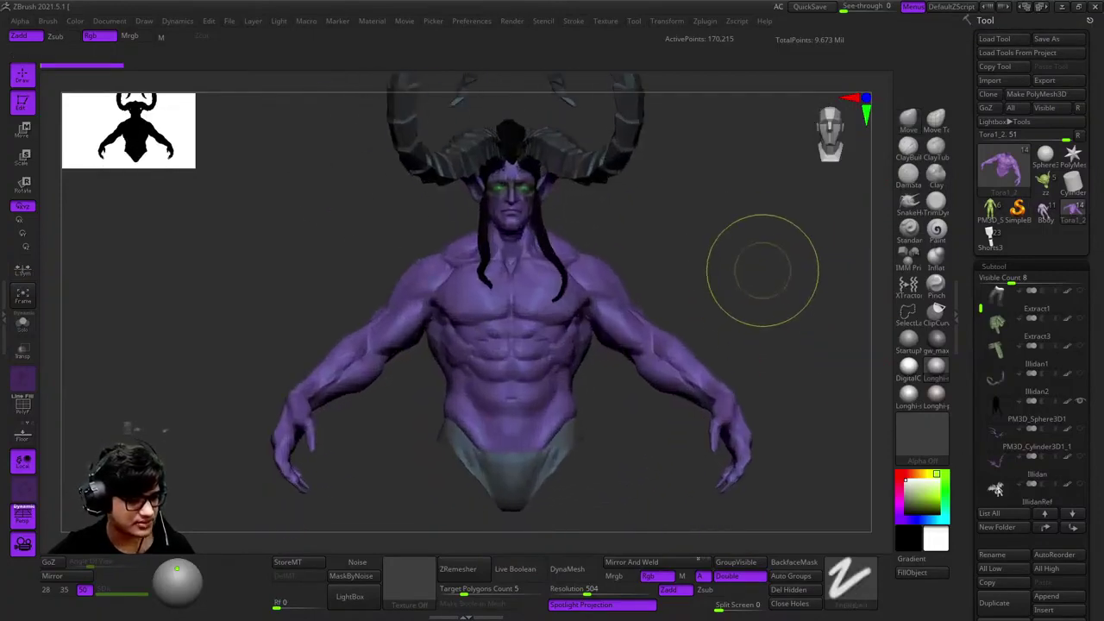
# Examine the horned character's torso, arms and back anatomy from the side, rear and front
pyautogui.hotkey('ctrl', 'z')
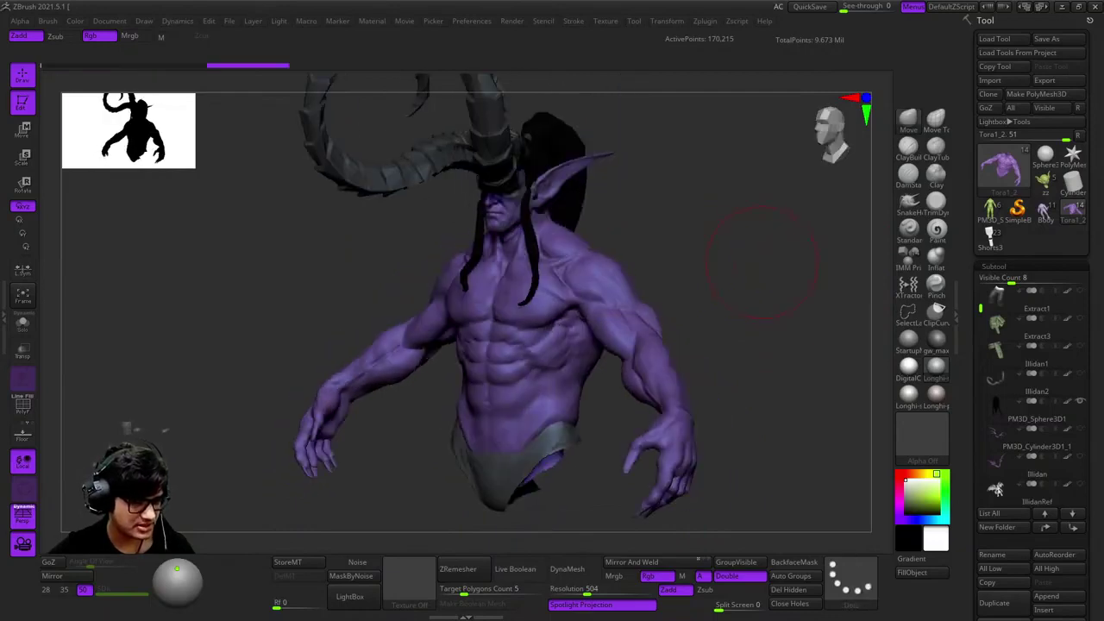
pyautogui.hotkey('ctrl', 'shift', 'z')
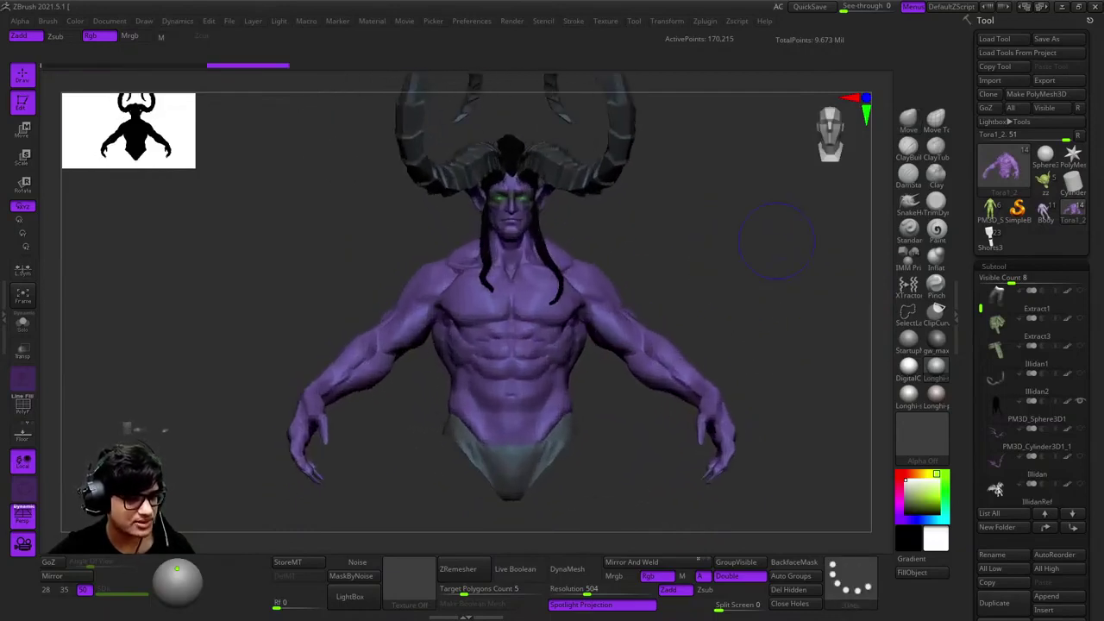
pyautogui.hotkey('ctrl', 'shift', 'z')
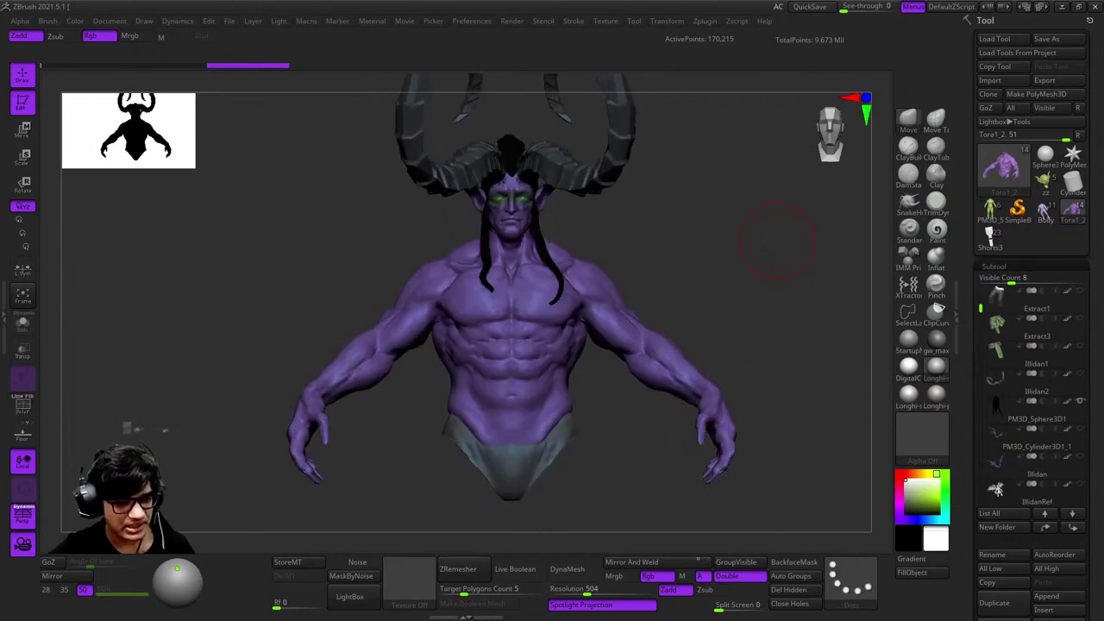
pyautogui.hotkey('ctrl', 'shift', 'z')
pyautogui.hotkey('ctrl', 'shift', 'z')
pyautogui.hotkey('ctrl', 'shift', 'z')
pyautogui.hotkey('ctrl', 'shift', 'z')
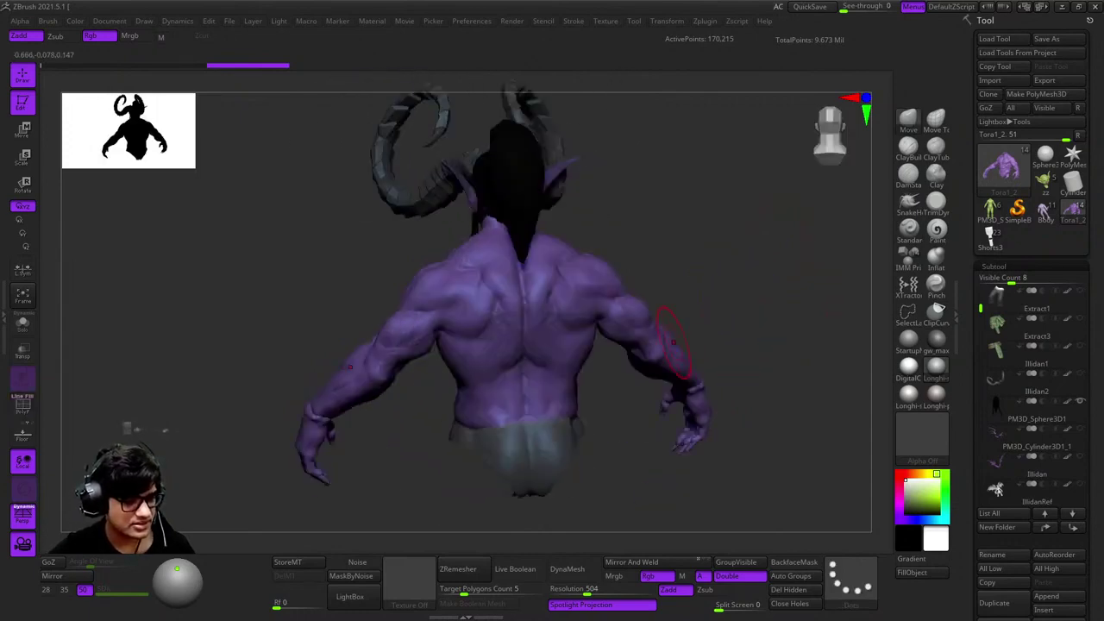
pyautogui.hotkey('ctrl', 'shift', 'z')
pyautogui.hotkey('ctrl', 'shift', 'z')
pyautogui.hotkey('ctrl', 'shift', 'z')
pyautogui.hotkey('ctrl', 'shift', 'z')
pyautogui.hotkey('ctrl', 'shift', 'z')
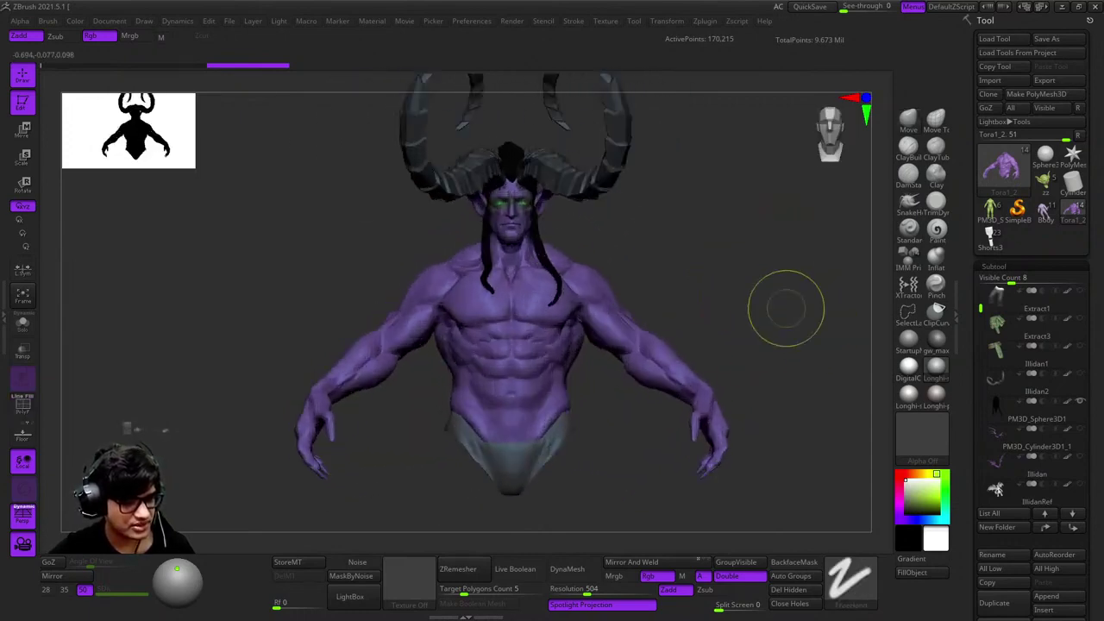
pyautogui.hotkey('ctrl', 'shift', 'z')
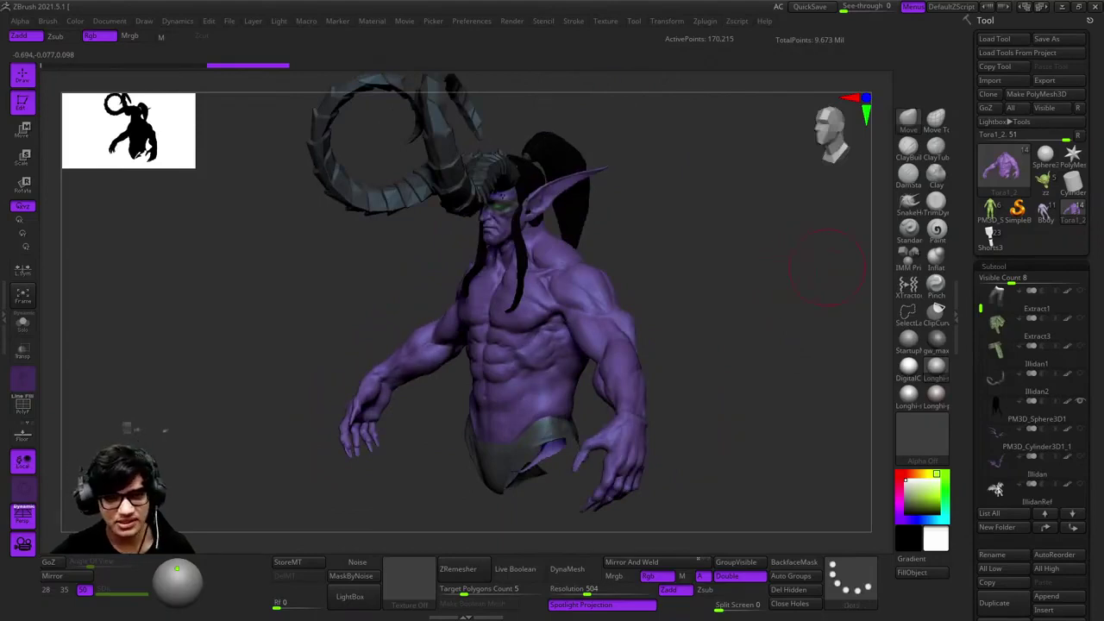
# Switch to the Body tool and examine the winged character from the front and at a three-quarter angle
pyautogui.hotkey('ctrl', 'shift', 'z')
pyautogui.hotkey('ctrl', 'shift', 'z')
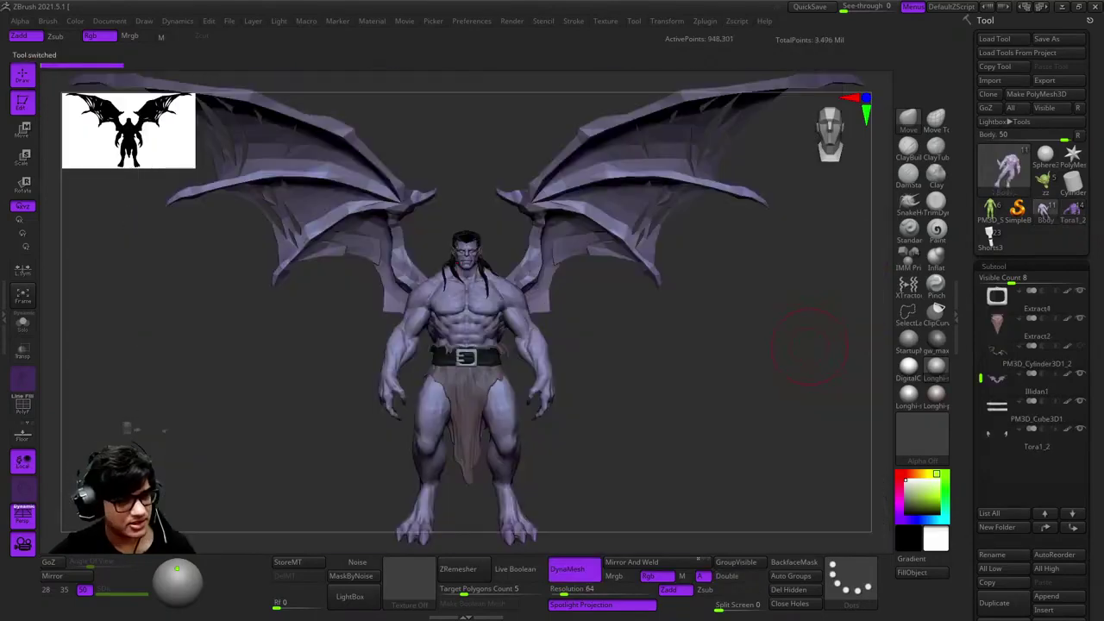
pyautogui.hotkey('ctrl', 'shift', 'z')
pyautogui.hotkey('ctrl', 'shift', 'z')
pyautogui.hotkey('ctrl', 'shift', 'z')
pyautogui.hotkey('ctrl', 'shift', 'z')
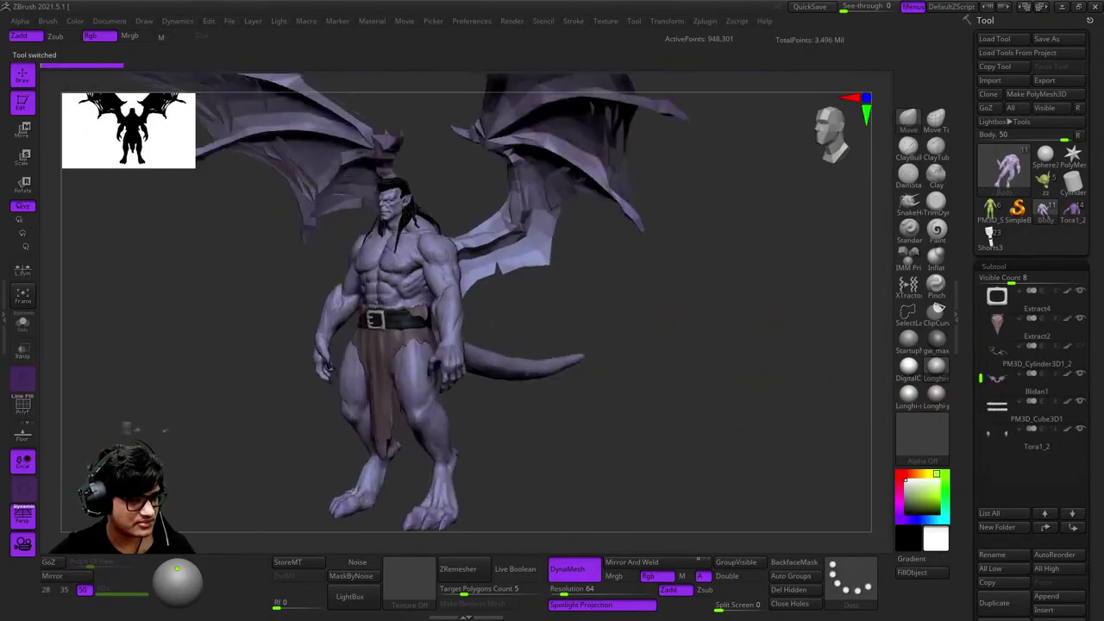
# Examine the winged character's side profile, wings and tail, ending on a full front view
pyautogui.hotkey('ctrl', 'shift', 'z')
pyautogui.hotkey('ctrl', 'shift', 'z')
pyautogui.hotkey('ctrl', 'shift', 'z')
pyautogui.hotkey('ctrl', 'shift', 'z')
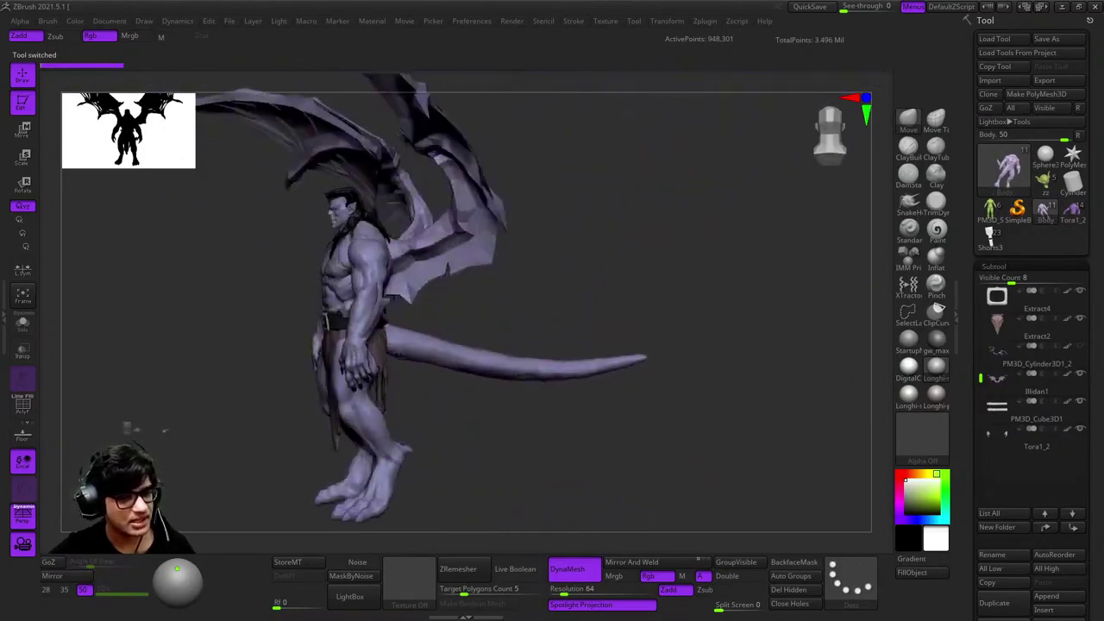
pyautogui.hotkey('ctrl', 'shift', 'z')
pyautogui.hotkey('ctrl', 'shift', 'z')
pyautogui.hotkey('ctrl', 'shift', 'z')
pyautogui.hotkey('ctrl', 'shift', 'z')
pyautogui.hotkey('ctrl', 'shift', 'z')
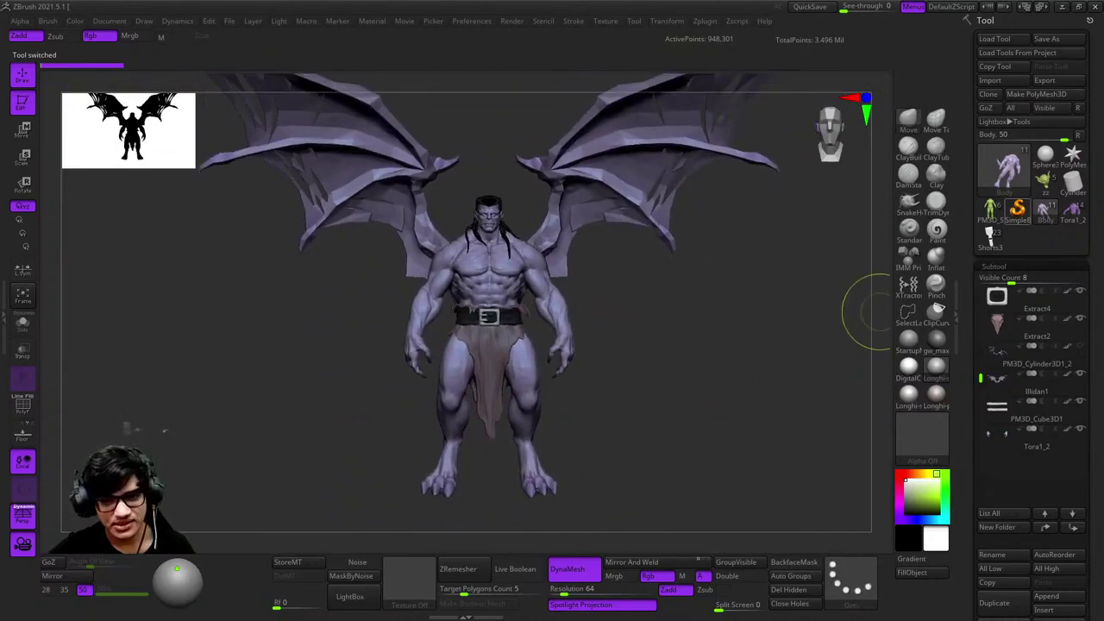
# Switch back to the PM3D_Sphere3D_3 goblin tool and examine the full figure from the front
pyautogui.hotkey('ctrl', 'shift', 'z')
pyautogui.hotkey('ctrl', 'shift', 'z')
pyautogui.hotkey('ctrl', 'shift', 'z')
pyautogui.hotkey('ctrl', 'shift', 'z')
pyautogui.hotkey('ctrl', 'shift', 'z')
pyautogui.hotkey('ctrl', 'shift', 'z')
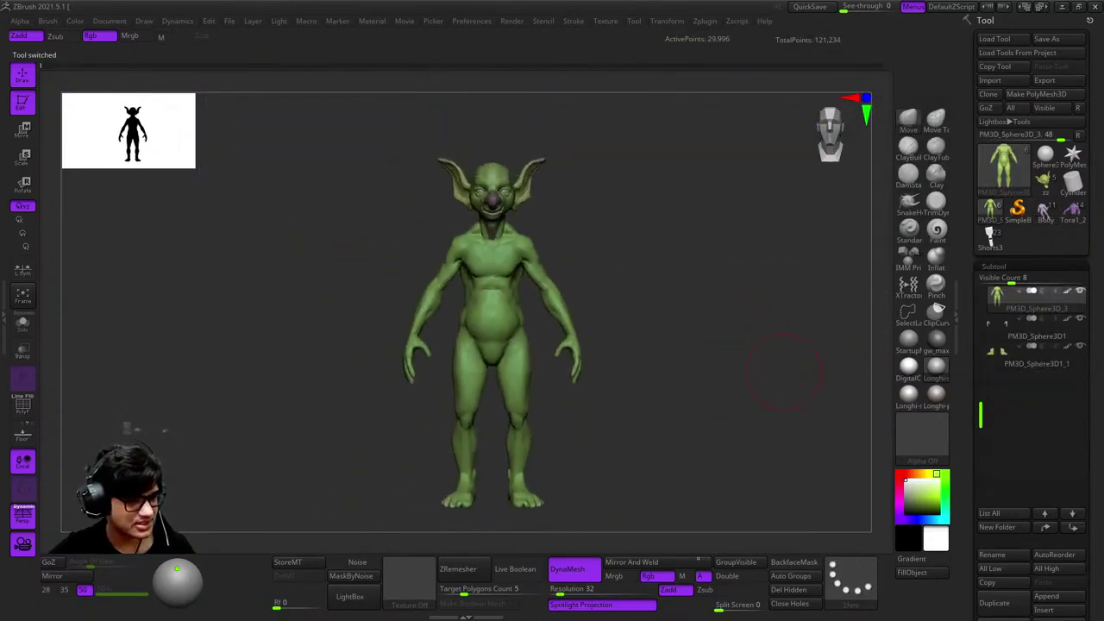
pyautogui.hotkey('ctrl', 'shift', 'z')
pyautogui.hotkey('ctrl', 'shift', 'z')
pyautogui.hotkey('ctrl', 'shift', 'z')
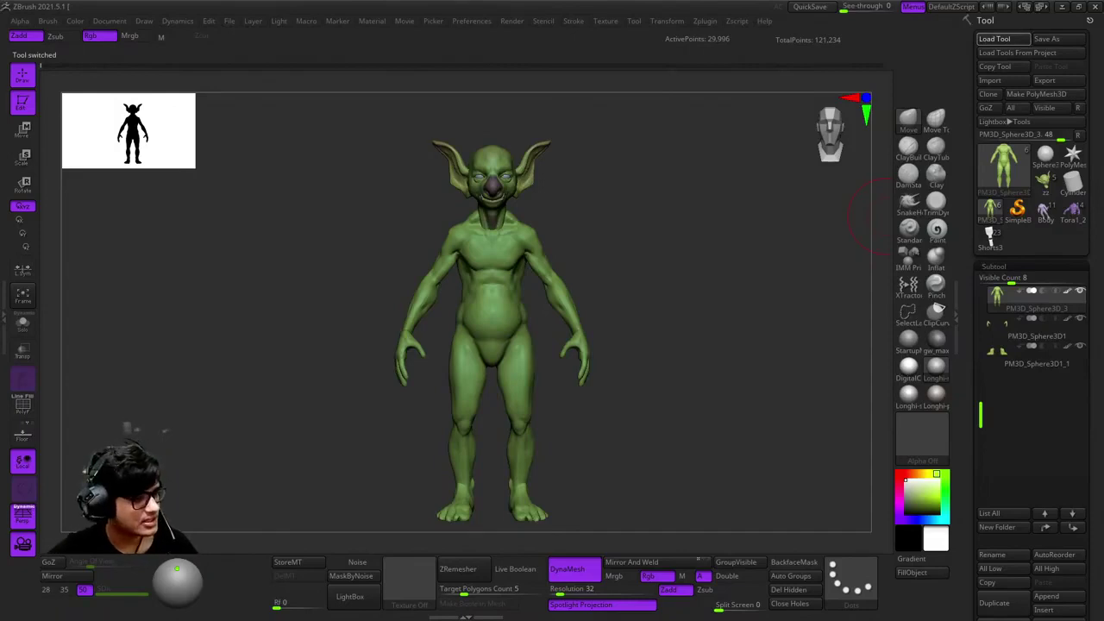
# Review the Goblin_v4 model with brown trousers from the front and return to the PM3D_Sphere3D_3 goblin
pyautogui.moveTo(672, 246); pyautogui.dragTo(793, 330)
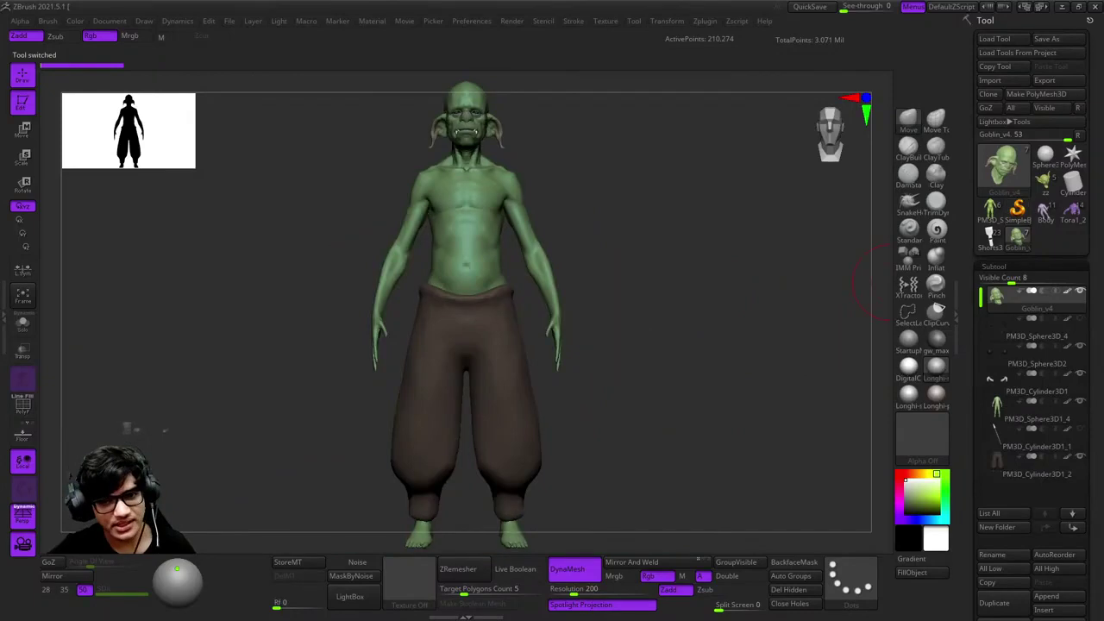
pyautogui.click(990, 208)
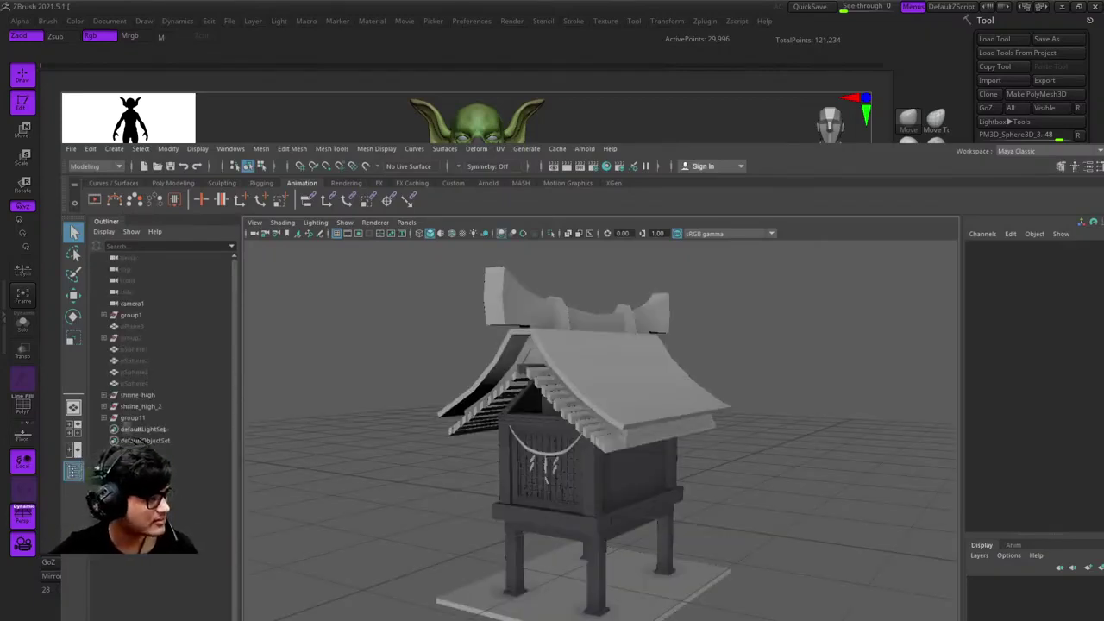
# Switch to the Maya shrine scene and examine the shrine's roof, front and legs from several angles
pyautogui.scroll(5, 601, 423)
pyautogui.keyDown('alt'); pyautogui.moveTo(600, 423); pyautogui.dragTo(526, 406); pyautogui.keyUp('alt')
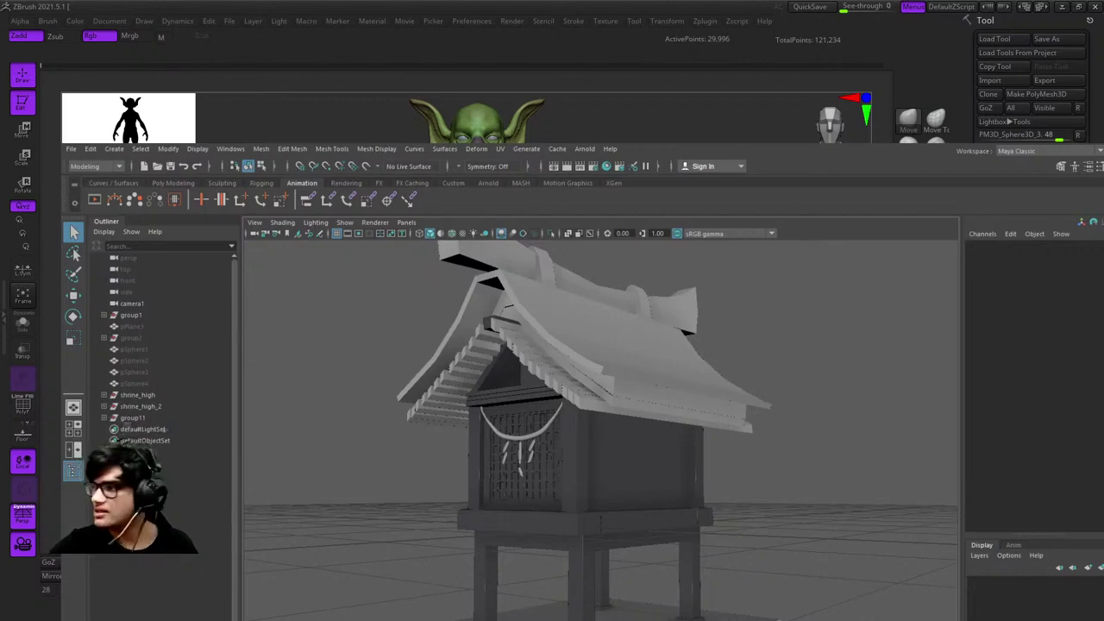
pyautogui.keyDown('alt'); pyautogui.moveTo(527, 406); pyautogui.dragTo(569, 431); pyautogui.keyUp('alt')
# Unhide pPlane3, group2 and pSphere1 to pSphere4, and examine the tree, terrain and rocks around the shrine
pyautogui.click(131, 326)
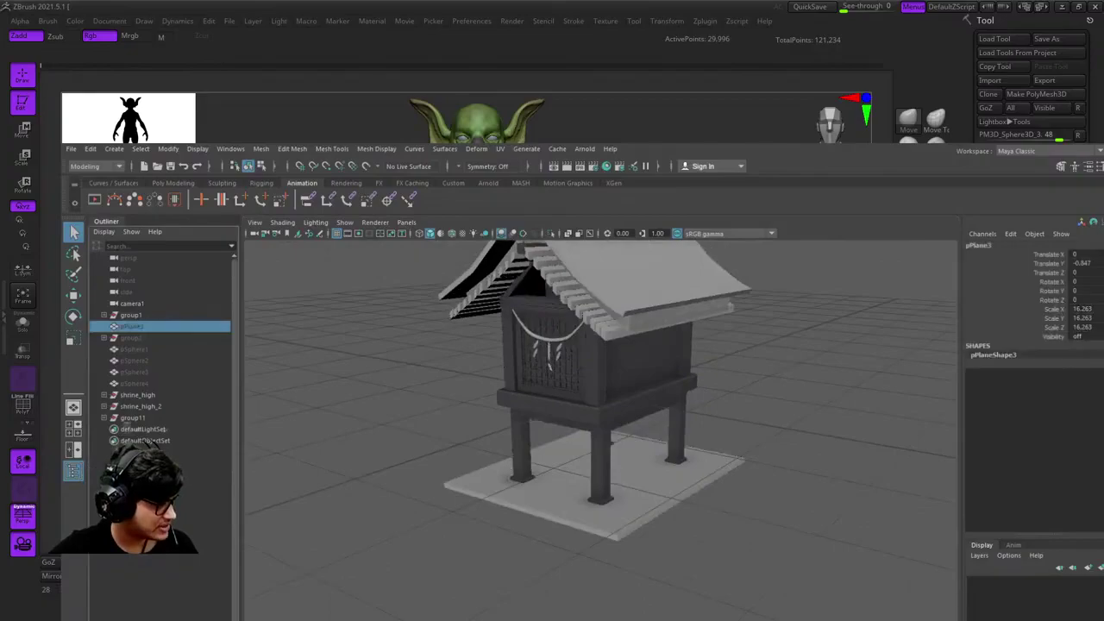
pyautogui.keyDown('shift'); pyautogui.click(134, 383); pyautogui.keyUp('shift')
pyautogui.hotkey('shift', 'h')
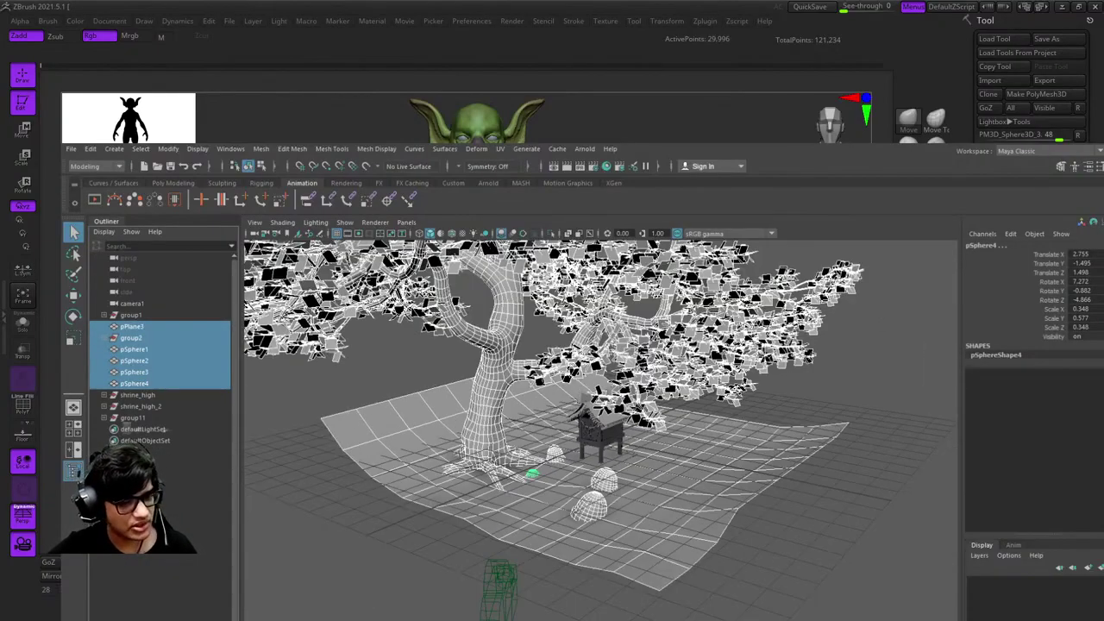
pyautogui.moveTo(595, 414)
pyautogui.keyDown('alt'); pyautogui.mouseDown()
pyautogui.moveTo(608, 388)
pyautogui.moveTo(629, 413)
pyautogui.moveTo(604, 418)
pyautogui.mouseUp(); pyautogui.keyUp('alt')
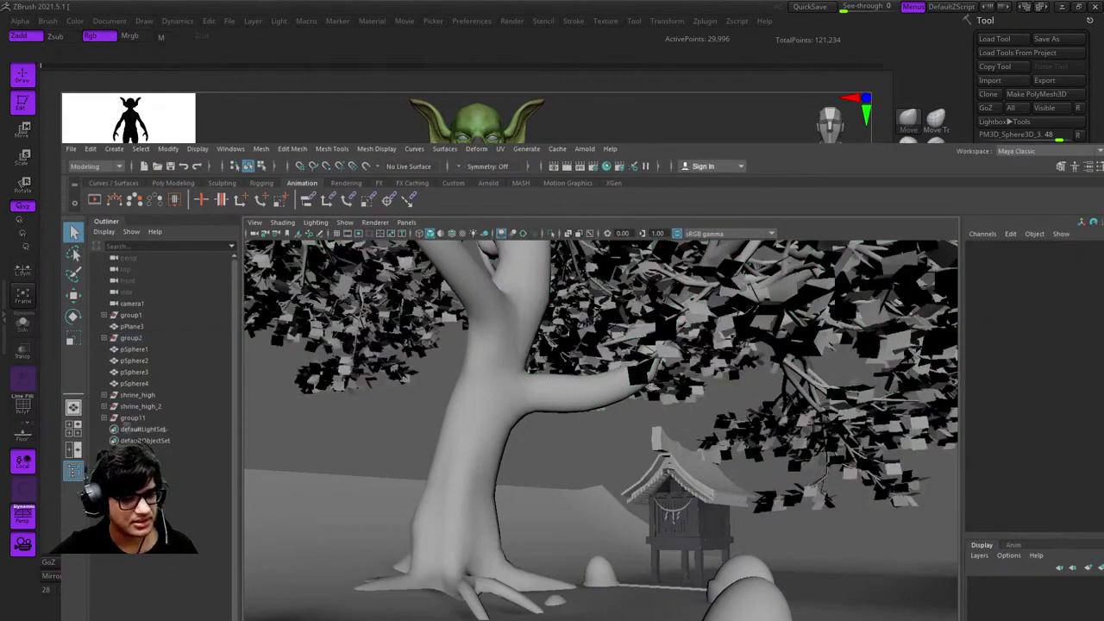
pyautogui.scroll(-5, 601, 430)
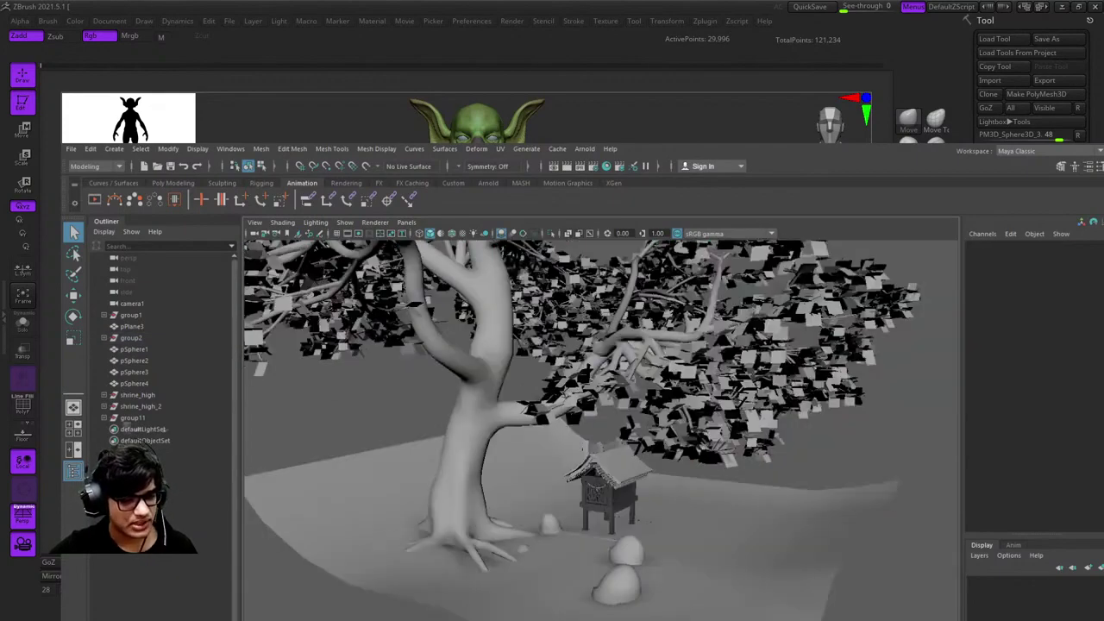
pyautogui.scroll(6, 600, 430)
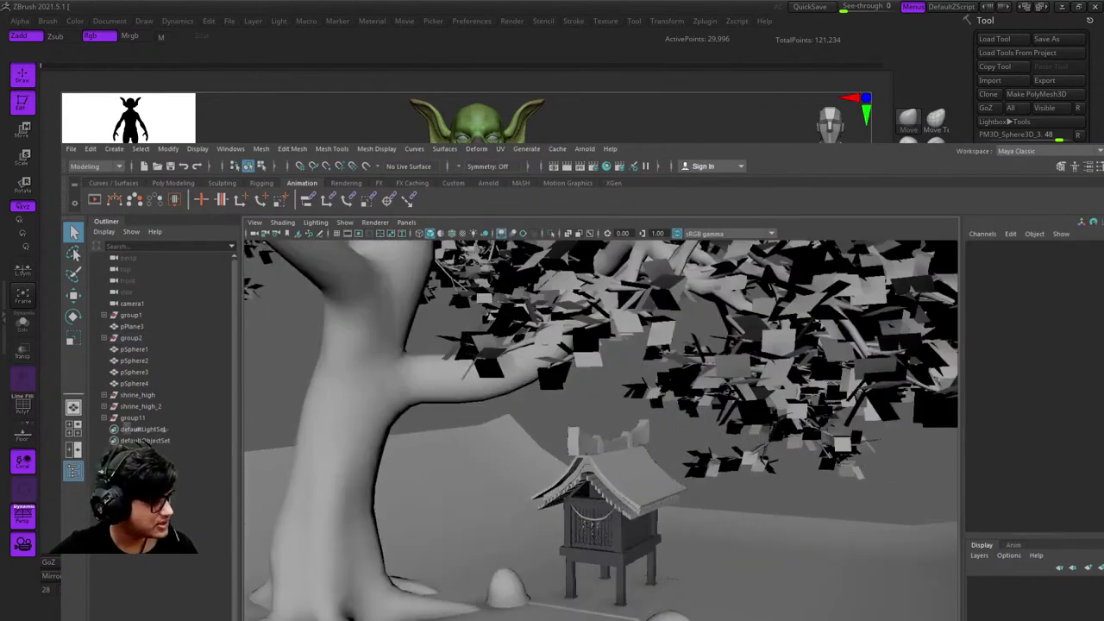
# Isolate group1, shrine_high, shrine_high_2 and group11 so only the shrine is displayed
pyautogui.click(138, 394)
pyautogui.keyDown('shift'); pyautogui.click(132, 417); pyautogui.keyUp('shift')
pyautogui.keyDown('ctrl'); pyautogui.click(131, 314); pyautogui.keyUp('ctrl')
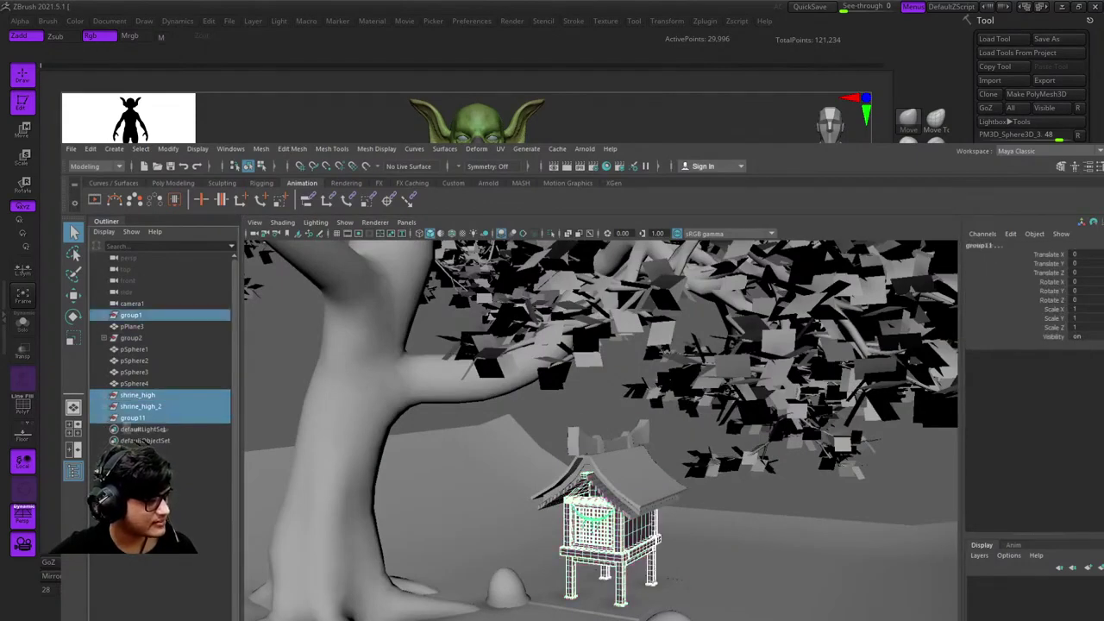
pyautogui.hotkey('ctrl', '1')
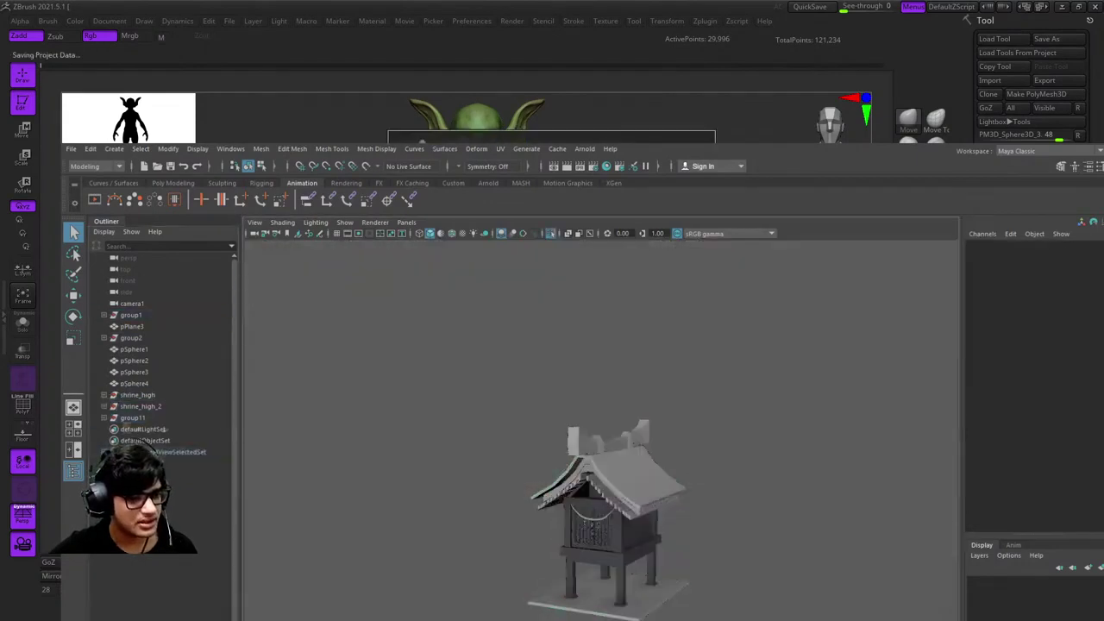
# Examine the shrine body's wireframe, lattice front, posts and hanging rope up close
pyautogui.scroll(5, 600, 430)
pyautogui.scroll(-4, 601, 430)
pyautogui.click(493, 369)
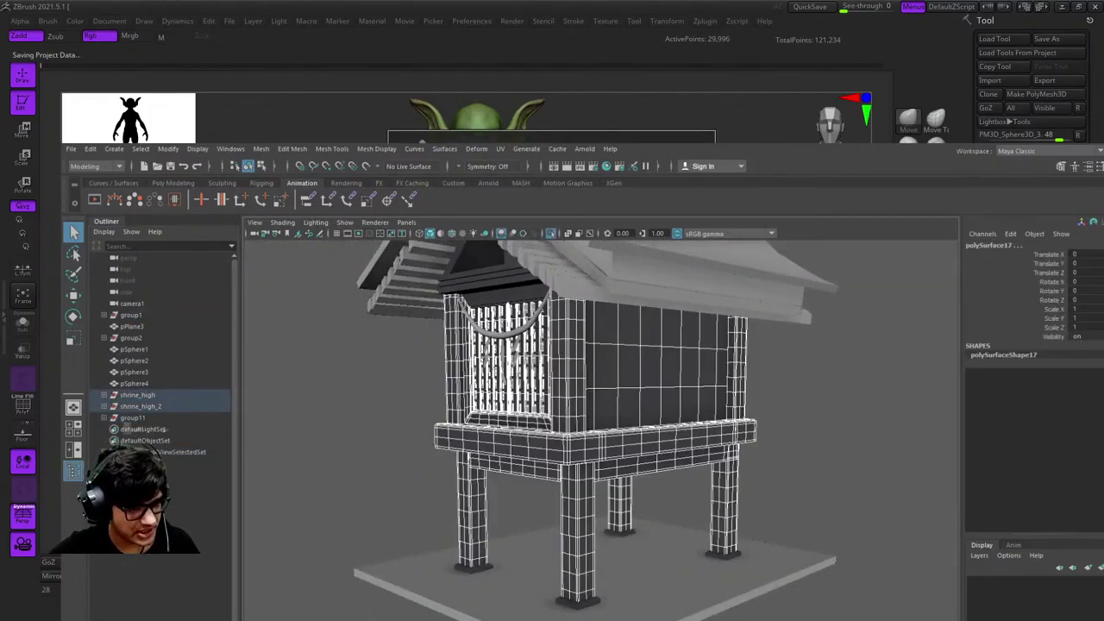
pyautogui.click(819, 483)
pyautogui.scroll(5, 601, 429)
pyautogui.scroll(2, 601, 430)
pyautogui.keyDown('alt'); pyautogui.moveTo(600, 430); pyautogui.dragTo(539, 401); pyautogui.keyUp('alt')
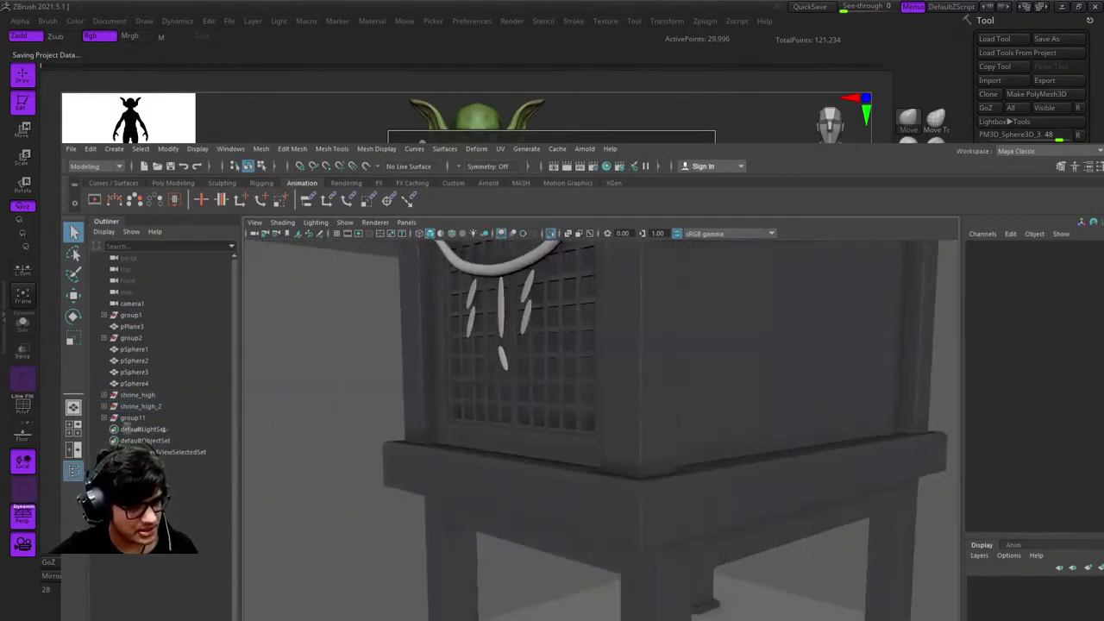
pyautogui.scroll(-4, 600, 429)
pyautogui.click(130, 418)
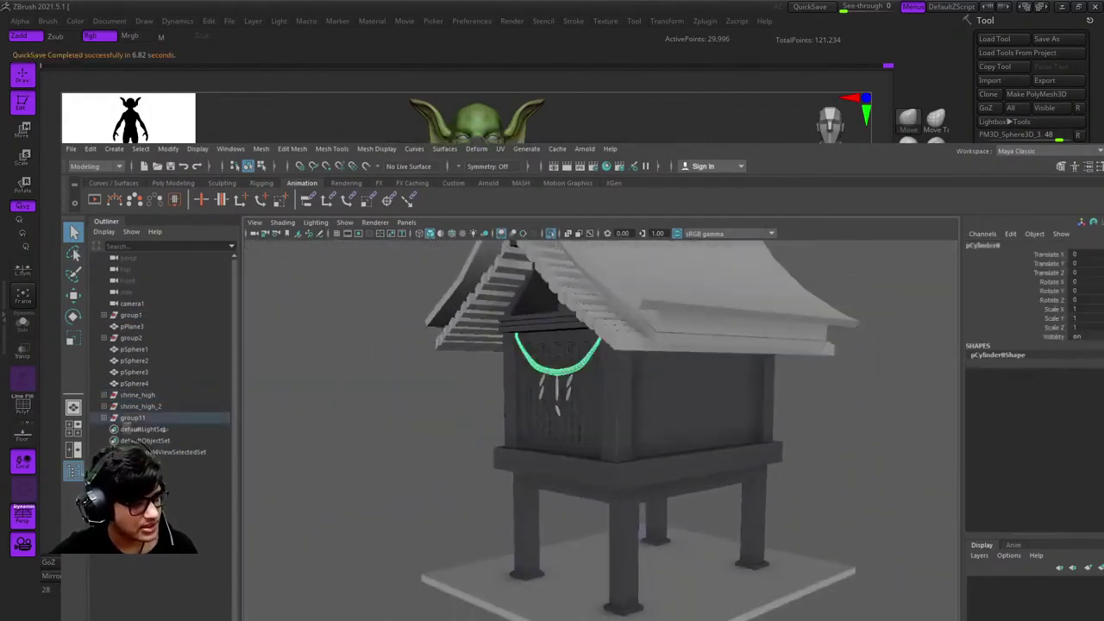
pyautogui.click(863, 535)
# Examine the shrine's front and roof from several angles, selecting parts to check their wireframes
pyautogui.keyDown('alt'); pyautogui.moveTo(600, 429); pyautogui.dragTo(724, 436); pyautogui.keyUp('alt')
pyautogui.scroll(-3, 601, 430)
pyautogui.scroll(4, 601, 429)
pyautogui.keyDown('alt'); pyautogui.moveTo(600, 430); pyautogui.dragTo(492, 374); pyautogui.keyUp('alt')
pyautogui.scroll(3, 570, 426)
pyautogui.scroll(-2, 569, 427)
pyautogui.click(450, 388)
pyautogui.scroll(1, 450, 388)
pyautogui.click(603, 413)
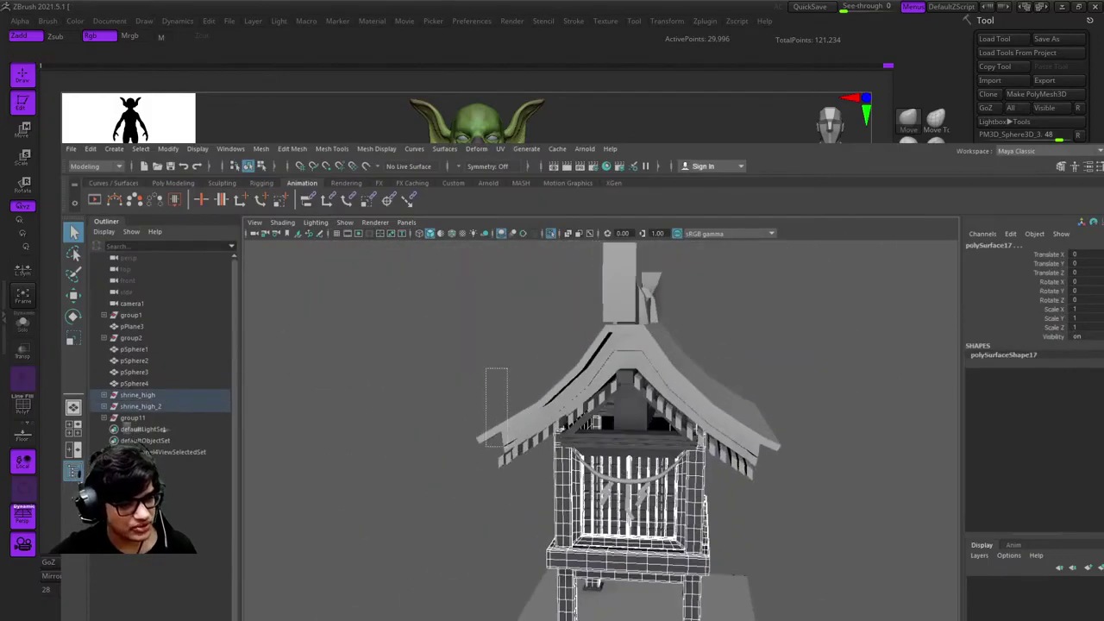
pyautogui.click(500, 457)
pyautogui.moveTo(491, 284); pyautogui.dragTo(608, 345)
pyautogui.click(363, 431)
pyautogui.keyDown('alt'); pyautogui.moveTo(362, 431); pyautogui.dragTo(431, 401); pyautogui.keyUp('alt')
# Isolate only shrine_high, shrine_high_2 and group11, leaving out the shrine's outer roof and base plate
pyautogui.click(137, 394)
pyautogui.keyDown('ctrl'); pyautogui.click(140, 405); pyautogui.keyUp('ctrl')
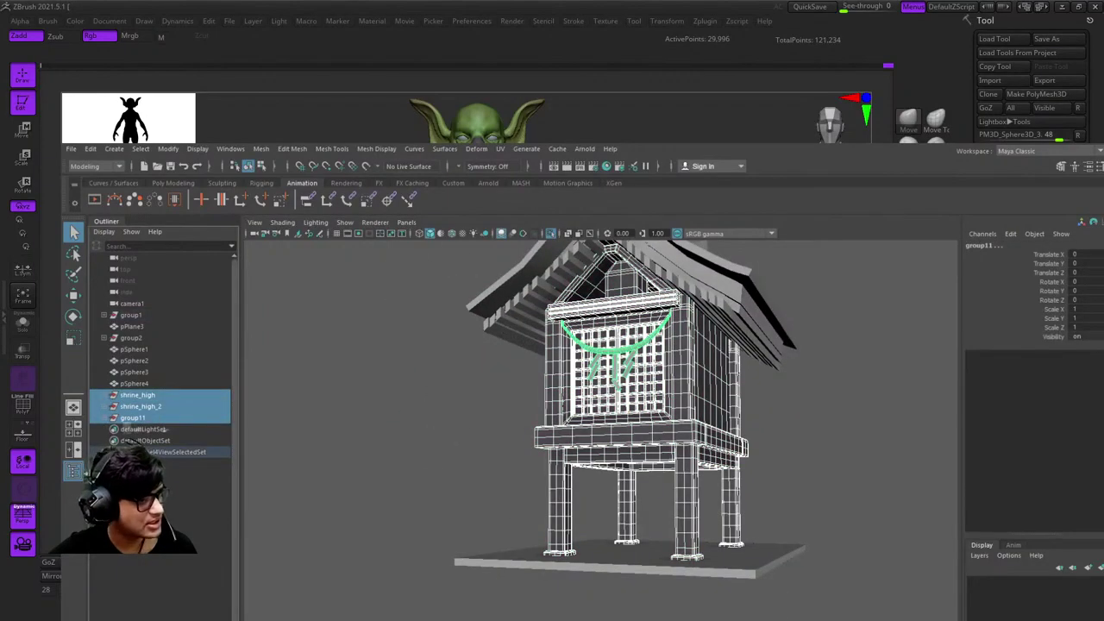
pyautogui.keyDown('ctrl'); pyautogui.click(132, 417); pyautogui.keyUp('ctrl')
pyautogui.hotkey('ctrl', '1')
pyautogui.hotkey('ctrl', '1')
pyautogui.moveTo(604, 388)
pyautogui.keyDown('alt'); pyautogui.mouseDown()
pyautogui.moveTo(586, 406)
pyautogui.moveTo(638, 397)
pyautogui.moveTo(561, 379)
pyautogui.moveTo(552, 366)
pyautogui.mouseUp(); pyautogui.keyUp('alt')
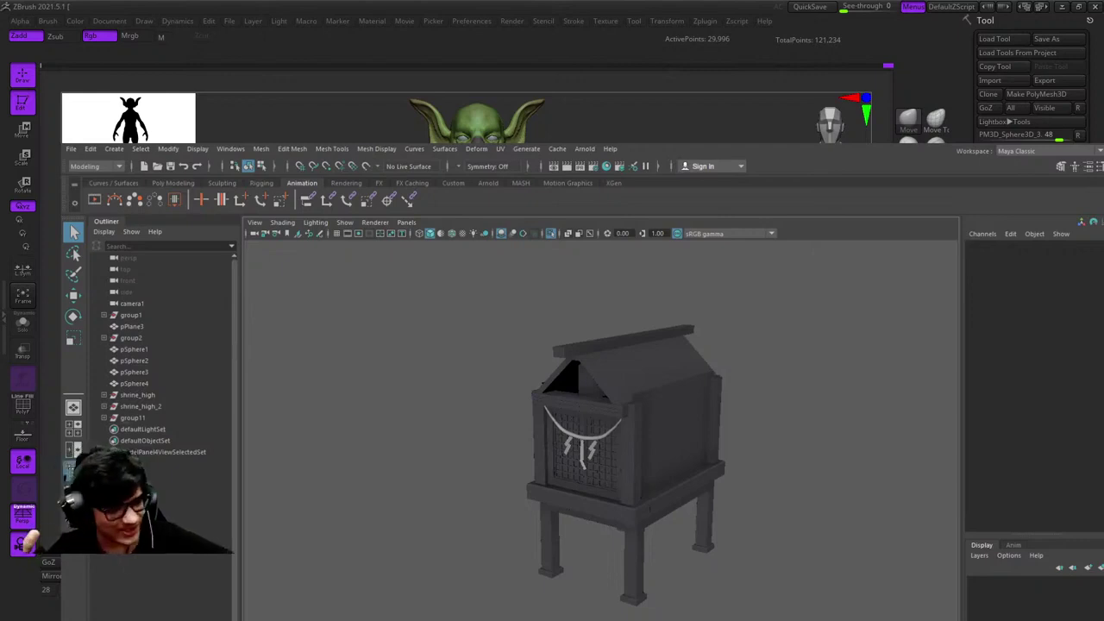
# Examine the roofless shrine body, its lattice front and the rope ornament from different angles and distances
pyautogui.keyDown('alt'); pyautogui.moveTo(603, 414); pyautogui.dragTo(656, 406); pyautogui.keyUp('alt')
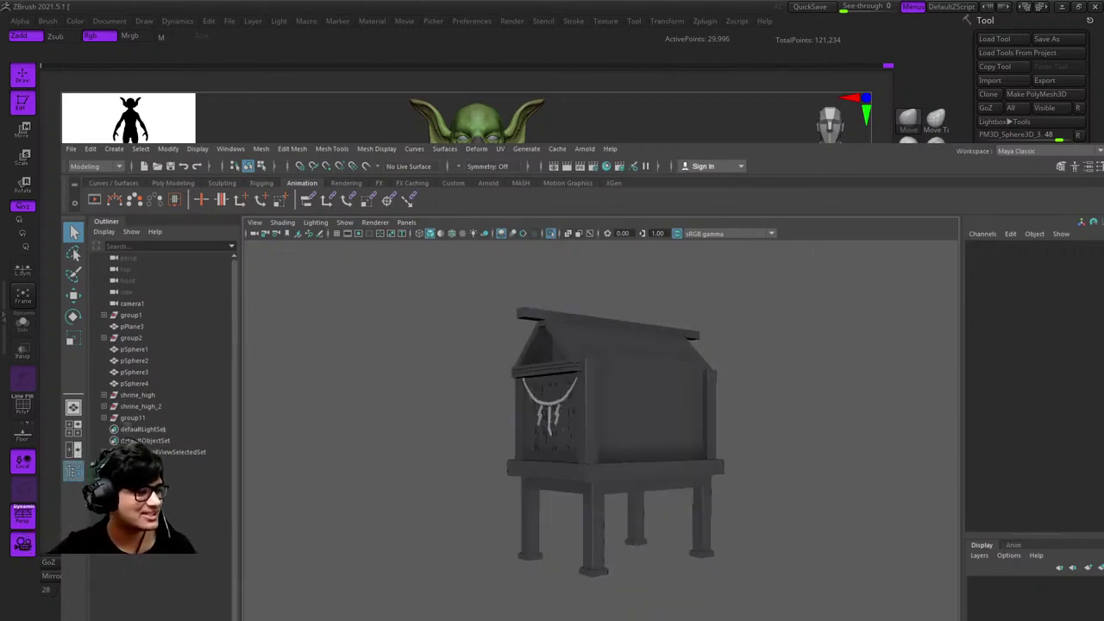
pyautogui.scroll(3, 604, 414)
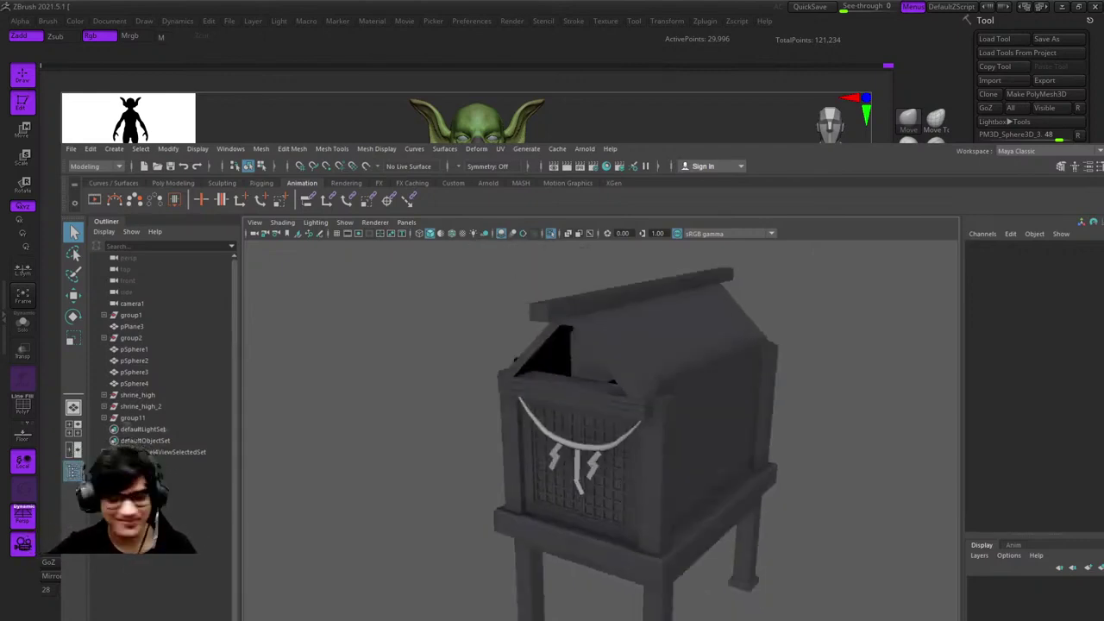
pyautogui.scroll(-3, 603, 414)
pyautogui.keyDown('alt'); pyautogui.moveTo(561, 414); pyautogui.dragTo(655, 413); pyautogui.keyUp('alt')
pyautogui.moveTo(402, 271); pyautogui.dragTo(630, 414)
pyautogui.click(388, 517)
pyautogui.scroll(3, 604, 414)
pyautogui.scroll(-3, 604, 414)
pyautogui.scroll(4, 604, 414)
pyautogui.click(603, 414)
pyautogui.click(345, 534)
pyautogui.scroll(-3, 604, 414)
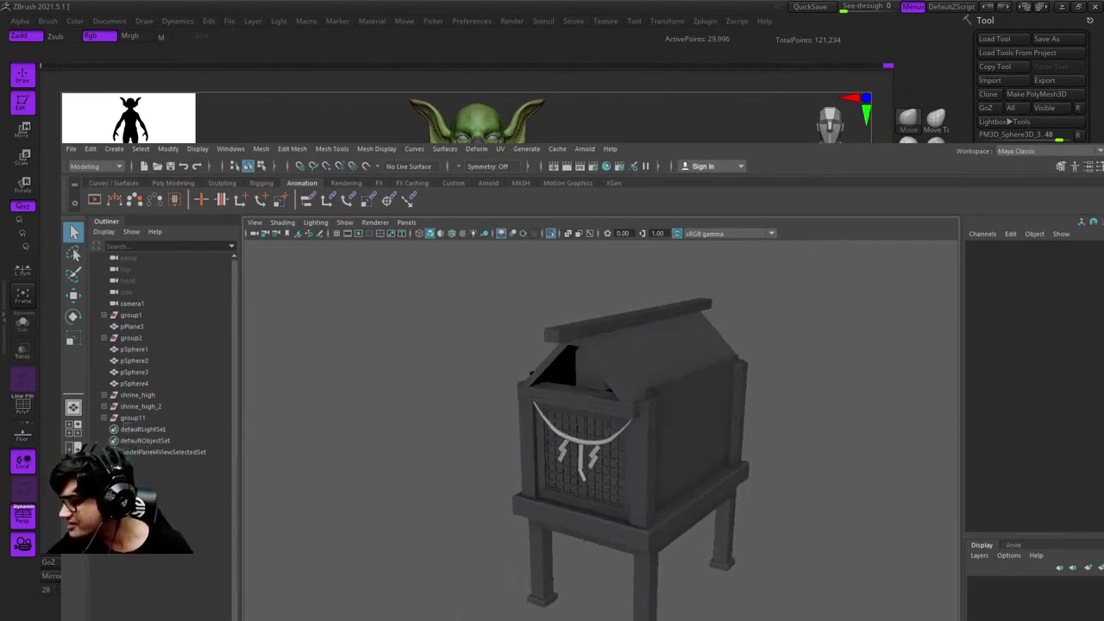
# Switch back to ZBrush and examine the goblin's full body from a three-quarter angle and from the front
pyautogui.hotkey('alt', 'Tab')
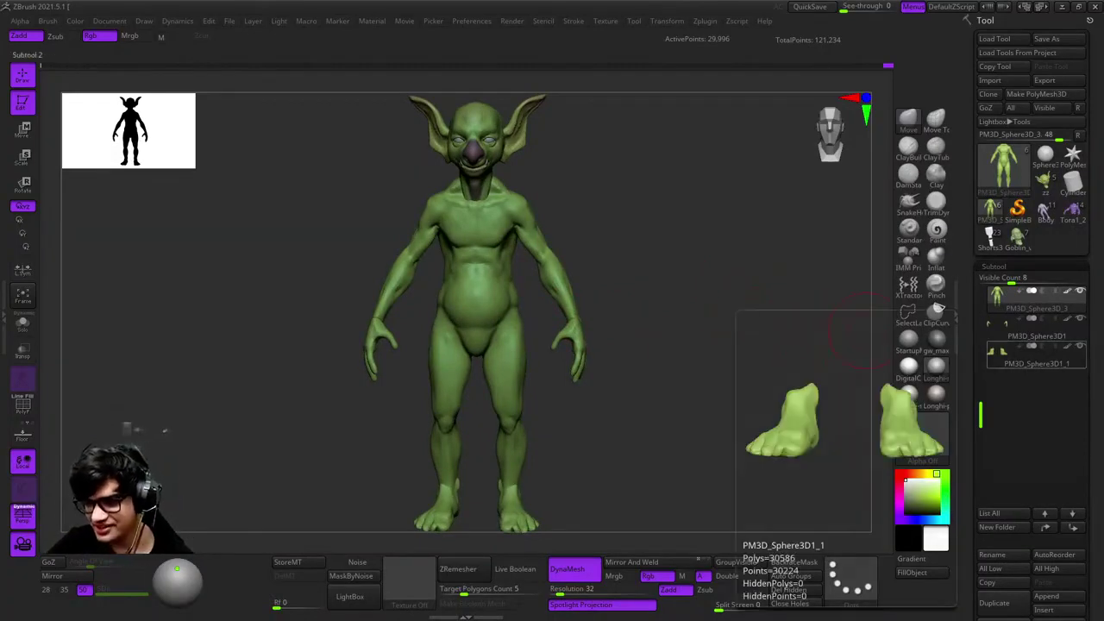
pyautogui.moveTo(908, 338)
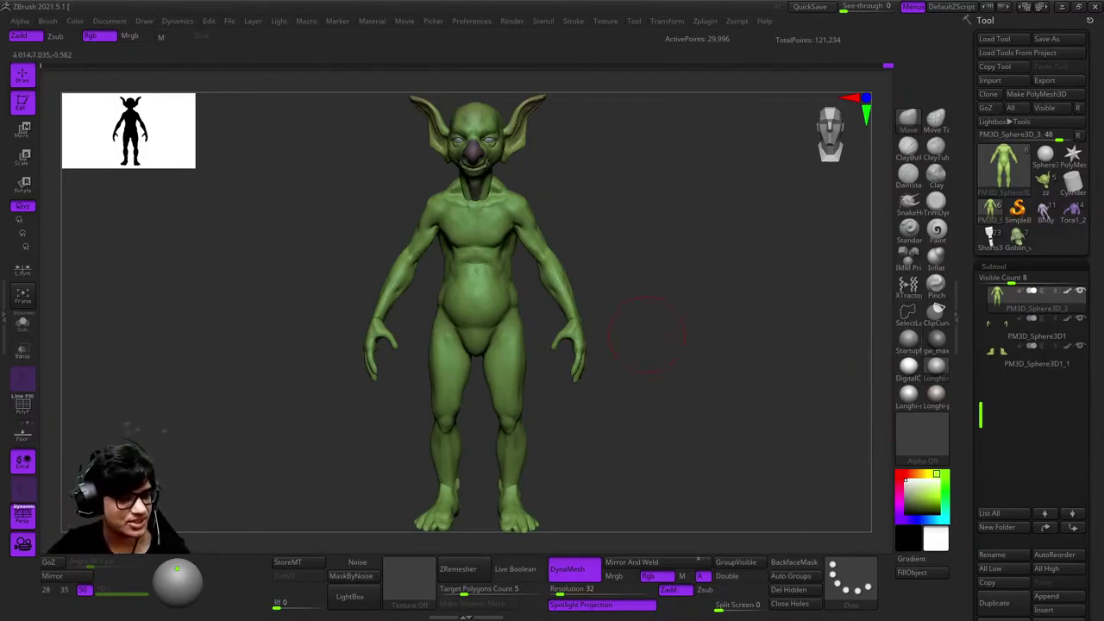
pyautogui.moveTo(776, 258); pyautogui.dragTo(750, 294)
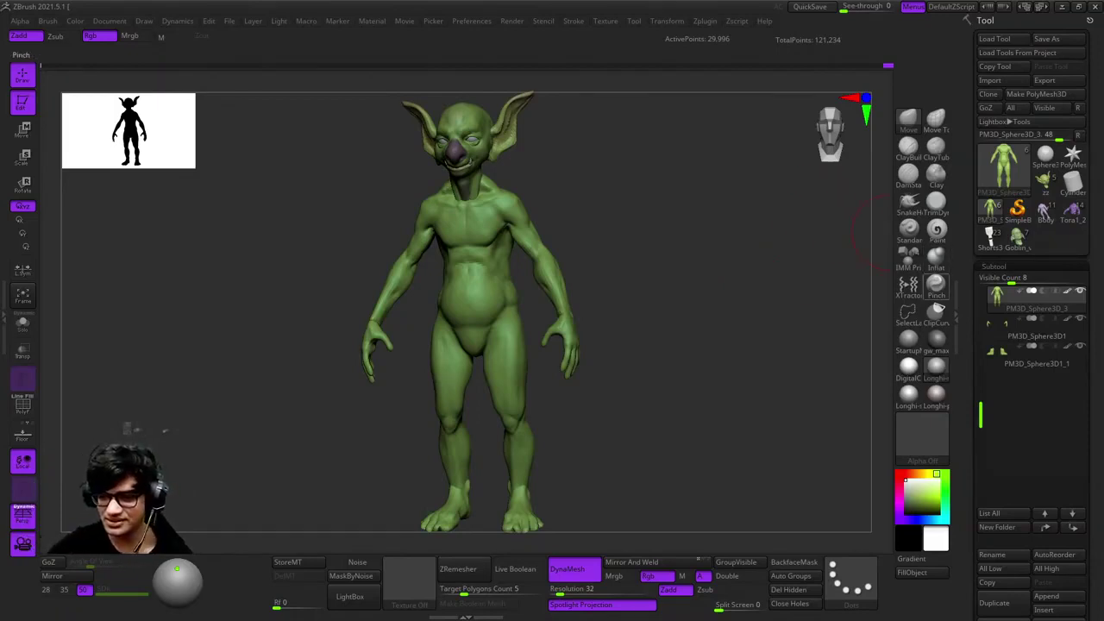
pyautogui.moveTo(751, 293); pyautogui.dragTo(845, 339)
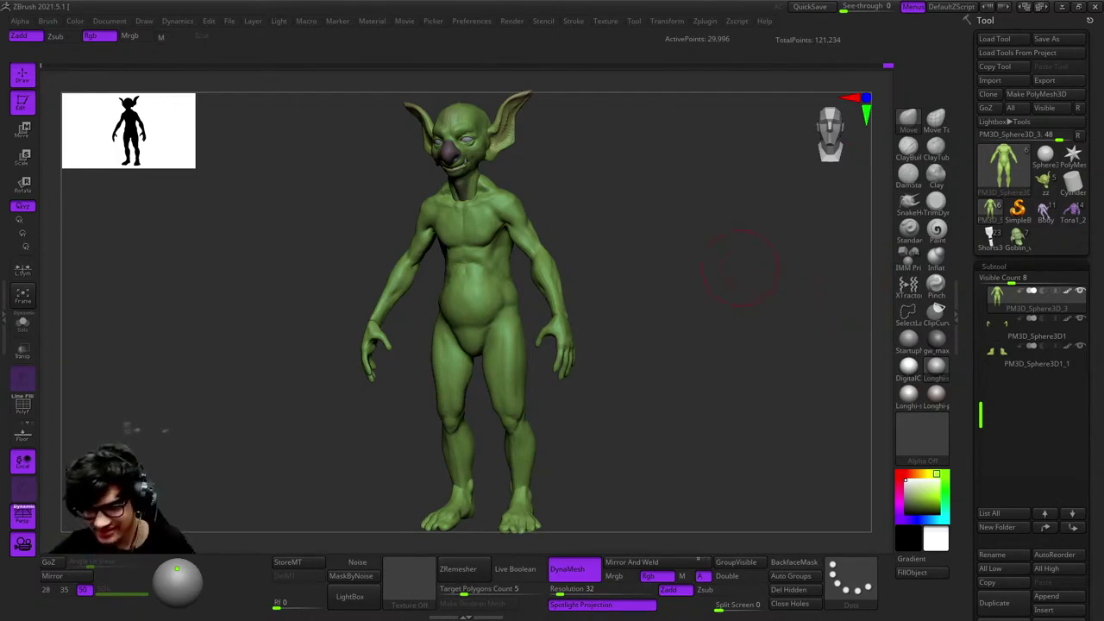
pyautogui.keyDown('shift'); pyautogui.moveTo(740, 239); pyautogui.dragTo(862, 362); pyautogui.keyUp('shift')
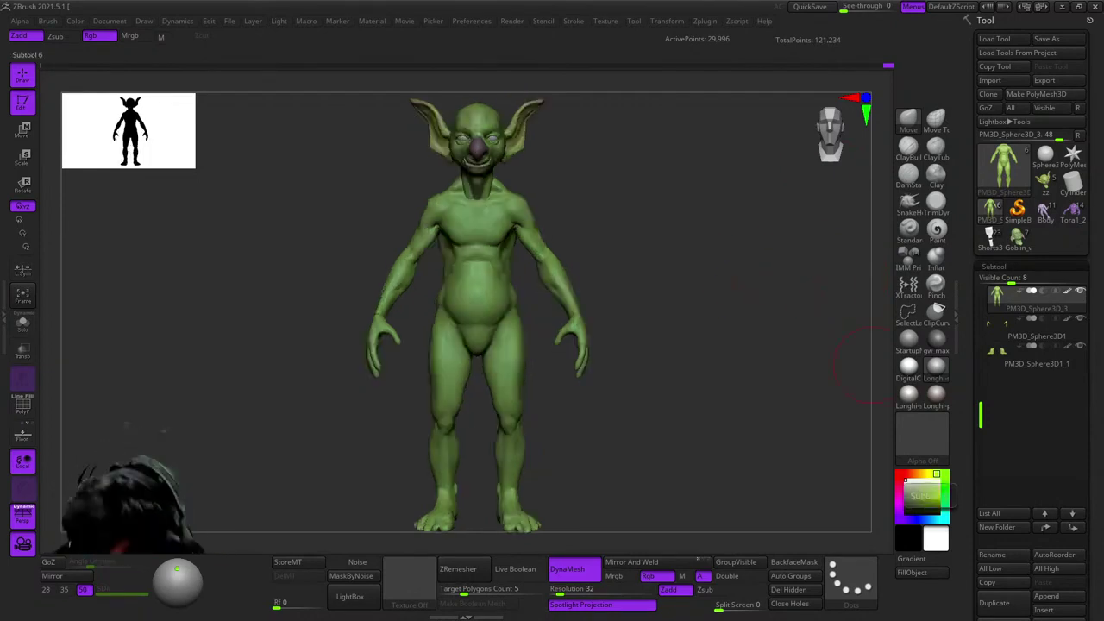
pyautogui.hotkey('shift', 'f')
pyautogui.hotkey('shift', 'f')
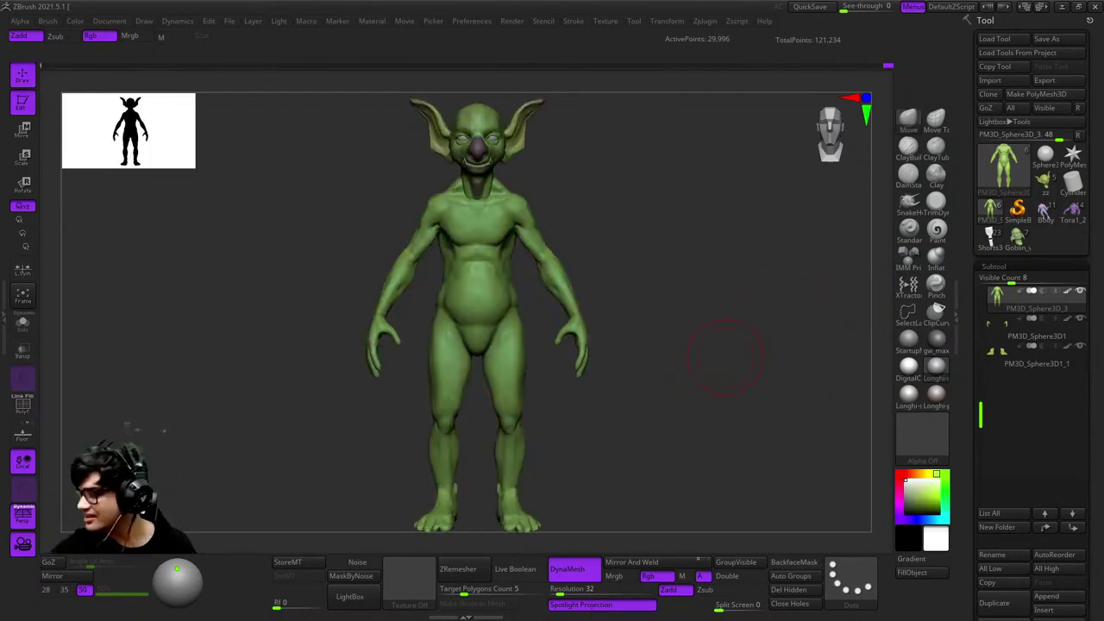